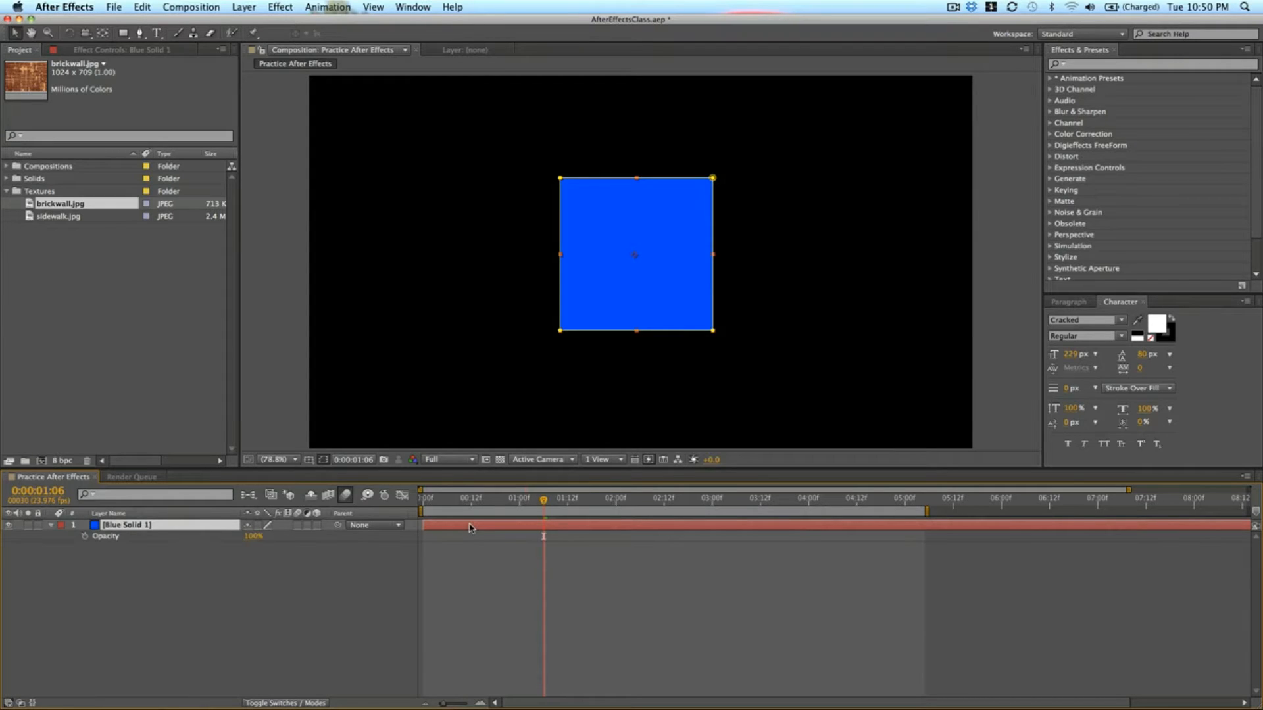
Keyframe the blue solid's opacity at 100% at 0:00:01:00 and 0% at the start, and preview the fade-in.
click(520, 504)
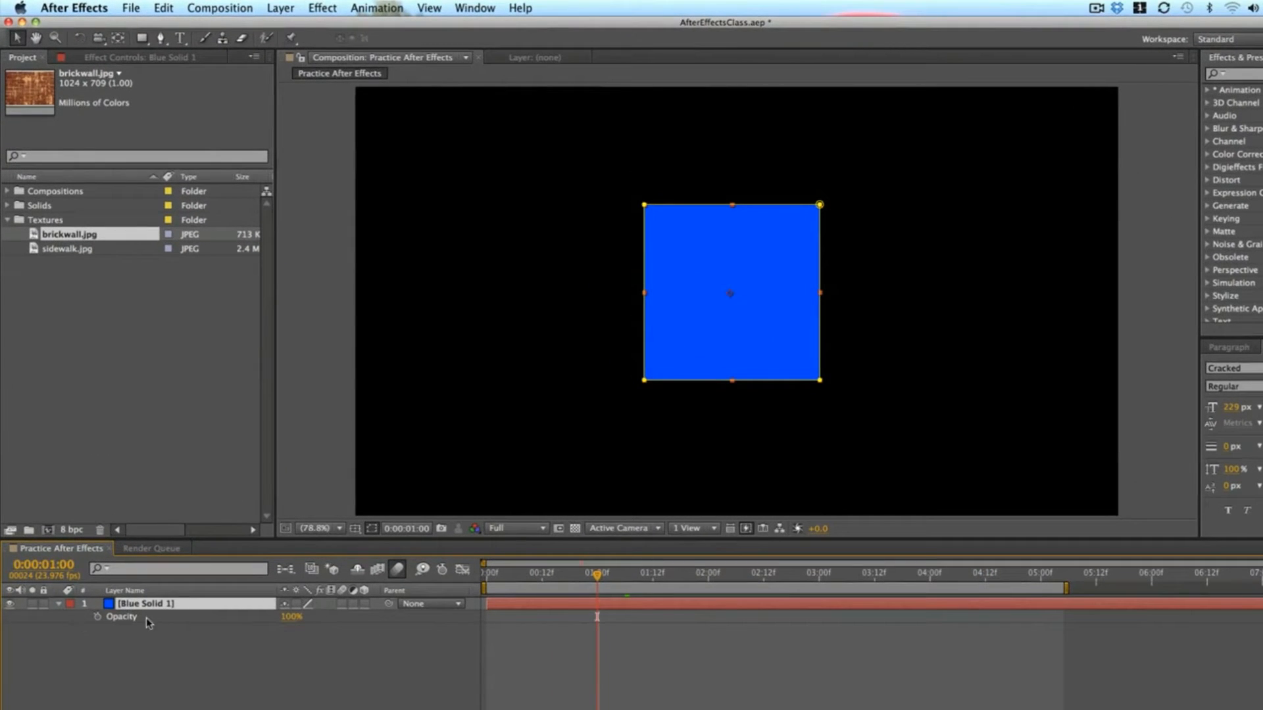
click(97, 617)
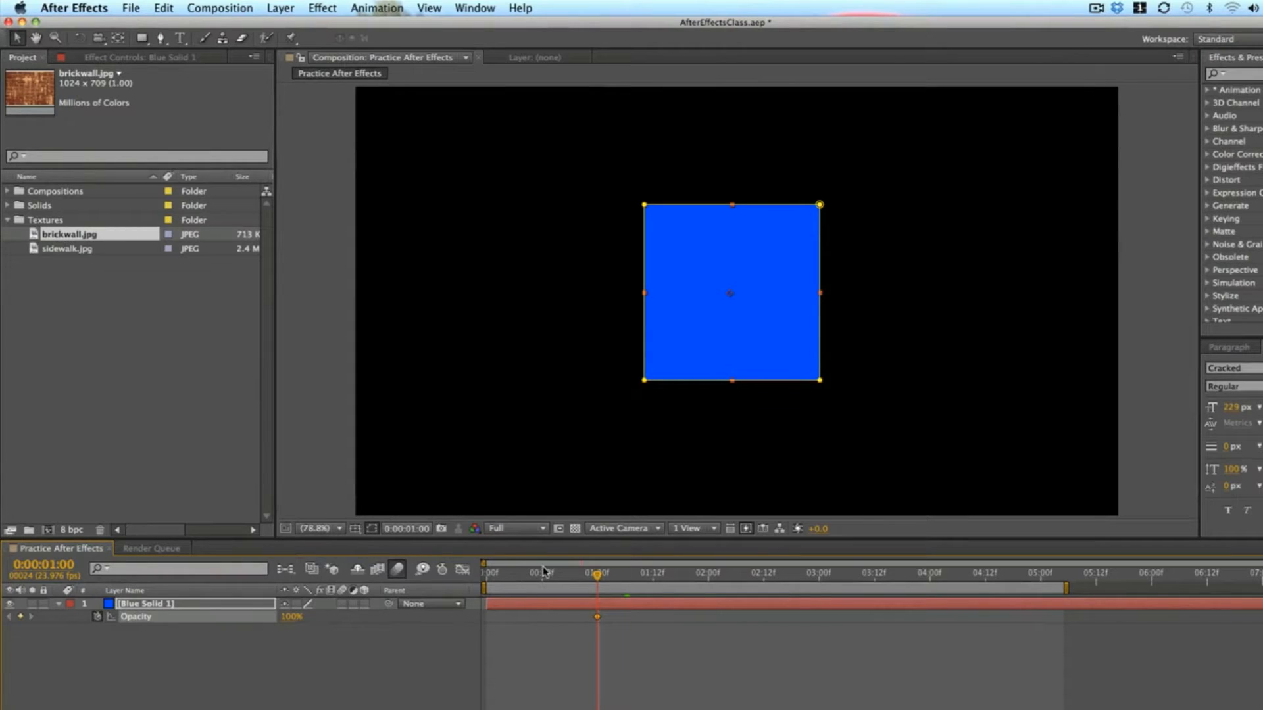
drag(543, 573, 424, 573)
click(290, 618)
text(0)
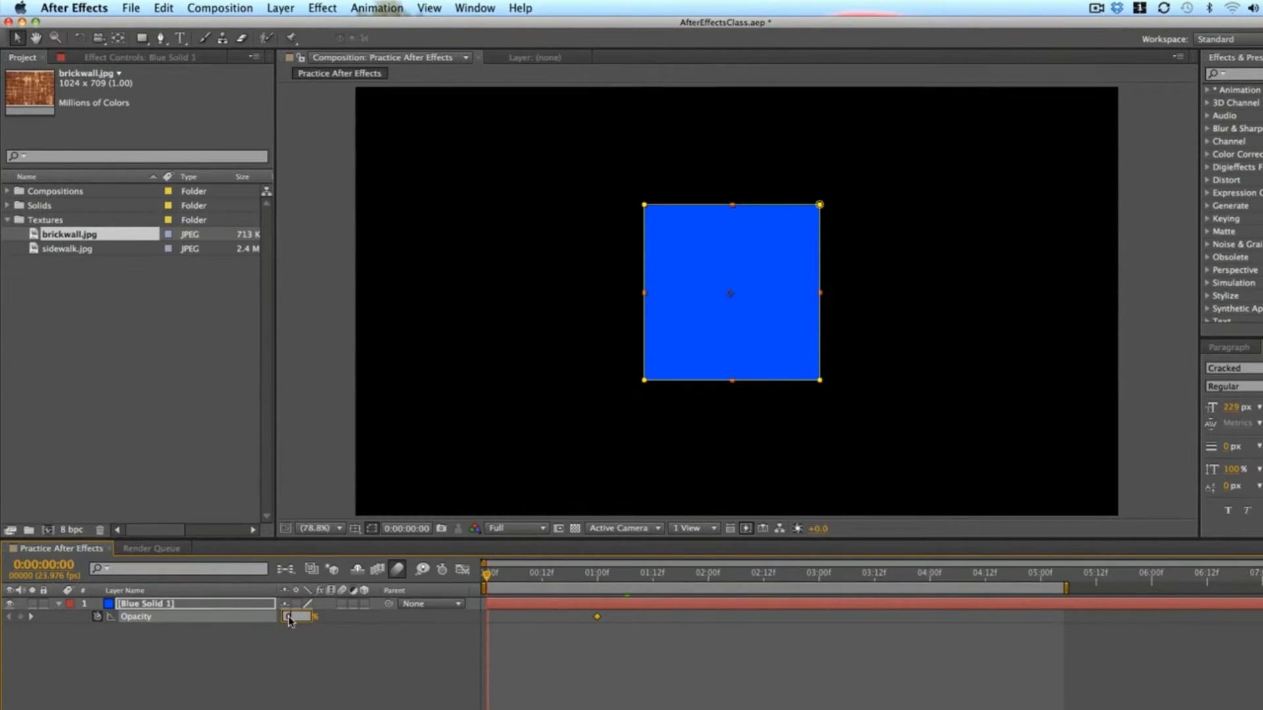
key(Return)
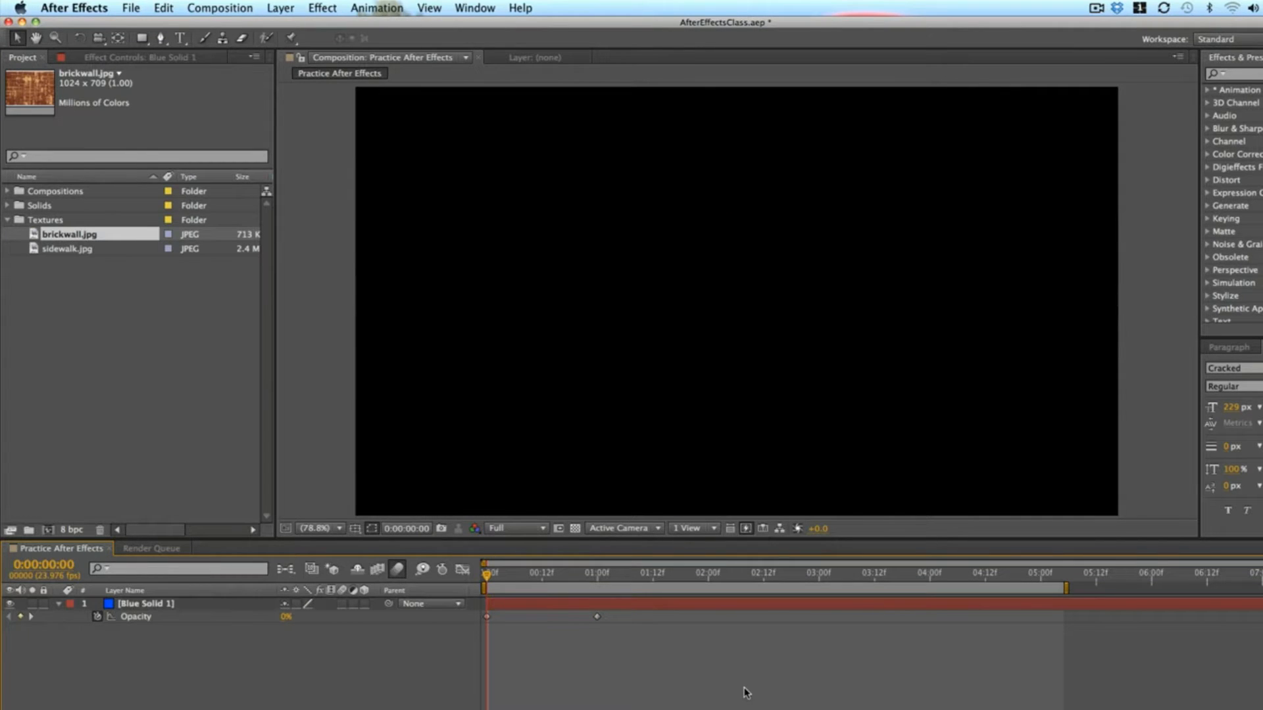
key(space)
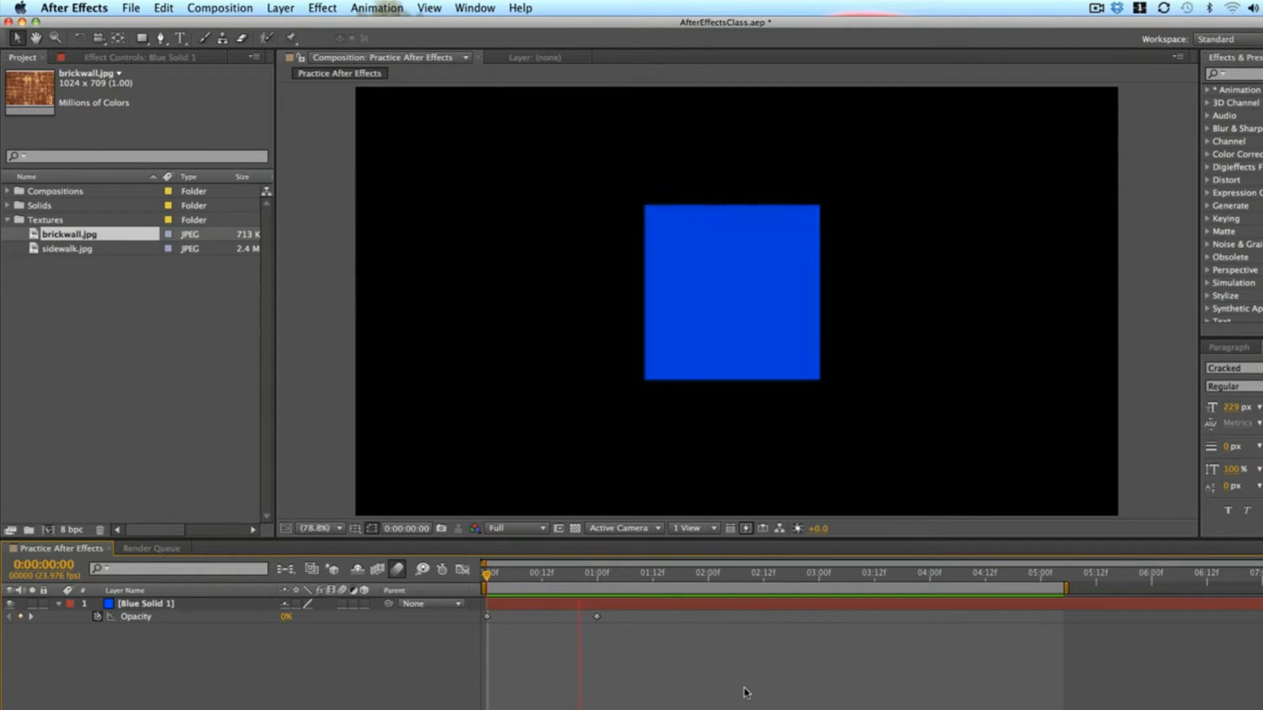
Shift both opacity keyframes so the fade-in starts at 0:00:01:09, and preview it.
drag(670, 662, 636, 618)
key(space)
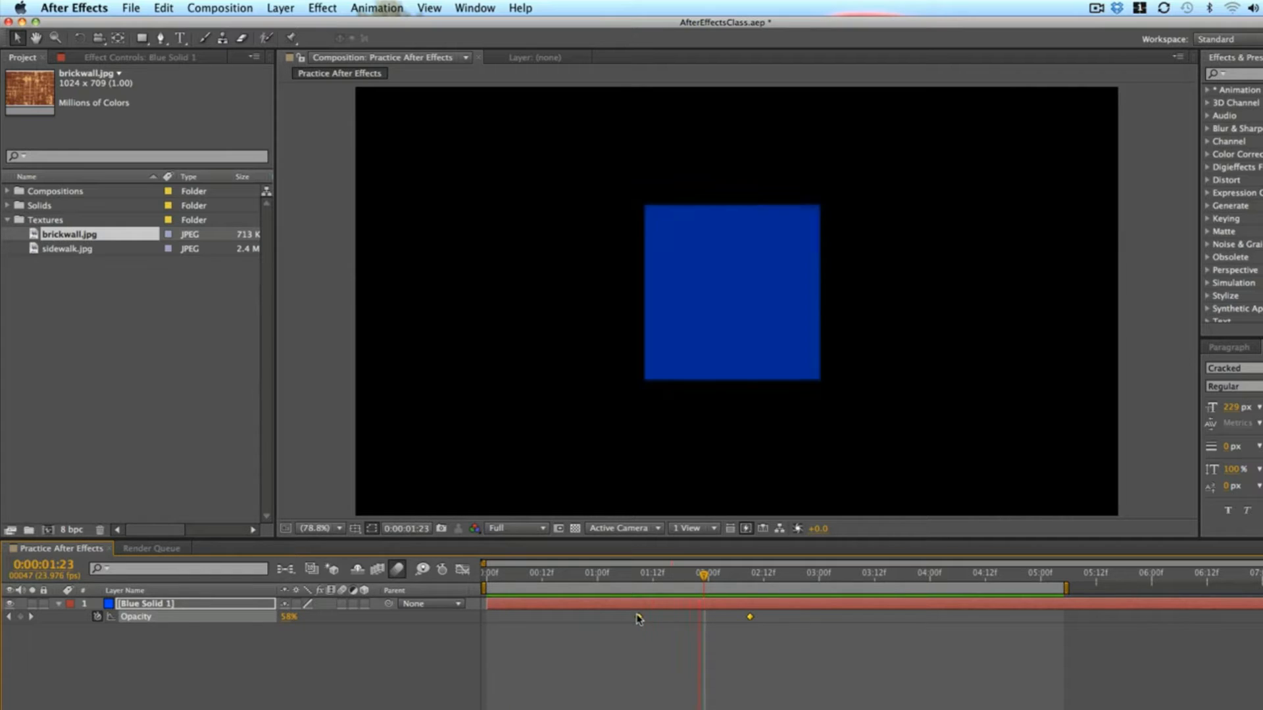
key(space)
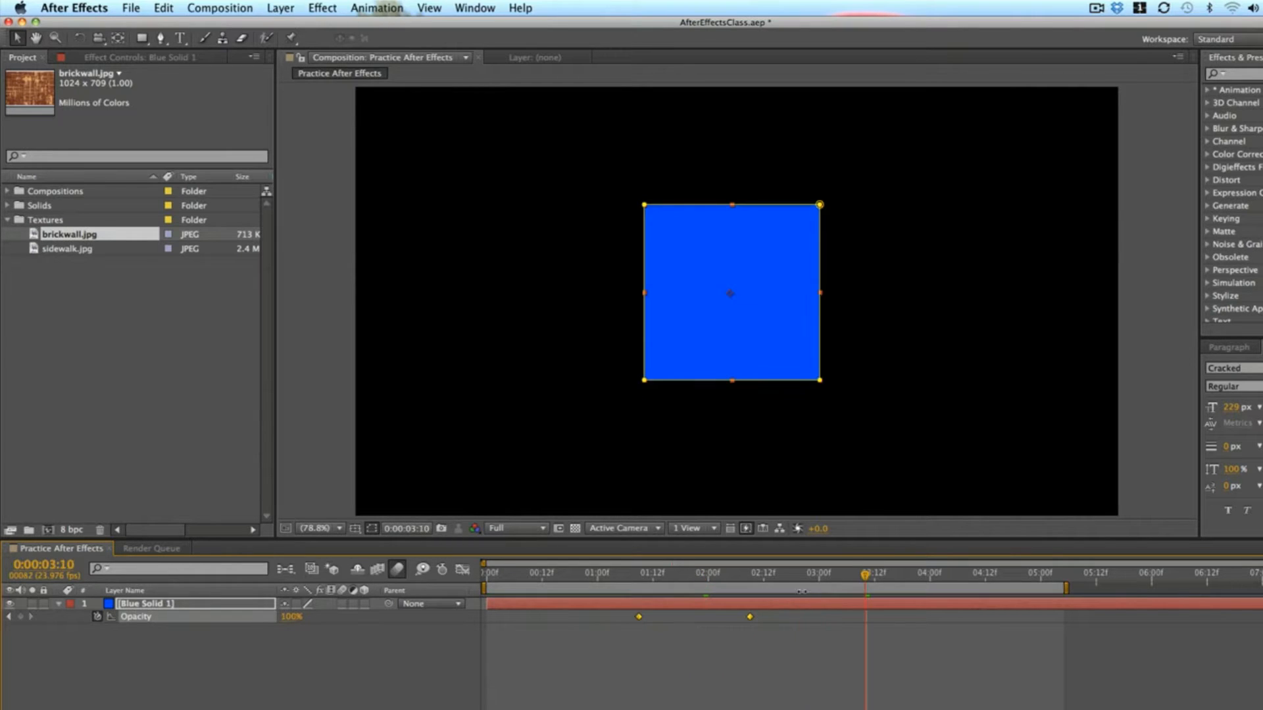
Paste a copy of the solid's 100% opacity keyframe at about 0:00:04:00.
click(748, 581)
click(926, 577)
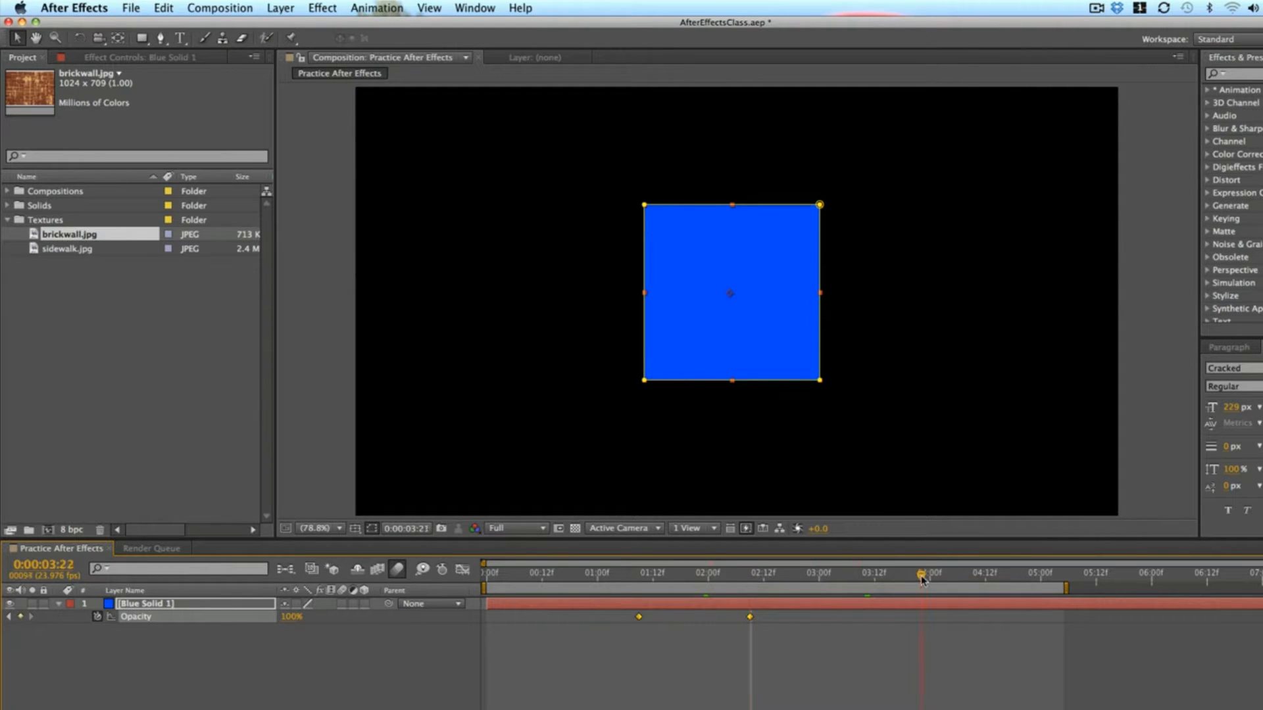
drag(926, 577, 930, 577)
click(761, 637)
click(750, 617)
key(super+c)
key(super+v)
Paste a copy of the 0% opacity keyframe at 0:00:04:22 and preview the fade-in and fade-out.
click(1014, 572)
drag(1014, 572, 1032, 577)
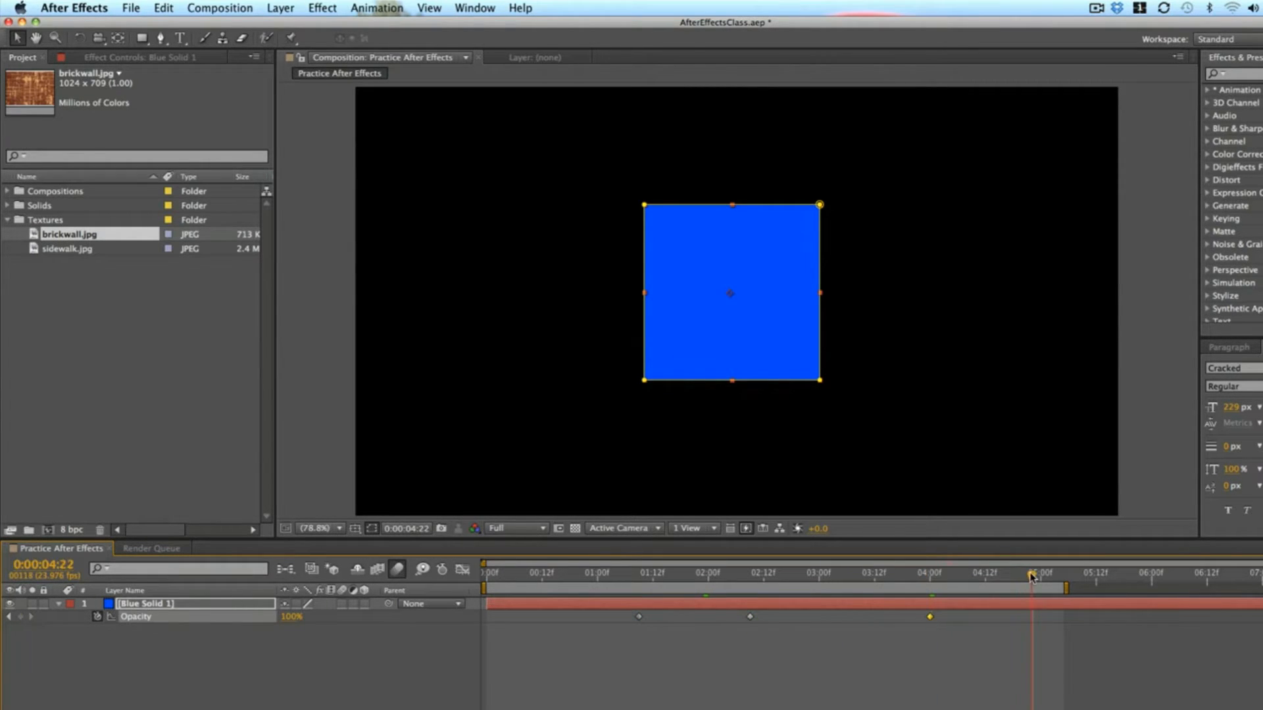
click(643, 622)
click(639, 617)
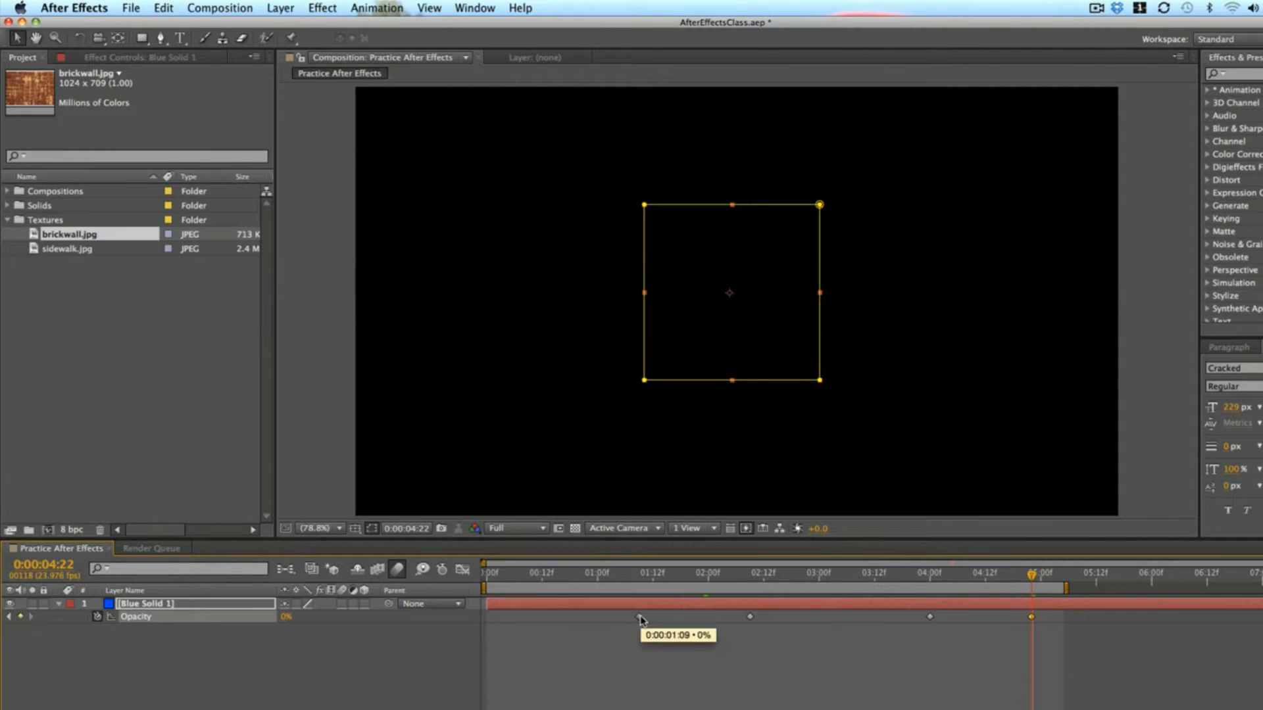
key(space)
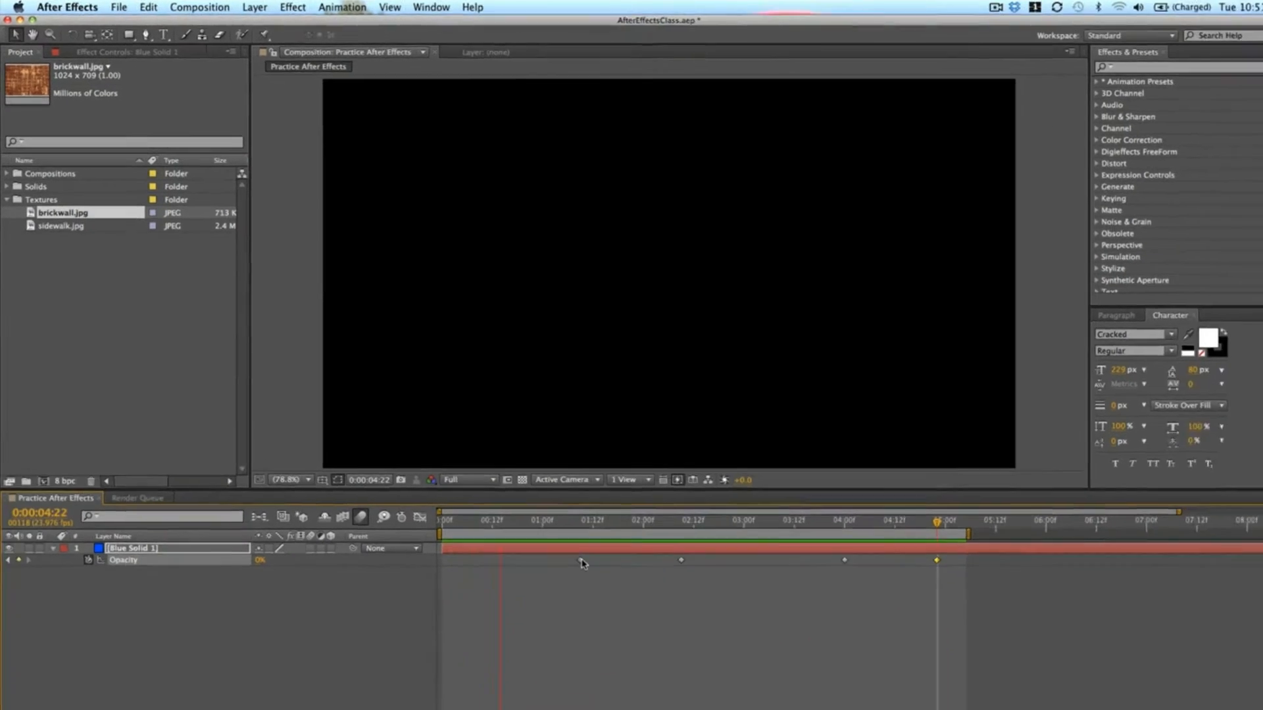
key(space)
Delete the first opacity keyframe and the whole Blue Solid 1 layer from the composition.
key(Delete)
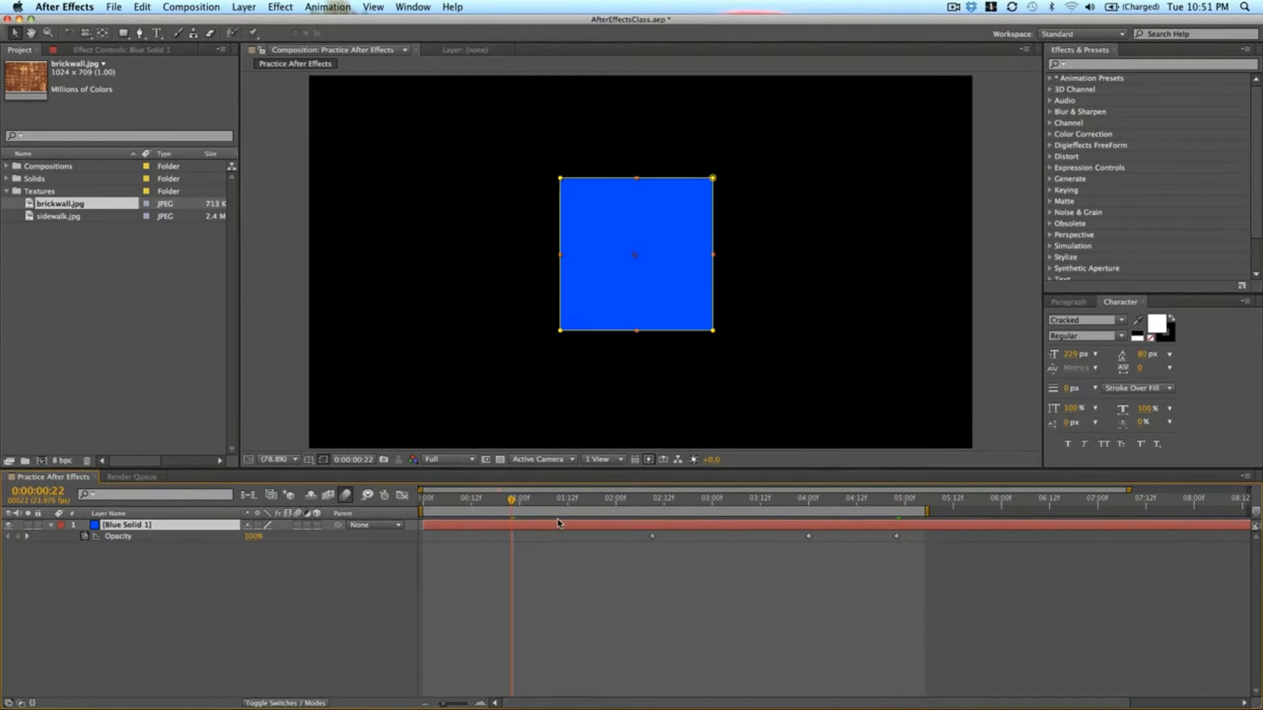
key(Delete)
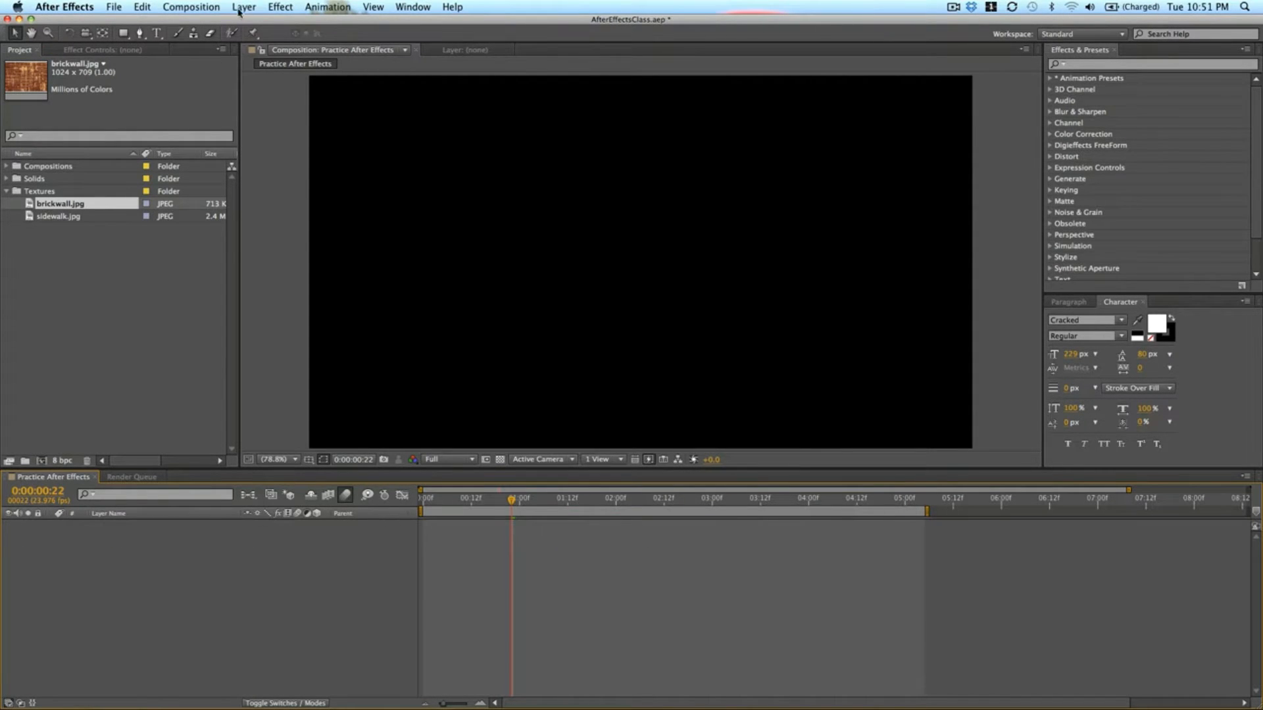
Create a text layer in the composition reading "Video School Online".
key(super+t)
click(421, 259)
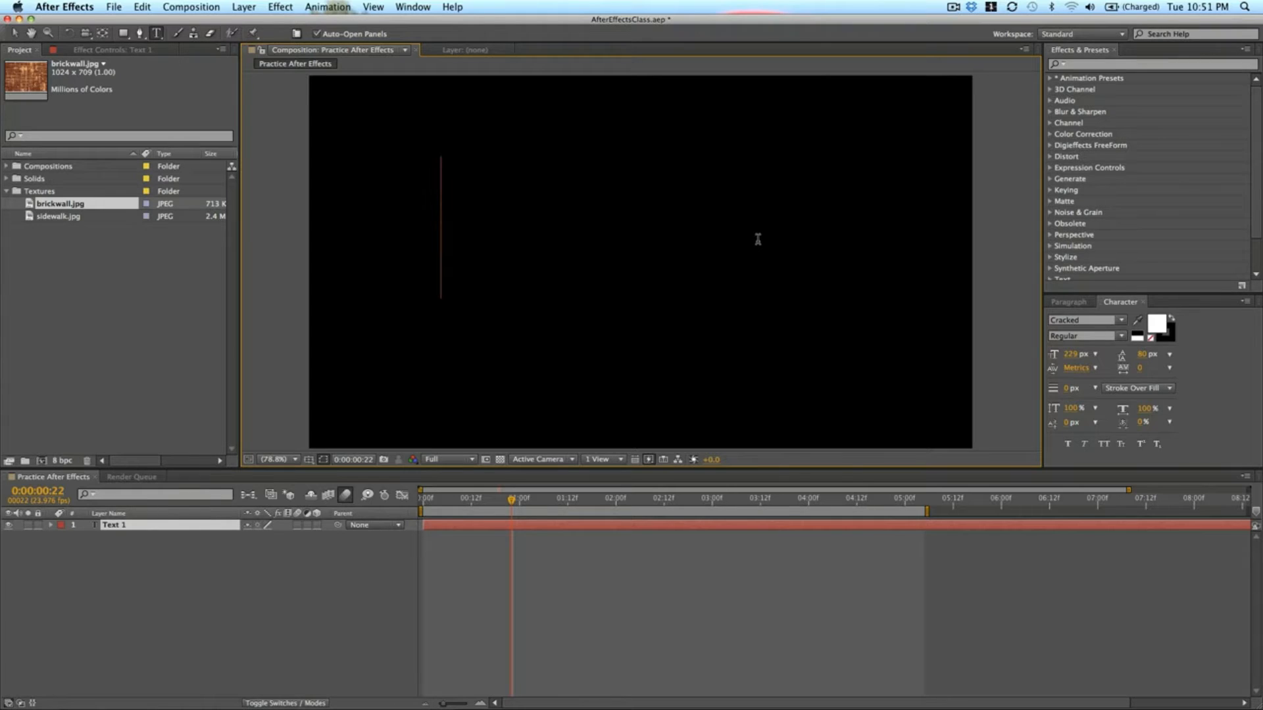
text(Video School O)
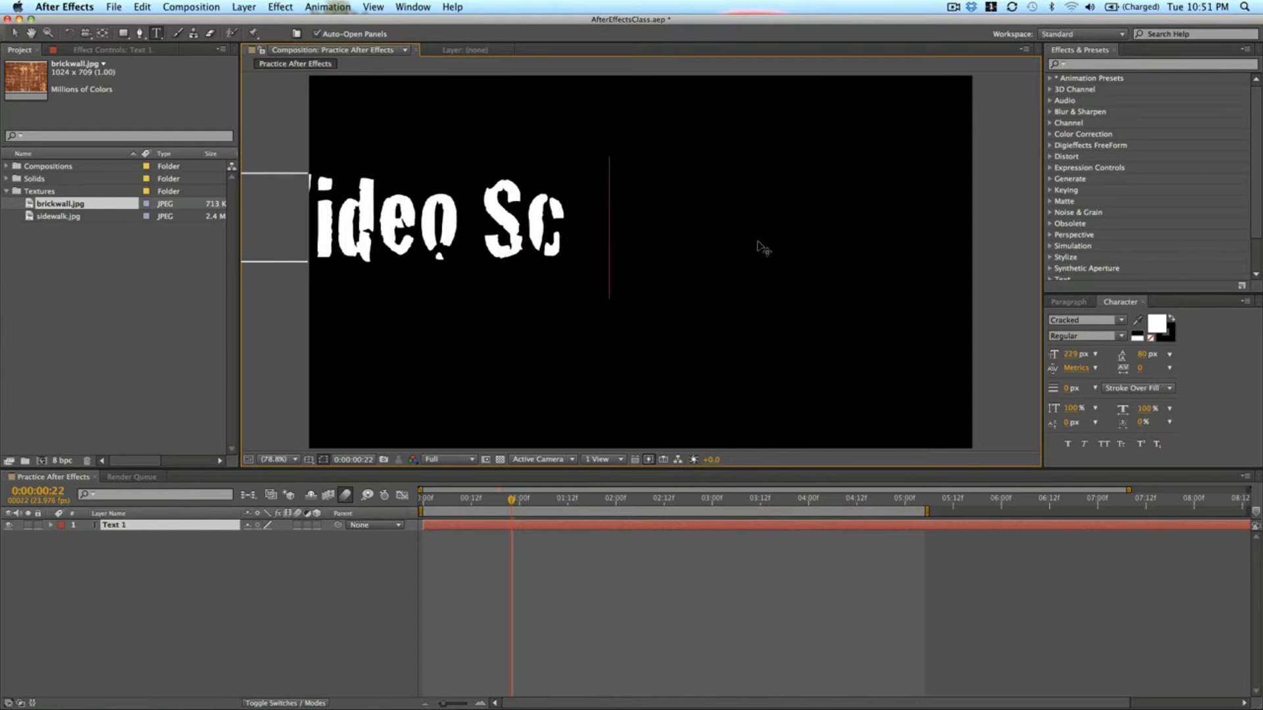
text(nline)
click(14, 33)
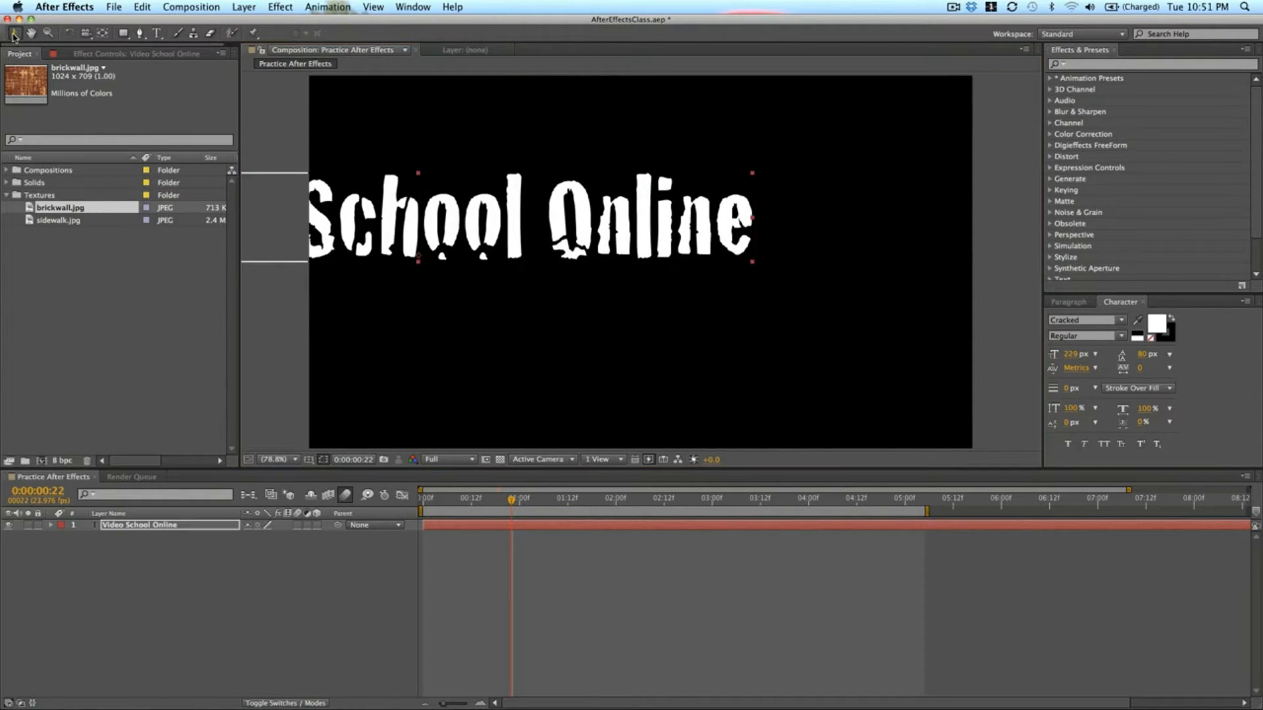
Change the title's font to Motor Oil 1937 M54.
click(1121, 319)
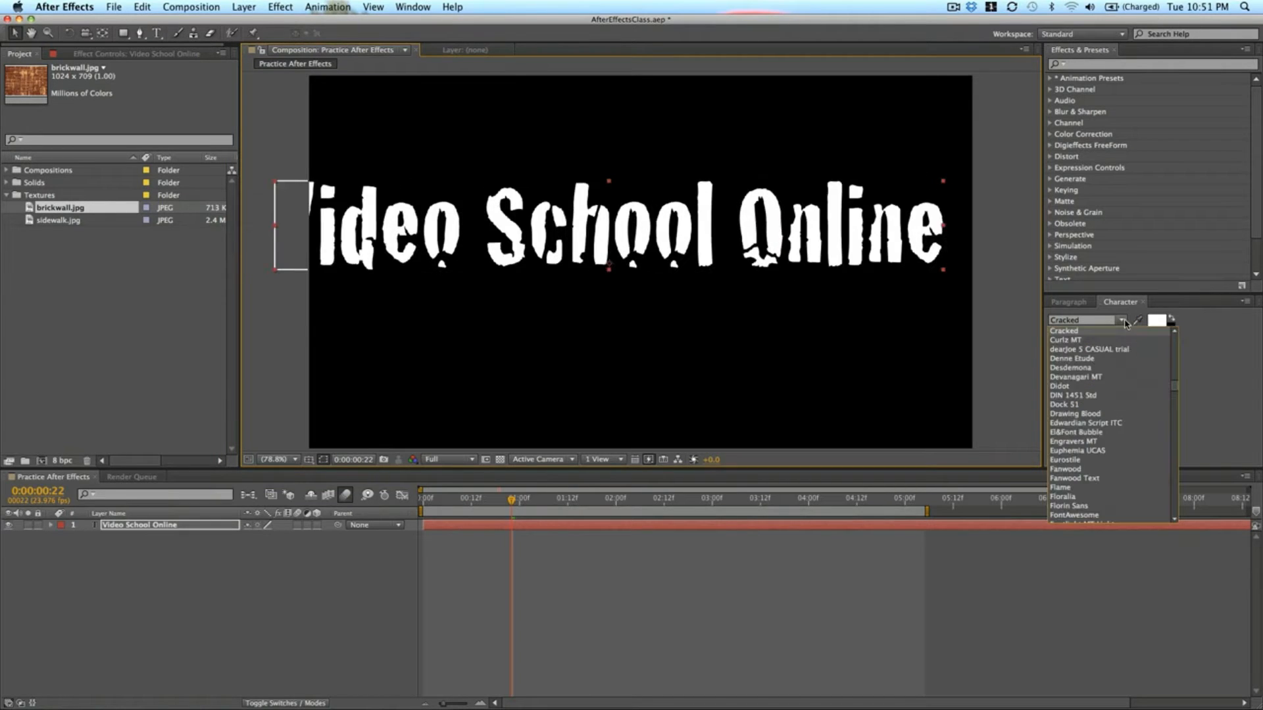
scroll(1098, 405, down, 20)
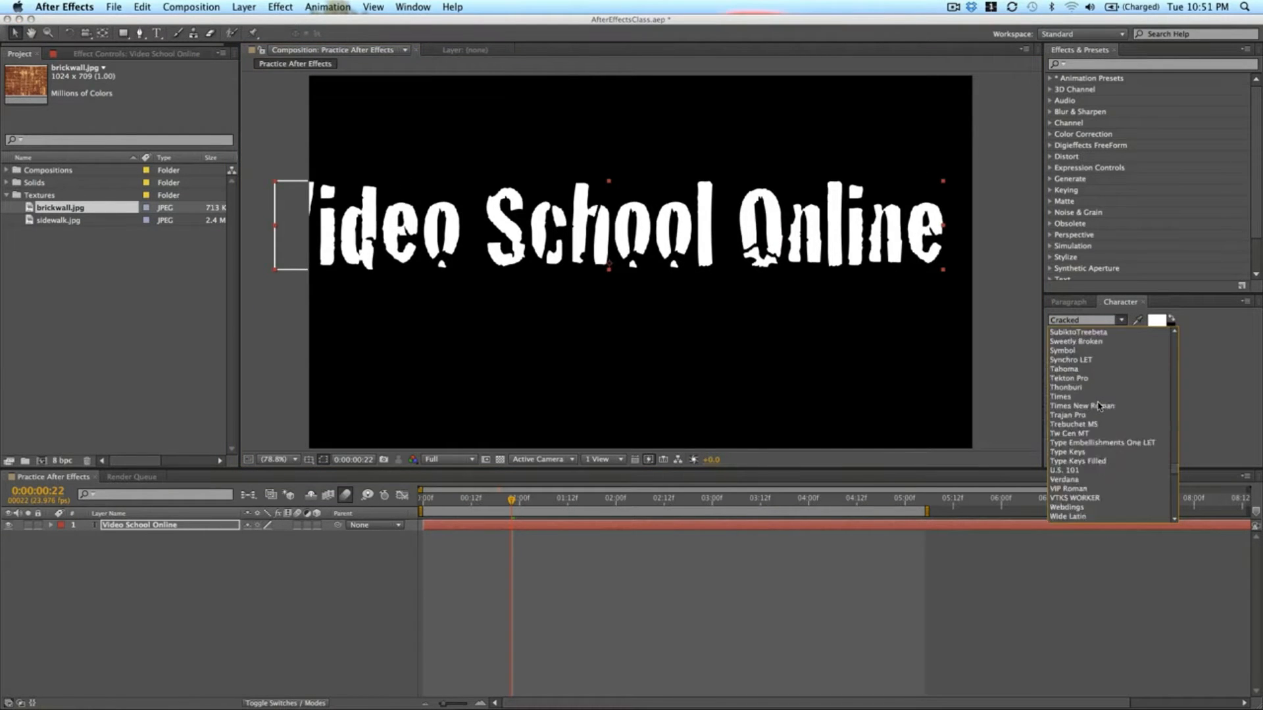
scroll(1099, 406, up, 20)
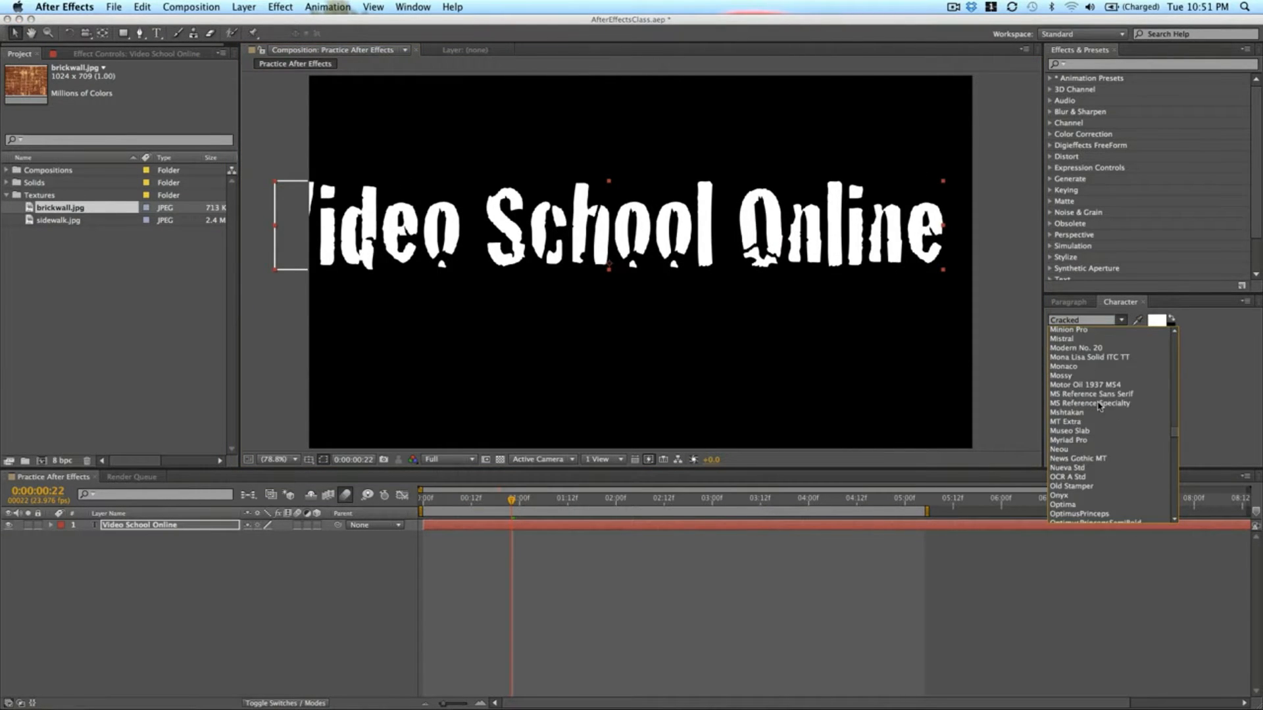
click(1097, 404)
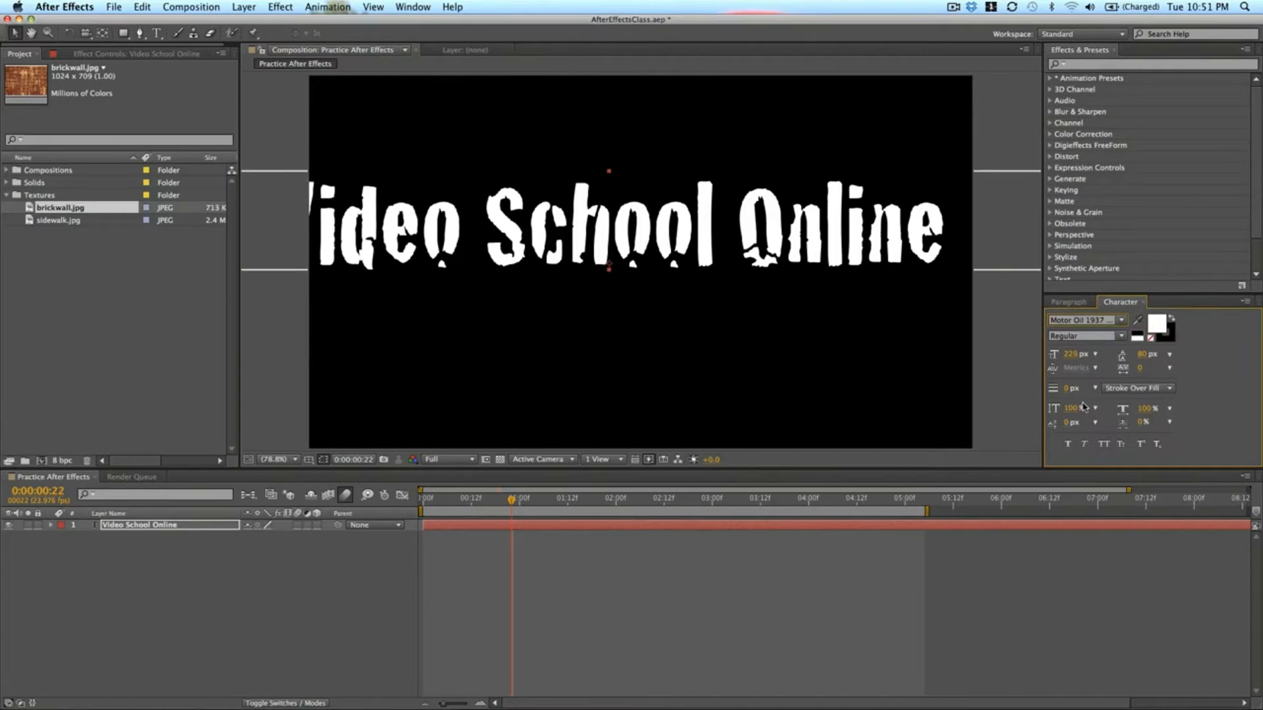
Set the title's font size to 90 px and place it near the centre of the frame.
click(1070, 354)
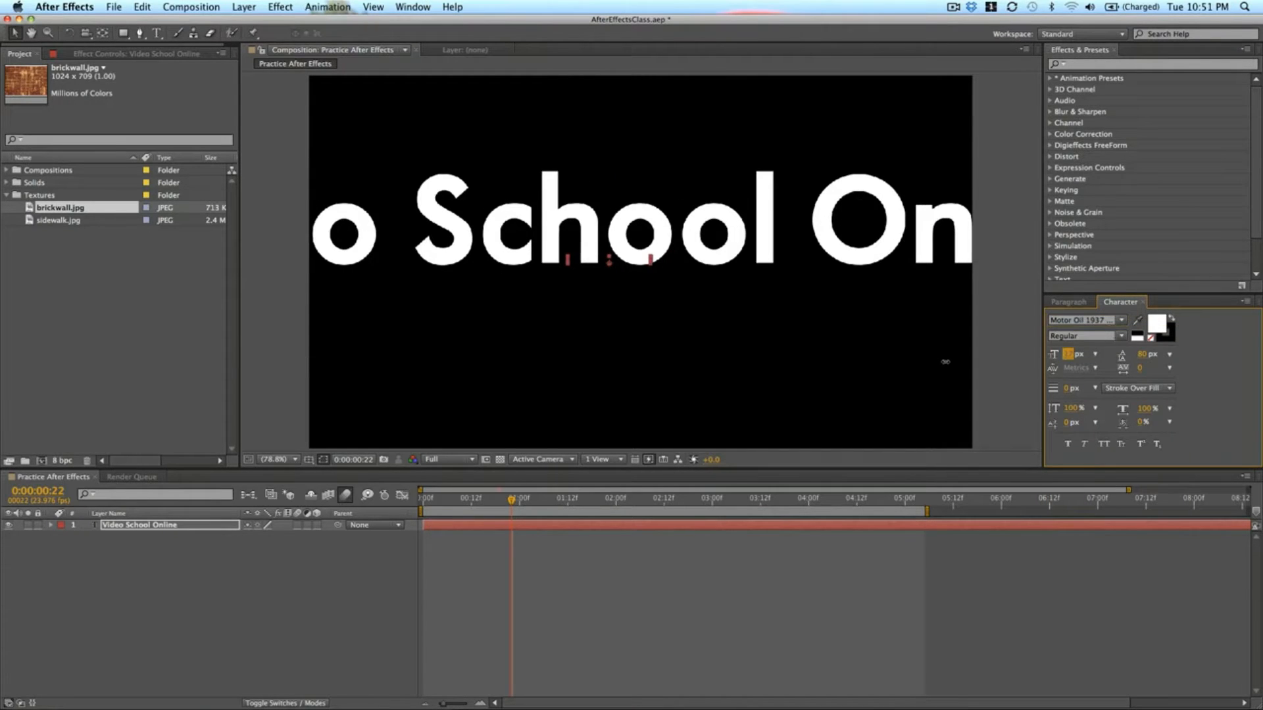
text(90)
key(Return)
click(763, 249)
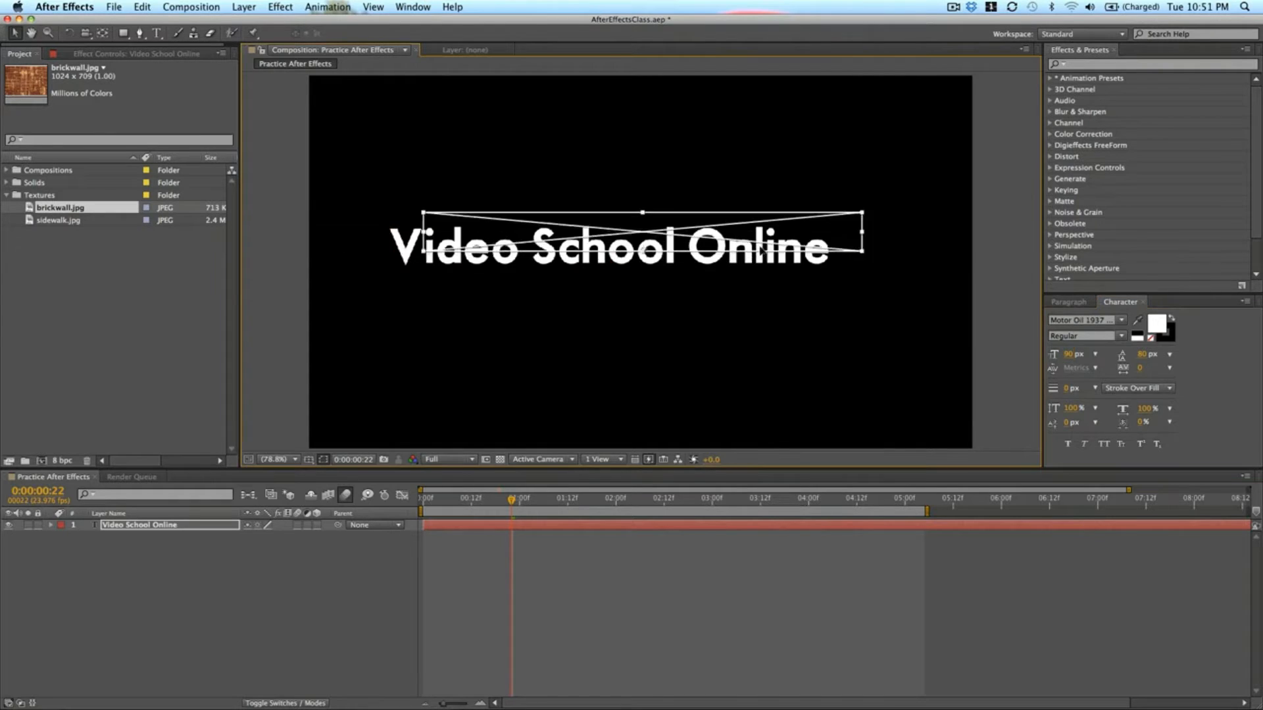
drag(762, 250, 754, 266)
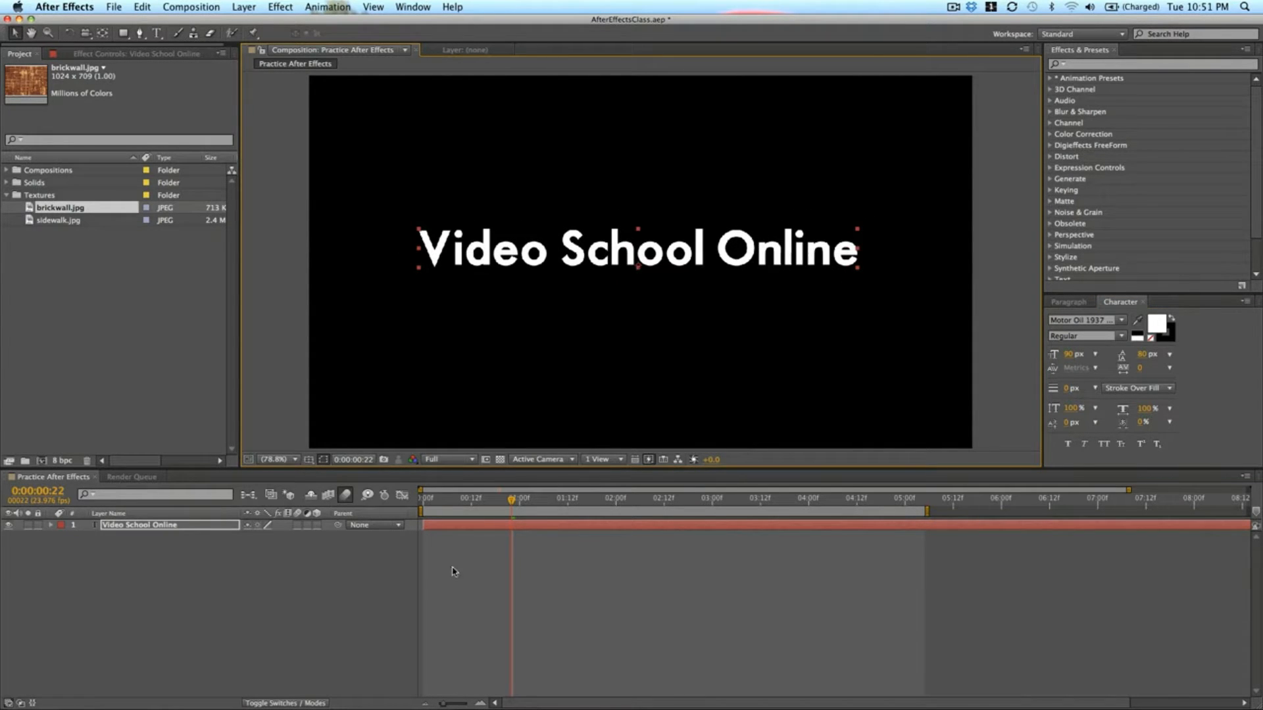
click(502, 530)
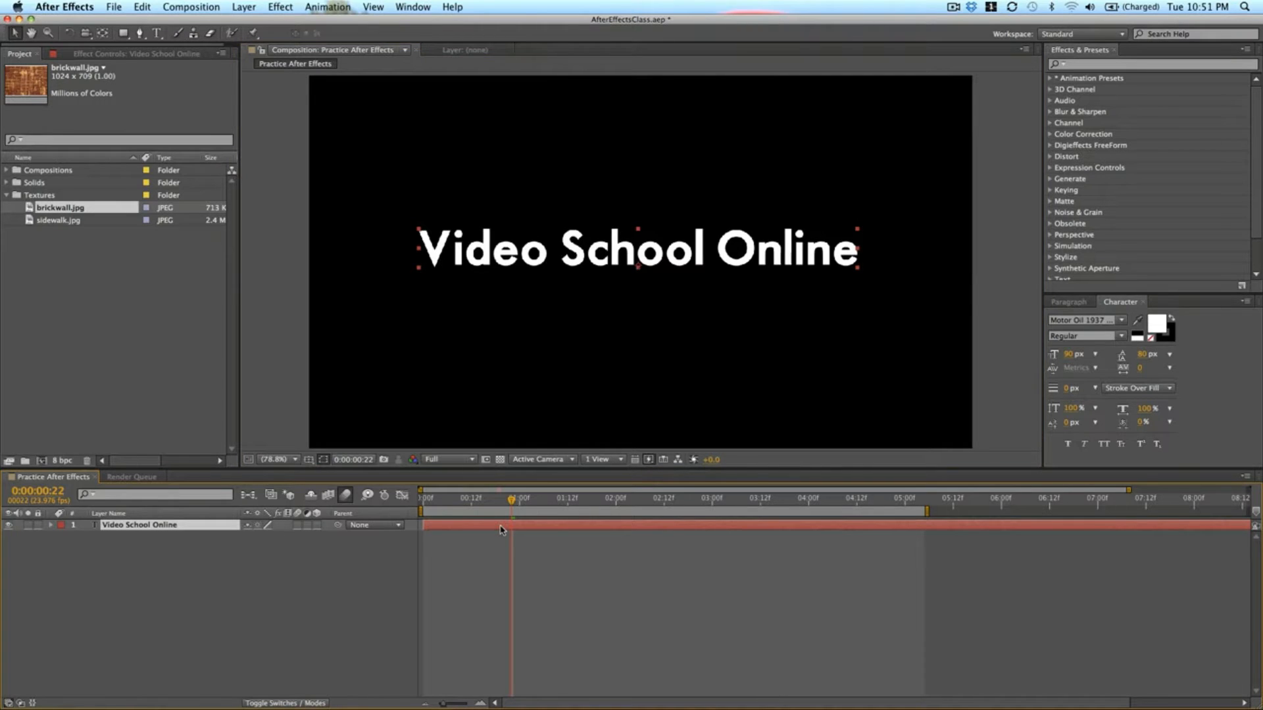
key(super+d)
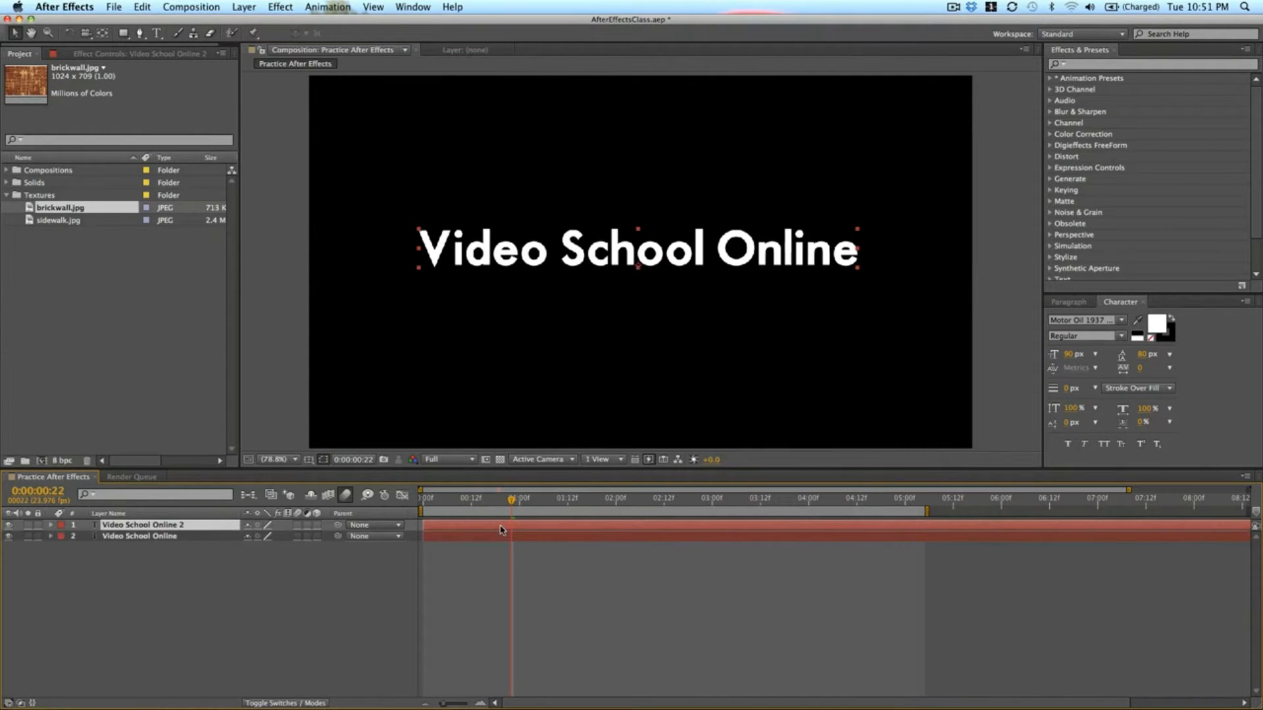
key(Delete)
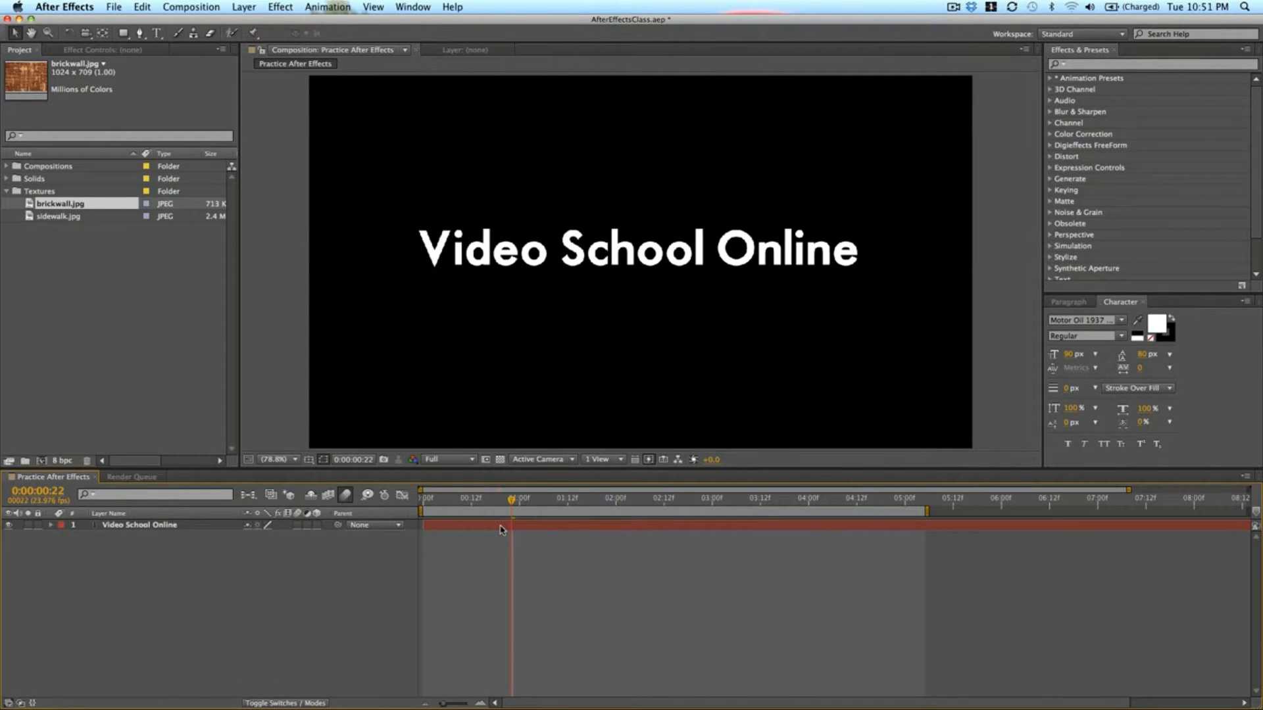
Duplicate the "Video School Online" layer and place the copy directly below the original title.
click(501, 531)
key(super+d)
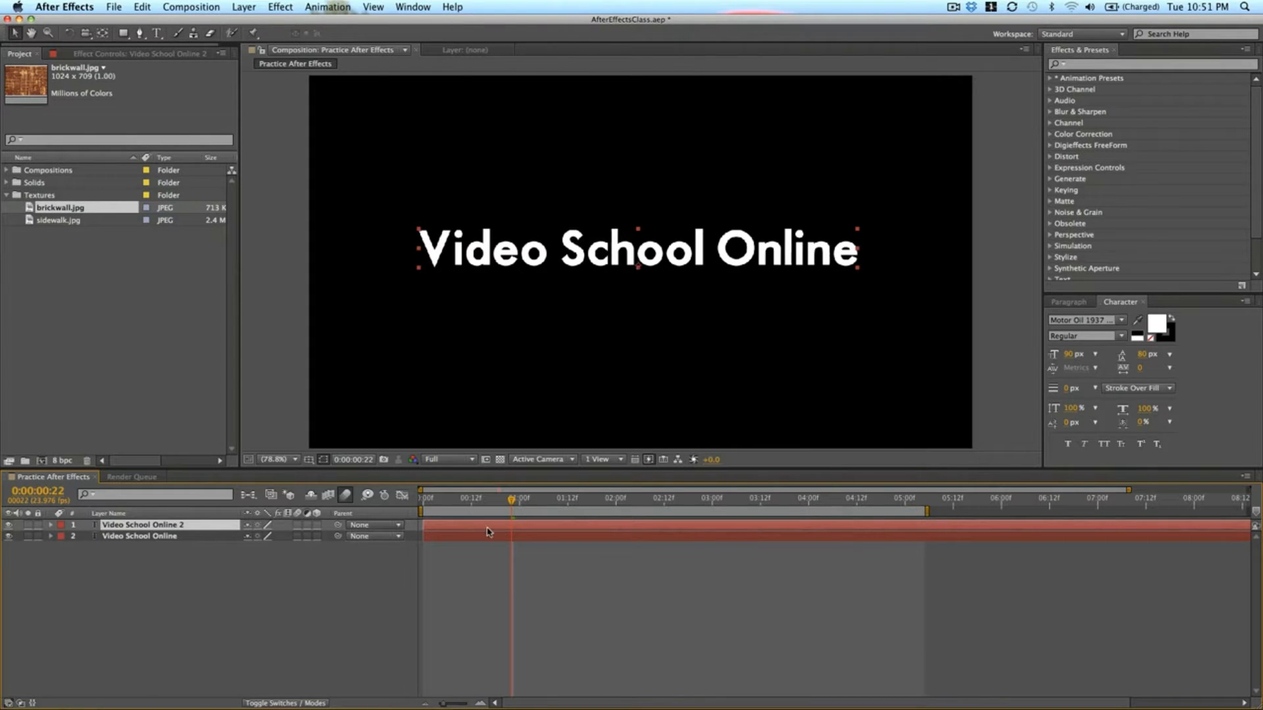
click(539, 243)
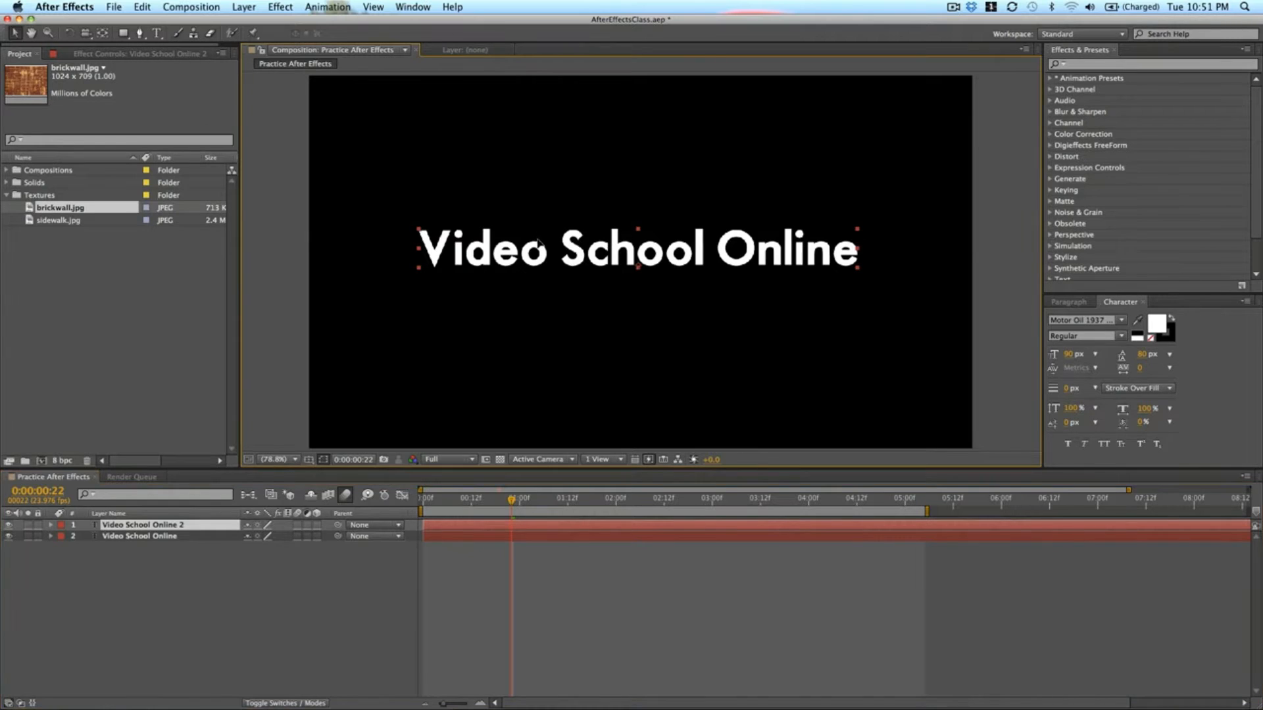
drag(538, 242, 538, 290)
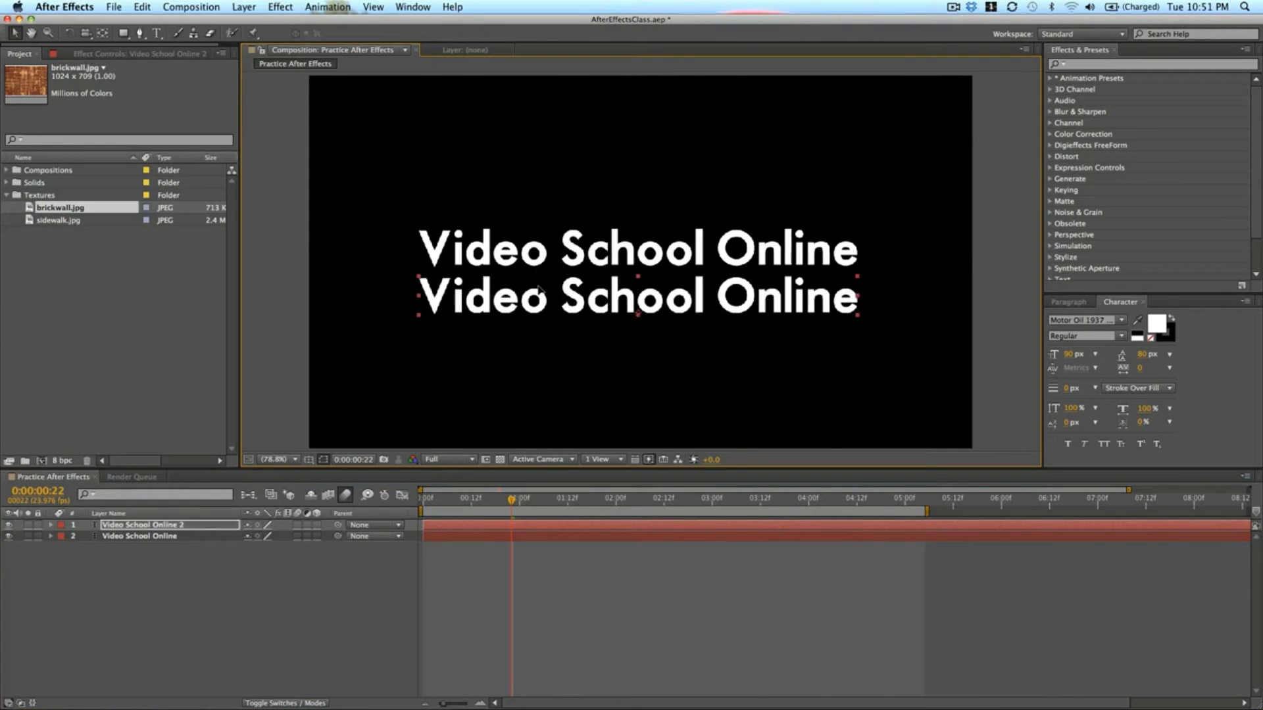
Replace the duplicated line's text with "Make Better Videos".
double_click(538, 286)
key(Down)
text(make)
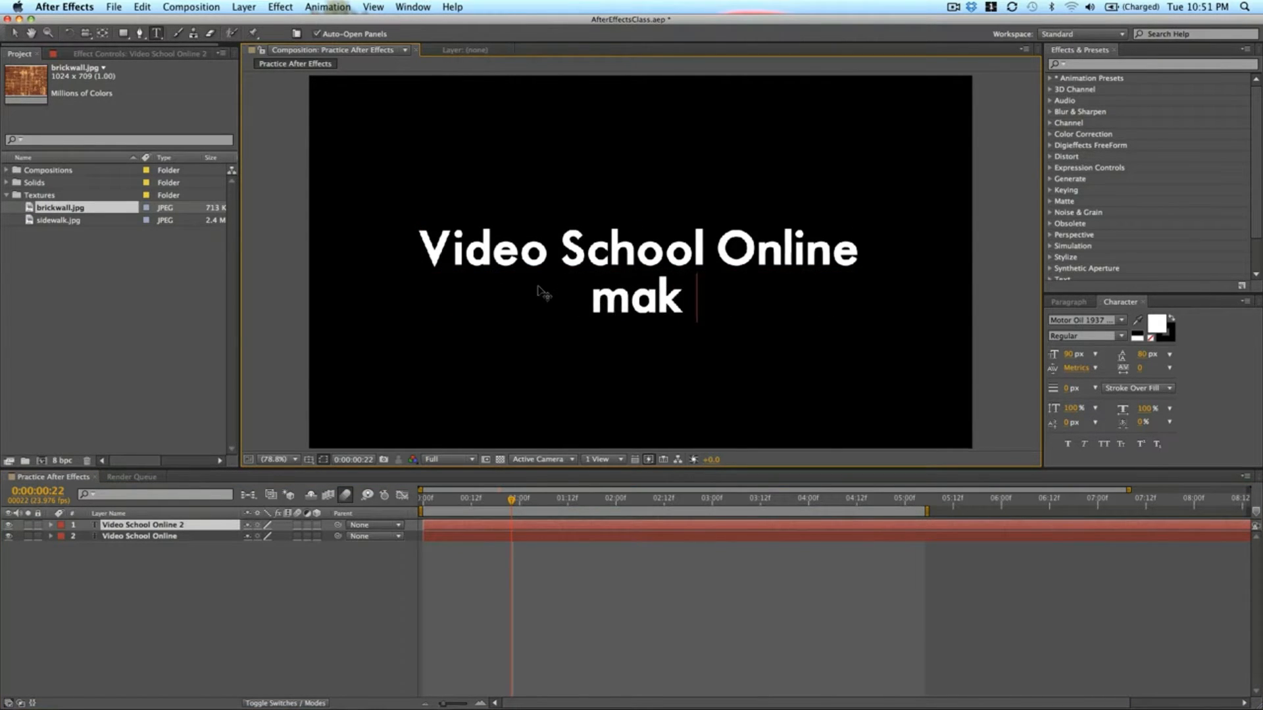
key(BackSpace)
key(BackSpace)
key(BackSpace)
key(BackSpace)
text(Make )
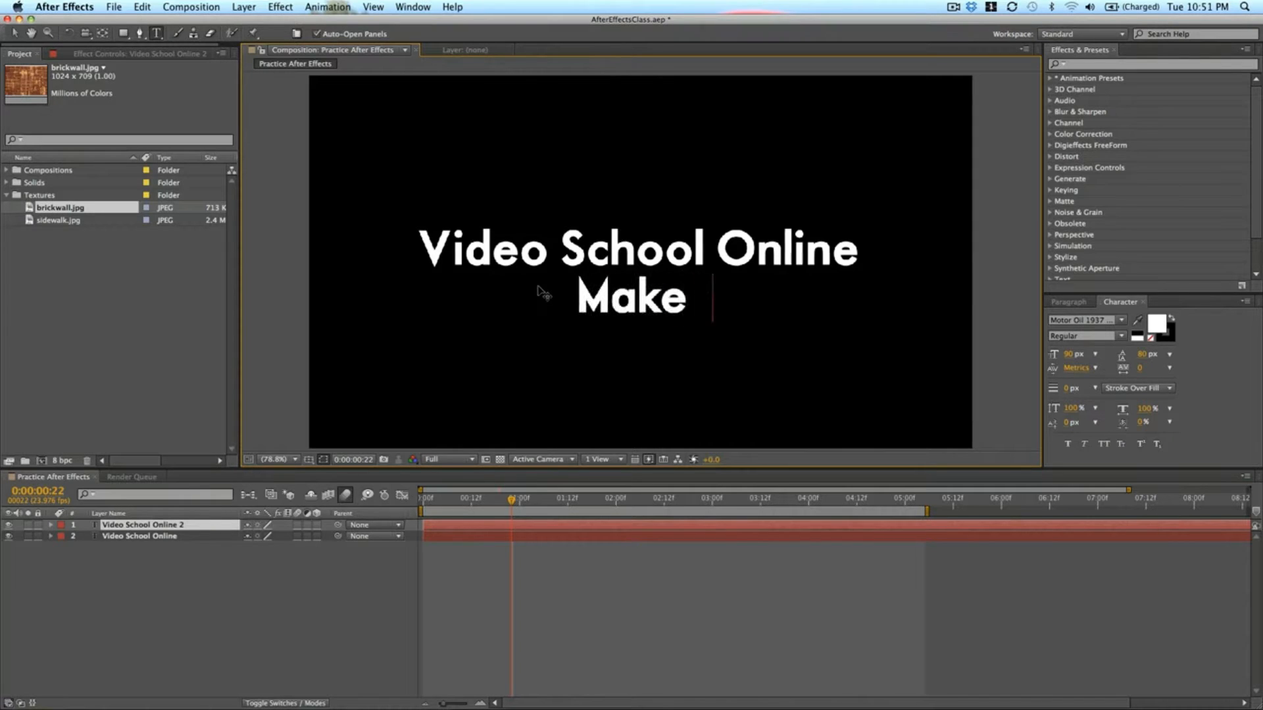
text(Better Videos)
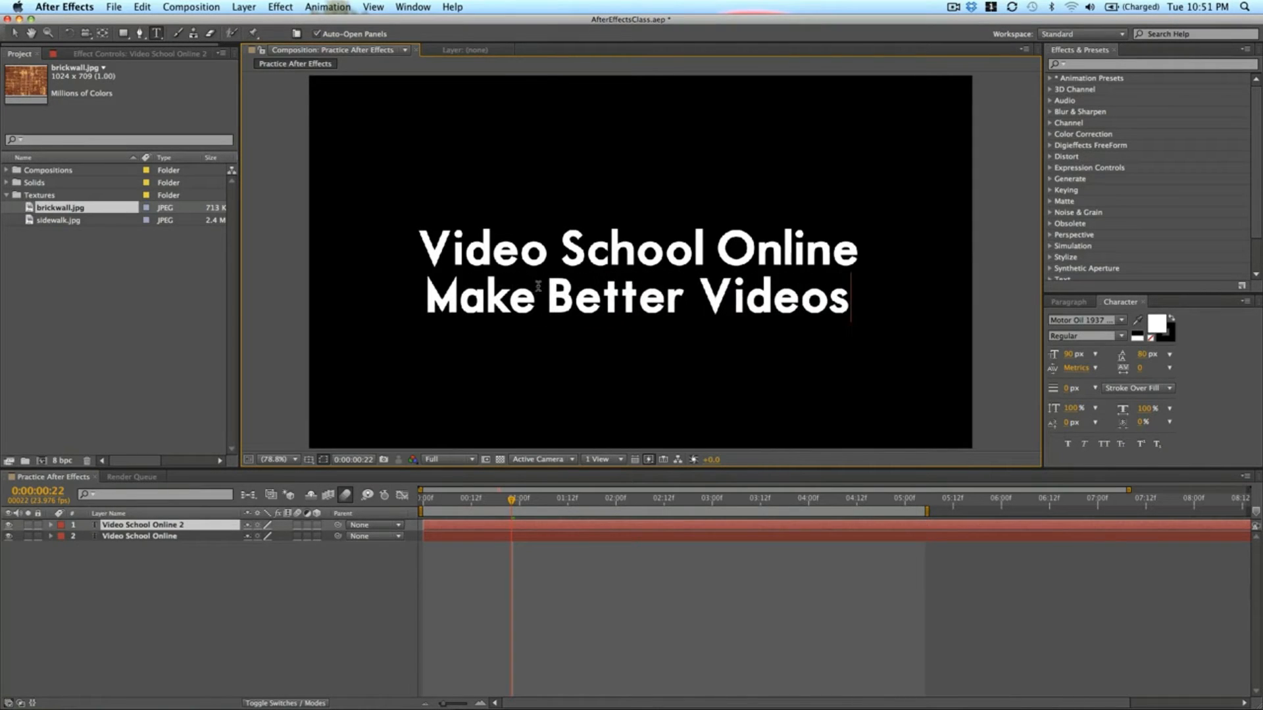
Apply All Caps to the "Video School Online" title.
click(532, 538)
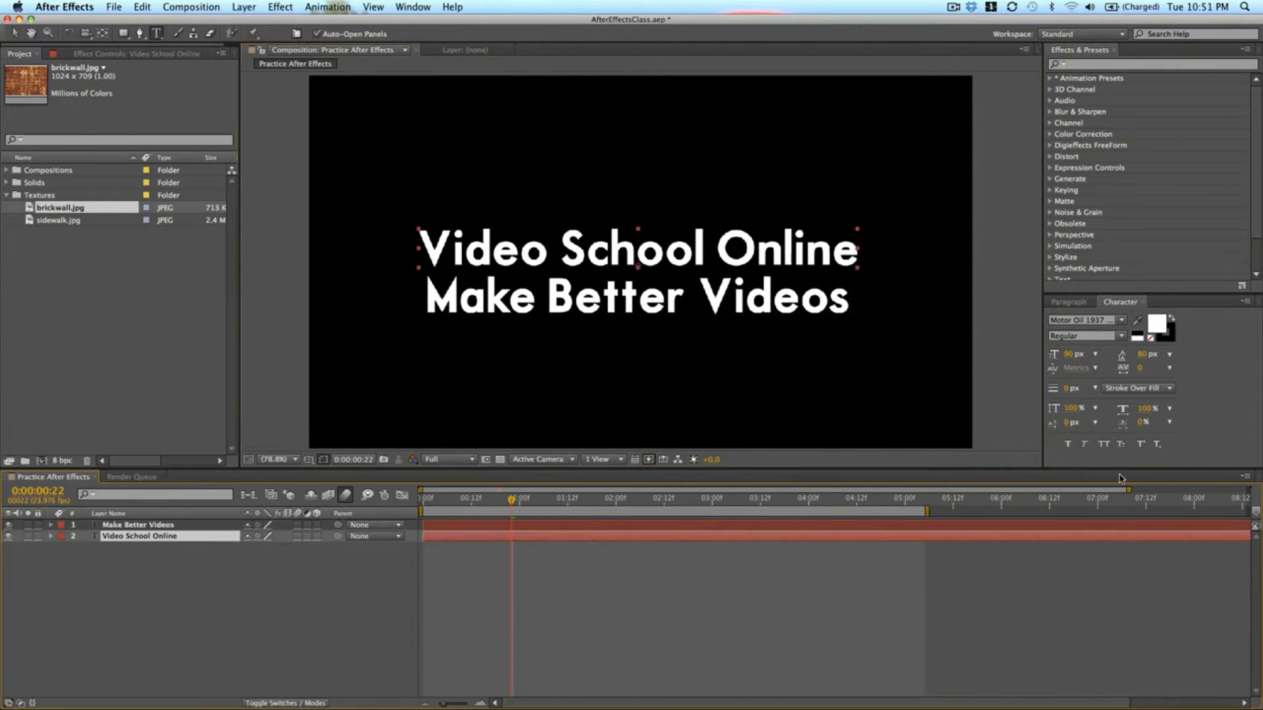
key(v)
click(681, 260)
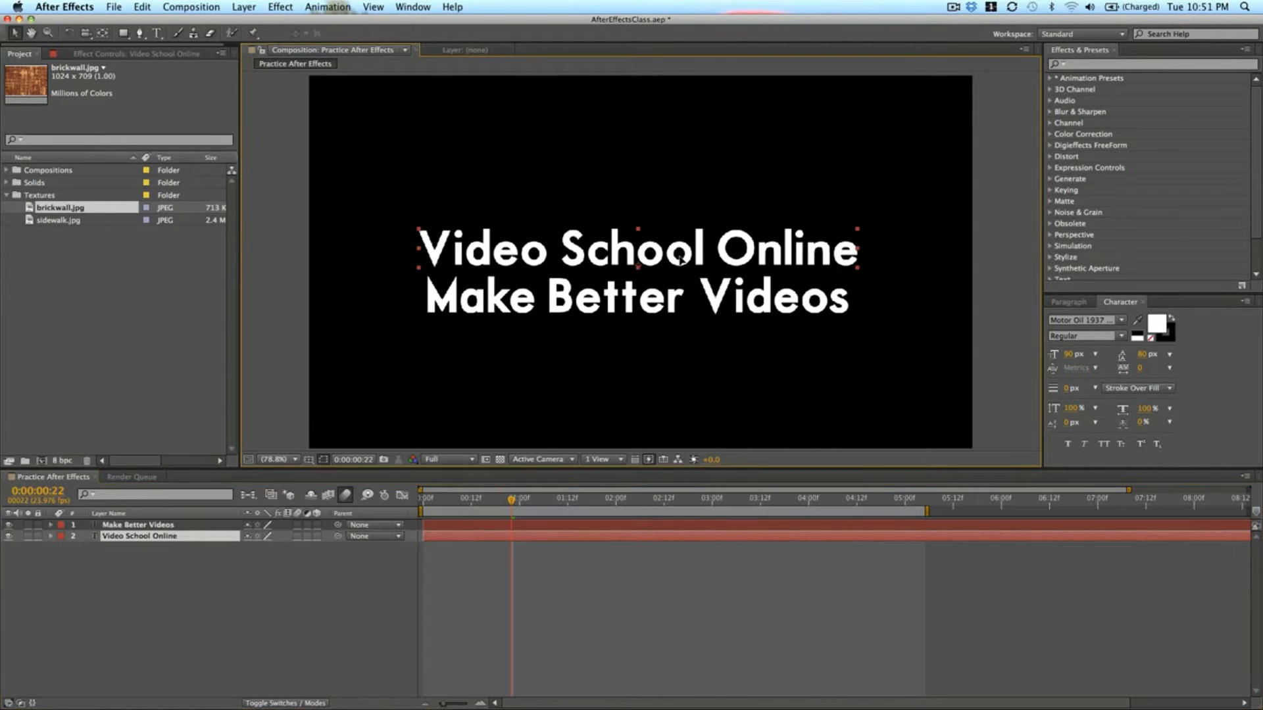
click(1104, 444)
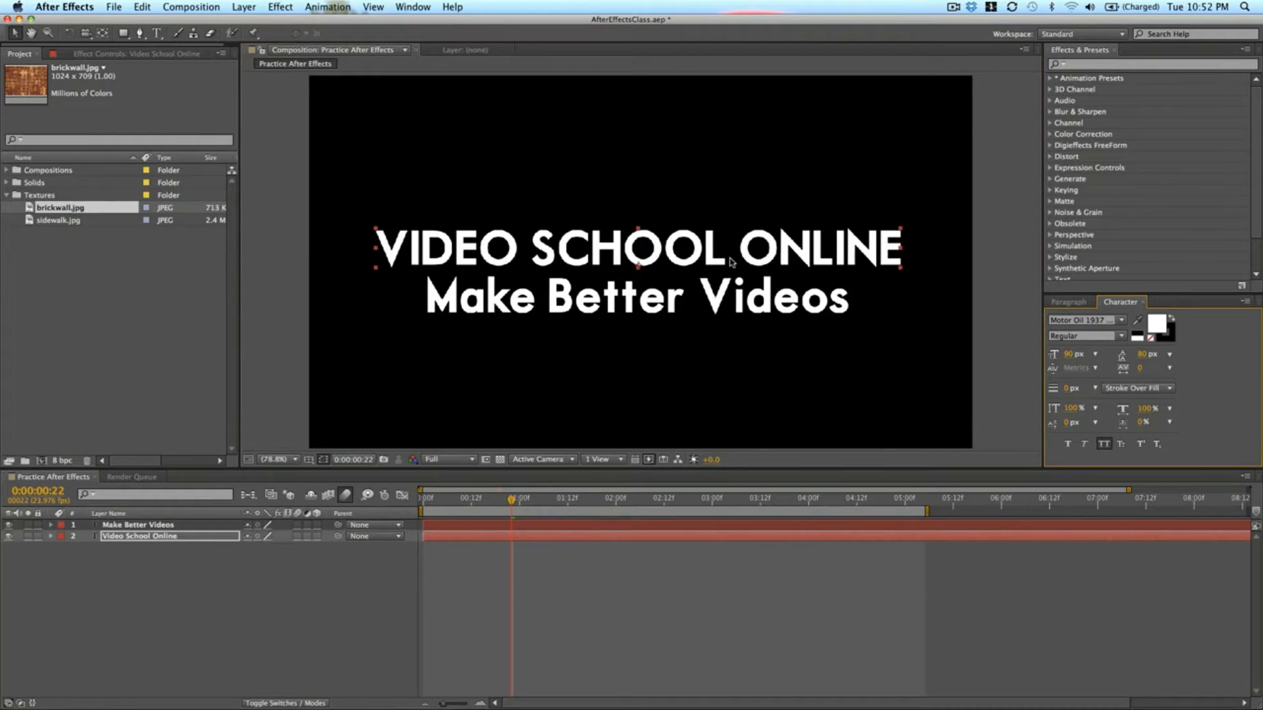
Set the "Make Better Videos" line to 61 px and align it beneath the end of the title above.
click(728, 301)
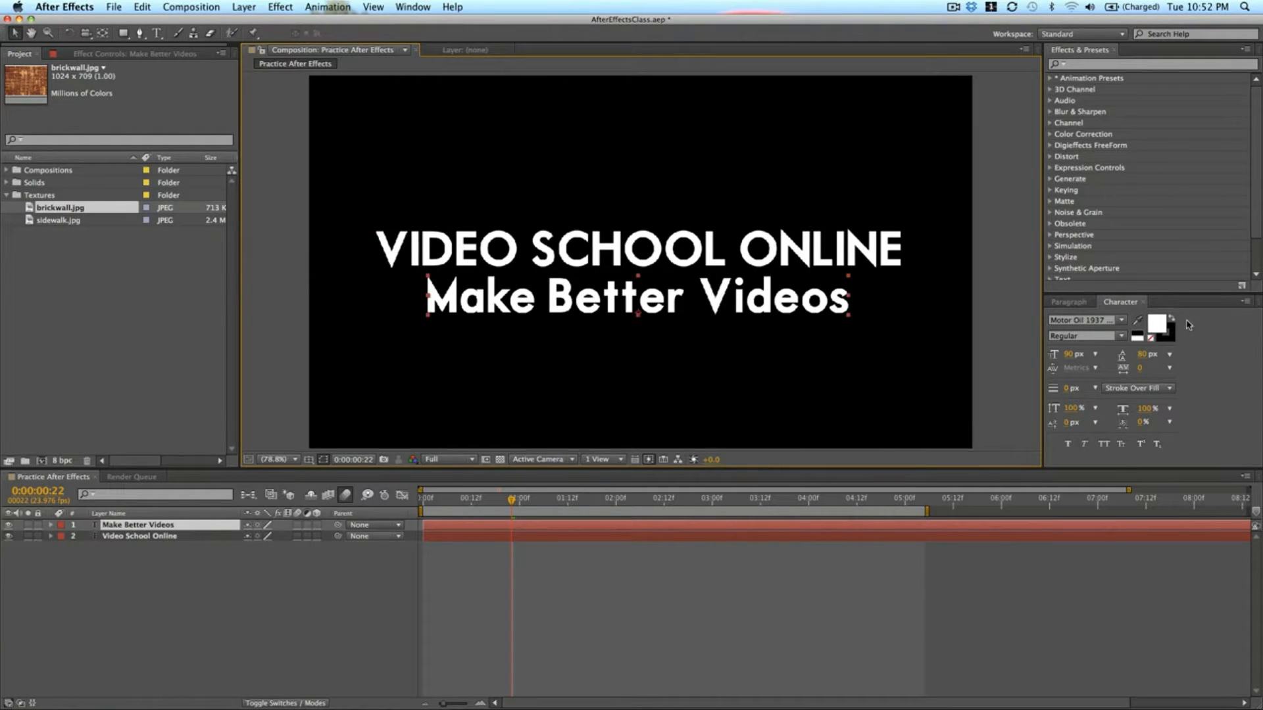
drag(1069, 355, 1053, 355)
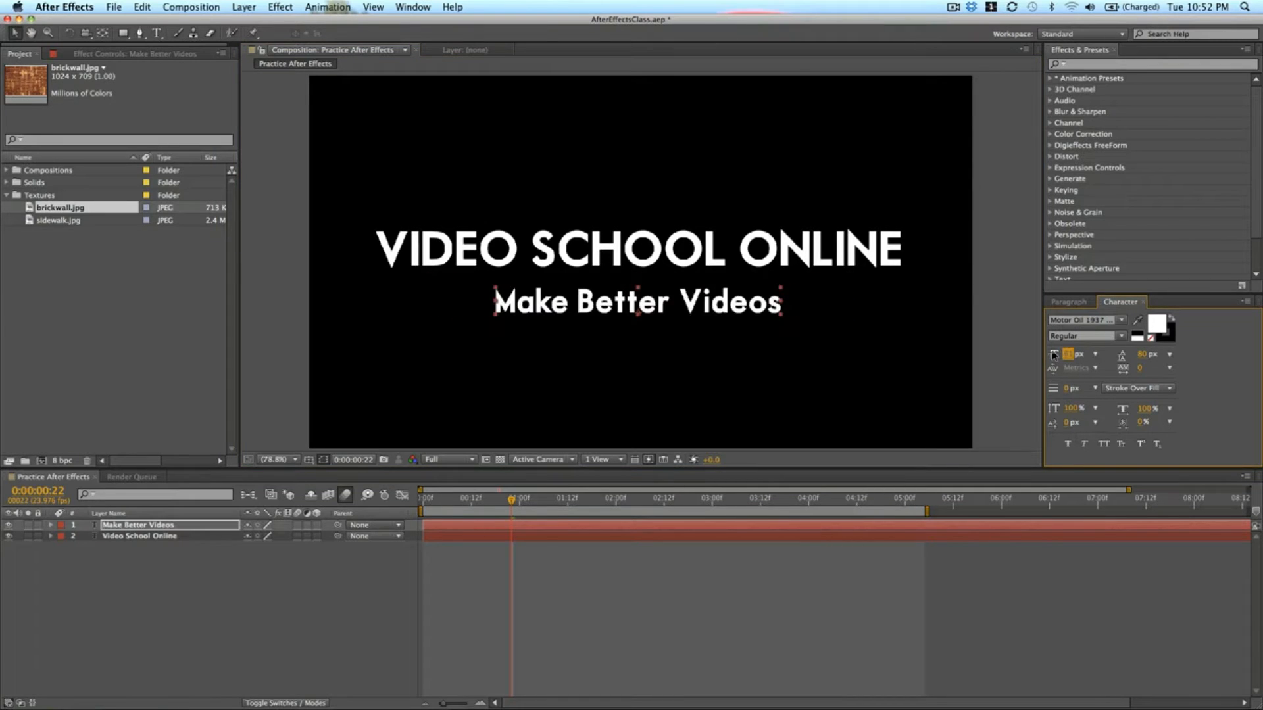
drag(723, 307, 844, 288)
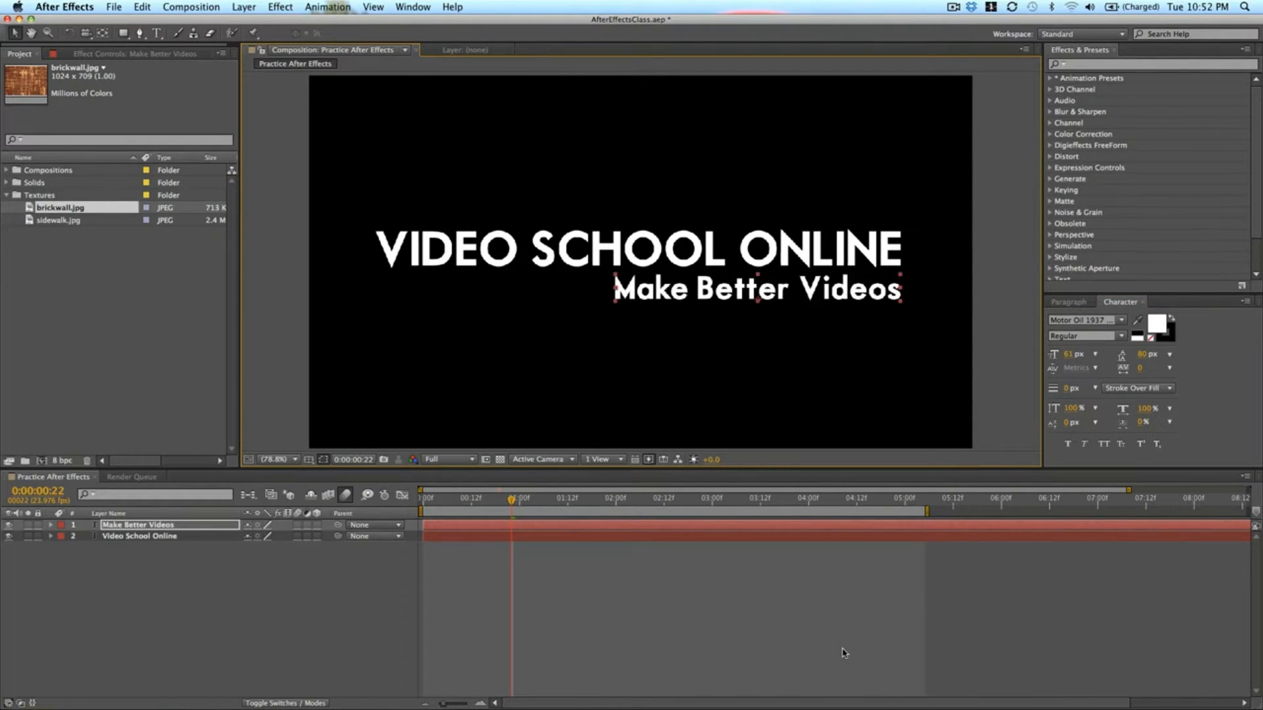
click(1068, 302)
click(1120, 302)
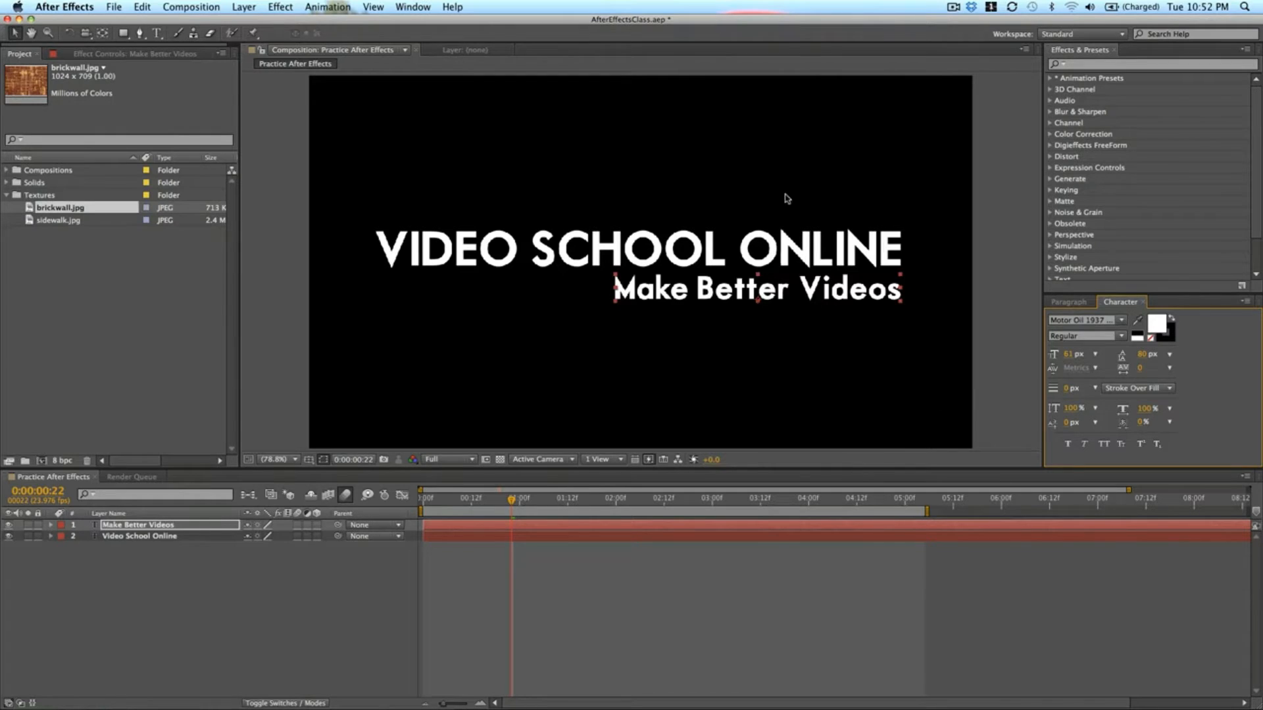
click(773, 598)
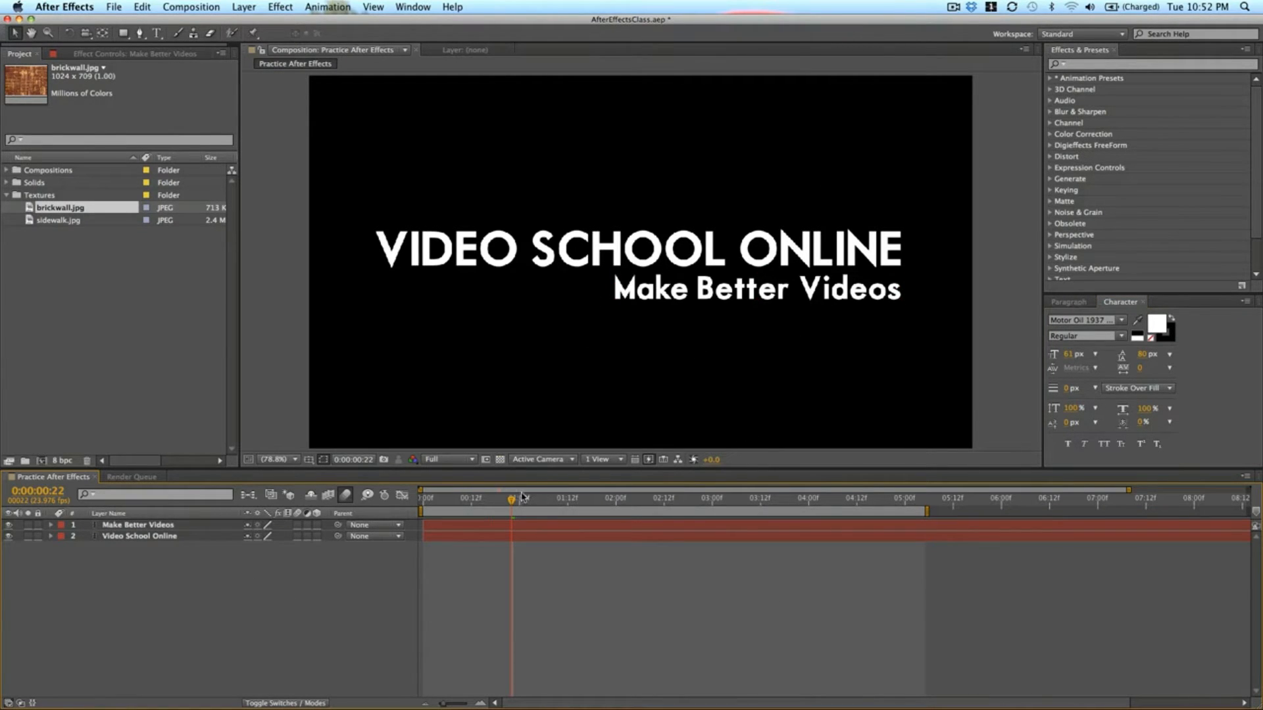
Add 100% opacity keyframes to both title layers at 0:00:01:00.
drag(511, 500, 519, 501)
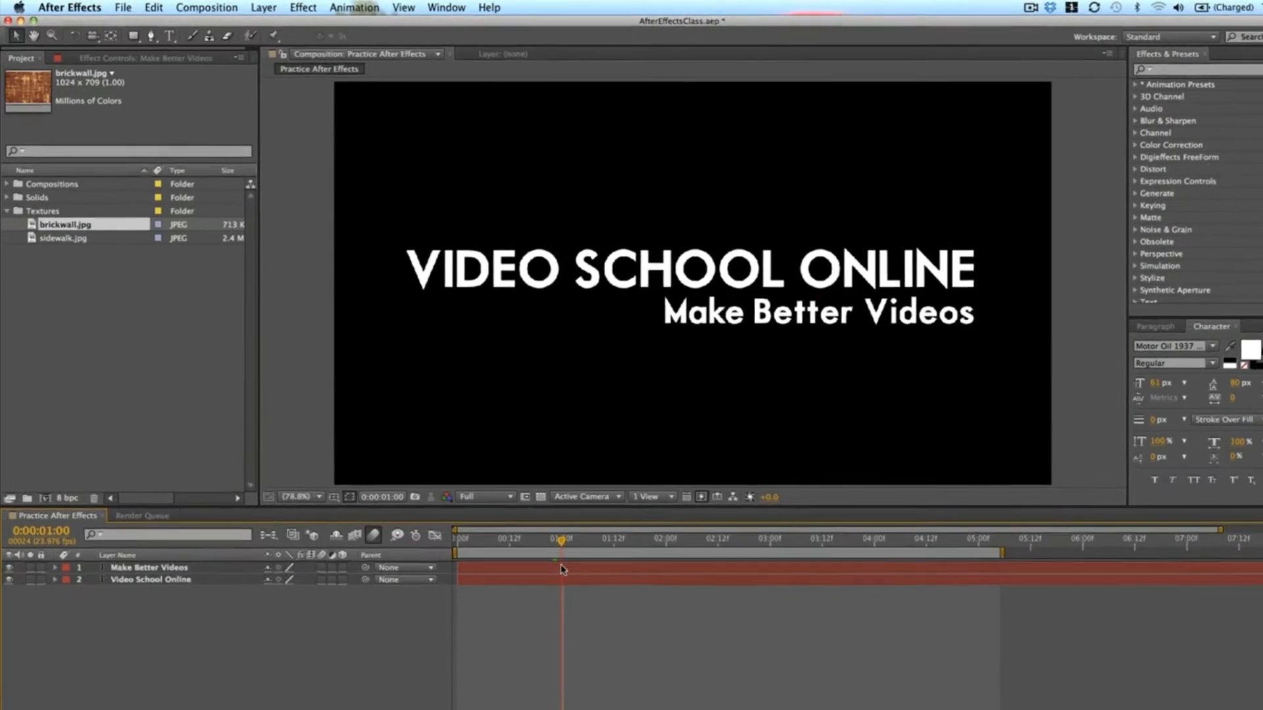
key(super+a)
key(alt+shift+t)
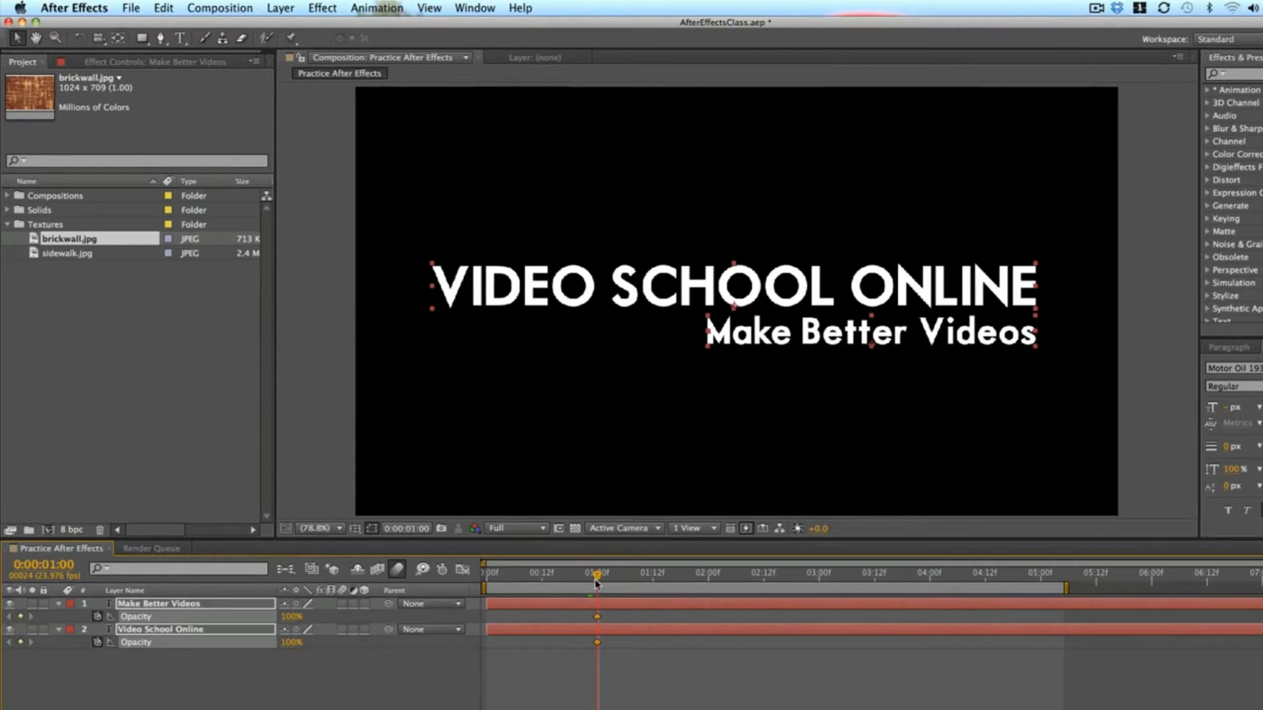
Set both title layers' opacity to 0% at 0:00:00:00 and scrub through the fade-in.
key(Home)
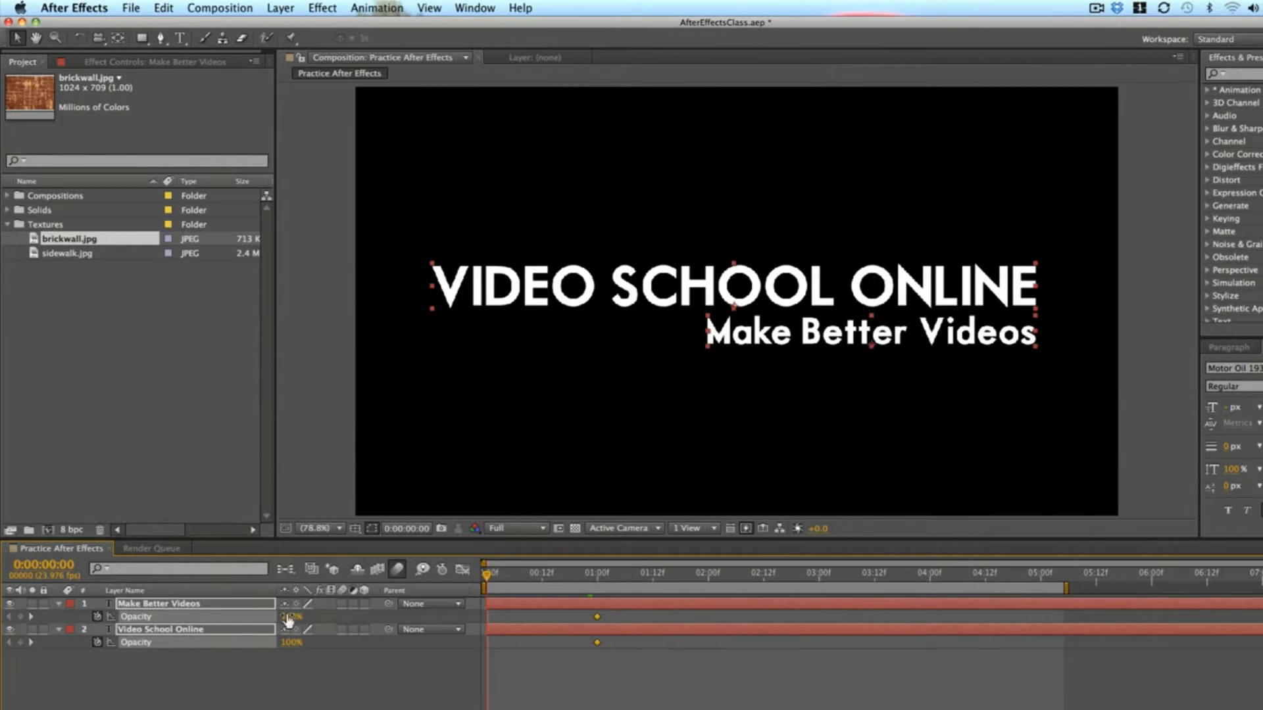
click(286, 614)
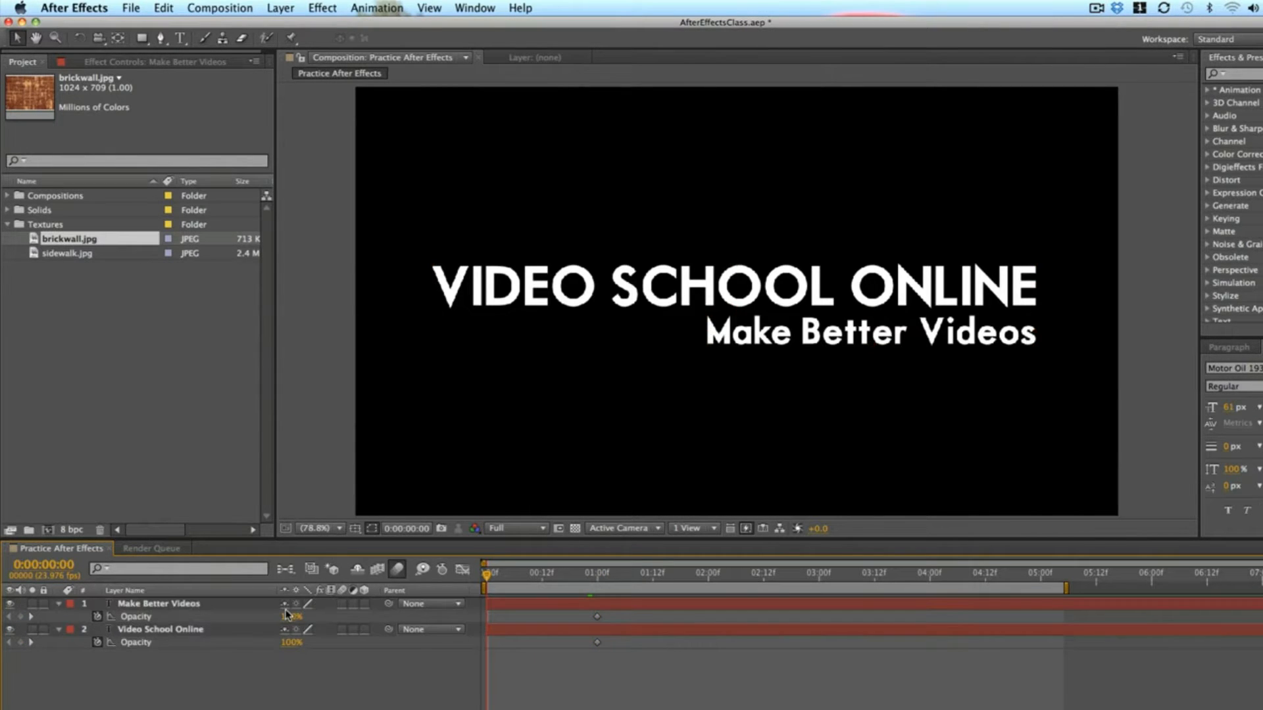
click(548, 605)
shift+click(542, 629)
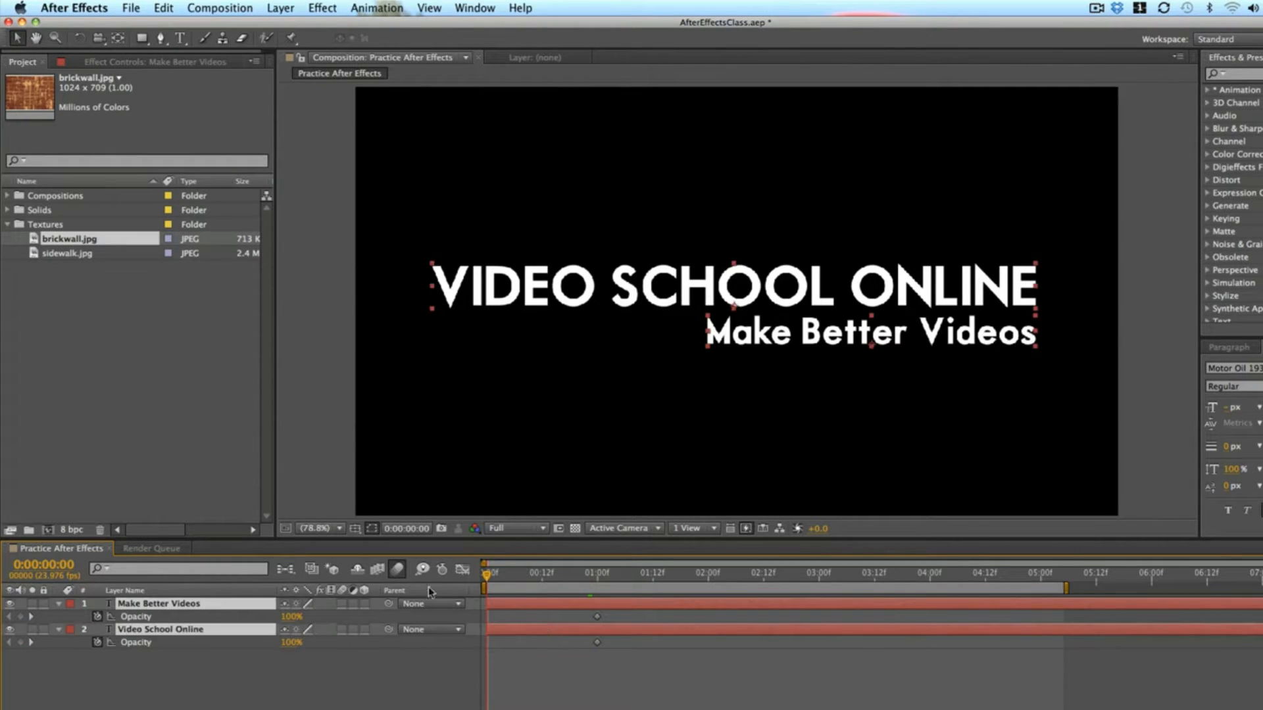
click(292, 616)
key(Return)
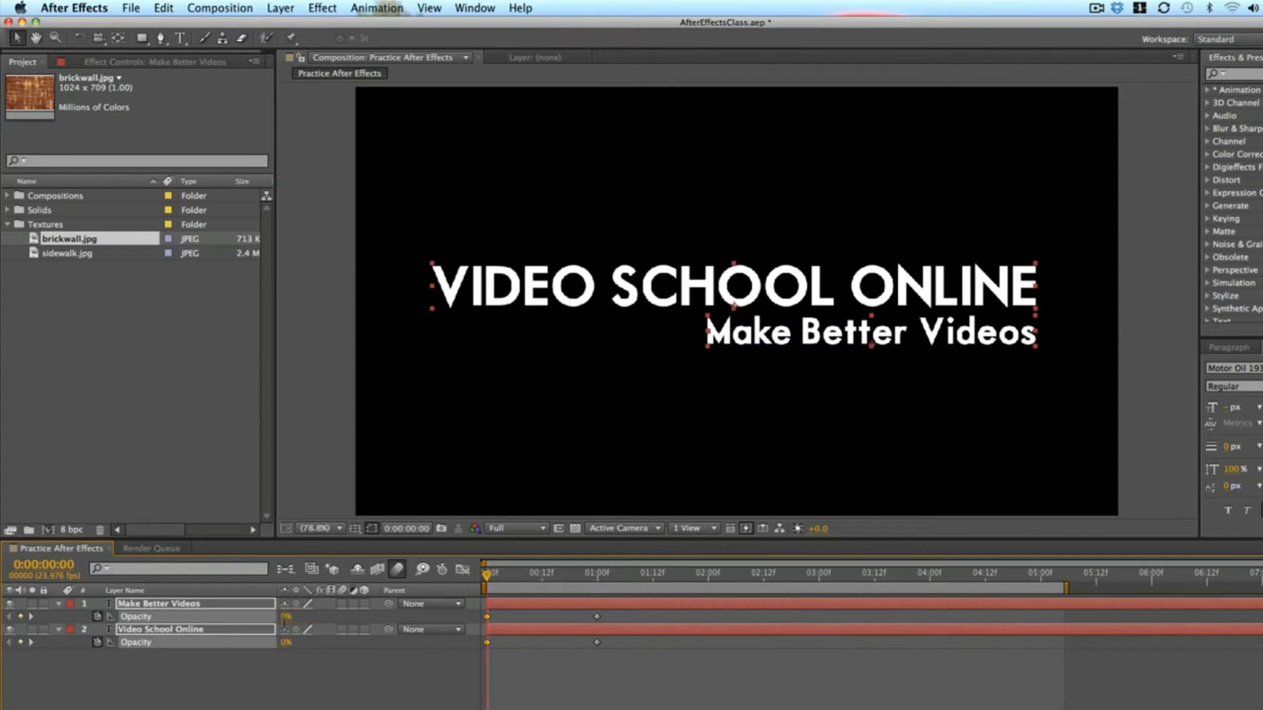
click(523, 572)
drag(533, 576, 587, 575)
click(717, 679)
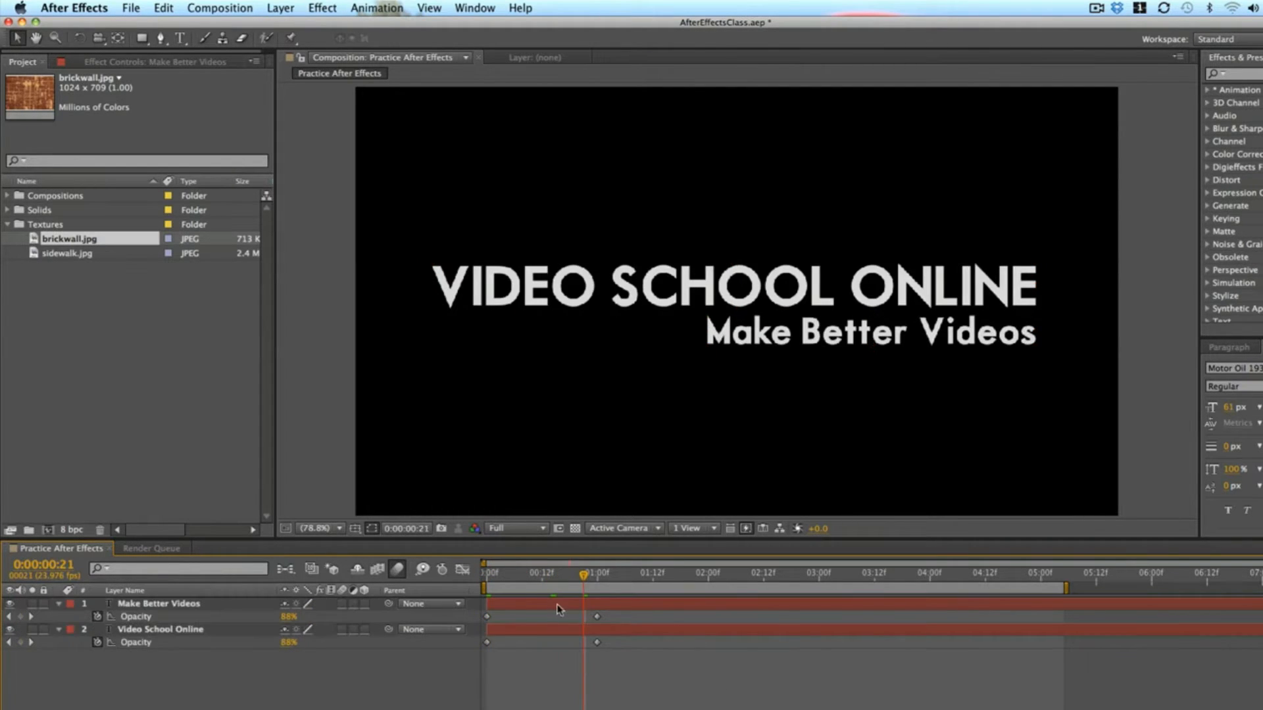
Move both opacity keyframes of "Make Better Videos" one second later, to 1:00 and 2:00.
click(471, 618)
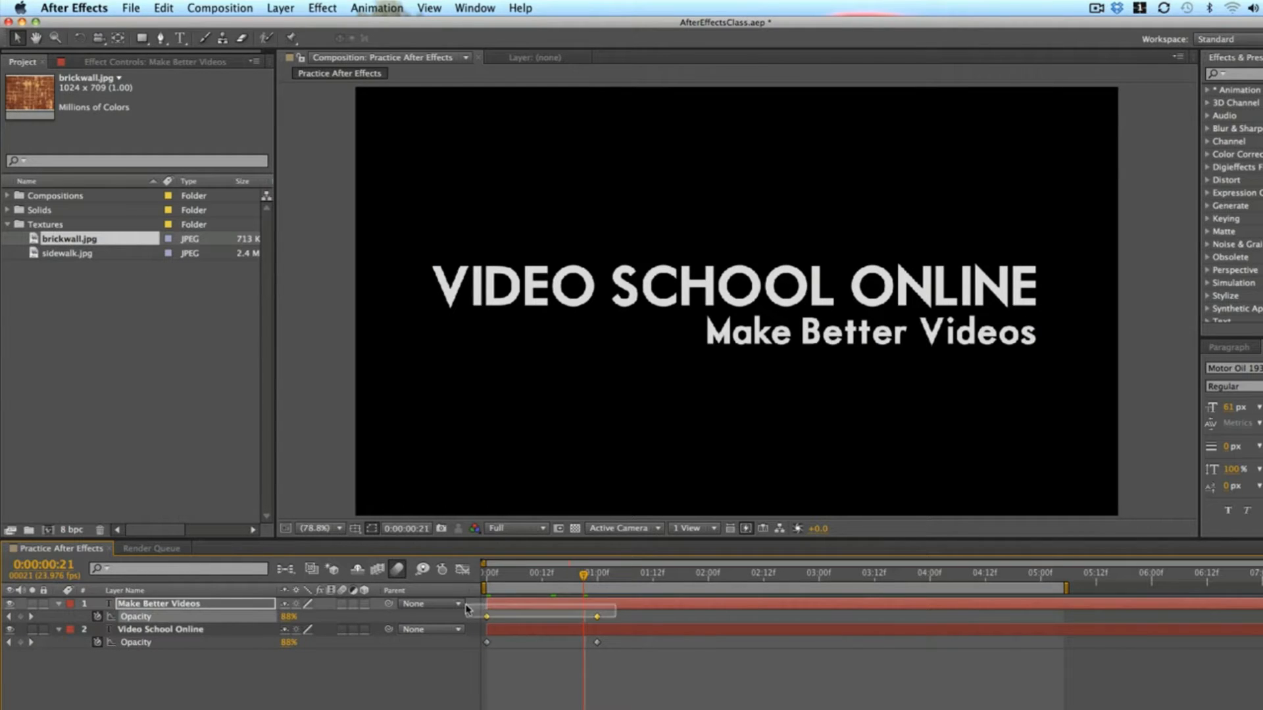
drag(487, 617, 599, 618)
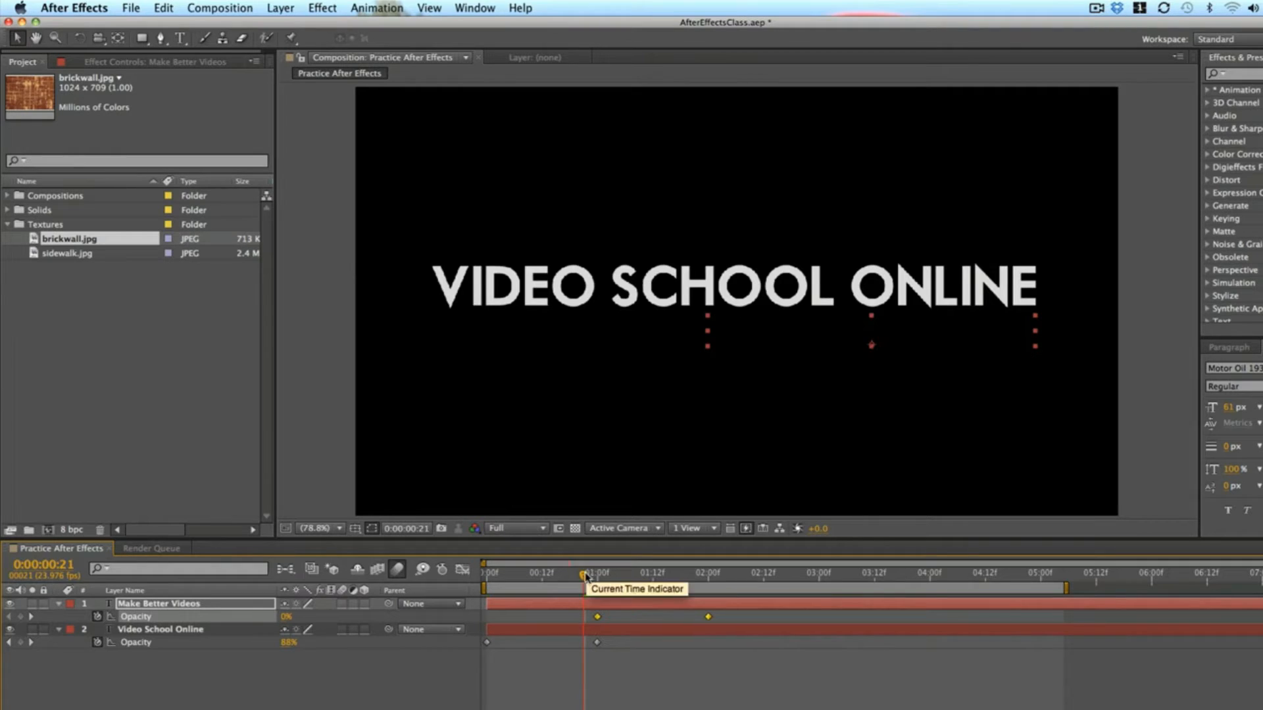
drag(585, 574, 598, 576)
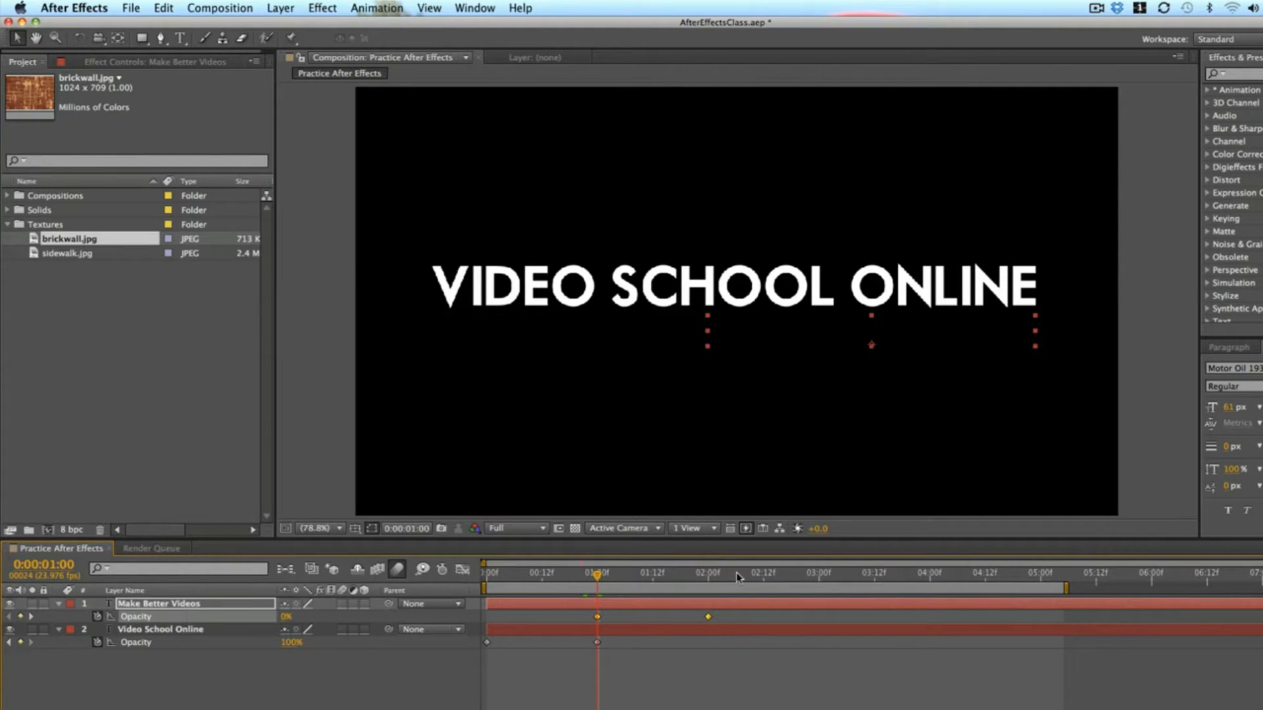
Add opacity keyframes holding 100% to both title layers at 0:00:04:00.
drag(737, 577, 931, 579)
shift+click(890, 629)
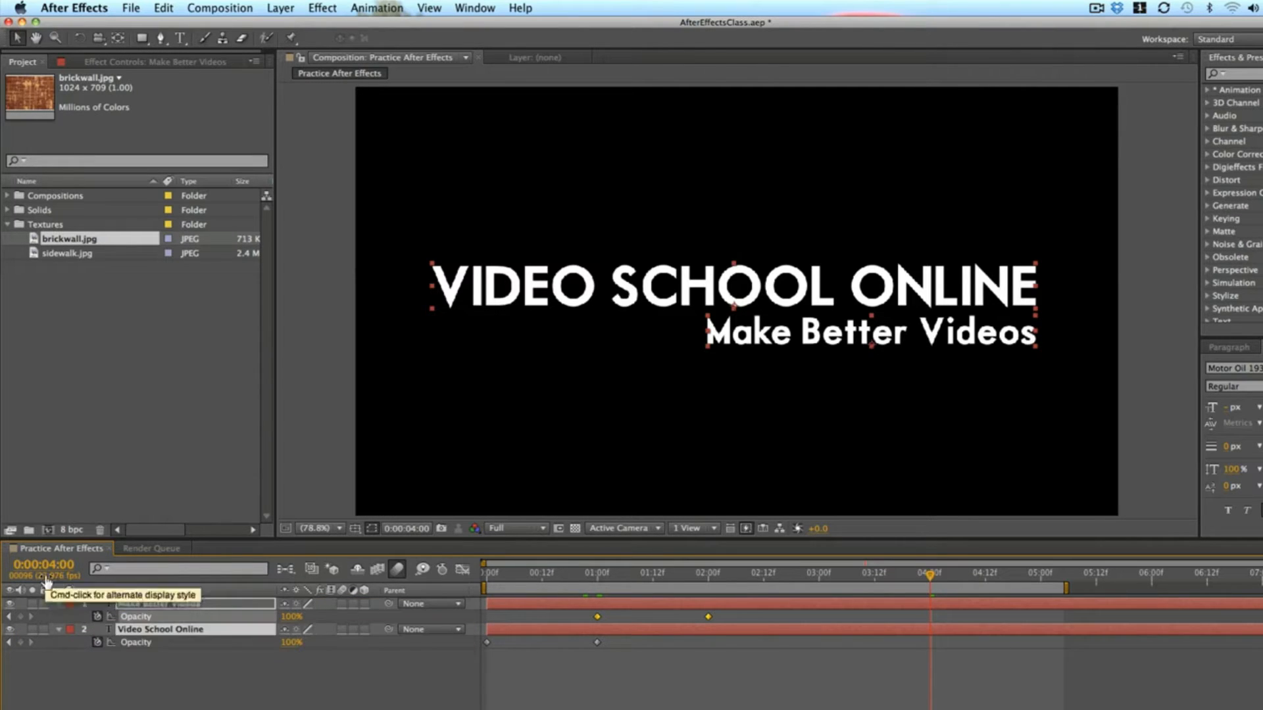
click(21, 617)
click(21, 642)
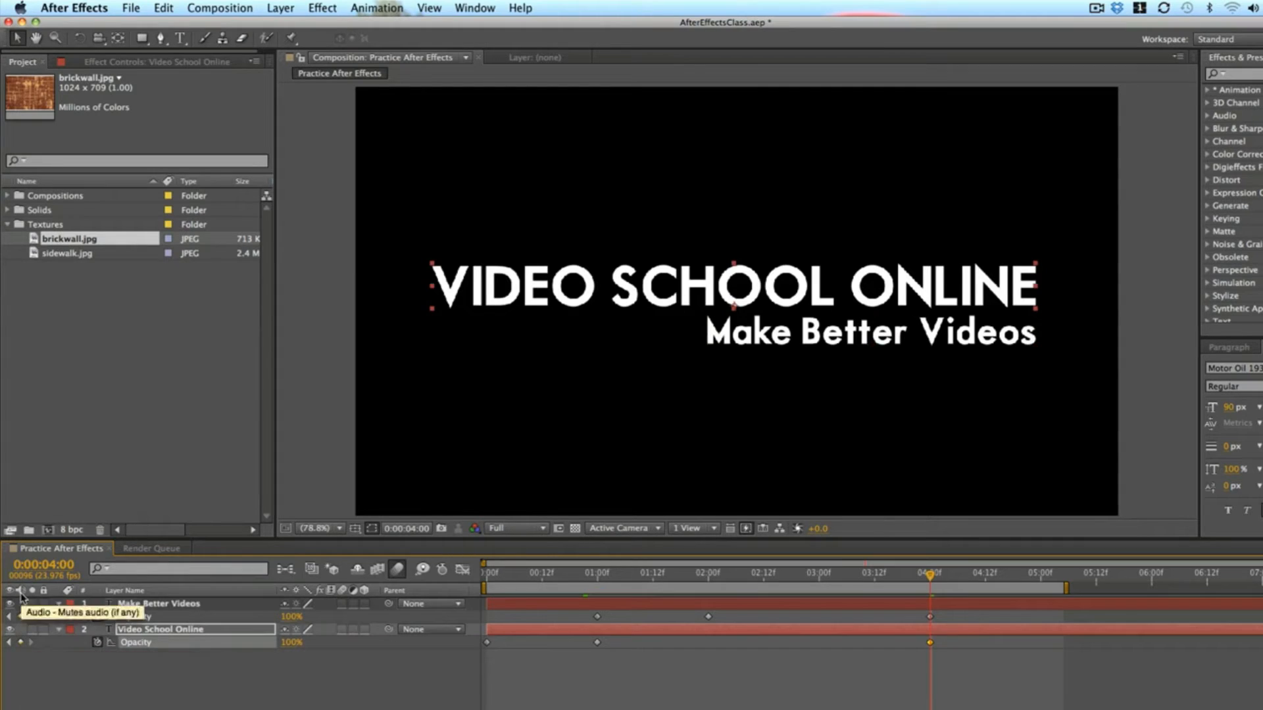
Set both title layers' opacity to 0% at 0:00:05:00 and preview the fade-in and fade-out.
click(1032, 579)
click(1020, 605)
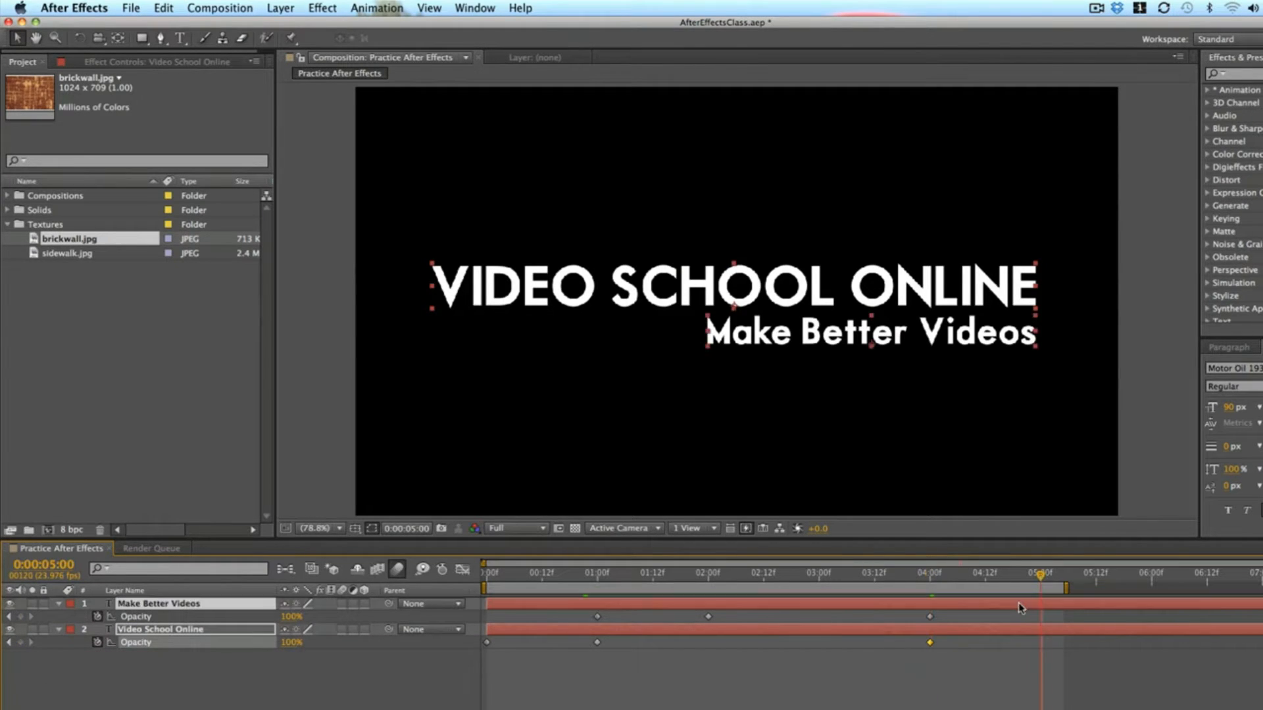
click(291, 616)
text(0)
key(Return)
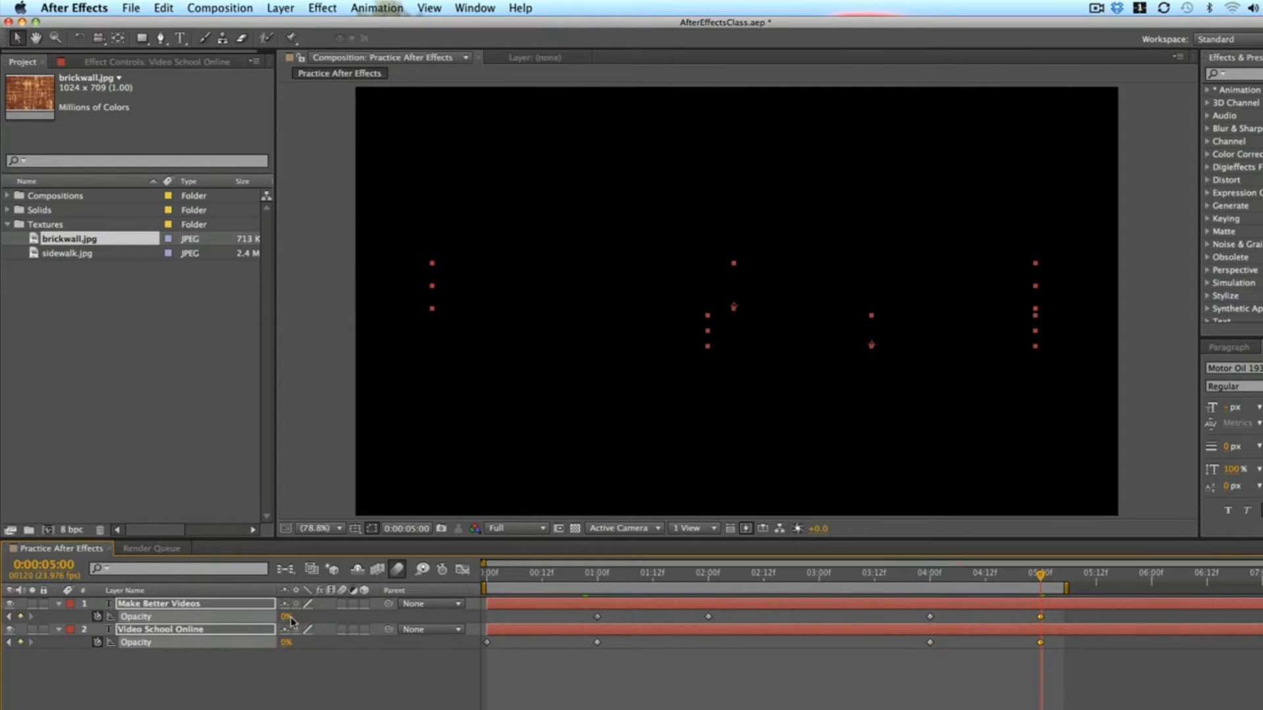
click(465, 685)
key(KP_0)
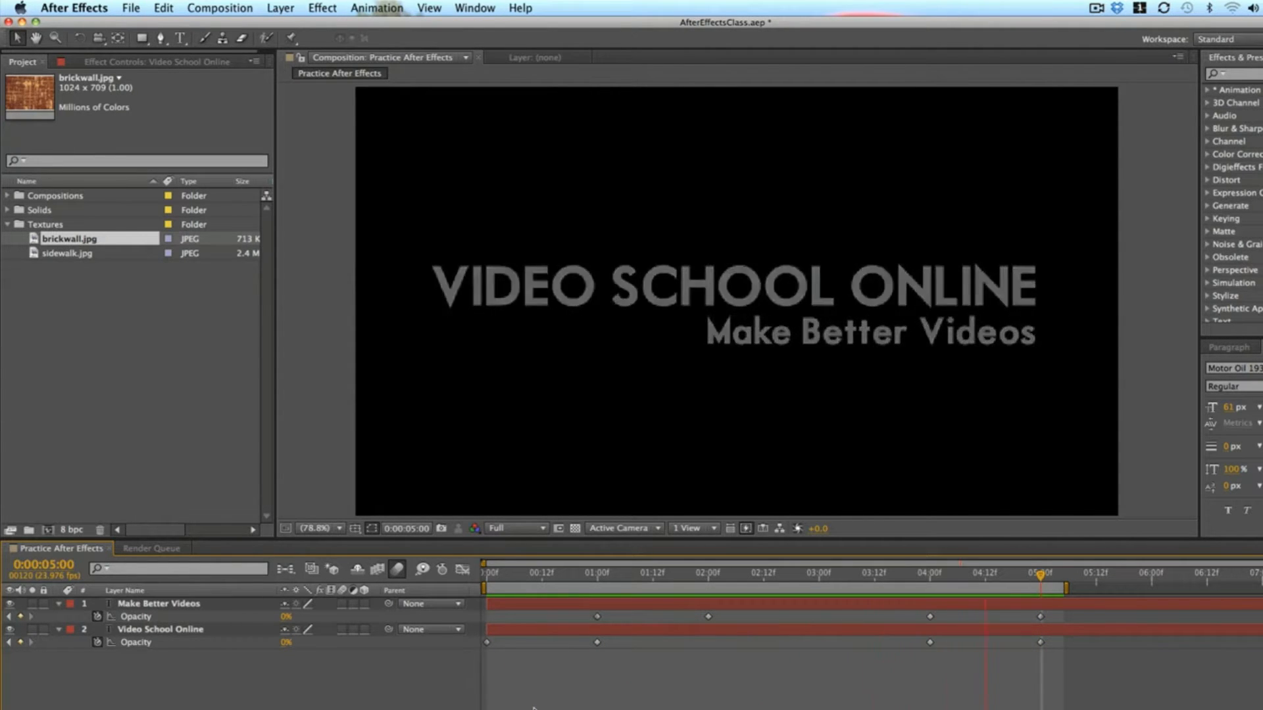
Shift both title layers about 16 frames later, extend the work area to about 6.5 seconds, and preview.
click(779, 604)
shift+click(775, 630)
drag(776, 628, 853, 632)
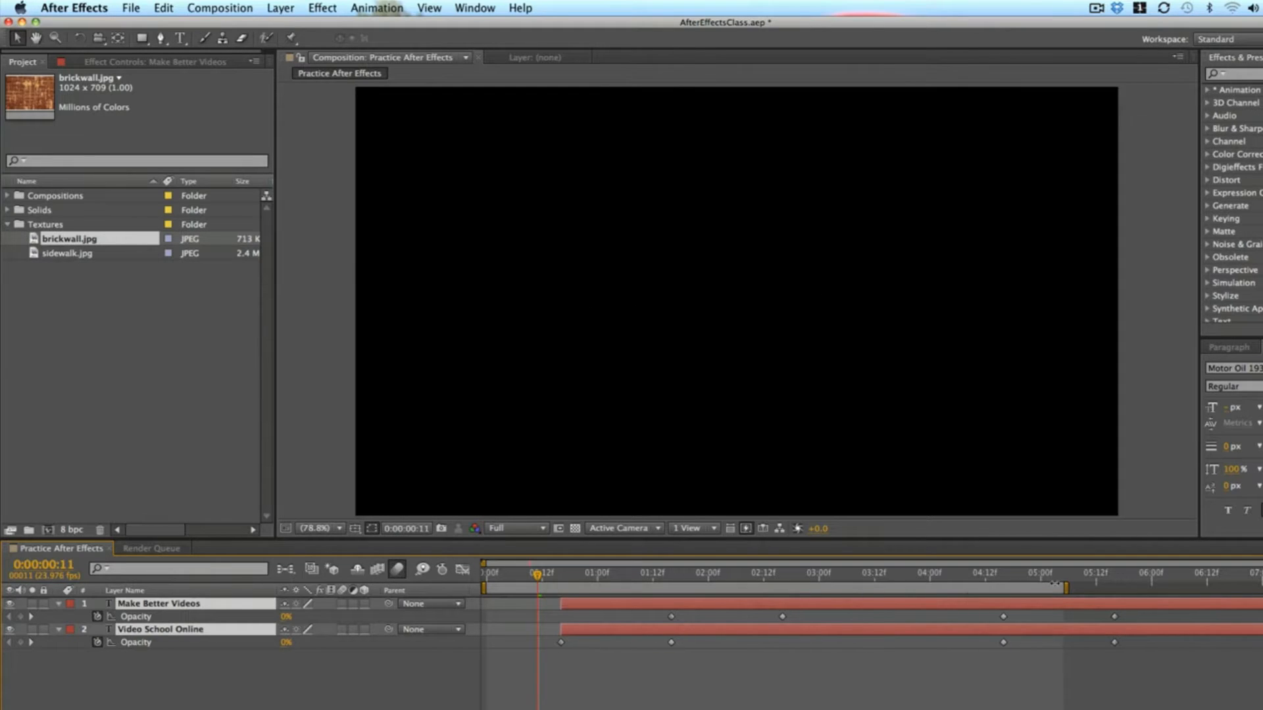
drag(1071, 589, 1181, 588)
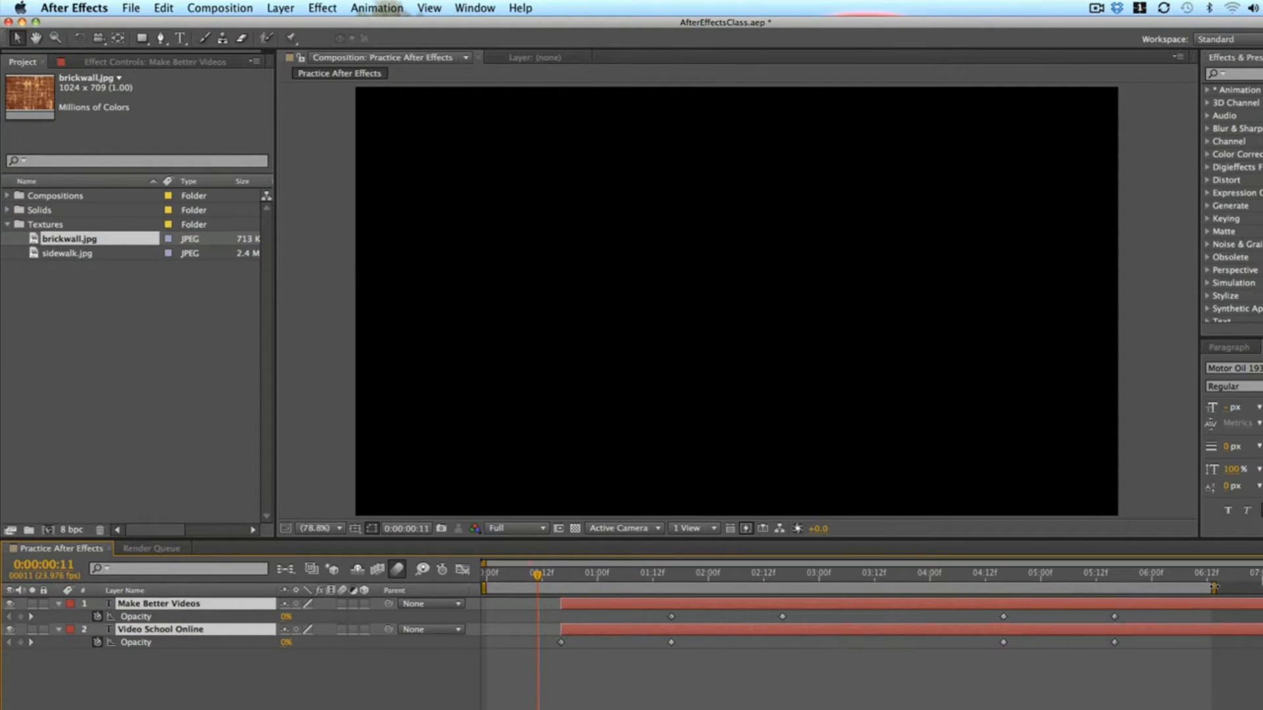
key(KP_0)
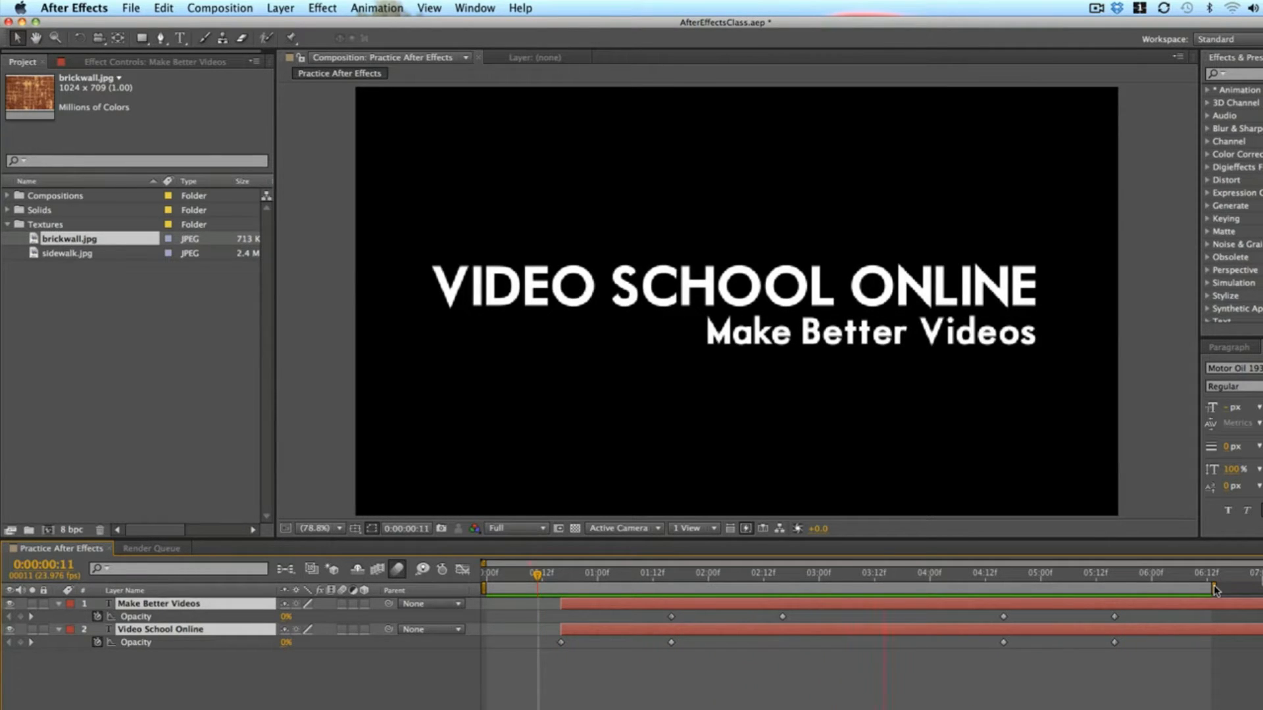
click(702, 703)
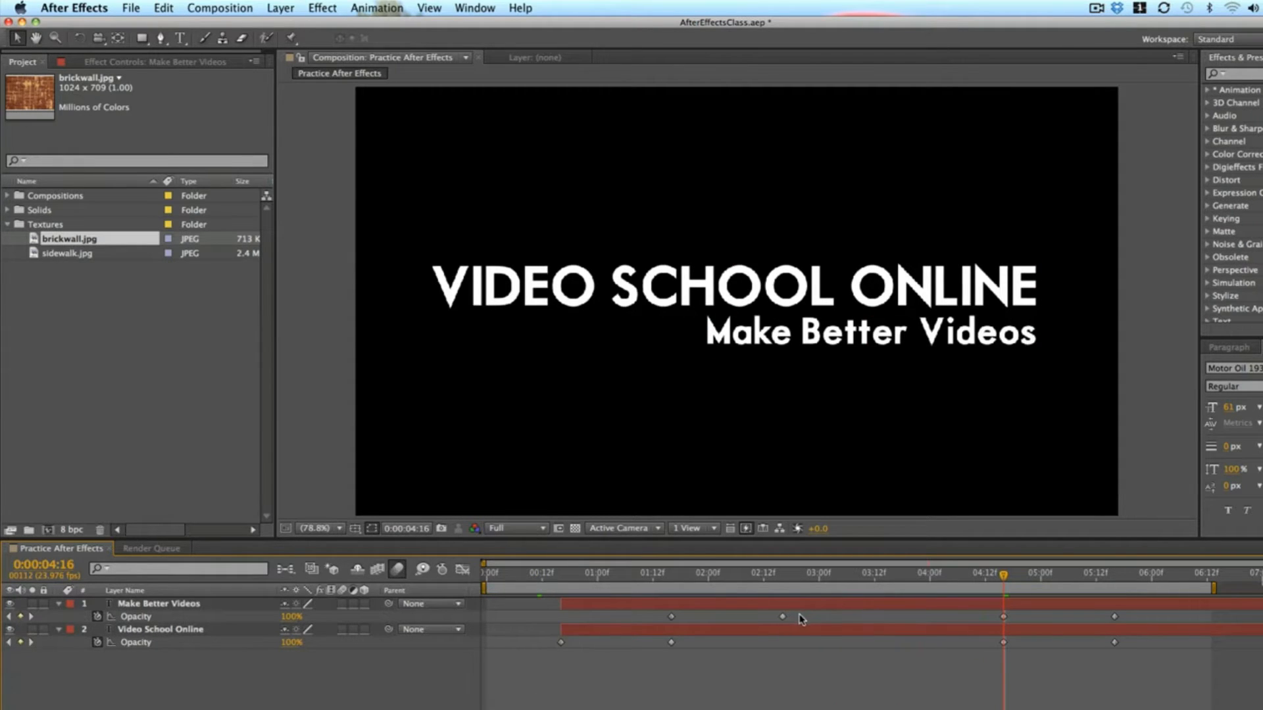
Slow both fade-ins by moving their 100% end keyframes about 19 frames later together, and preview the result.
click(782, 616)
shift+click(671, 643)
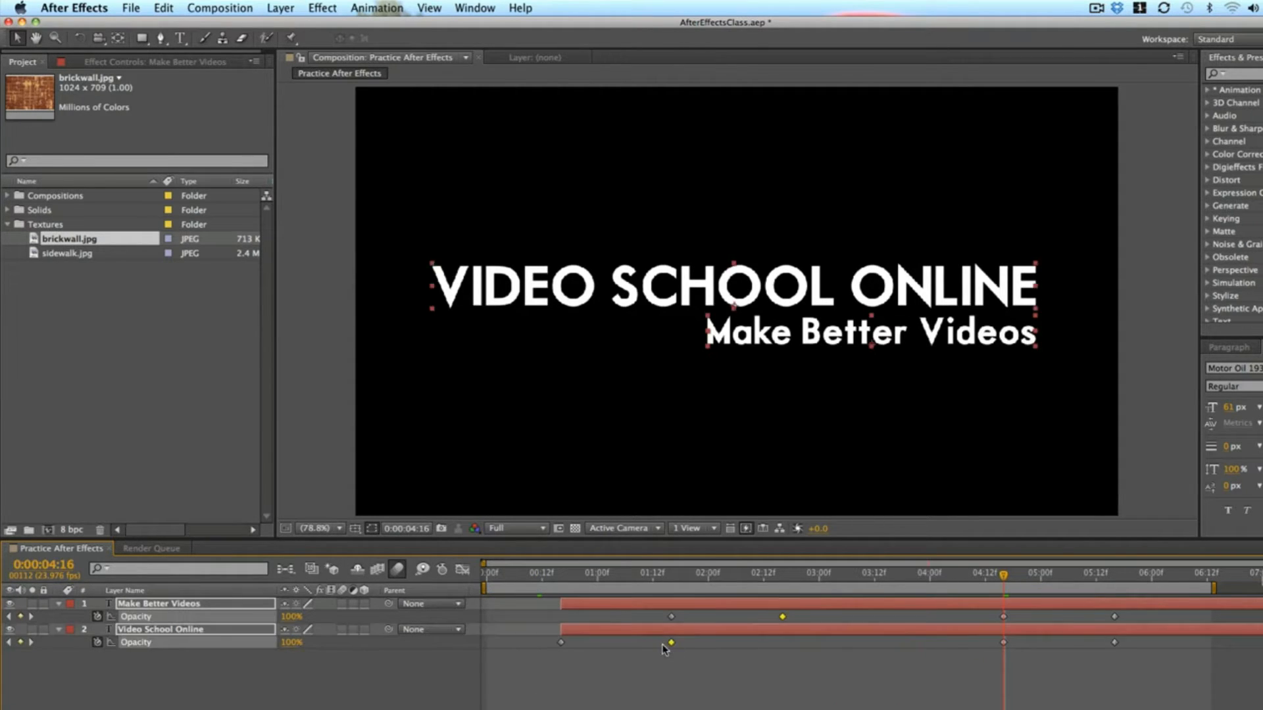
click(782, 617)
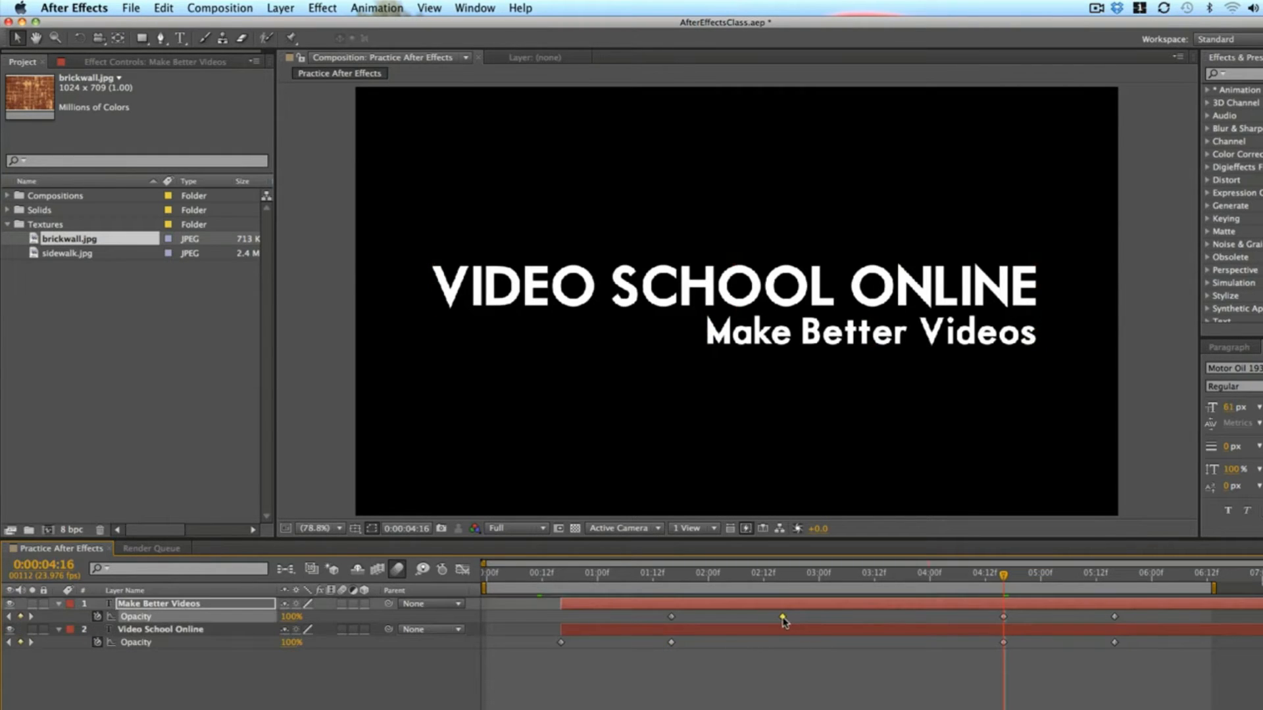
click(671, 643)
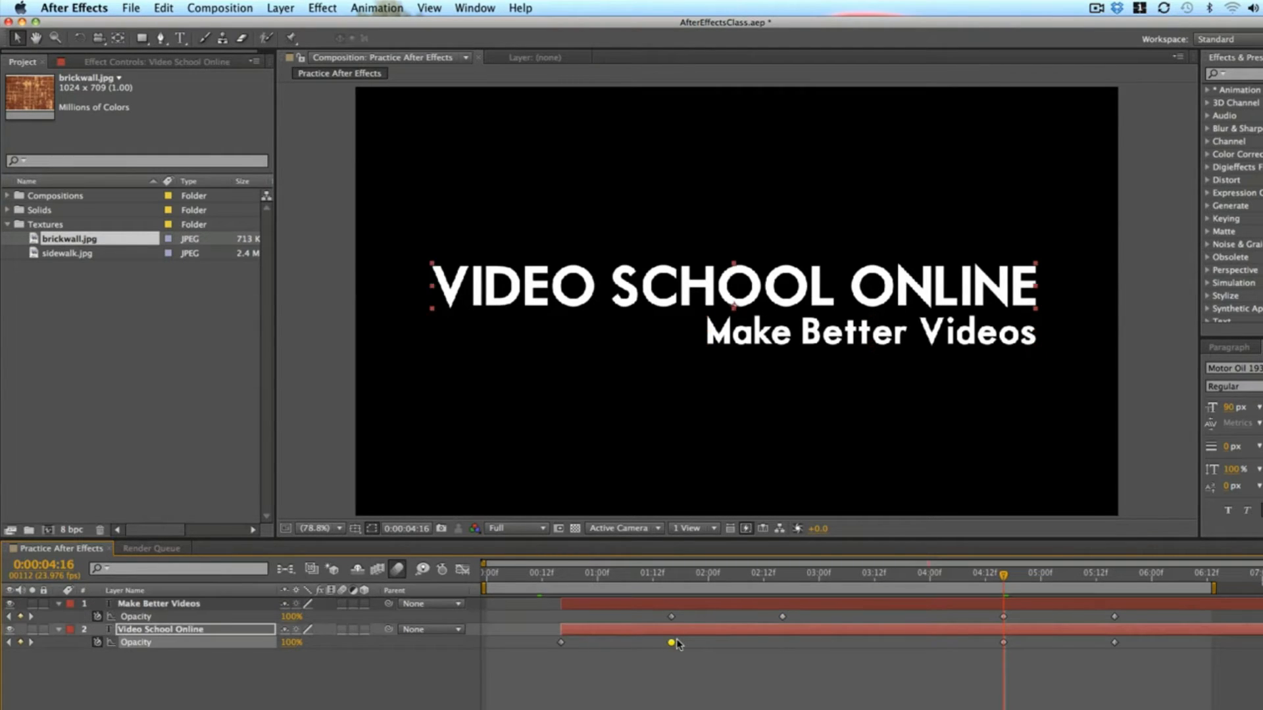
shift+click(782, 616)
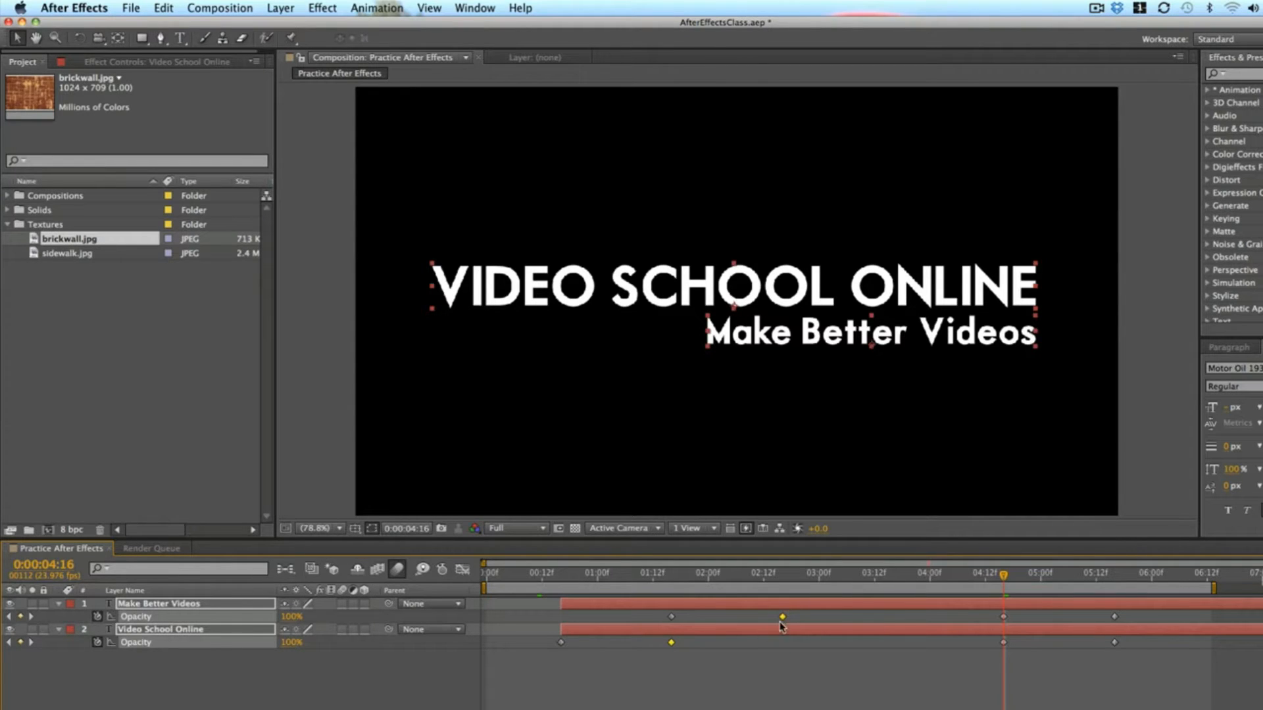
drag(783, 621, 870, 619)
key(space)
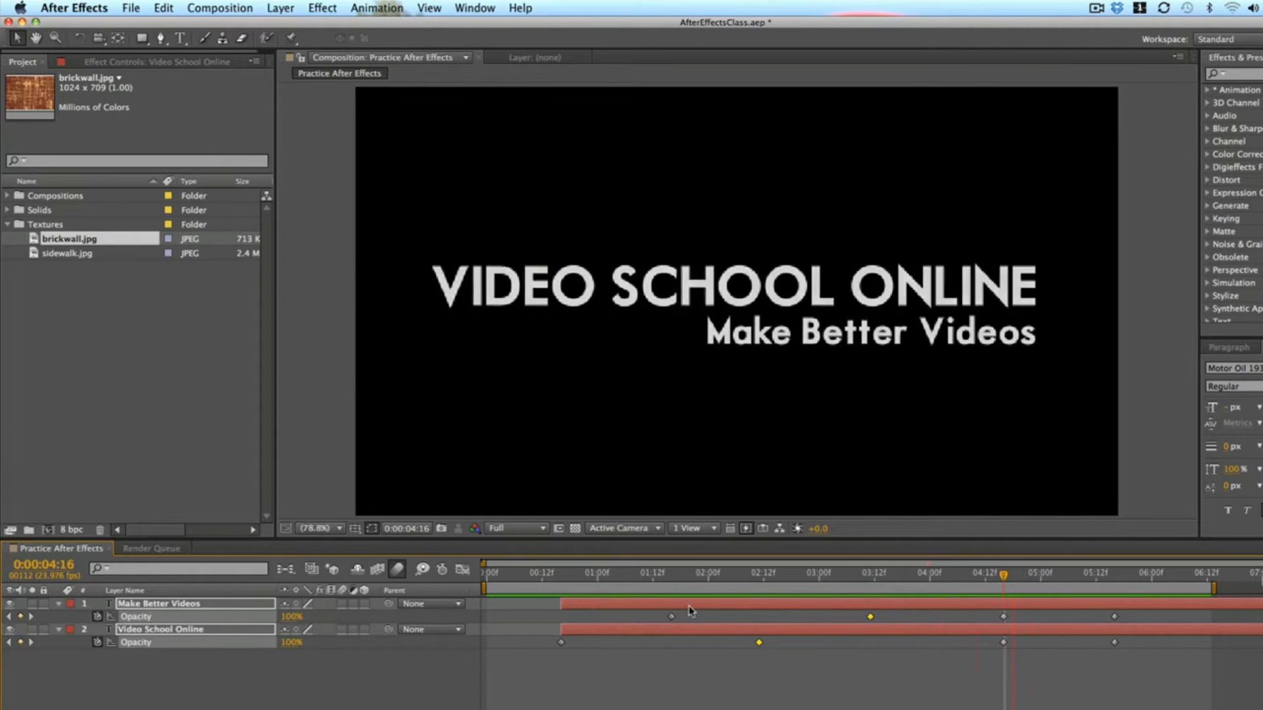
key(space)
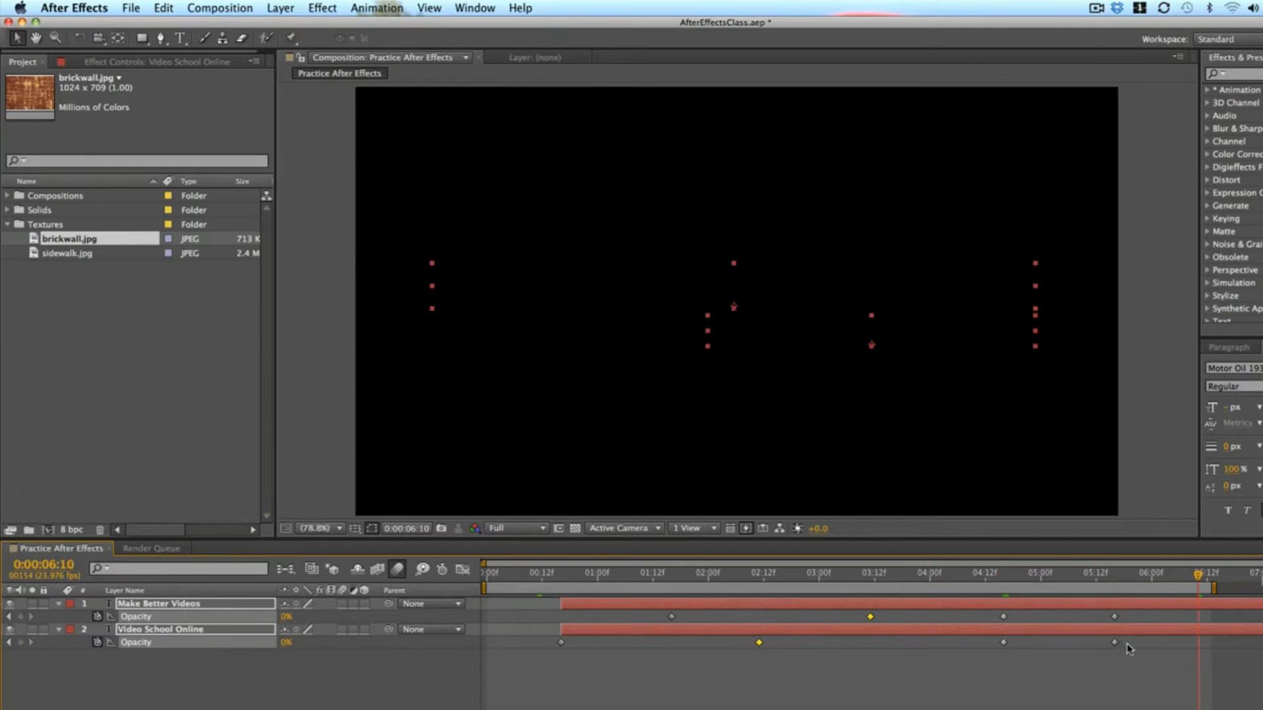
Shorten both fade-outs by moving their final 0% keyframes earlier, to just after 5:00, and preview the result.
drag(1127, 646, 1045, 619)
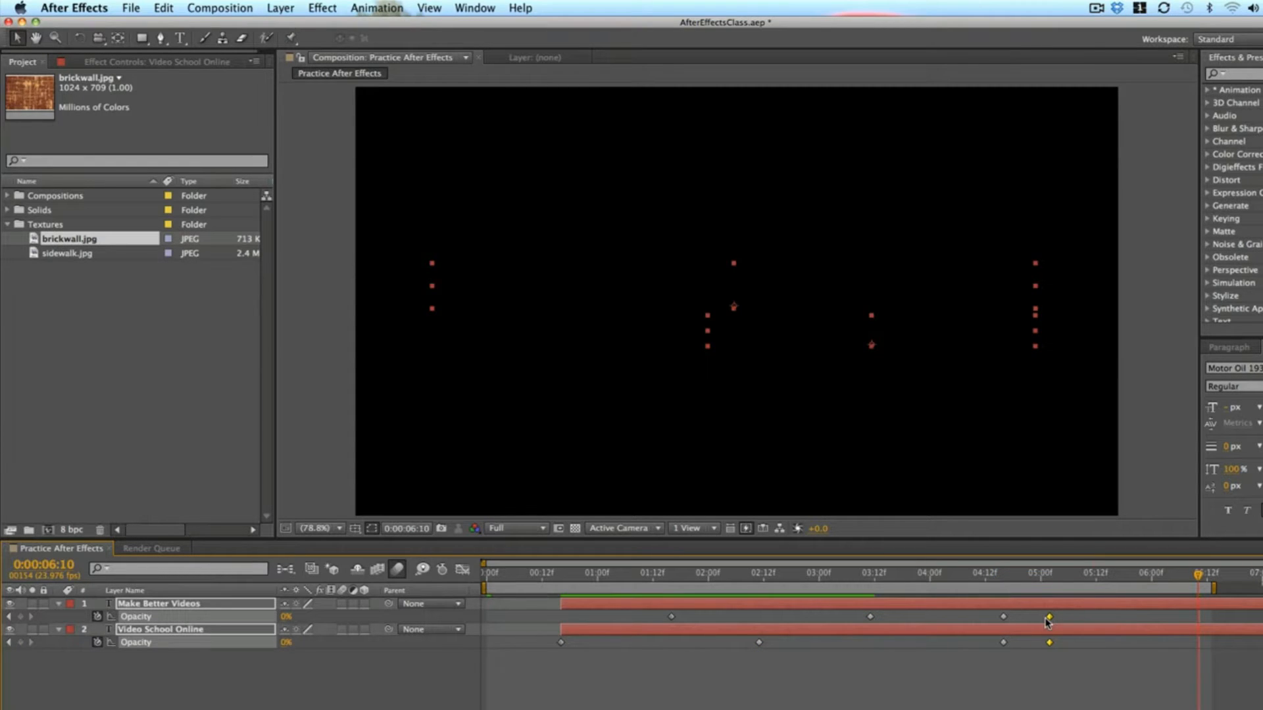
key(space)
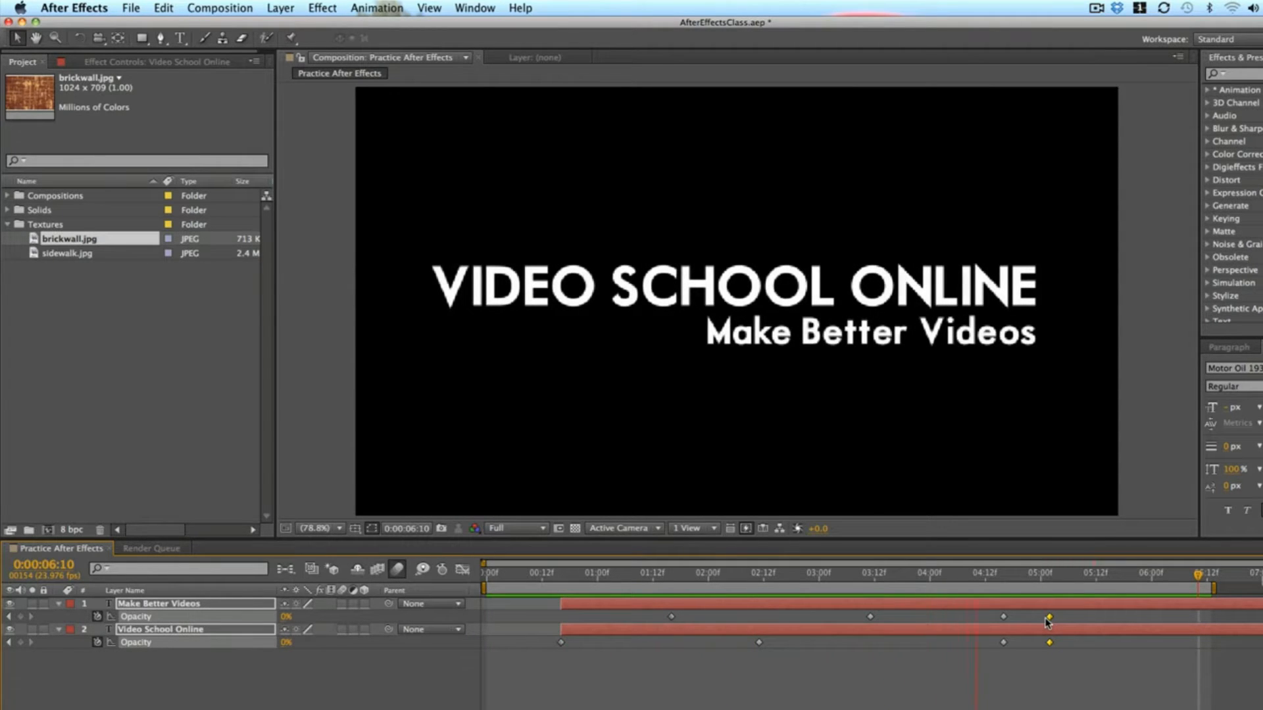
key(space)
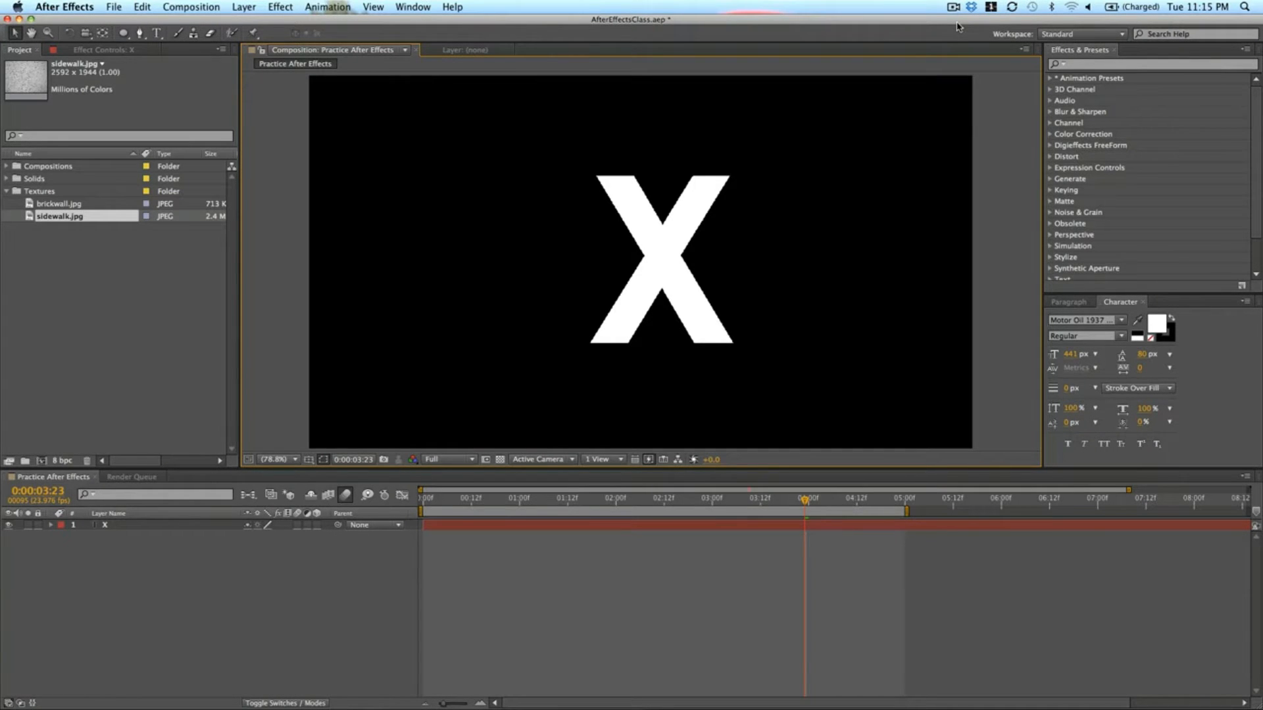
Start a rotation keyframe on the X layer at 0:00:00:00.
click(638, 319)
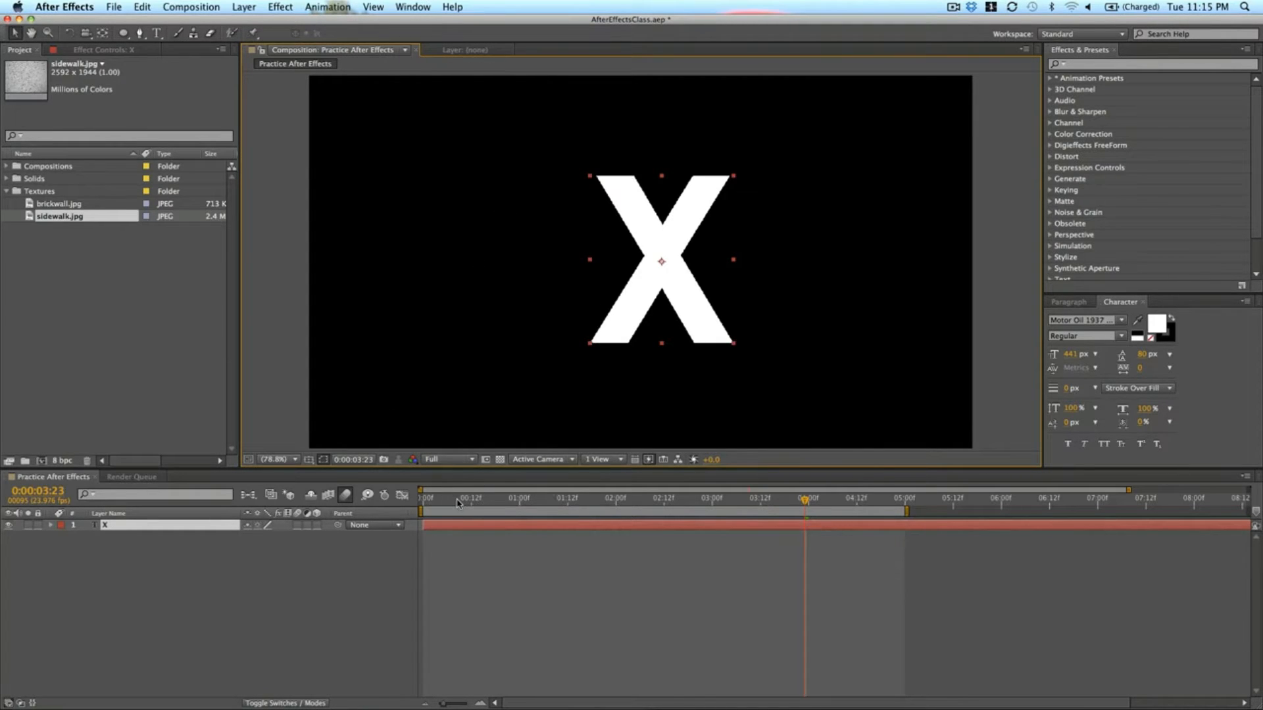
key(r)
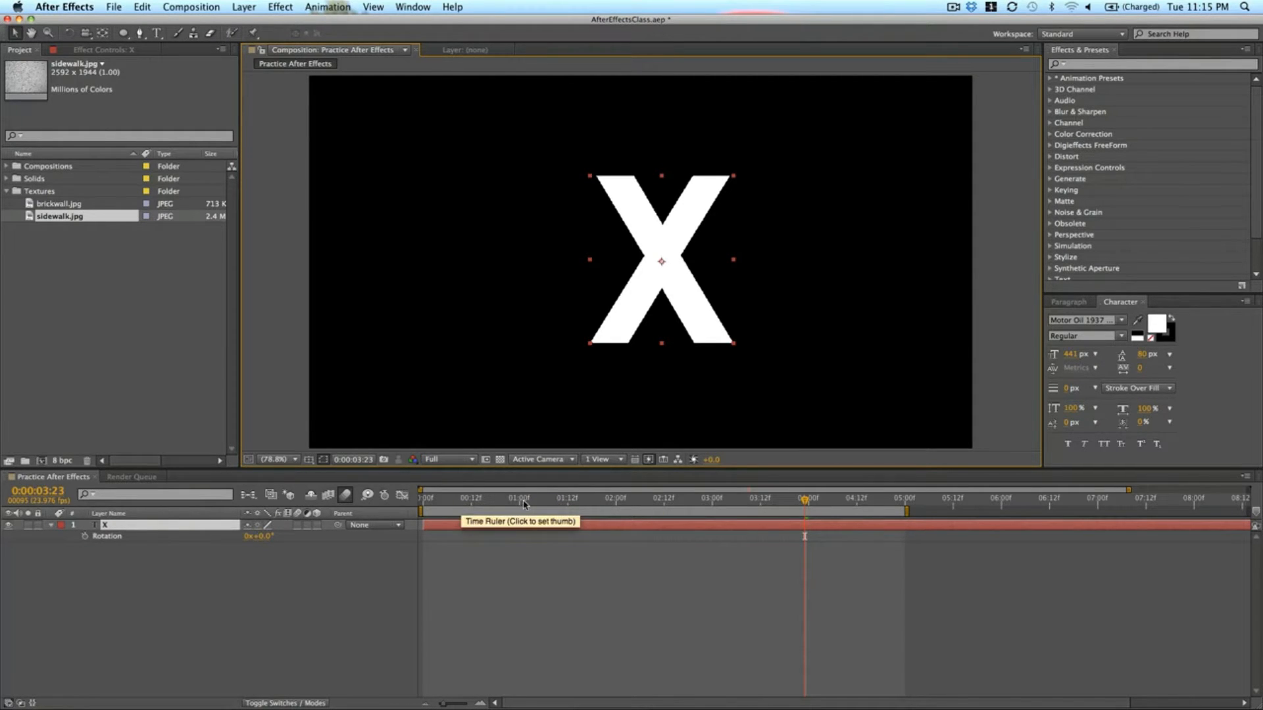
key(Home)
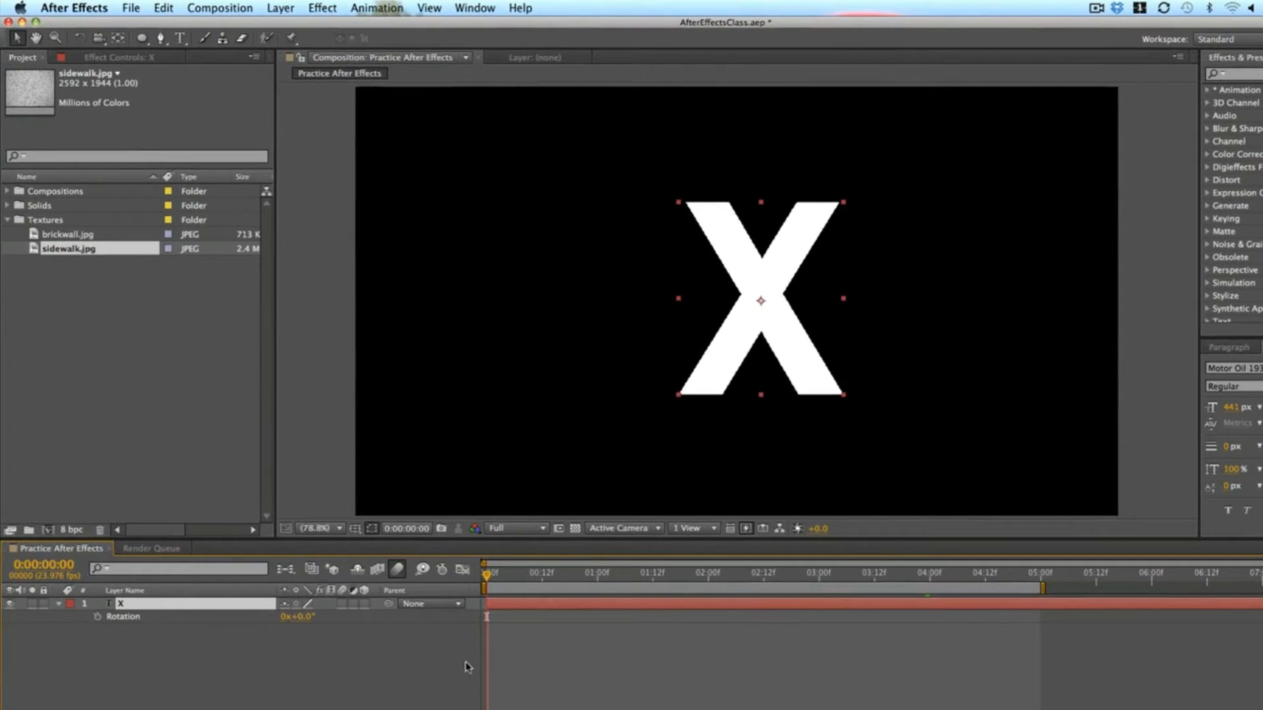
click(95, 618)
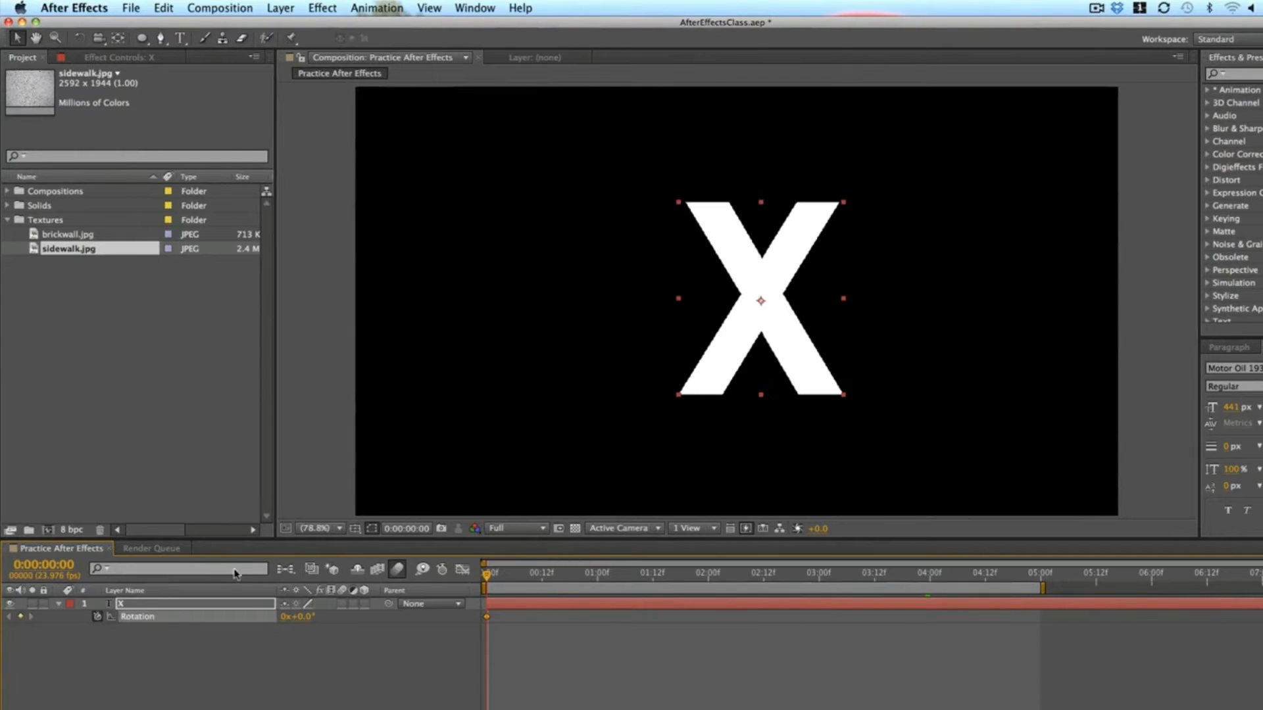
Try rotating the X layer to 90° at 0:00:05:00, preview the turn, and undo that rotation.
click(1039, 575)
click(302, 617)
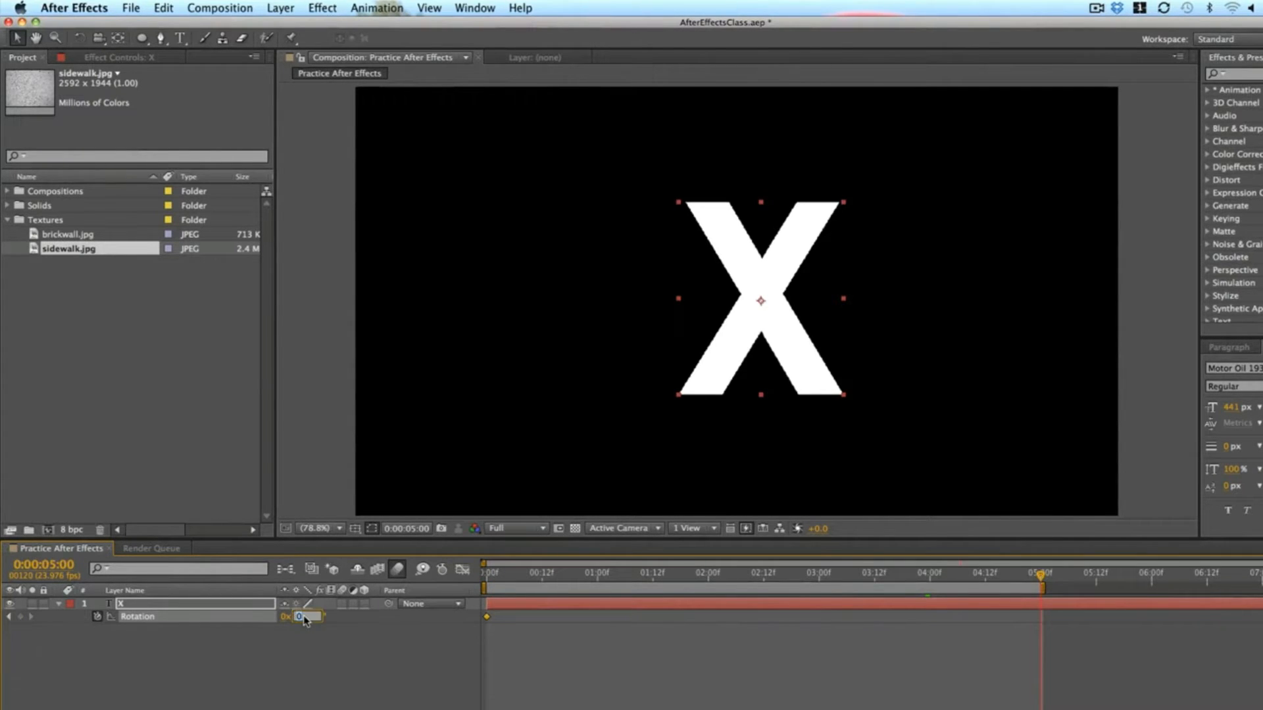
key(Return)
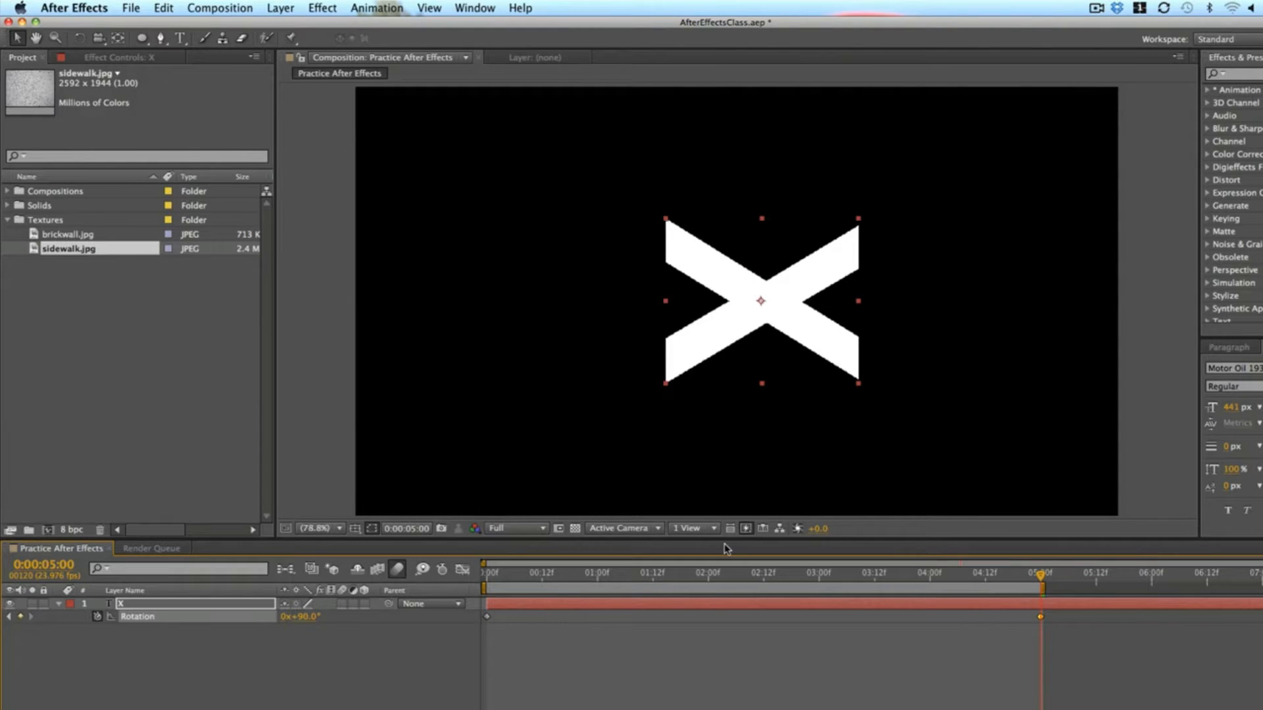
key(KP_0)
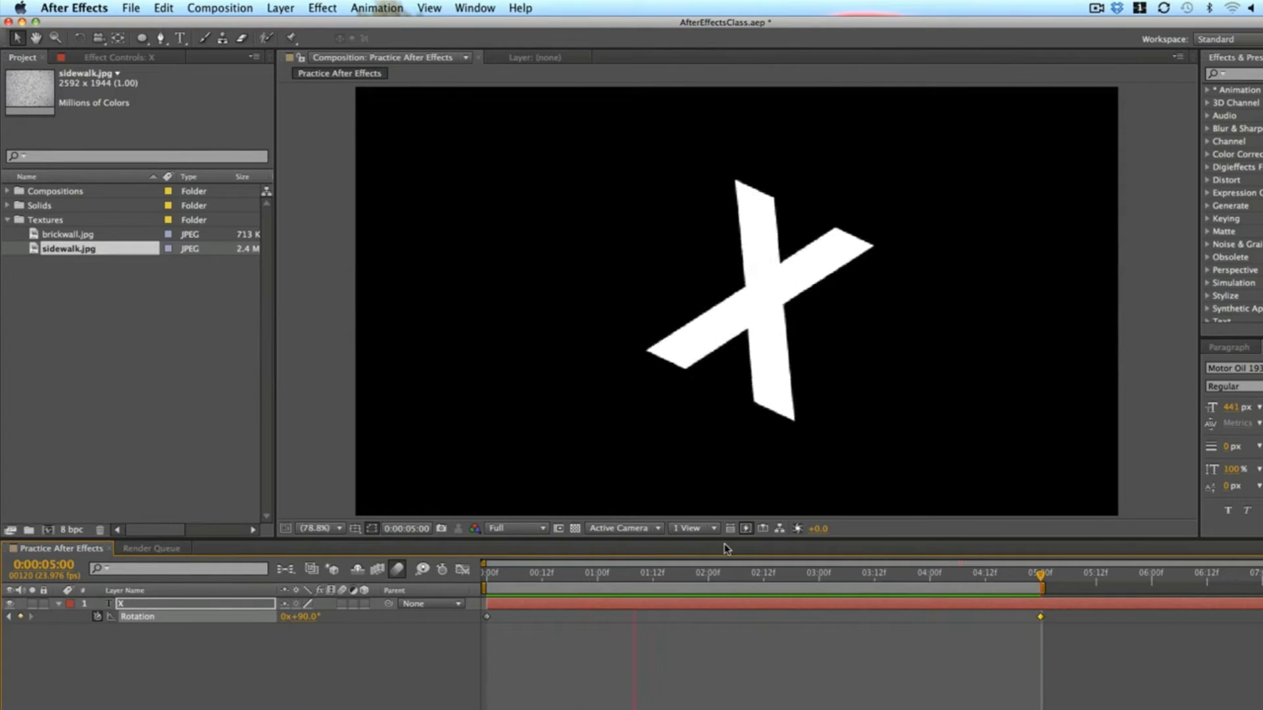
key(space)
key(super+z)
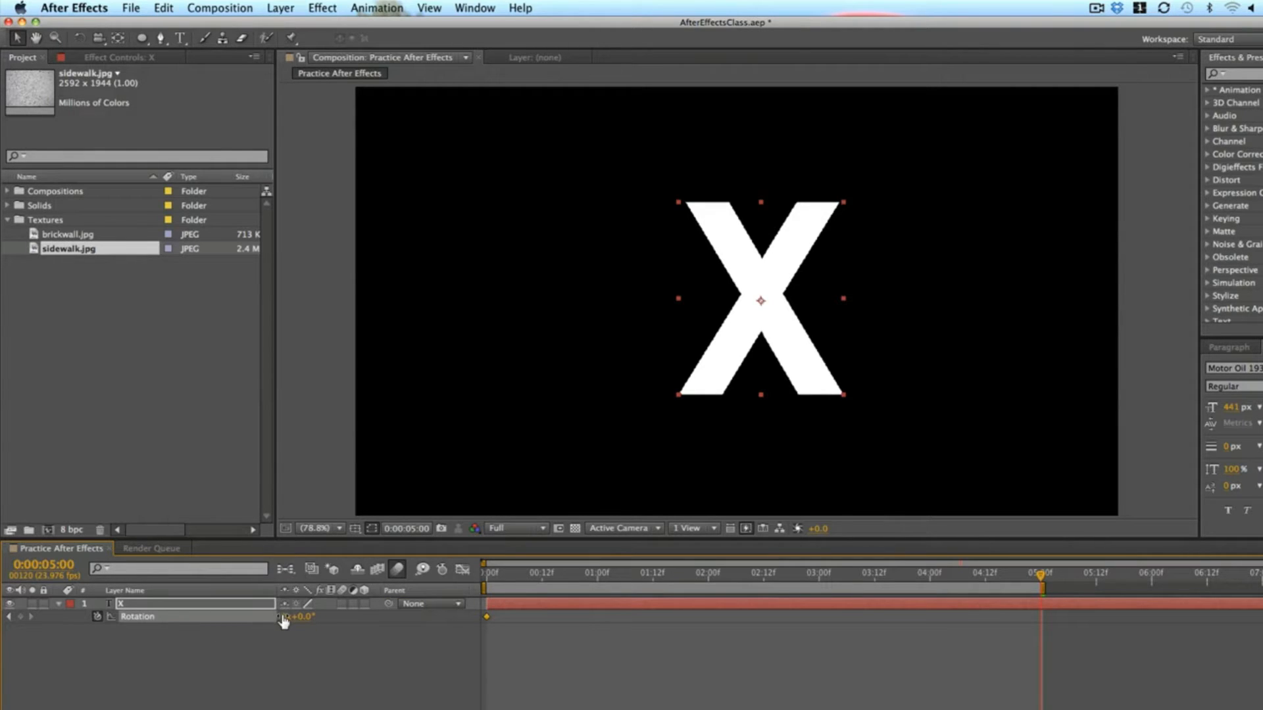
drag(294, 621, 421, 622)
drag(729, 561, 1002, 572)
key(super+z)
Set the X layer's rotation to 10 full revolutions at 0:00:05:00 and preview the spin.
click(284, 619)
text(10x)
key(Return)
key(space)
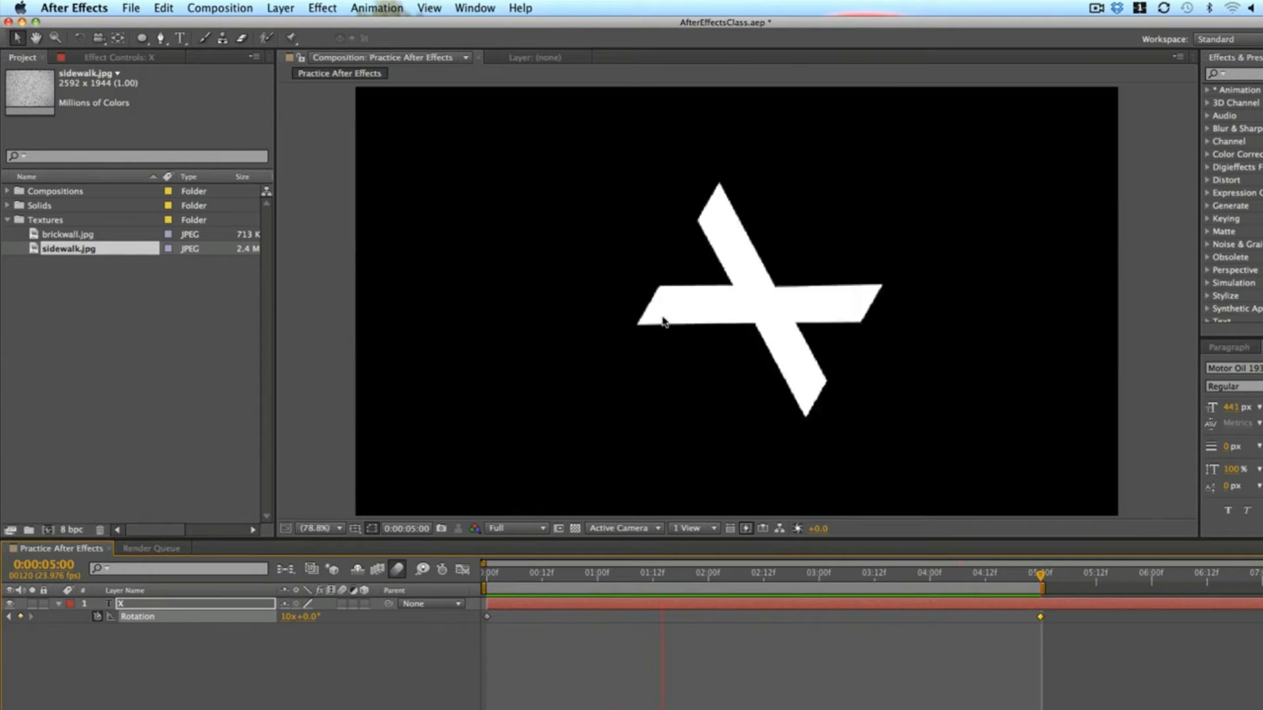
key(space)
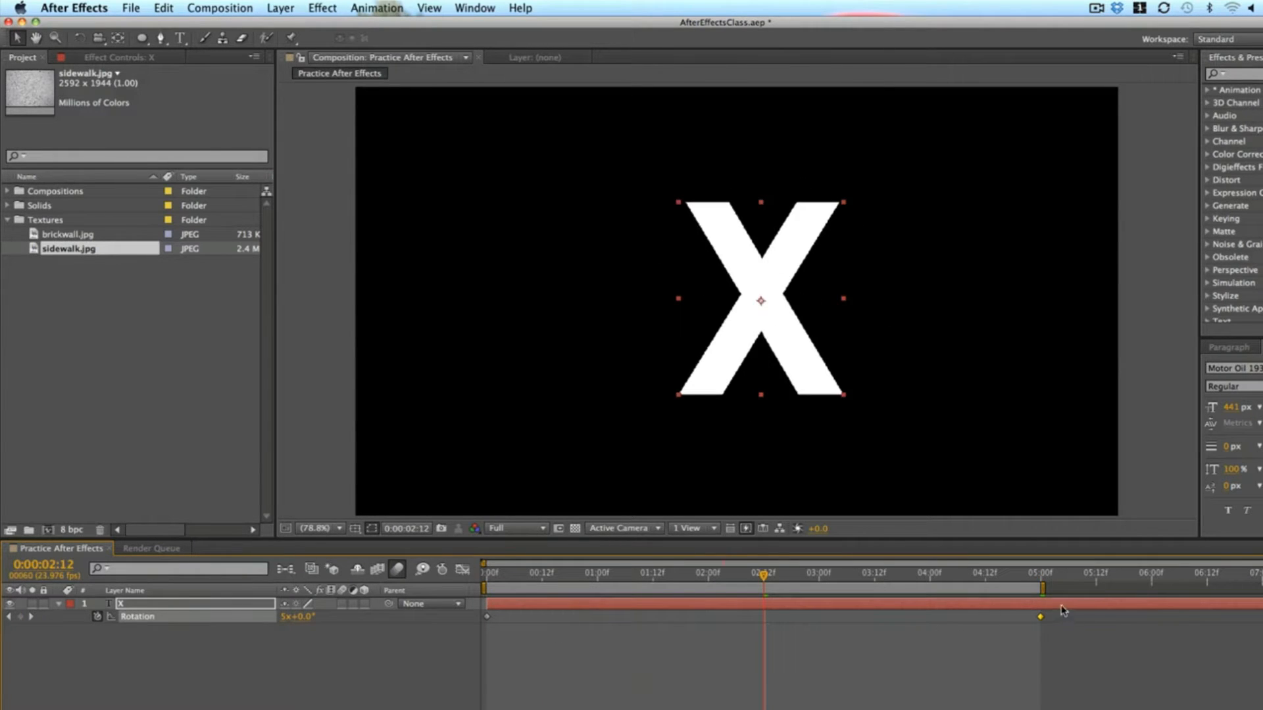
Delete the rotation keyframe at 0:00:05:00 and remove the X layer from the composition.
click(1042, 617)
key(Delete)
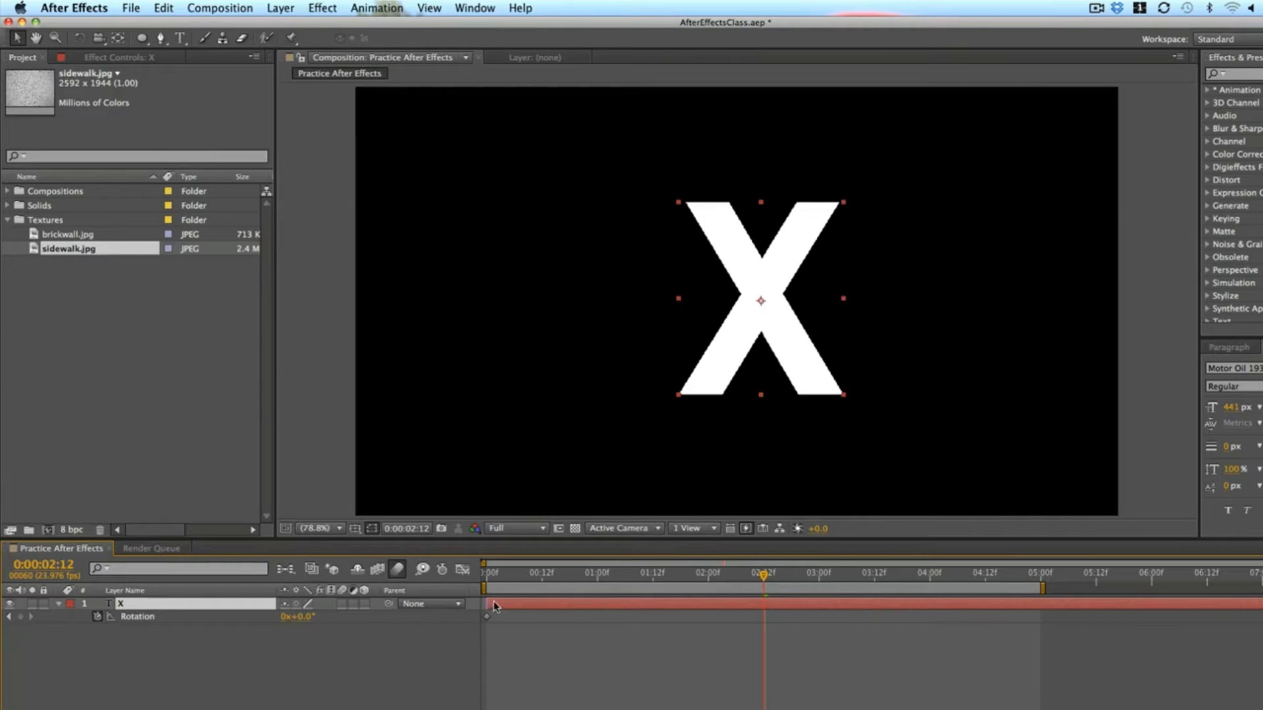
key(Delete)
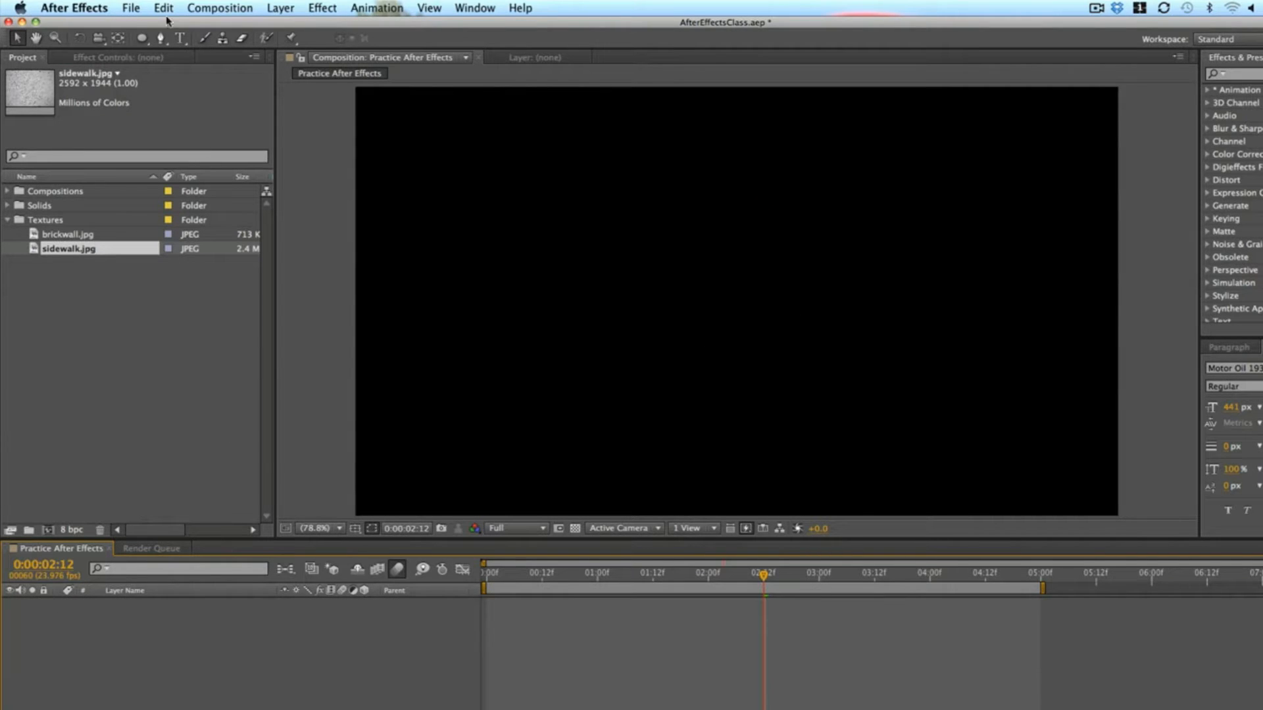
Create a text layer reading ROTATION at 157 px, placed near the centre of the frame.
key(super+t)
click(486, 288)
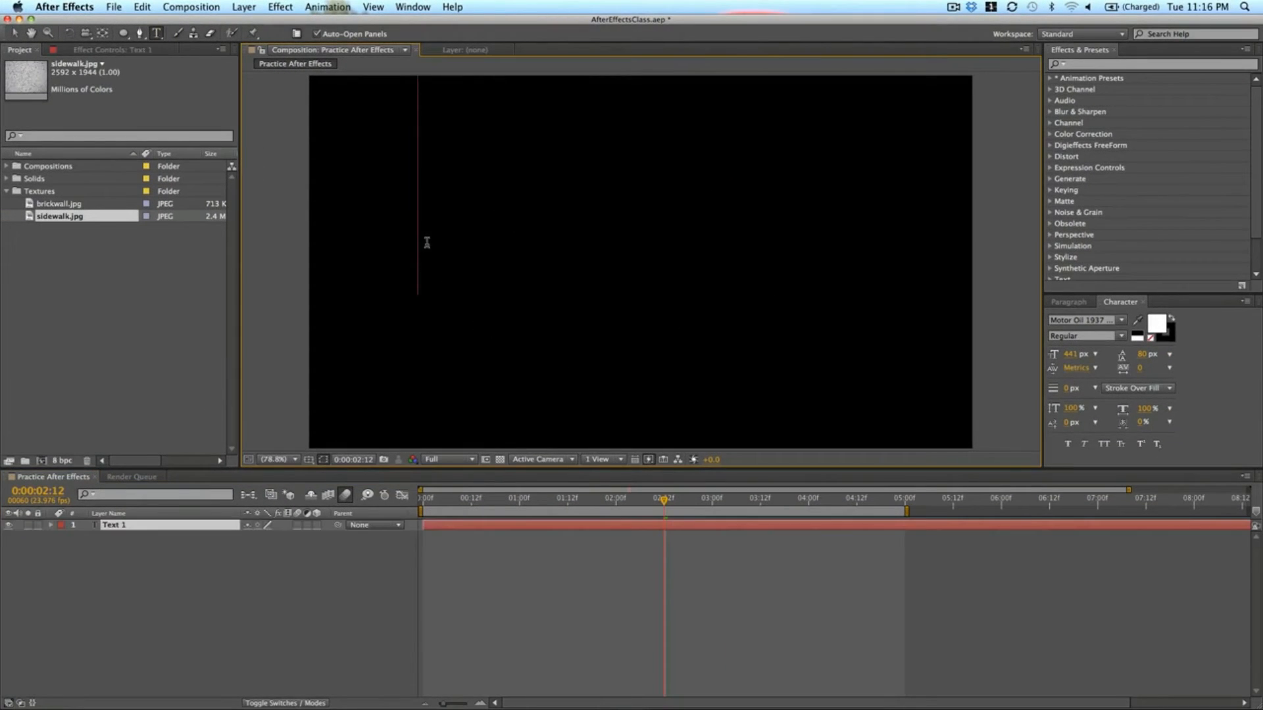
text(ROTATION)
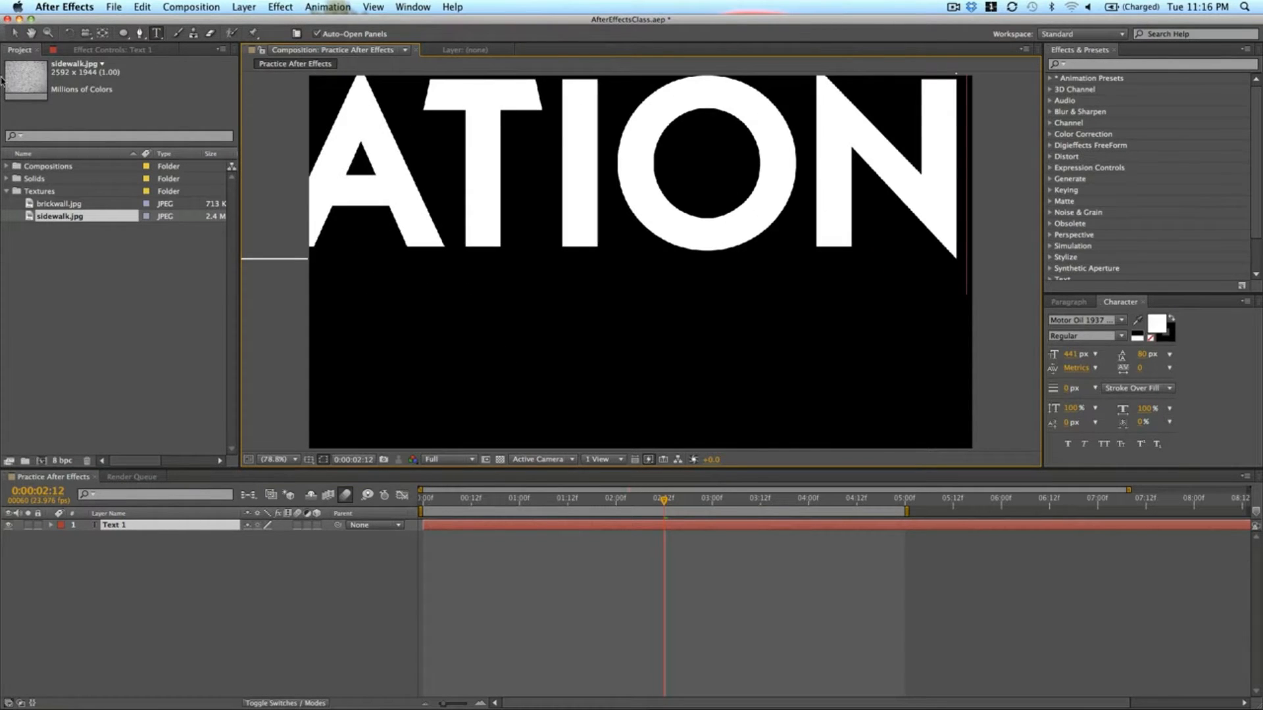
click(13, 30)
drag(569, 185, 771, 280)
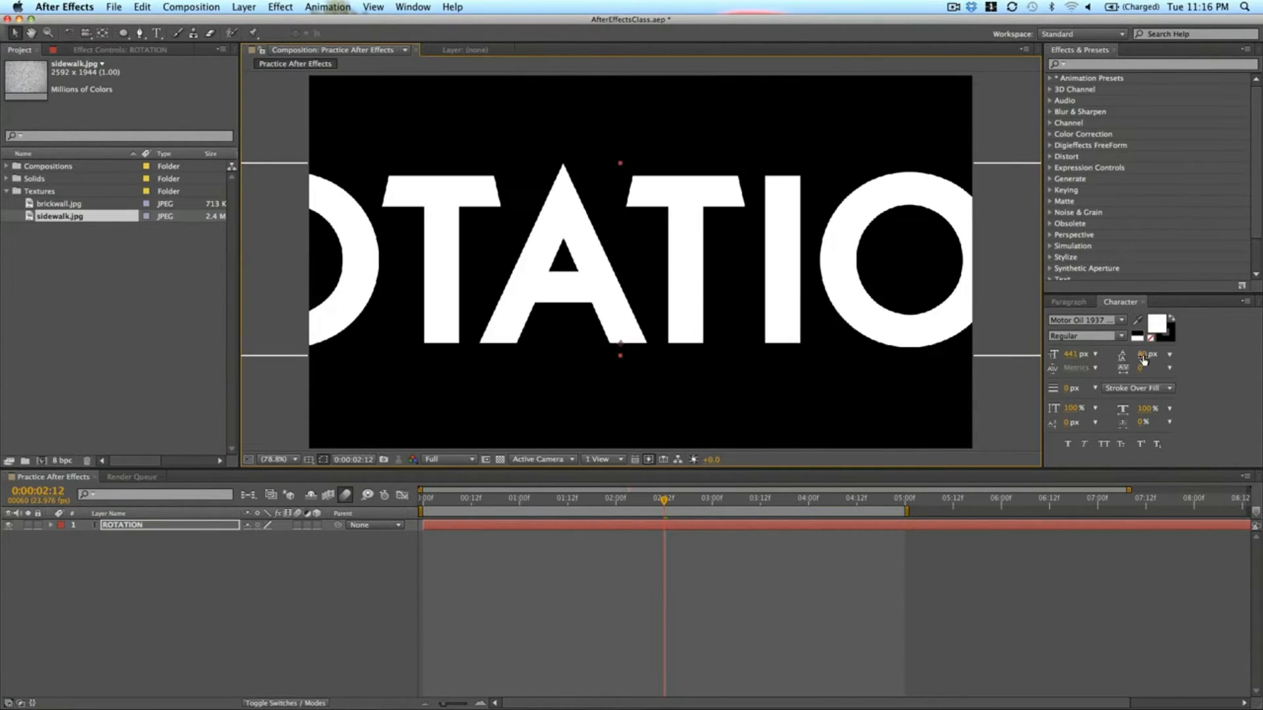
drag(1077, 353, 901, 365)
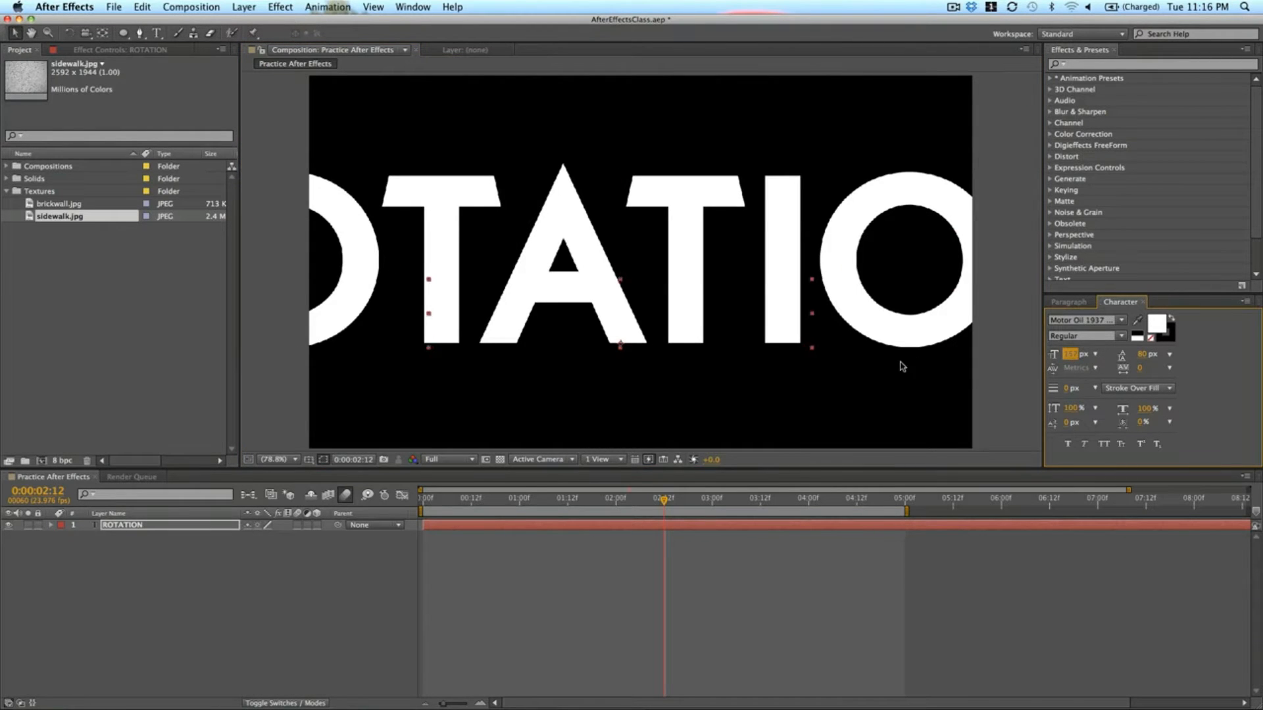
drag(685, 305, 697, 251)
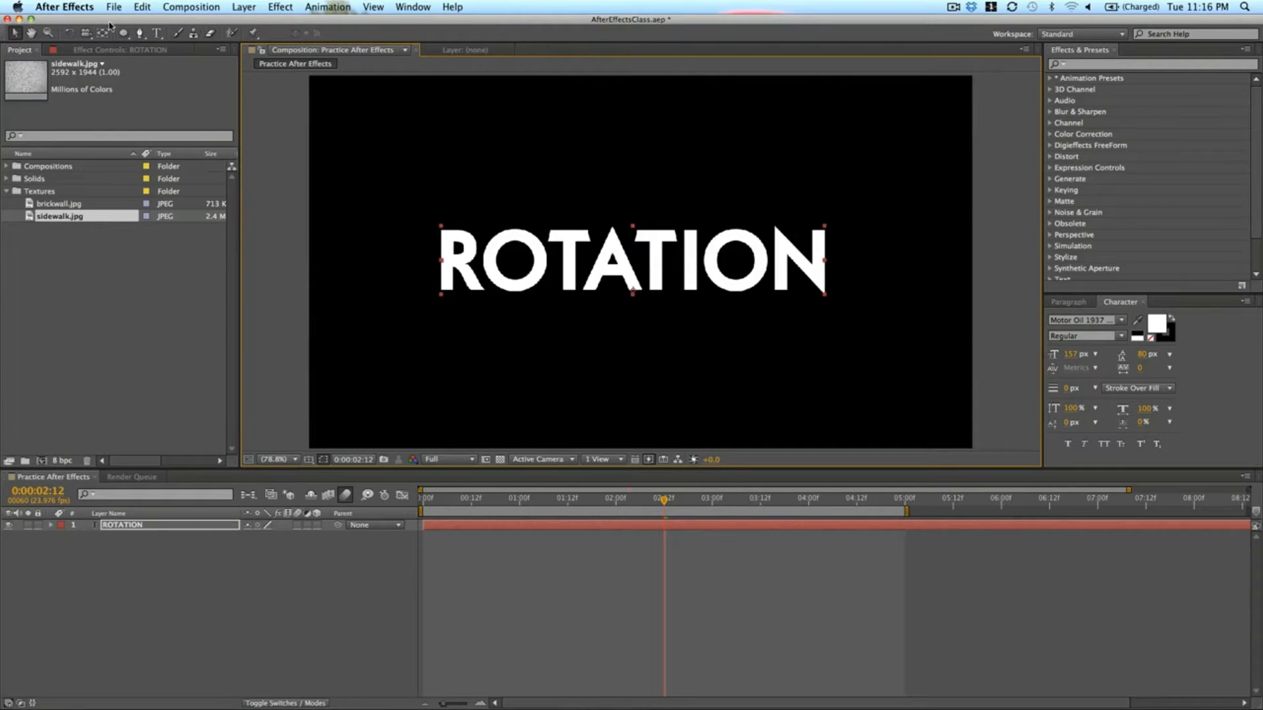
Left-align the ROTATION text and move it back fully inside the frame, slightly below centre.
click(1069, 301)
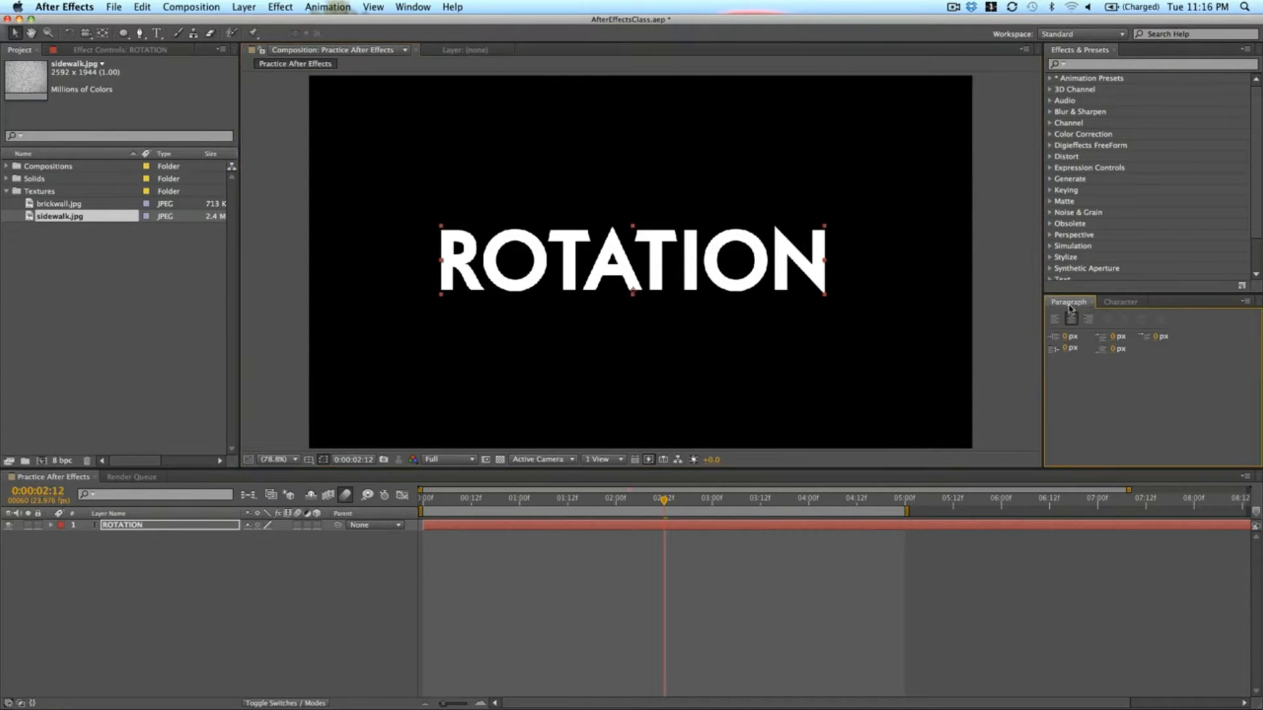
click(1054, 319)
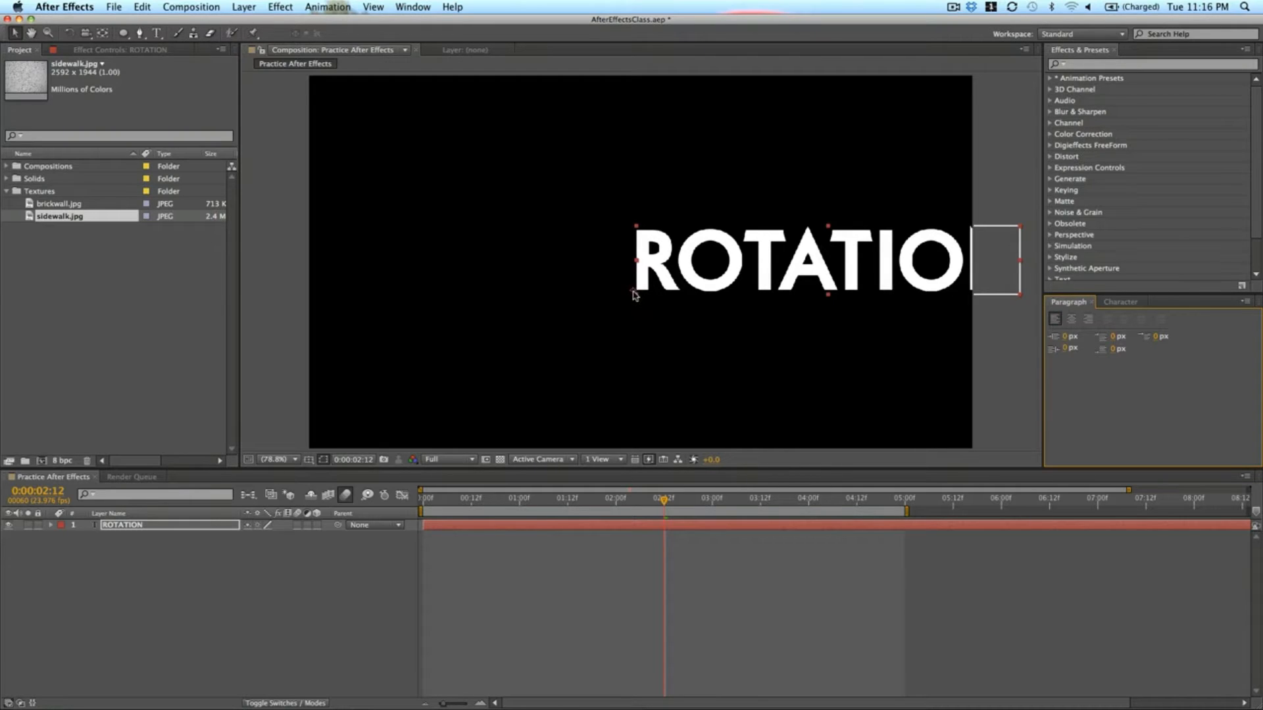
drag(678, 268, 435, 311)
Enlarge the ROTATION text to 257 px and position it across the bottom of the frame.
click(1120, 301)
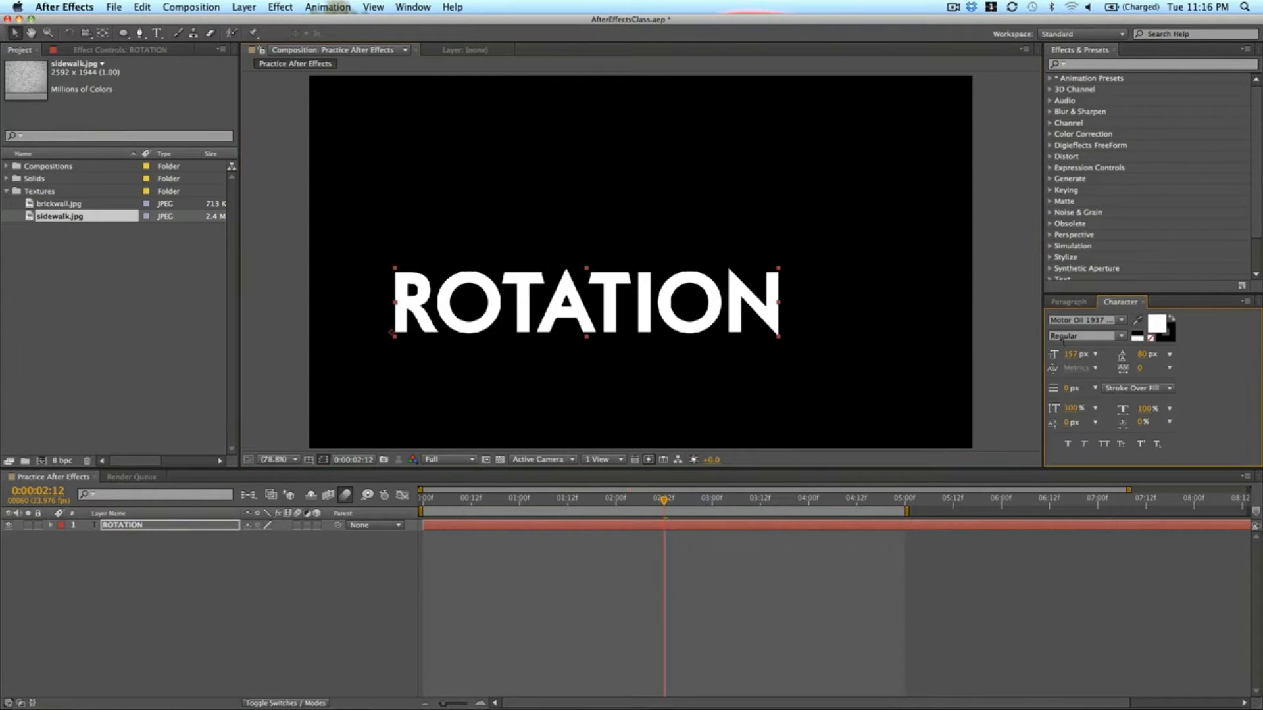
drag(1067, 358, 1137, 359)
drag(603, 286, 523, 385)
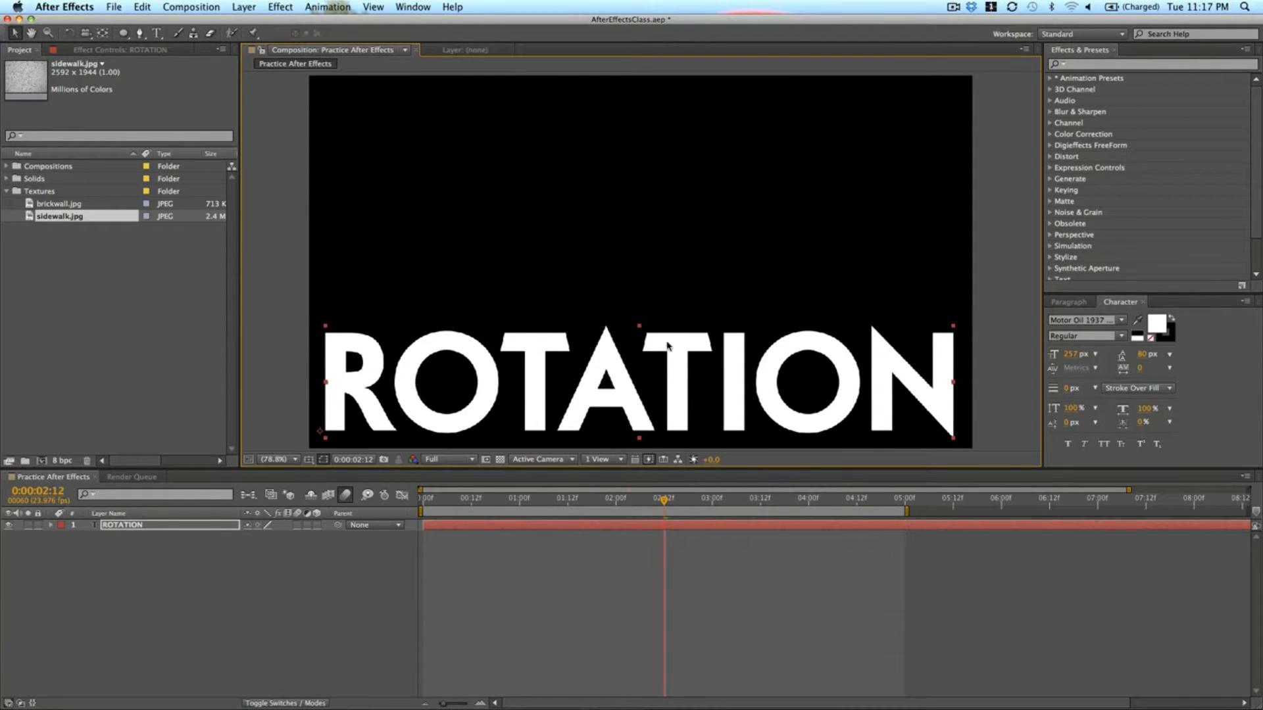
drag(456, 368, 448, 369)
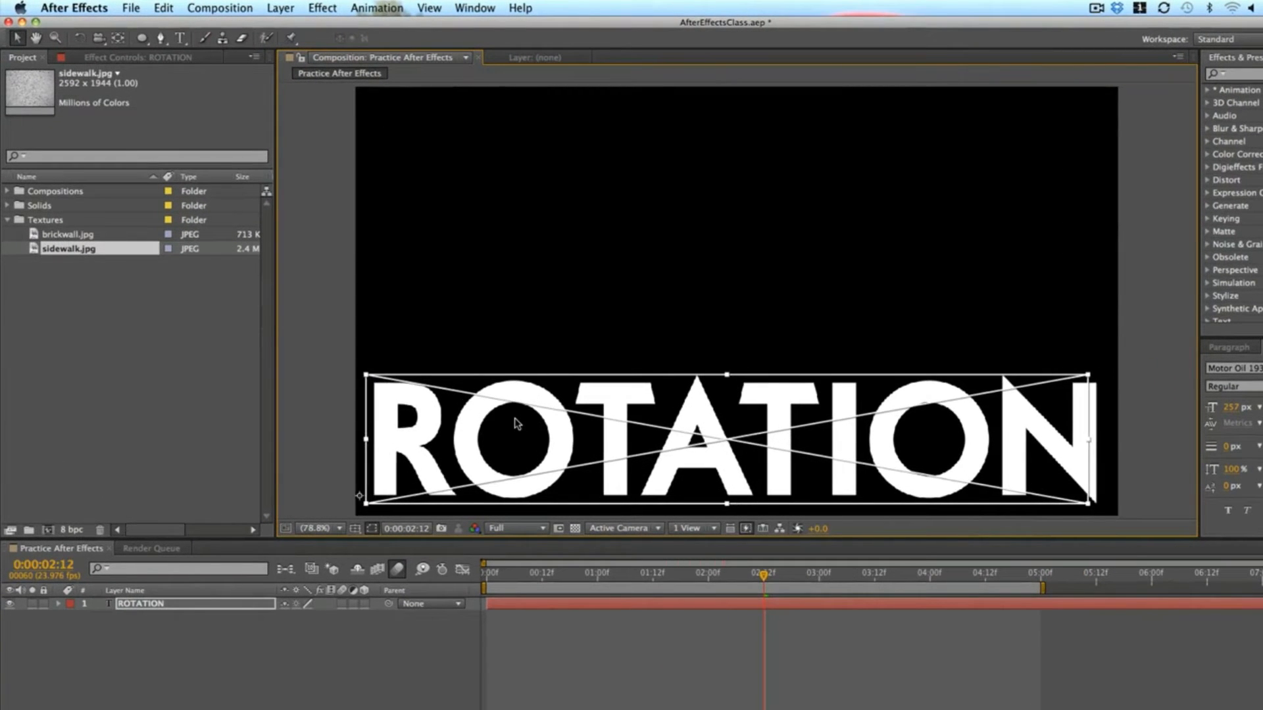
drag(516, 423, 516, 423)
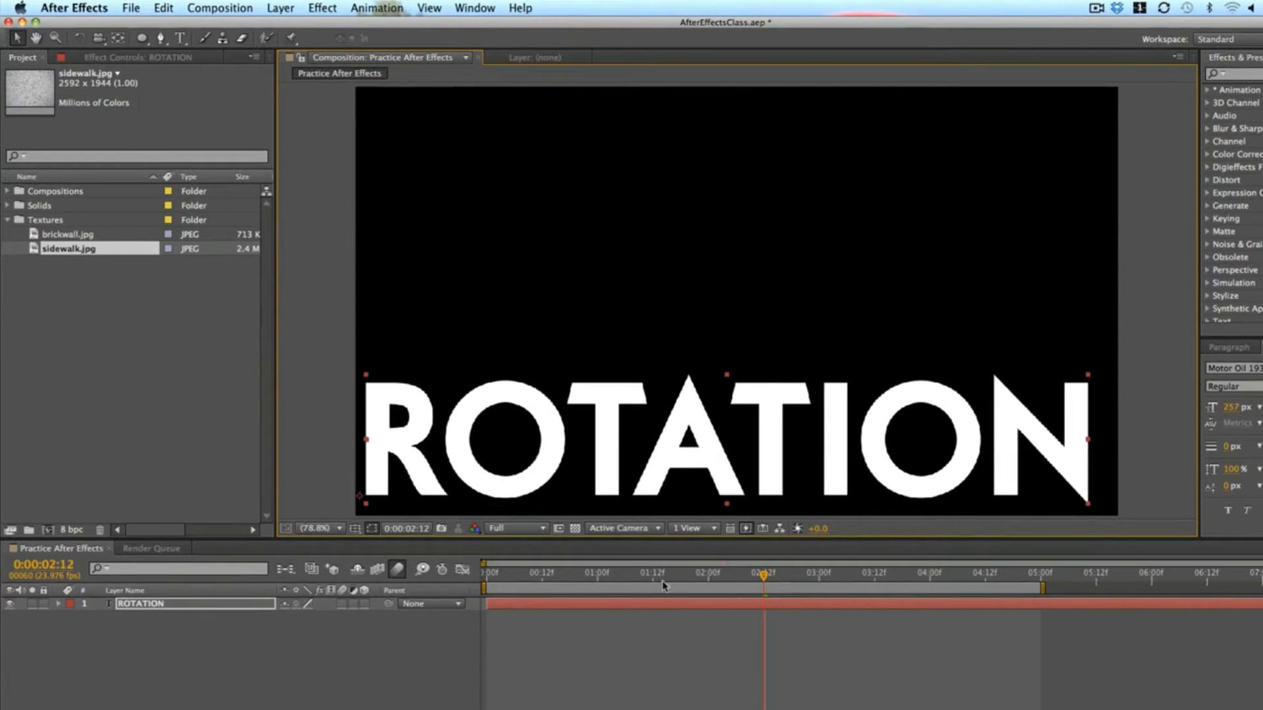
drag(855, 452, 867, 452)
Keyframe the ROTATION layer's rotation at 0° at 0:00:01:00 and at -181° at 0:00:00:11.
click(594, 577)
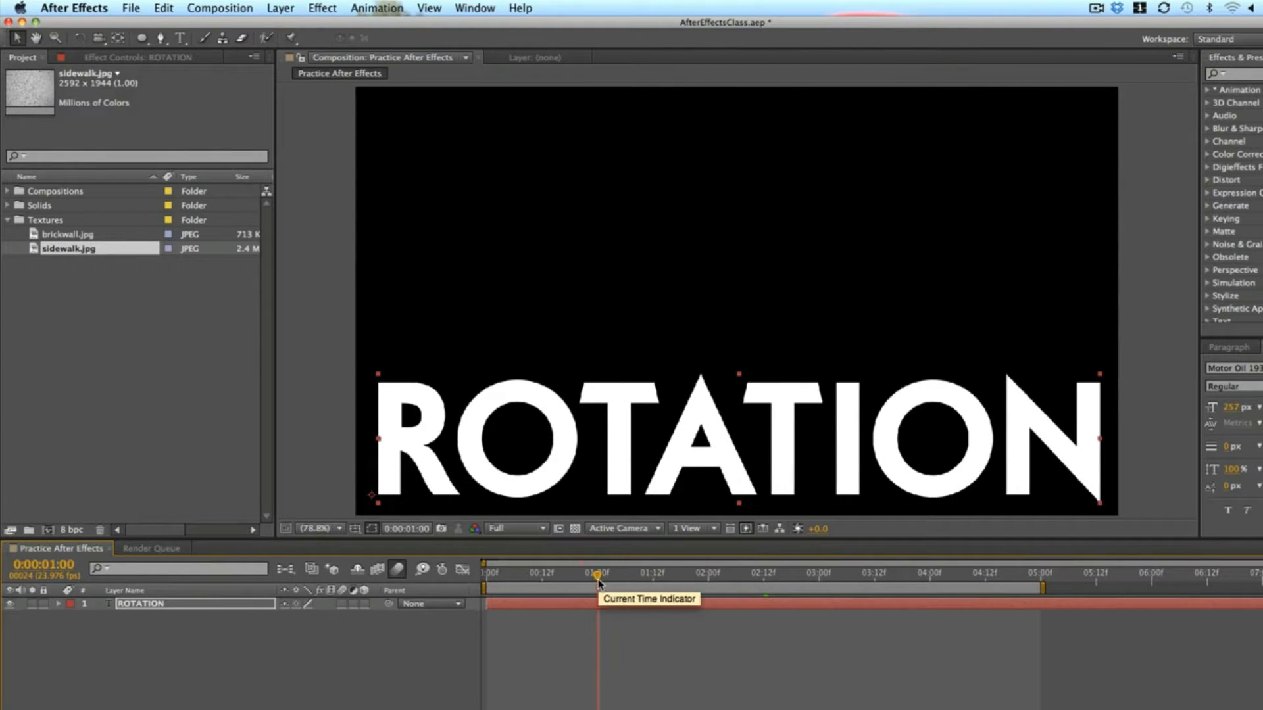
key(r)
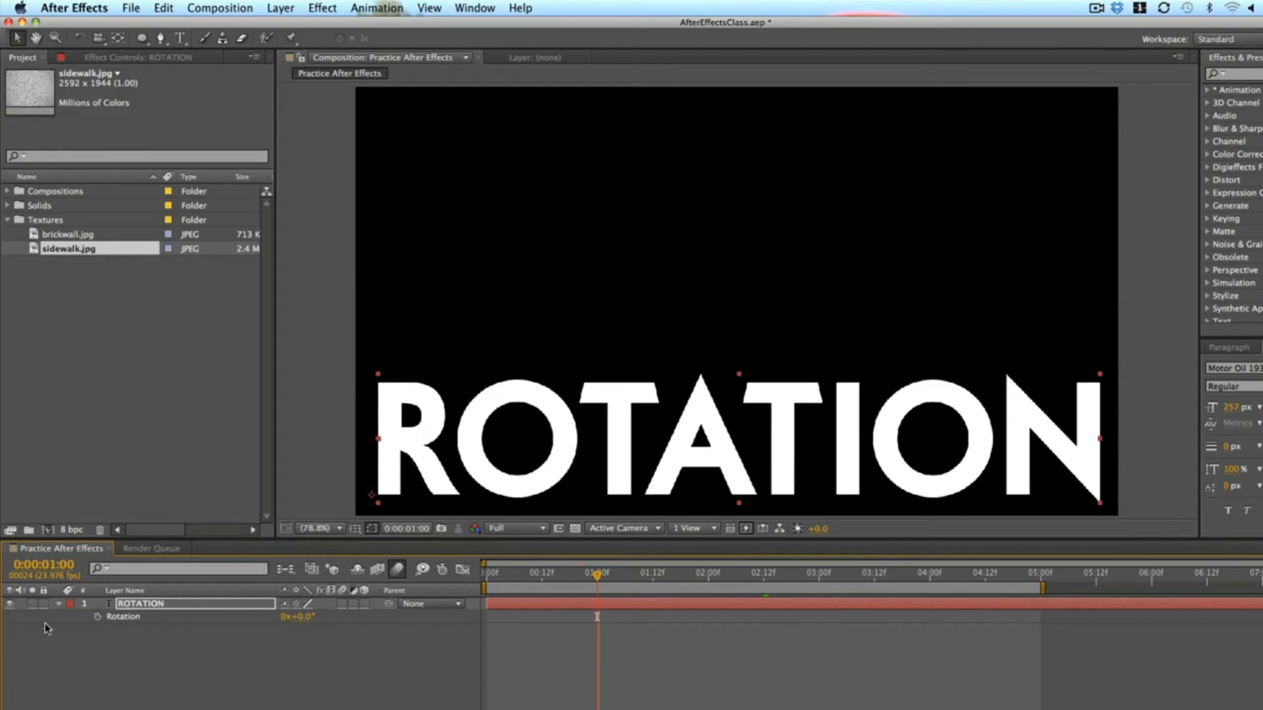
click(97, 618)
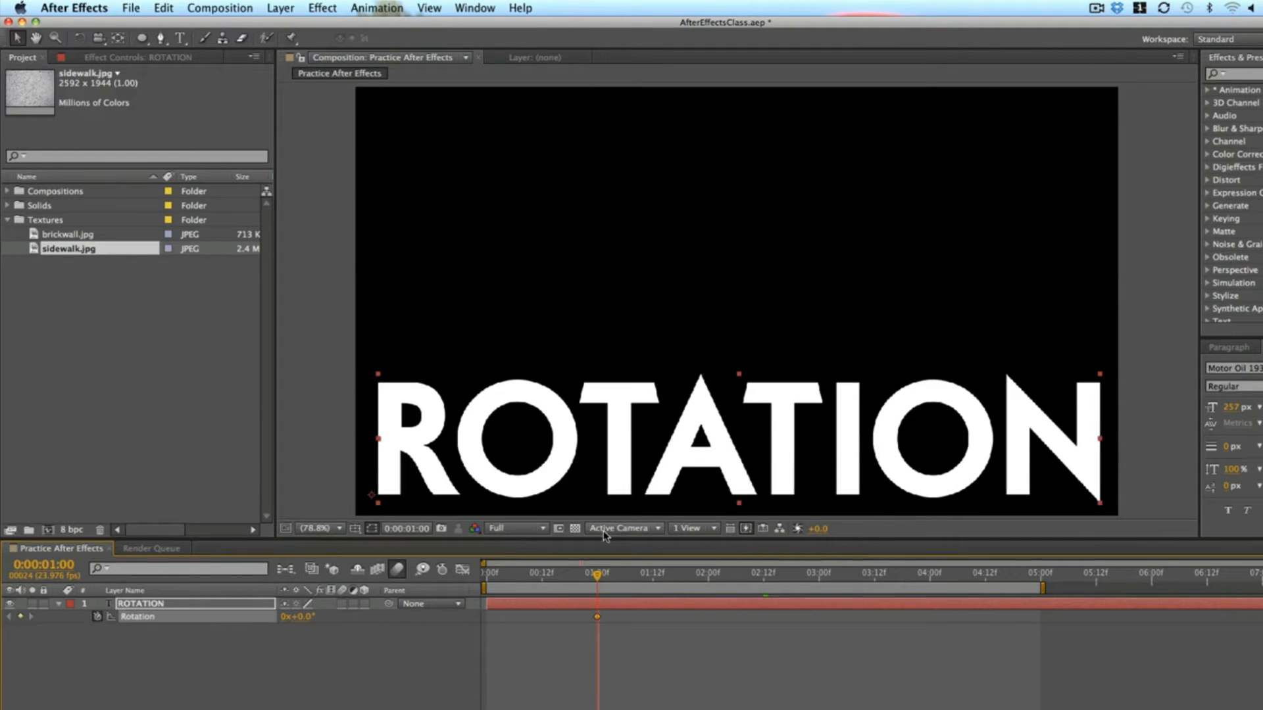
drag(597, 575, 539, 579)
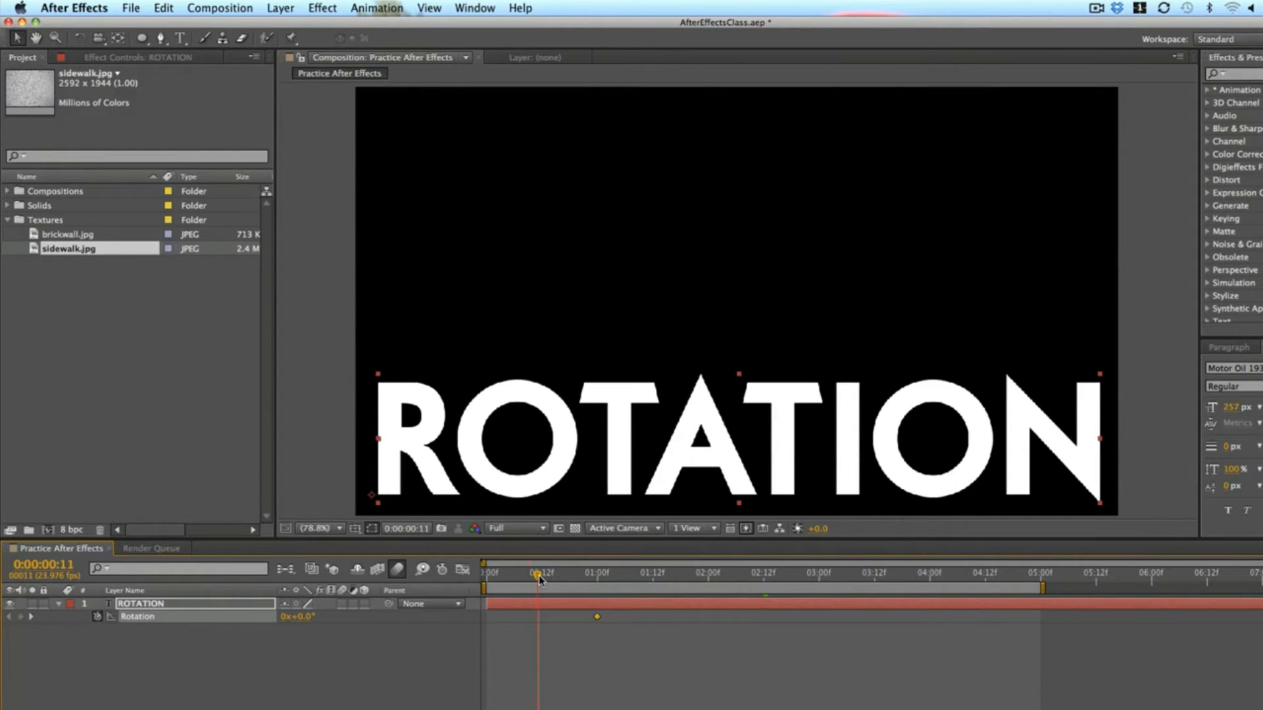
mouse_move(304, 617)
mouse_down()
mouse_move(266, 625)
mouse_move(300, 622)
mouse_up()
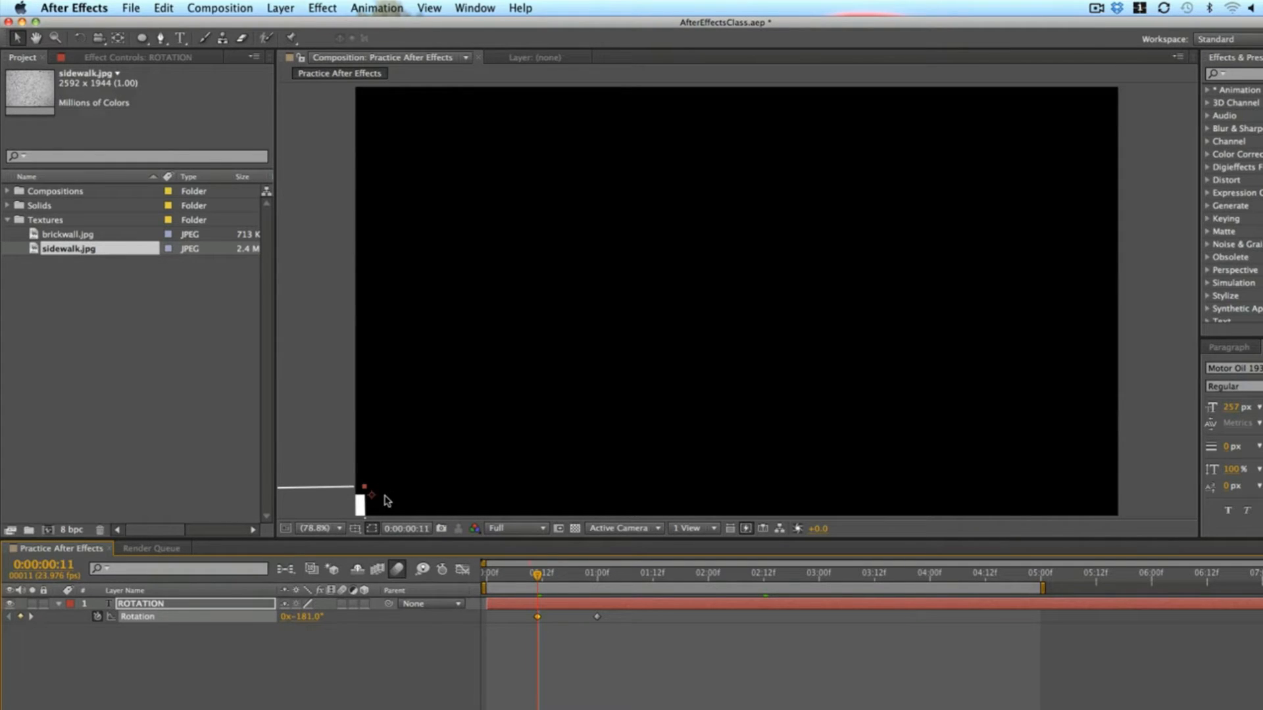
Nudge the ROTATION layer's rotation at 0:00:00:11 up to -156°.
key(KP_Add)
key(KP_Add)
key(KP_Add)
key(KP_Add)
key(KP_Add)
key(KP_Add)
key(KP_Add)
key(KP_Add)
key(KP_Add)
key(KP_Add)
key(KP_Add)
key(KP_Add)
key(KP_Add)
key(KP_Add)
key(KP_Add)
key(KP_Add)
key(KP_Add)
key(KP_Add)
key(KP_Add)
key(KP_Add)
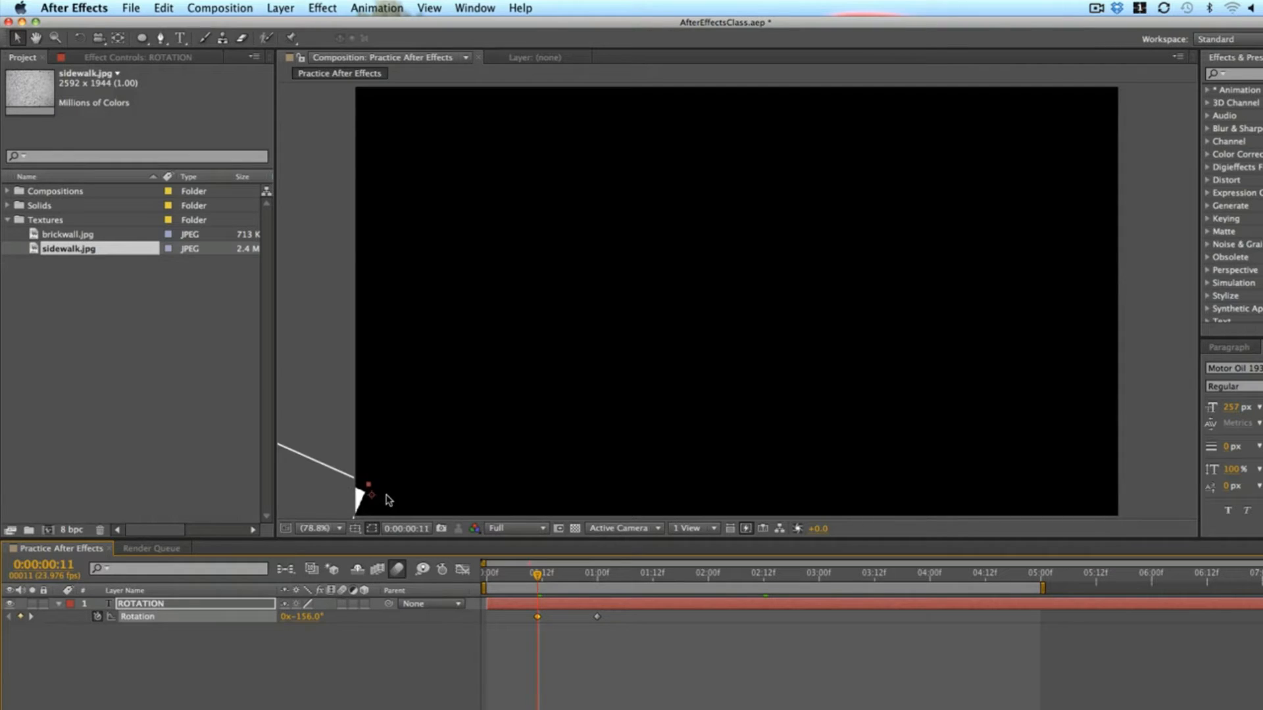
Undo the rotation changes and both rotation keyframes on the ROTATION layer.
key(super+z)
key(super+z)
key(super+z)
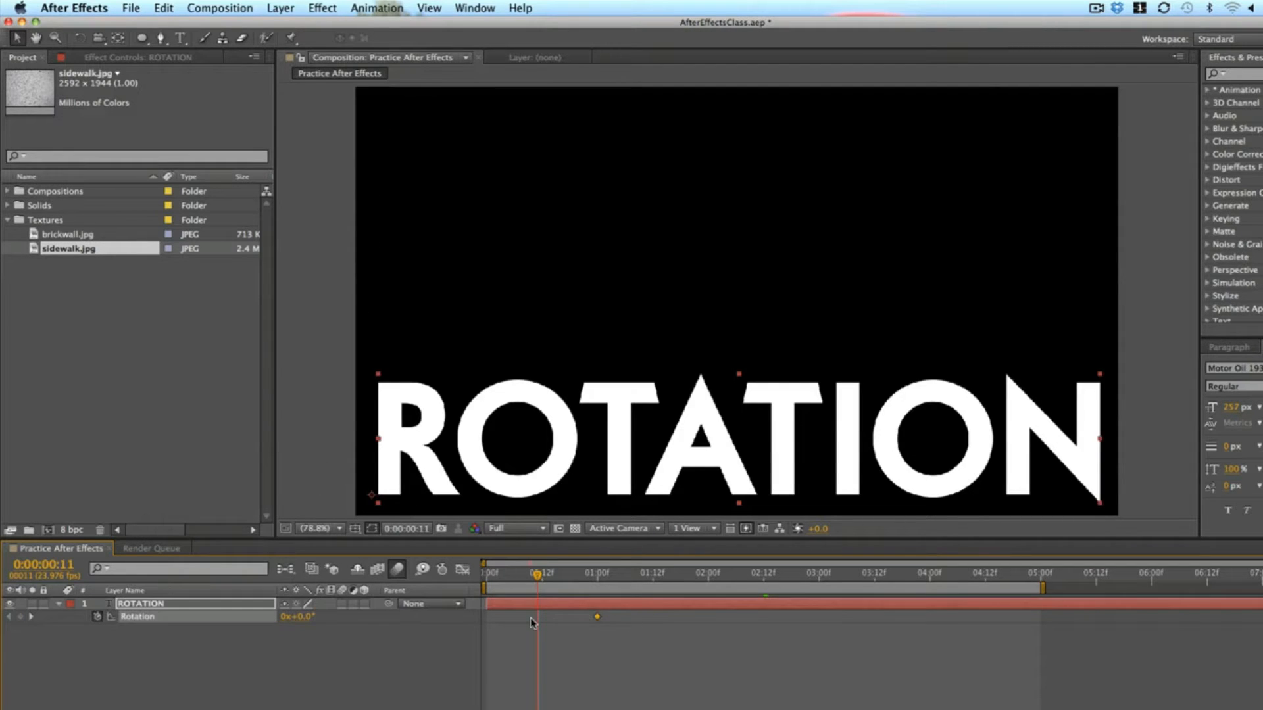
key(super+z)
Move the ROTATION layer's anchor point just outside the frame, beyond its lower-left corner.
click(118, 37)
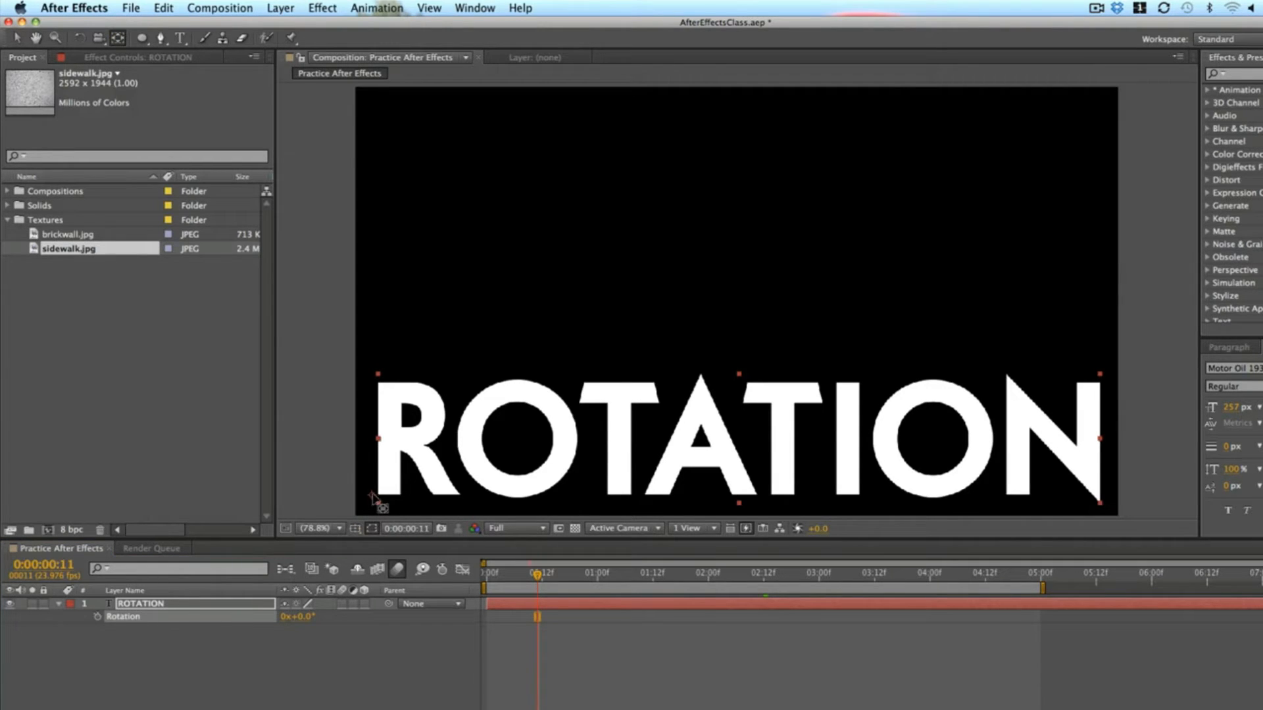
click(373, 501)
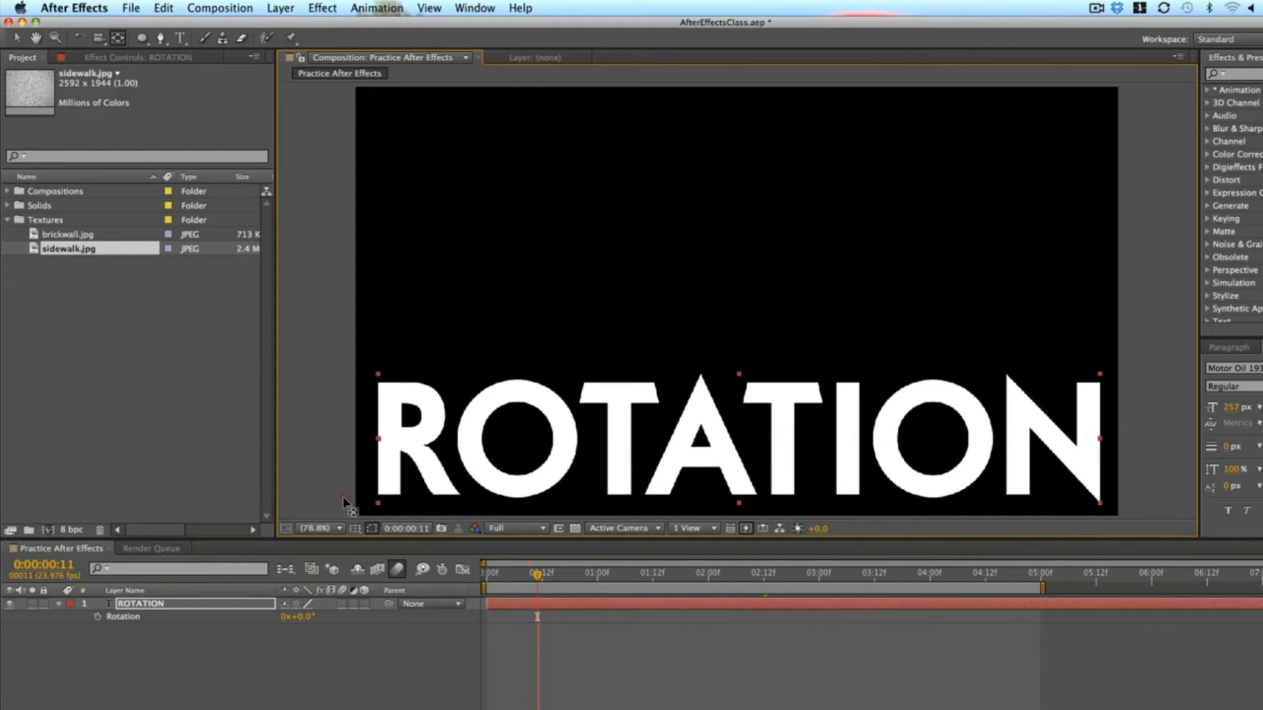
click(577, 604)
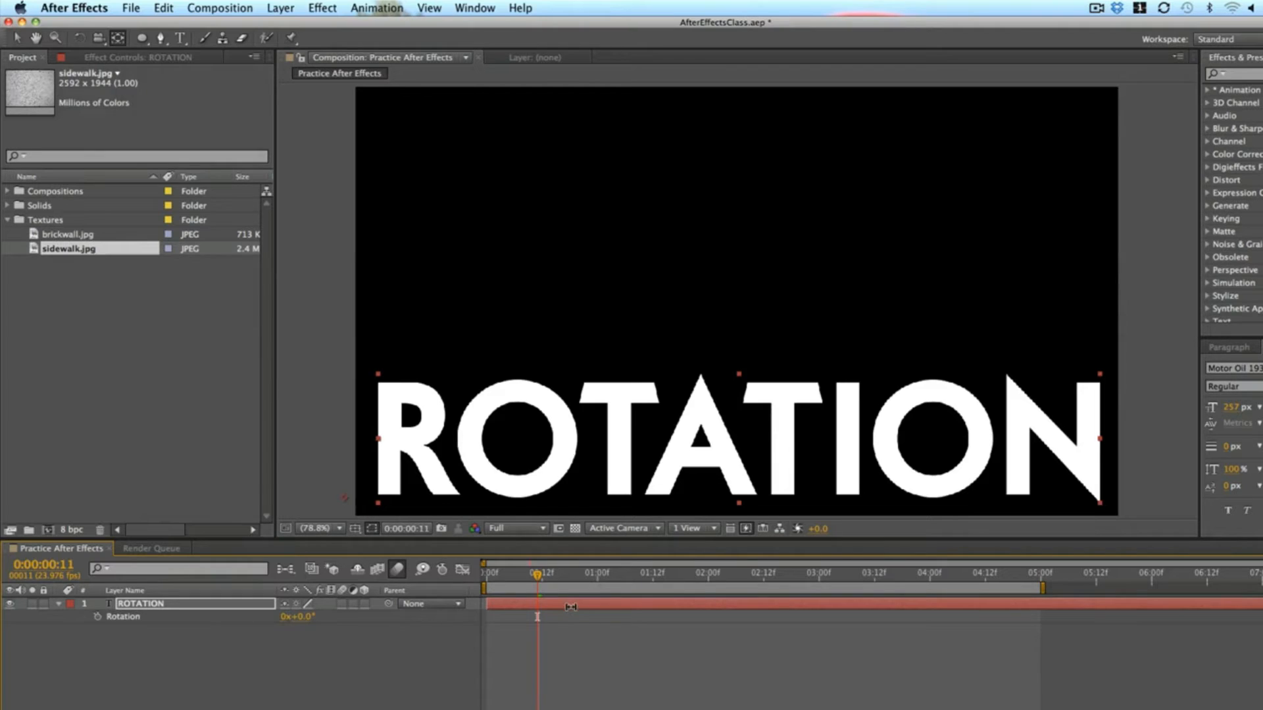
Keyframe the ROTATION layer at 0° just before 0:00:01:00 and at -90° at 0:00:00:11.
click(97, 617)
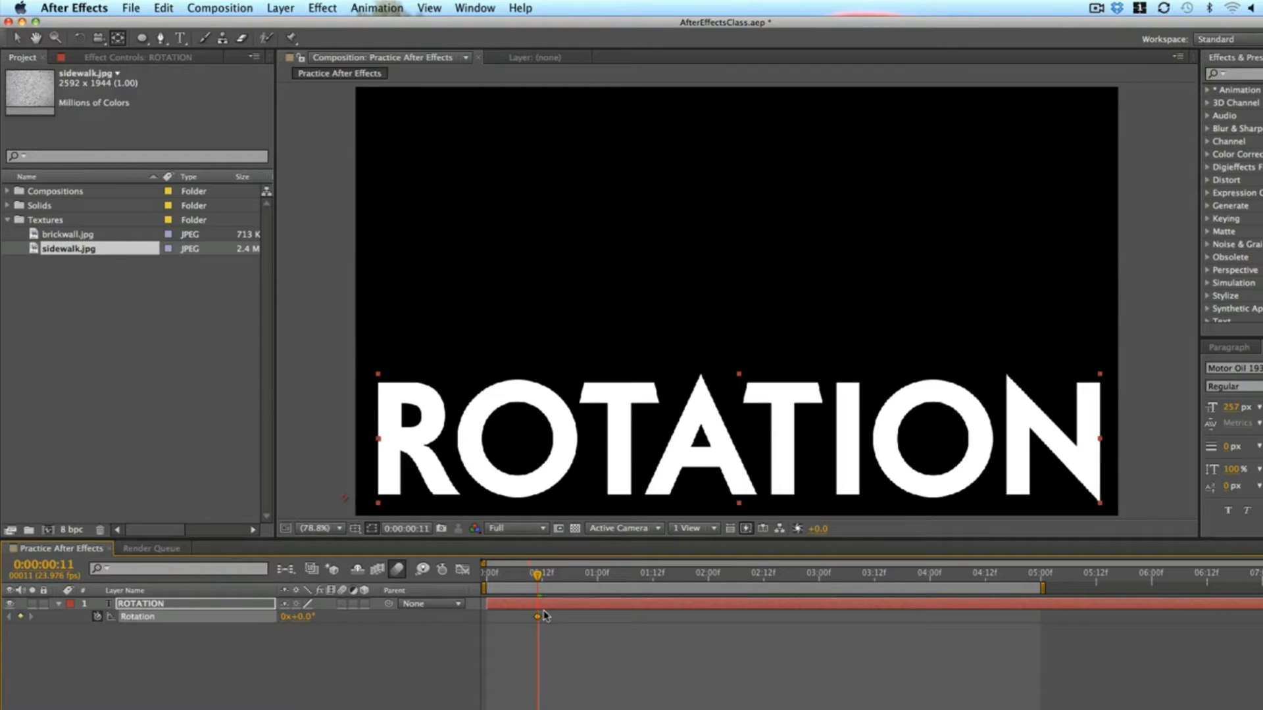
drag(609, 617, 595, 618)
drag(311, 617, 249, 632)
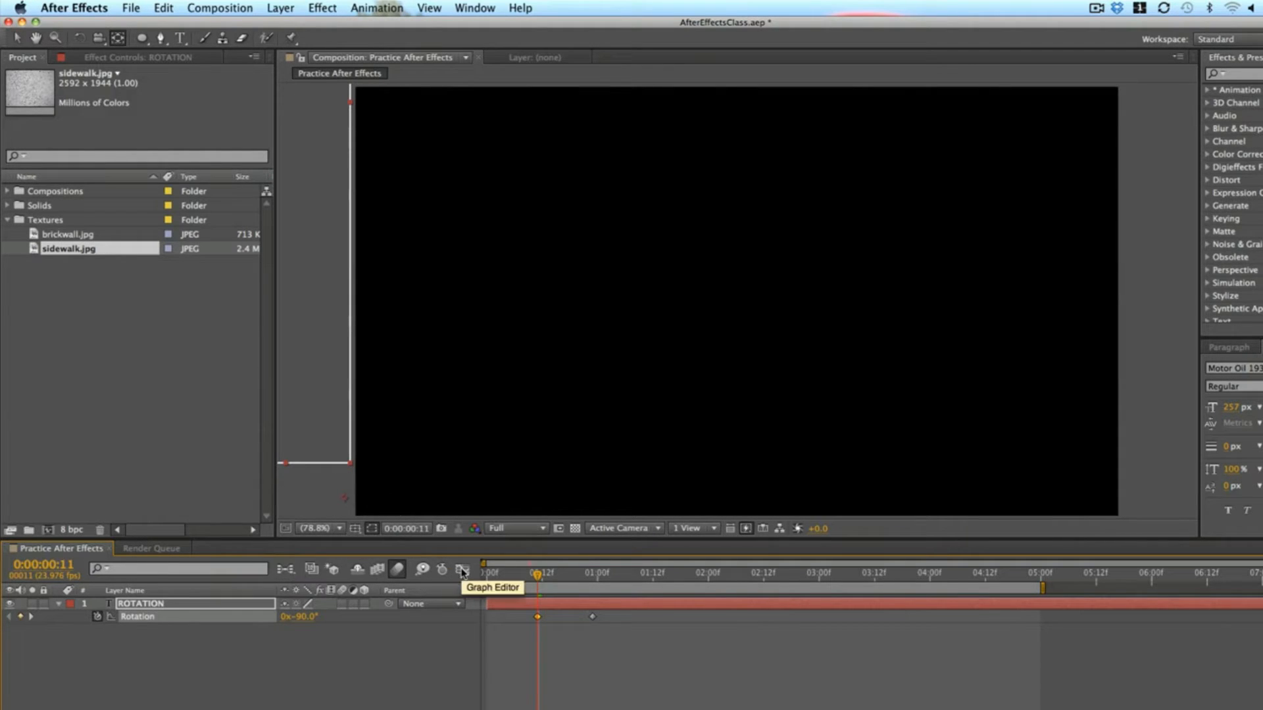
Preview the ROTATION title swinging into frame, and return the playhead to 0:00:01:00.
key(KP_0)
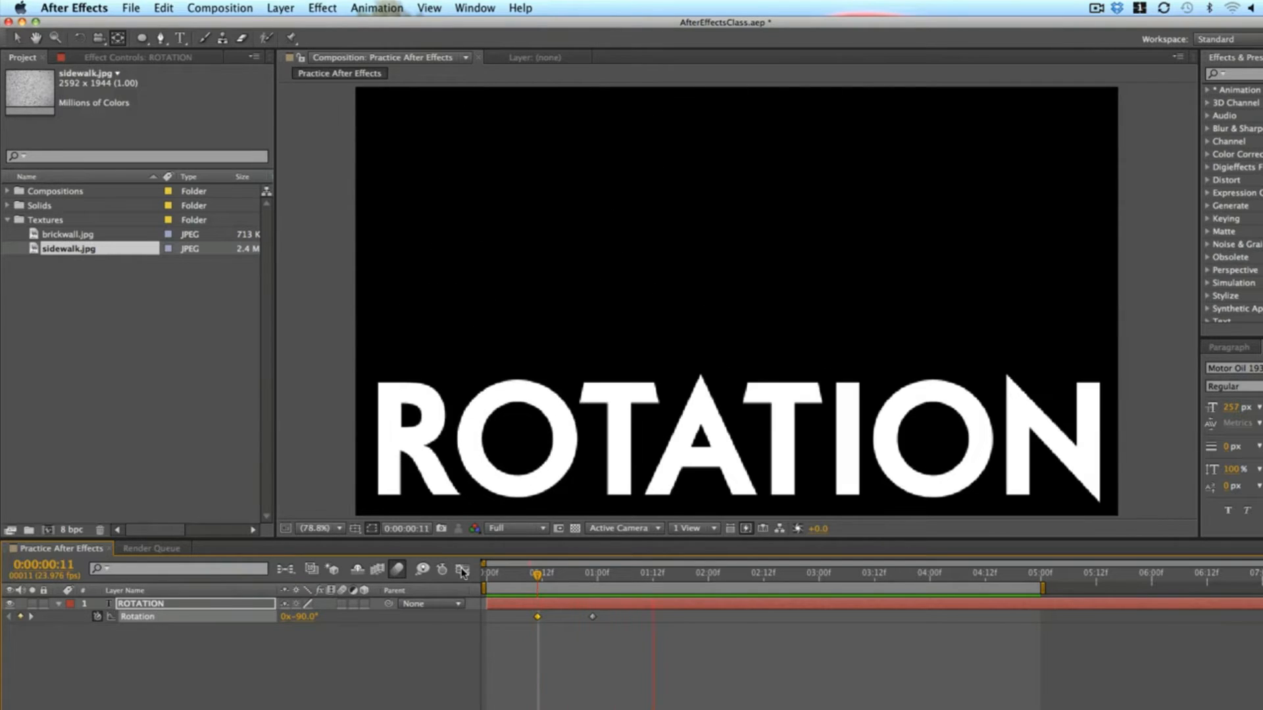
key(space)
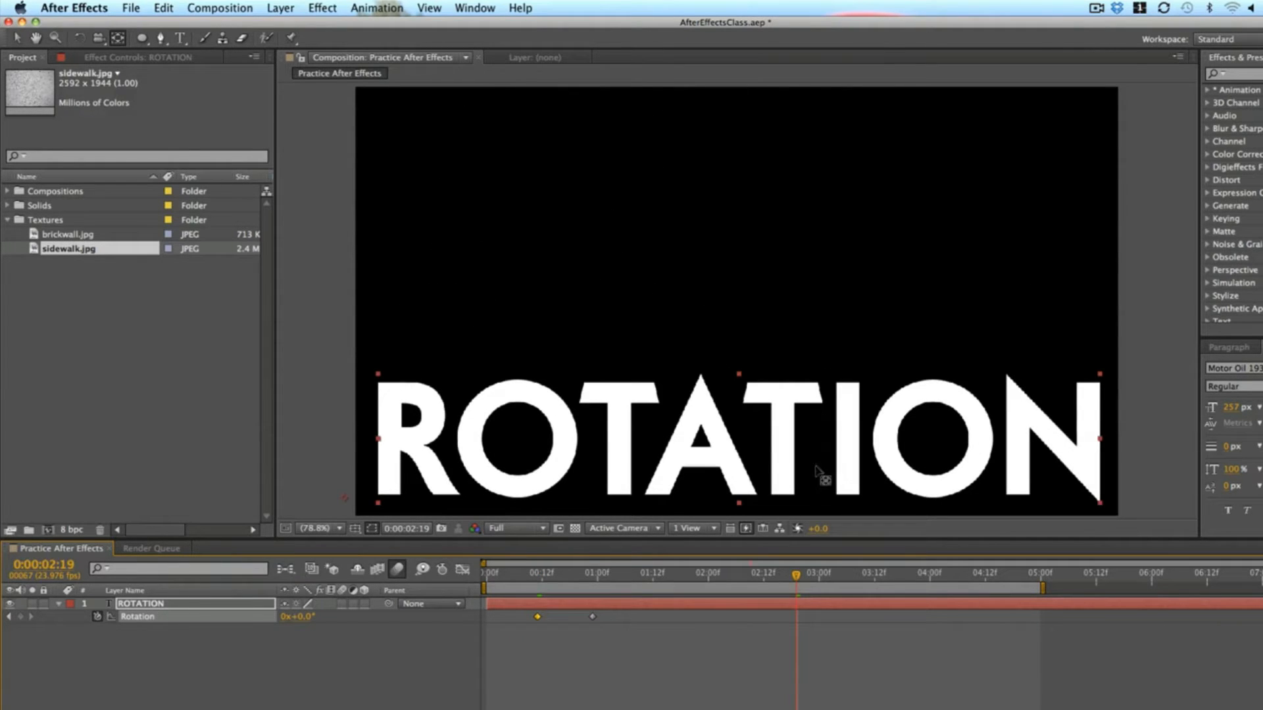
click(598, 573)
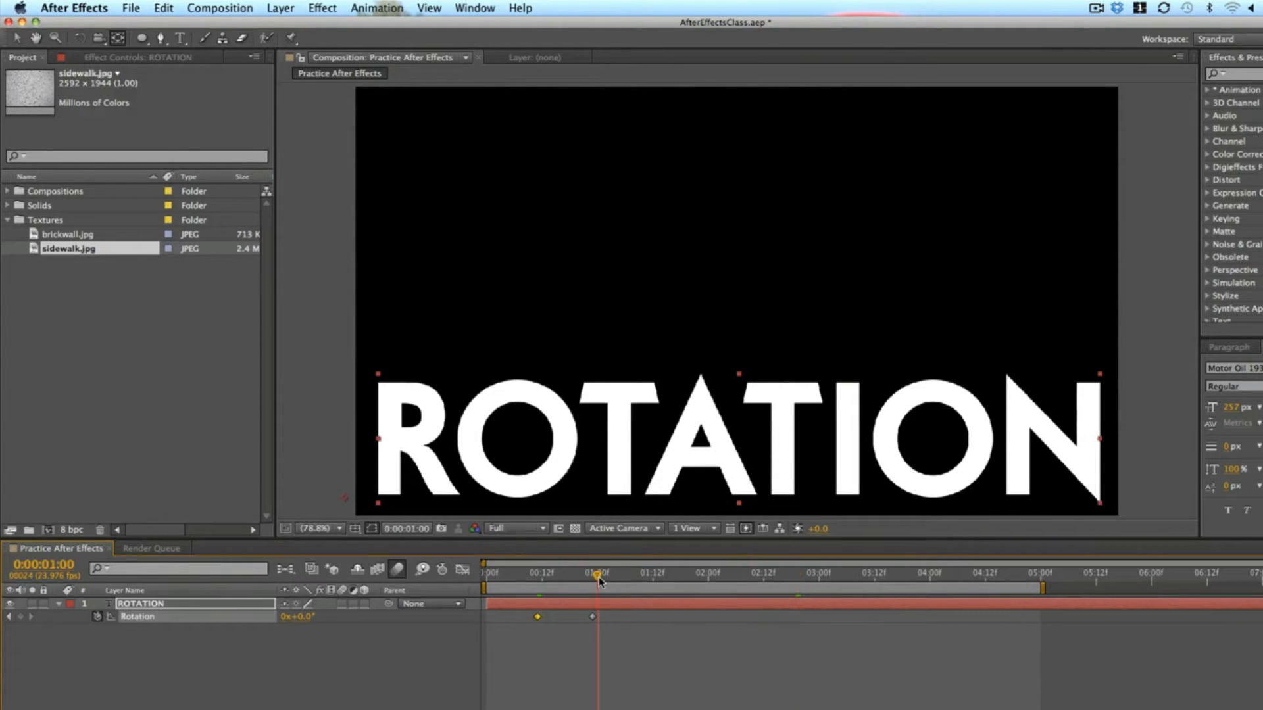
Duplicate the ROTATION layer and delete both rotation keyframes from the copy.
key(a)
key(v)
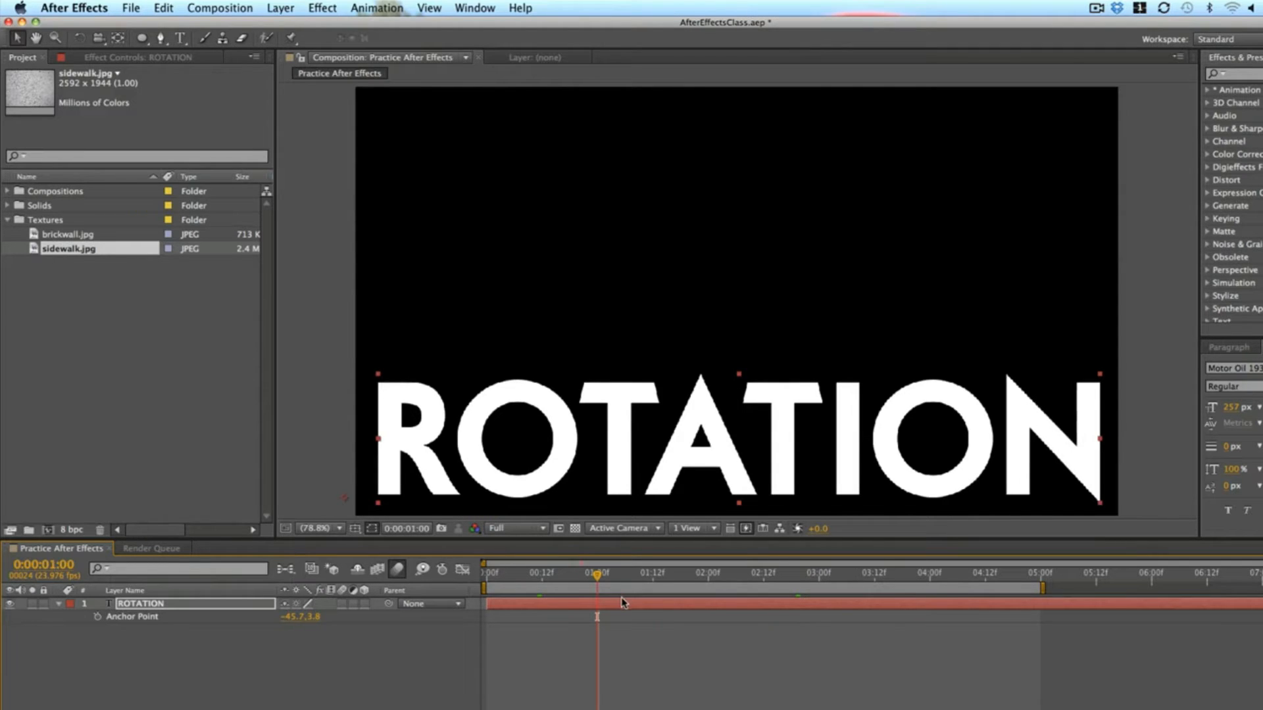
click(620, 603)
key(super+d)
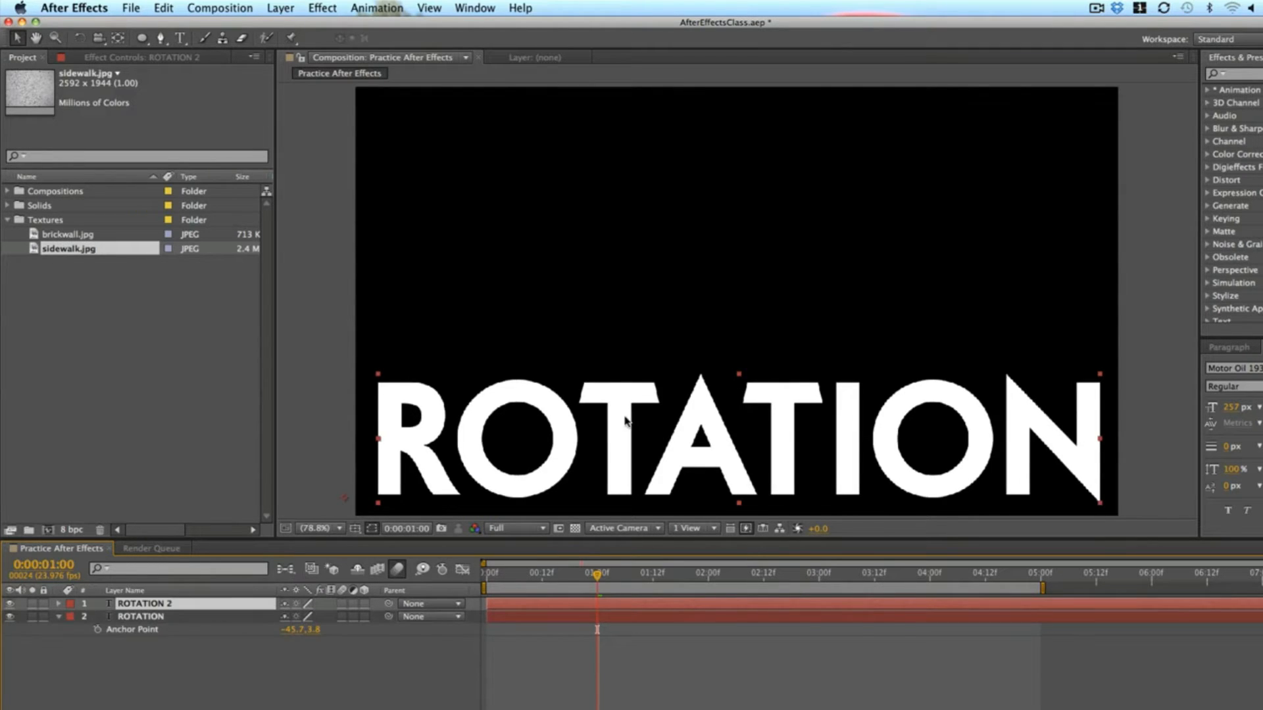
key(r)
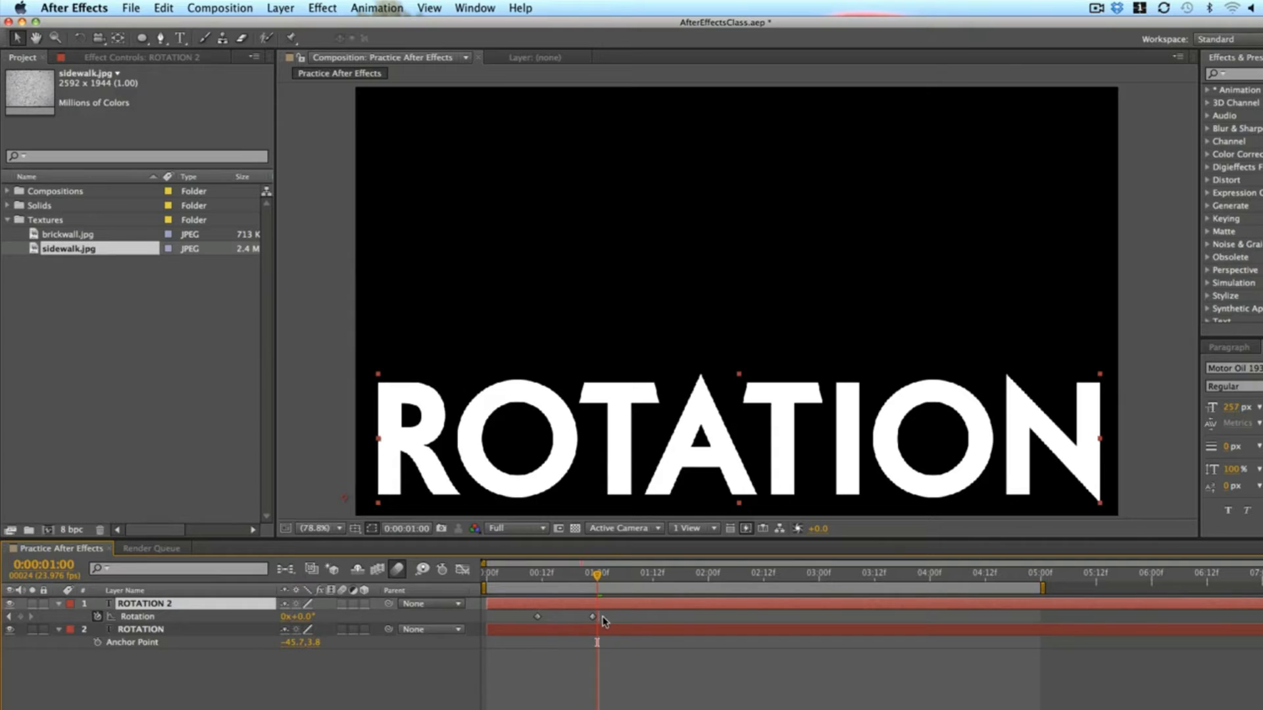
drag(604, 621, 488, 634)
key(Delete)
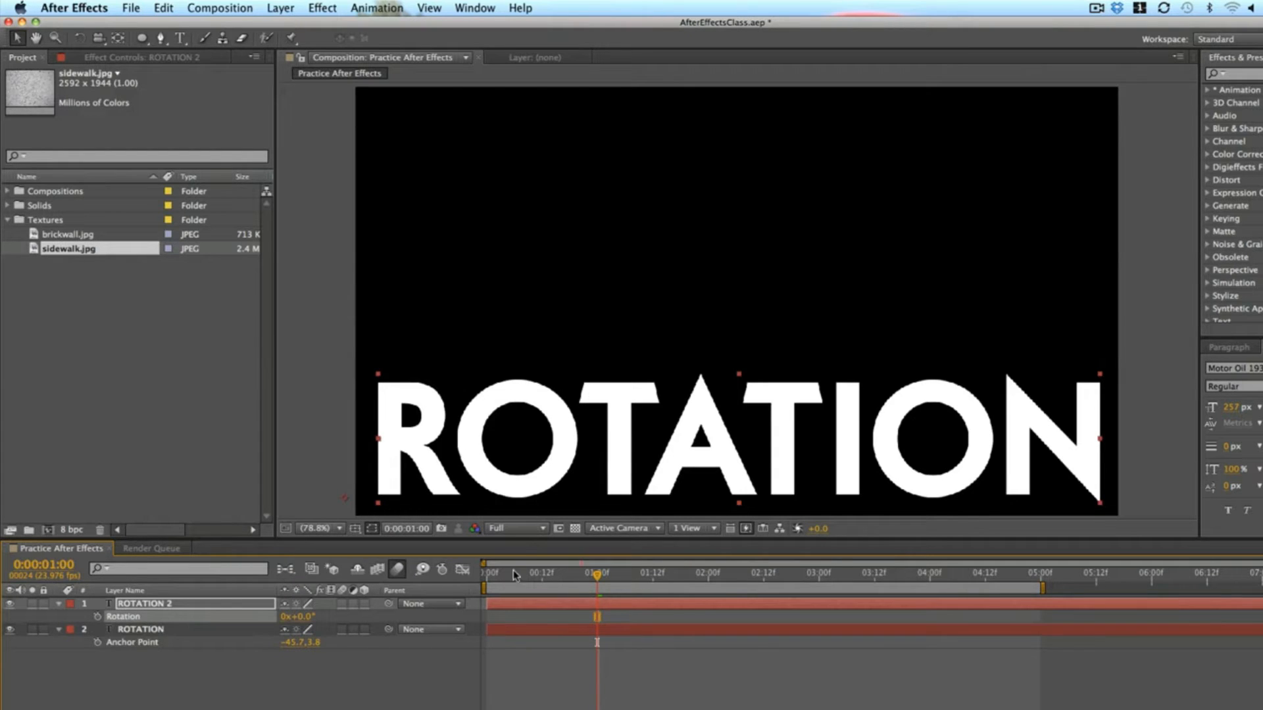
Place the copy directly above the original title, duplicate it, and stack the second copy above to make three rows.
drag(582, 461, 578, 325)
key(super+d)
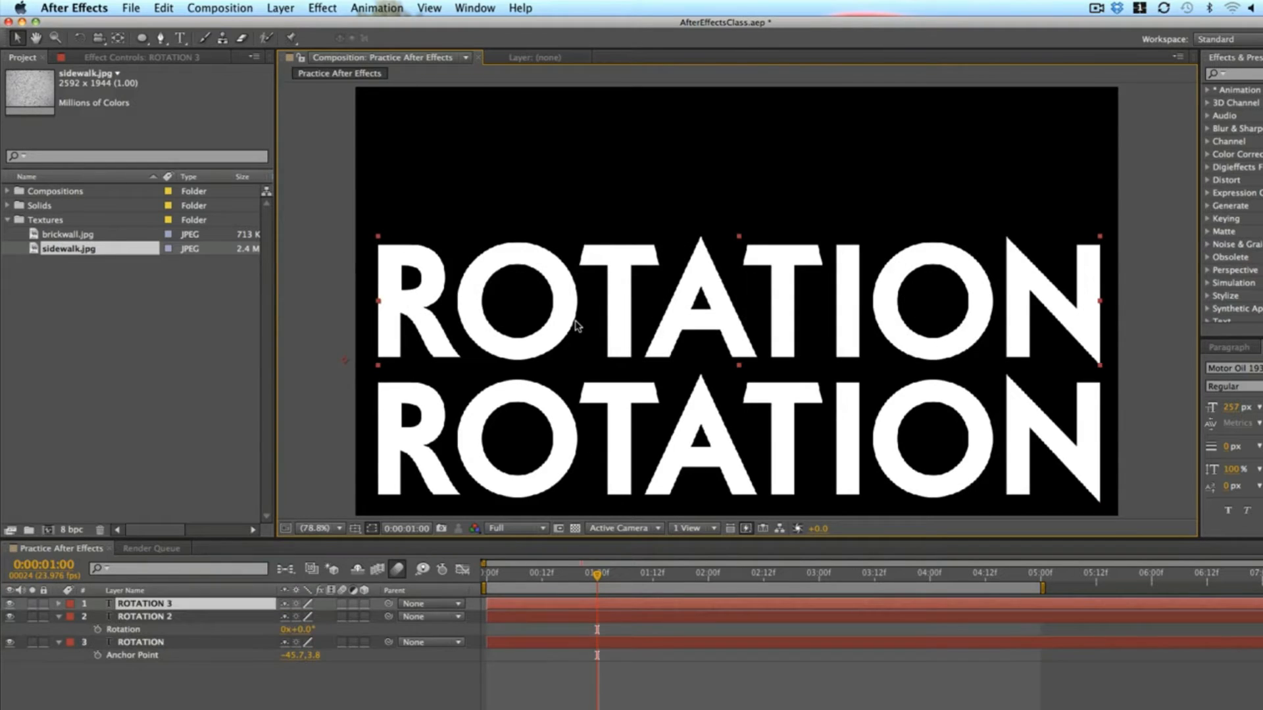
drag(602, 300, 599, 157)
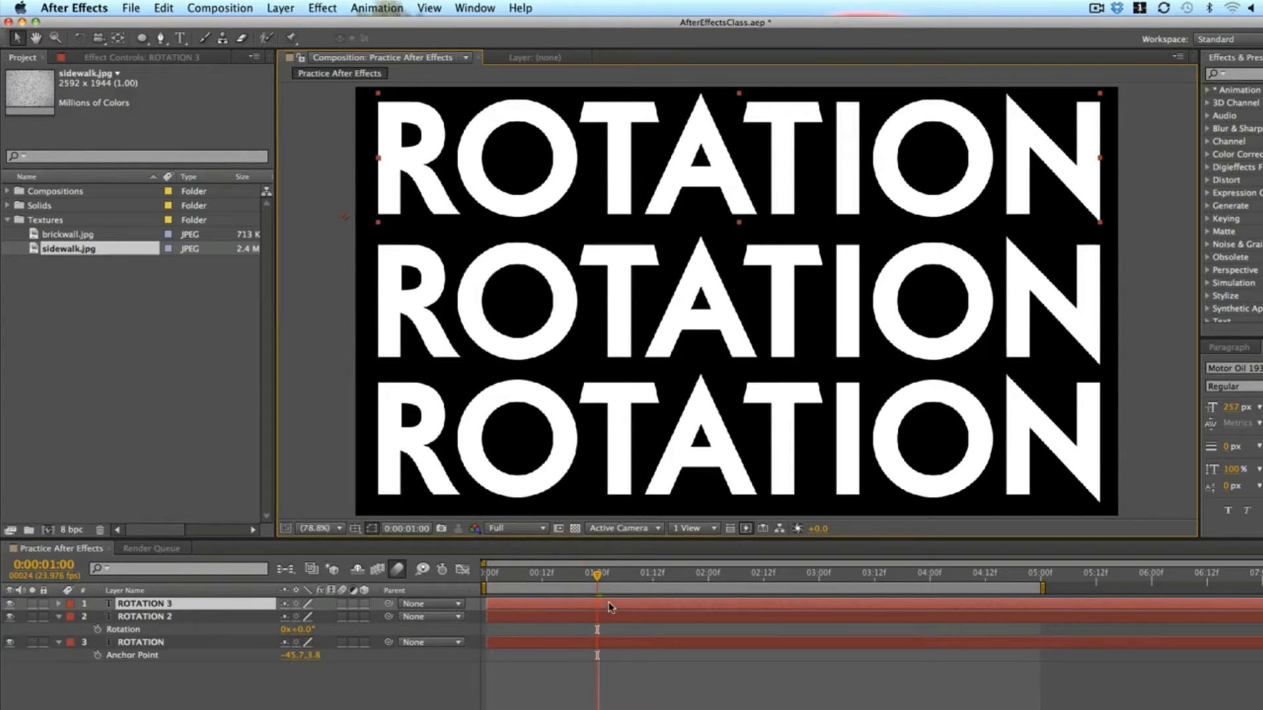
Copy the original ROTATION layer's two rotation keyframes and paste them onto ROTATION 3 starting at 0:00:01:12.
click(590, 642)
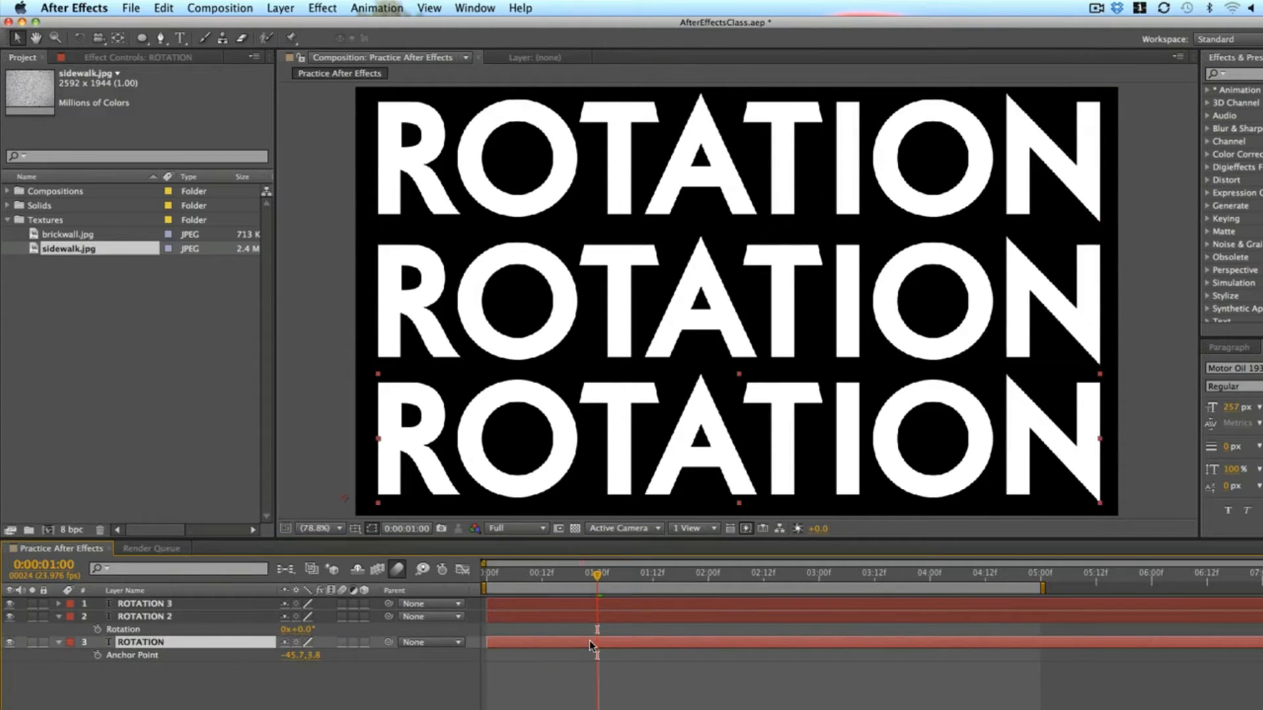
key(alt+shift+r)
key(r)
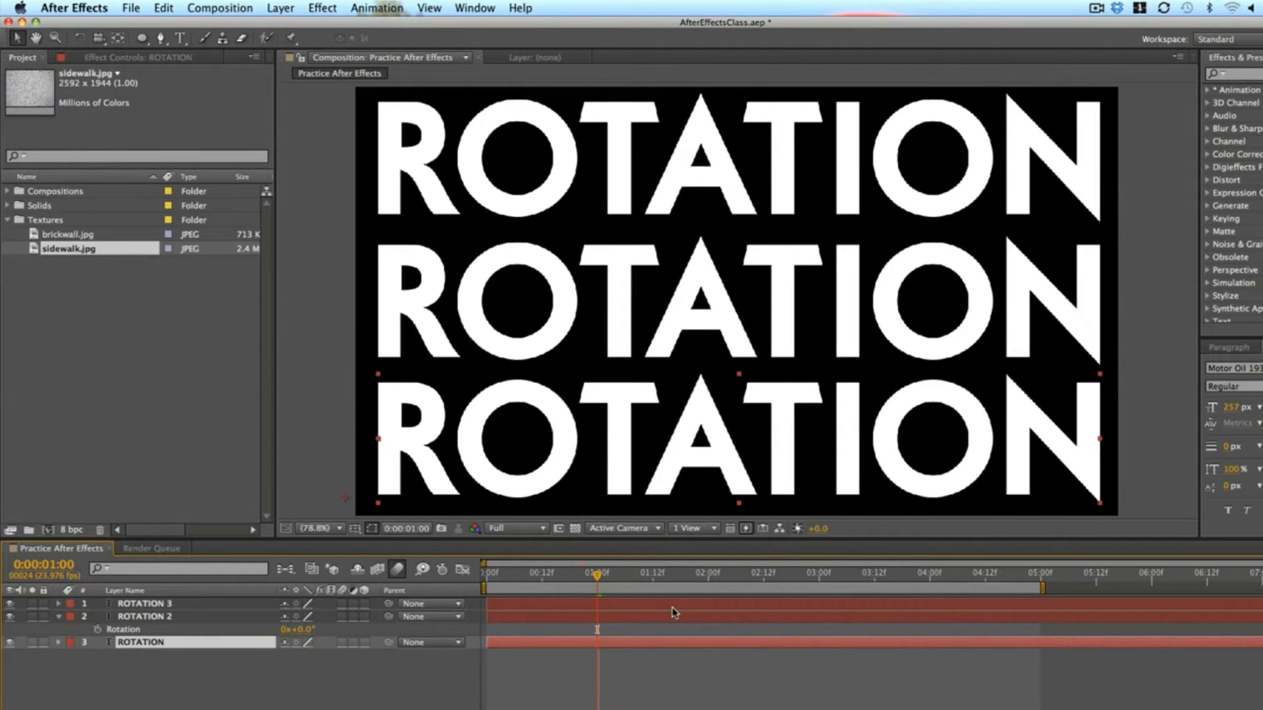
key(r)
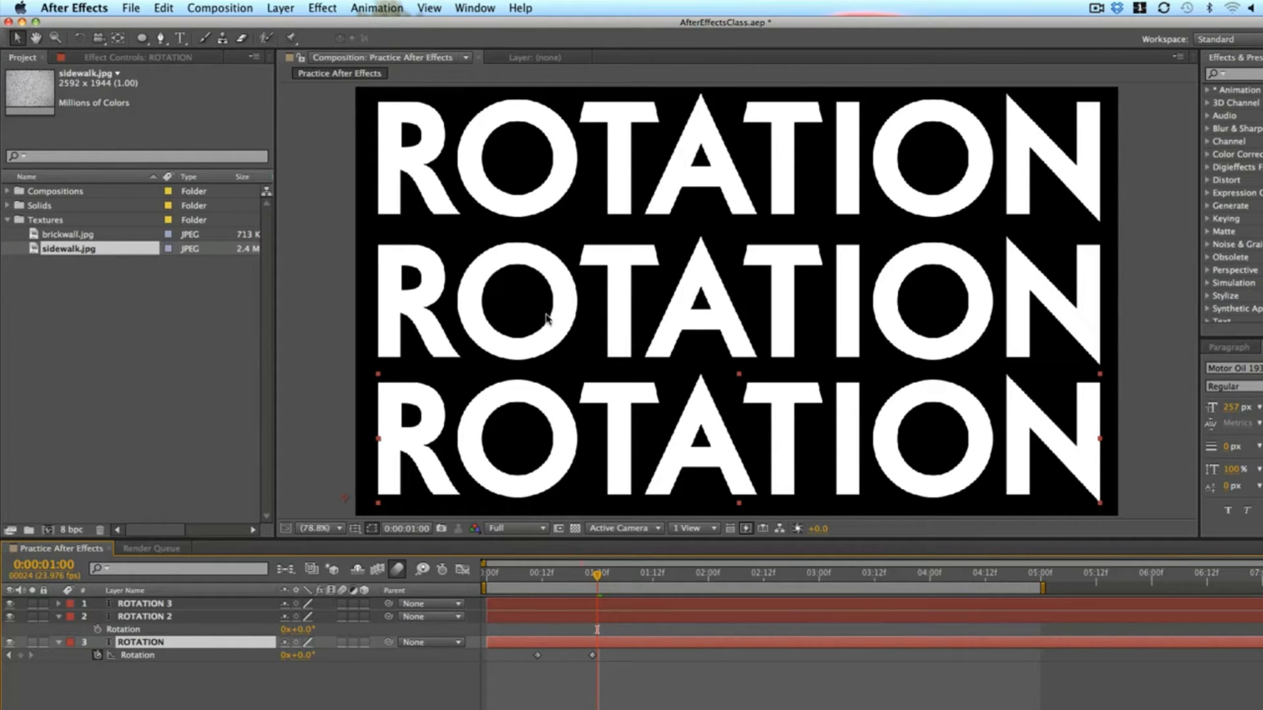
click(536, 571)
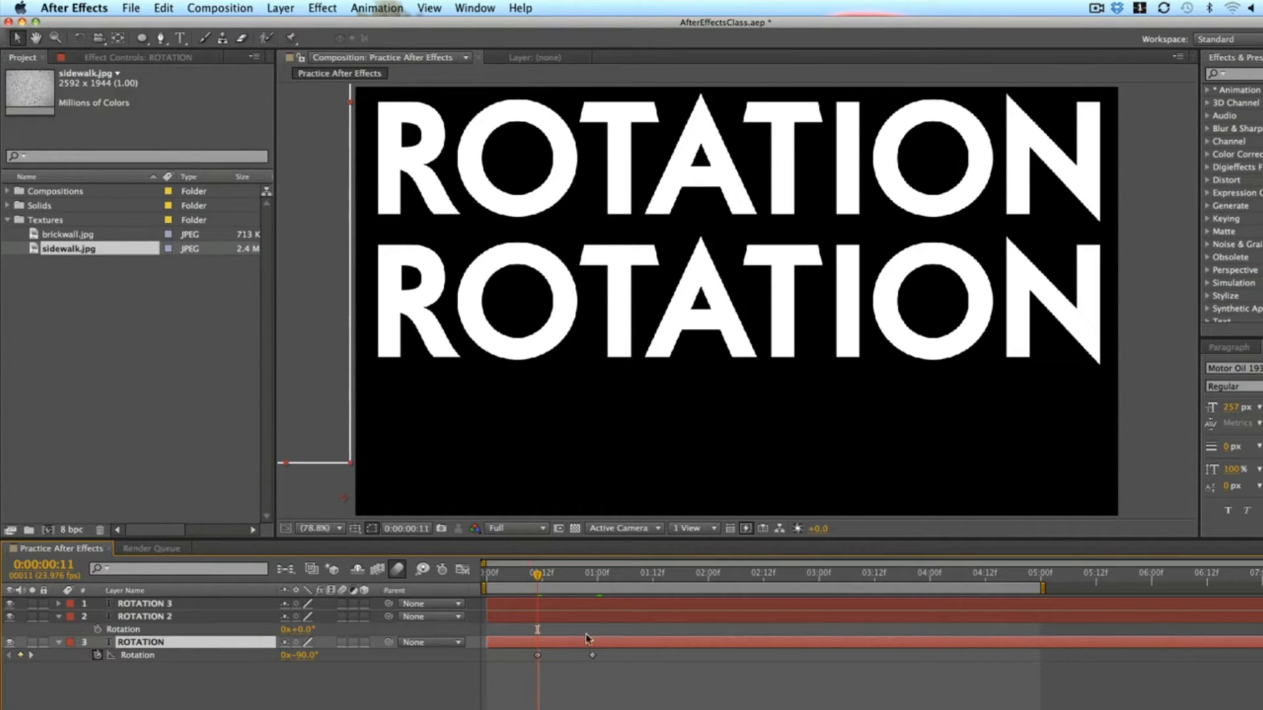
click(617, 667)
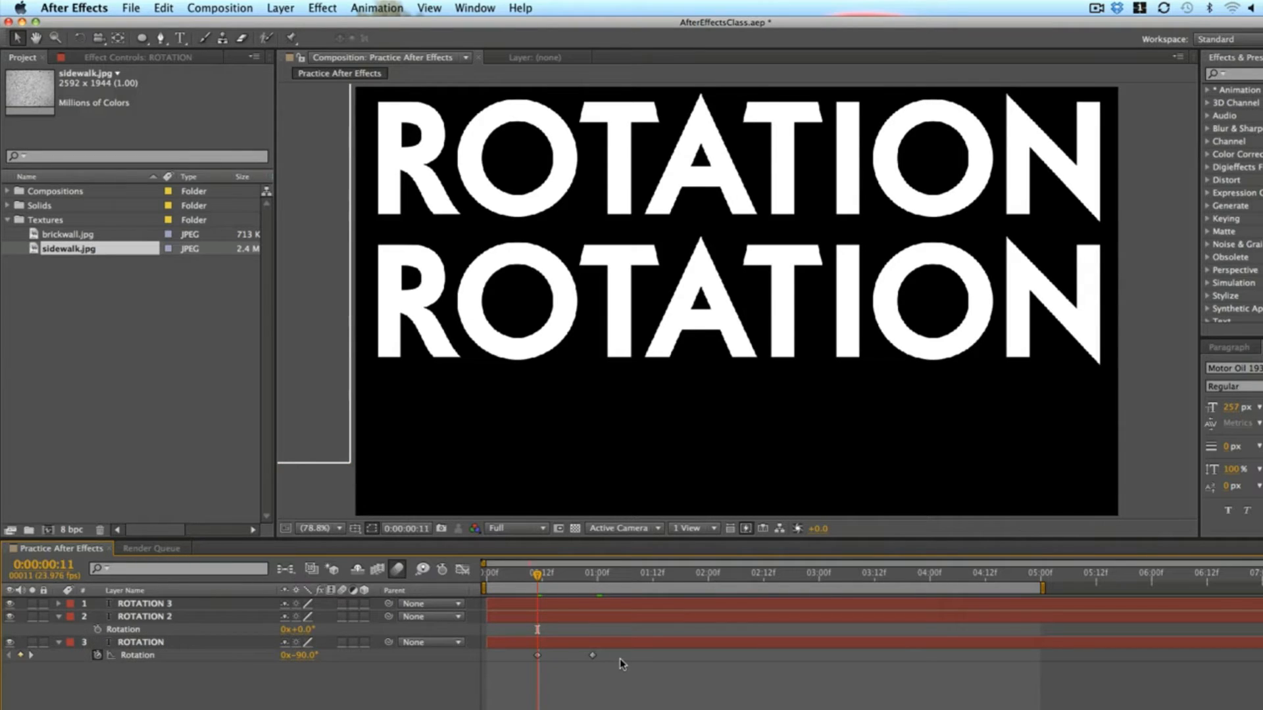
drag(620, 658, 525, 661)
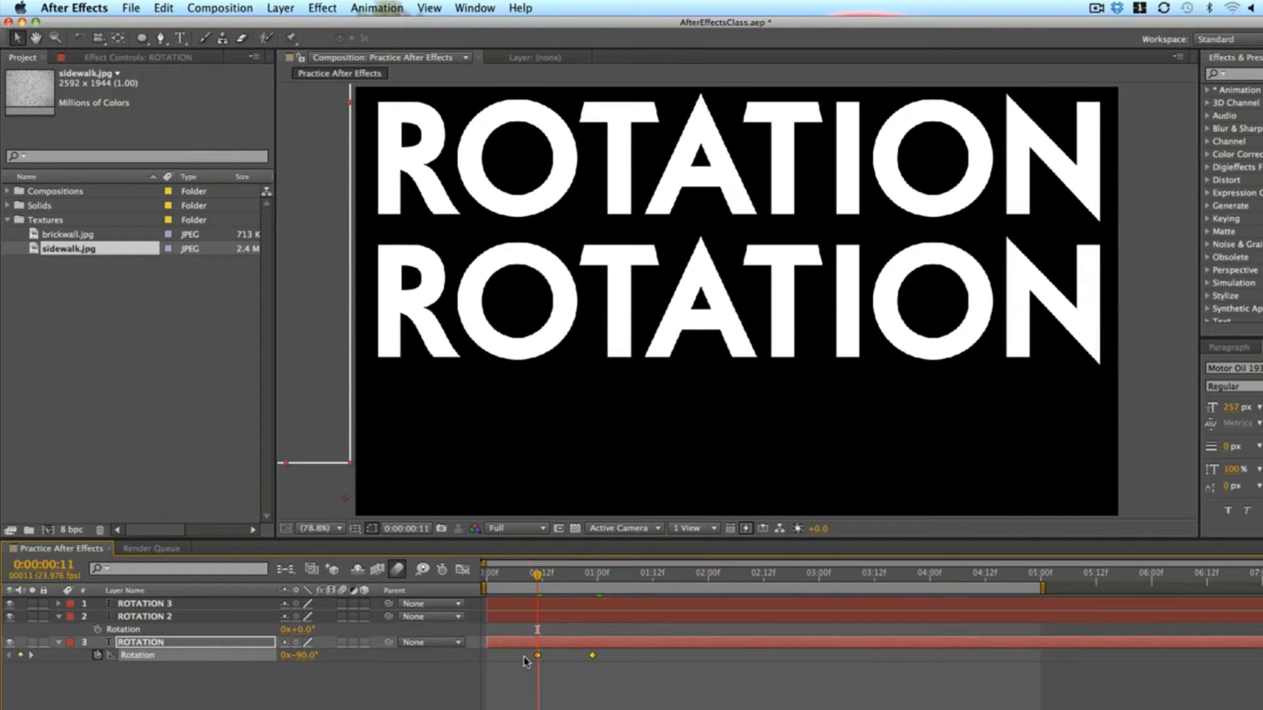
click(653, 576)
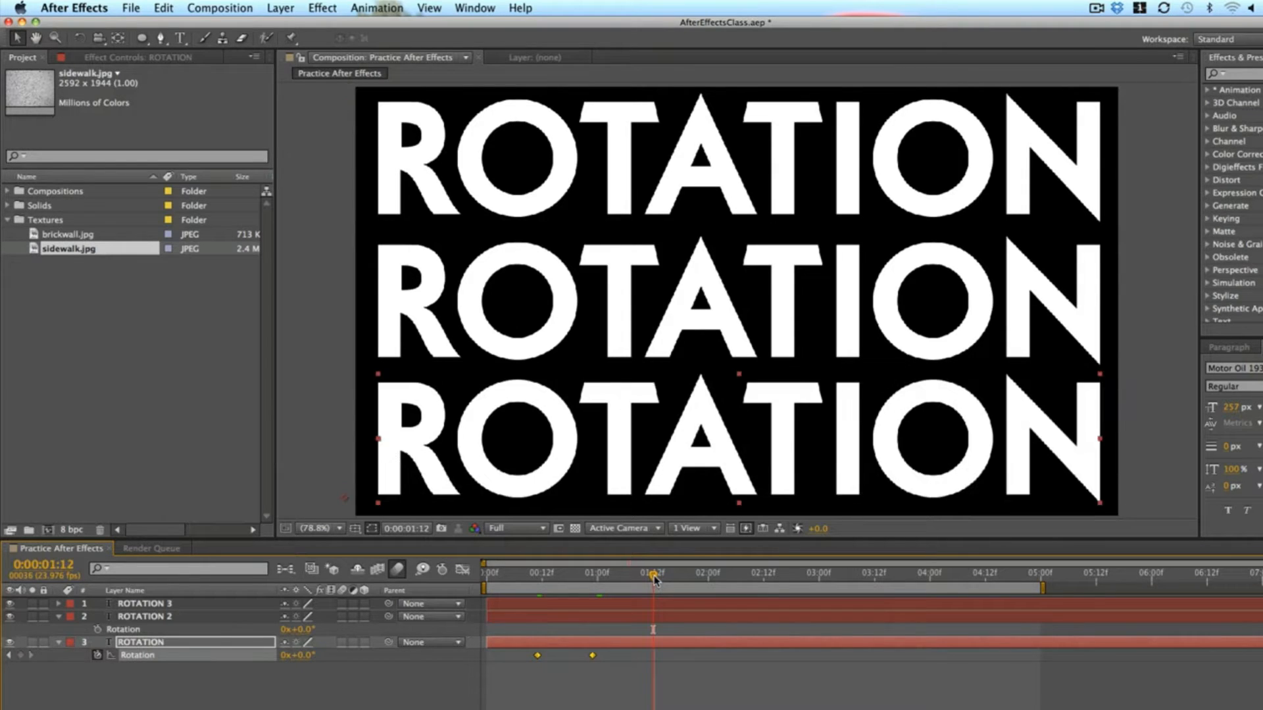
click(651, 604)
key(super+v)
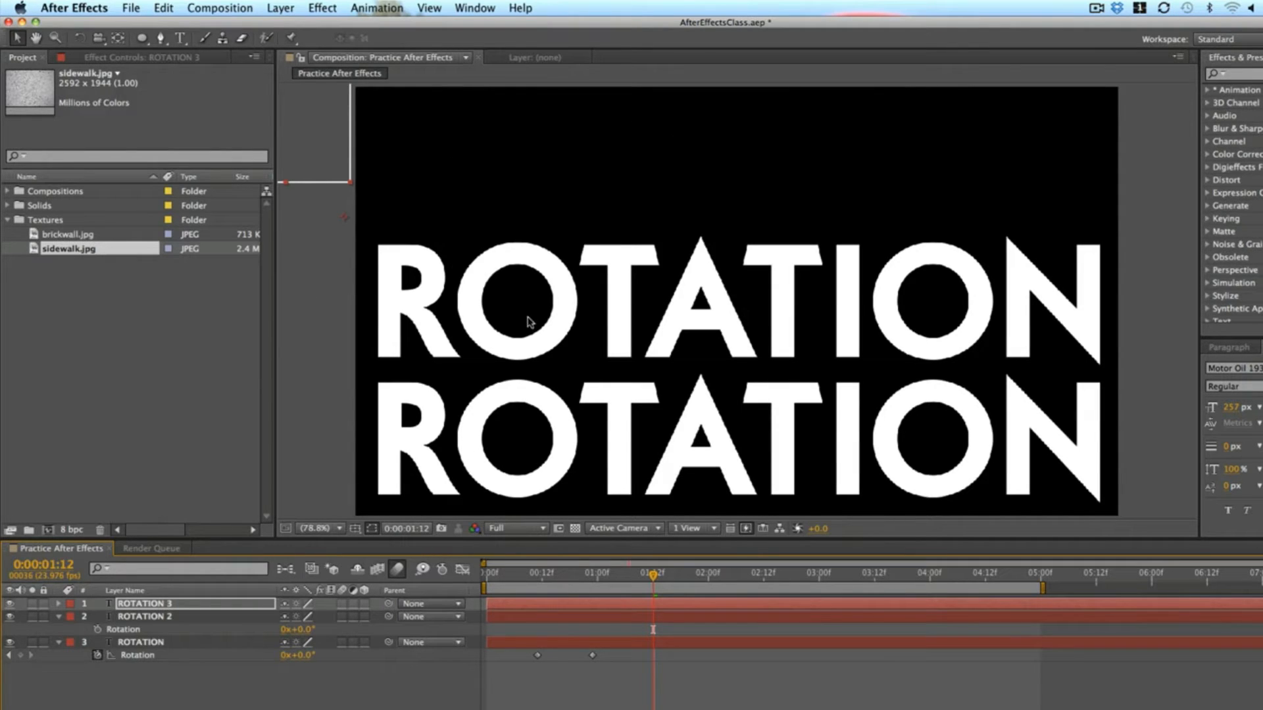
At 0:00:00:23, move the ROTATION 2 layer's anchor point just outside the frame's right edge, level with the text baseline.
click(591, 570)
click(641, 617)
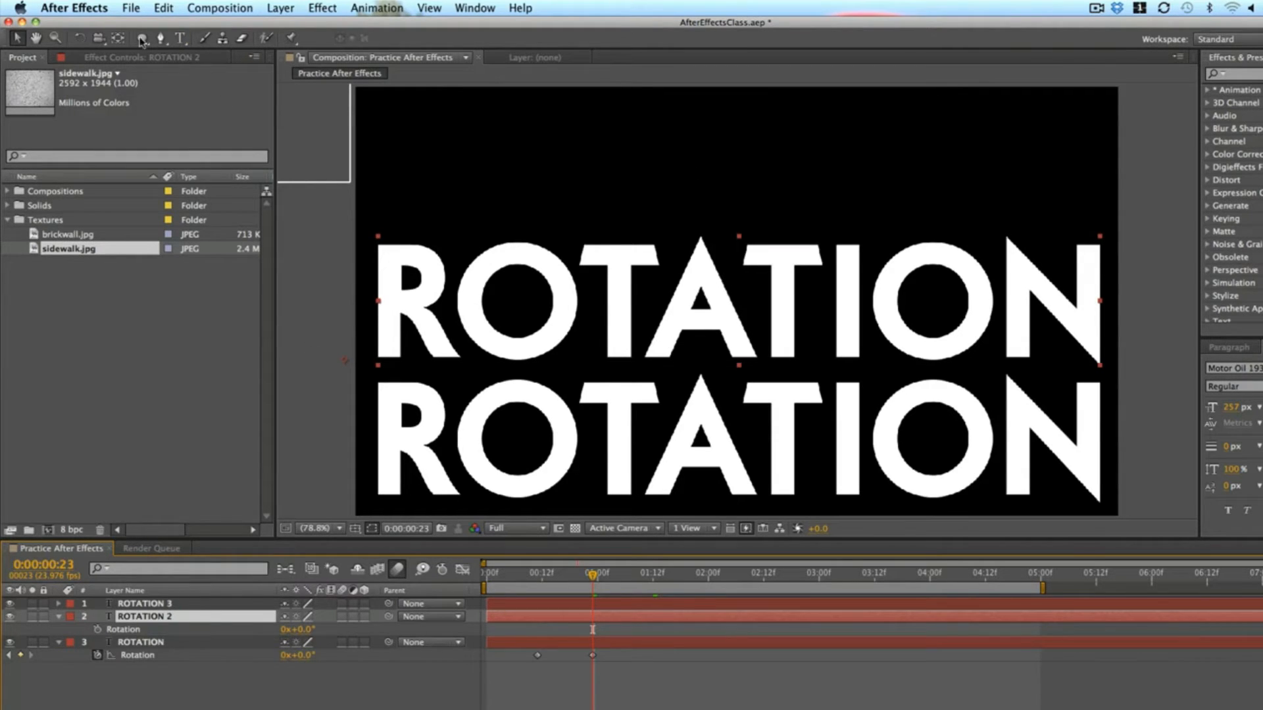
click(118, 40)
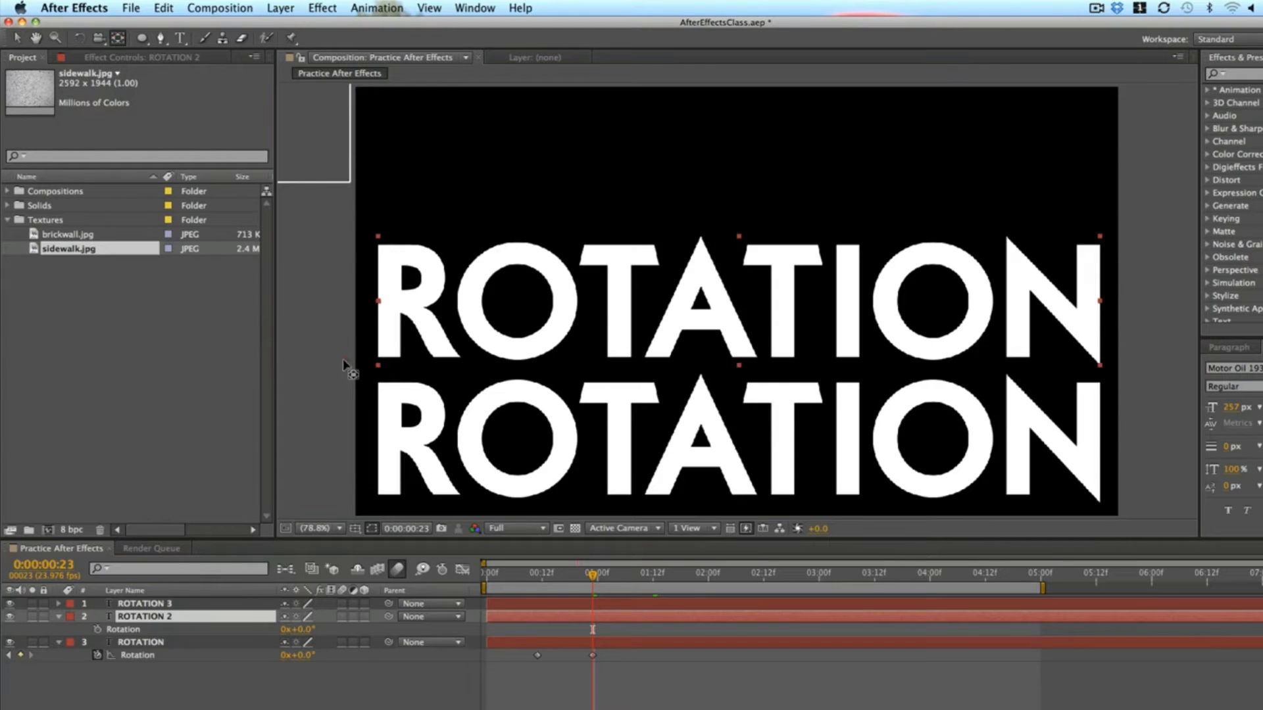
drag(345, 361, 1125, 363)
Keyframe the ROTATION 2 layer's rotation at 90° at 0:00:00:23 and at 0° at 0:00:01:12.
key(r)
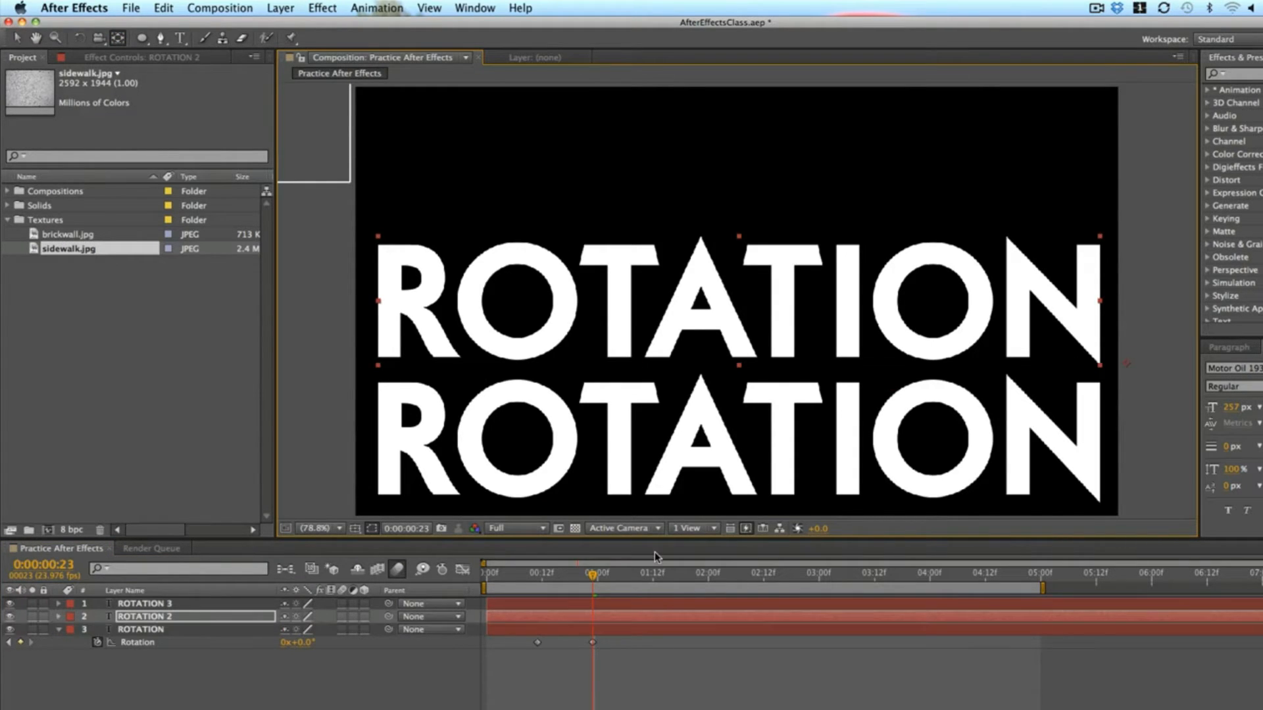
key(r)
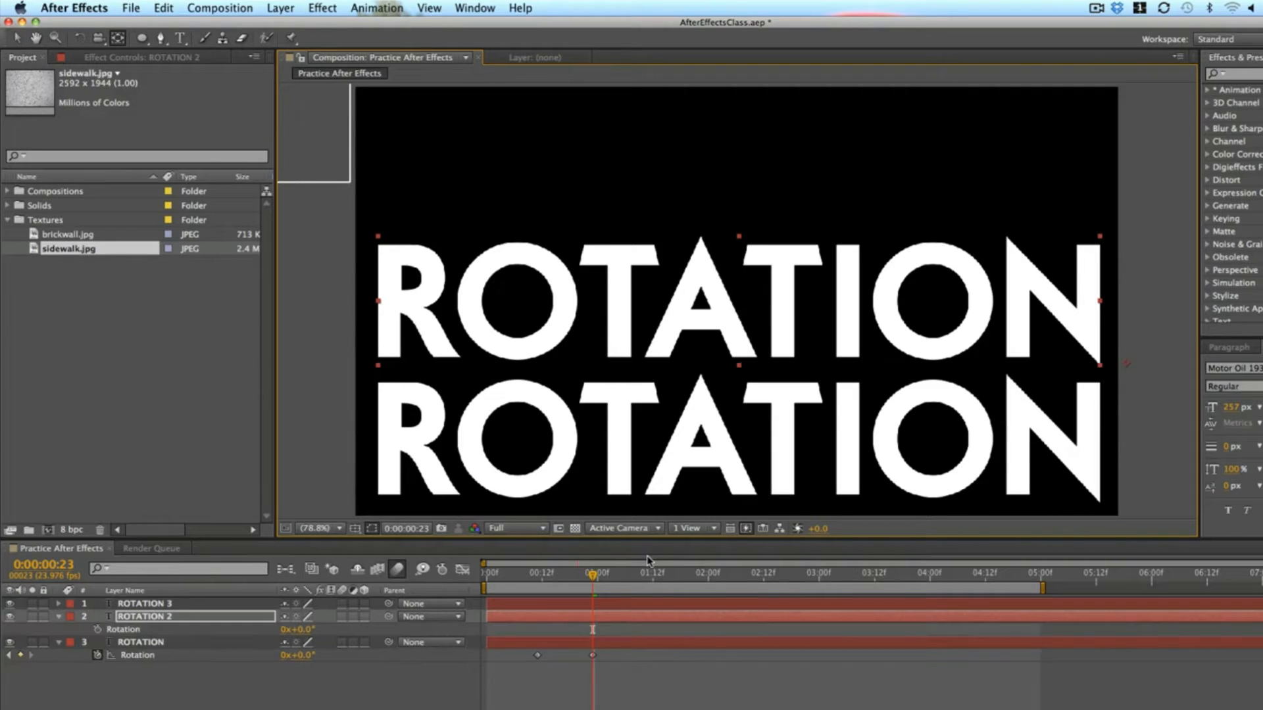
click(98, 629)
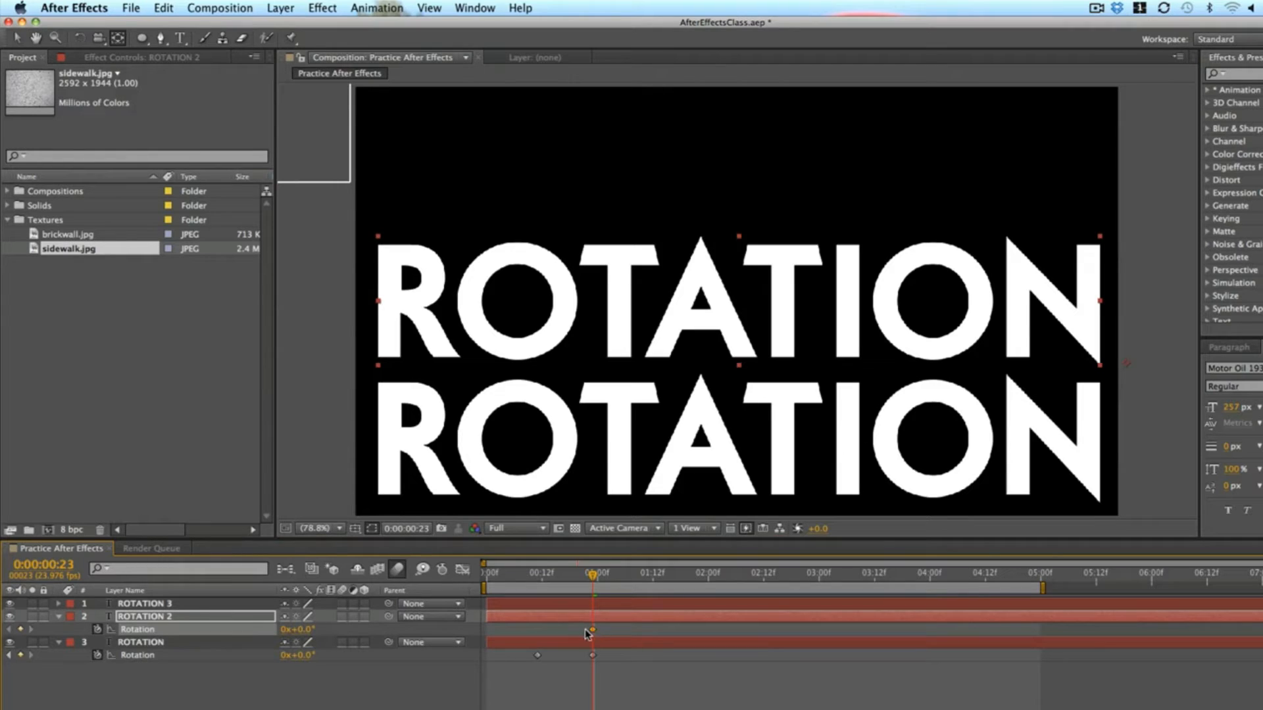
drag(593, 631, 653, 633)
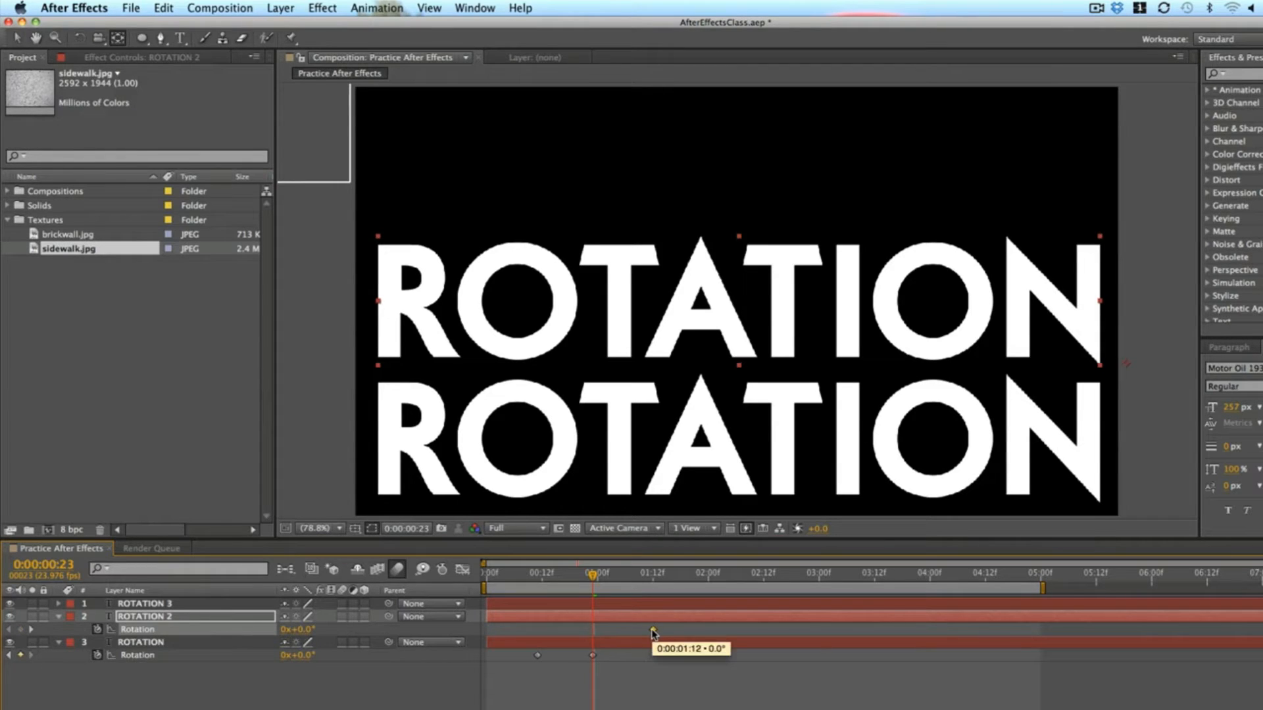
mouse_move(303, 630)
mouse_down()
mouse_move(344, 630)
mouse_move(318, 635)
mouse_up()
click(312, 631)
text(90)
key(Return)
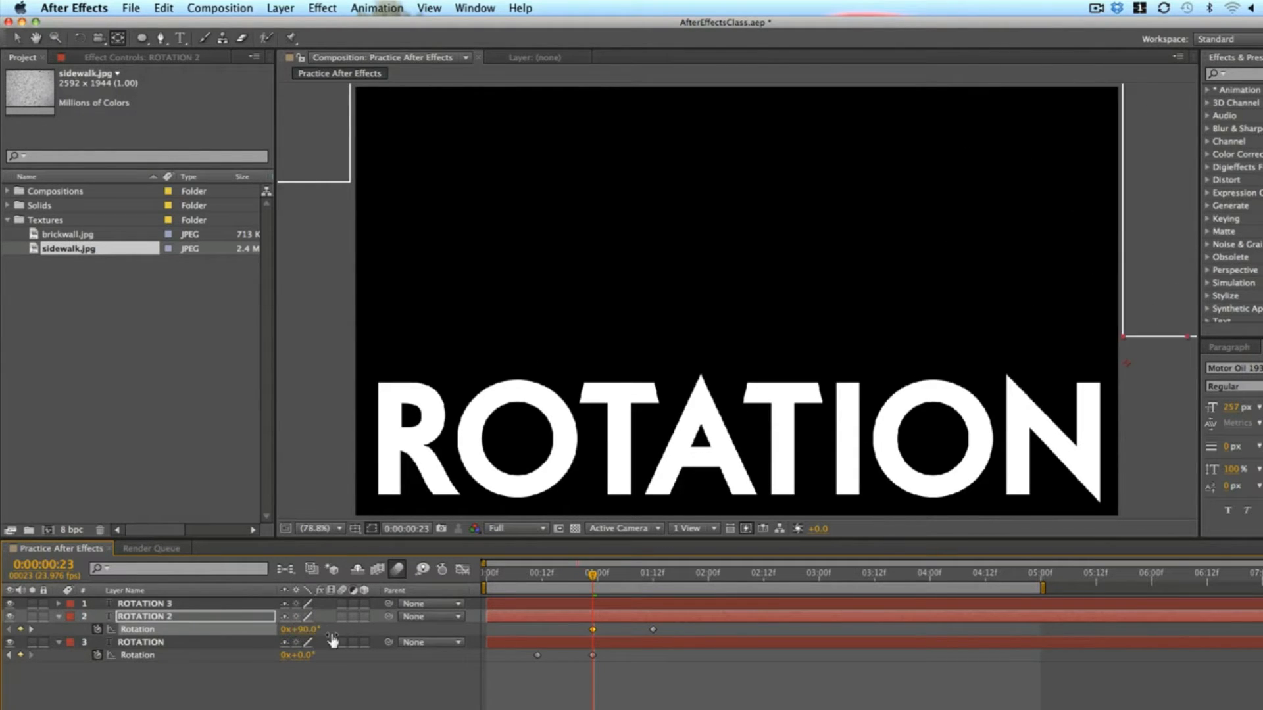
Preview the three titles swinging in, and move the playhead to 0:00:03:05.
key(space)
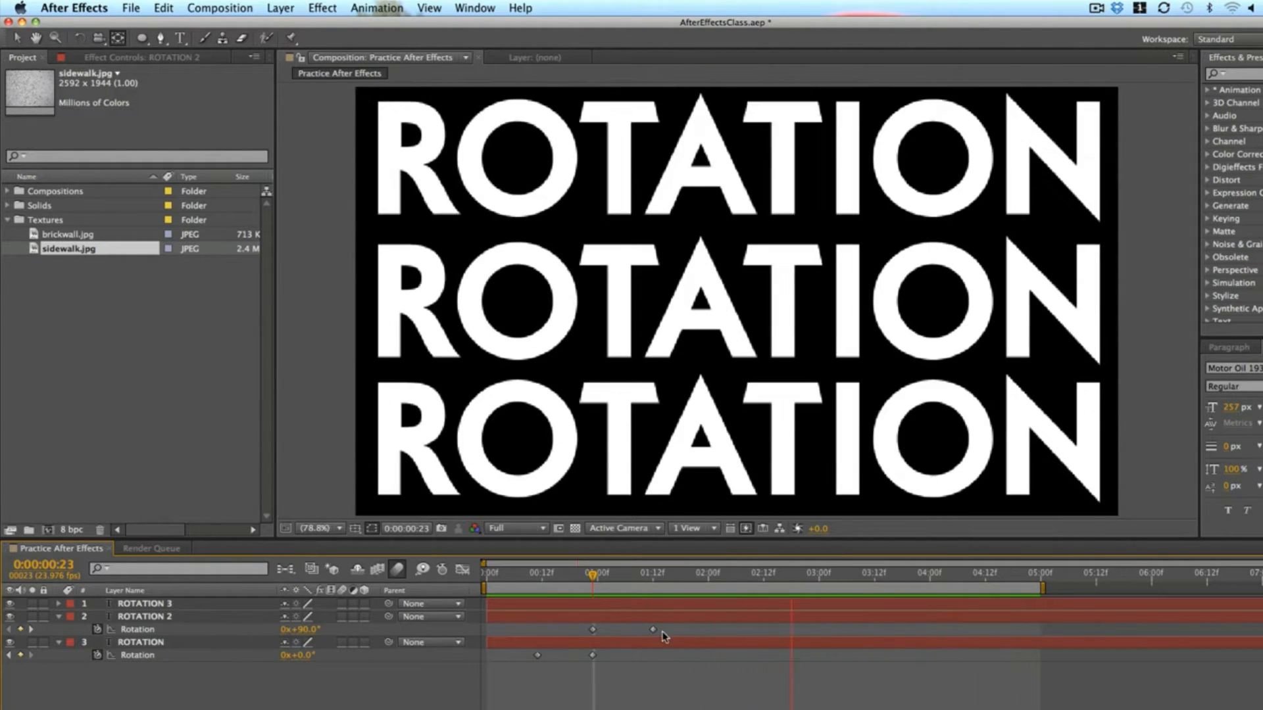
click(844, 574)
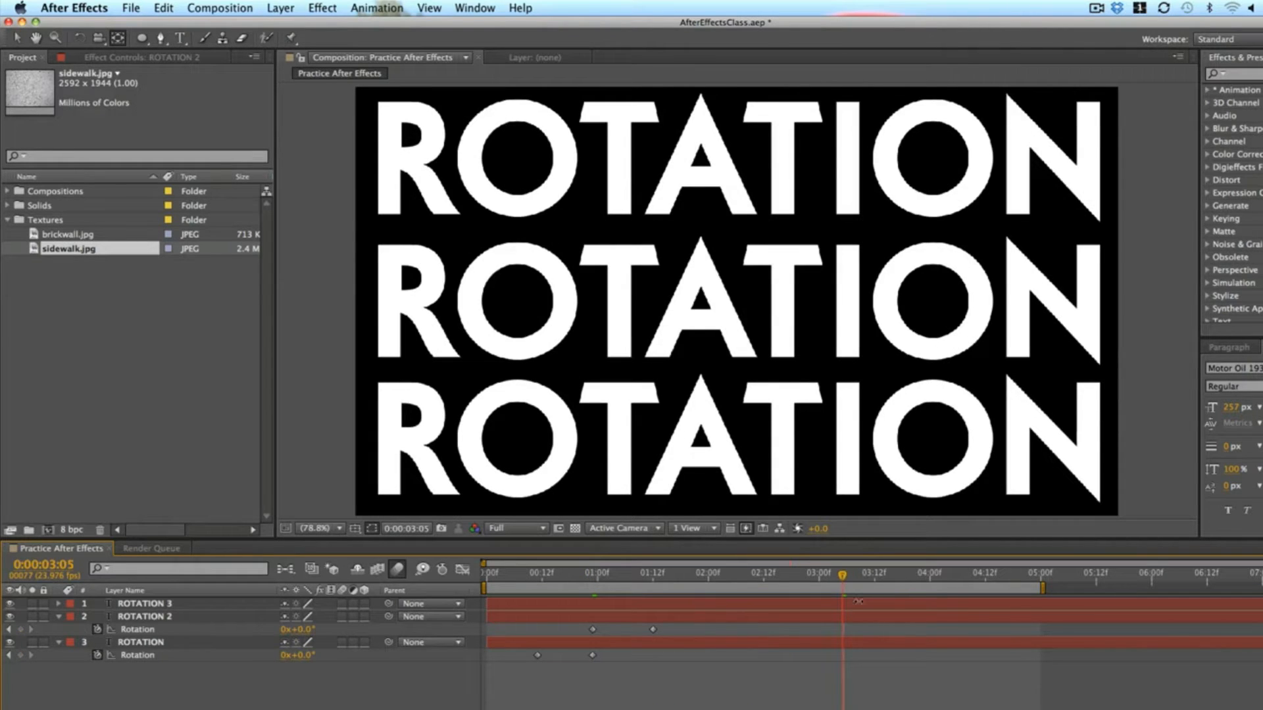
Replace the text of ROTATION with "School", ROTATION 2 with "is" and ROTATION 3 with "Cool".
click(756, 645)
text(r)
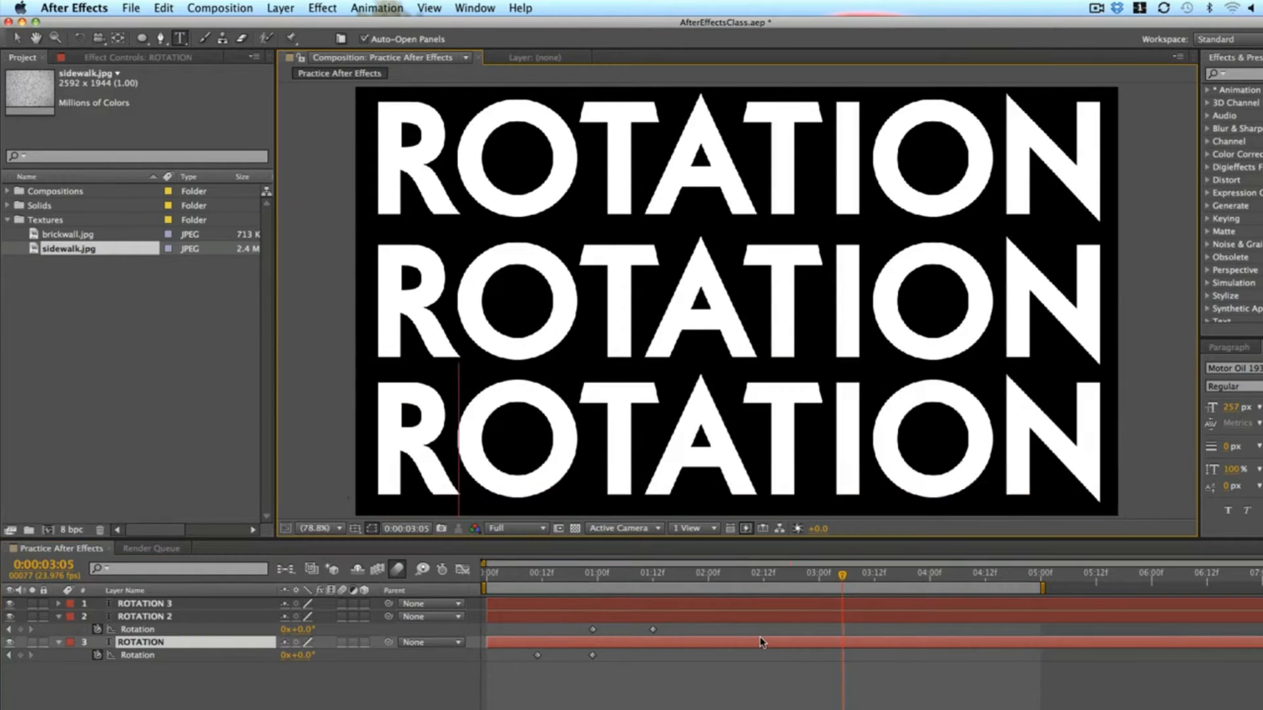
text(chool)
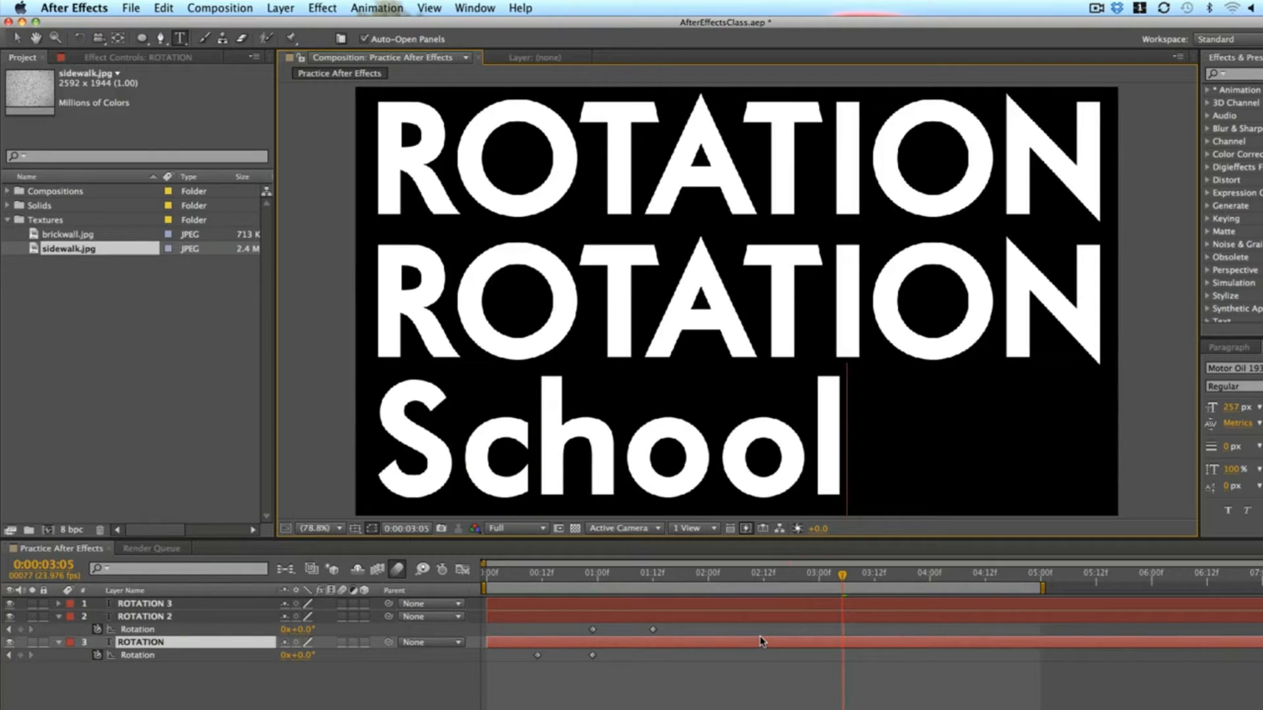
click(765, 620)
text(is)
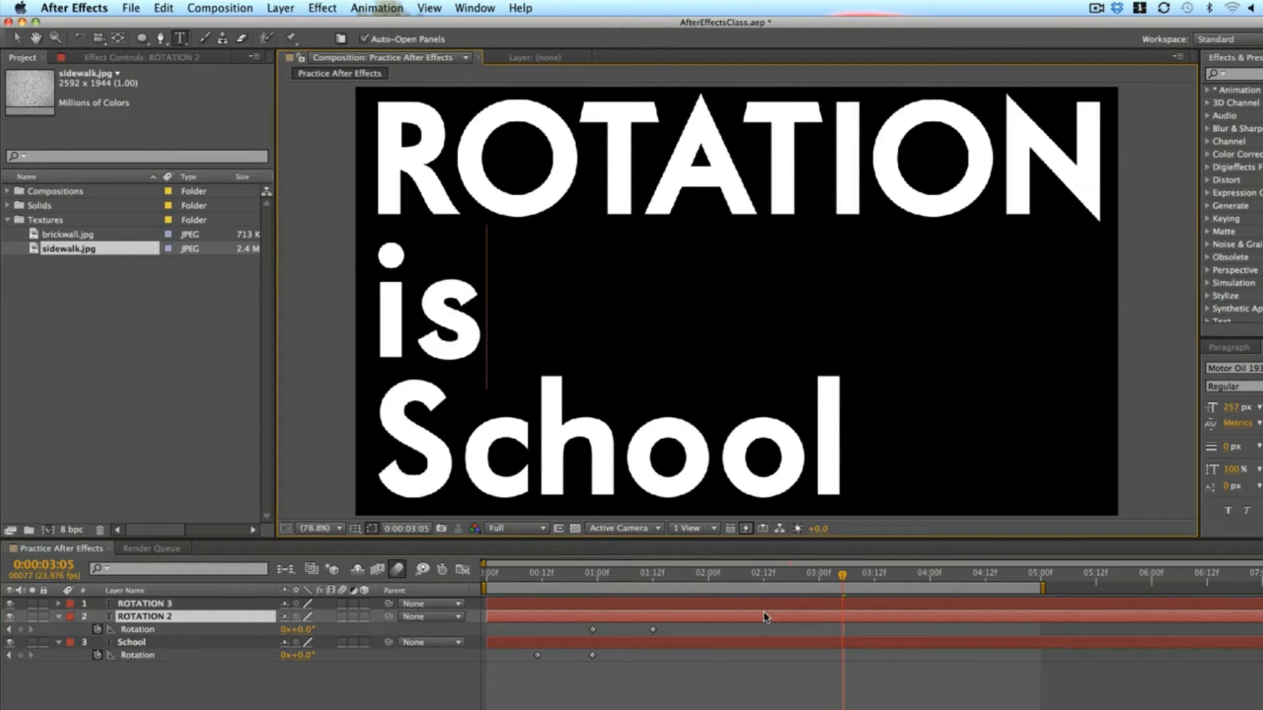
double_click(762, 603)
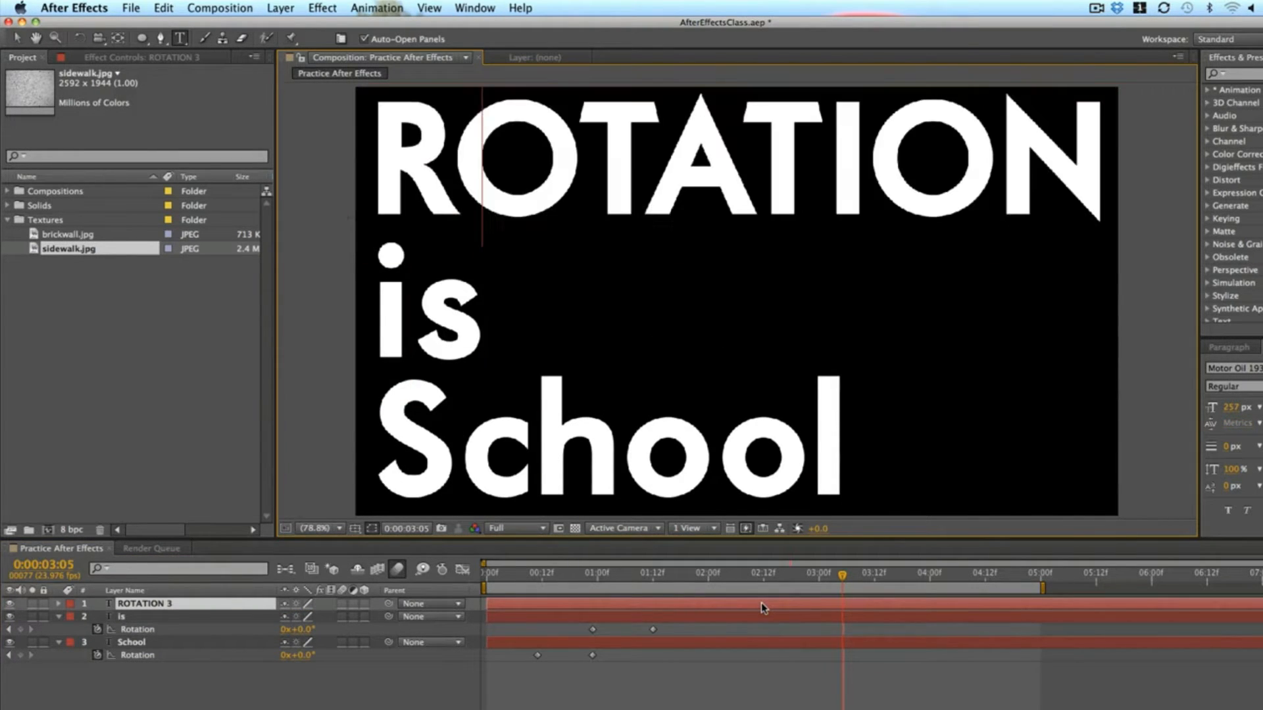
text(Cool)
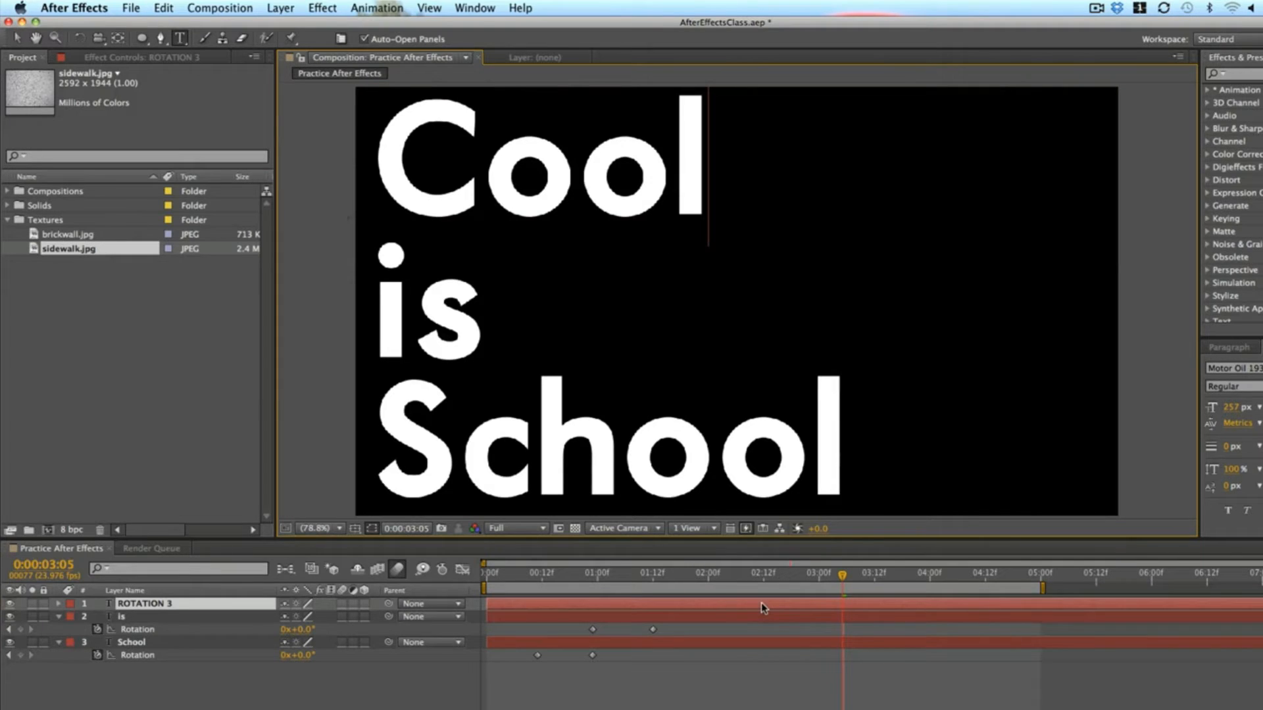
click(765, 702)
Preview the animation with the new Cool, is and School text.
key(space)
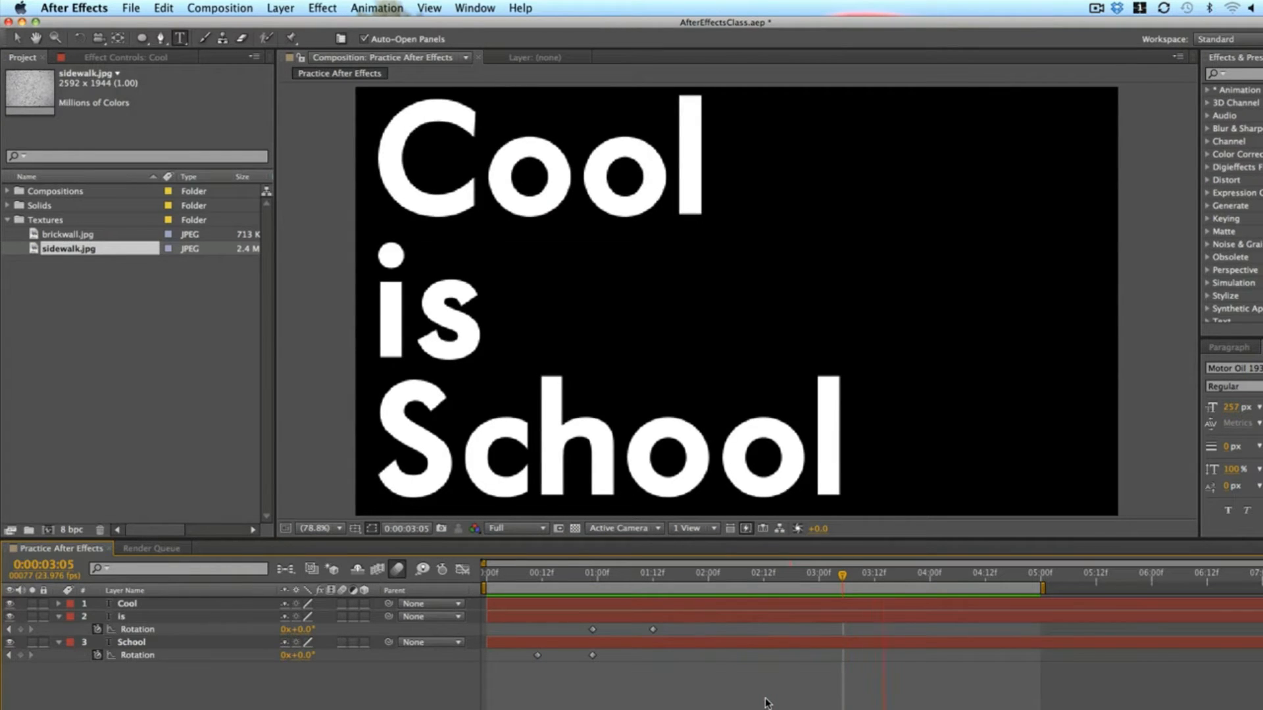
key(space)
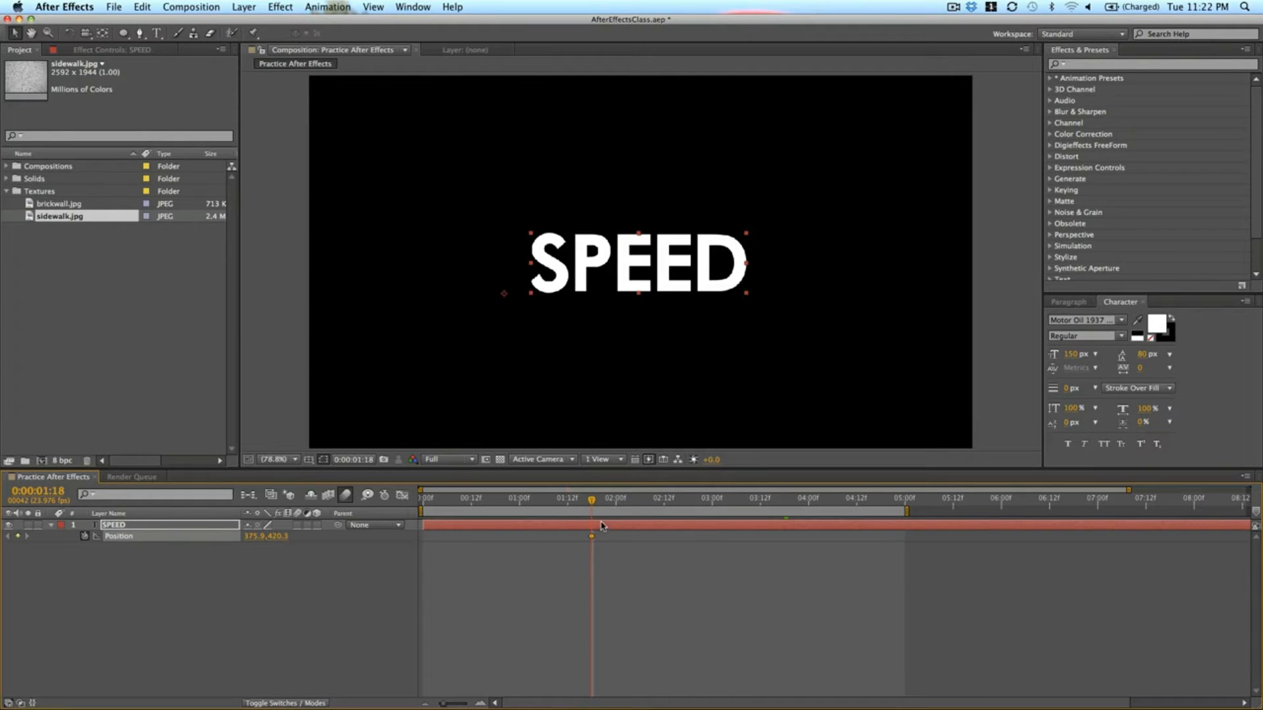
Keyframe the SPEED title's position at 0:00:01:00 off-screen beyond the frame's left edge, at about -488, 420, and preview the slide-in.
click(500, 496)
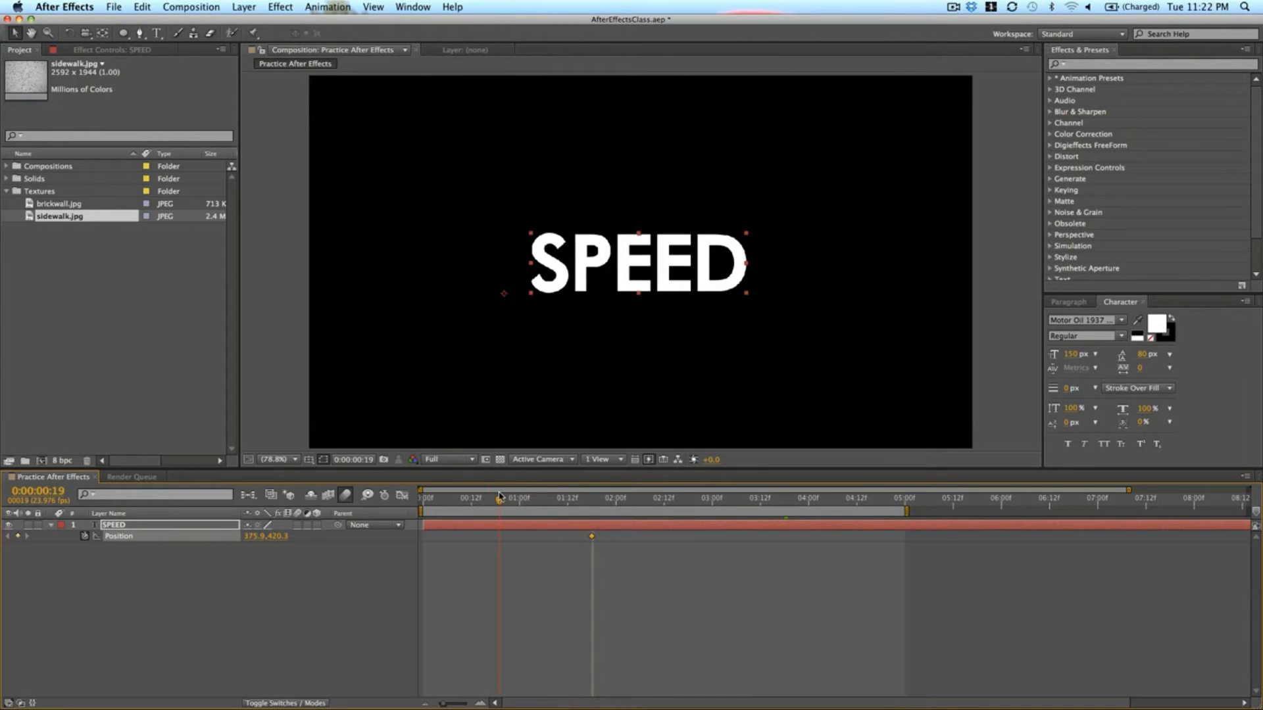
drag(500, 497, 519, 499)
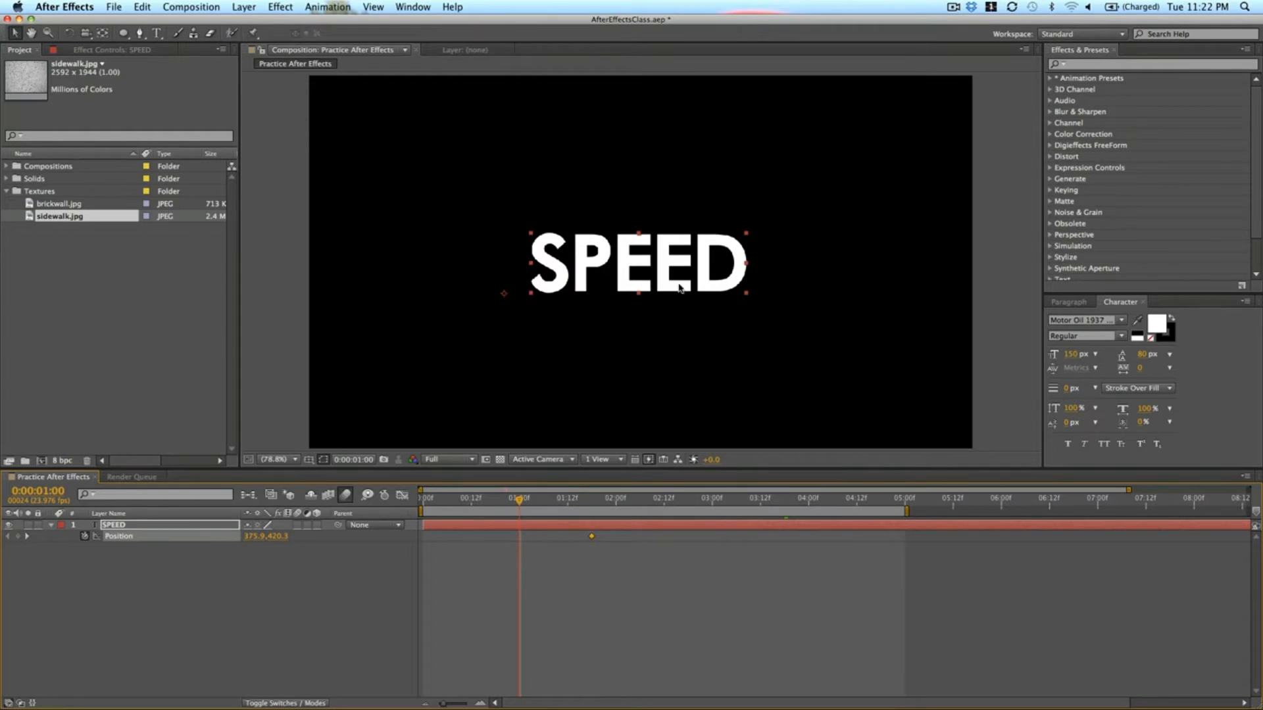
drag(680, 288, 234, 288)
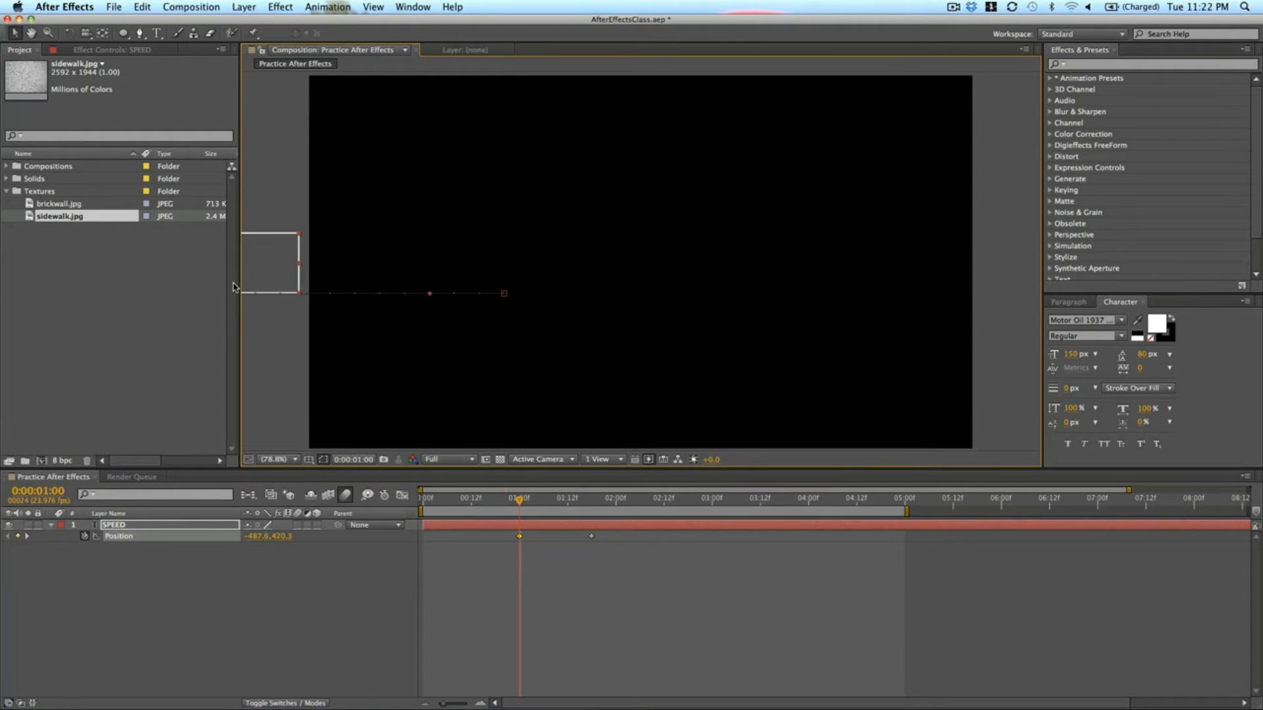
key(space)
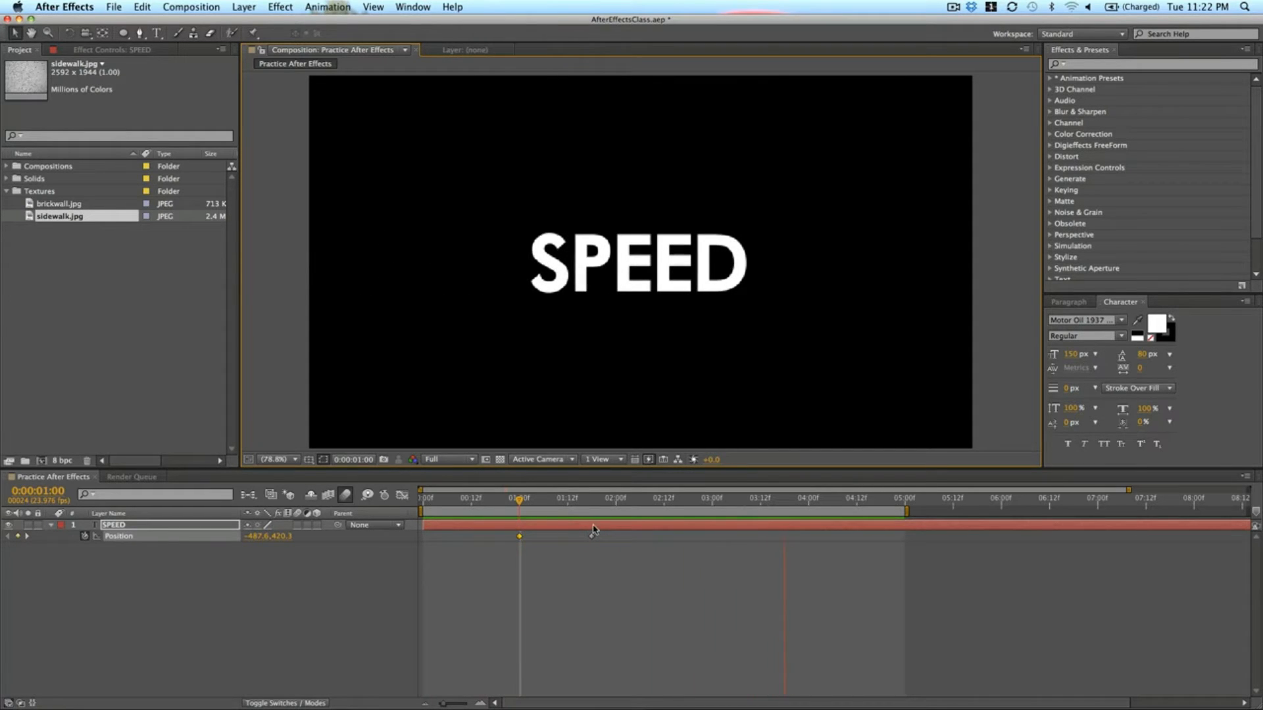
key(space)
Apply Easy Ease to the SPEED layer's position keyframe at 0:00:01:18.
drag(589, 509, 591, 508)
click(592, 536)
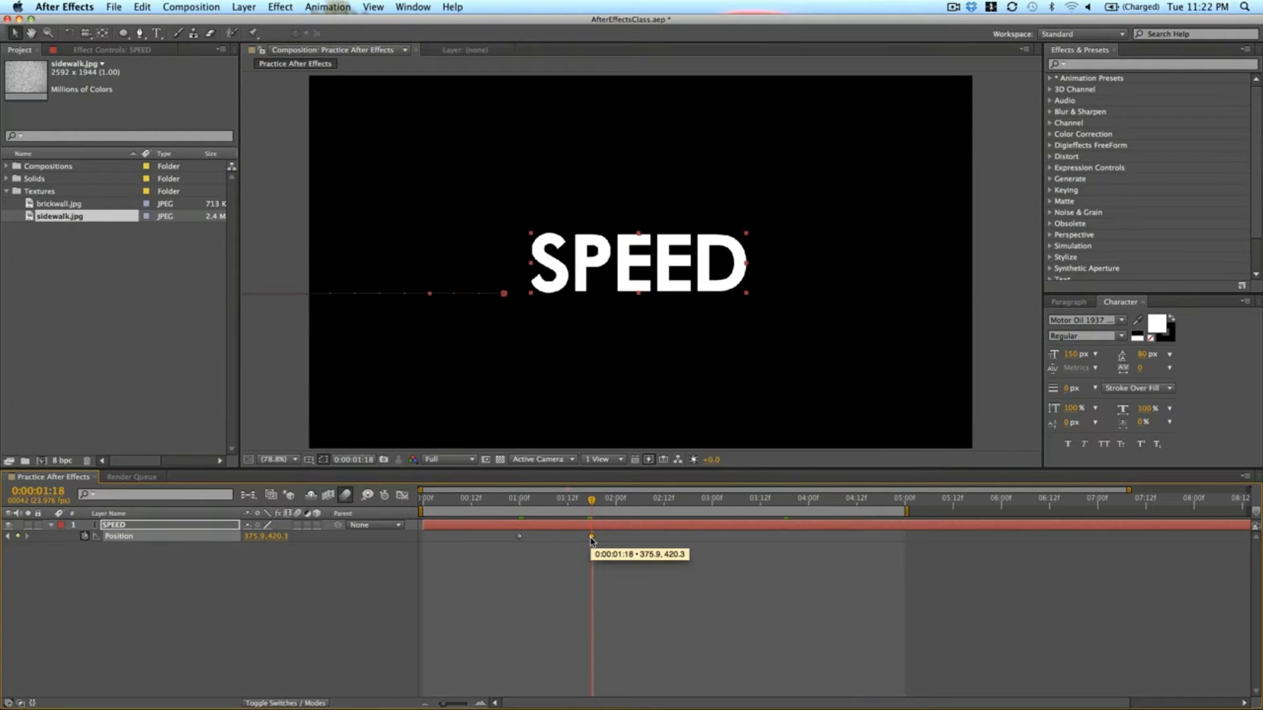
right_click(591, 537)
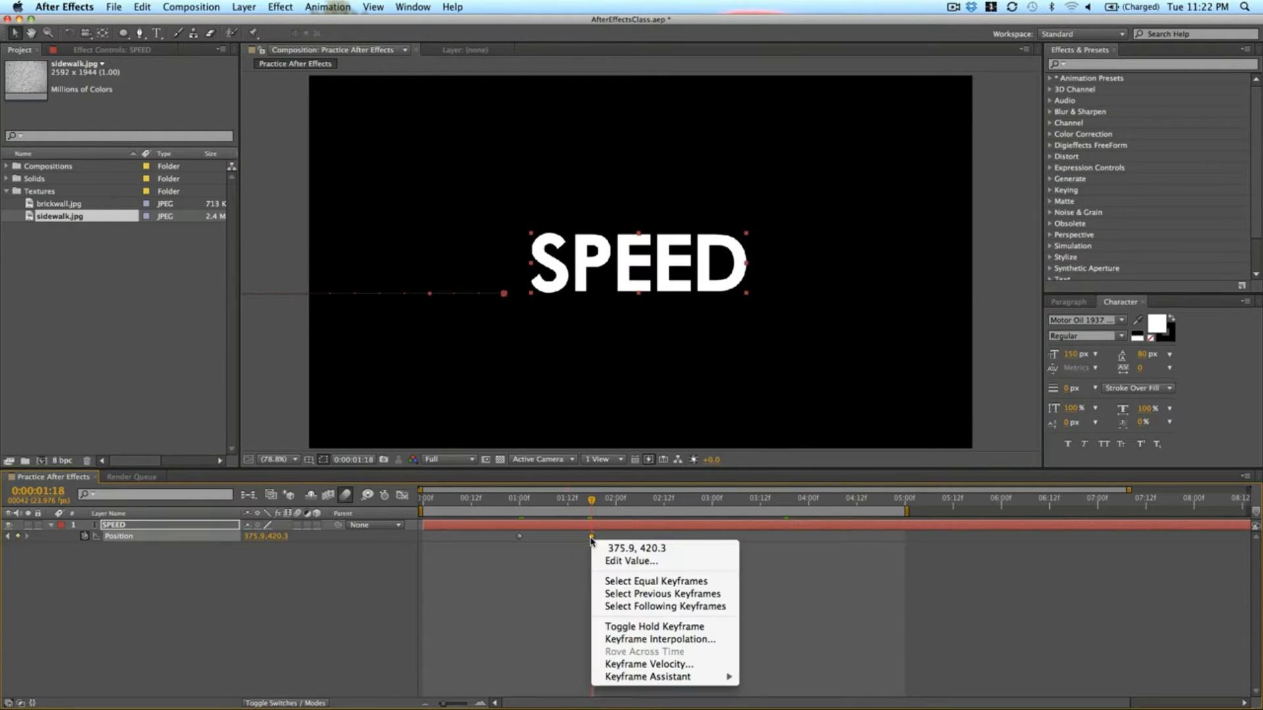
mouse_move(627, 678)
mouse_move(684, 684)
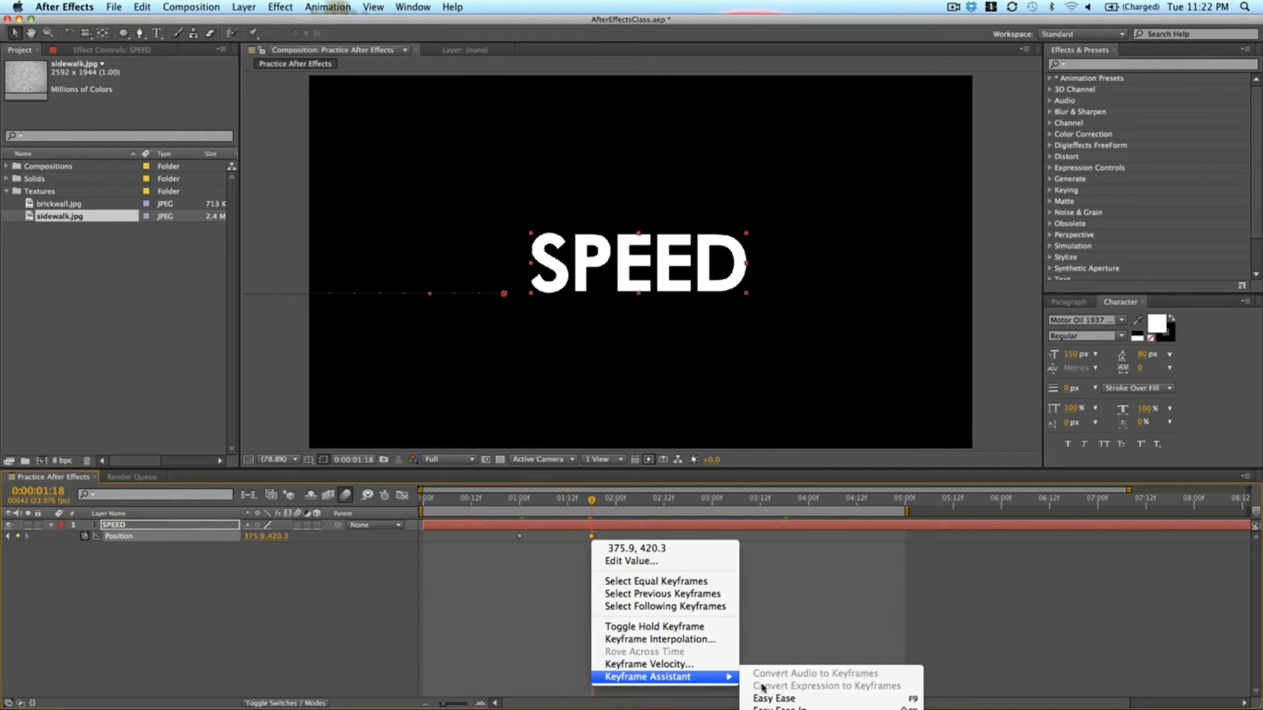
click(799, 700)
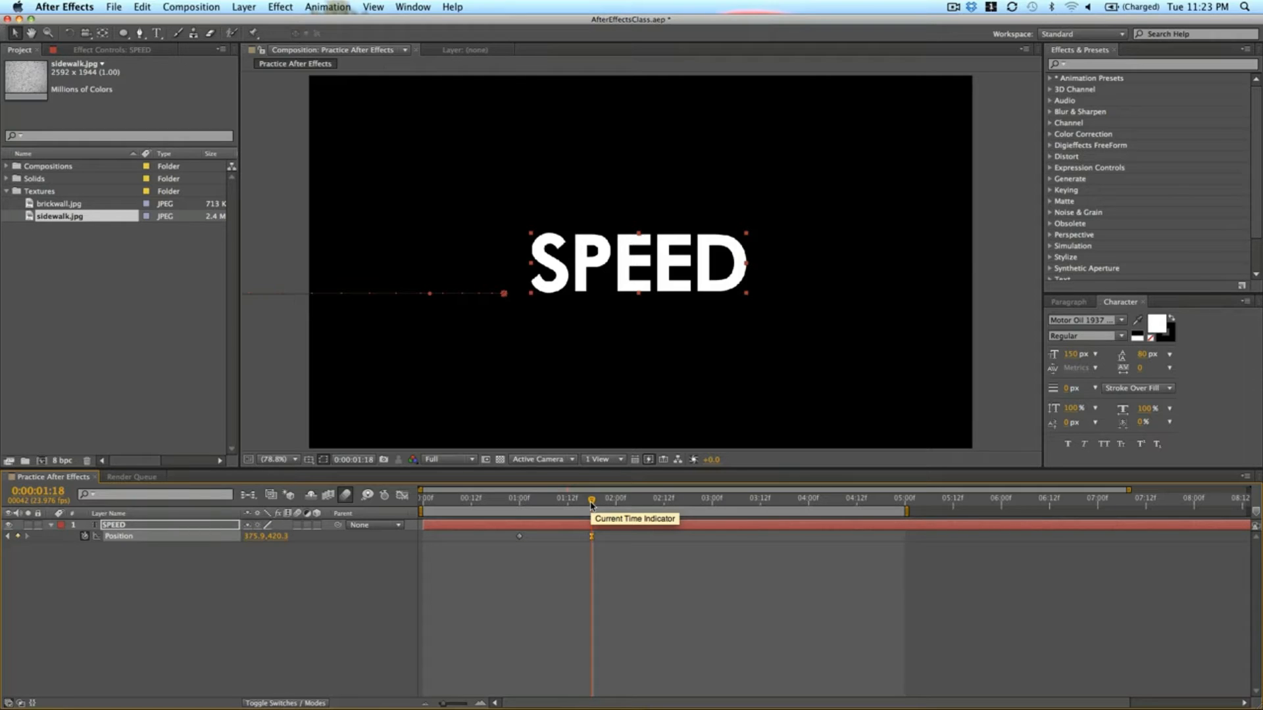
Scrub through SPEED's eased slide-in between 0:00:01:00 and 0:00:02:00, and preview the animation.
click(519, 501)
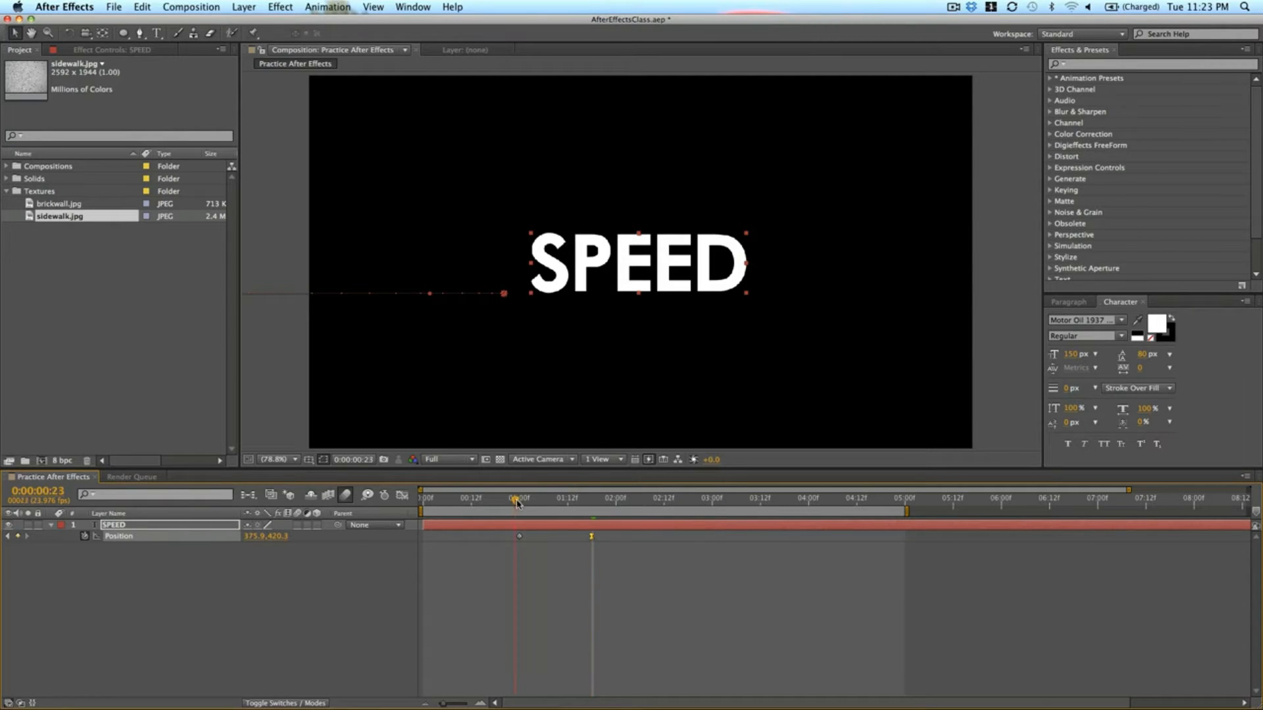
drag(519, 503, 592, 505)
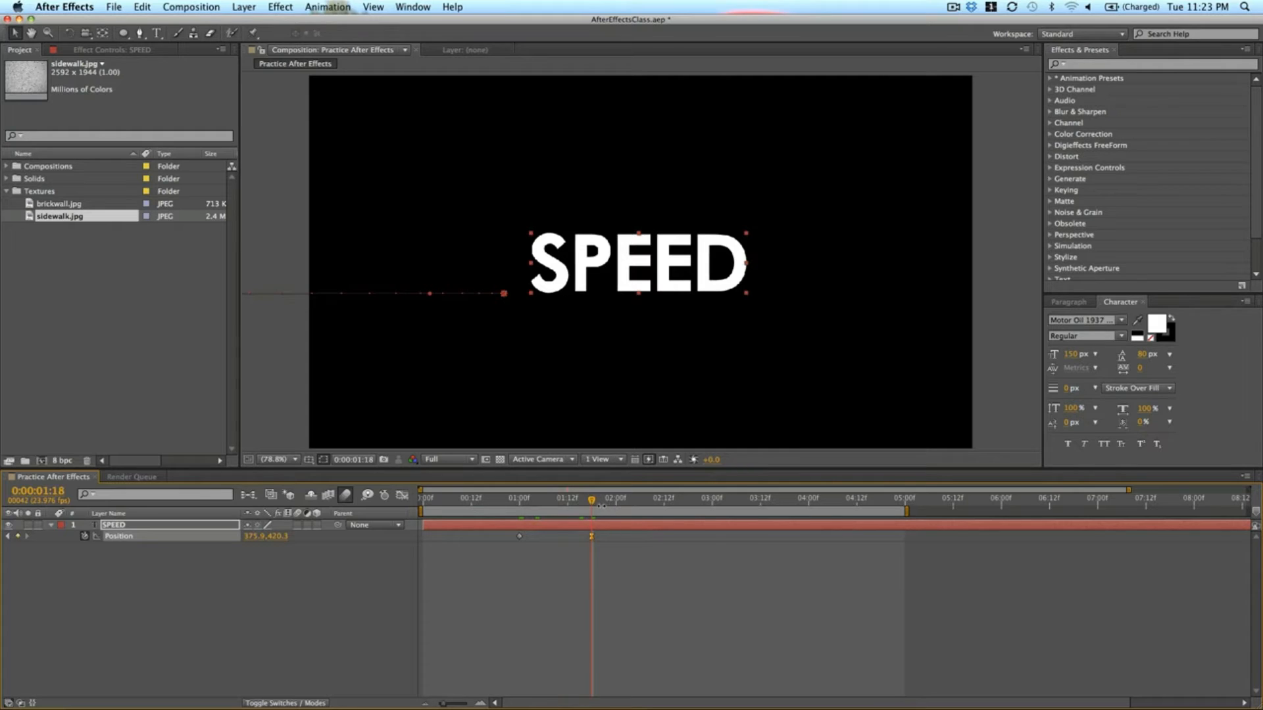
drag(592, 503, 616, 501)
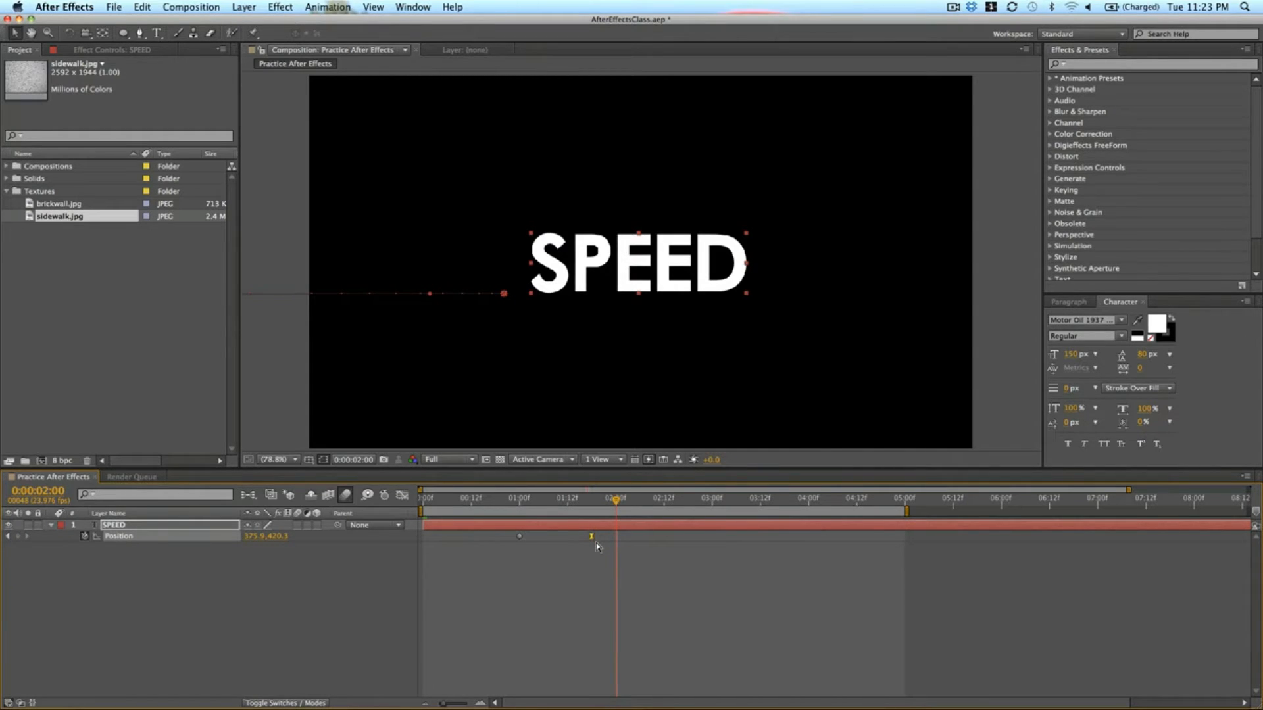
key(space)
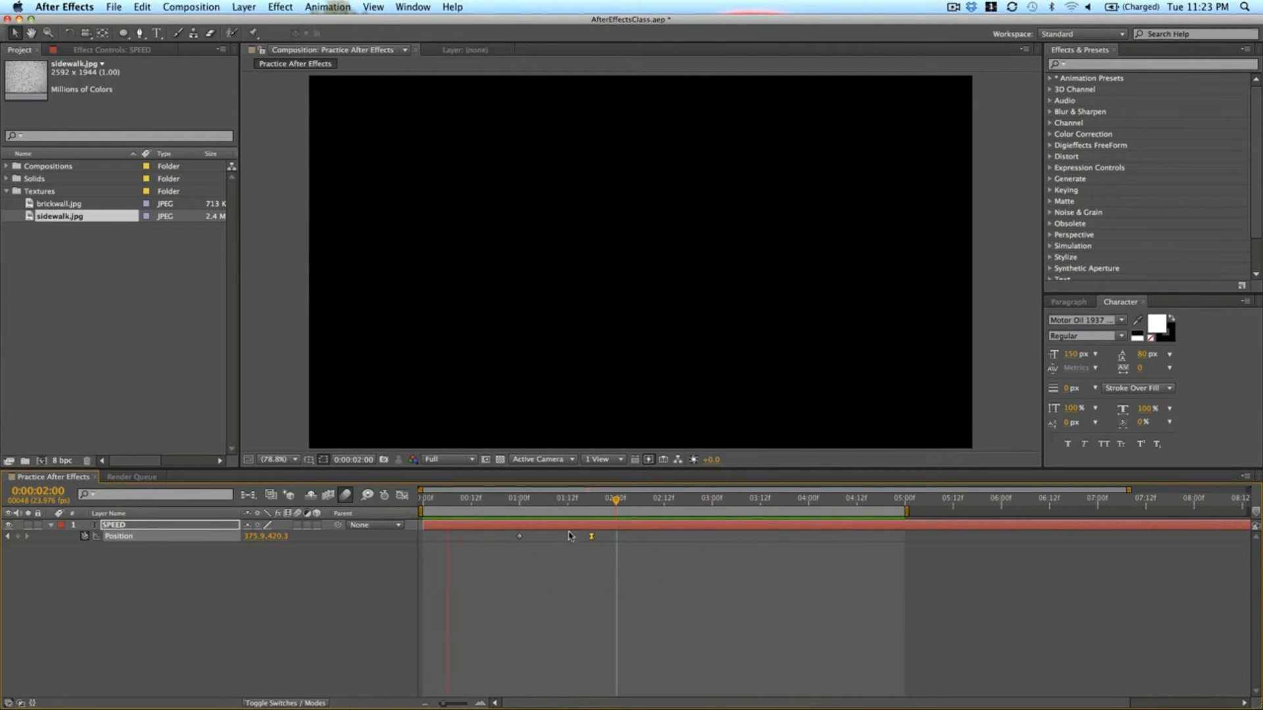
Move SPEED's second position keyframe to 0:00:01:11 and enable motion blur on the layer, previewing the faster slide-in.
drag(592, 536, 562, 540)
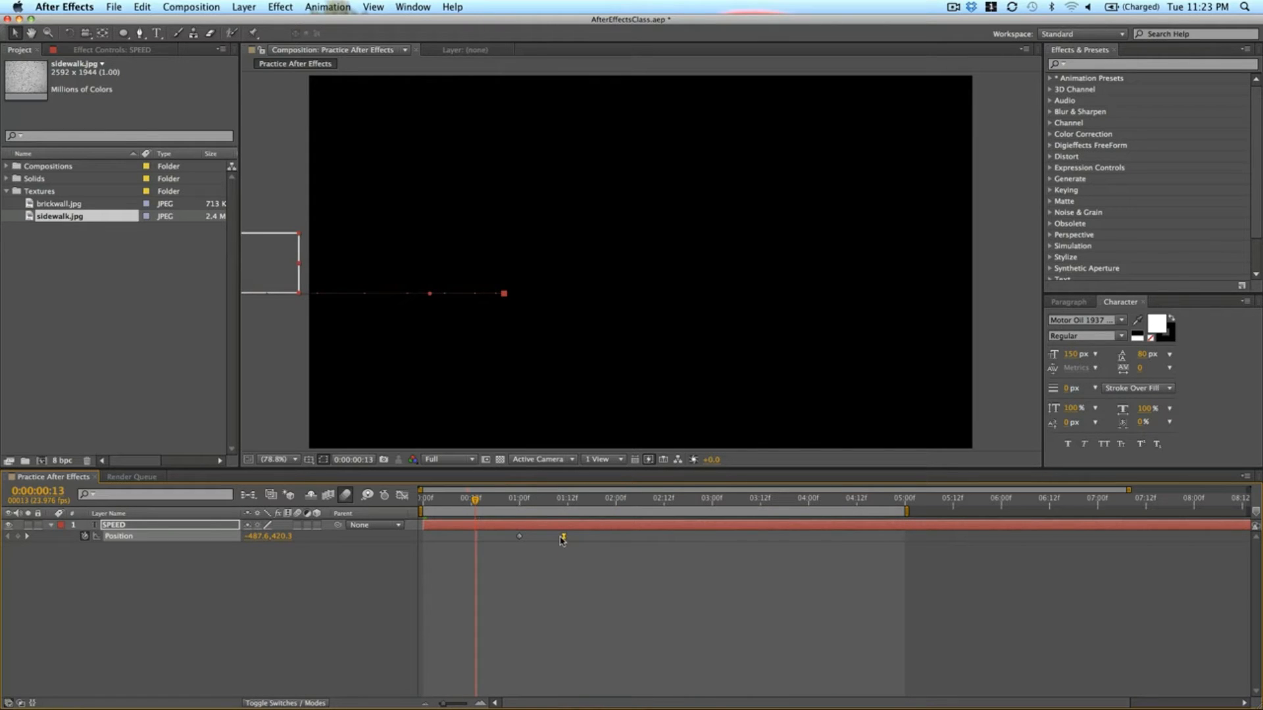
key(space)
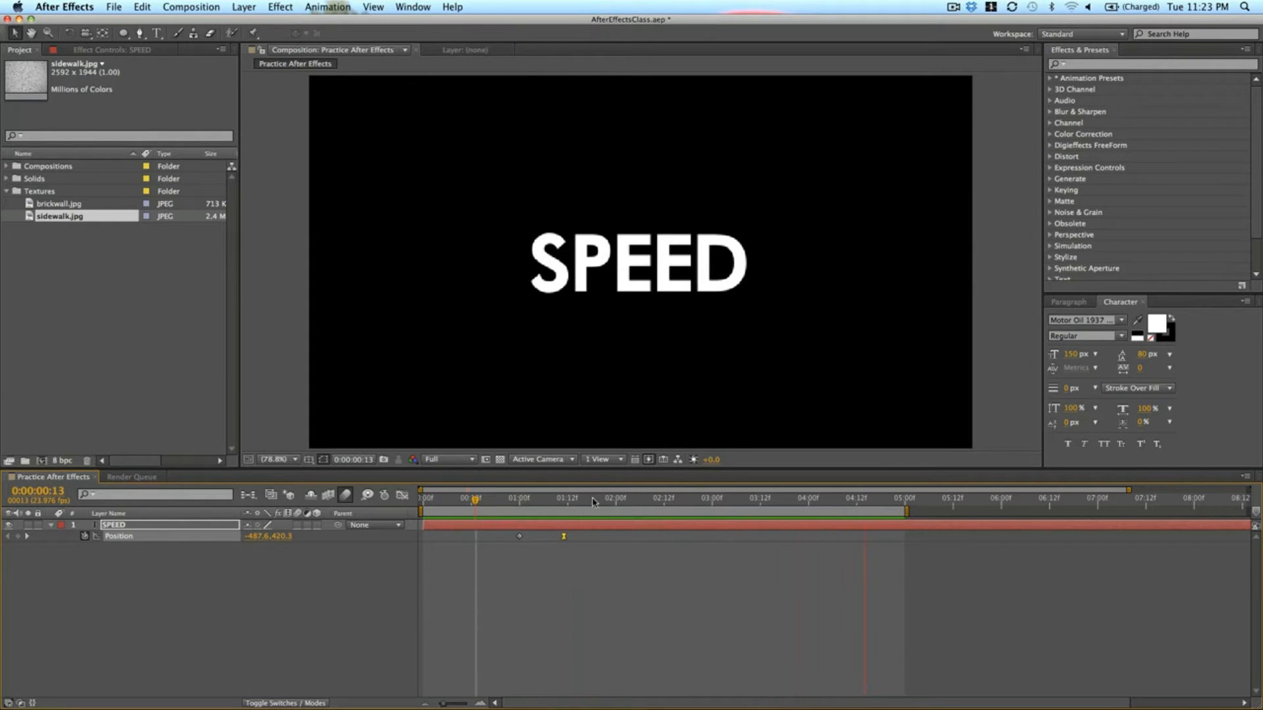
key(space)
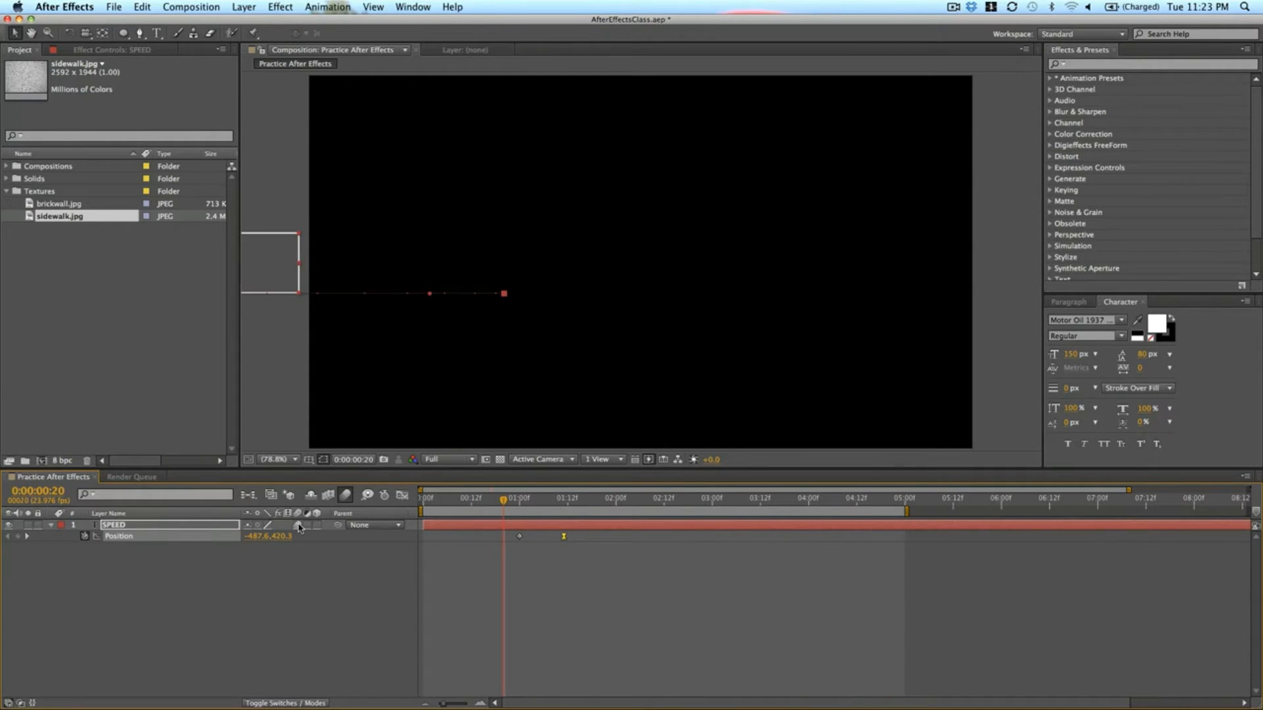
key(space)
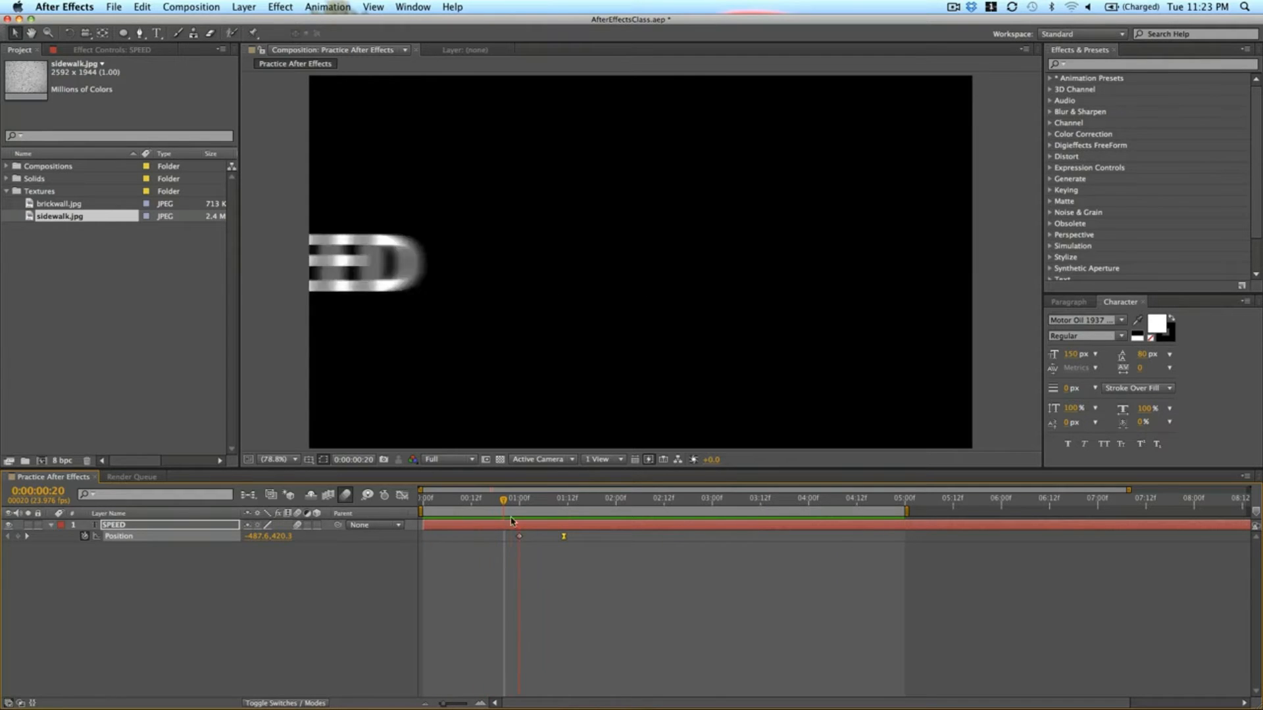
key(space)
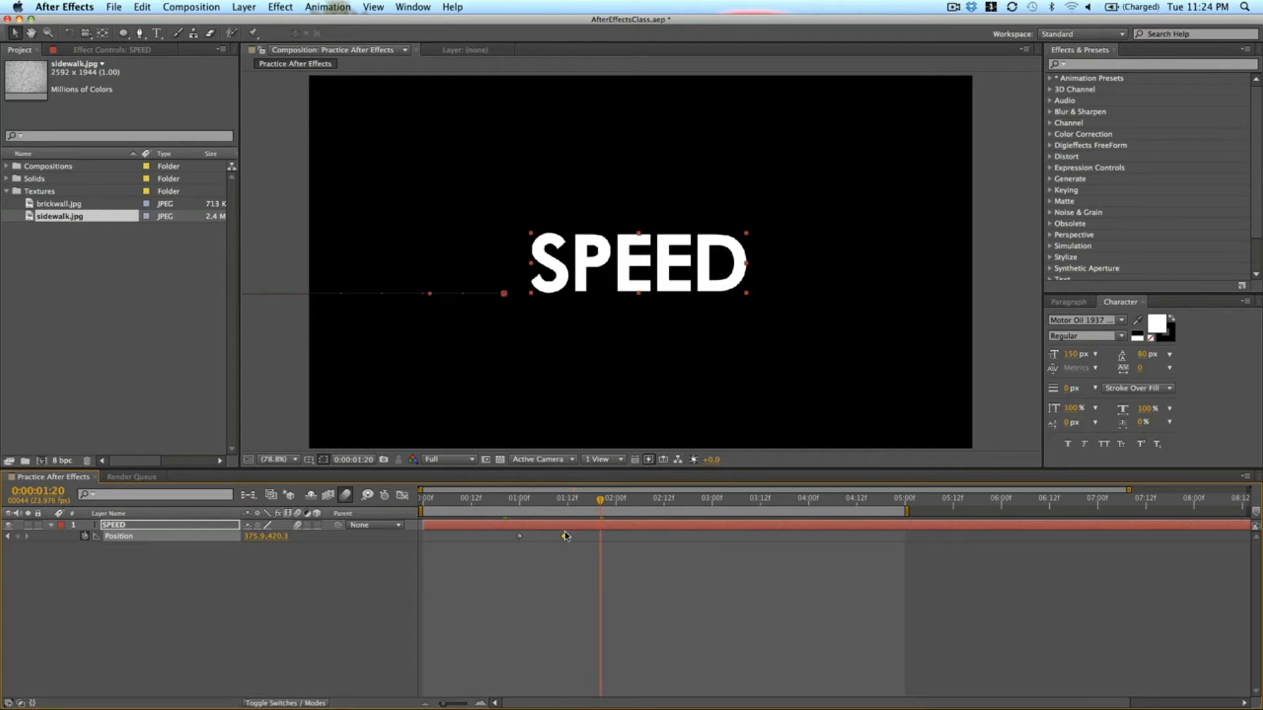
Preview SPEED's slide-in with a linear keyframe at 0:00:01:11, and again with Easy Ease applied to it.
key(KP_0)
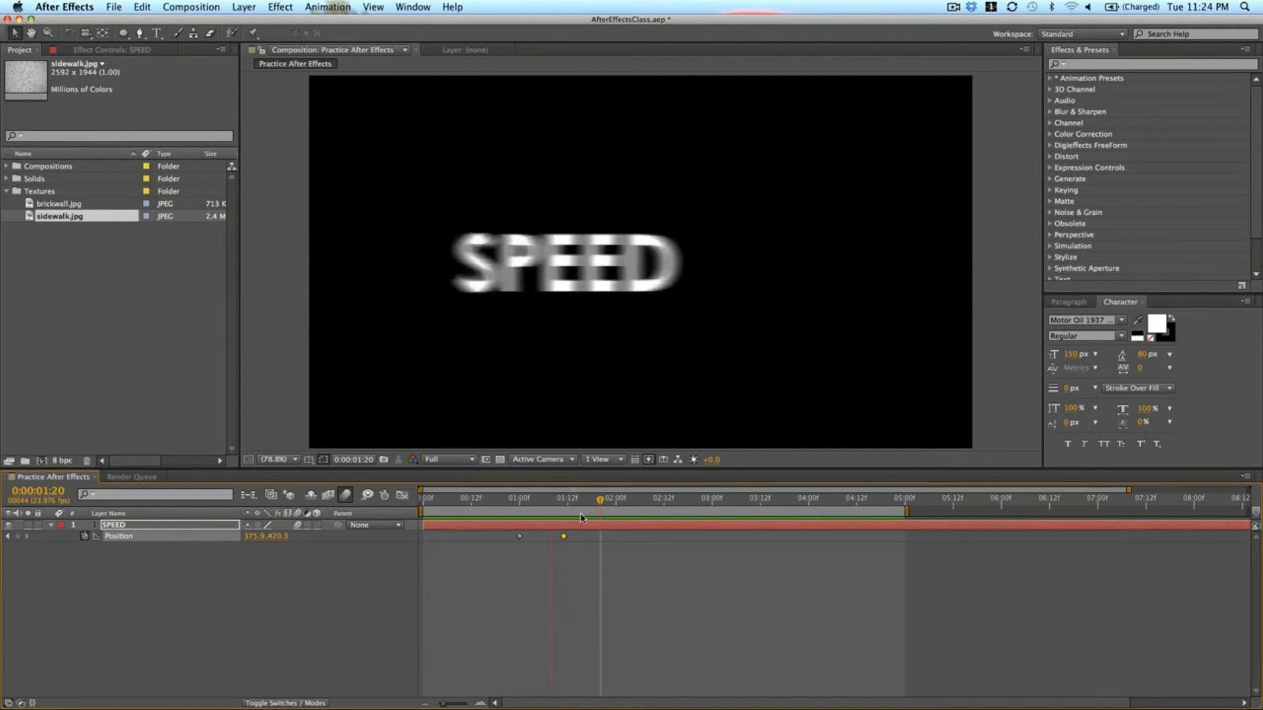
key(F9)
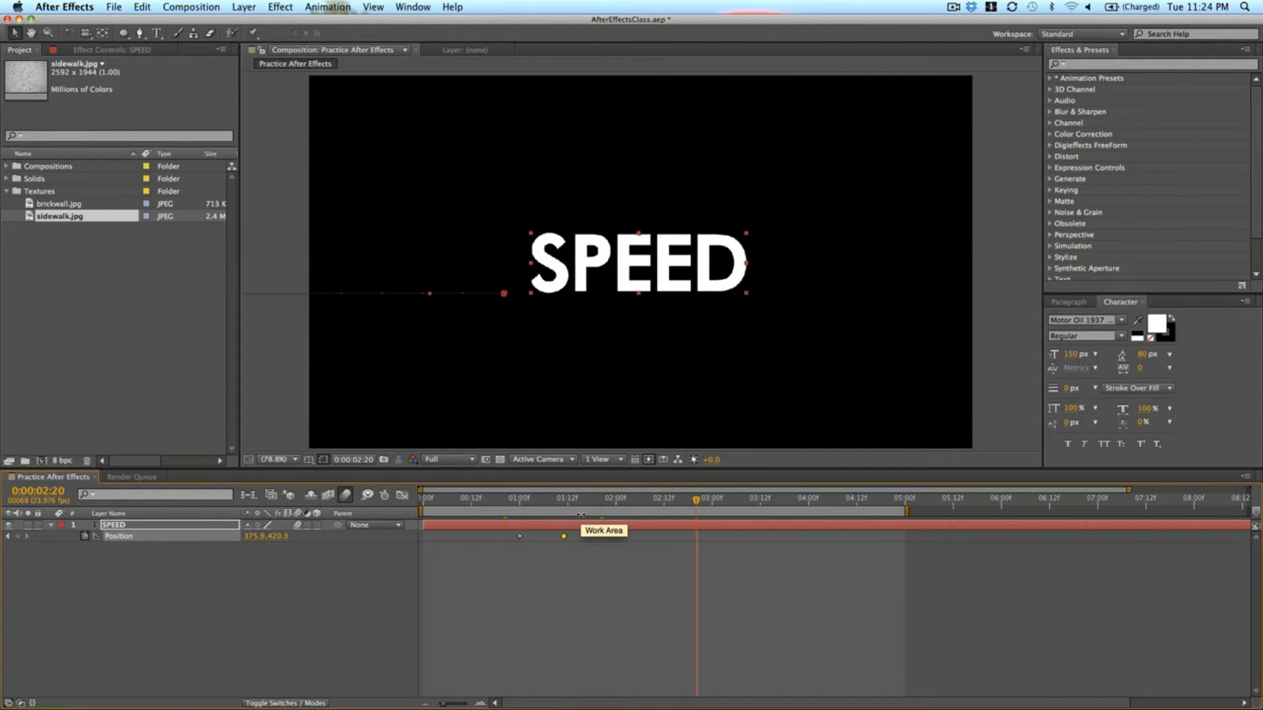
key(KP_0)
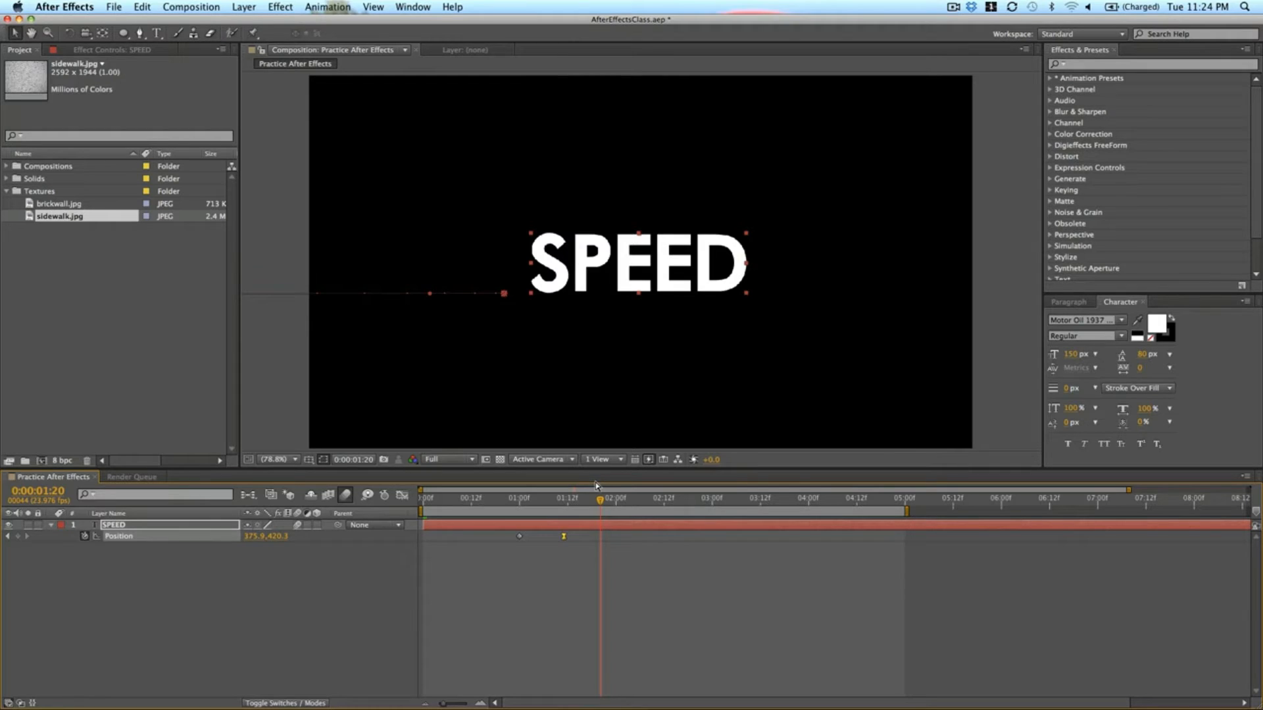
key(KP_0)
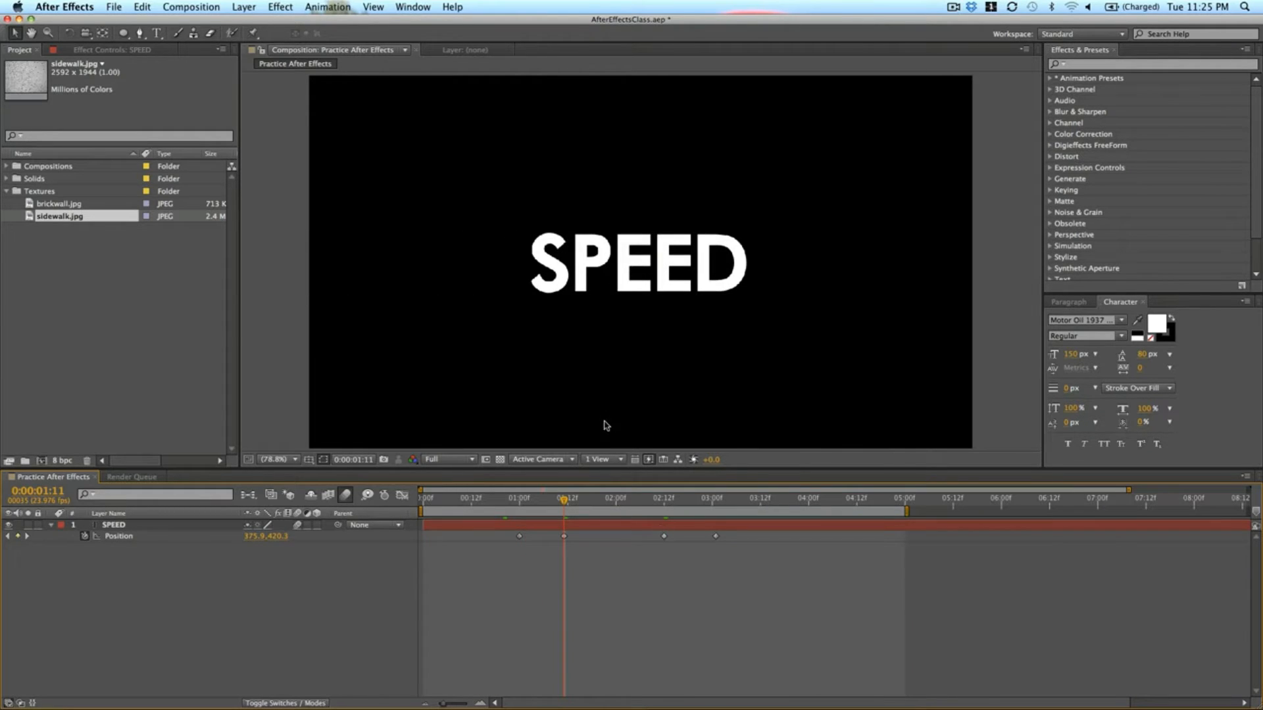
drag(476, 501, 652, 501)
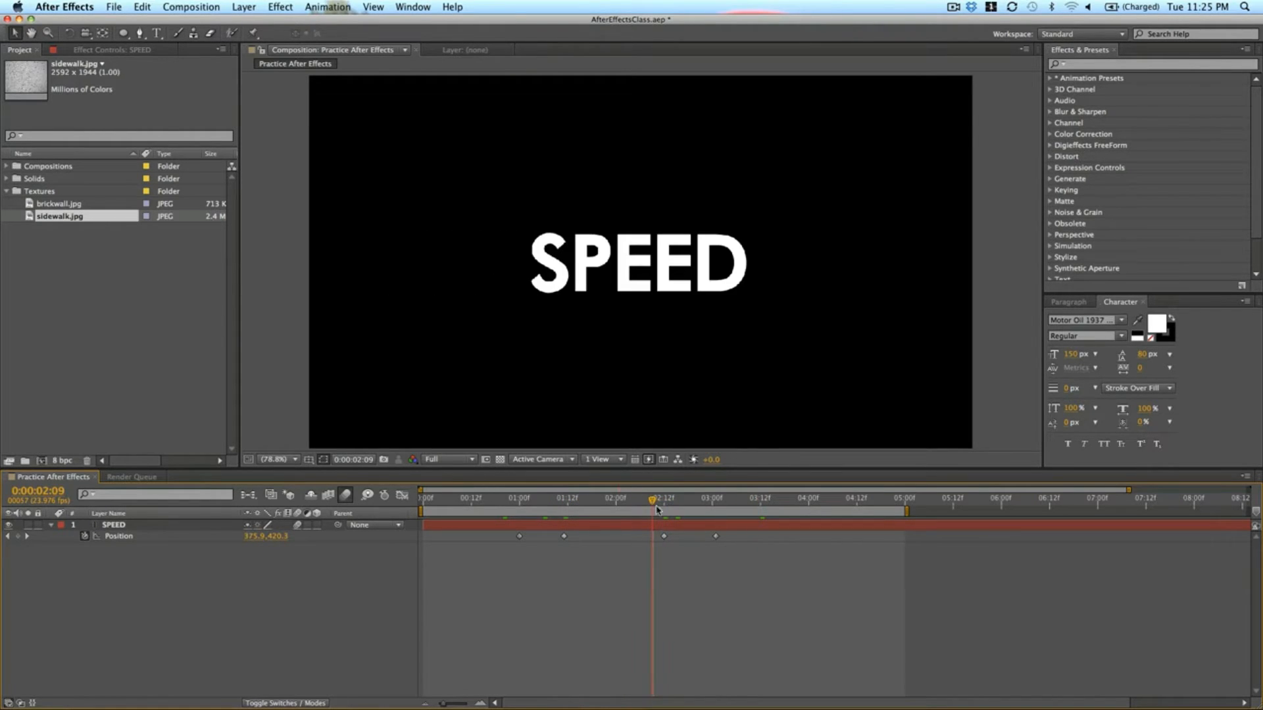
right_click(664, 537)
mouse_move(702, 683)
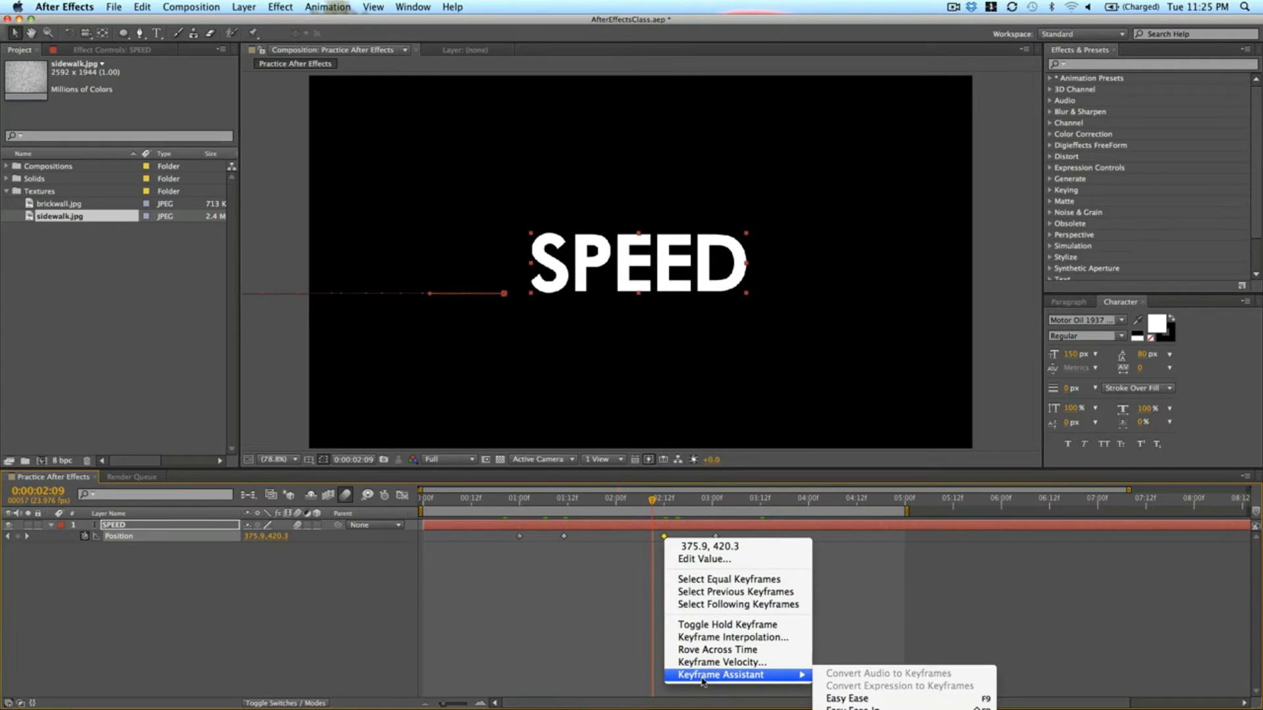
click(589, 514)
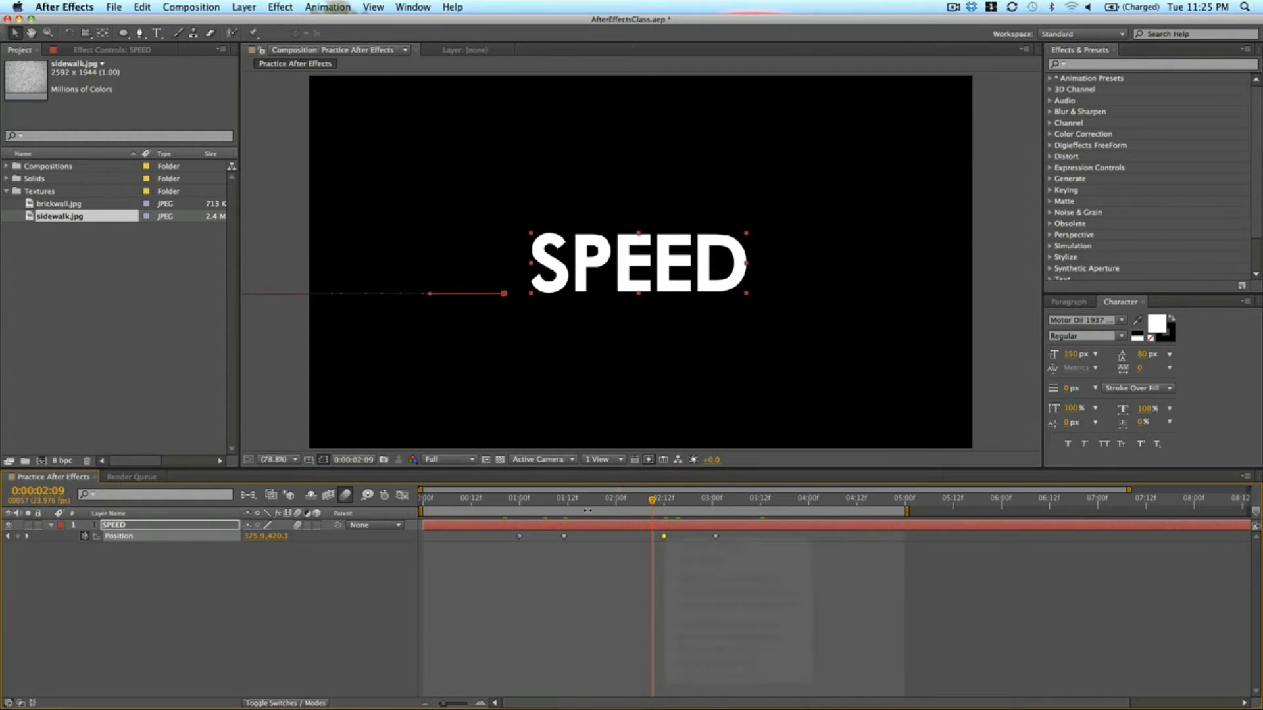
click(564, 504)
double_click(564, 536)
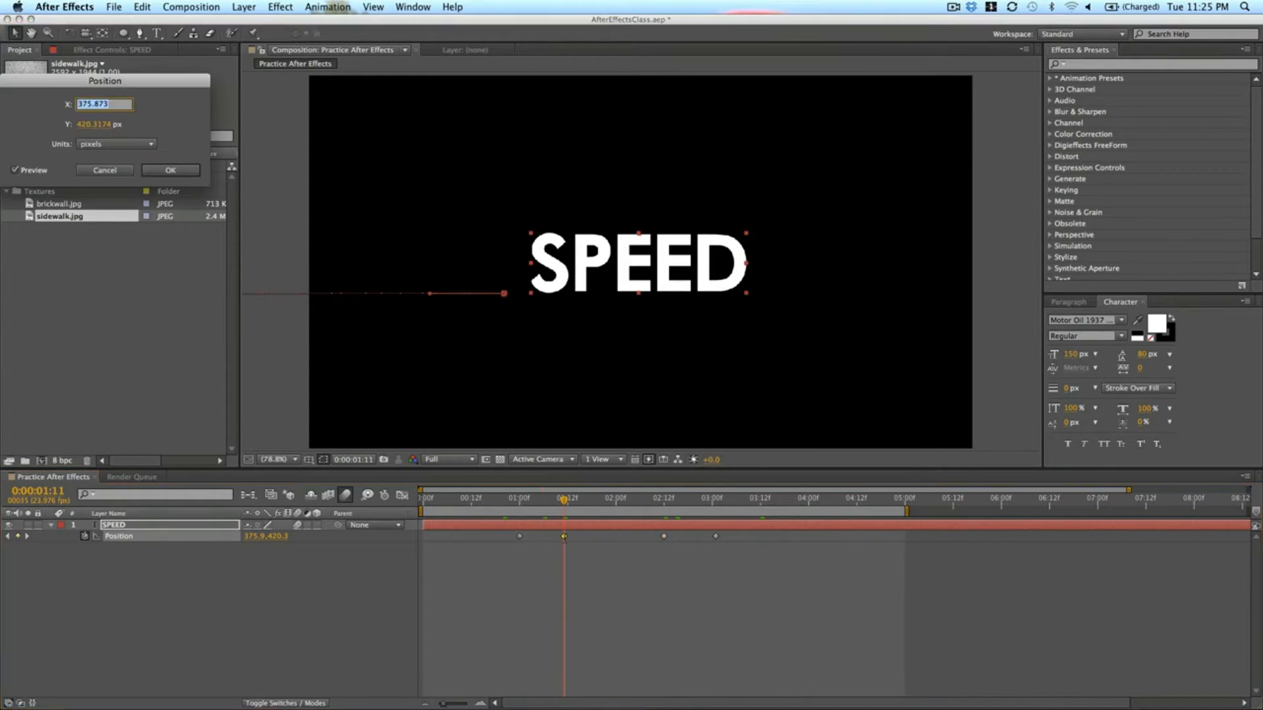
click(111, 171)
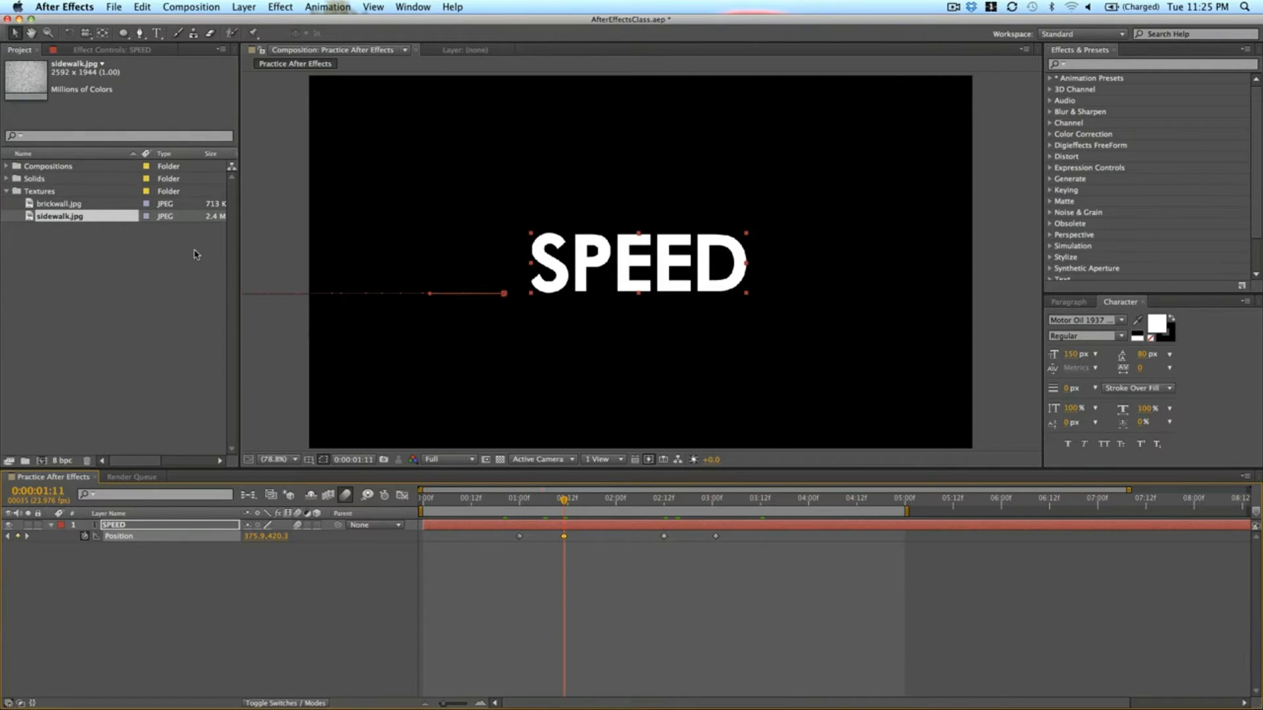
Apply Easy Ease In to the SPEED layer's position keyframe at 0:00:01:11.
right_click(564, 536)
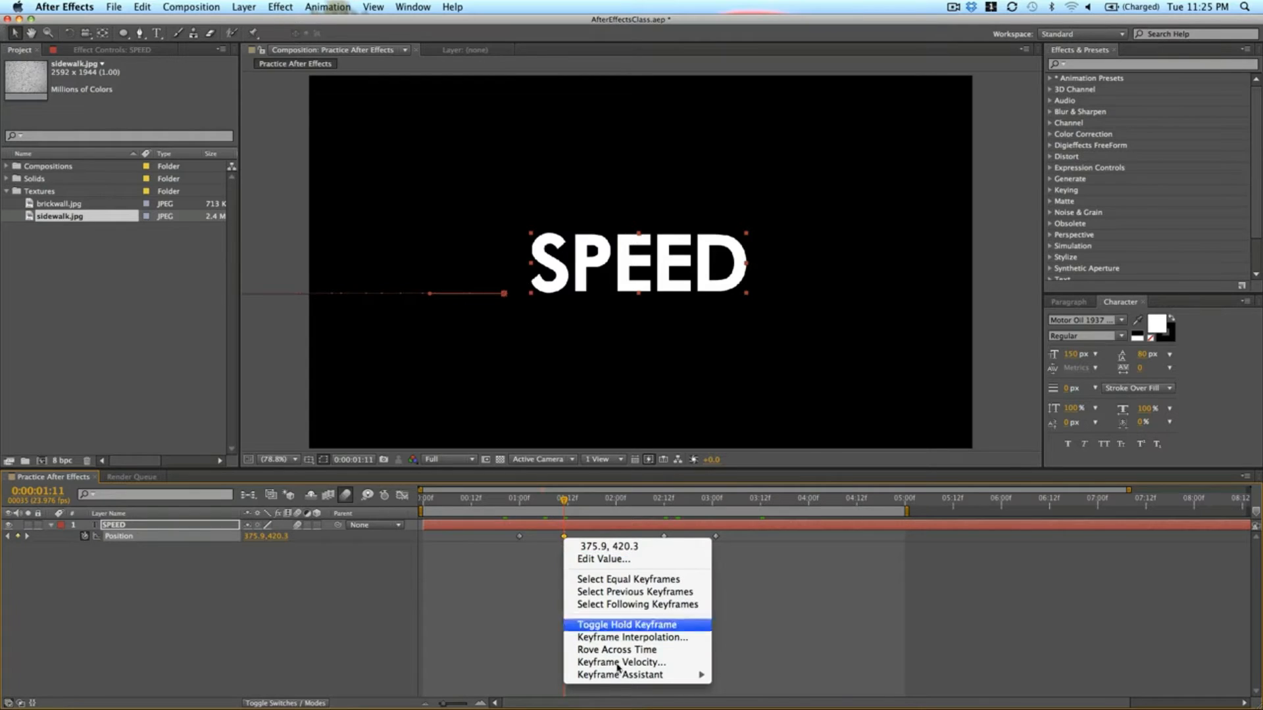
mouse_move(643, 675)
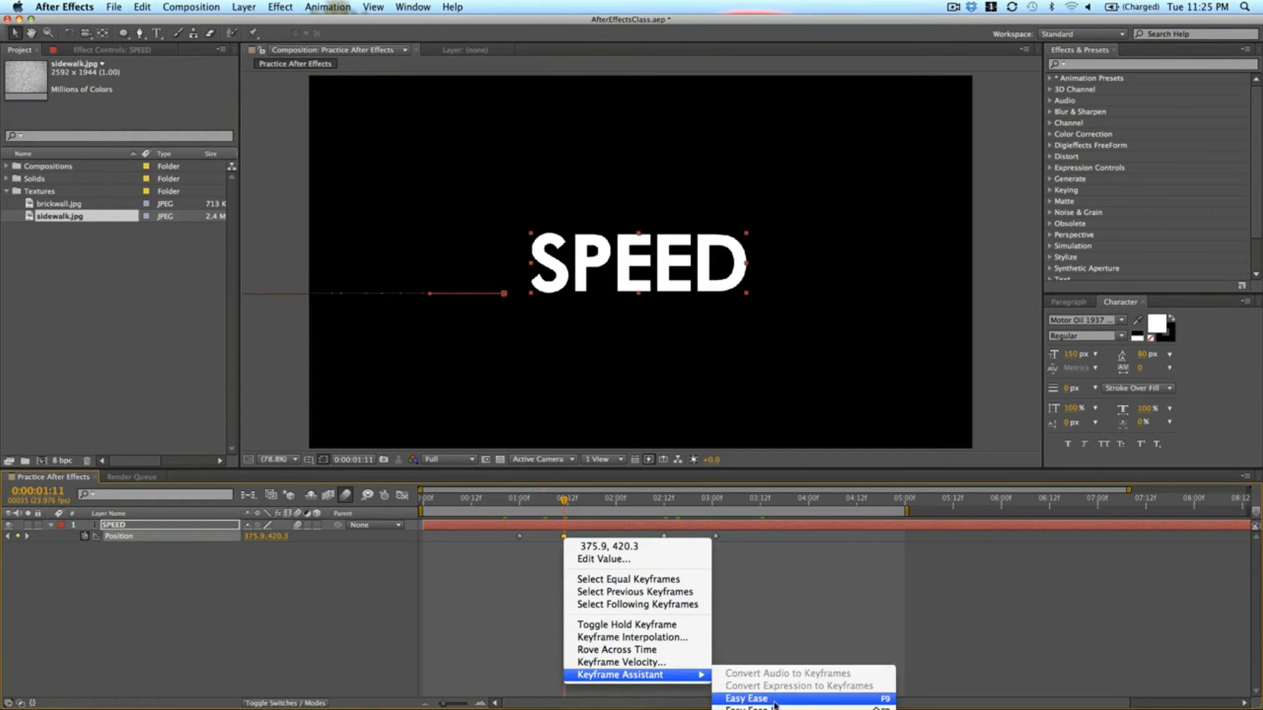
click(746, 699)
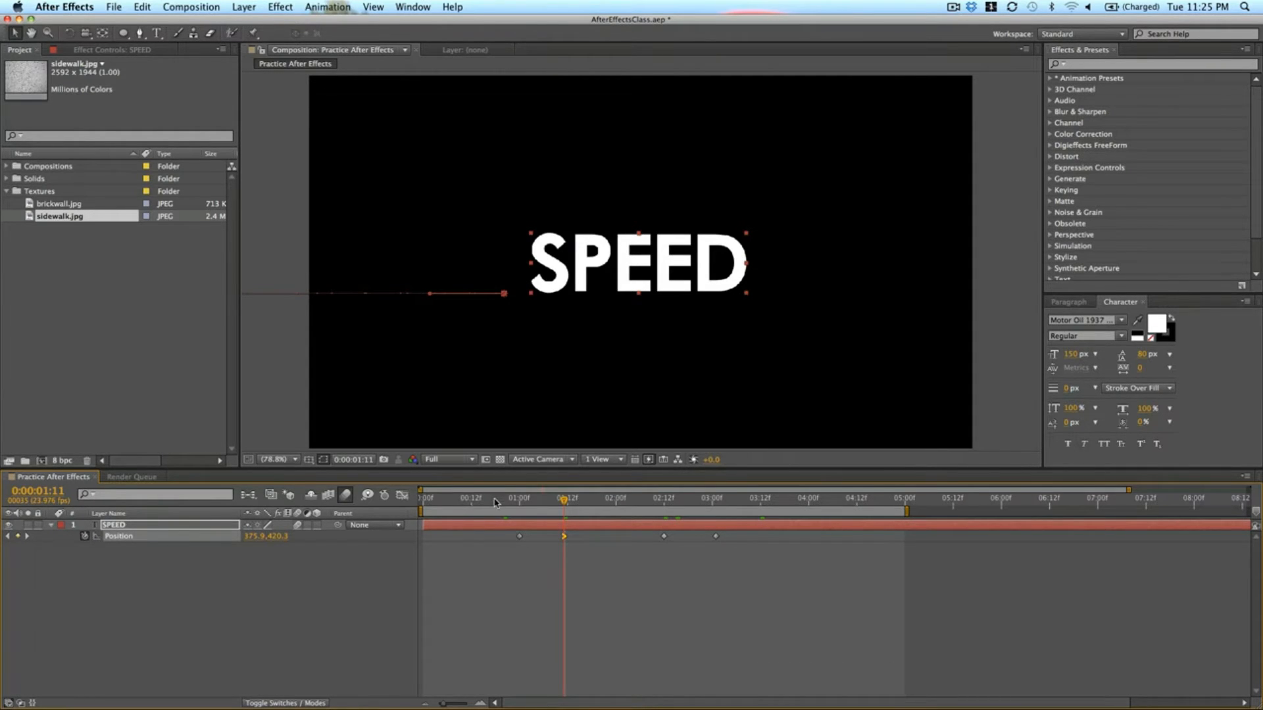
Scrub to 0:00:02:12 and apply Easy Ease Out to SPEED's position keyframe there.
click(524, 501)
drag(538, 508, 664, 513)
click(562, 502)
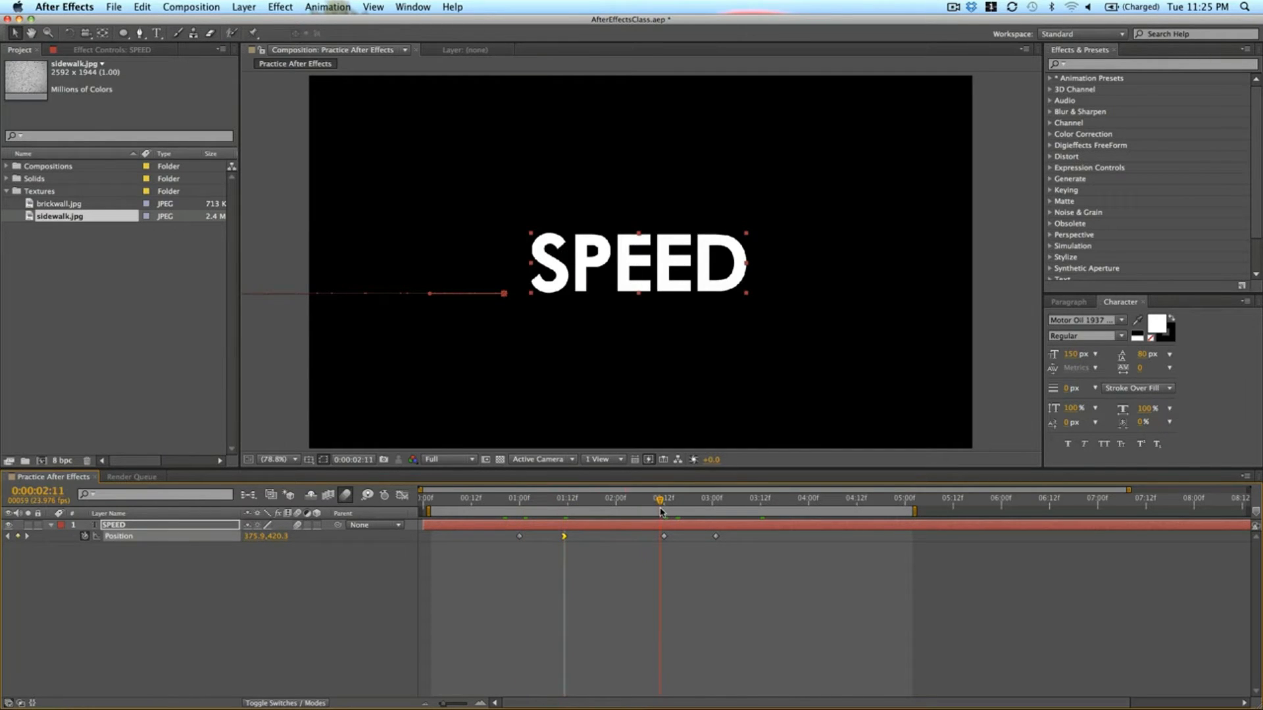
right_click(664, 536)
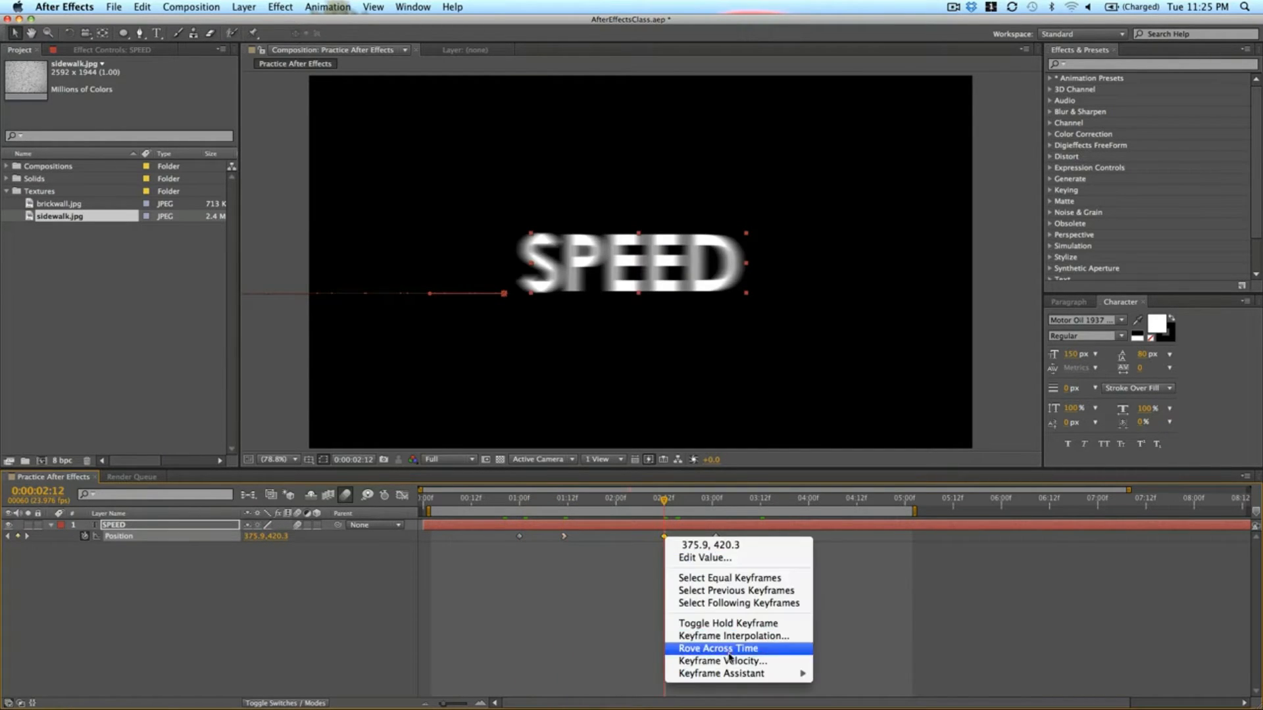
mouse_move(730, 674)
click(847, 698)
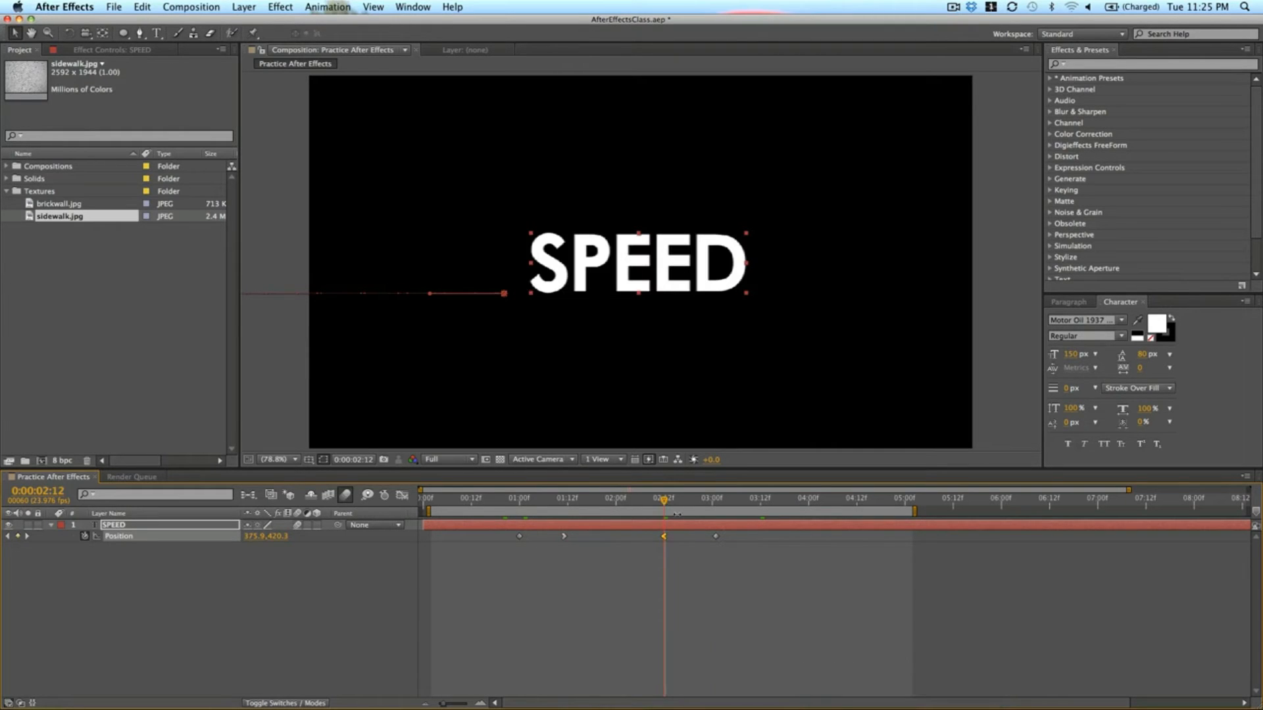
Preview SPEED easing in and back out of the frame, and move the playhead to 0:00:03:12.
drag(664, 500, 697, 505)
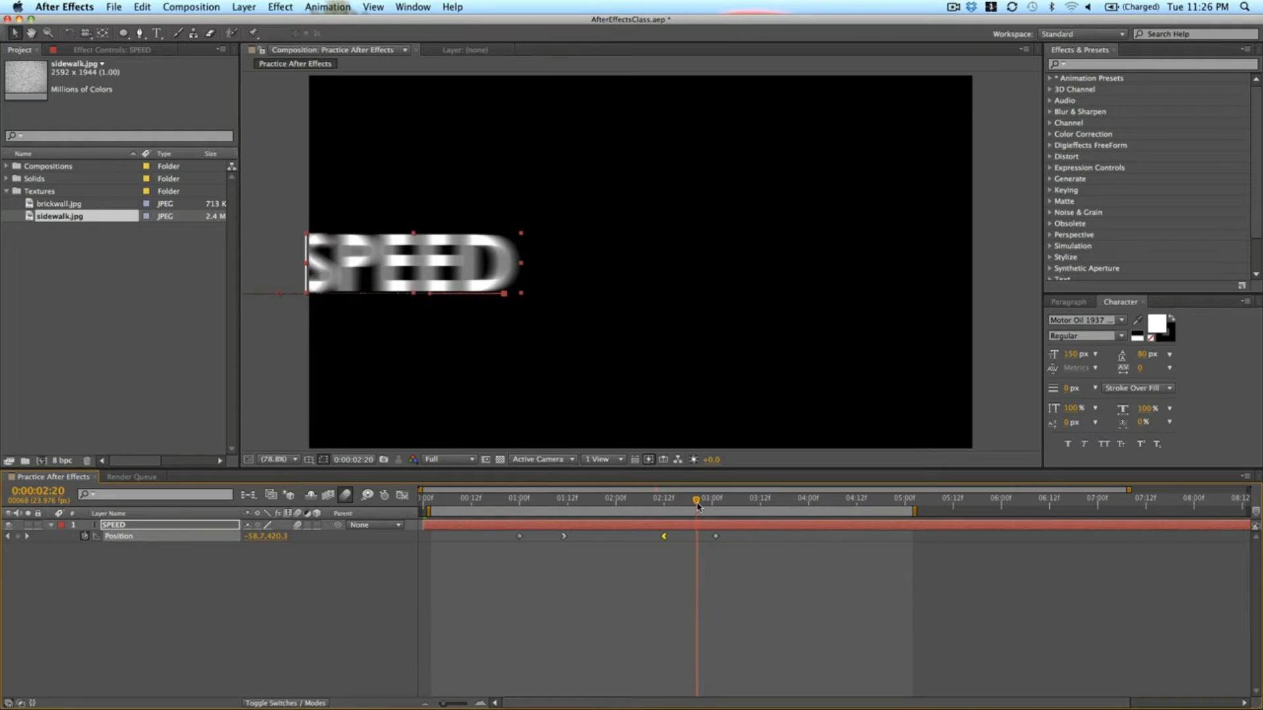
key(KP_0)
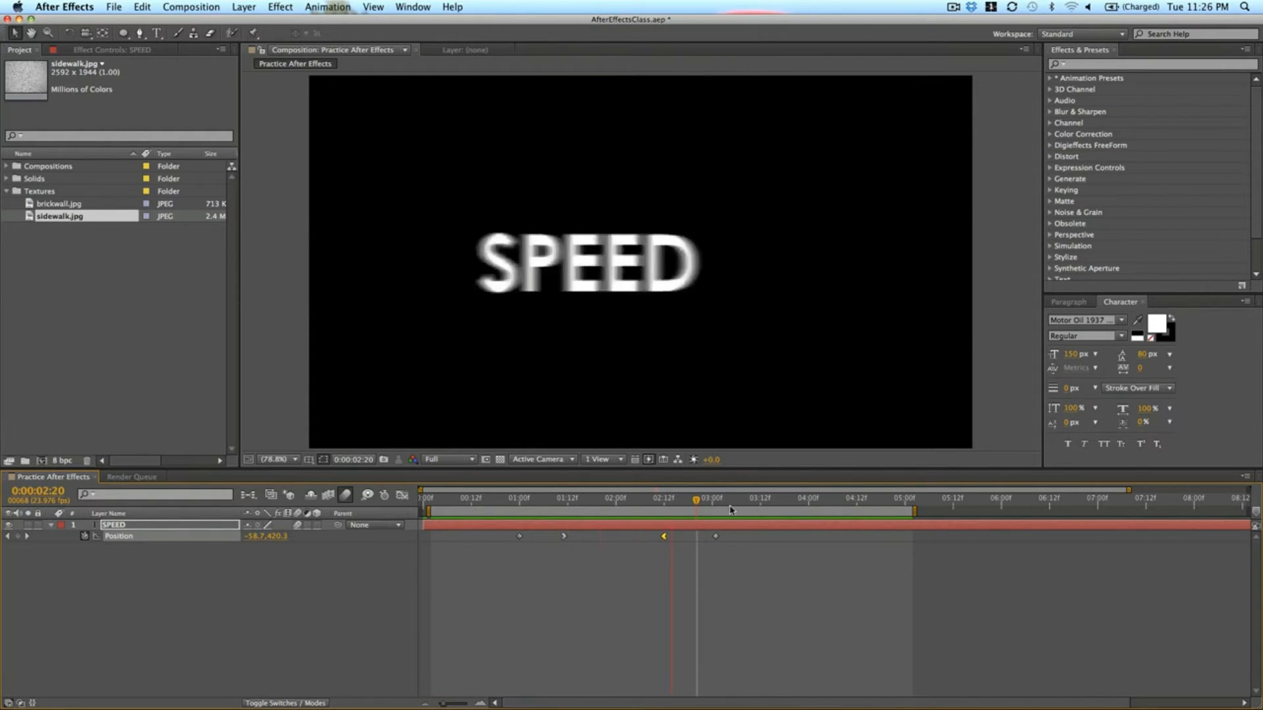
click(761, 500)
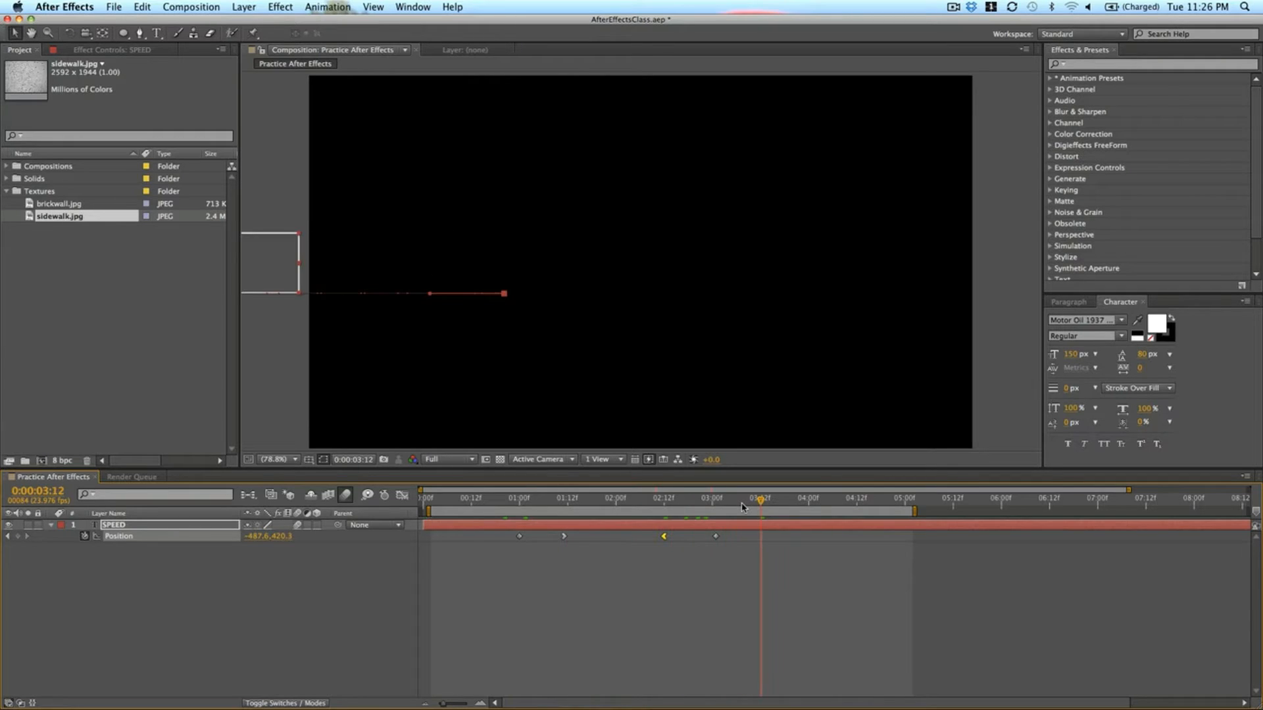
Apply Easy Ease to SPEED's two middle position keyframes, at 0:00:02:12 and at 0:00:01:11.
right_click(664, 537)
mouse_move(798, 676)
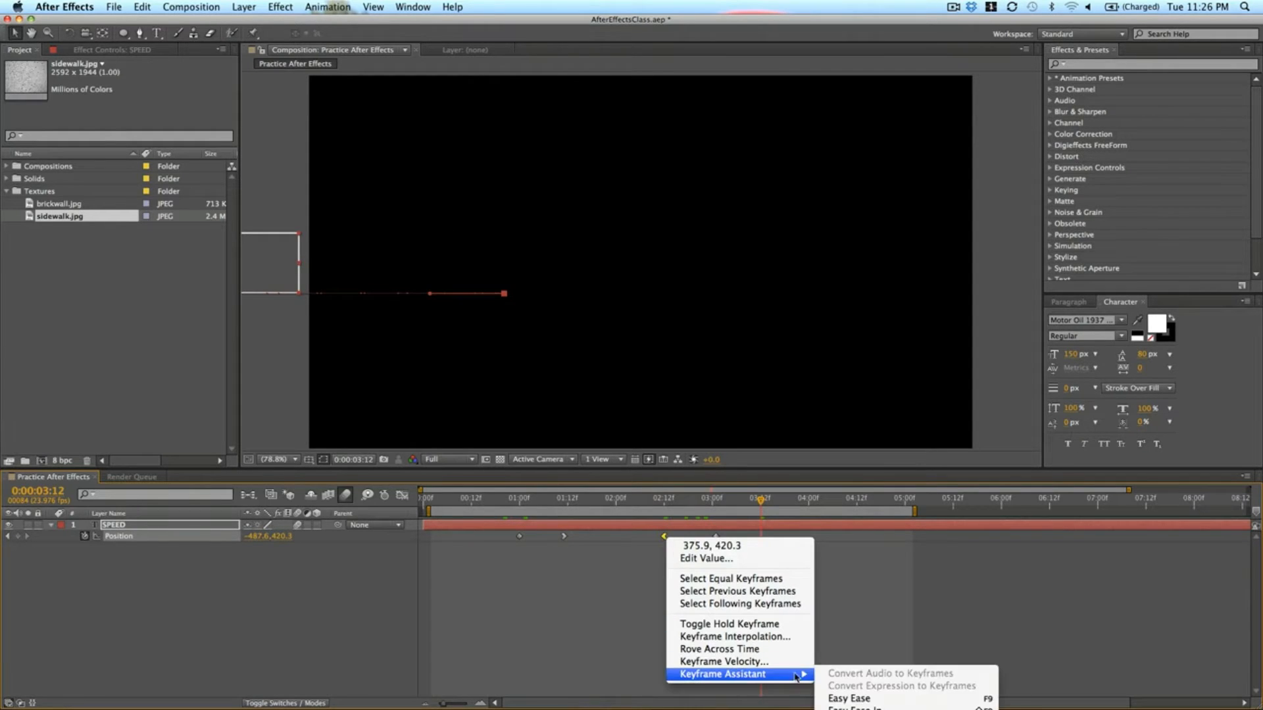
click(867, 692)
right_click(564, 536)
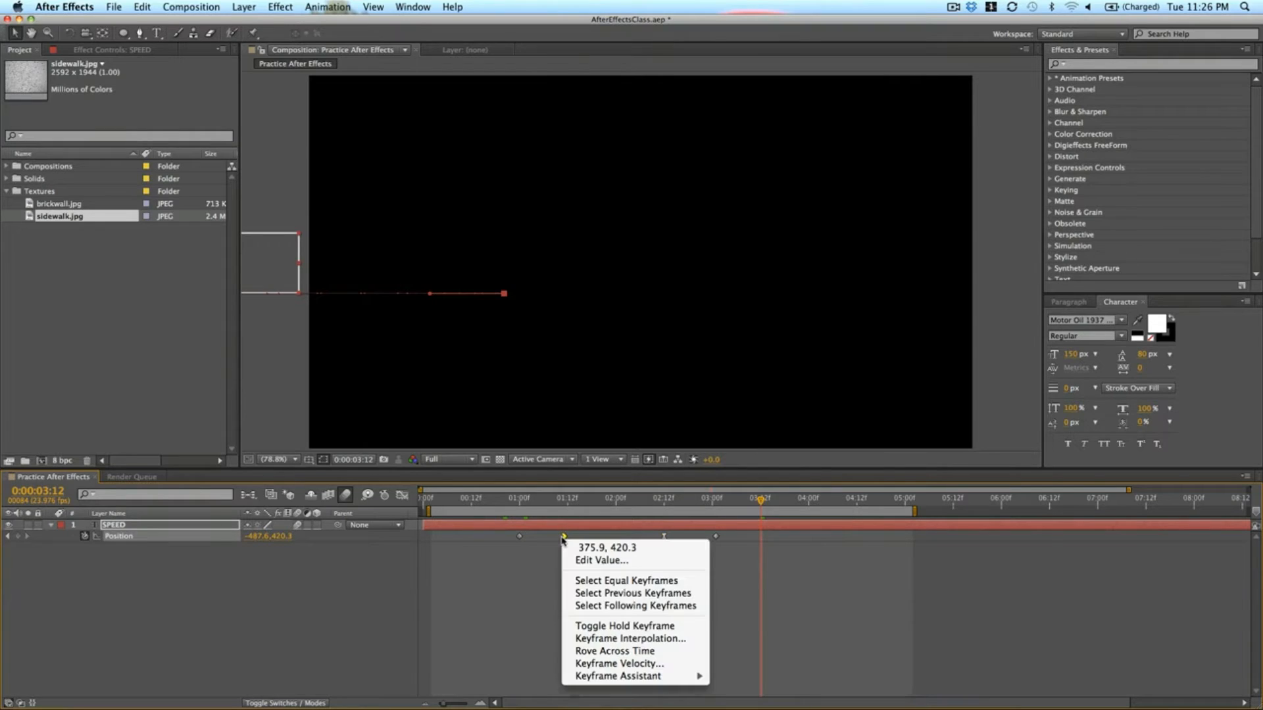
mouse_move(667, 676)
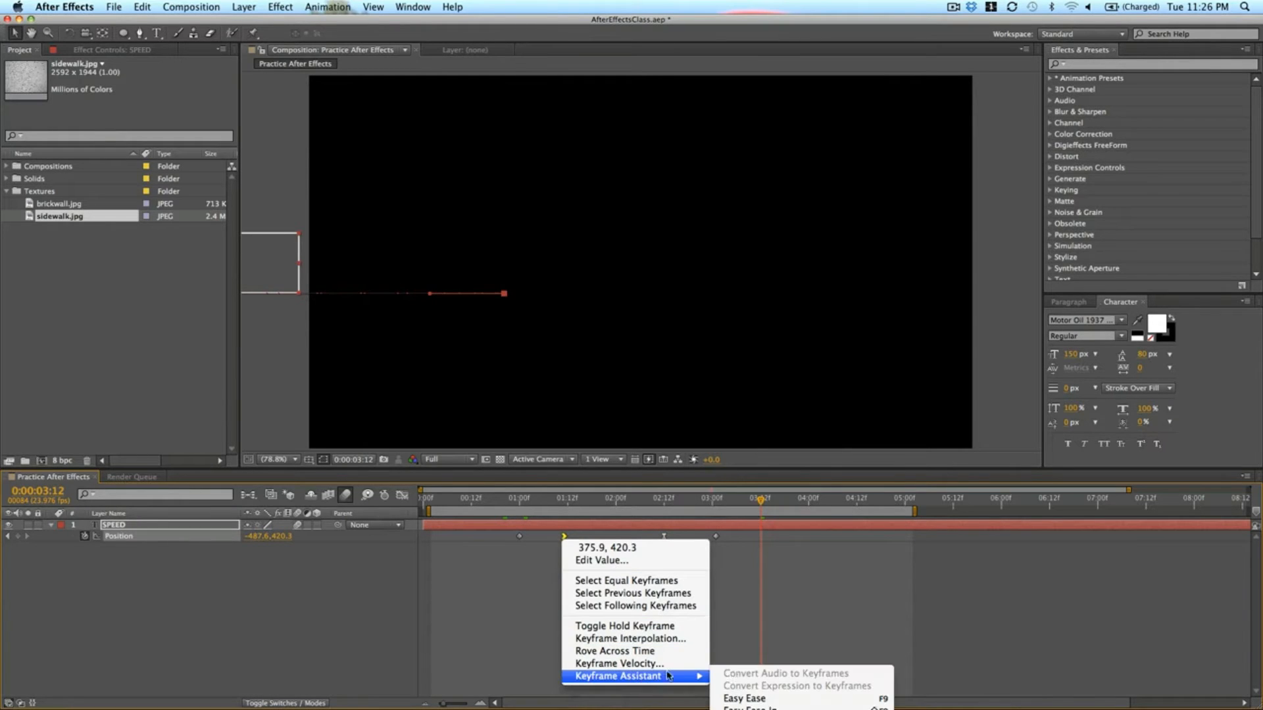
click(757, 697)
Preview SPEED's slide in and out with the Easy Ease keyframes, and move the playhead to 0:00:02:02.
key(space)
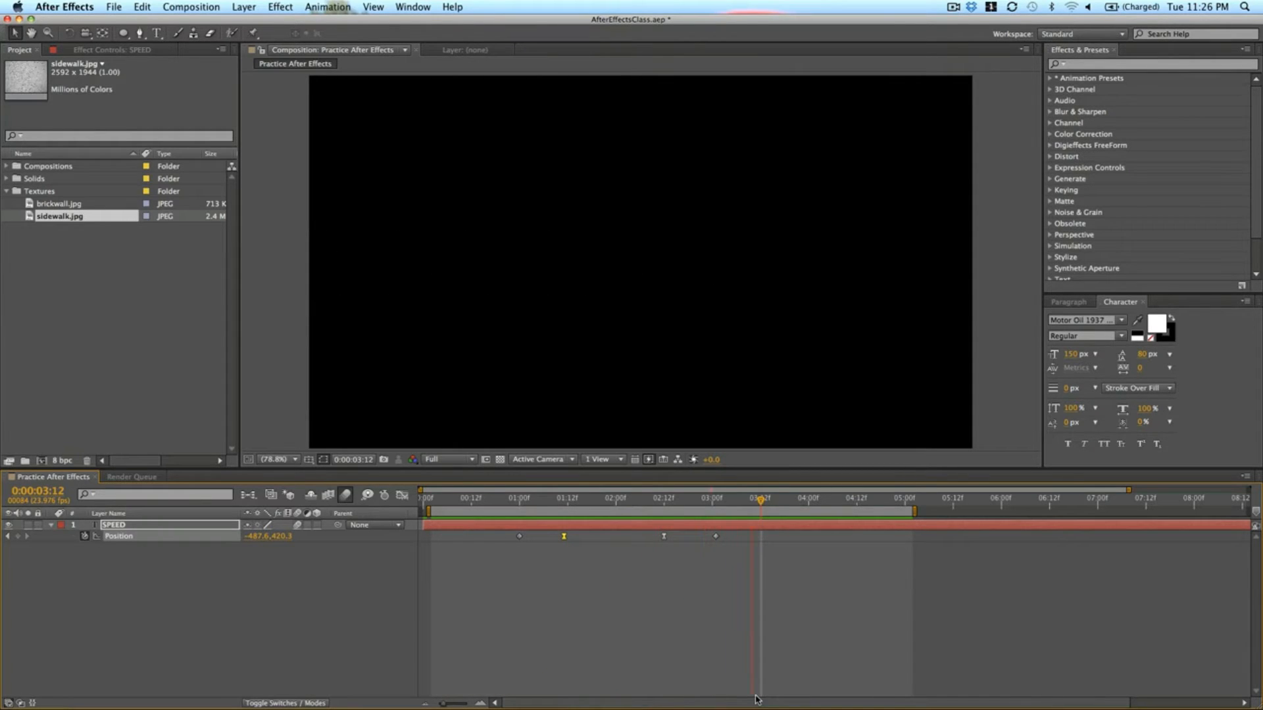
key(space)
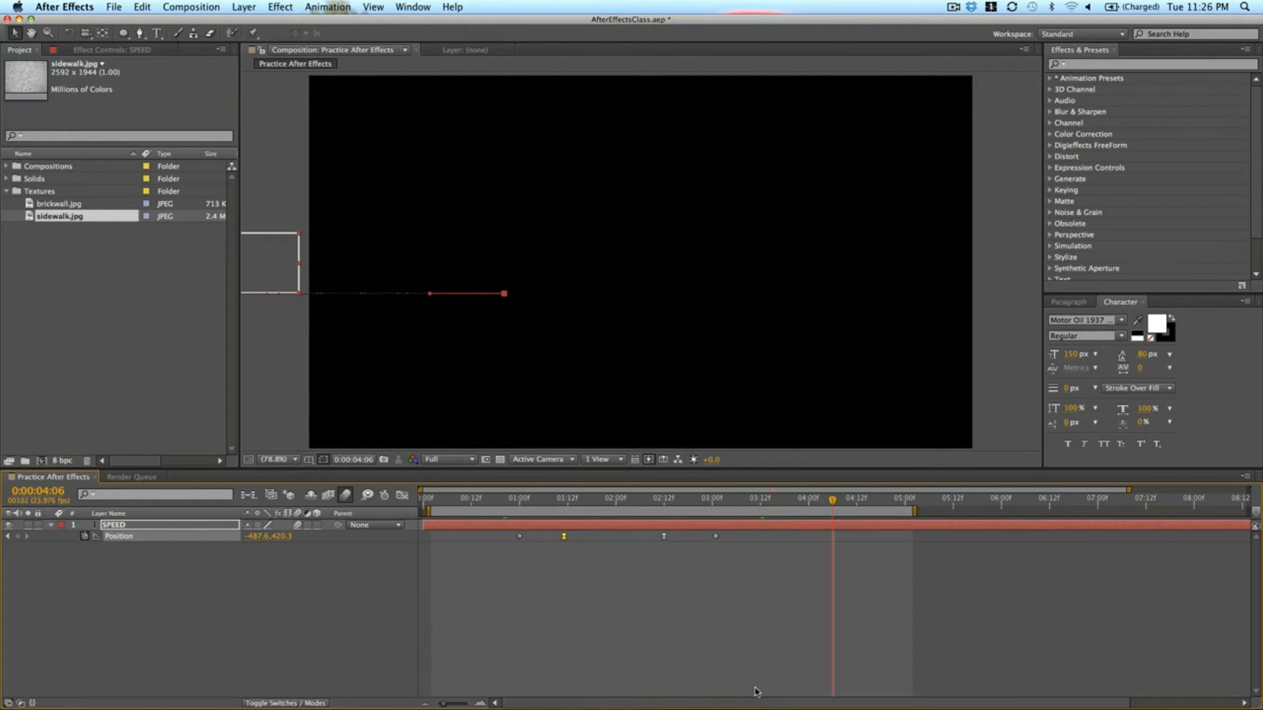
click(626, 501)
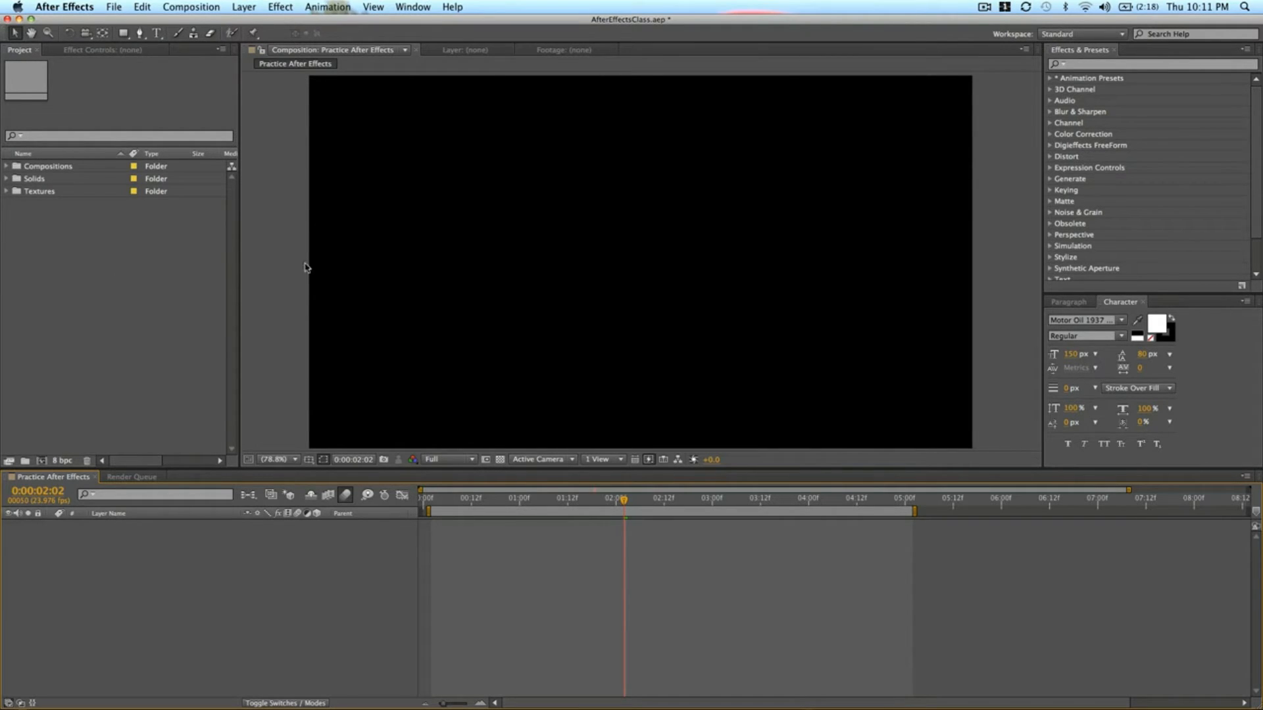
Examine the available shape tools, cycling through the rectangle, rounded rectangle, ellipse, polygon and star variants.
click(122, 34)
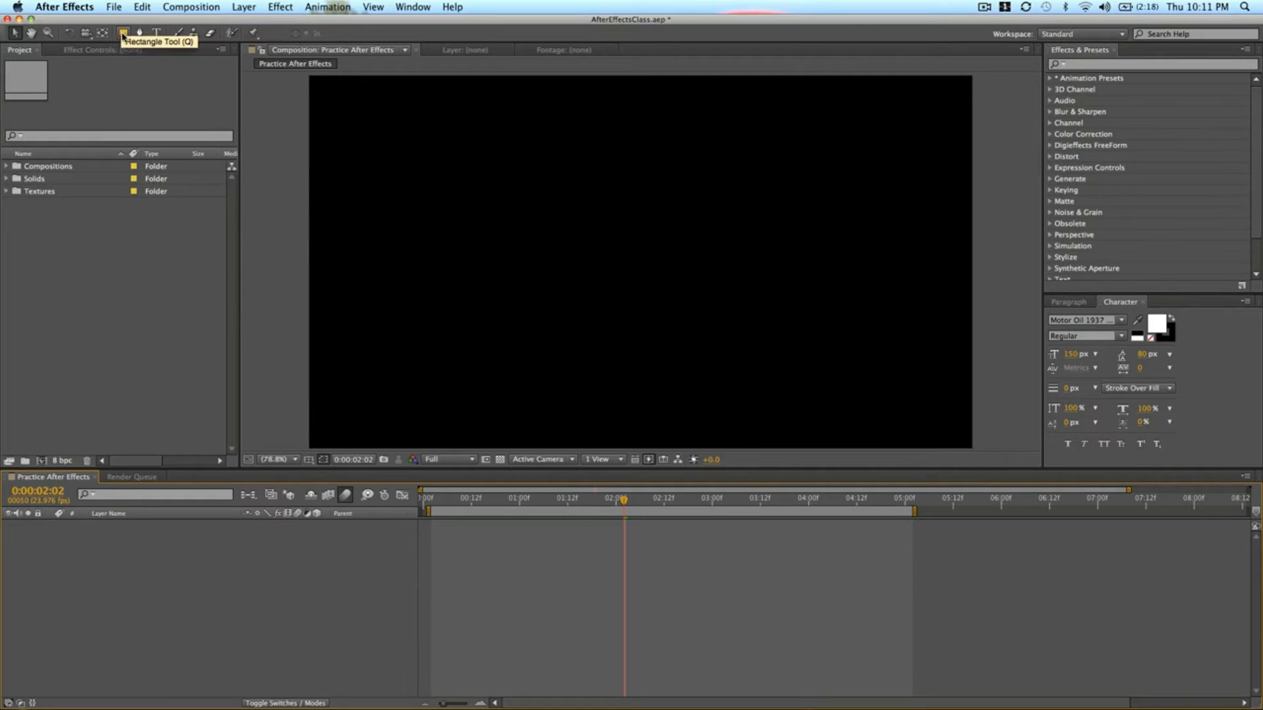
click(125, 35)
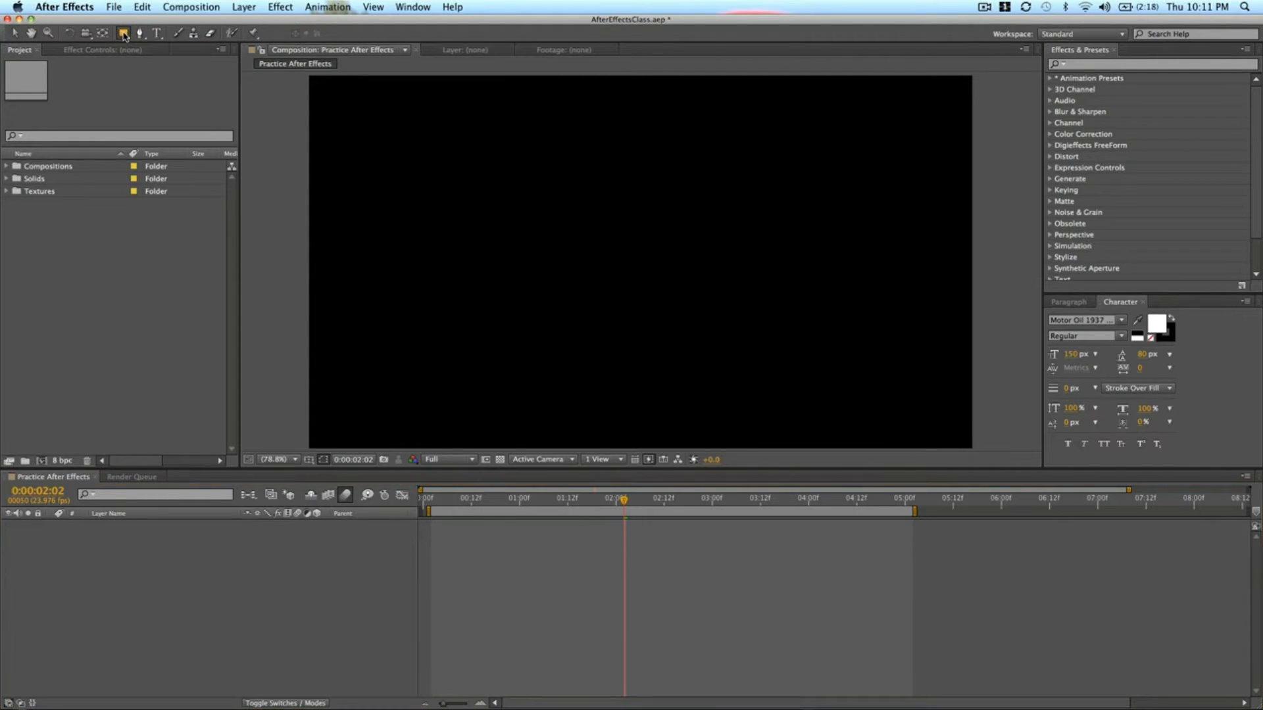
click(125, 35)
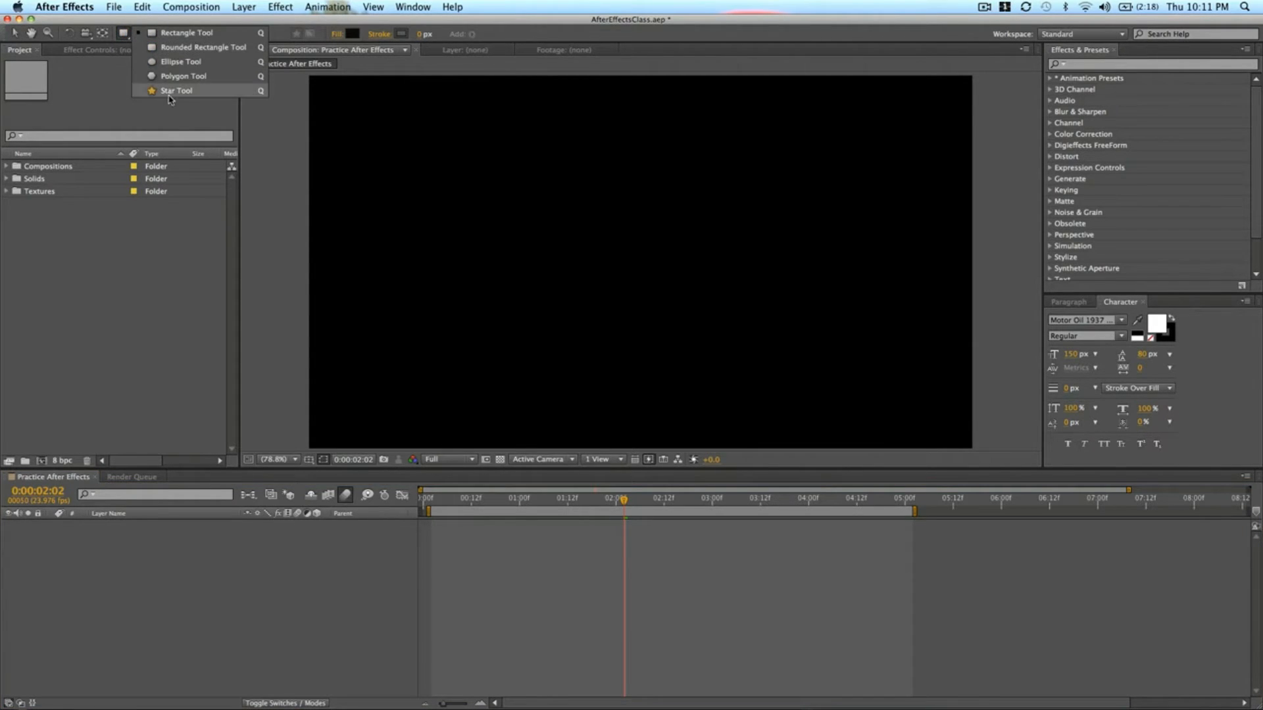
click(260, 34)
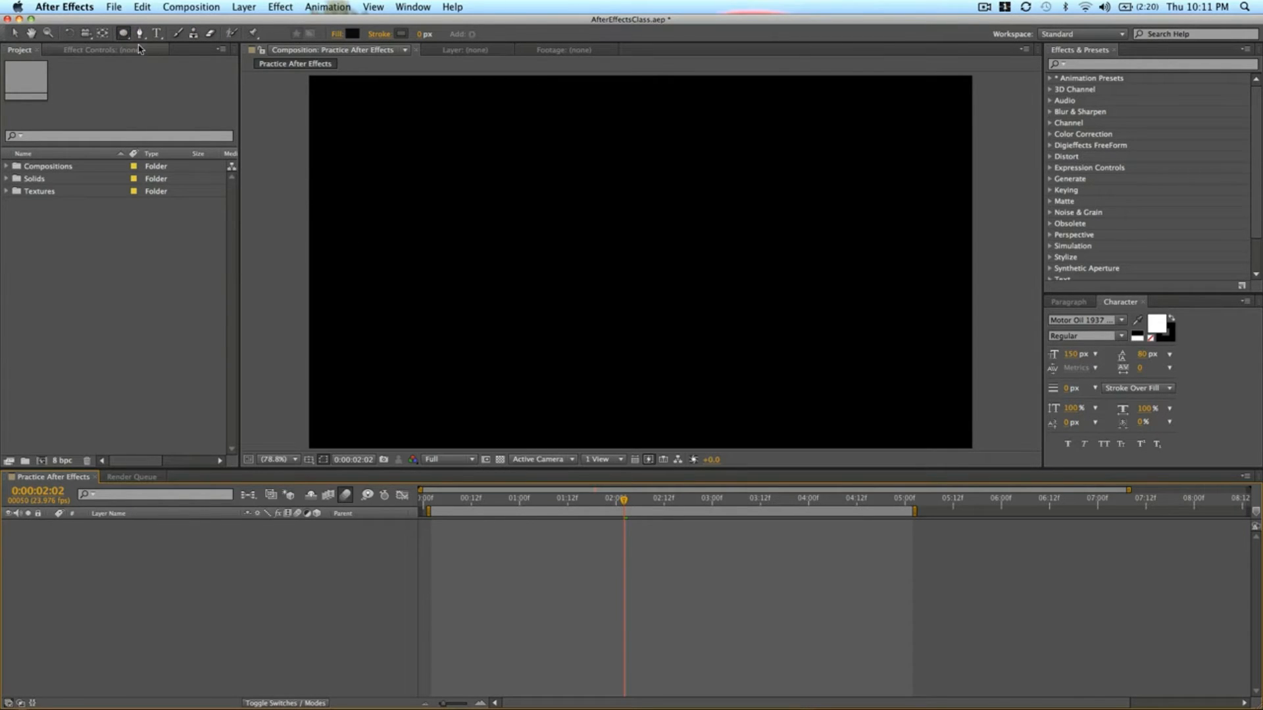
key(q)
key(q)
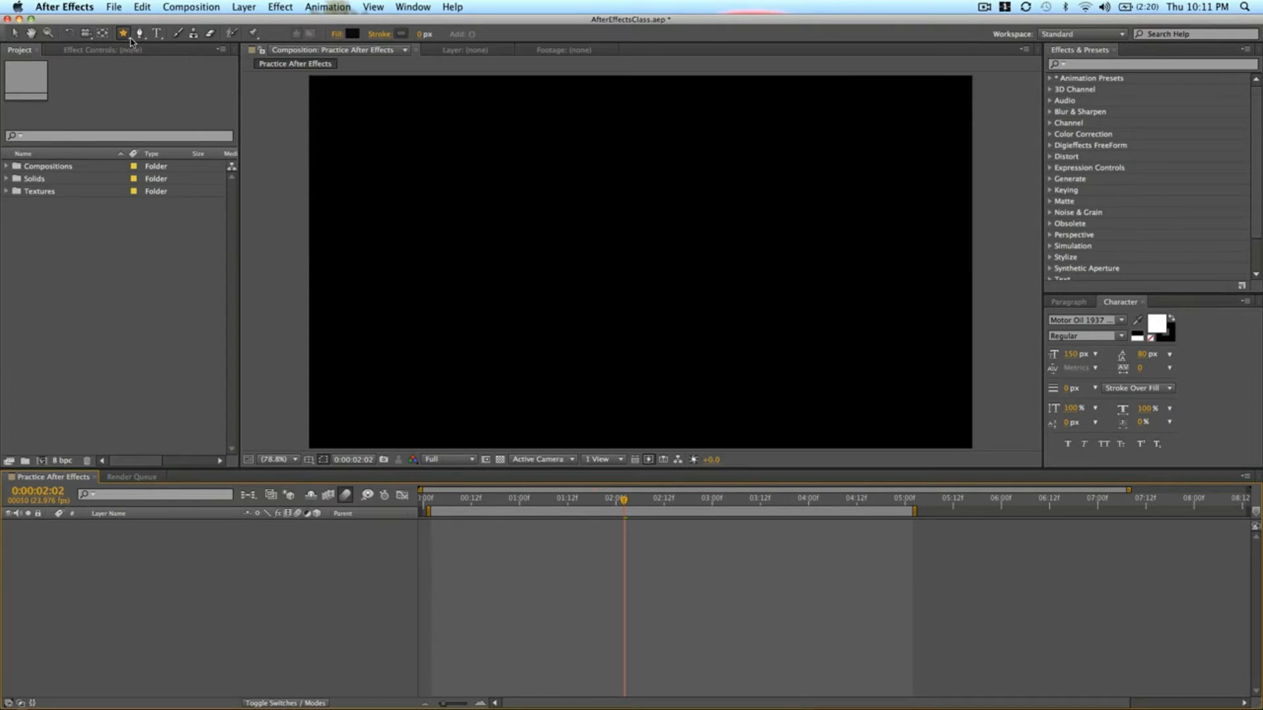
key(q)
key(q)
key(q)
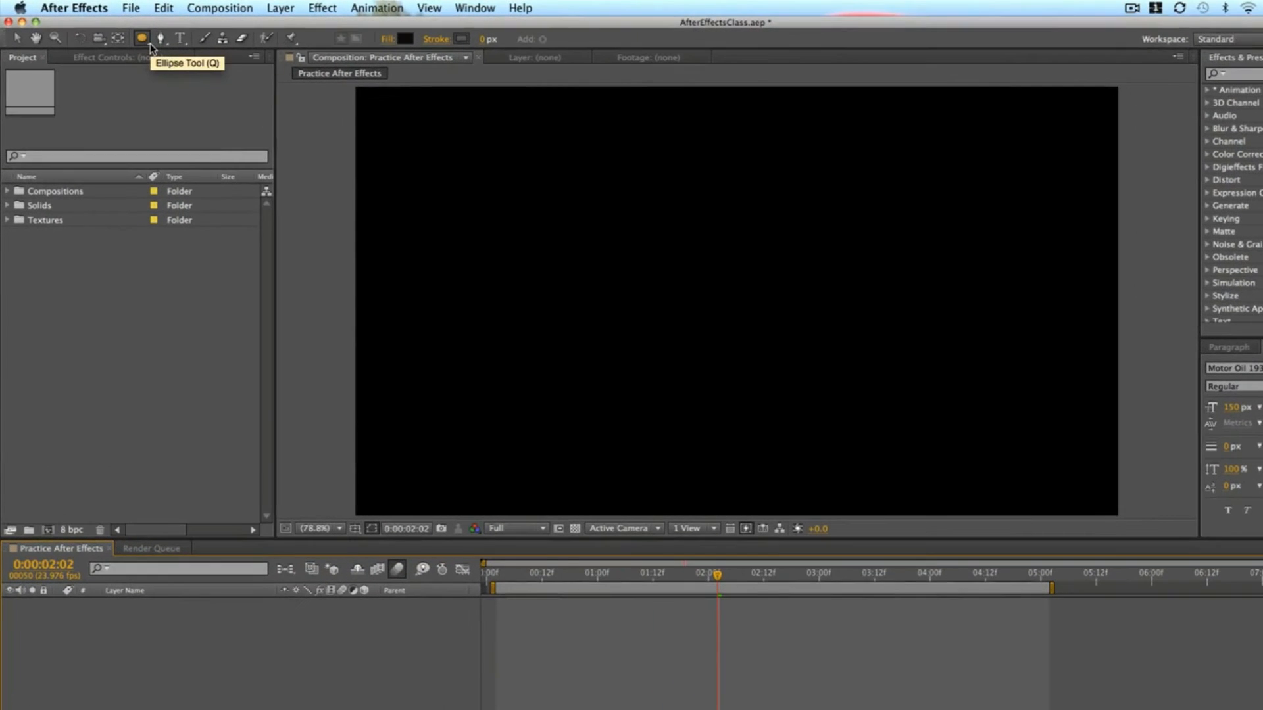
key(q)
key(q)
Choose the Rectangle tool and set the shape fill colour to blue 060EB7.
click(146, 44)
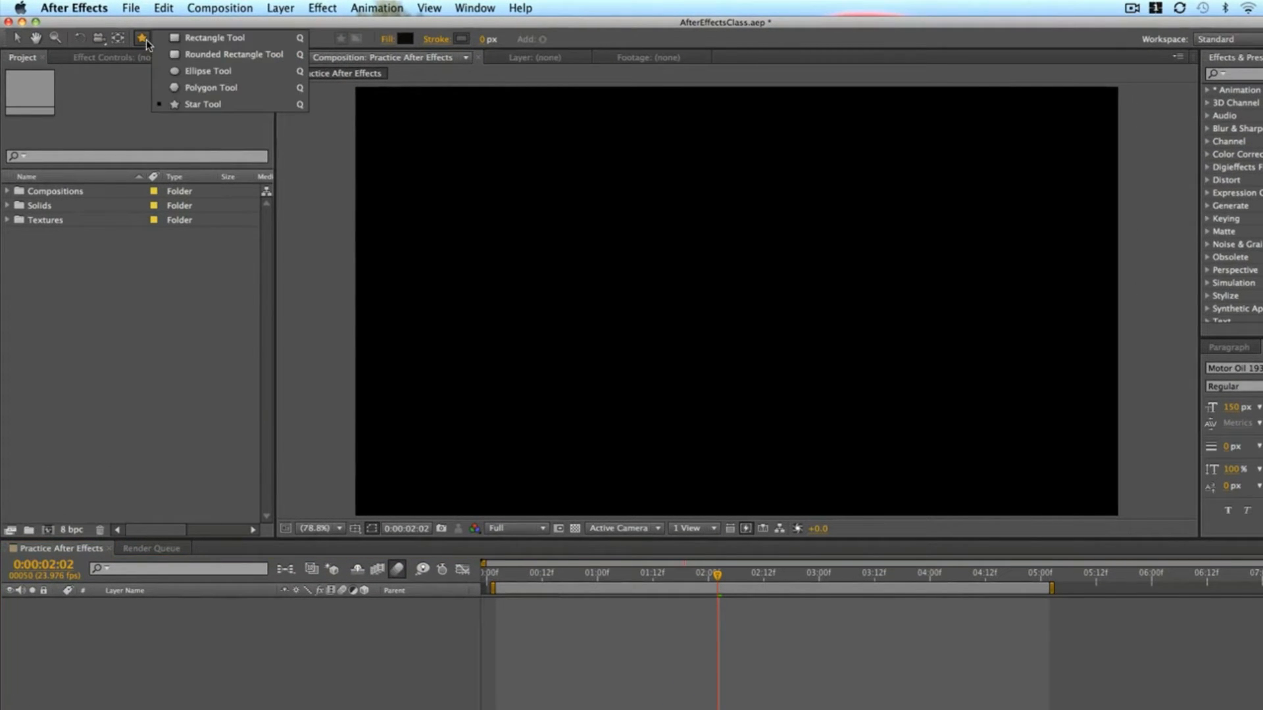
click(212, 38)
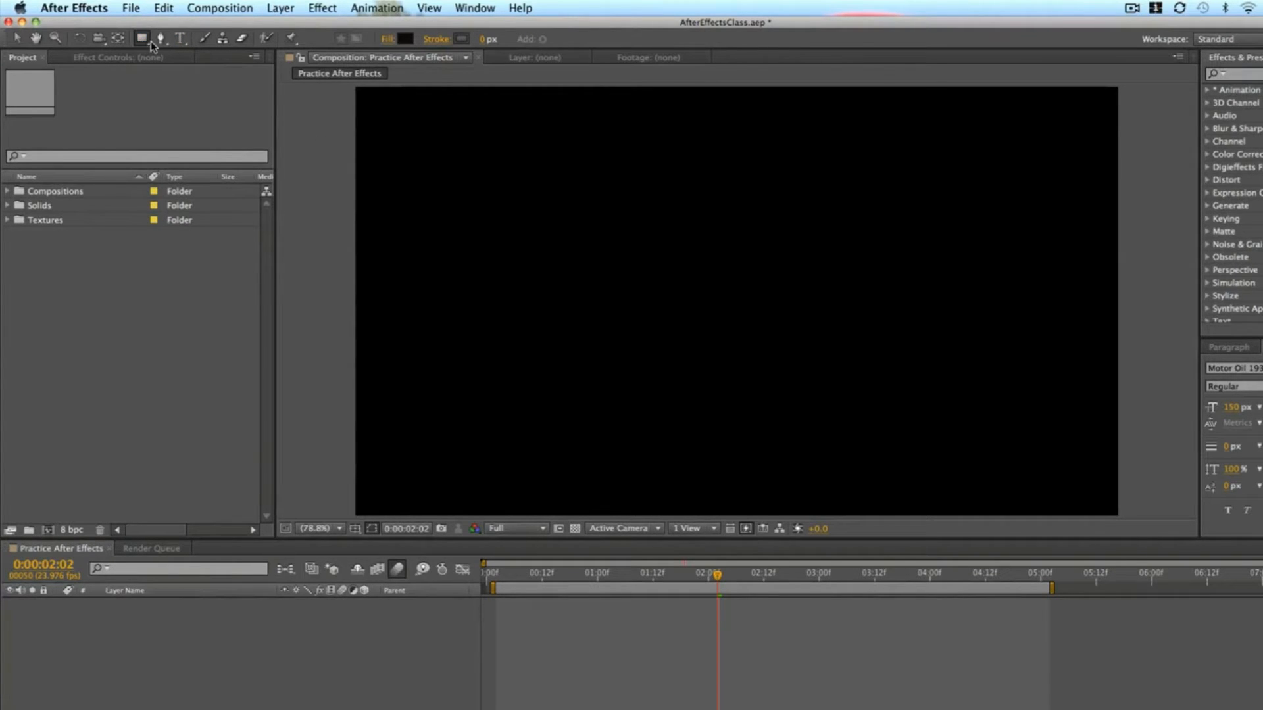
click(405, 38)
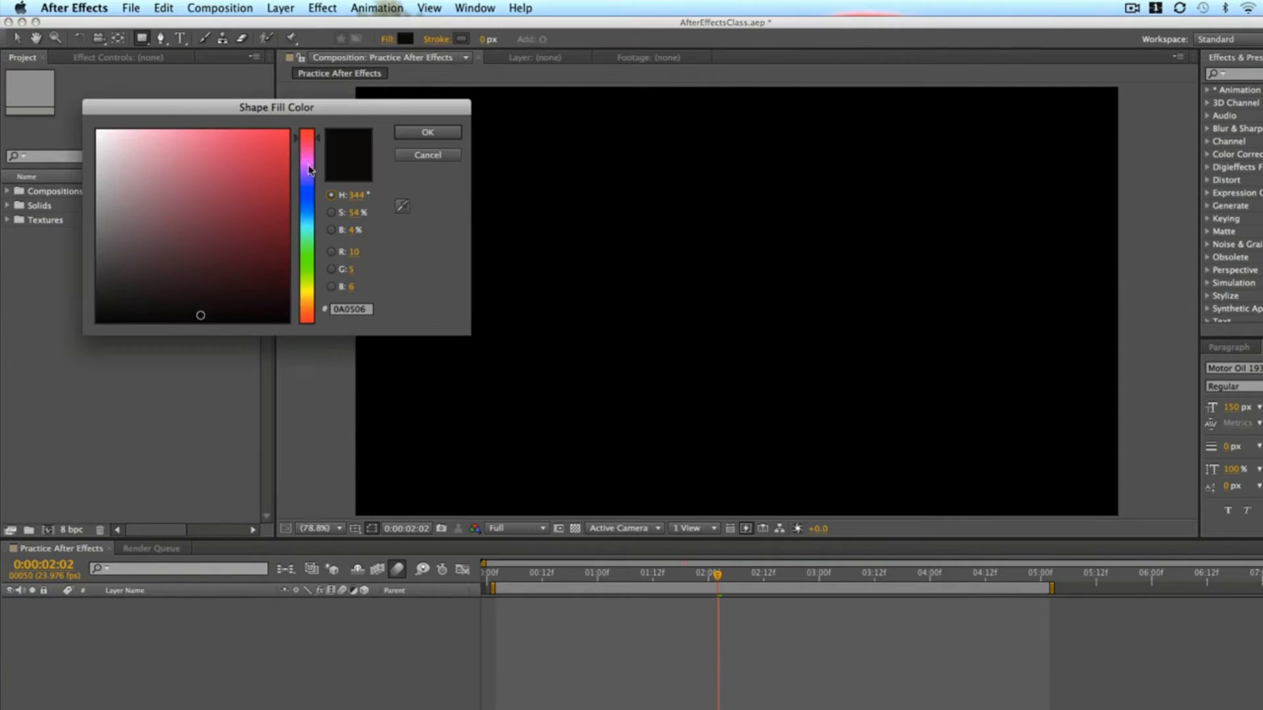
click(306, 195)
click(284, 184)
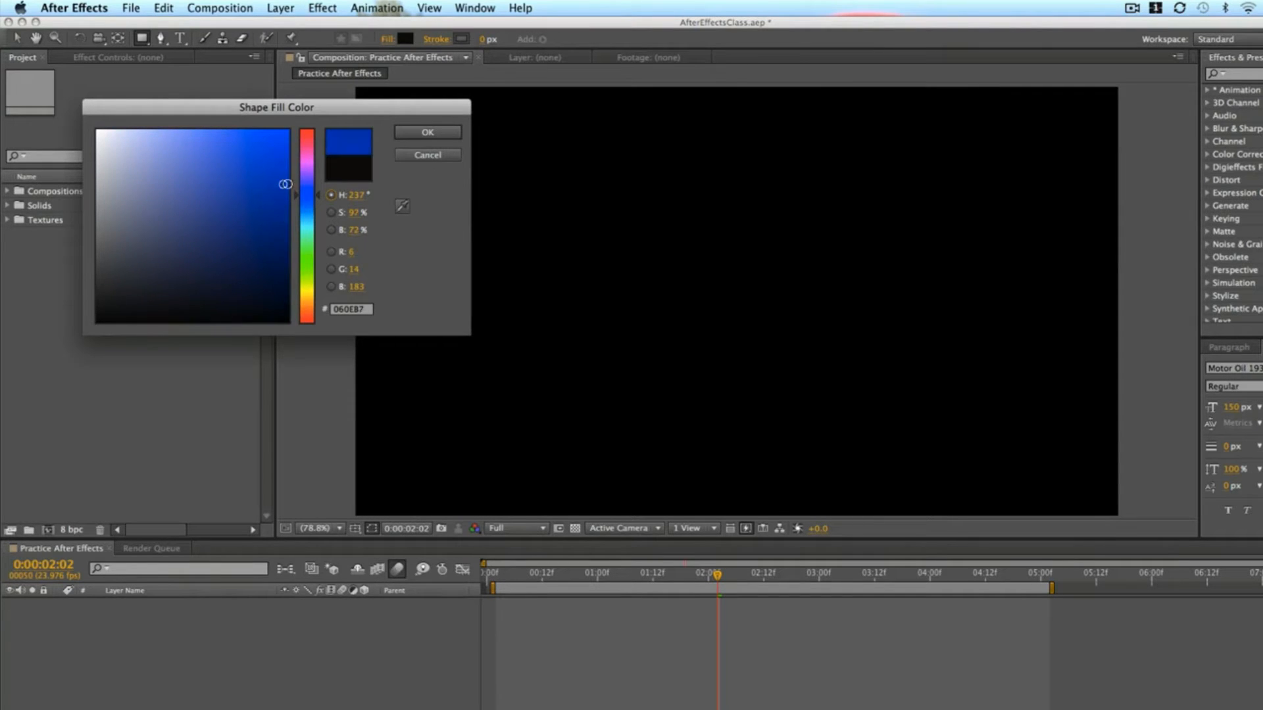
click(427, 133)
Try out a wide blue rectangle in the middle of the composition and a shape with the Ellipse tool, removing both.
drag(492, 198, 1011, 428)
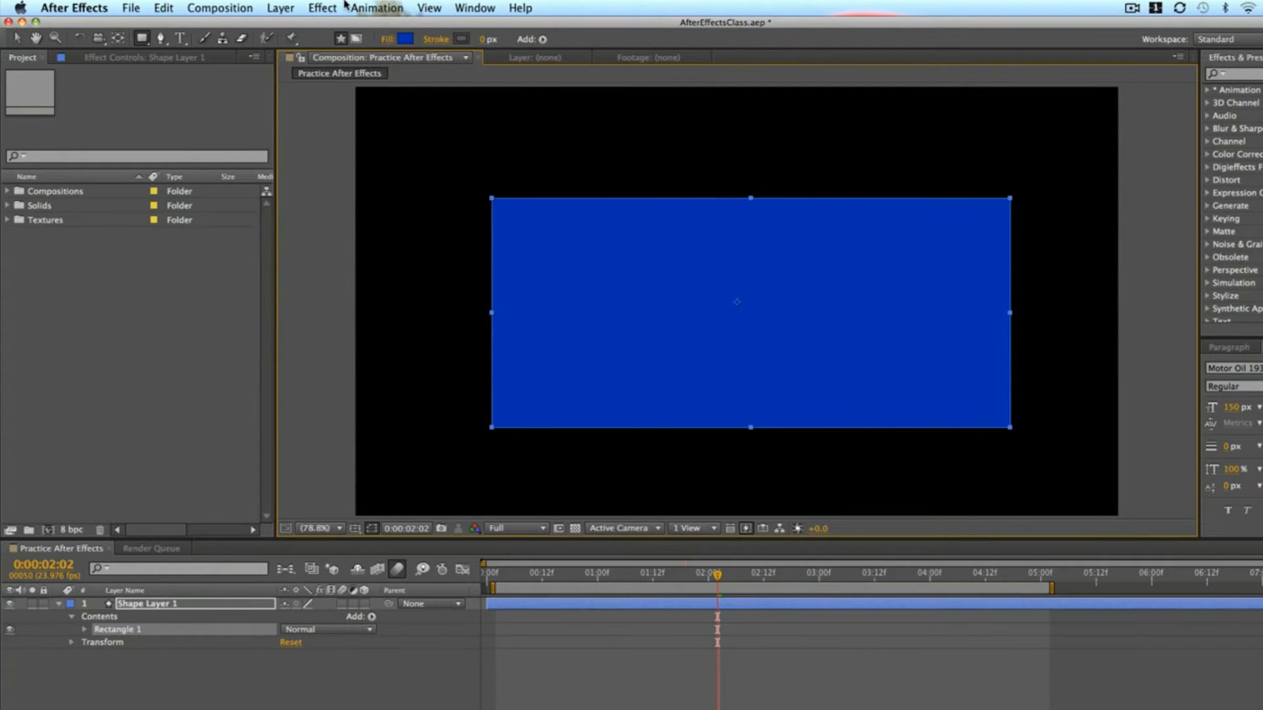
key(Delete)
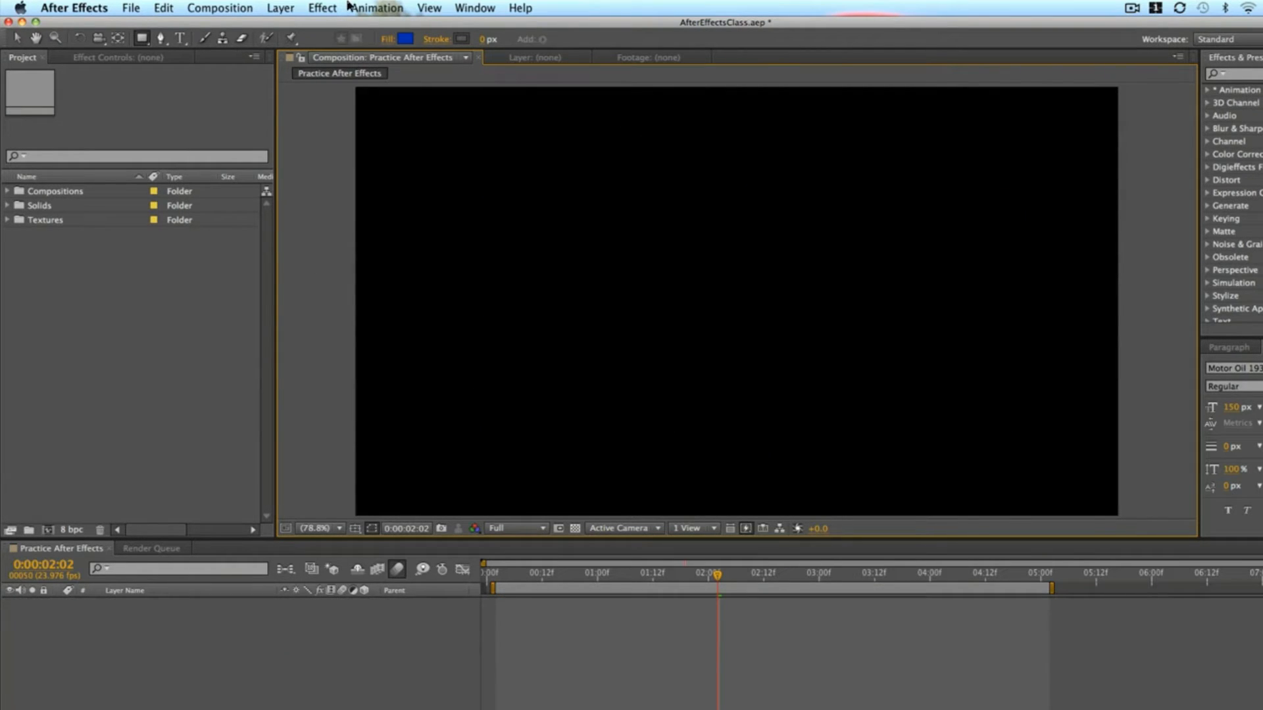
drag(142, 37, 189, 77)
drag(536, 208, 613, 265)
drag(696, 330, 840, 421)
key(super+z)
Try out a polygon and a rounded rectangle, undo each, and return to the Rectangle tool.
drag(141, 38, 204, 92)
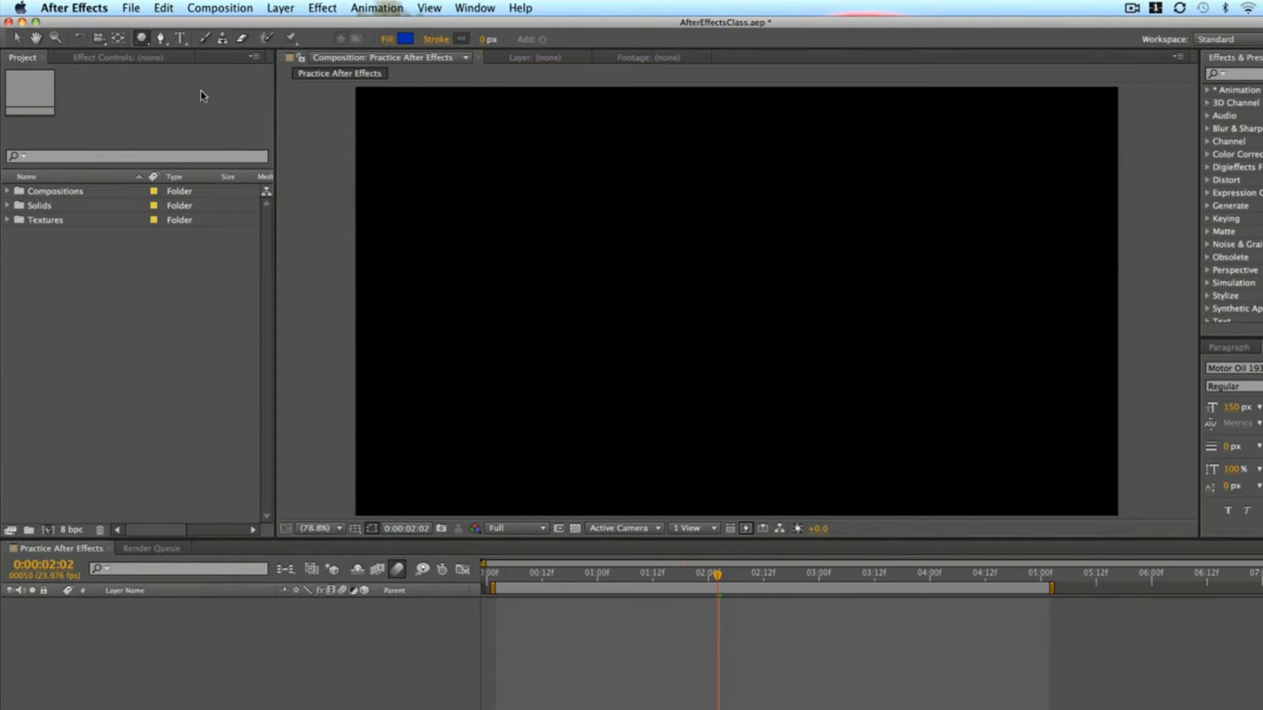
drag(532, 232, 812, 386)
key(super+z)
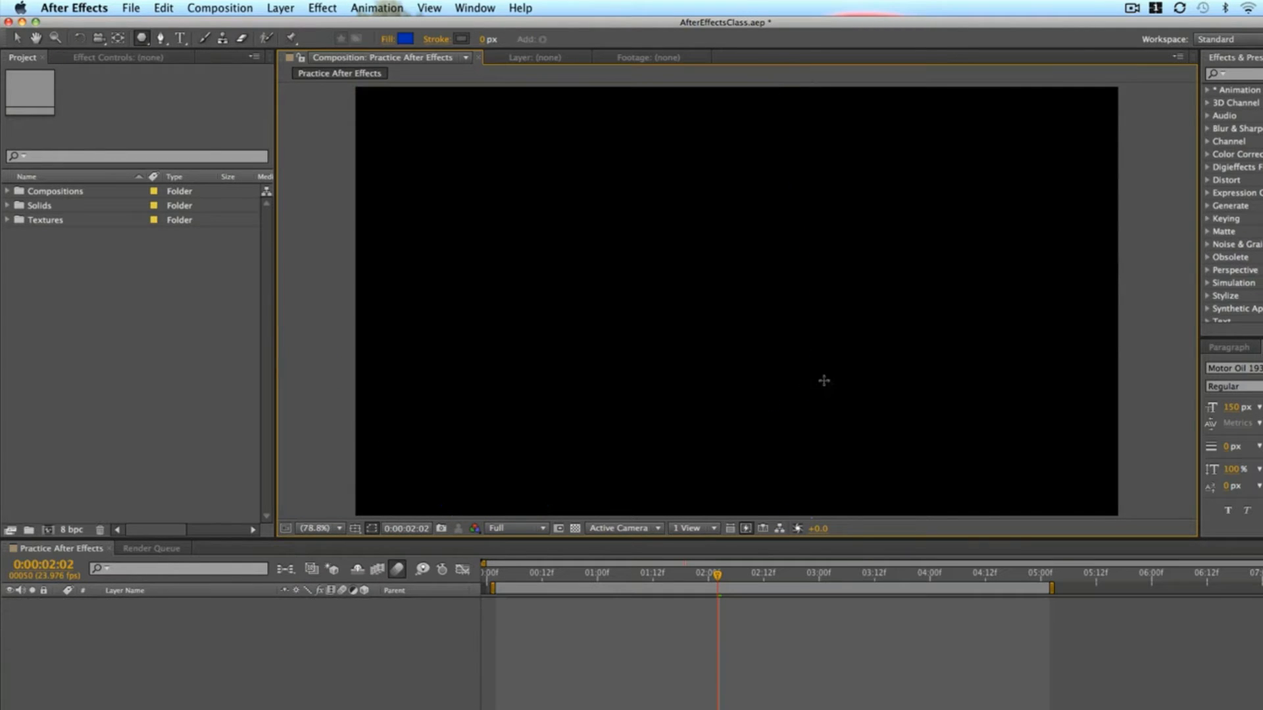
drag(146, 40, 221, 58)
drag(585, 215, 897, 410)
key(super+z)
drag(141, 37, 205, 41)
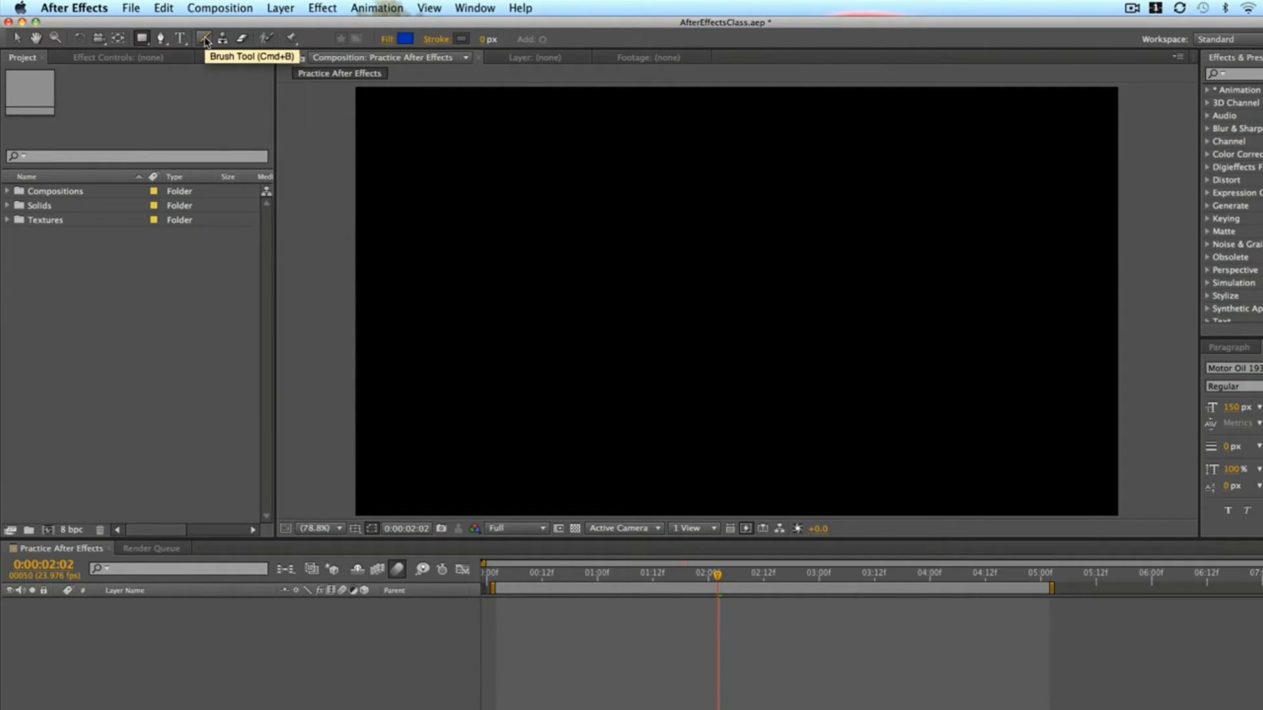
Draw a blue rectangle constrained to a perfect square in the composition, and delete it.
drag(489, 156, 515, 412)
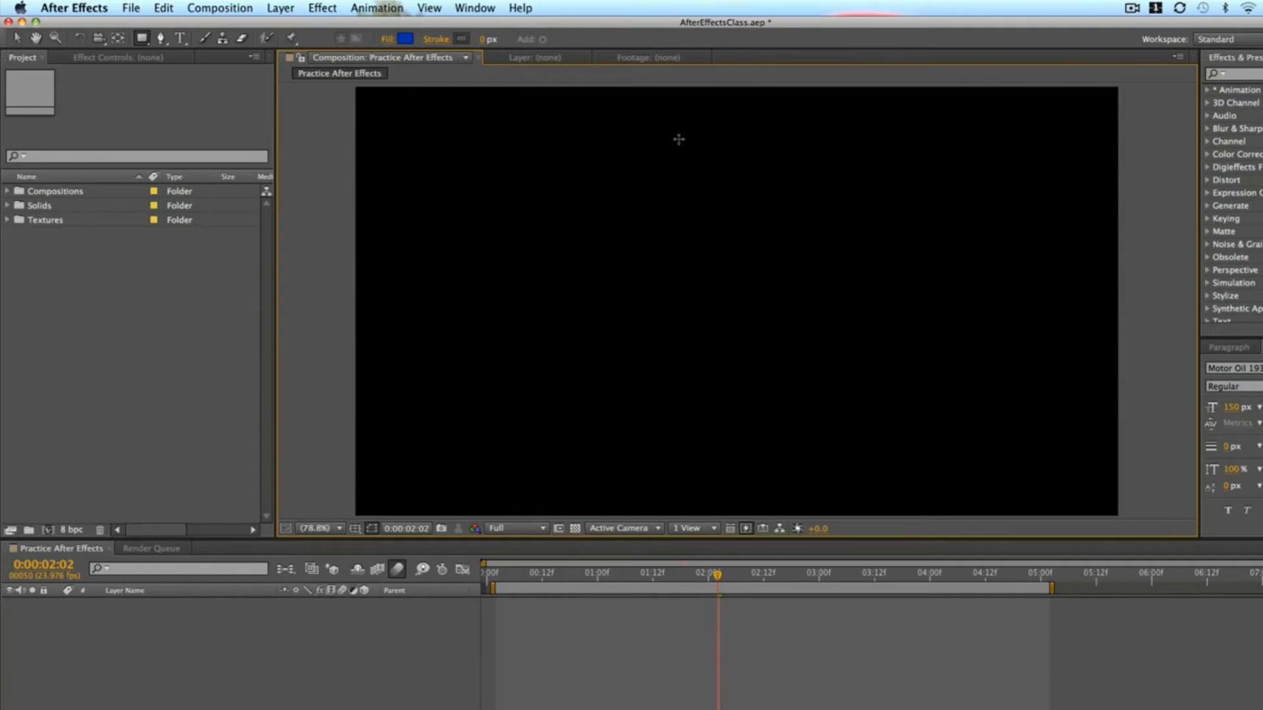
mouse_move(524, 163)
mouse_down()
mouse_move(634, 271)
mouse_move(783, 329)
mouse_move(938, 424)
mouse_move(819, 293)
mouse_move(861, 337)
mouse_move(867, 378)
mouse_move(804, 312)
mouse_move(746, 301)
mouse_move(875, 336)
mouse_move(828, 313)
mouse_move(760, 228)
mouse_move(794, 226)
mouse_move(758, 200)
mouse_move(836, 239)
mouse_up()
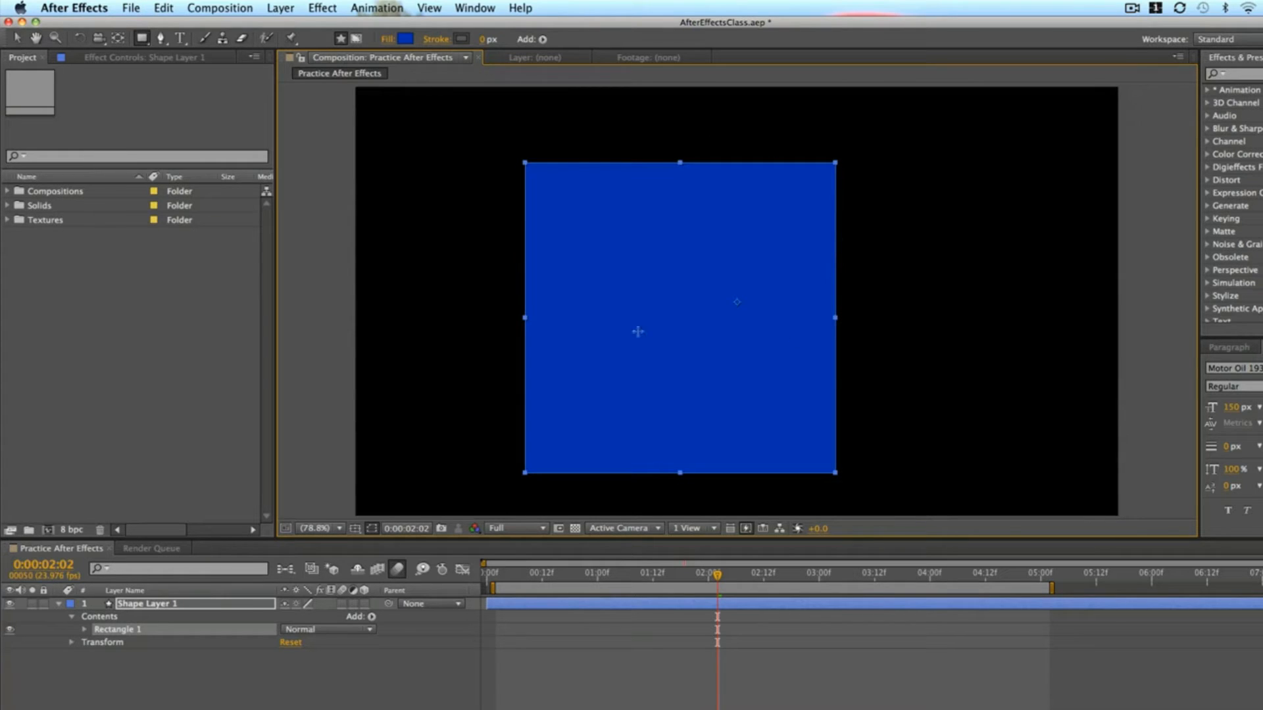
key(Delete)
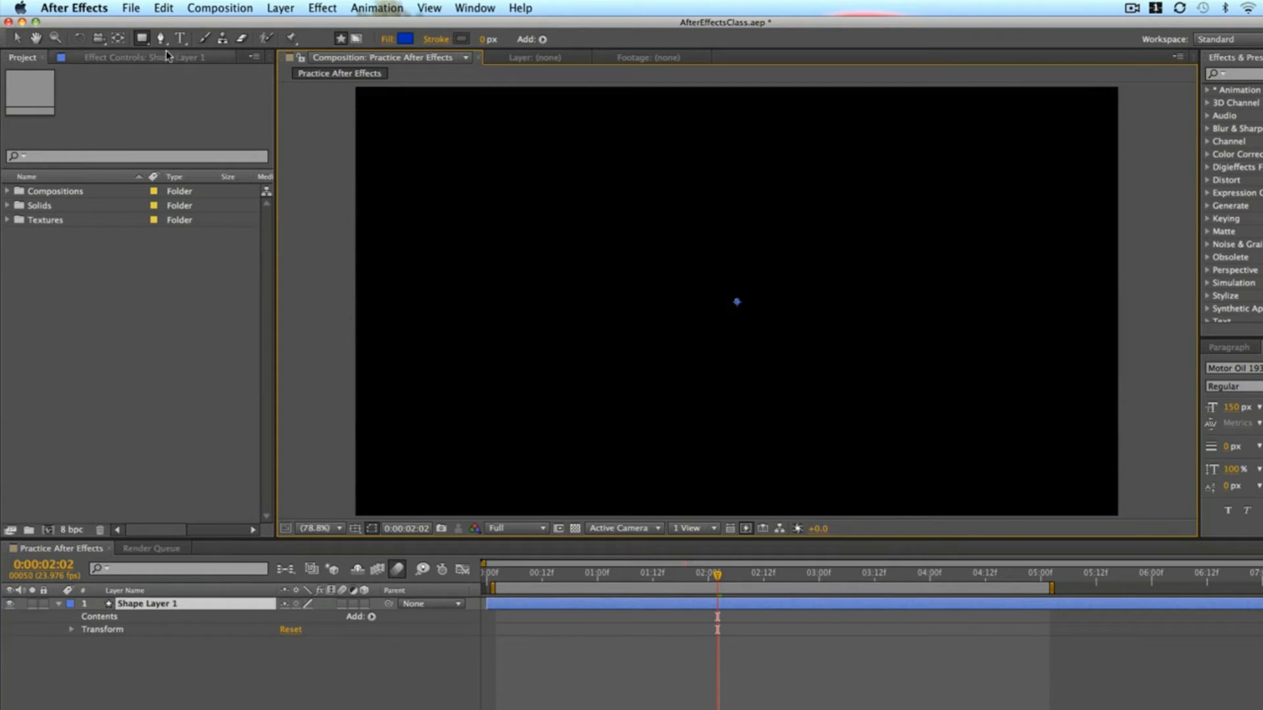
Draw a perfect circle with the Ellipse tool, delete it along with its shape layer, and undo another trial ellipse.
click(136, 39)
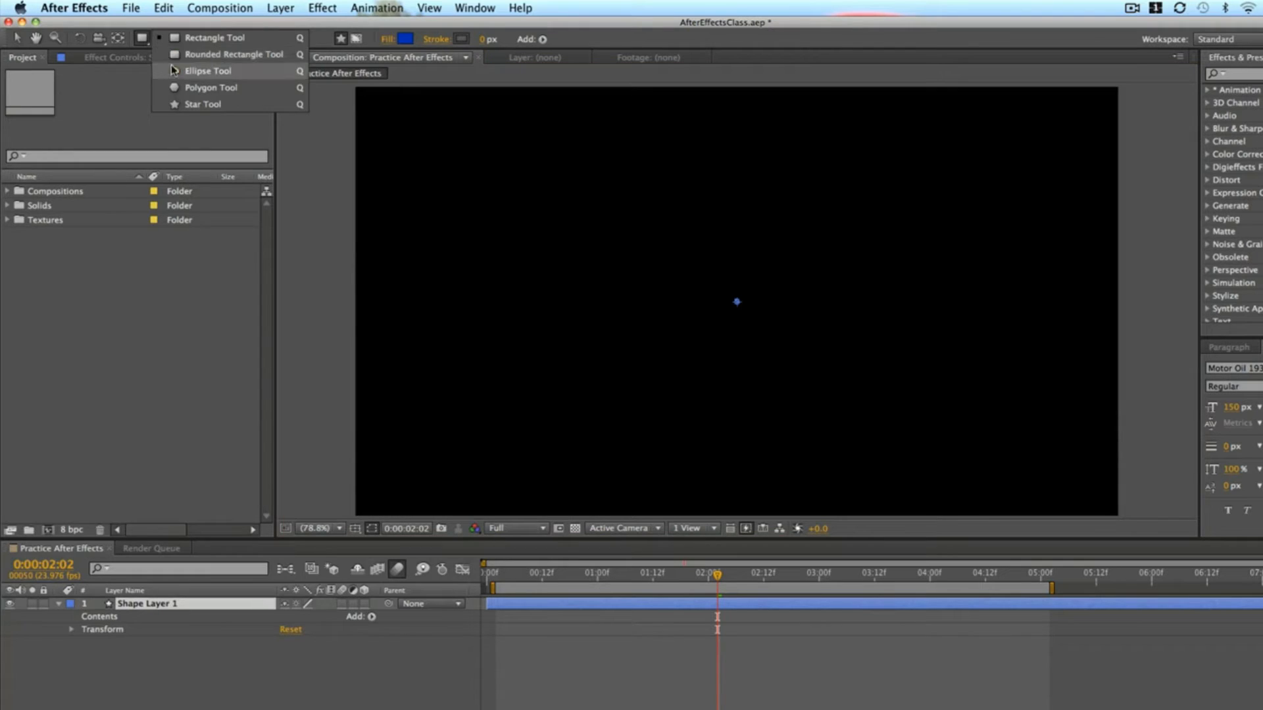
click(208, 71)
drag(500, 155, 802, 191)
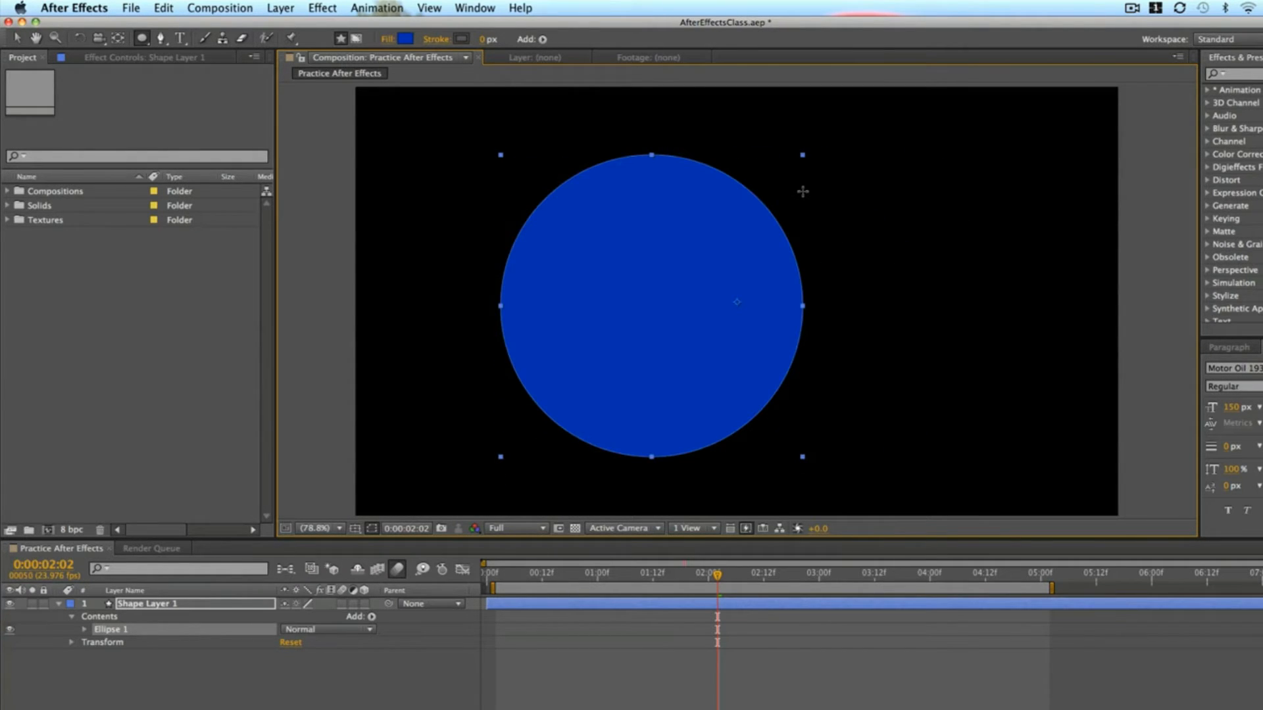
key(Delete)
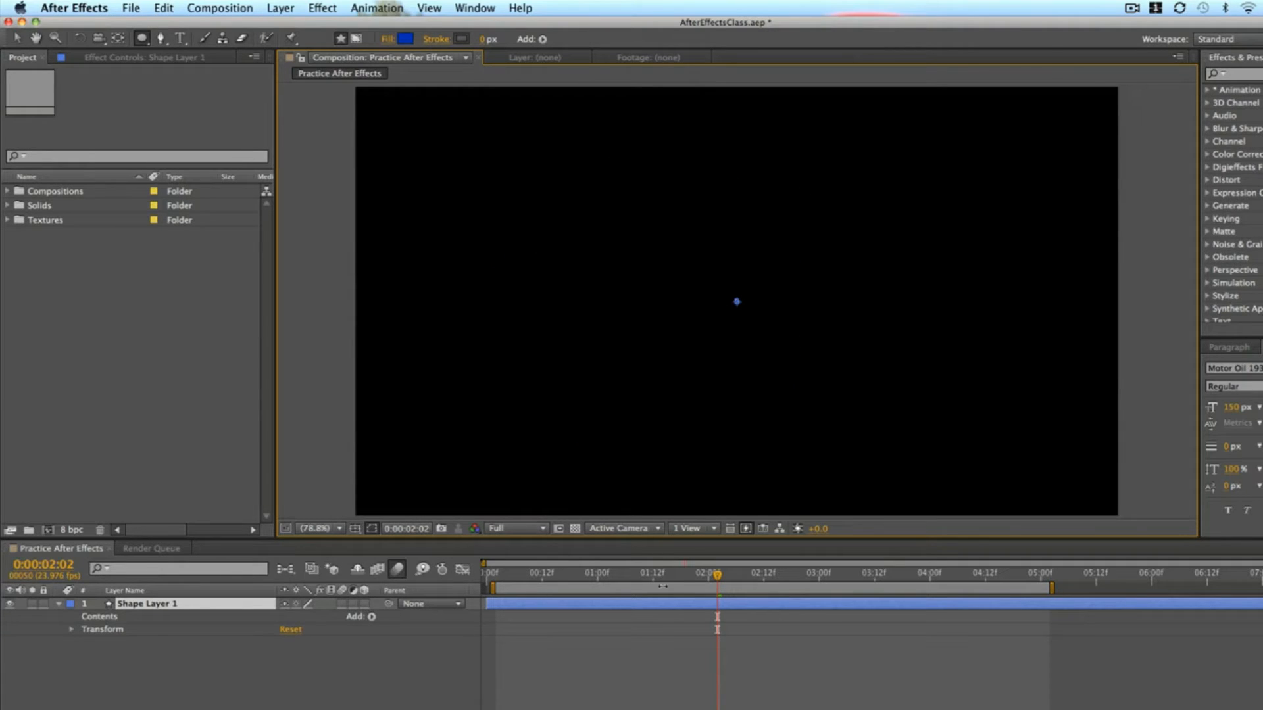
click(664, 617)
click(666, 613)
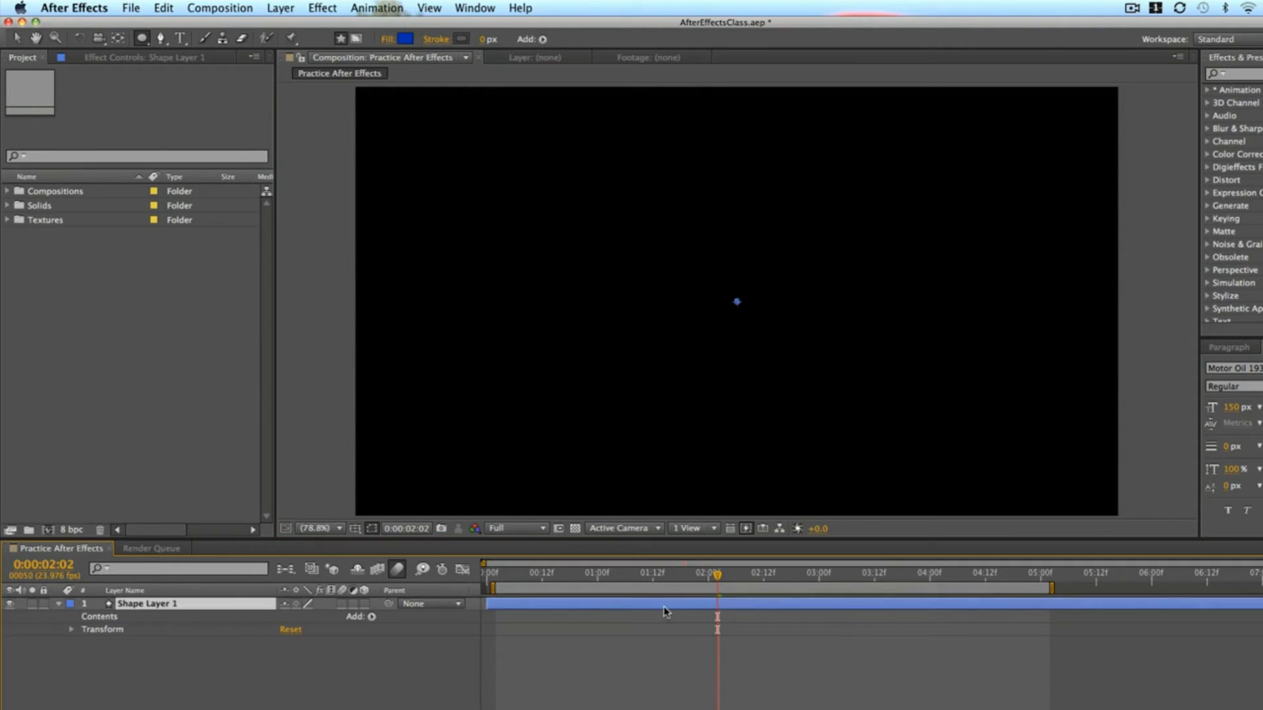
key(Delete)
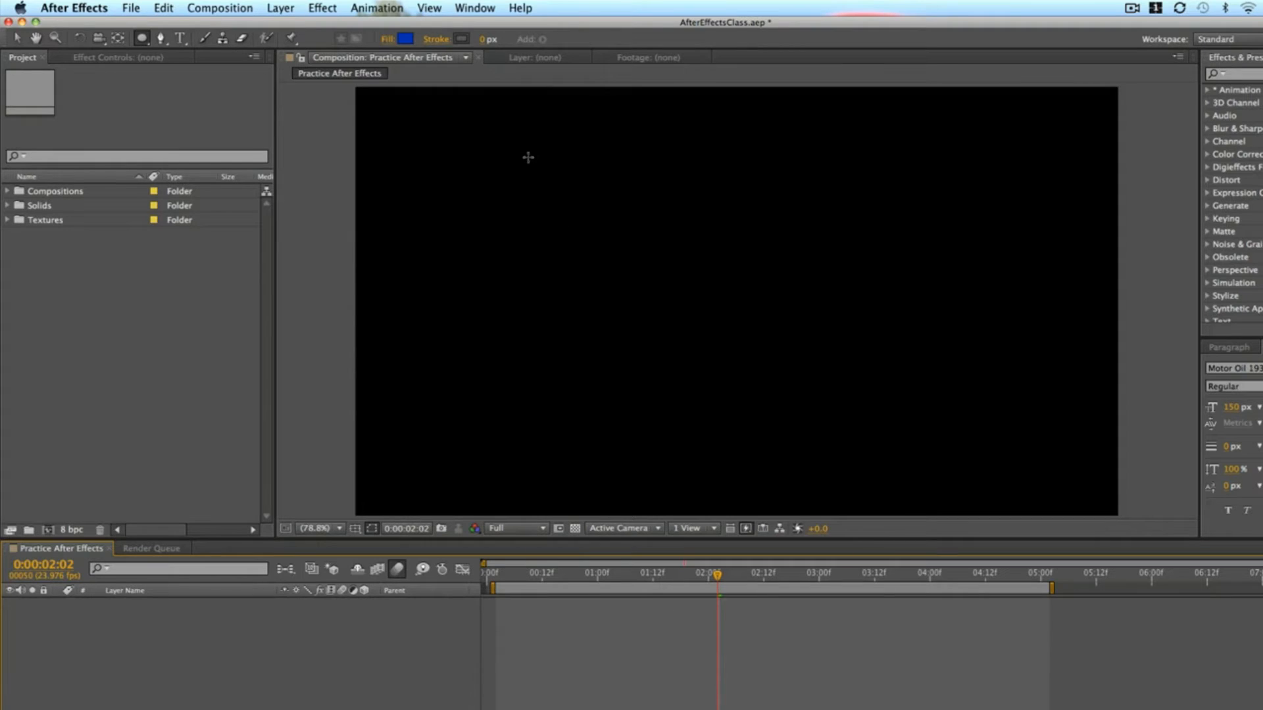
mouse_move(523, 154)
mouse_down()
mouse_move(689, 259)
mouse_move(773, 352)
mouse_move(769, 288)
mouse_move(671, 259)
mouse_move(567, 190)
mouse_move(637, 261)
mouse_move(555, 192)
mouse_move(560, 204)
mouse_move(526, 157)
mouse_move(615, 231)
mouse_move(531, 162)
mouse_up()
key(super+z)
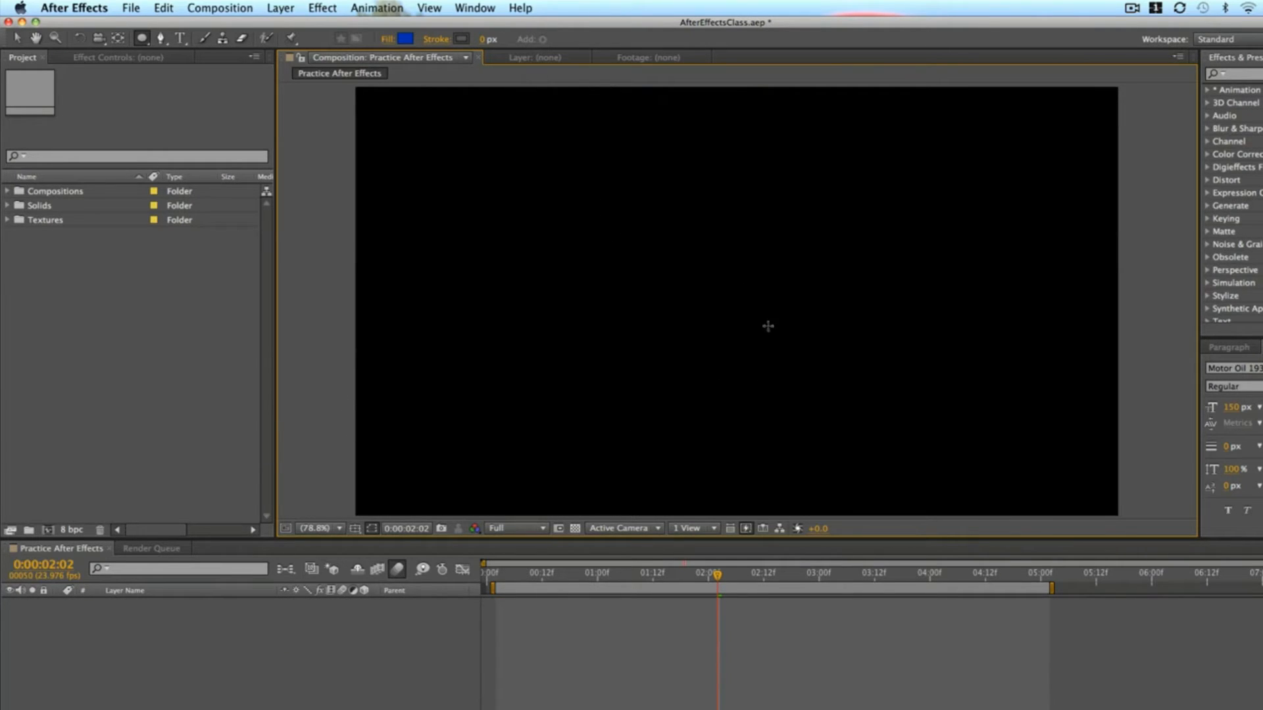
Show the Title/Action Safe guides and draw a blue perfect circle outward from the composition's centre mark.
click(354, 529)
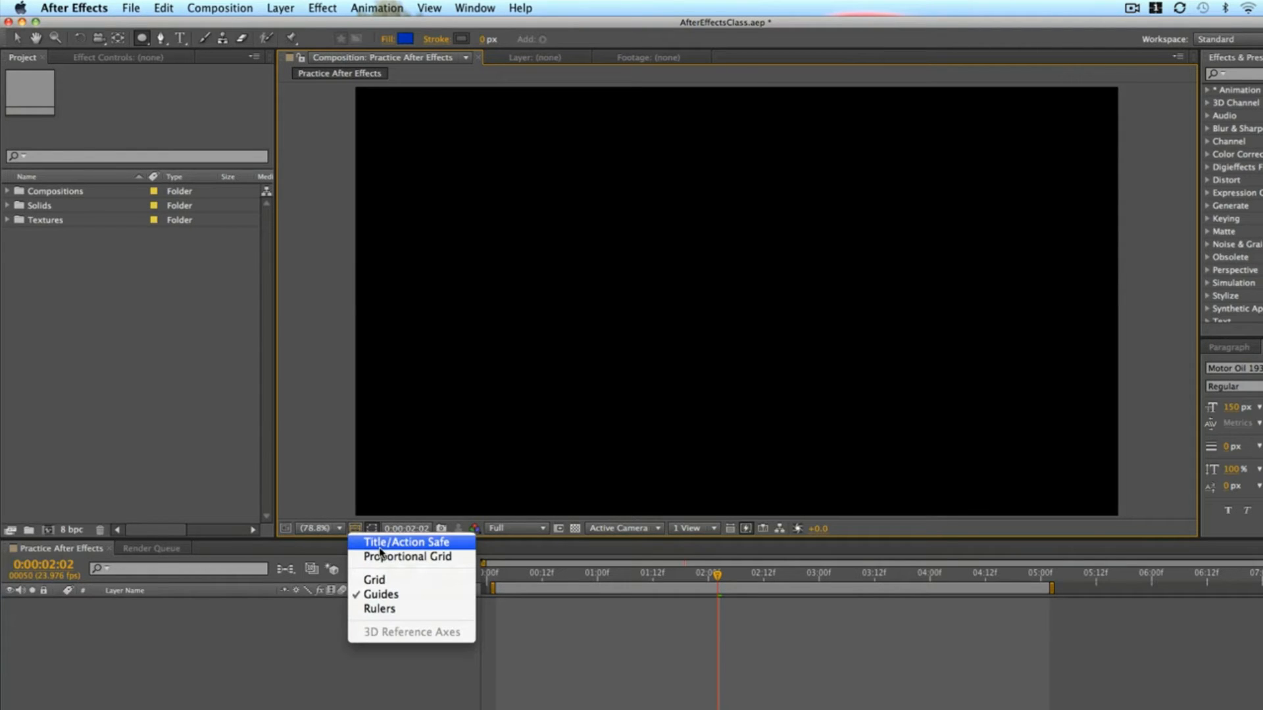
click(388, 543)
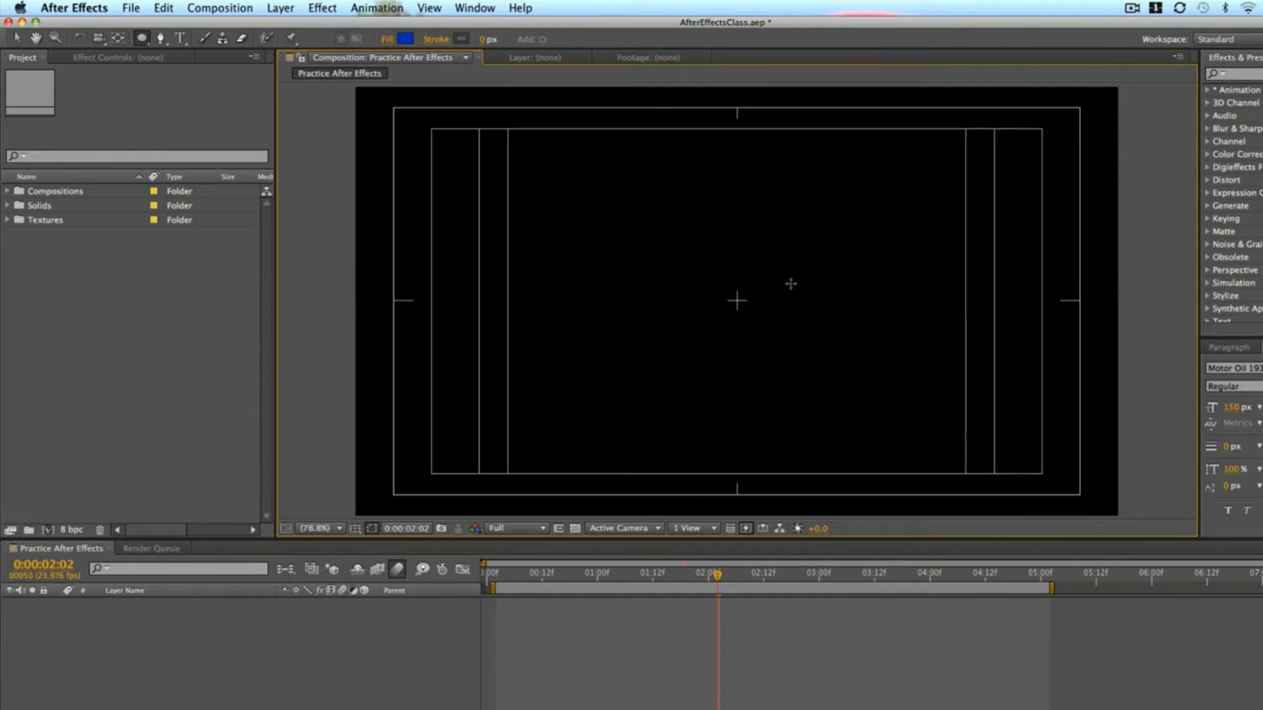
click(736, 300)
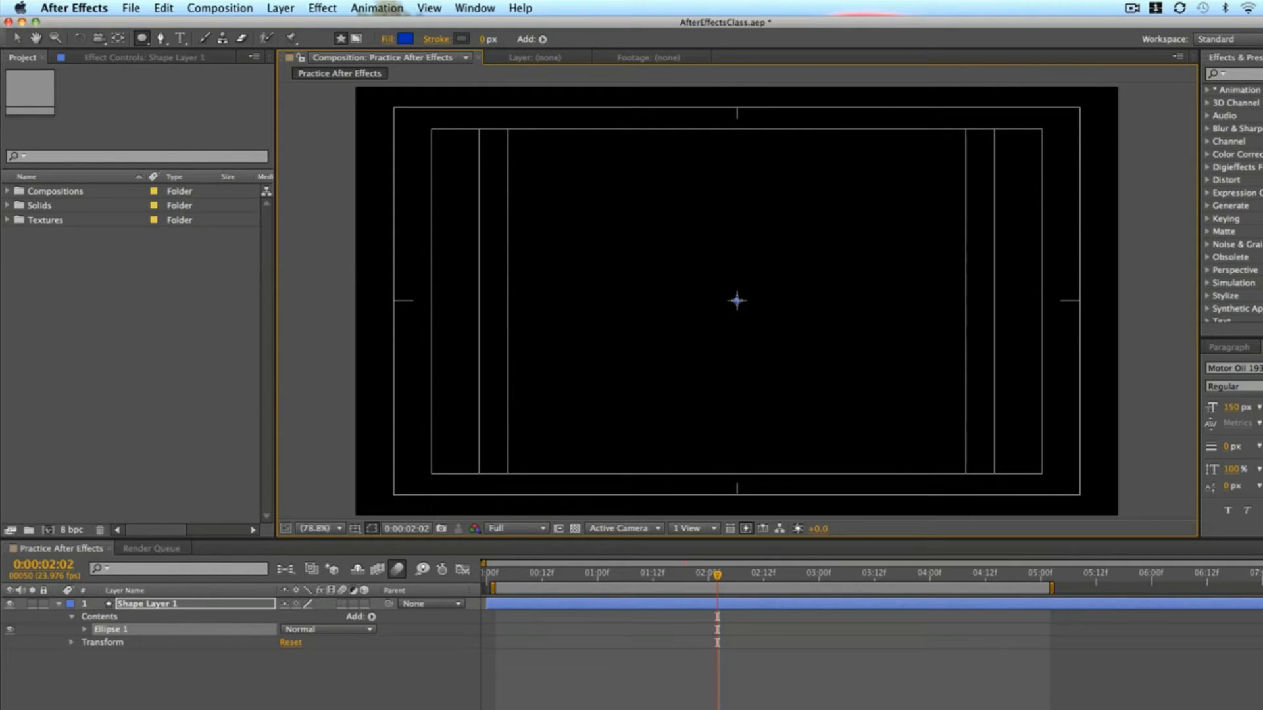
drag(736, 301, 872, 459)
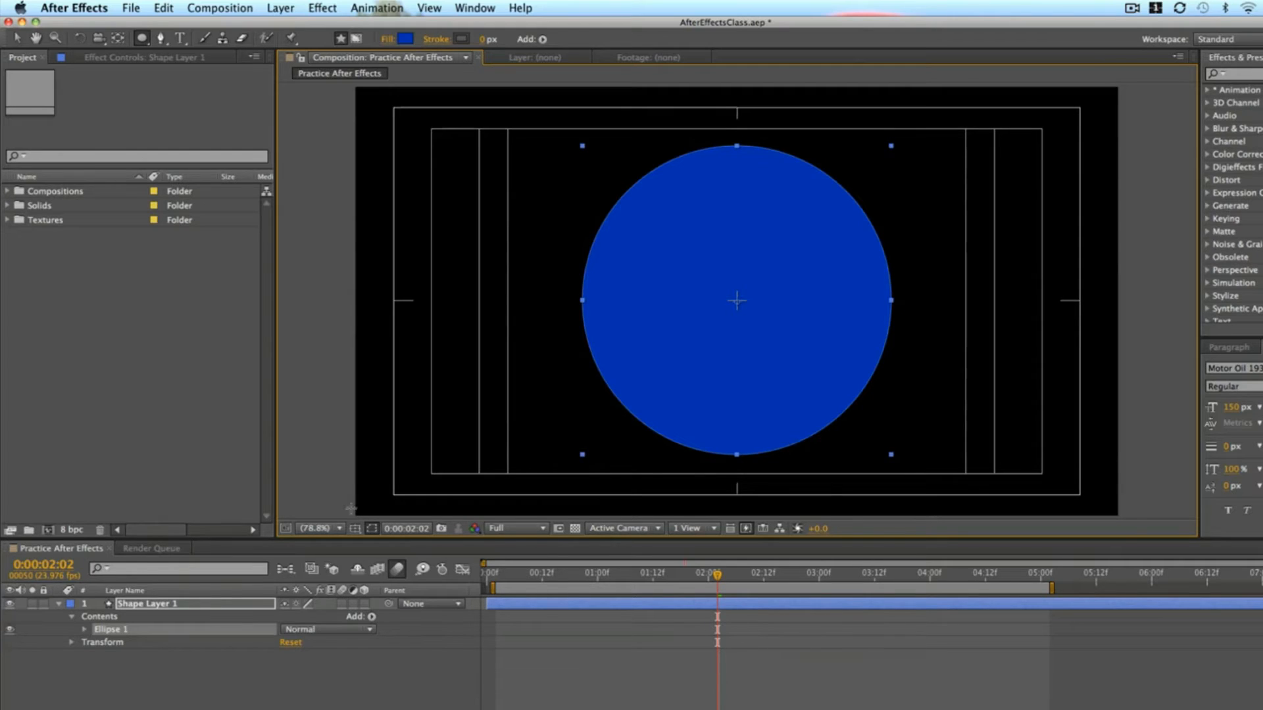
Hide the Title/Action Safe guides and deselect the circle's shape layer.
click(356, 528)
click(421, 536)
click(795, 653)
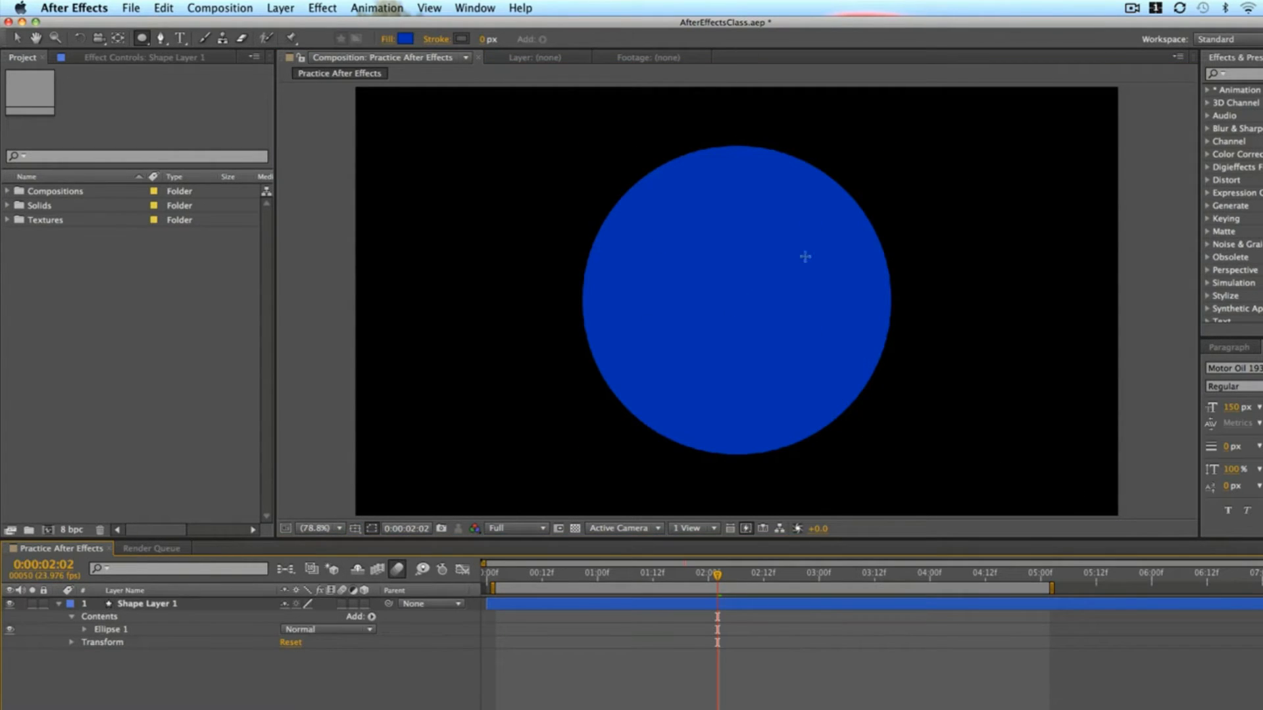
Change the blue circle's fill color to bright pink.
key(v)
click(745, 290)
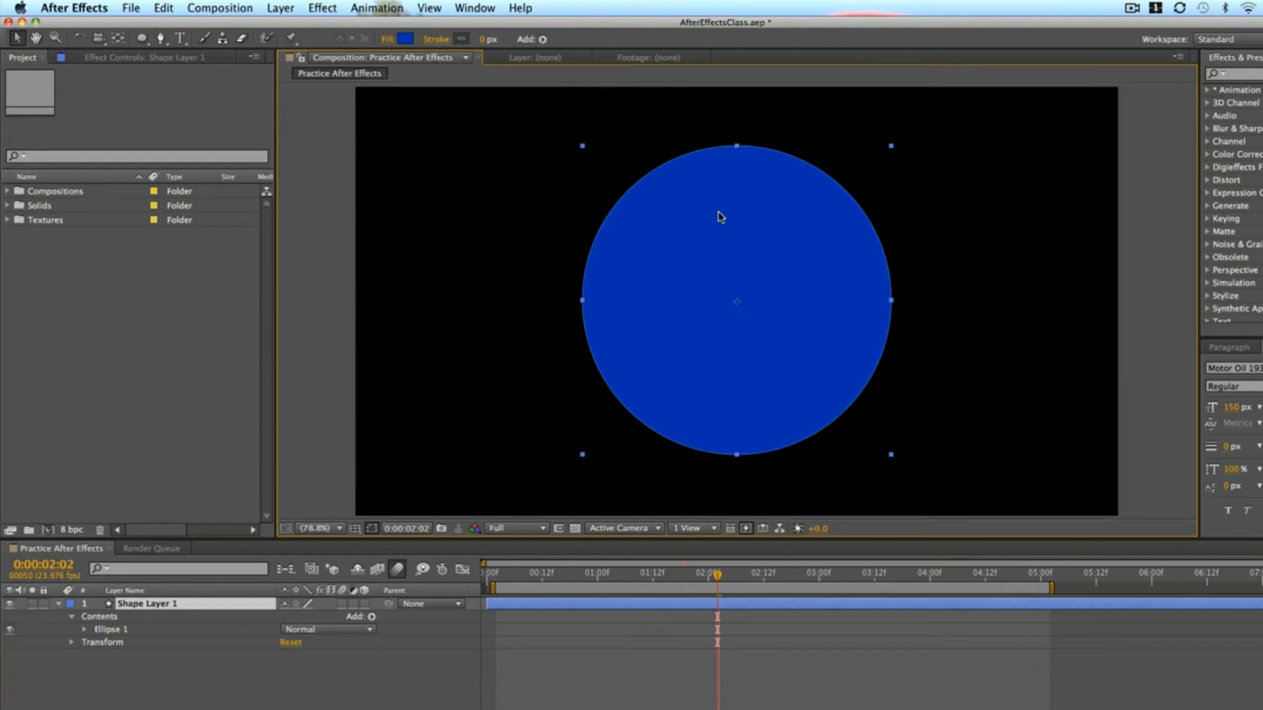
click(405, 39)
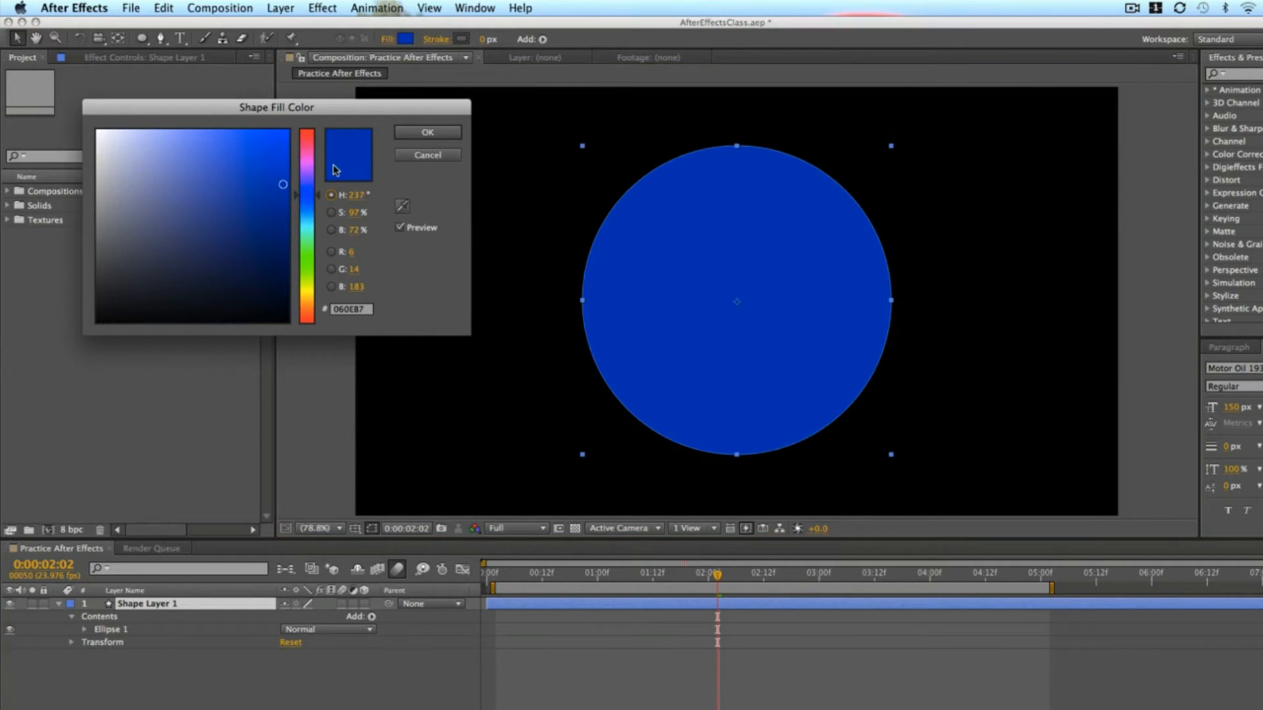
click(307, 158)
click(270, 142)
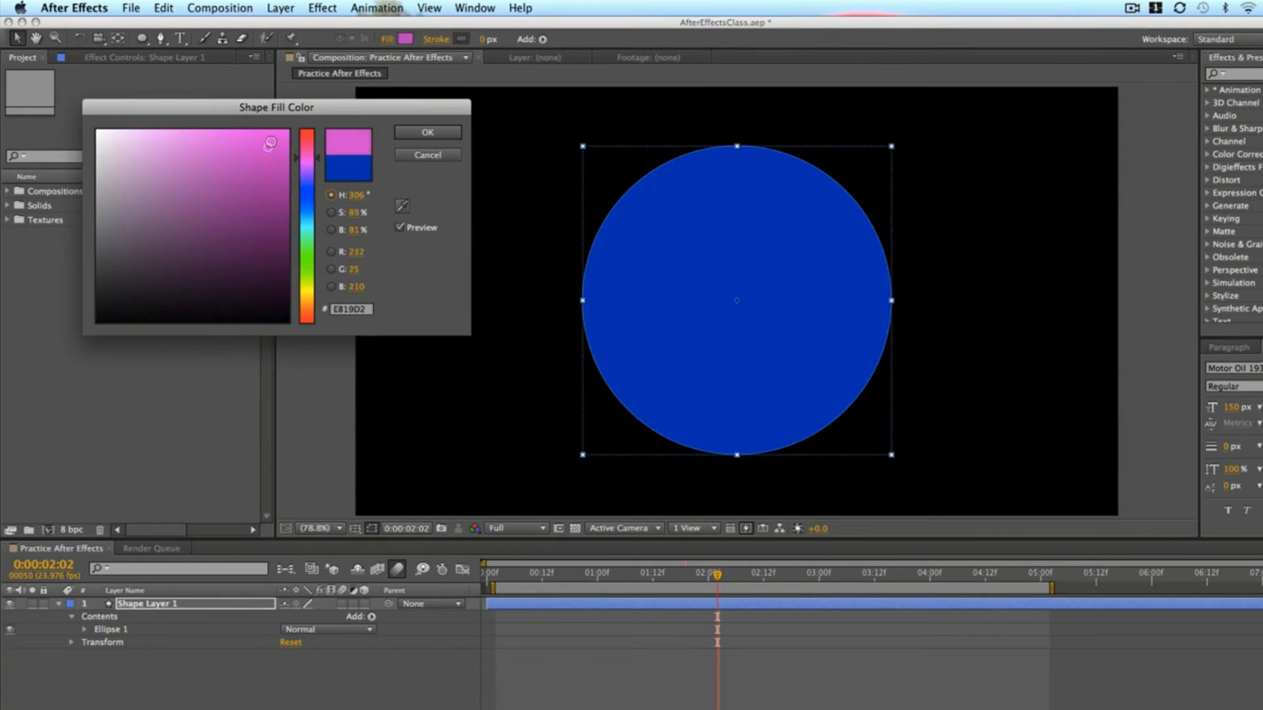
click(442, 134)
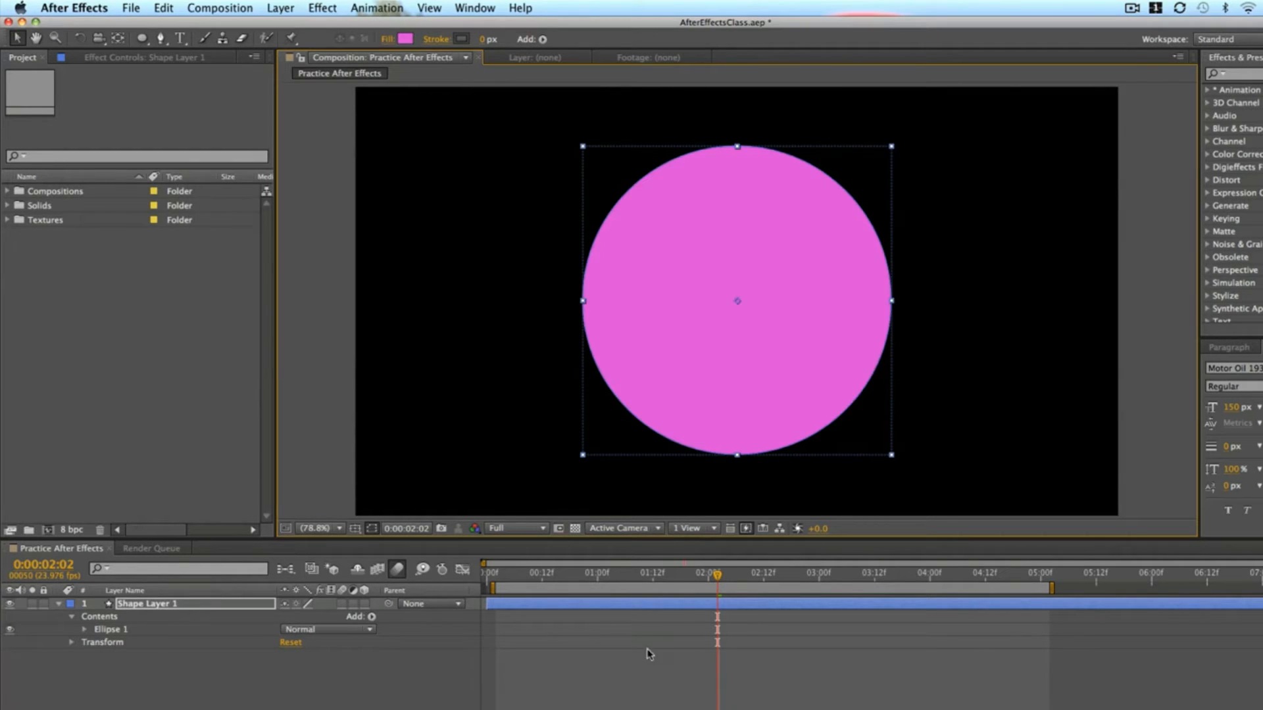
Delete the pink circle together with its shape layer.
click(647, 650)
click(729, 320)
key(Delete)
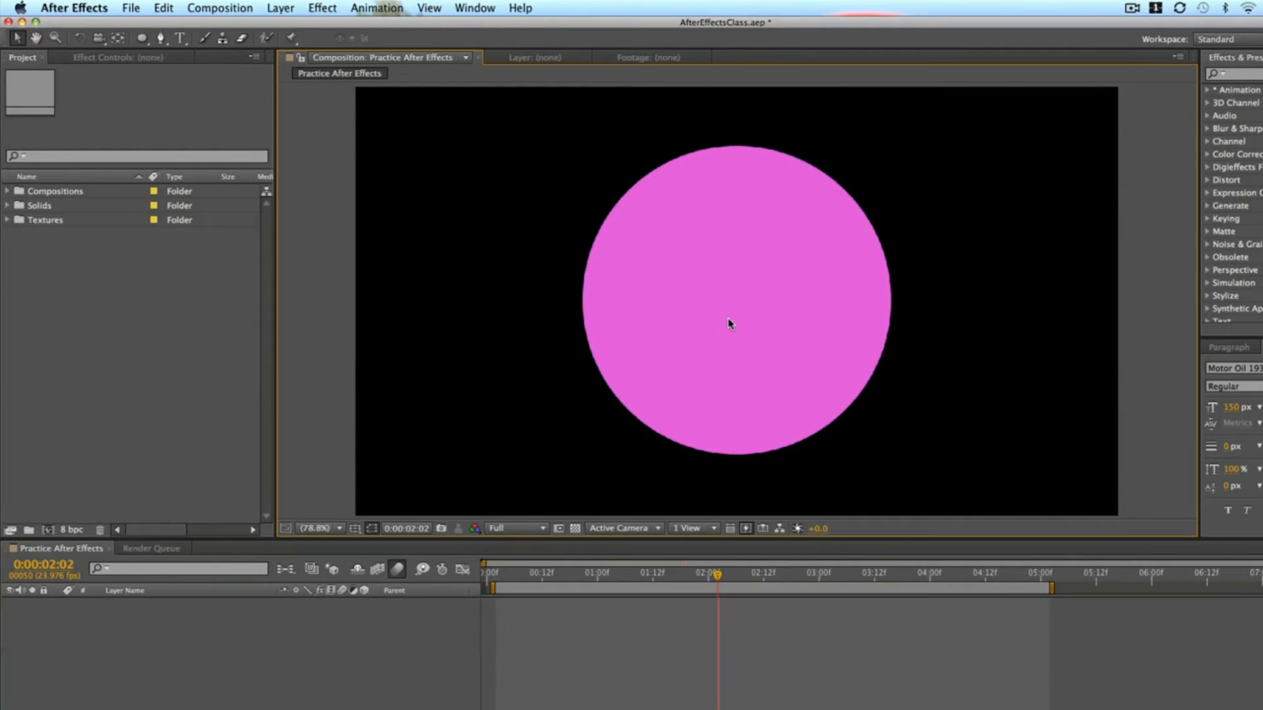
Create a pink rectangle that automatically fills the whole composition, and delete the rectangle.
click(145, 39)
click(197, 37)
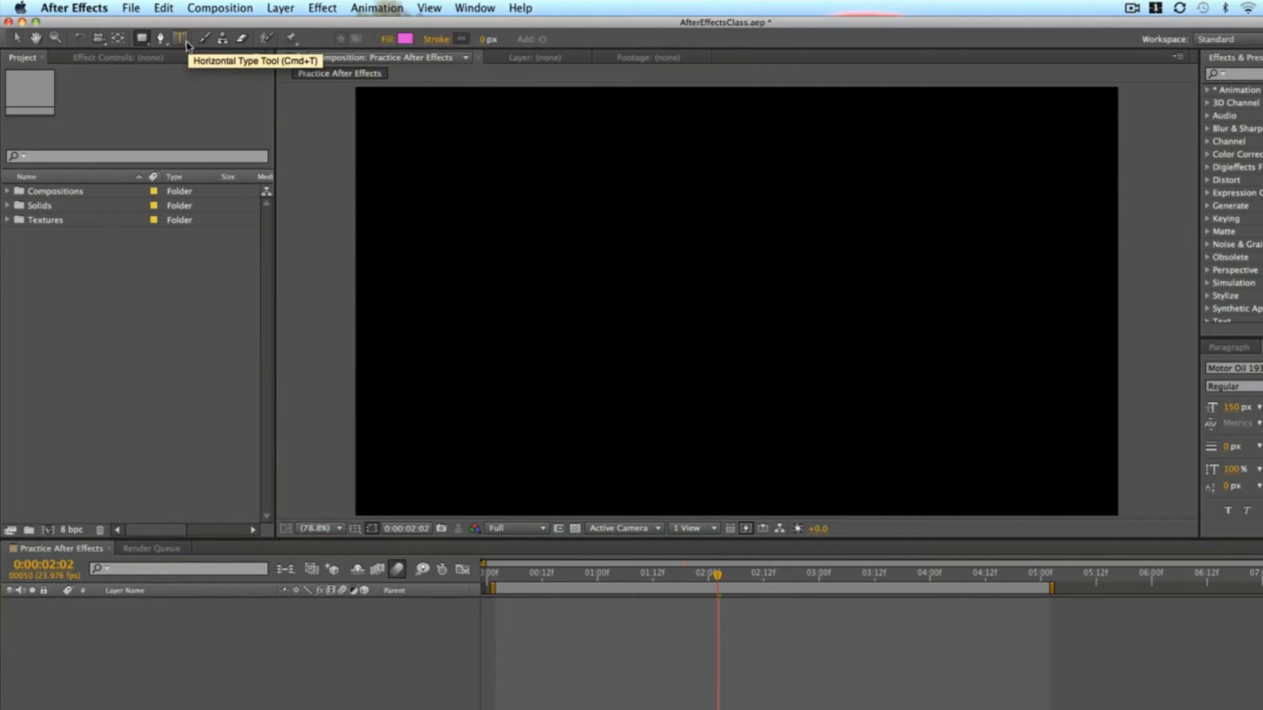
double_click(141, 39)
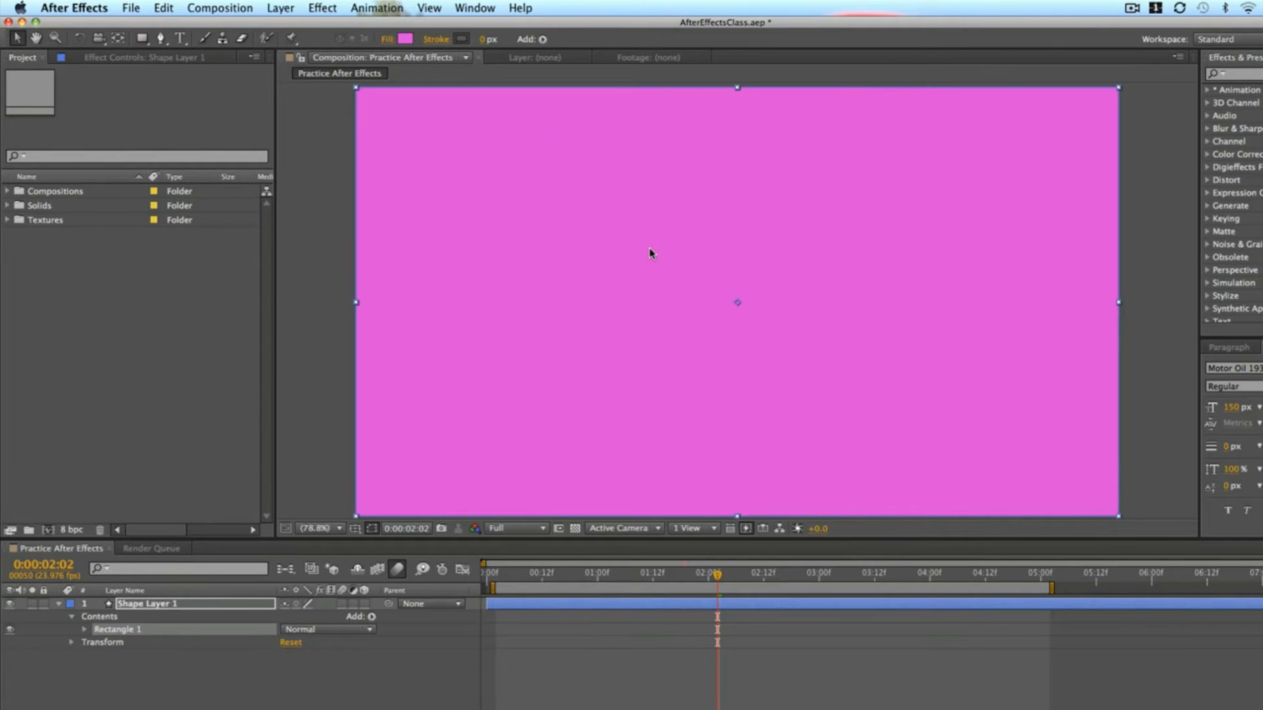
key(Delete)
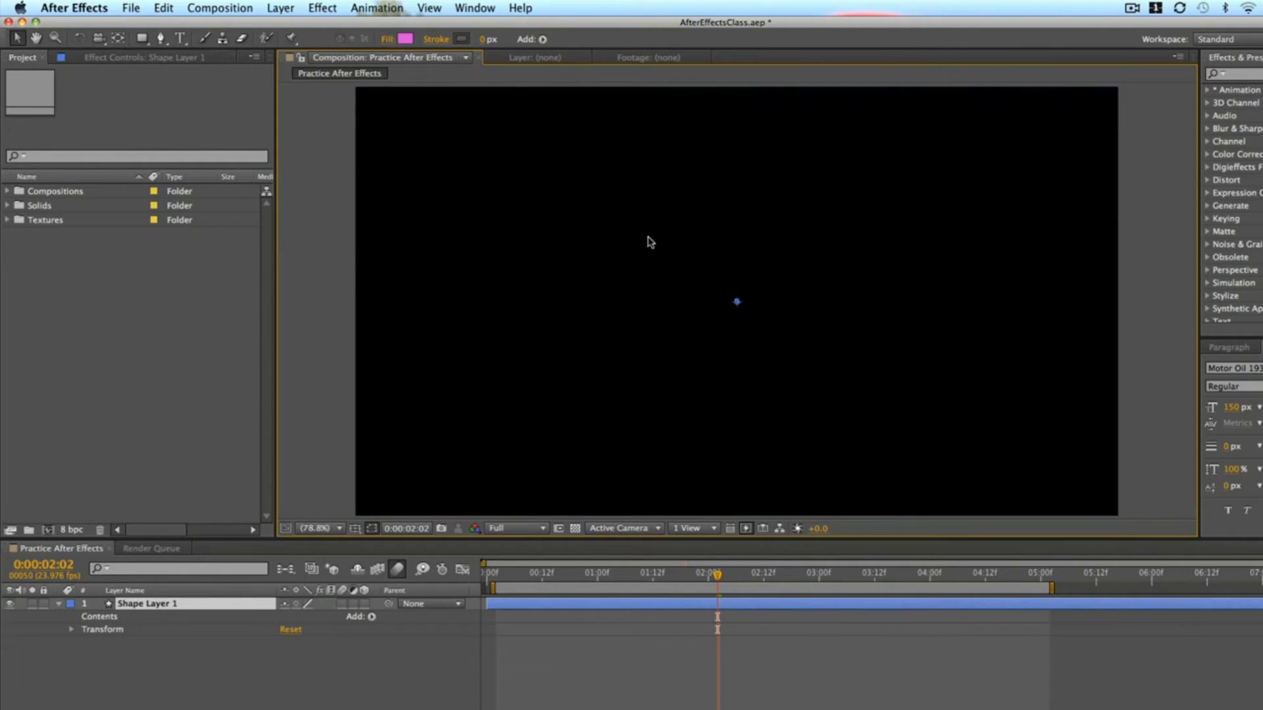
Create a pink ellipse that automatically fits the full composition frame, and delete the ellipse.
click(143, 38)
click(207, 71)
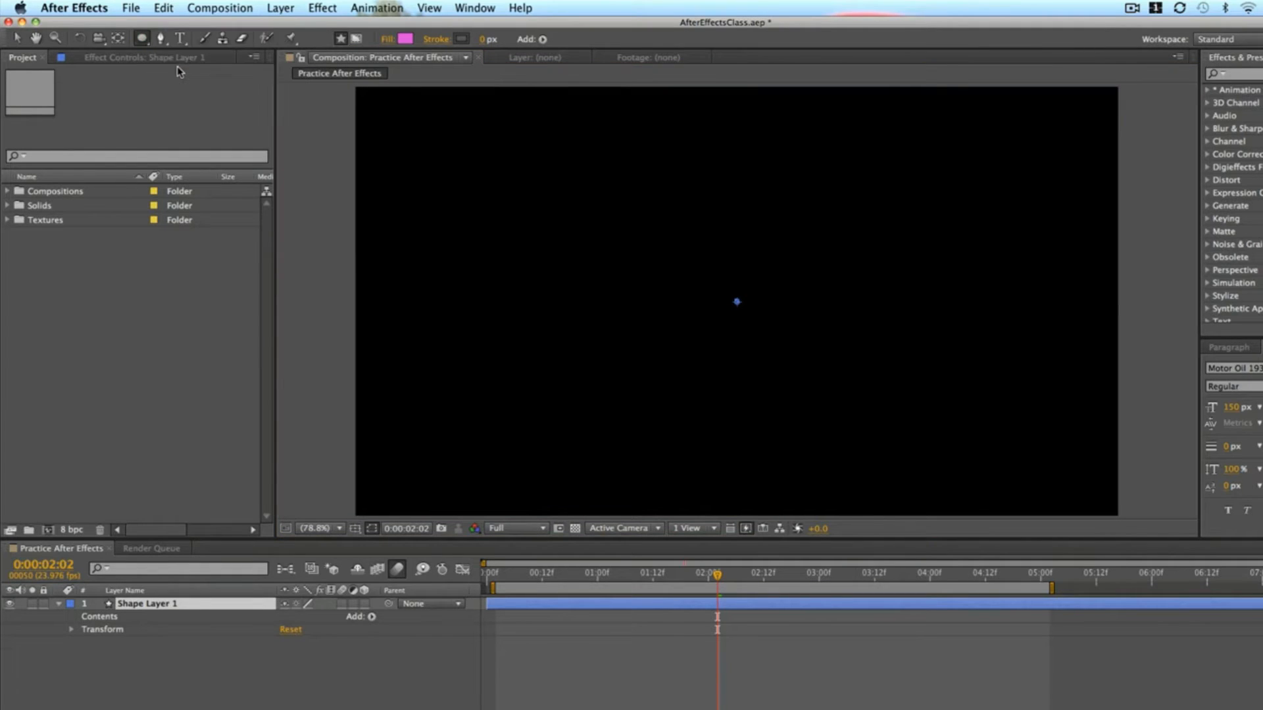
double_click(142, 38)
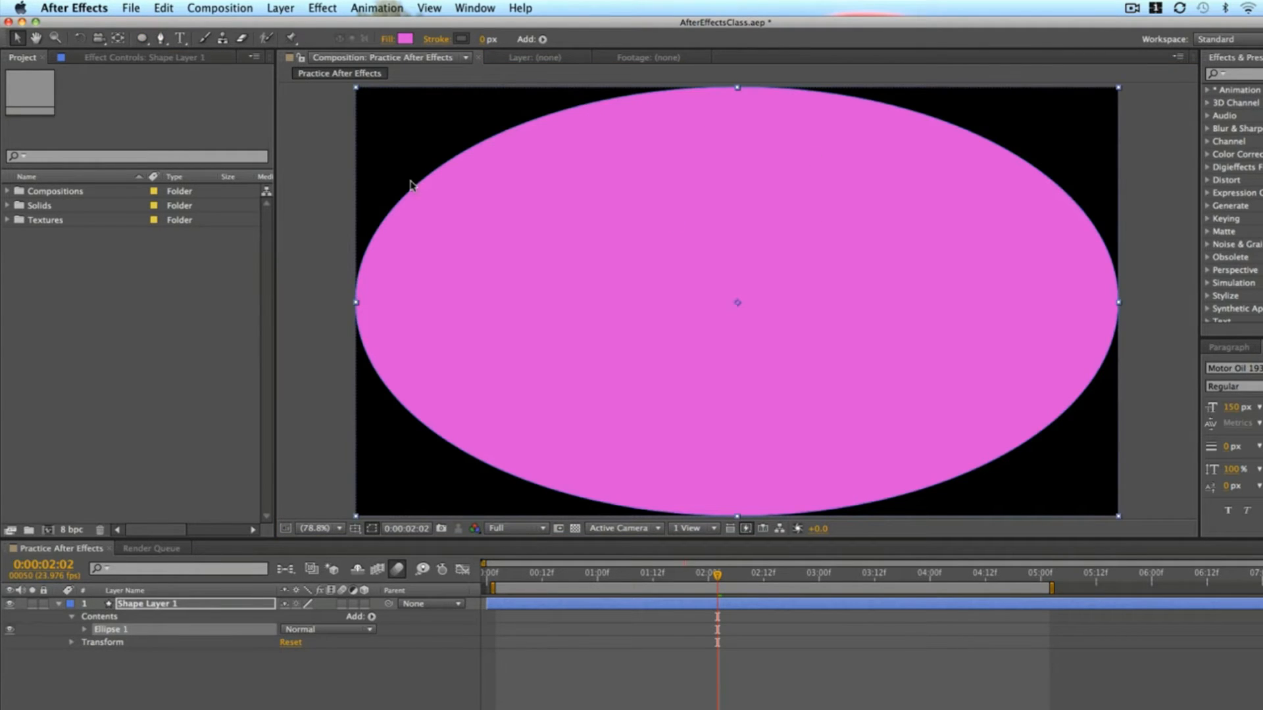
key(Delete)
click(430, 151)
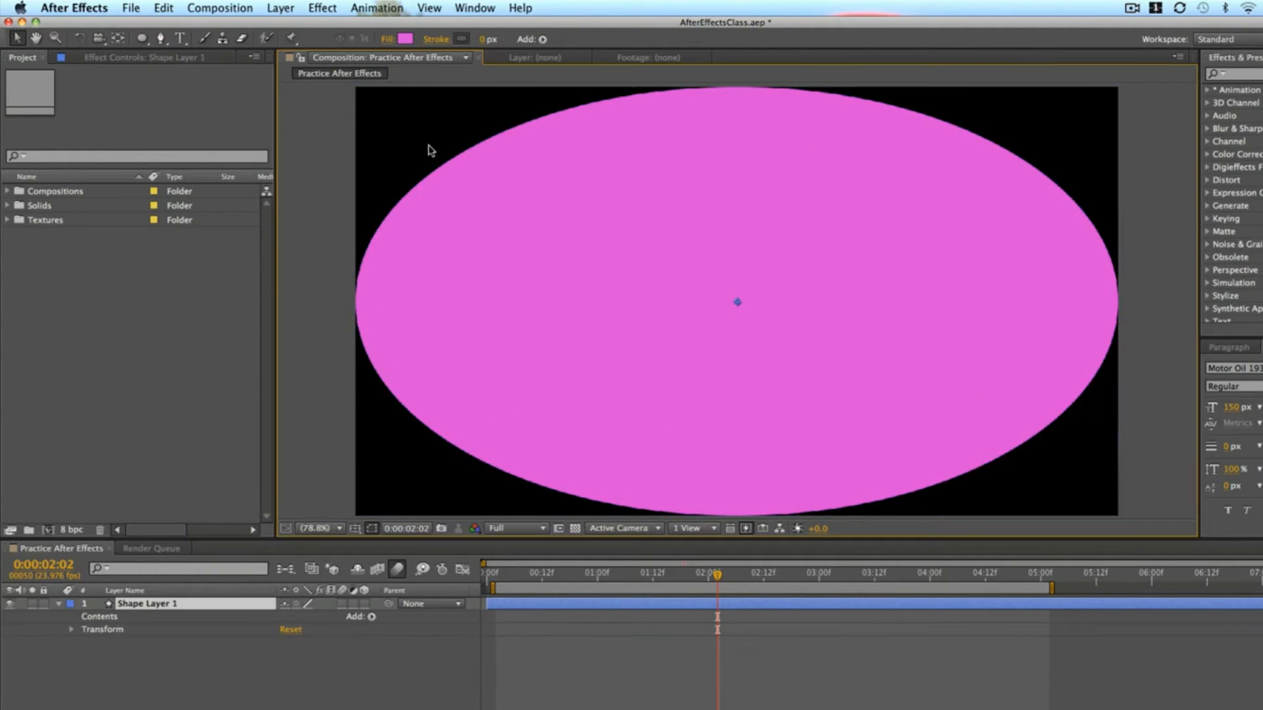
Create a pink star fitted to the composition, scale it up slightly from its center, and delete it.
drag(142, 38, 174, 104)
double_click(155, 41)
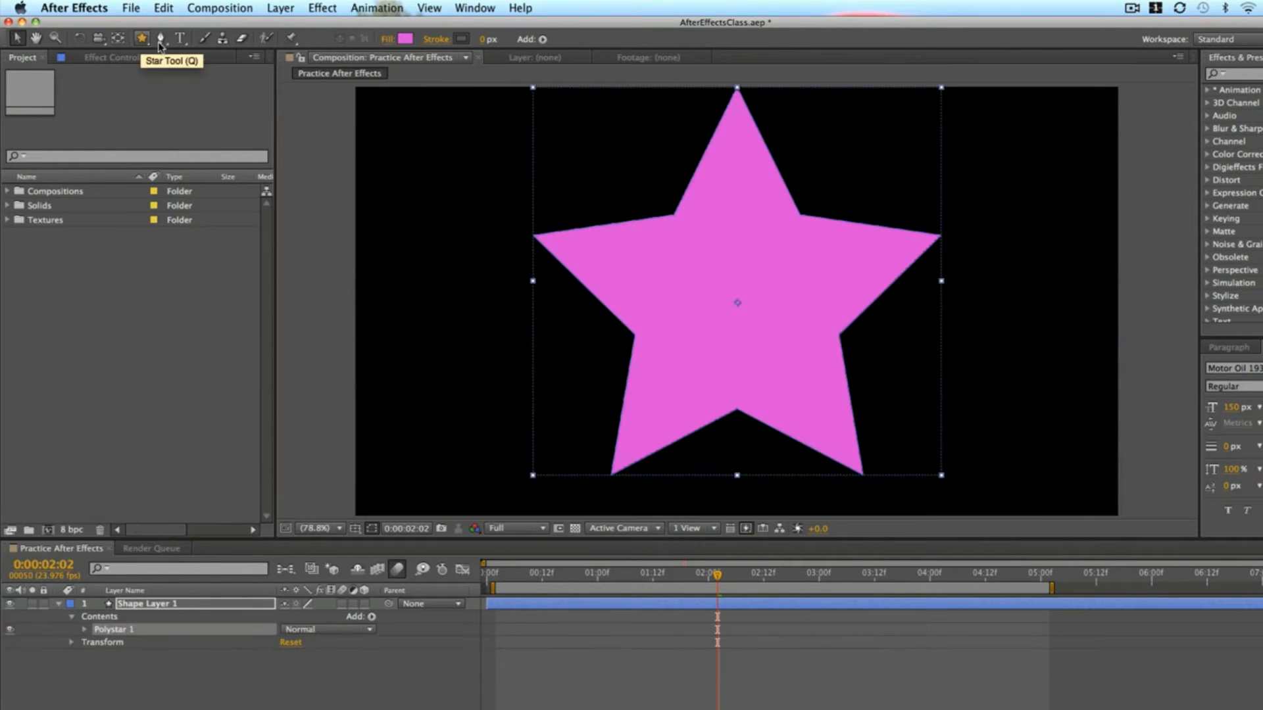
key(v)
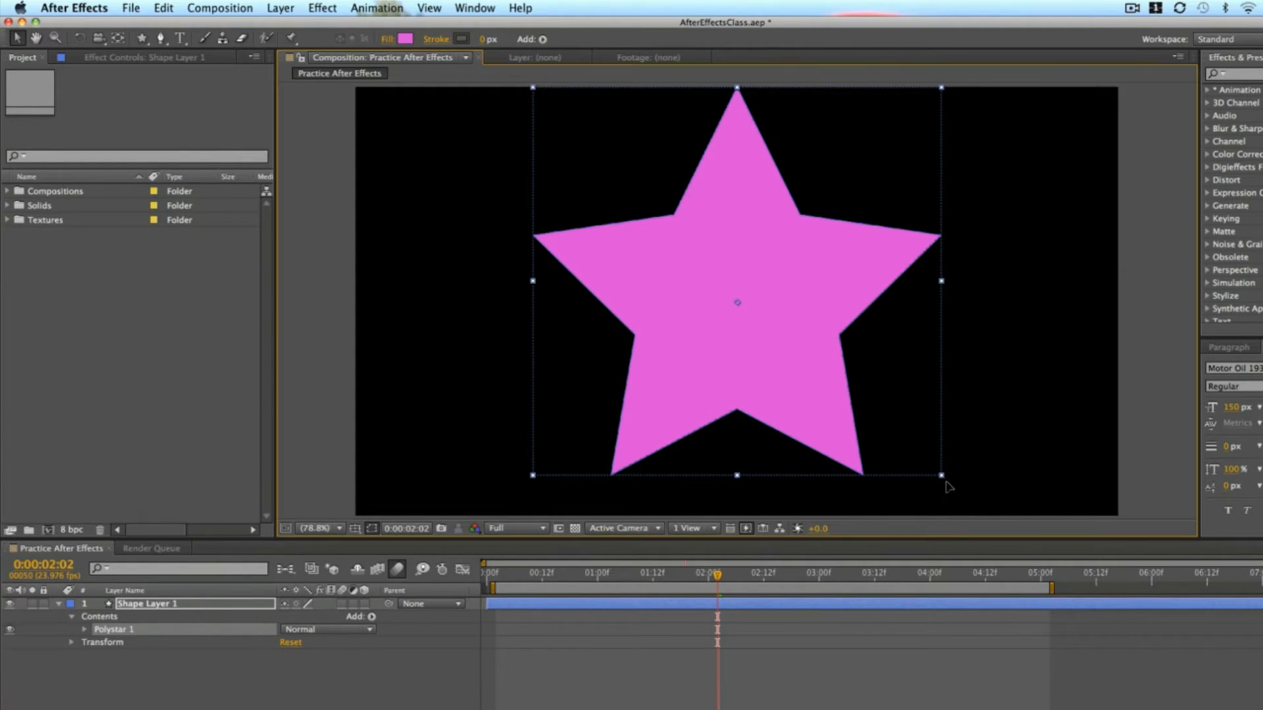
drag(948, 483, 965, 503)
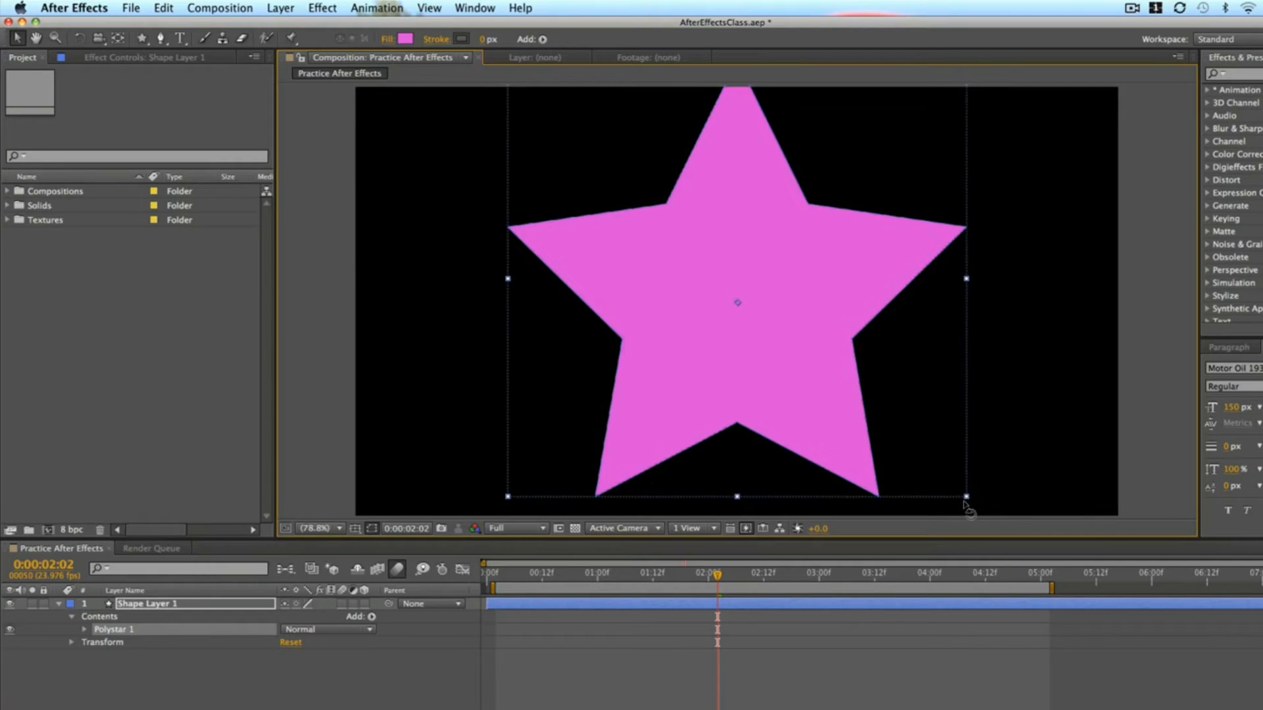
key(Delete)
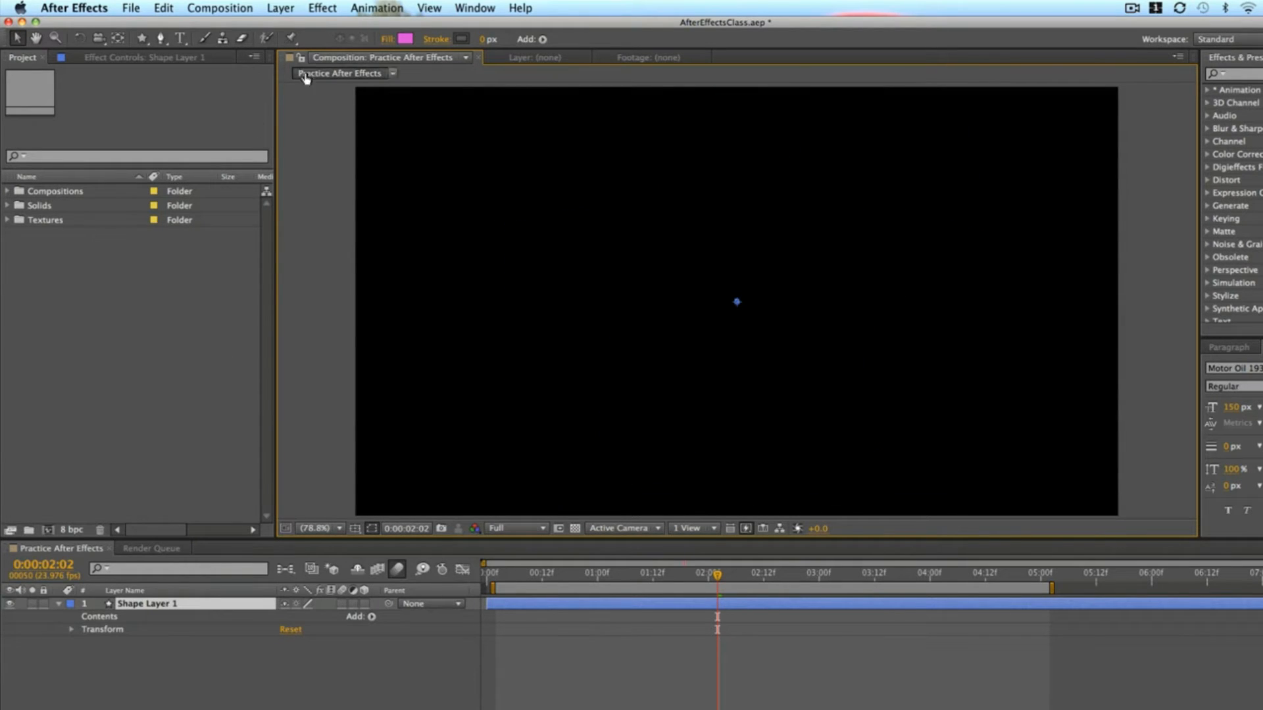
Draw a trial rectangle with the Rectangle tool and undo it, then draw a smaller one and delete the shape layer.
click(141, 38)
click(186, 39)
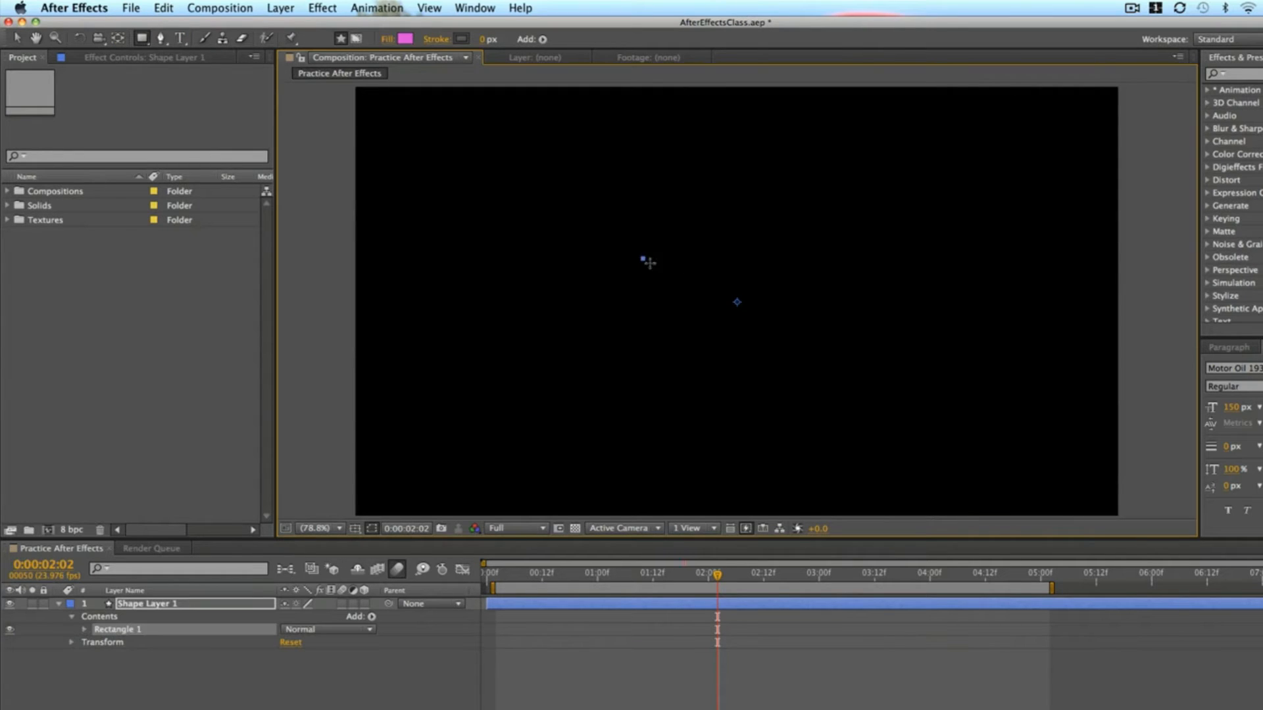
mouse_move(646, 260)
mouse_down()
mouse_move(863, 423)
mouse_move(814, 289)
mouse_move(692, 343)
mouse_move(885, 392)
mouse_move(718, 289)
mouse_move(716, 409)
mouse_move(884, 376)
mouse_move(924, 382)
mouse_up()
key(ctrl+z)
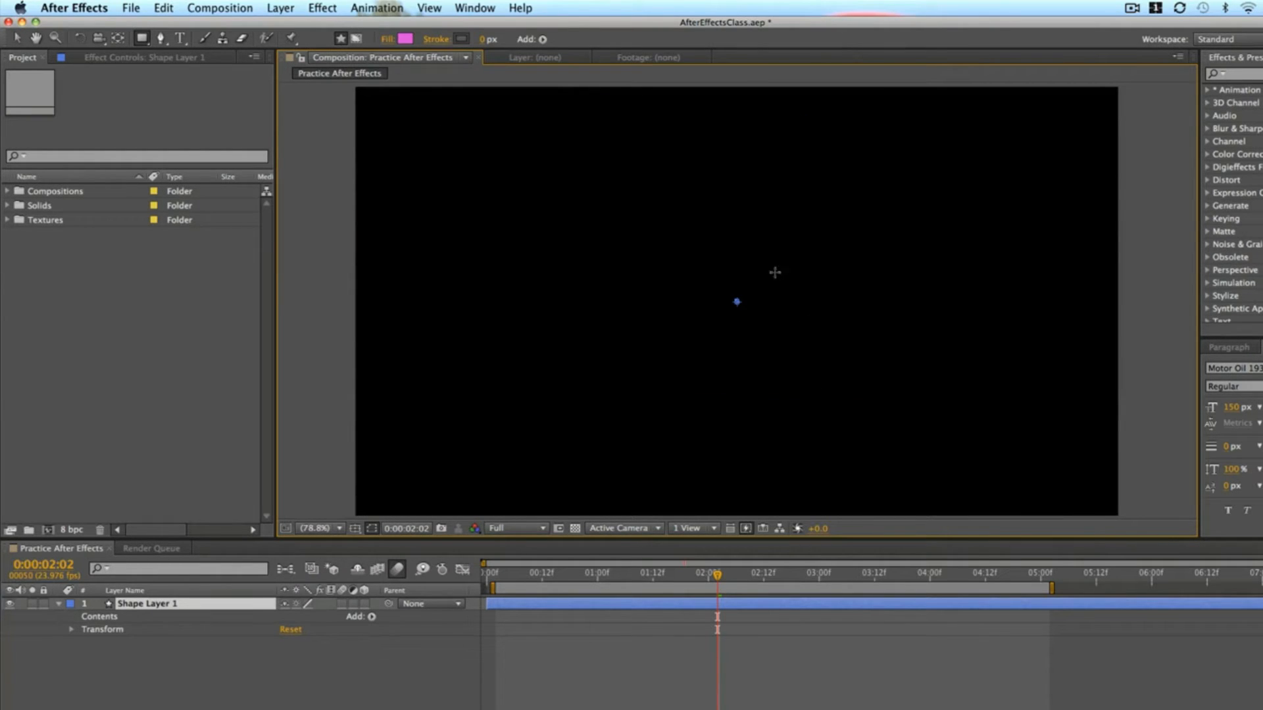
drag(713, 257, 852, 370)
click(704, 606)
key(Delete)
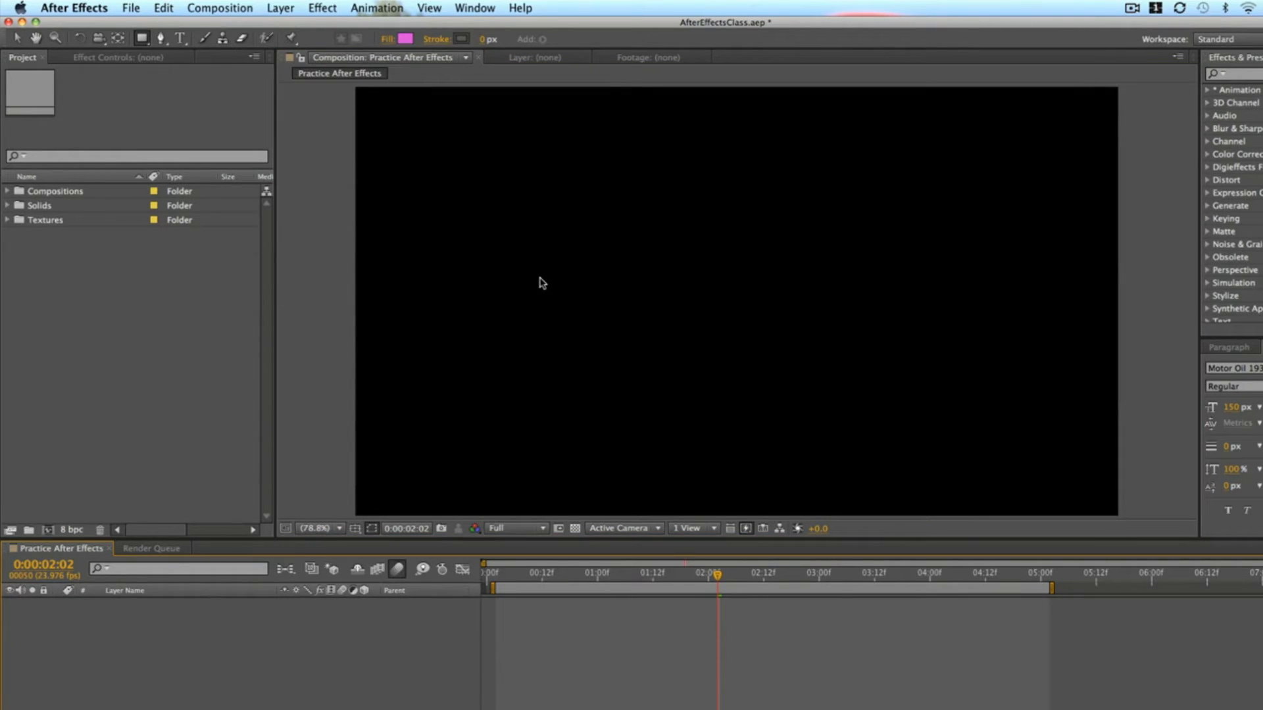
Draw a small rectangle just below the composition's center, undo it, and delete the empty shape layer.
drag(727, 293, 766, 372)
key(super+z)
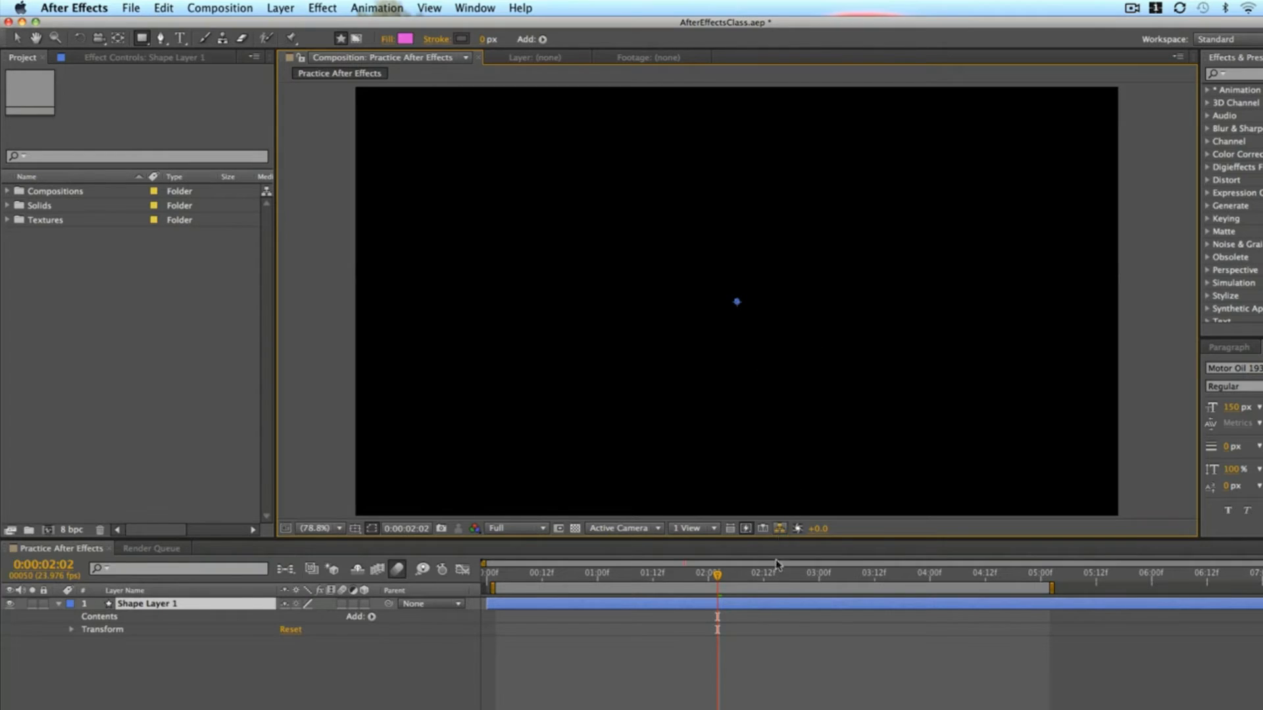
click(772, 609)
key(Delete)
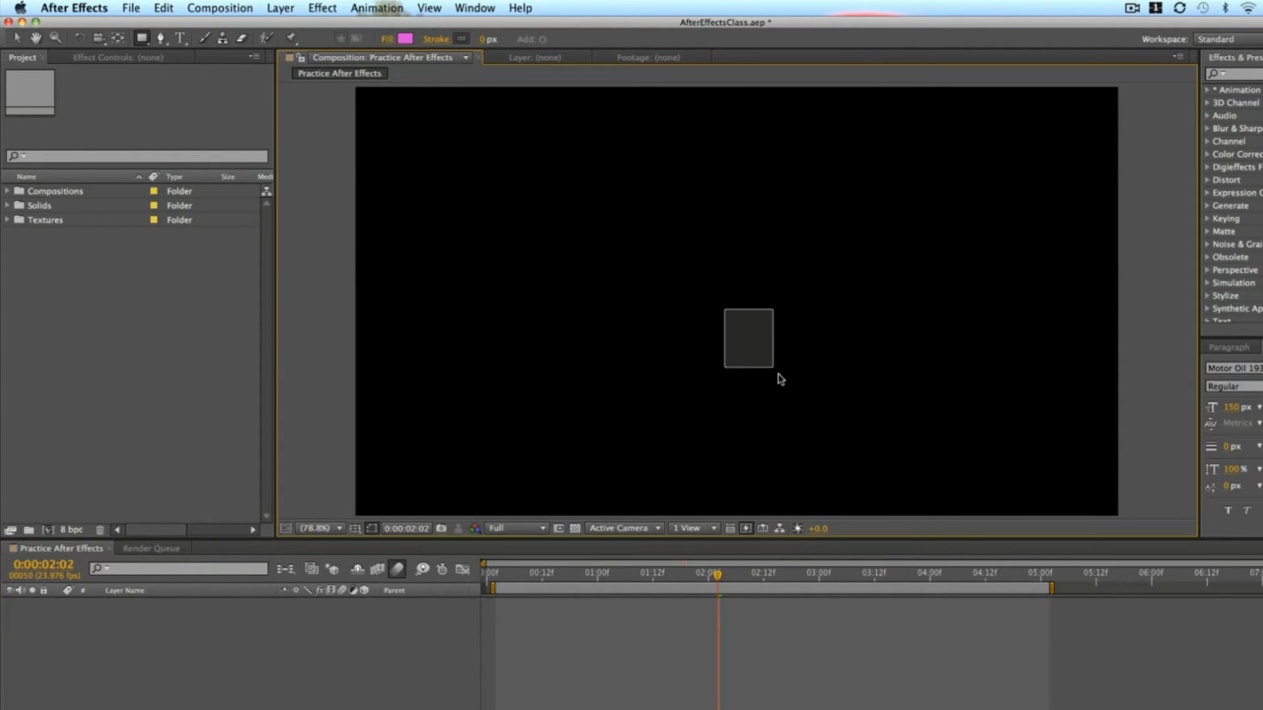
Draw a wide pink rectangle across the middle of the composition, deselect it, and delete its shape layer.
mouse_move(682, 277)
mouse_down()
mouse_move(787, 395)
mouse_move(871, 456)
mouse_move(746, 311)
mouse_move(894, 300)
mouse_move(923, 445)
mouse_move(874, 361)
mouse_move(703, 482)
mouse_move(778, 420)
mouse_move(882, 431)
mouse_move(988, 354)
mouse_up()
click(685, 164)
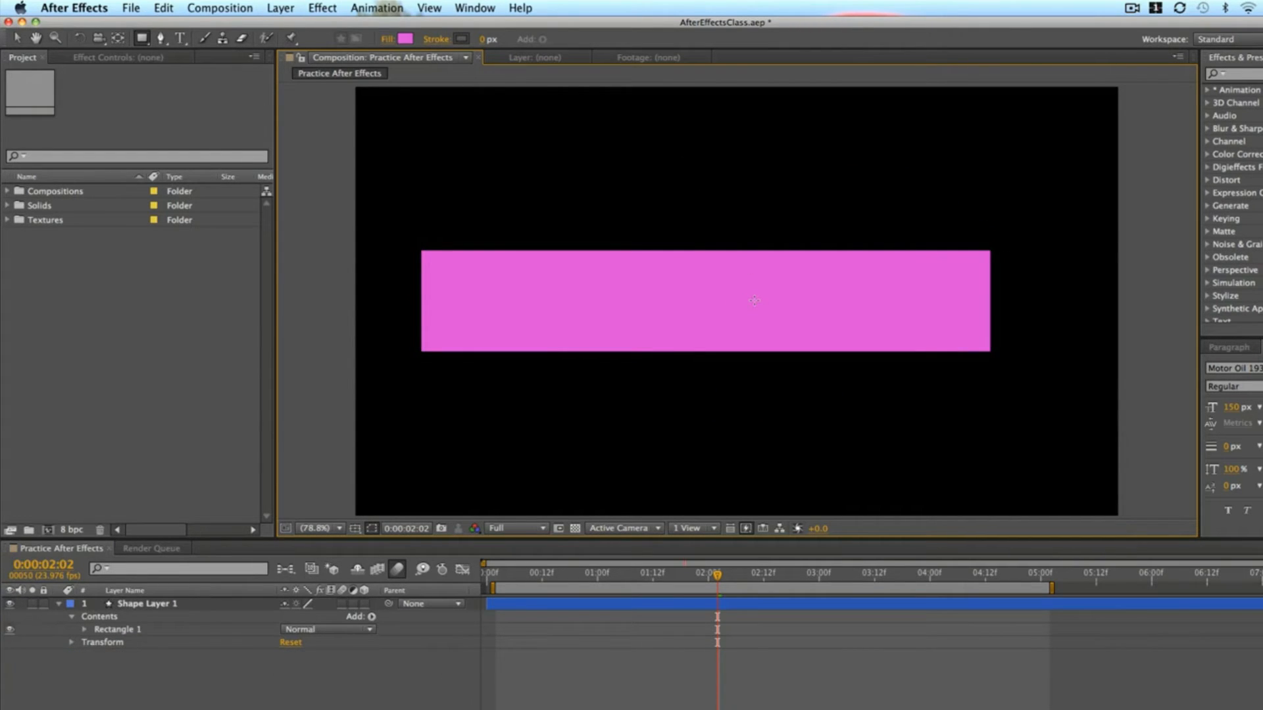
click(724, 604)
key(Delete)
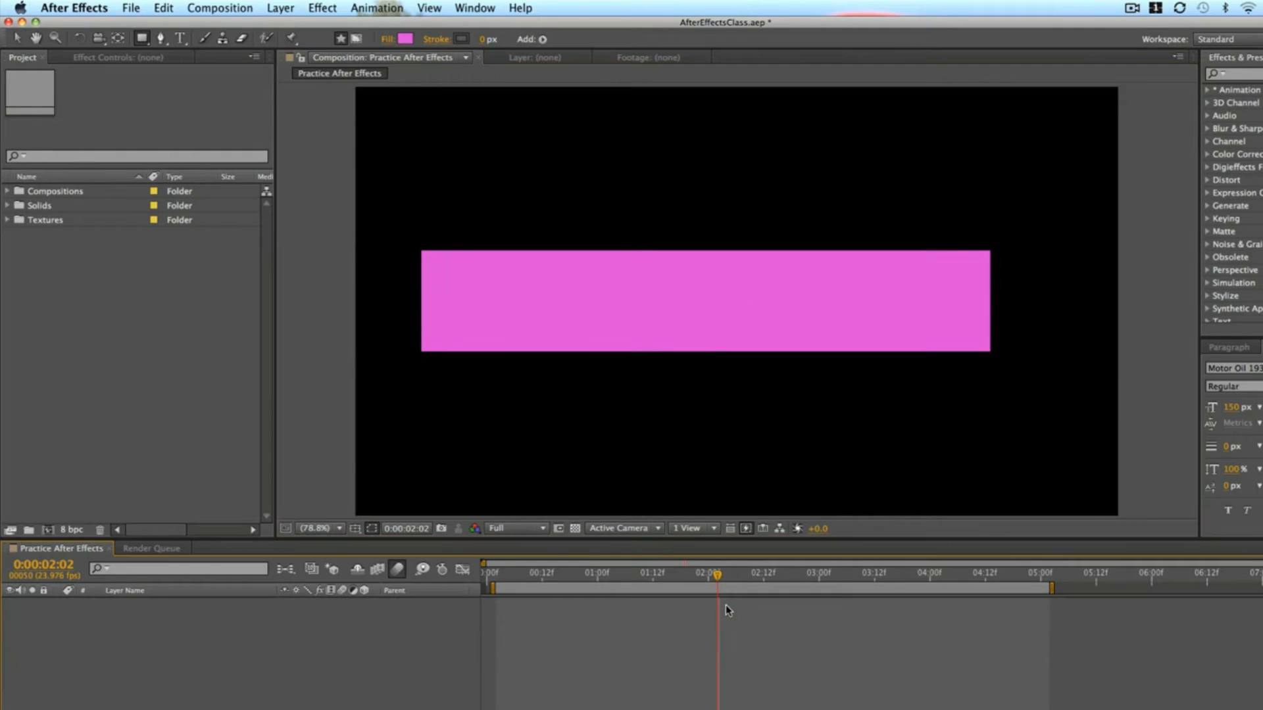
Draw two overlapping rectangles, undo both, and delete the empty shape layer.
drag(510, 271, 678, 366)
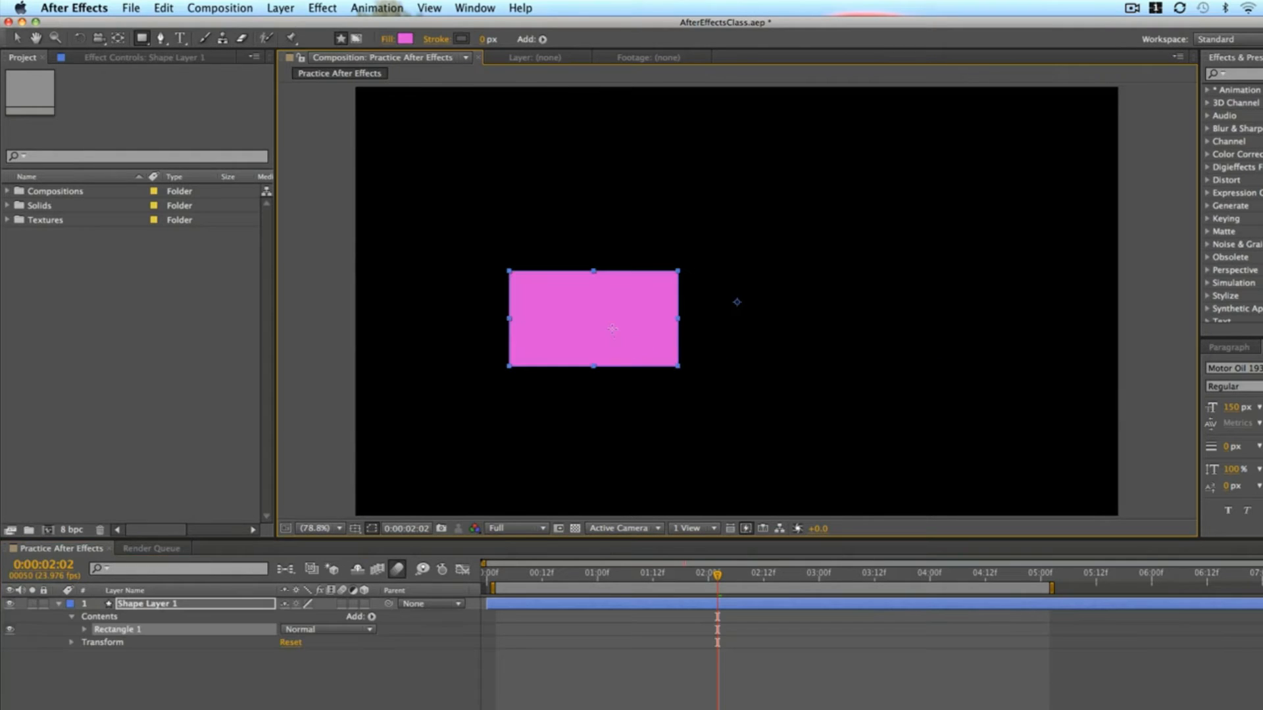
drag(610, 326, 699, 388)
key(super+z)
key(super+z)
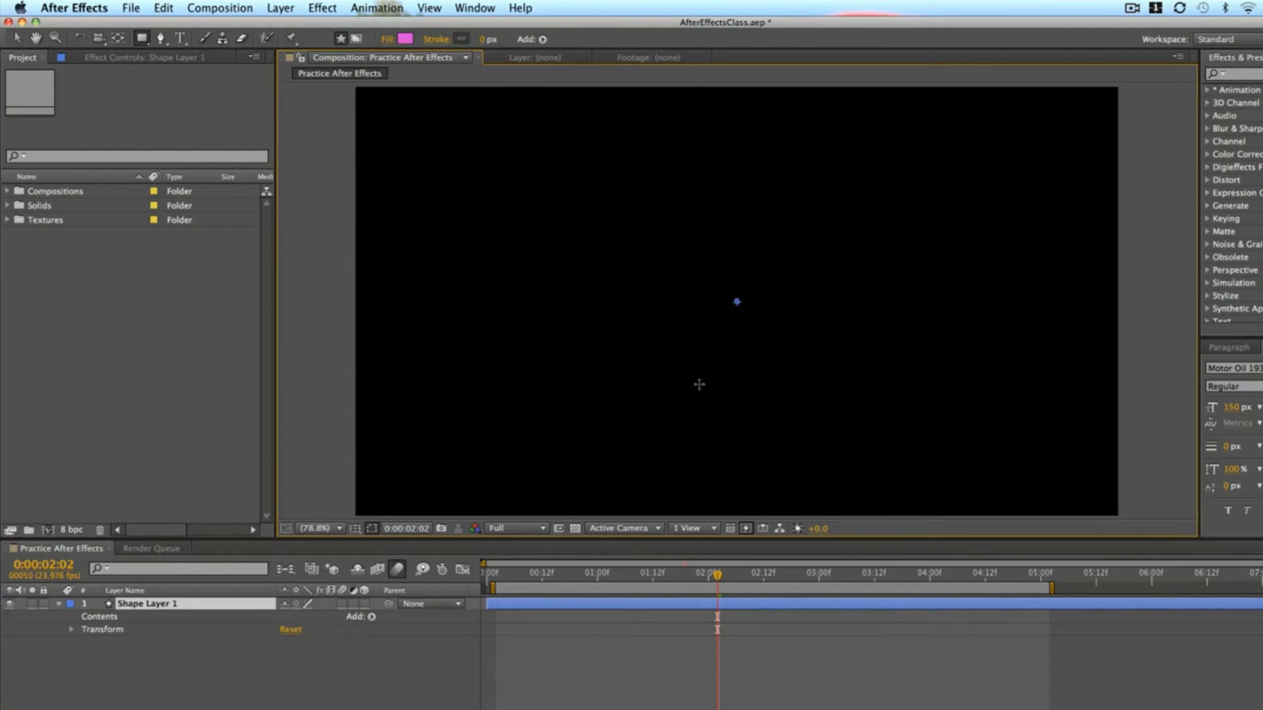
click(697, 605)
key(Delete)
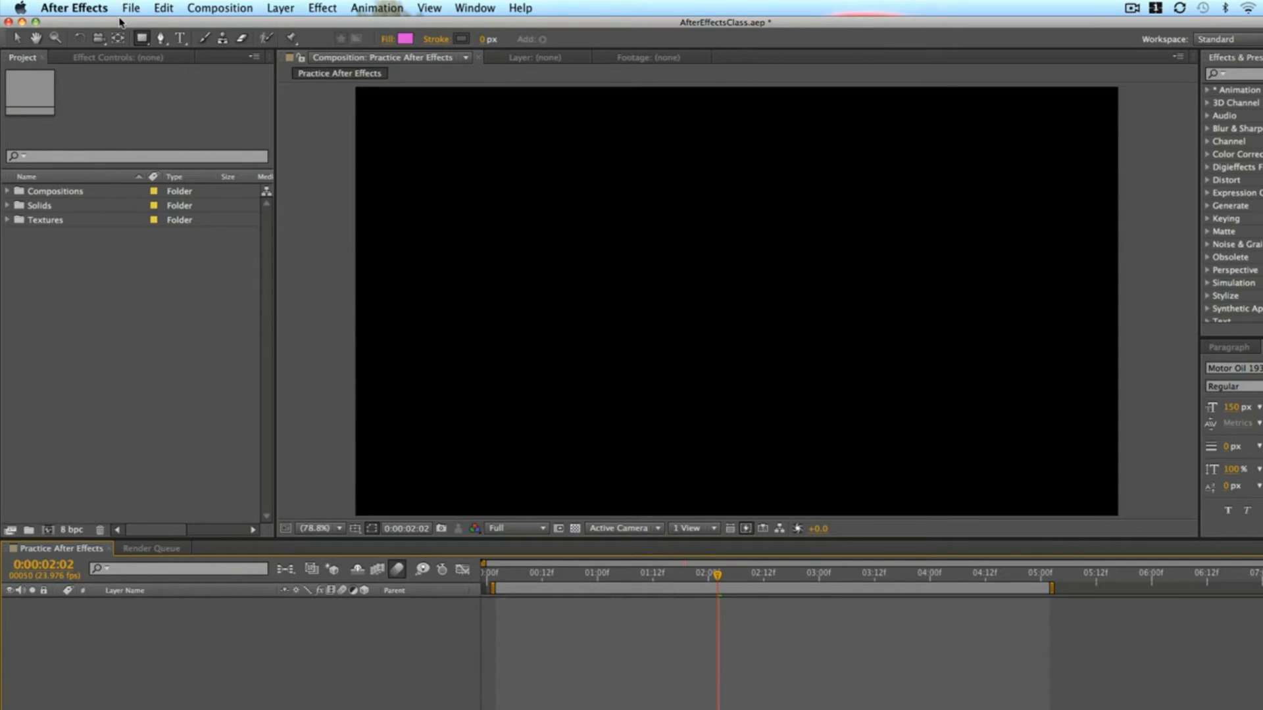
Draw five overlapping pink rectangles of different sizes within a single shape layer using the Rectangle tool.
click(144, 41)
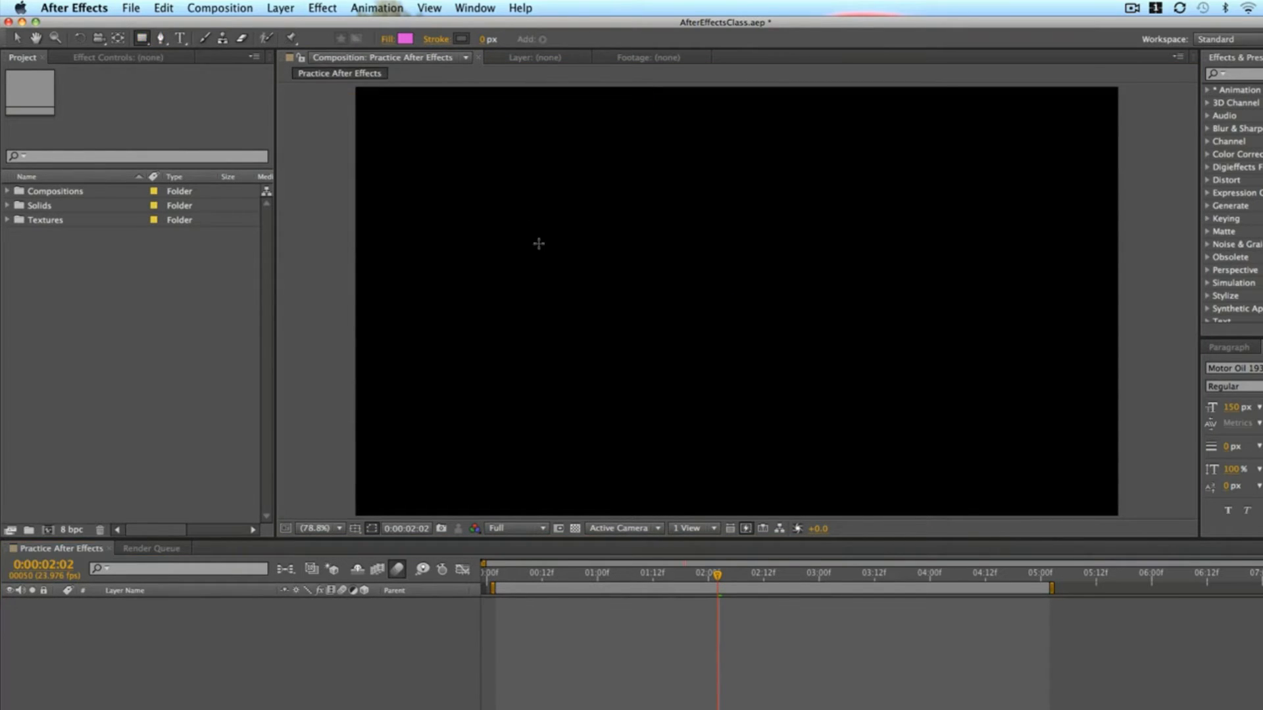
drag(531, 177, 790, 444)
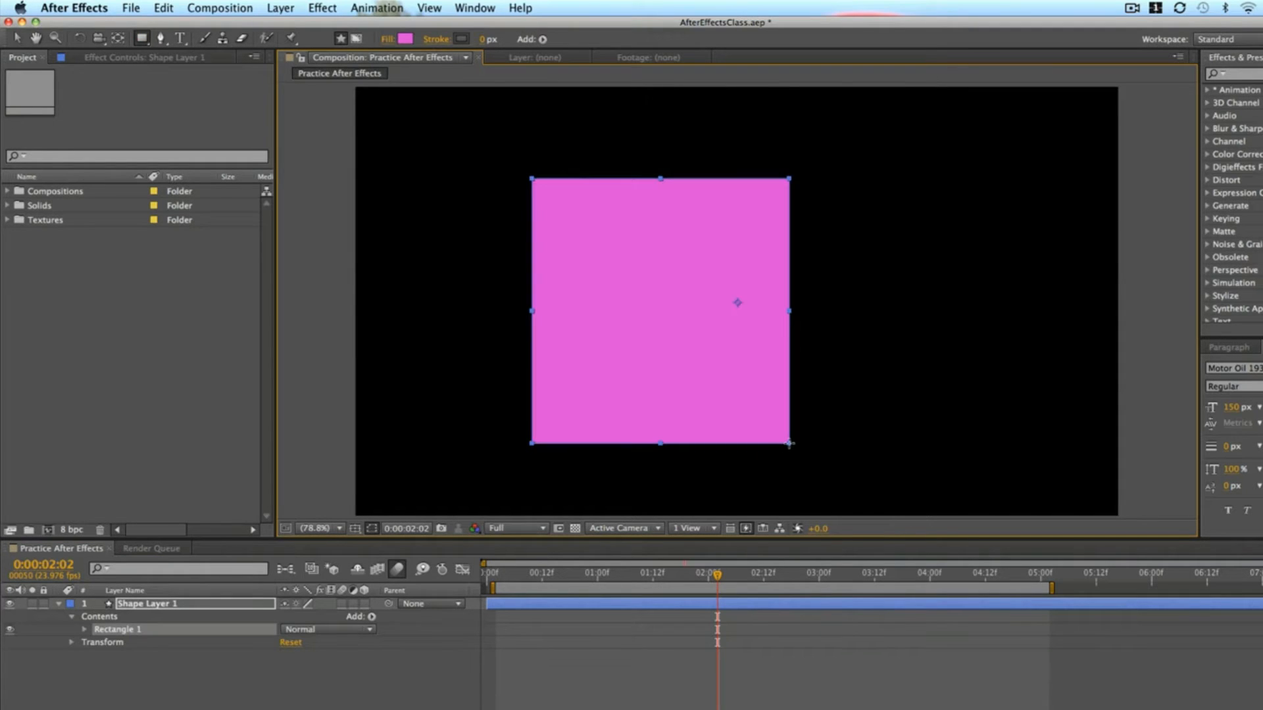
drag(707, 133, 934, 296)
drag(860, 265, 980, 444)
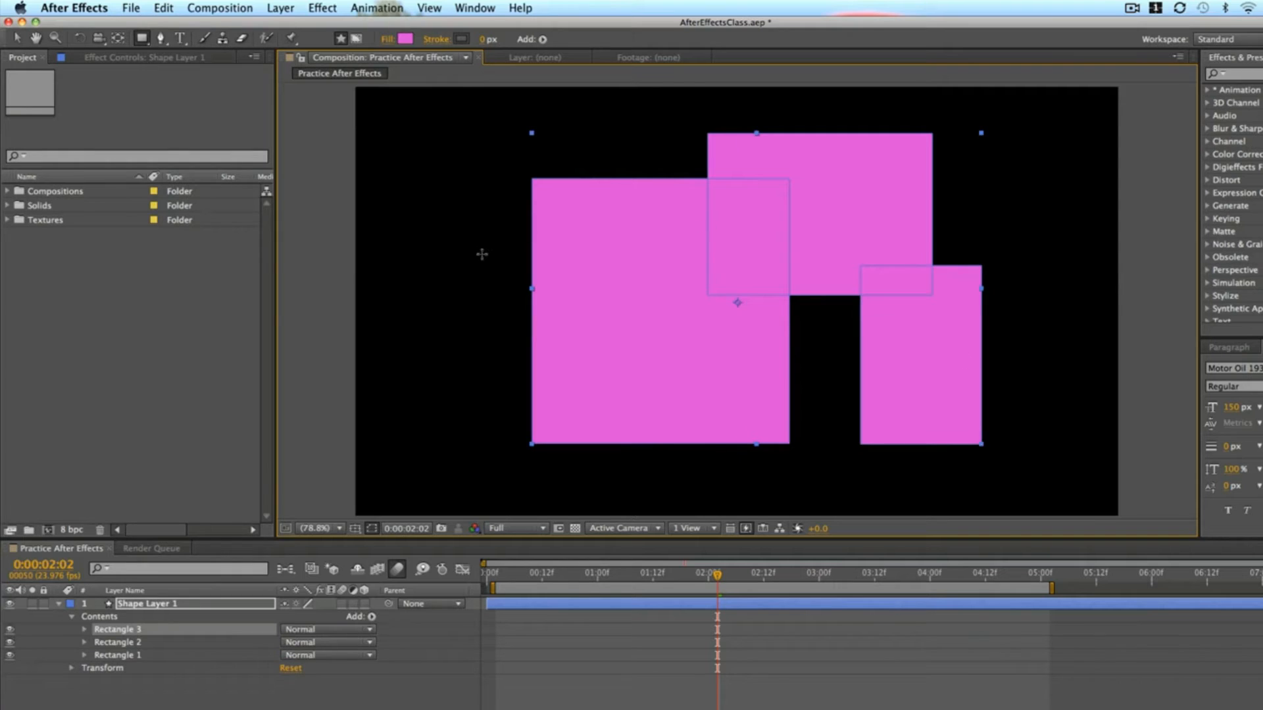
drag(444, 265, 614, 279)
drag(478, 166, 603, 198)
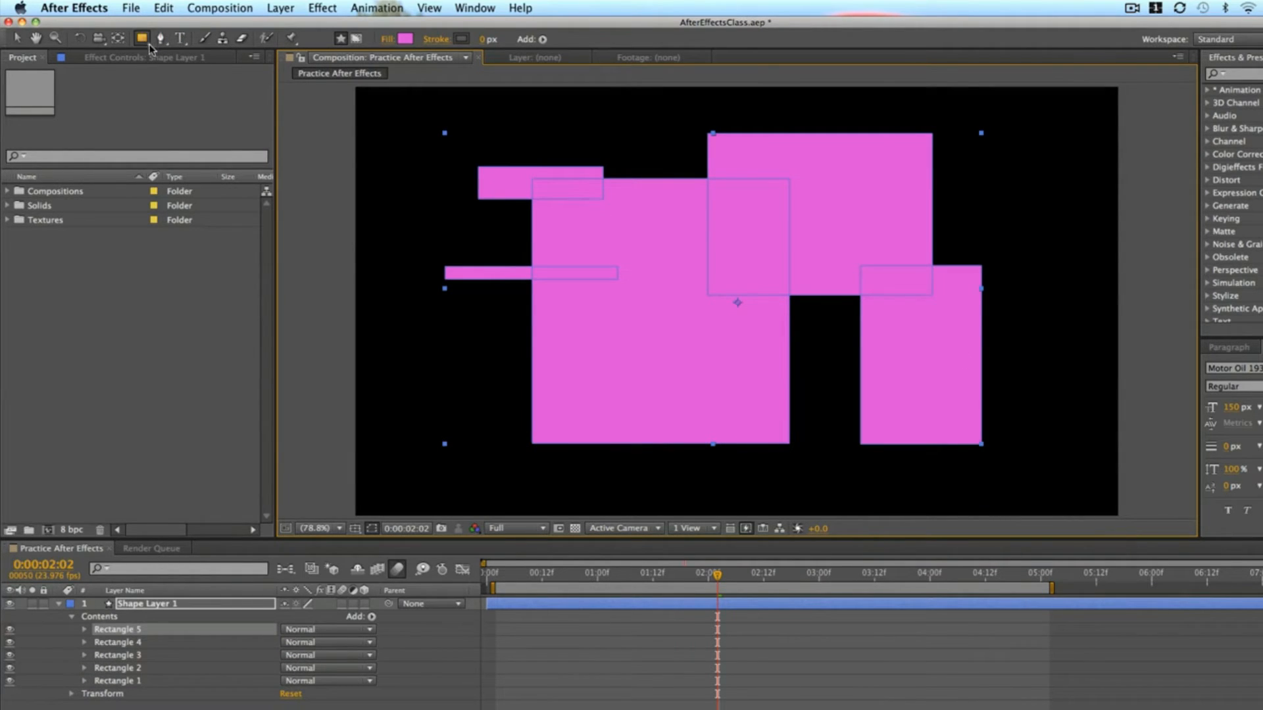
Add six ellipses of varying sizes and proportions to the same shape layer with the Ellipse tool.
drag(151, 42, 208, 71)
drag(468, 174, 702, 298)
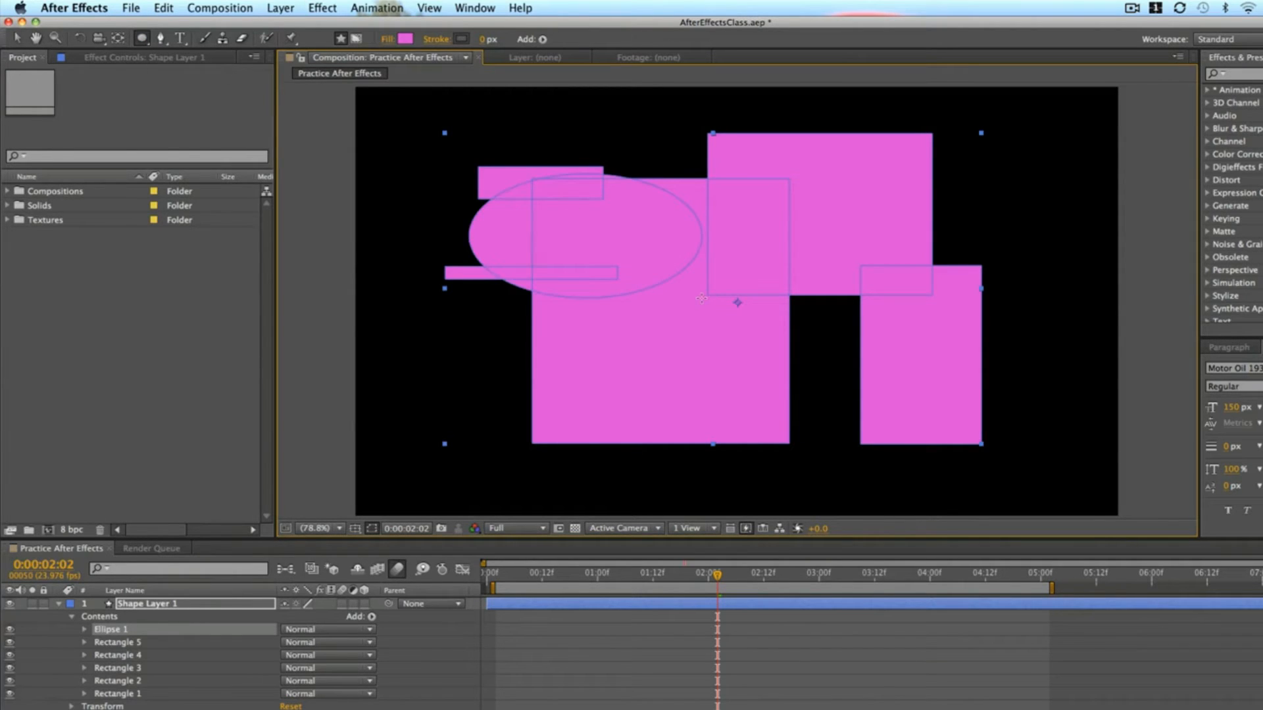
drag(476, 296, 601, 472)
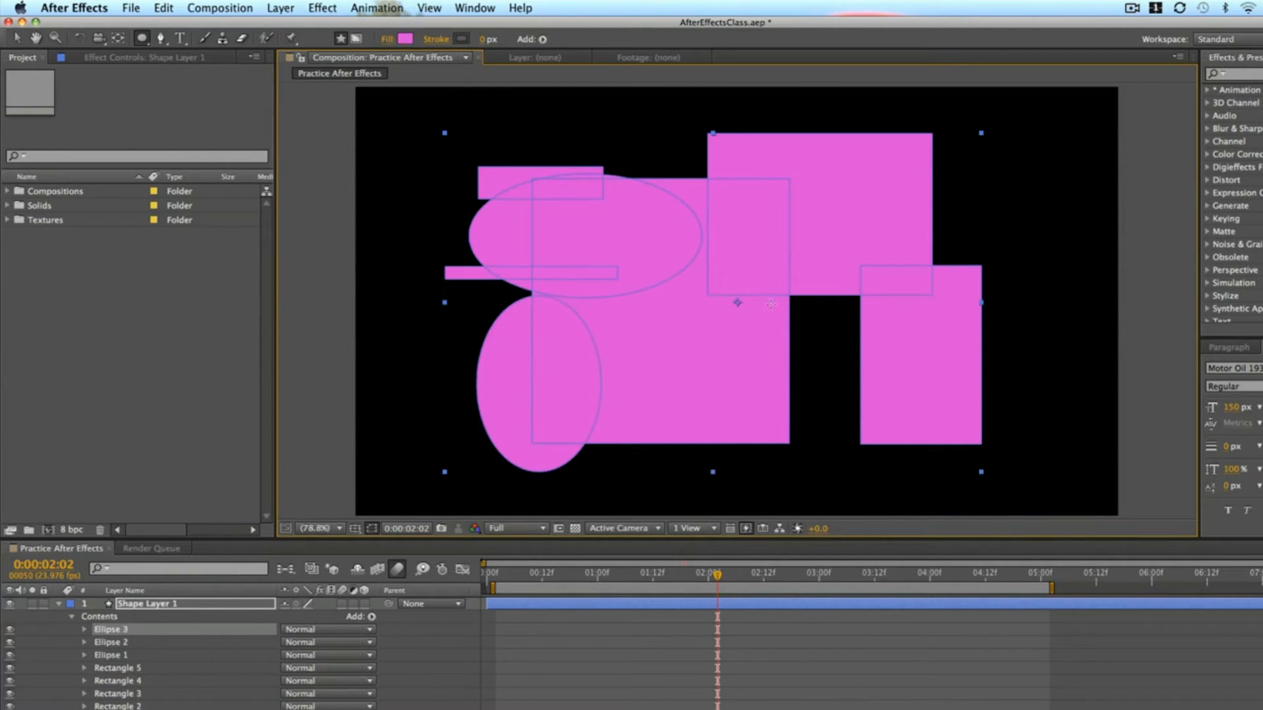
drag(767, 303, 942, 426)
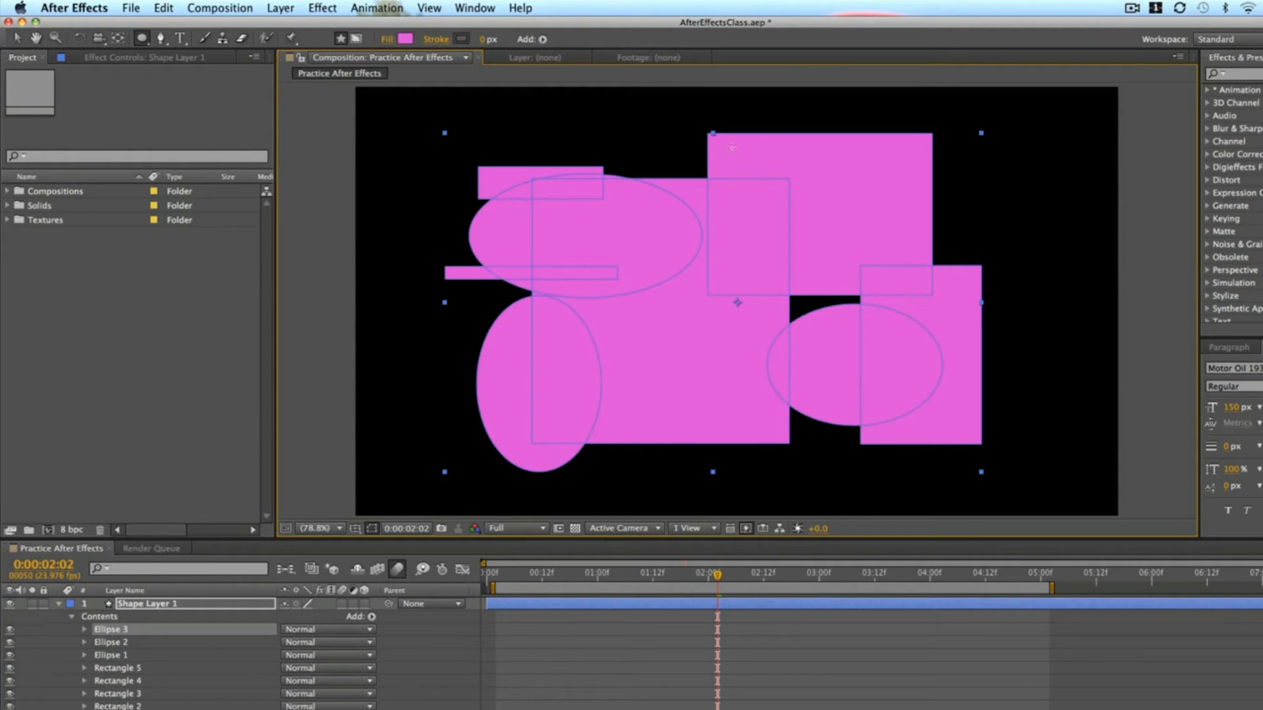
drag(635, 123, 667, 233)
drag(876, 205, 1010, 205)
drag(872, 153, 979, 113)
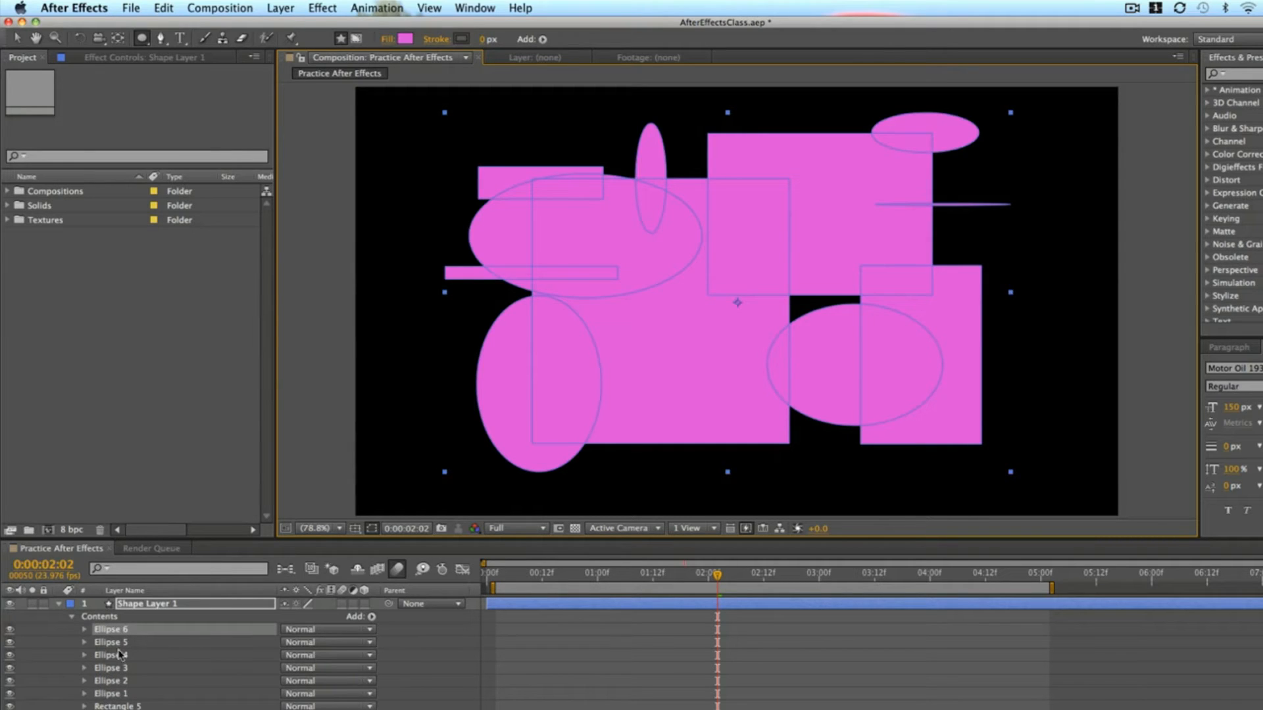
Delete Ellipse 6, Ellipse 5 and Rectangle 5 individually from the shape layer's contents.
key(Delete)
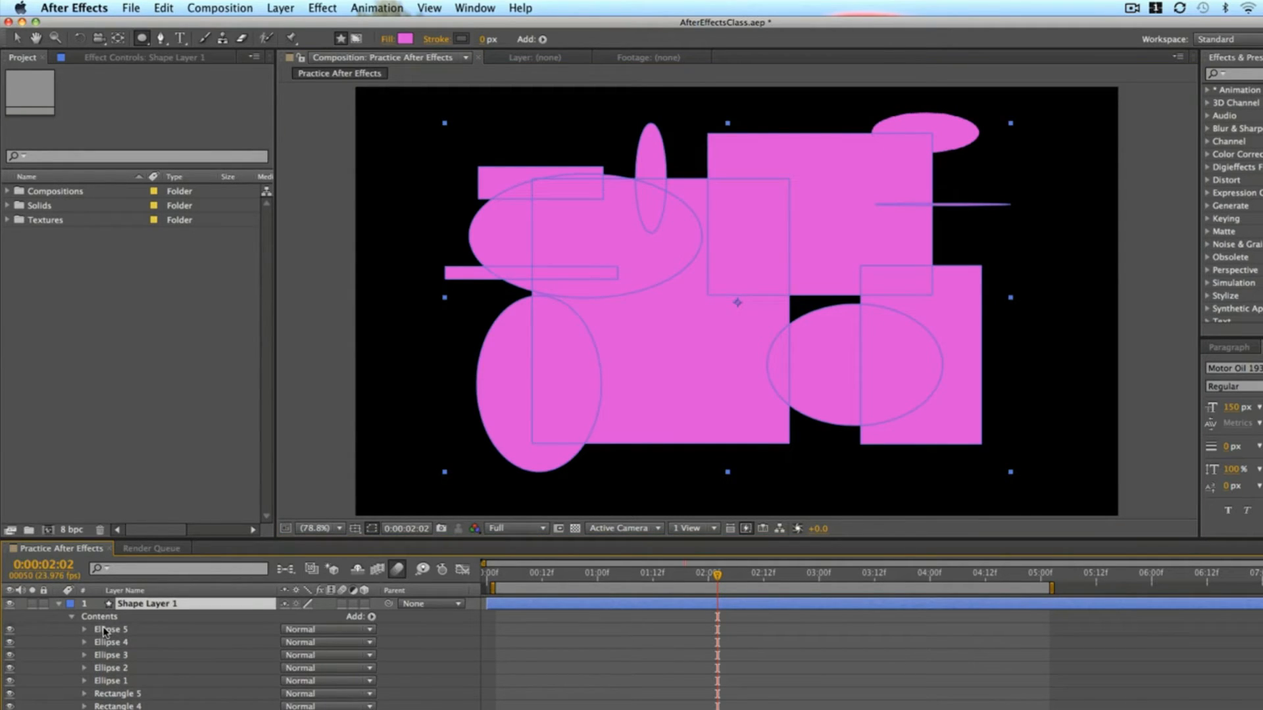
click(104, 629)
key(Delete)
click(106, 634)
click(114, 678)
key(Delete)
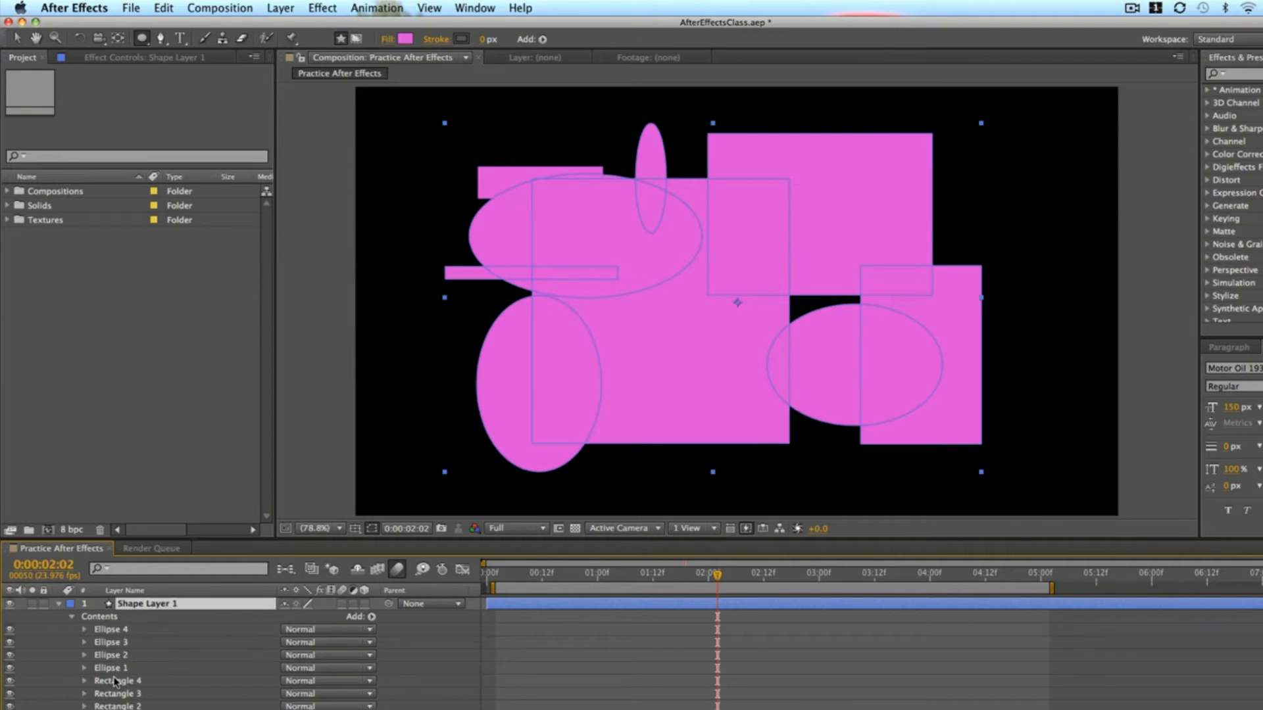
Delete Rectangle 4 from the shape layer and change the fill of its remaining shapes to dark purple.
click(114, 681)
key(Delete)
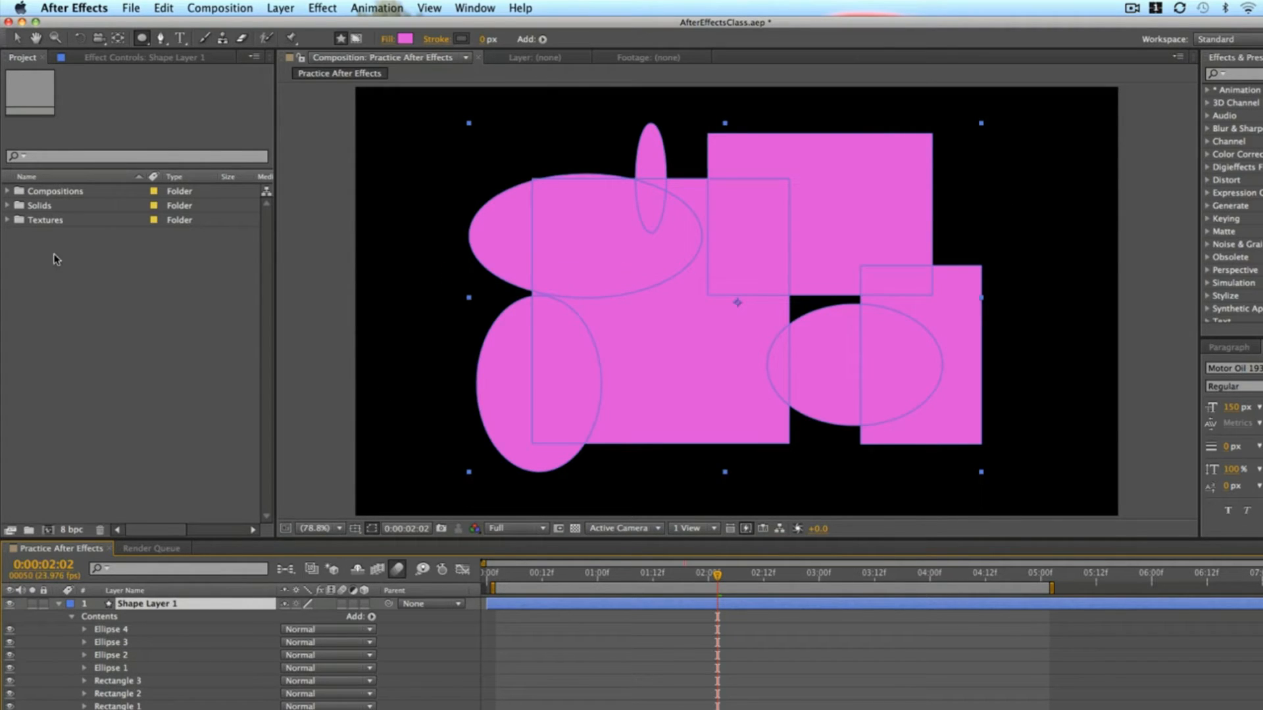
click(405, 39)
click(268, 209)
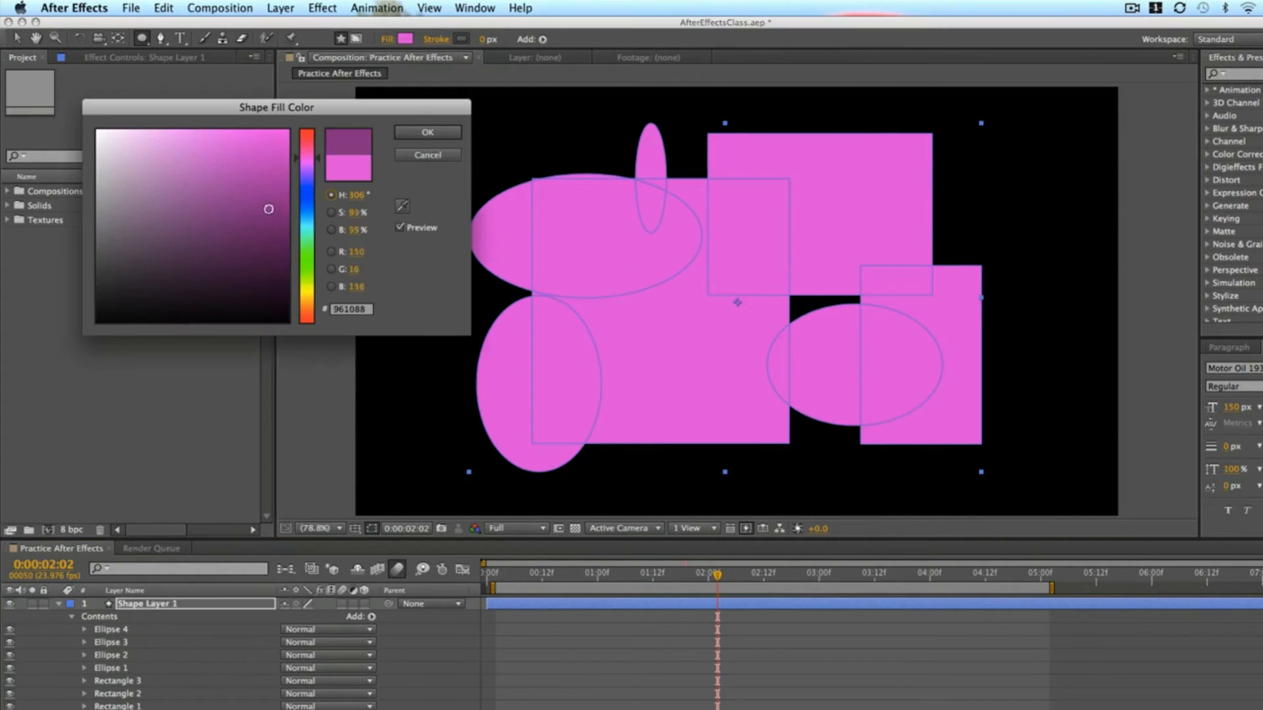
click(414, 132)
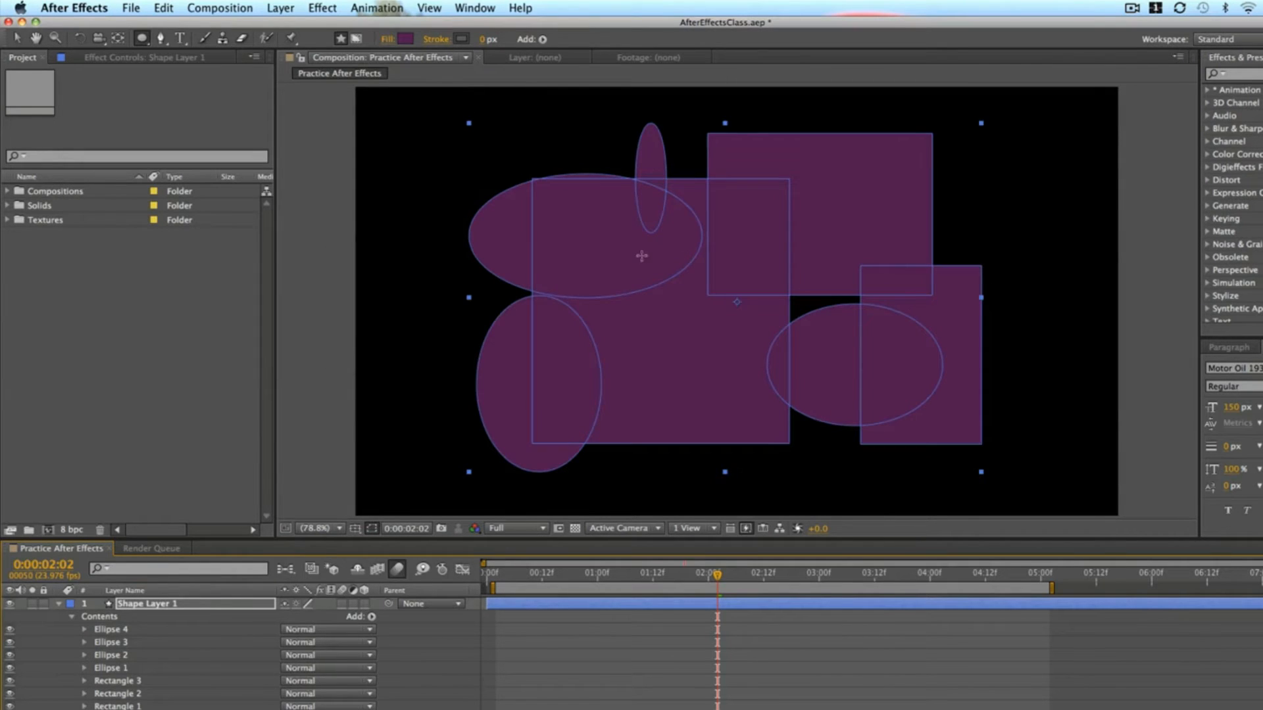
click(604, 667)
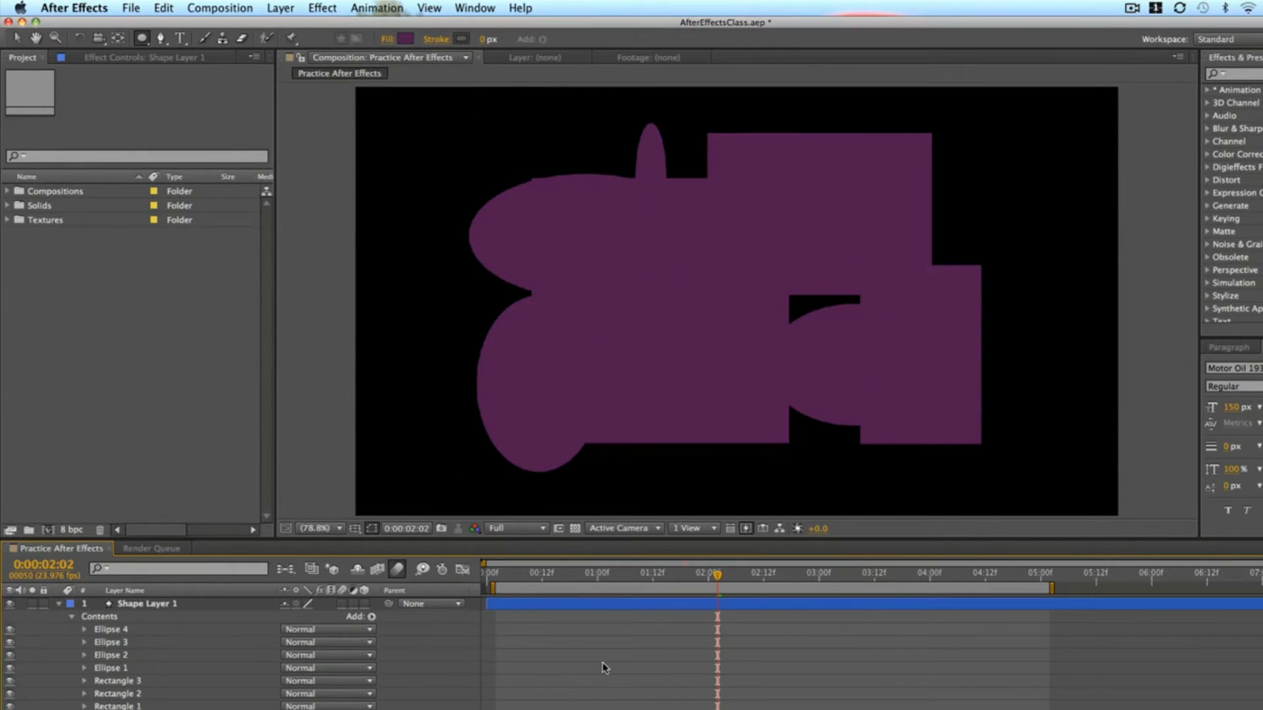
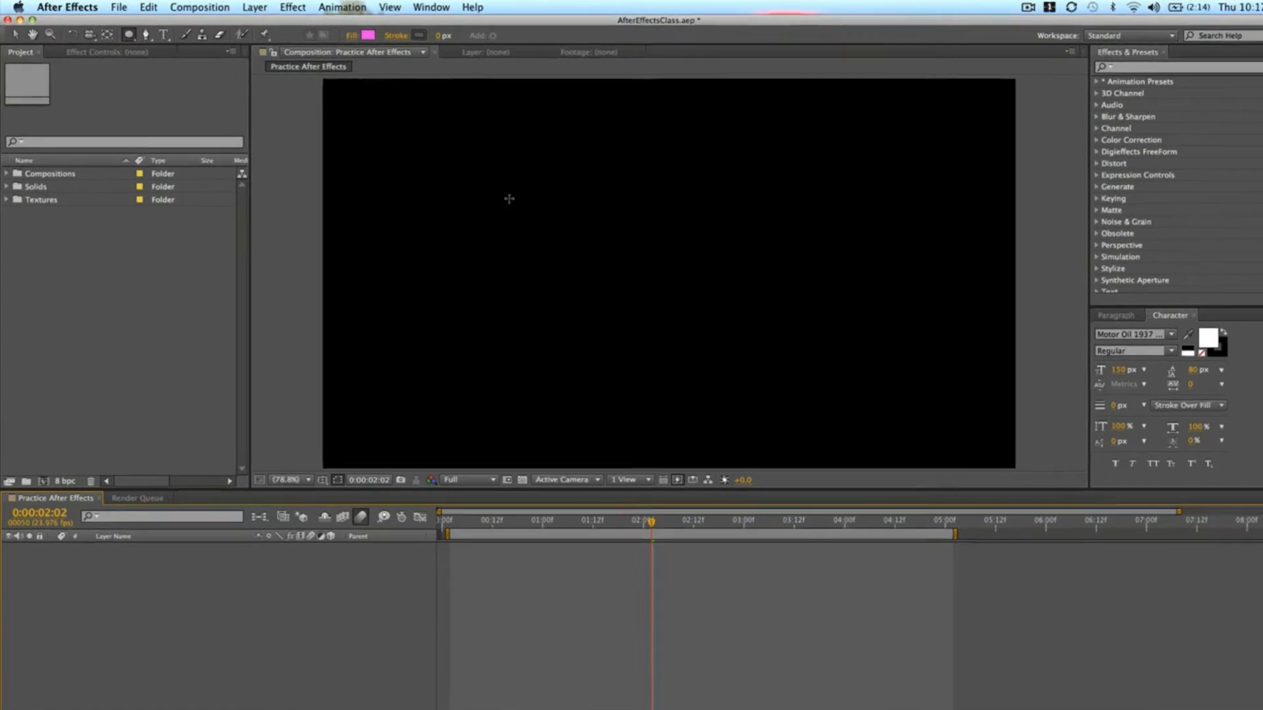
Create a 1280 × 720 px solid layer with a teal color, #3DB7B6, and deselect it.
click(283, 7)
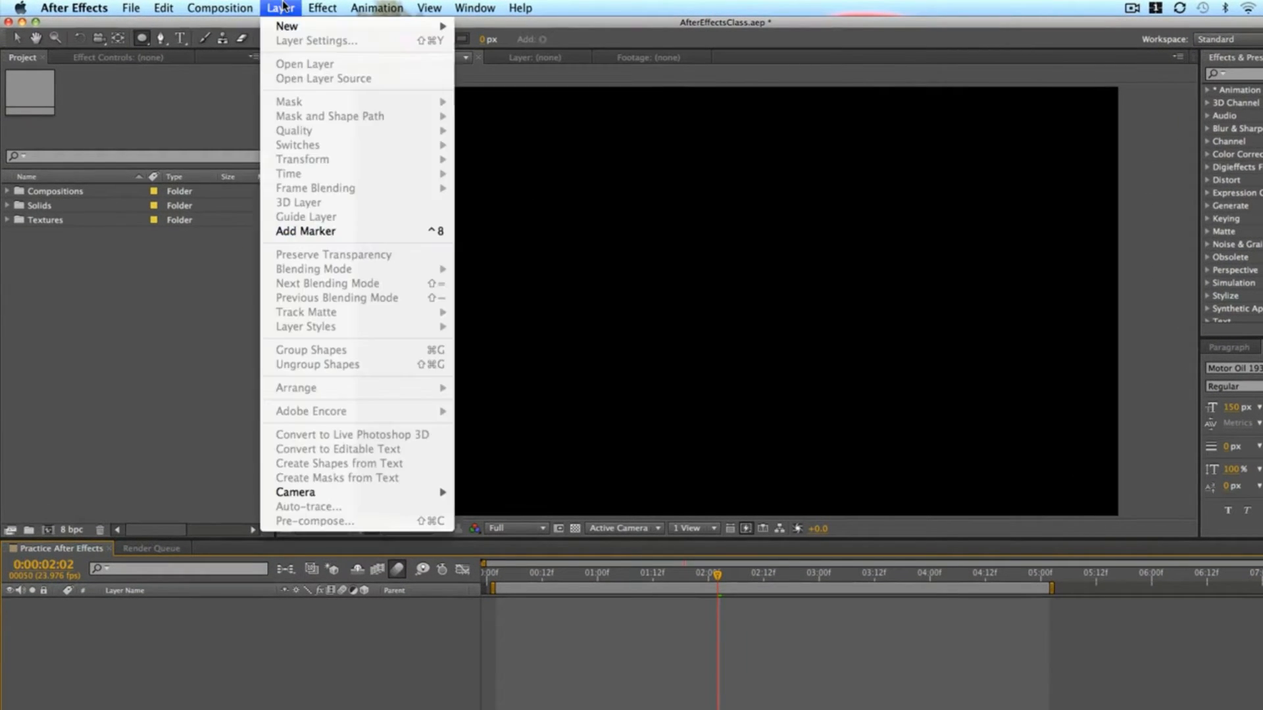
mouse_move(288, 27)
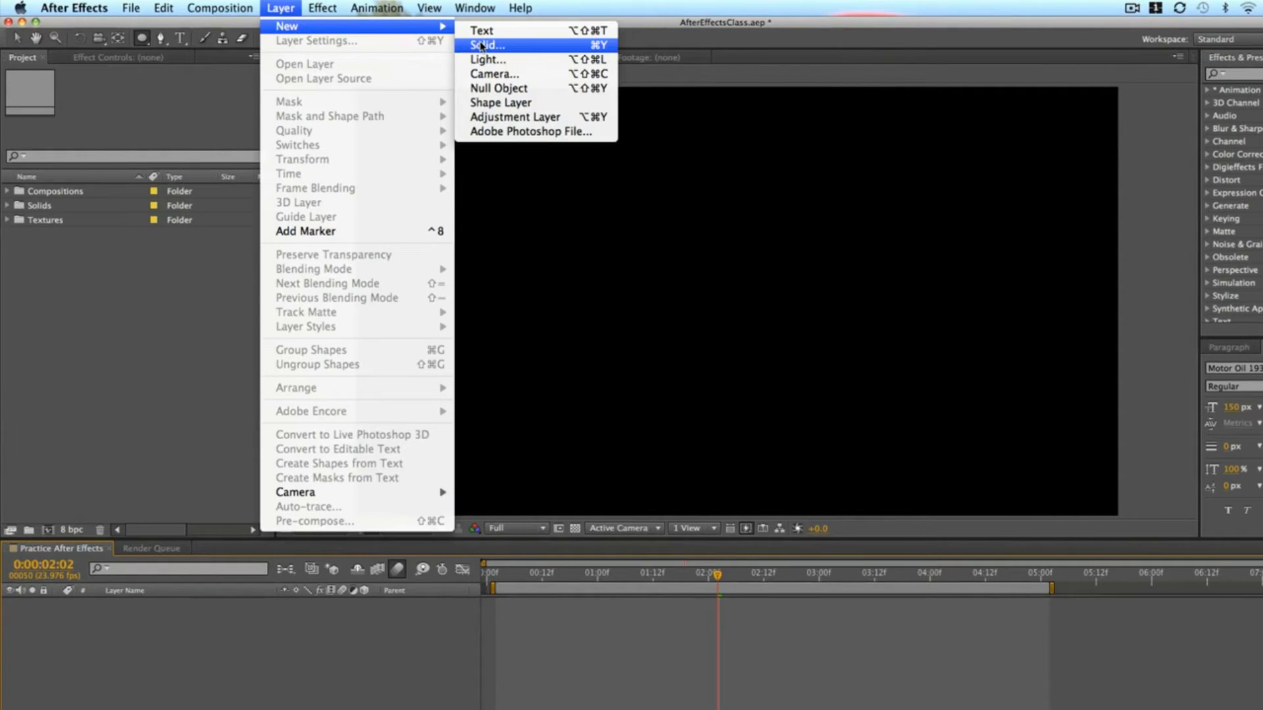
click(605, 46)
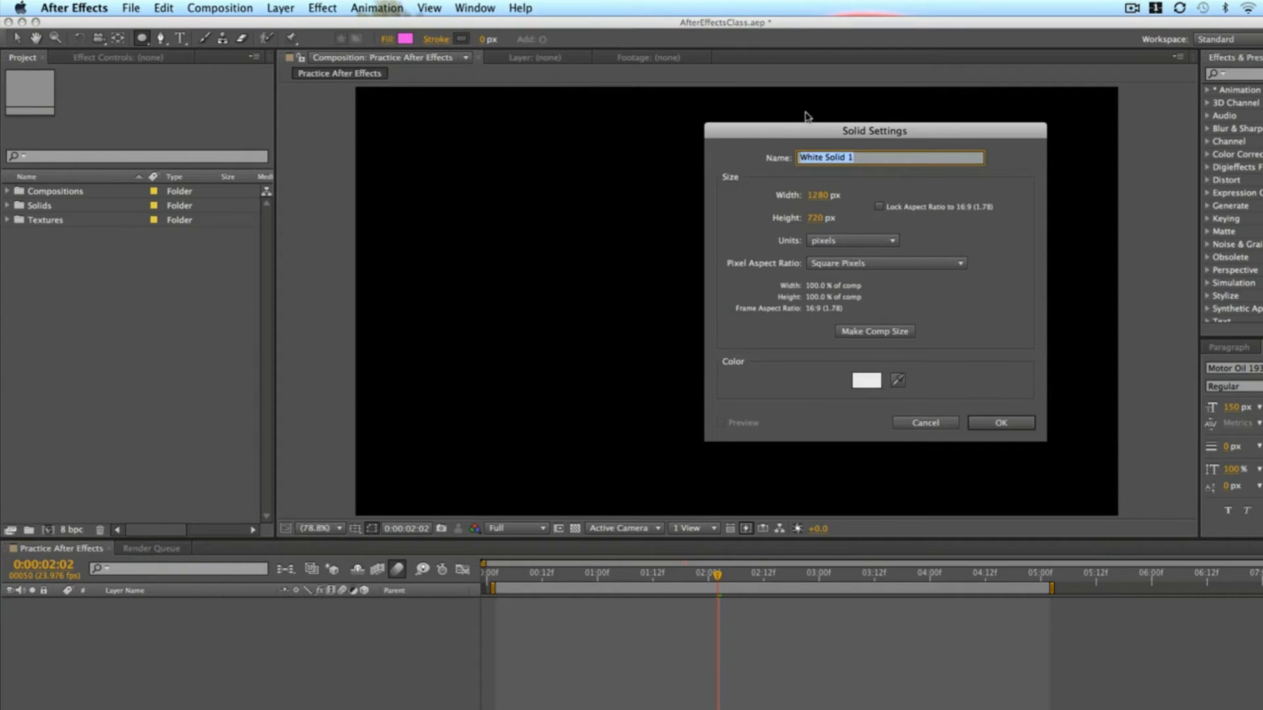
drag(830, 131, 639, 147)
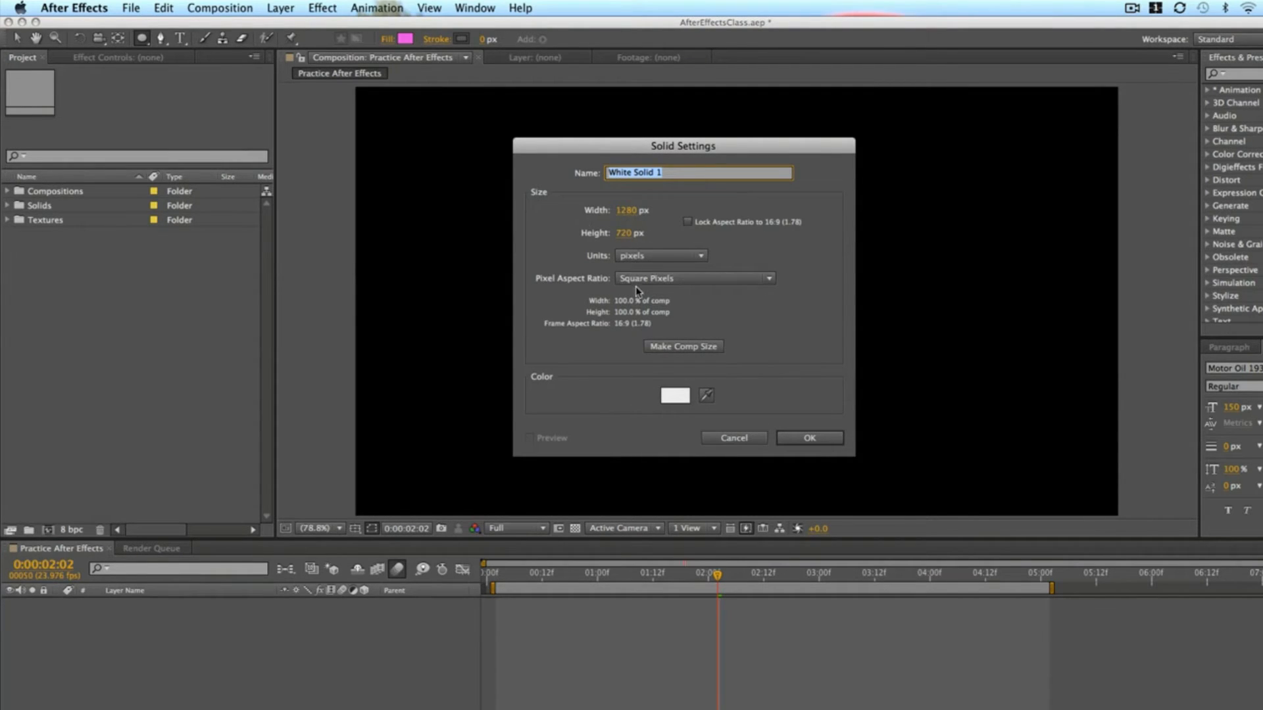
click(675, 396)
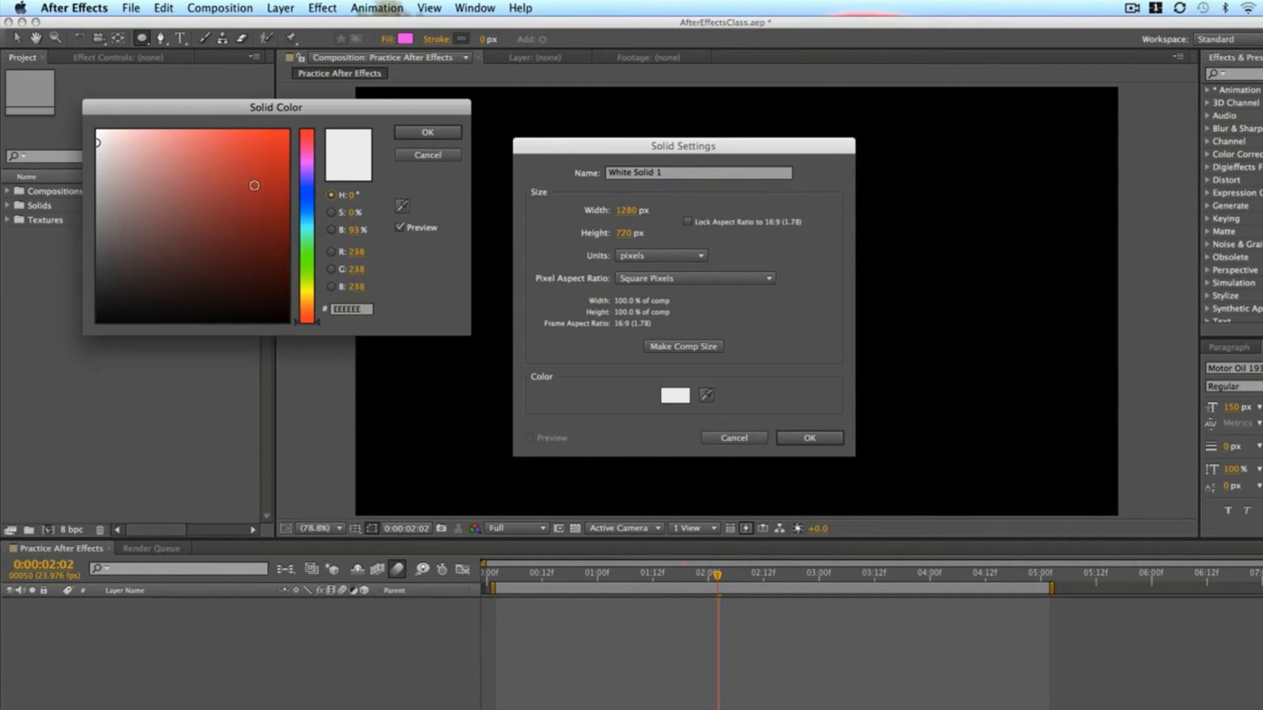
click(312, 230)
drag(311, 229, 312, 226)
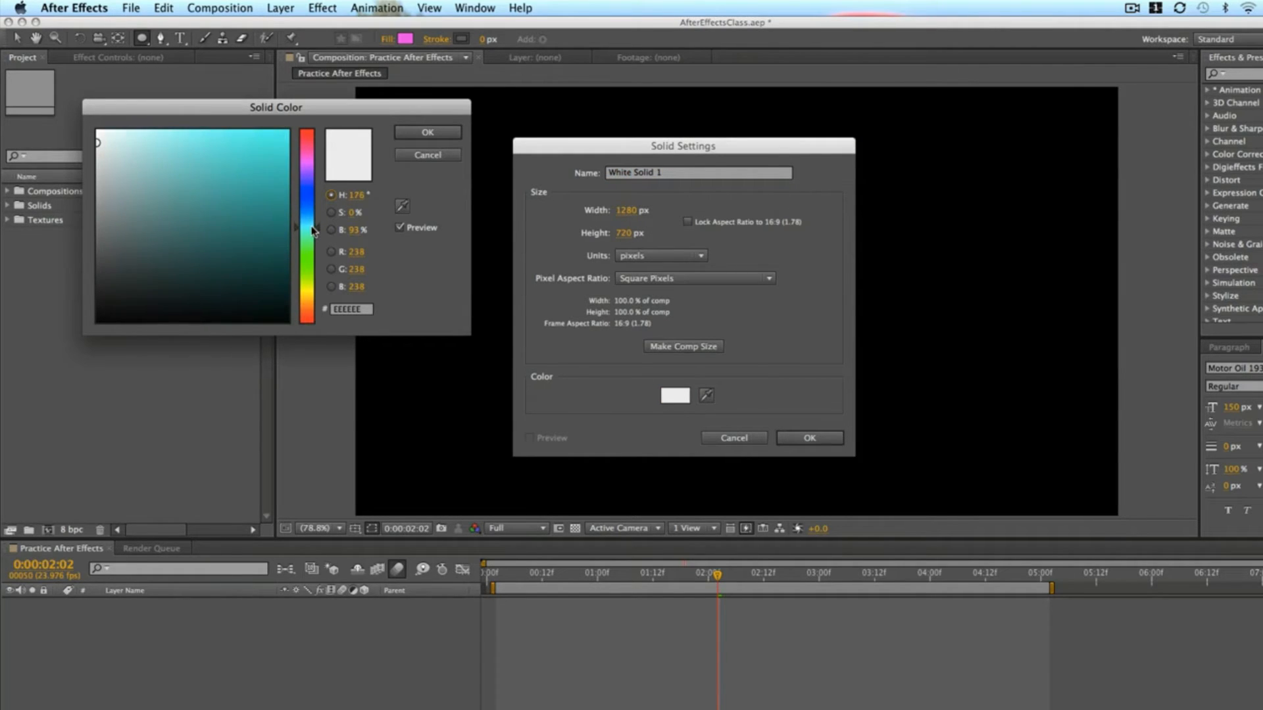
click(225, 184)
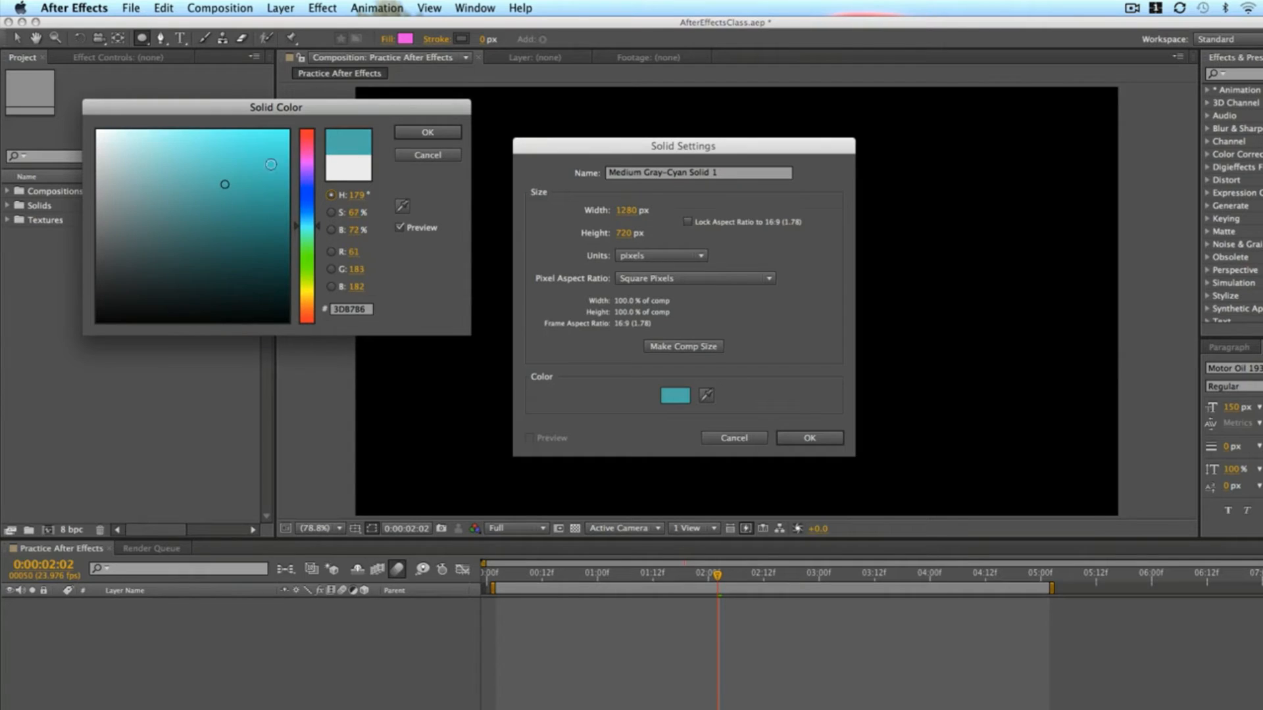
click(427, 132)
click(810, 438)
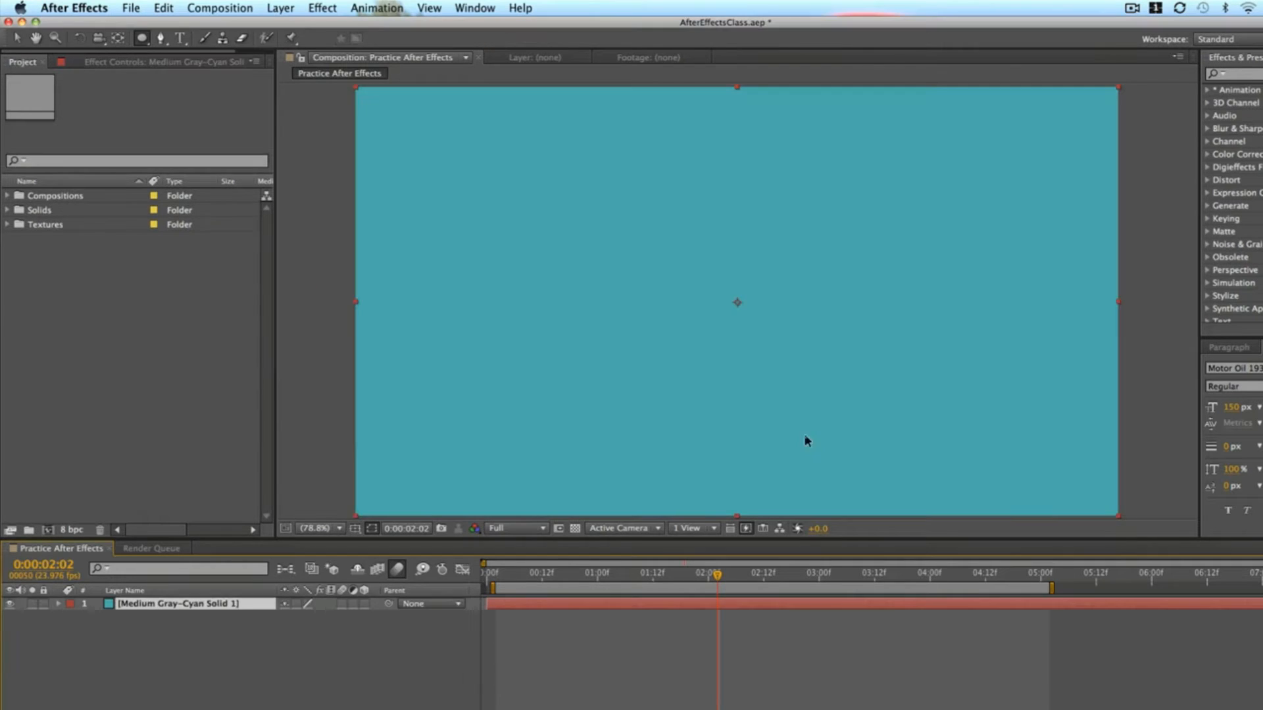
click(771, 650)
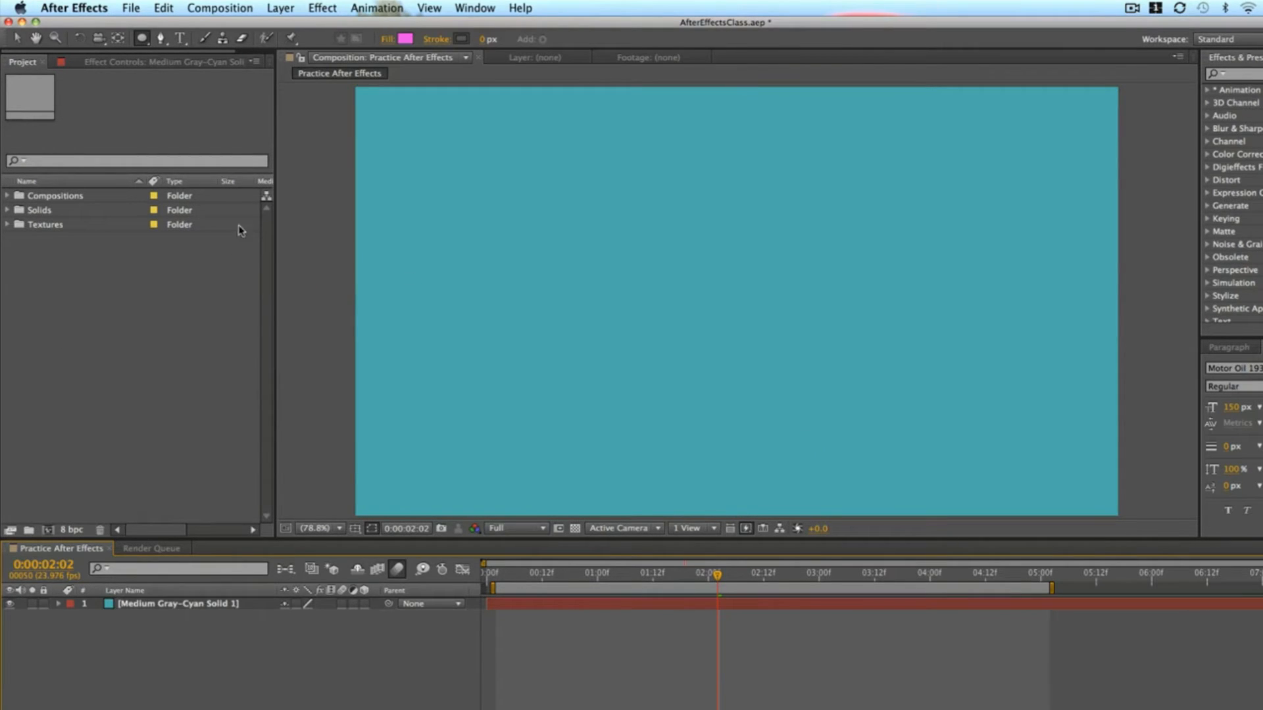
Draw a wide rectangular mask on the upper middle of the teal solid with the Rectangle tool.
drag(141, 38, 188, 40)
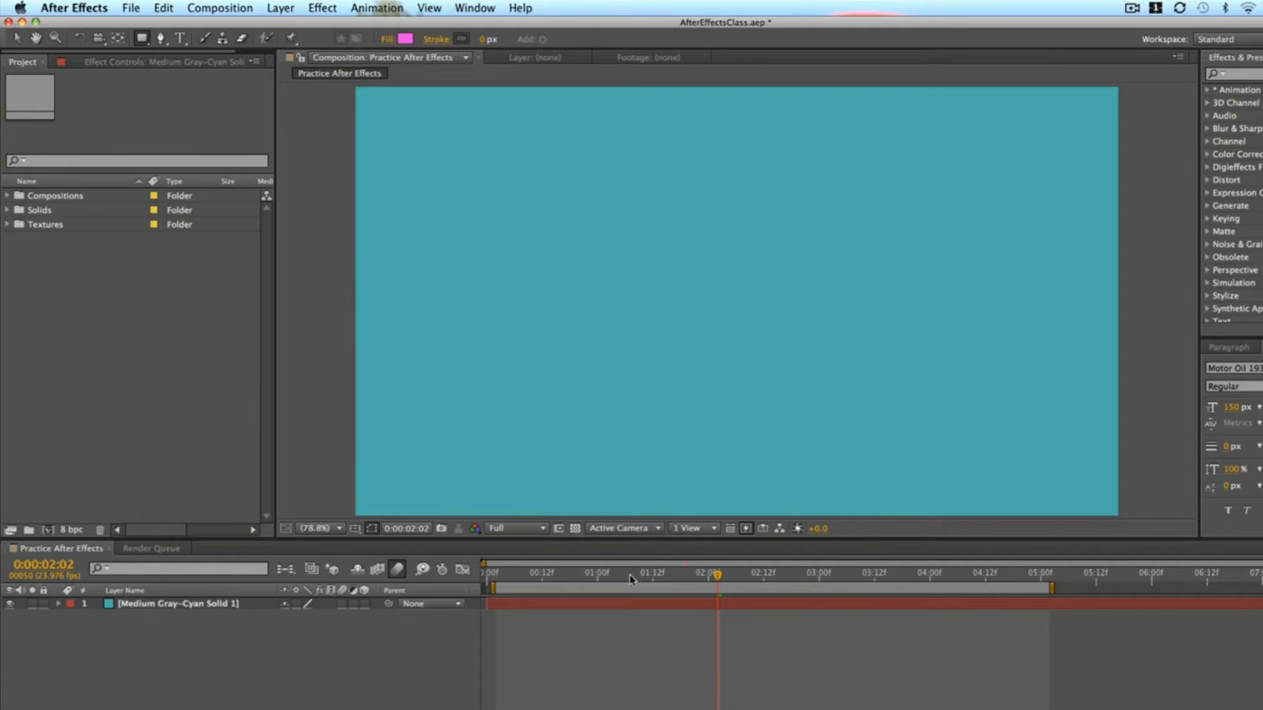
click(605, 589)
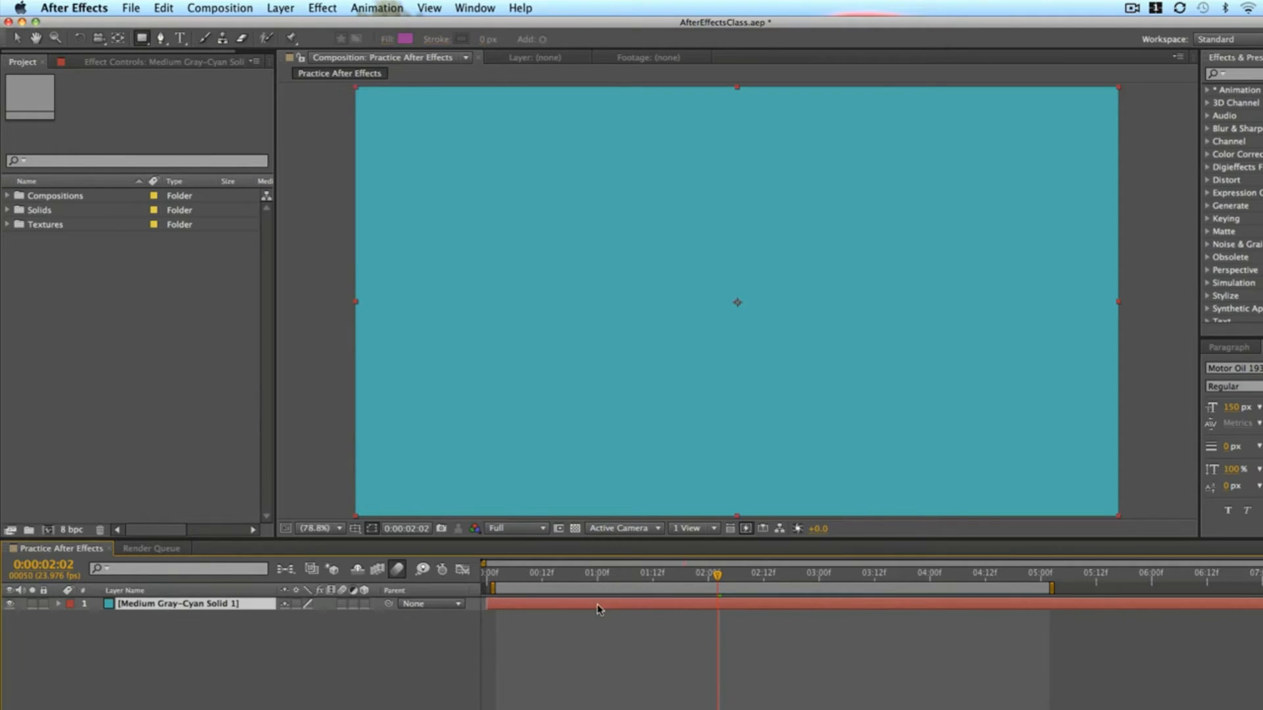
drag(503, 150, 928, 350)
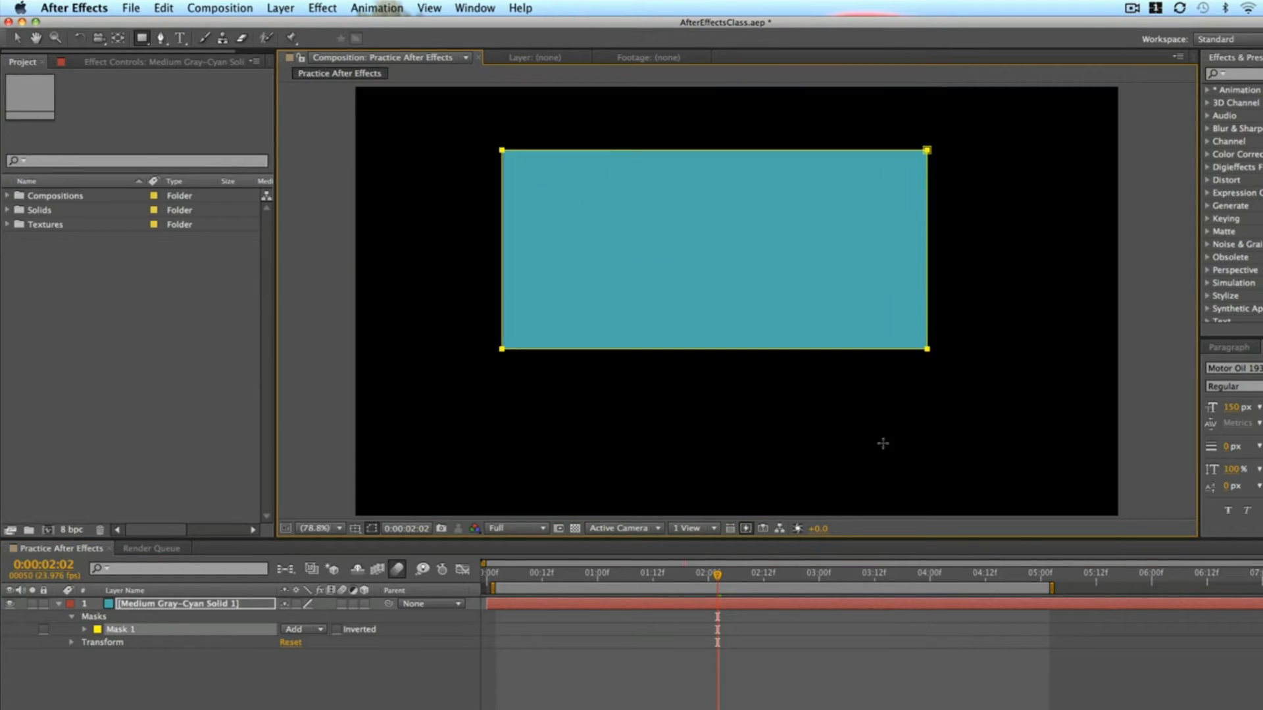
click(775, 662)
click(671, 181)
key(super+z)
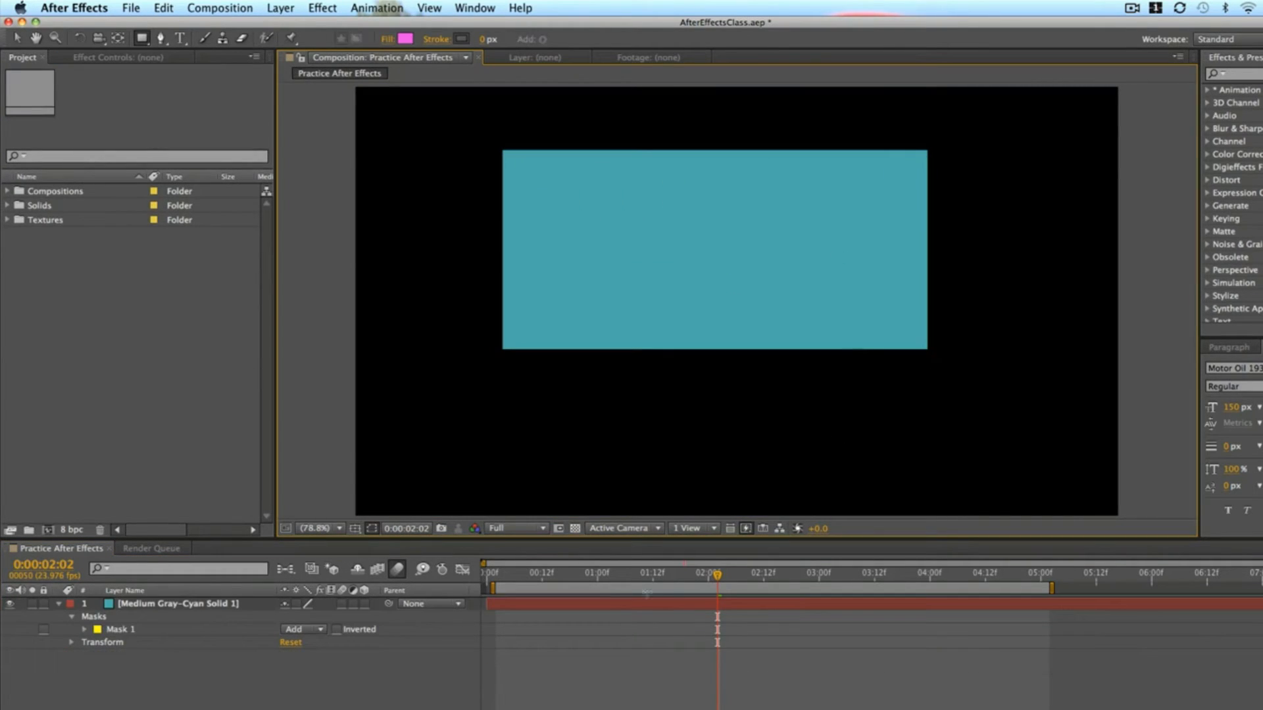
Stretch the rectangular mask downward from its lower-right corner and undo the change.
click(671, 600)
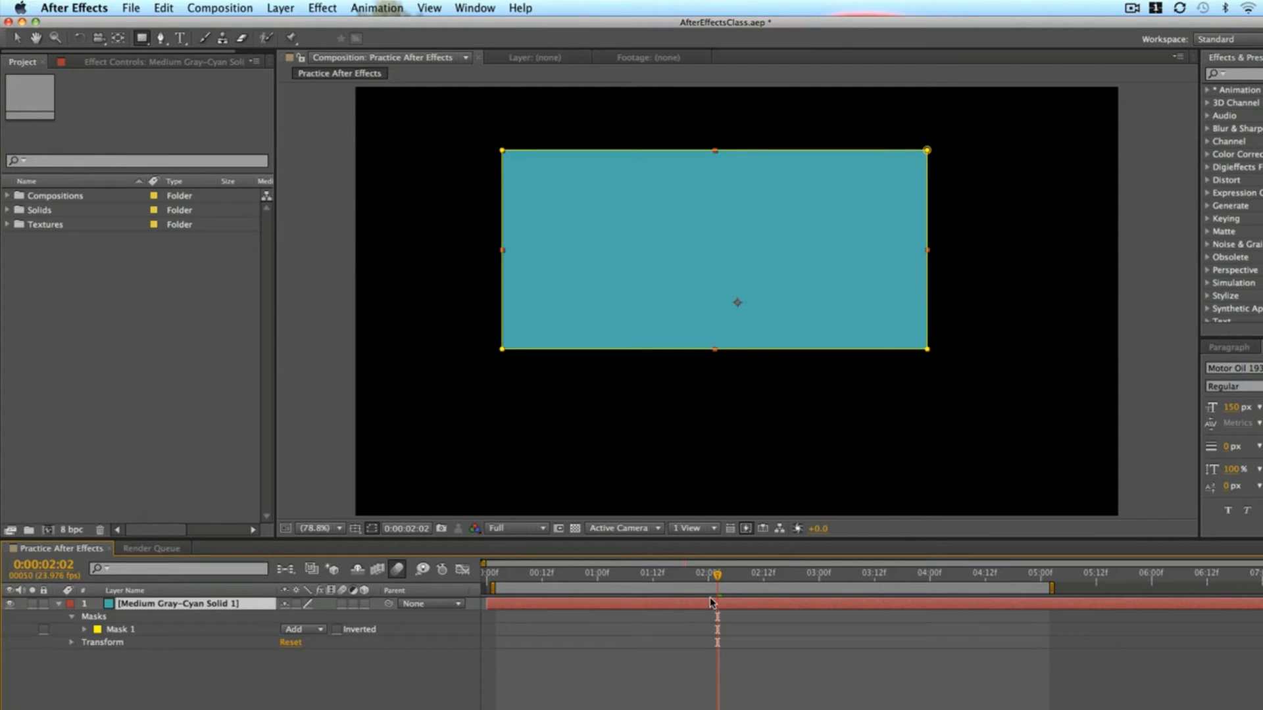
key(v)
drag(928, 350, 934, 441)
key(super+z)
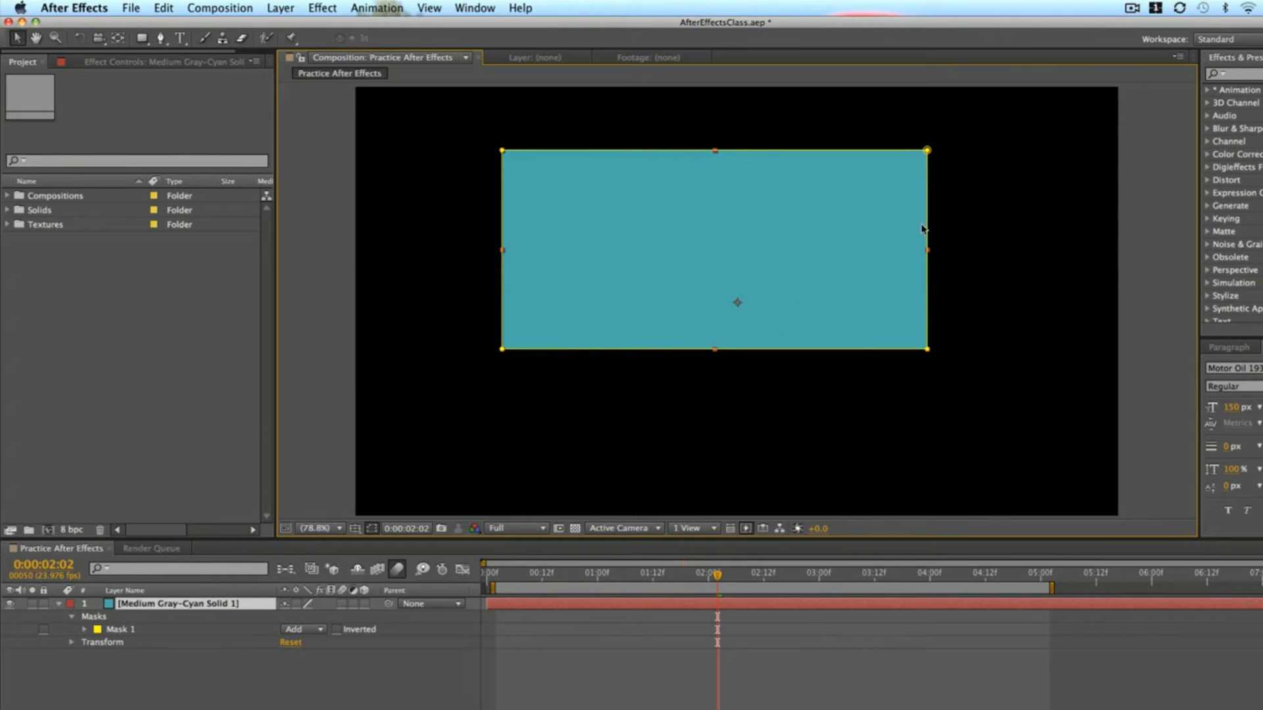
Add vertices midway along the mask's top and bottom edges and pull them outward into a six-sided shape.
click(162, 39)
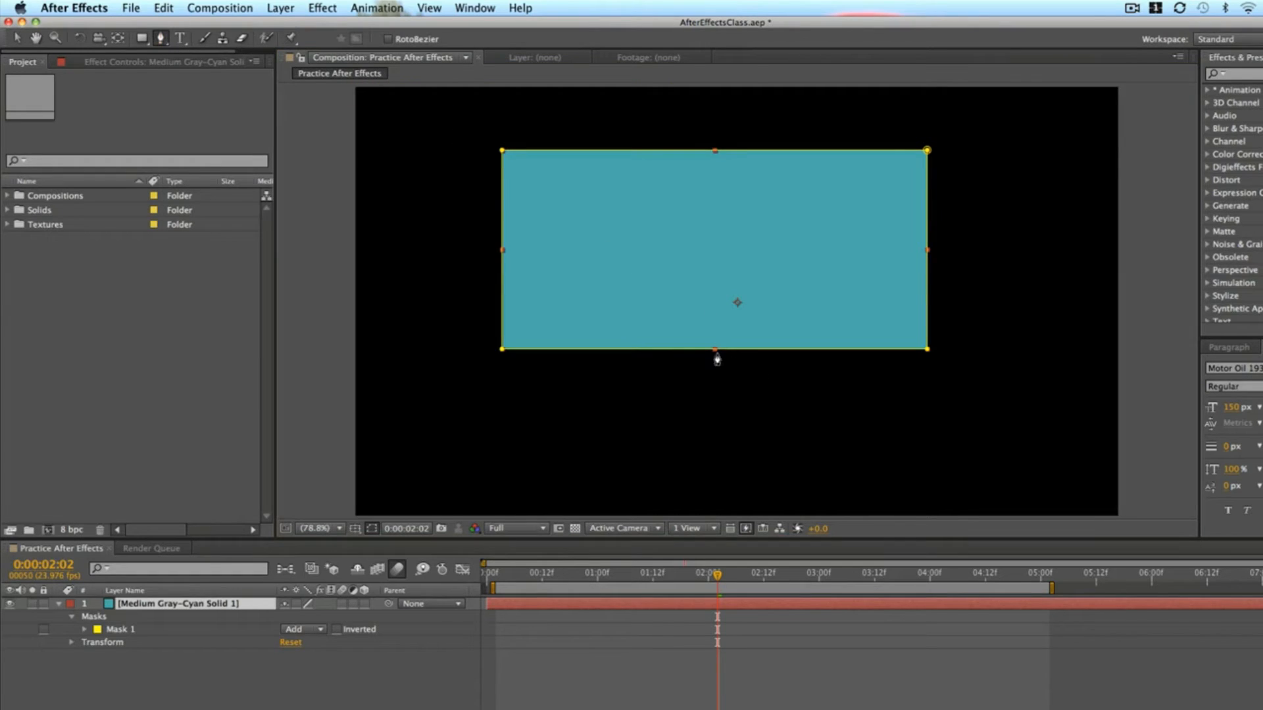
click(716, 349)
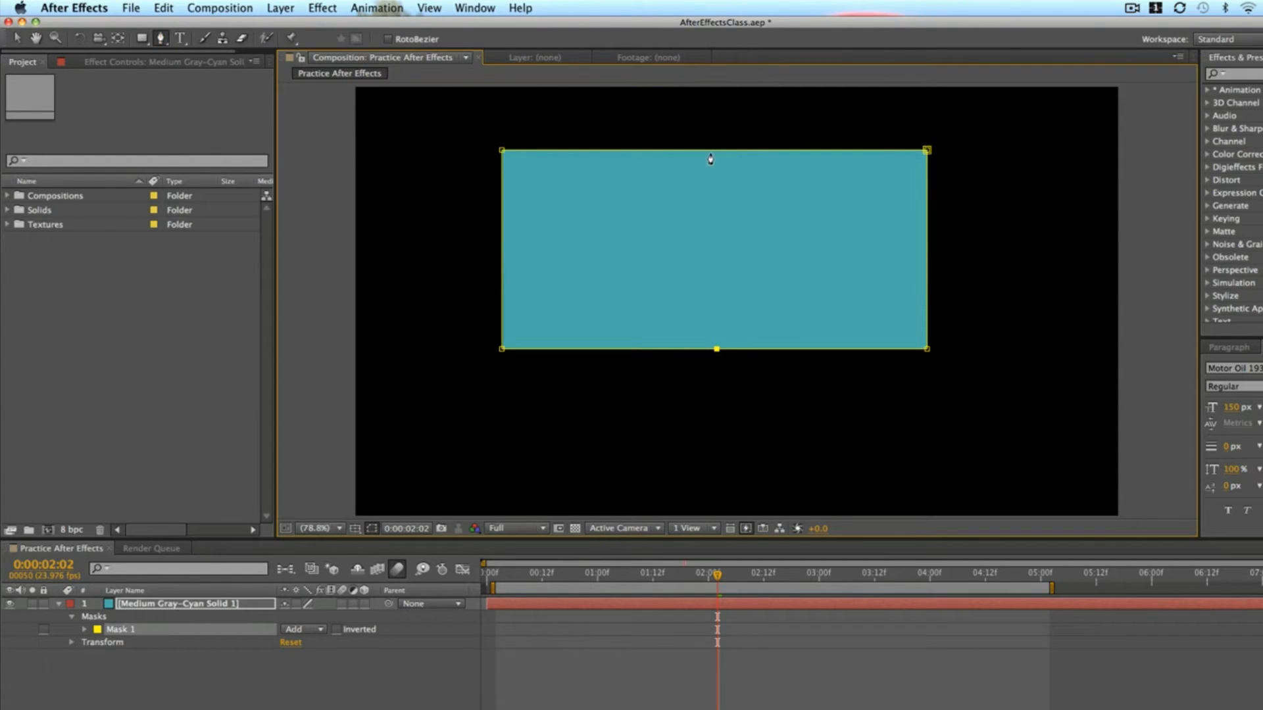
key(v)
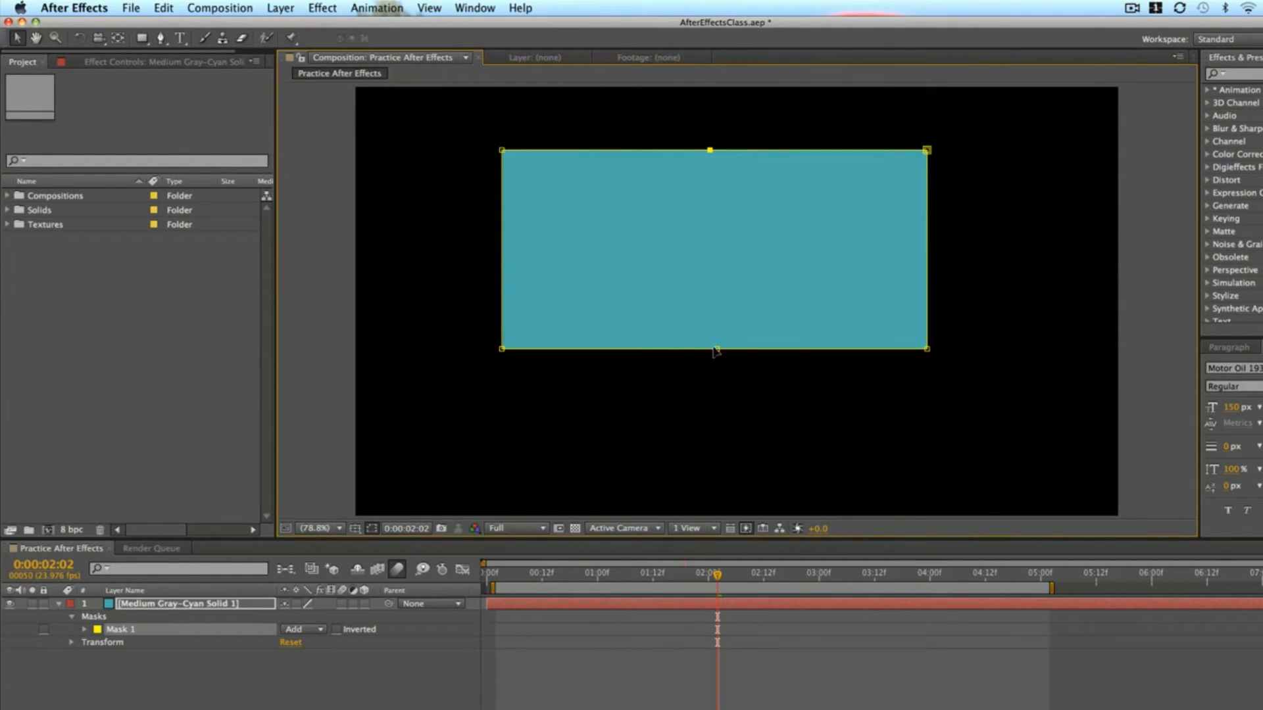
drag(717, 350, 718, 457)
drag(709, 151, 710, 104)
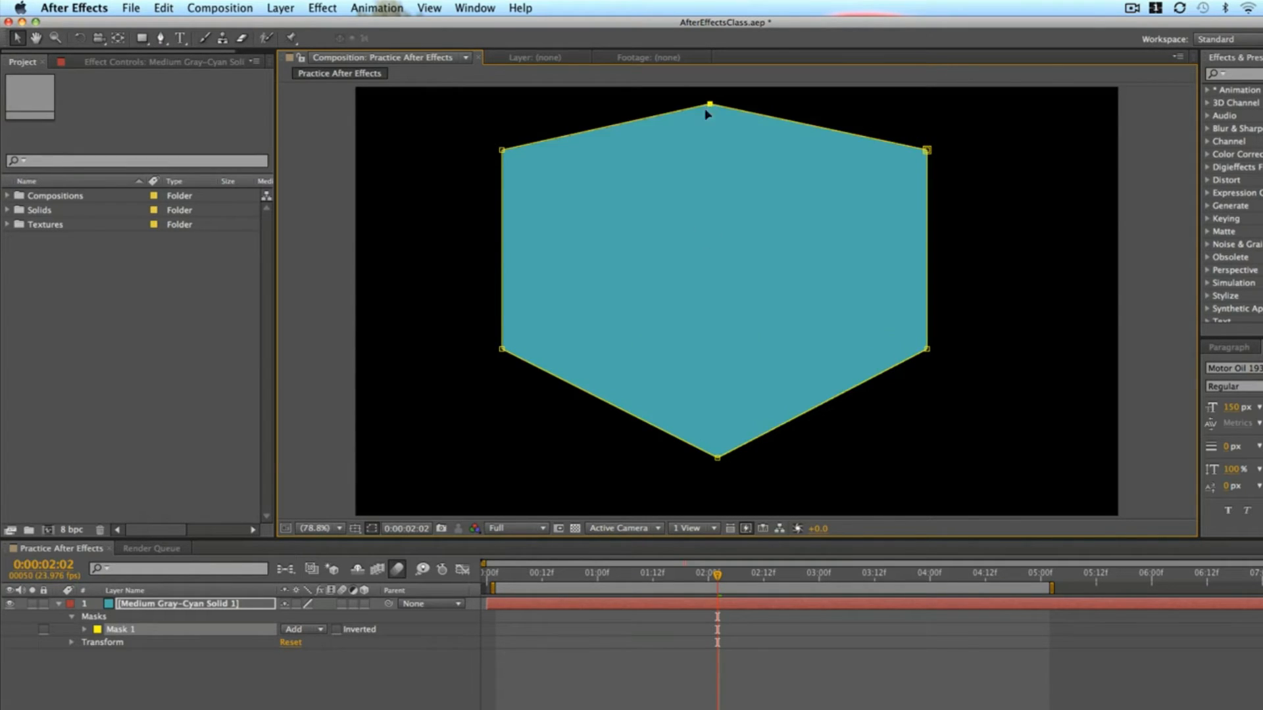
Try adding Pen tool vertices on the mask's left and right edges, undo them, and delete Mask 1.
key(g)
click(490, 252)
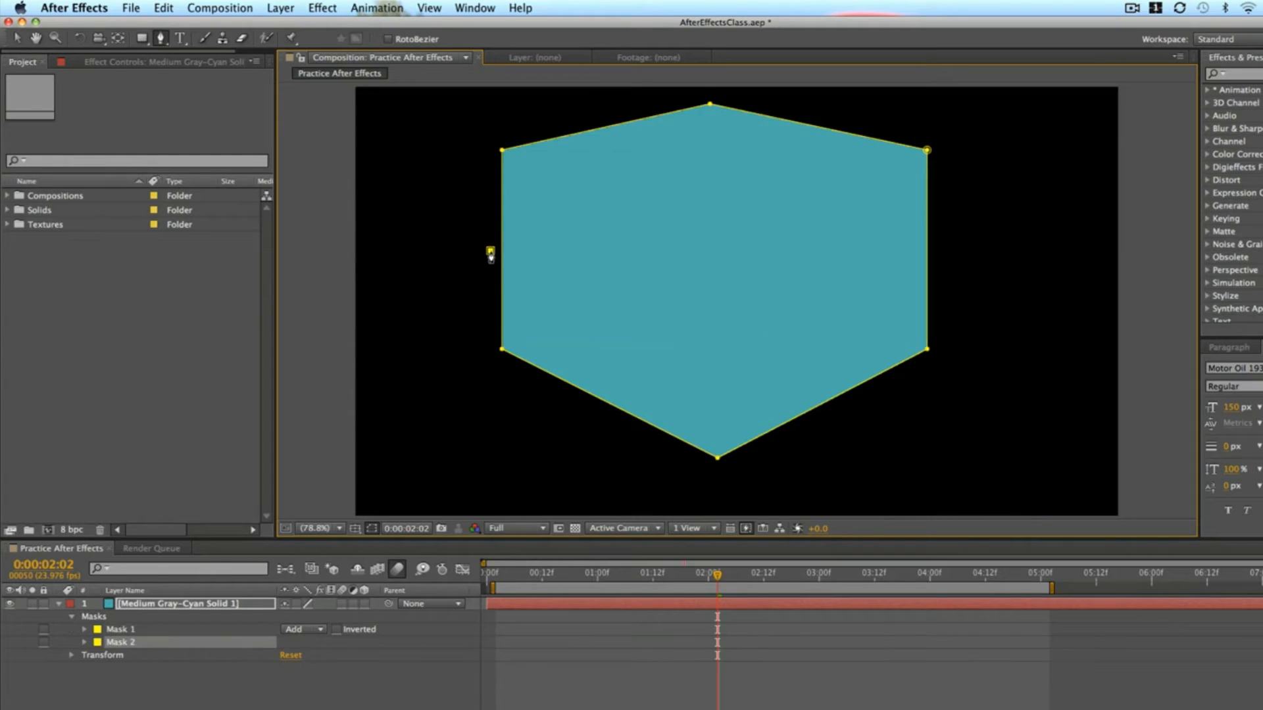
key(super+z)
click(500, 251)
click(929, 268)
key(super+z)
key(super+z)
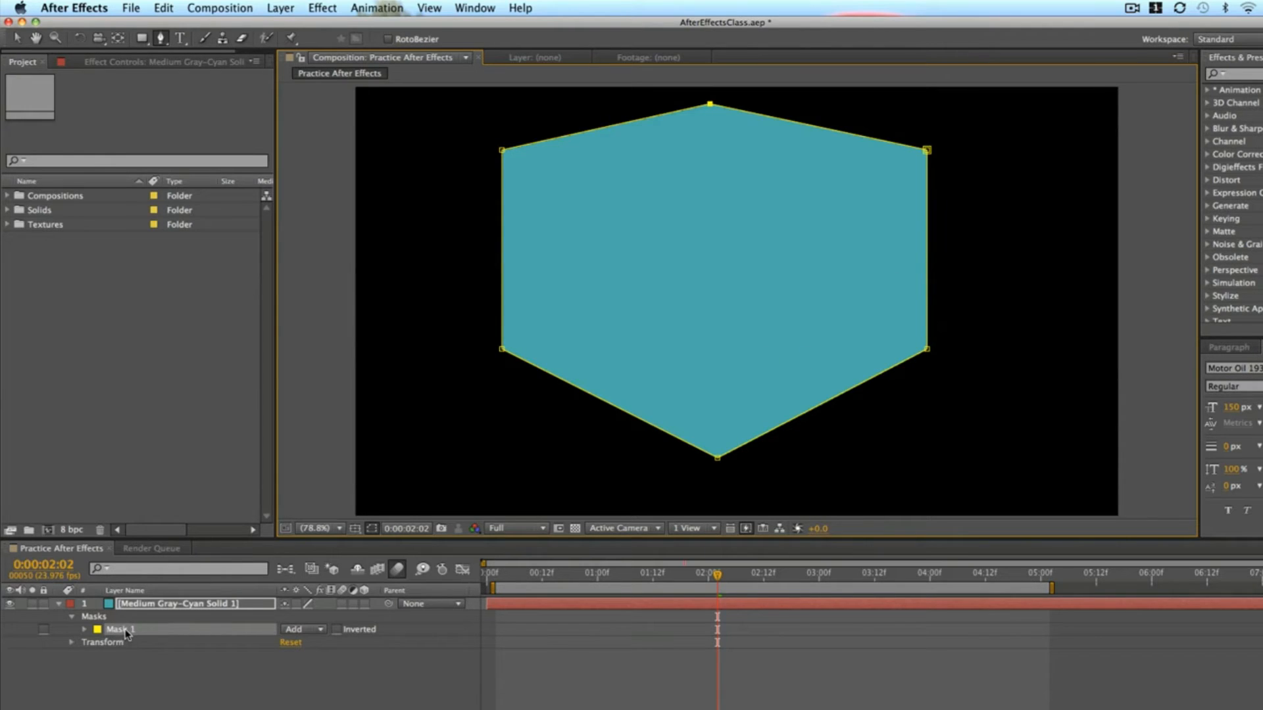
key(super+z)
key(Delete)
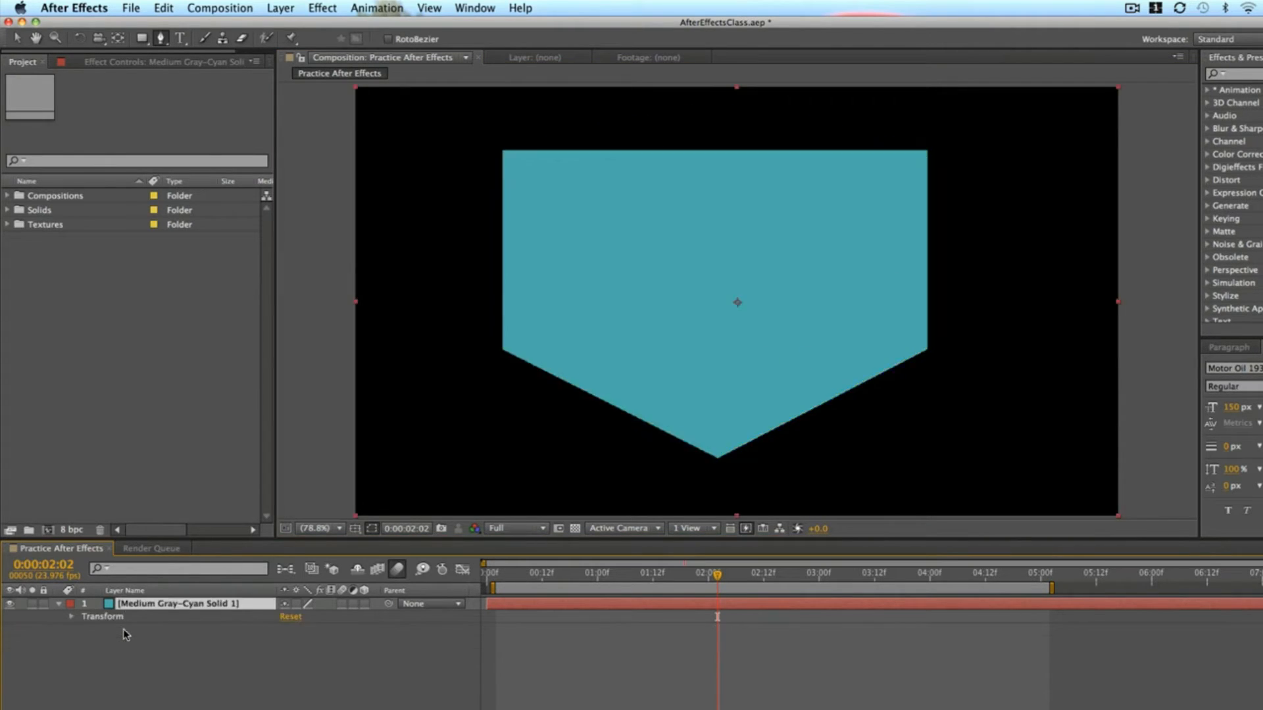
Draw a large elliptical mask on the teal solid with the Ellipse tool and undo it.
click(143, 38)
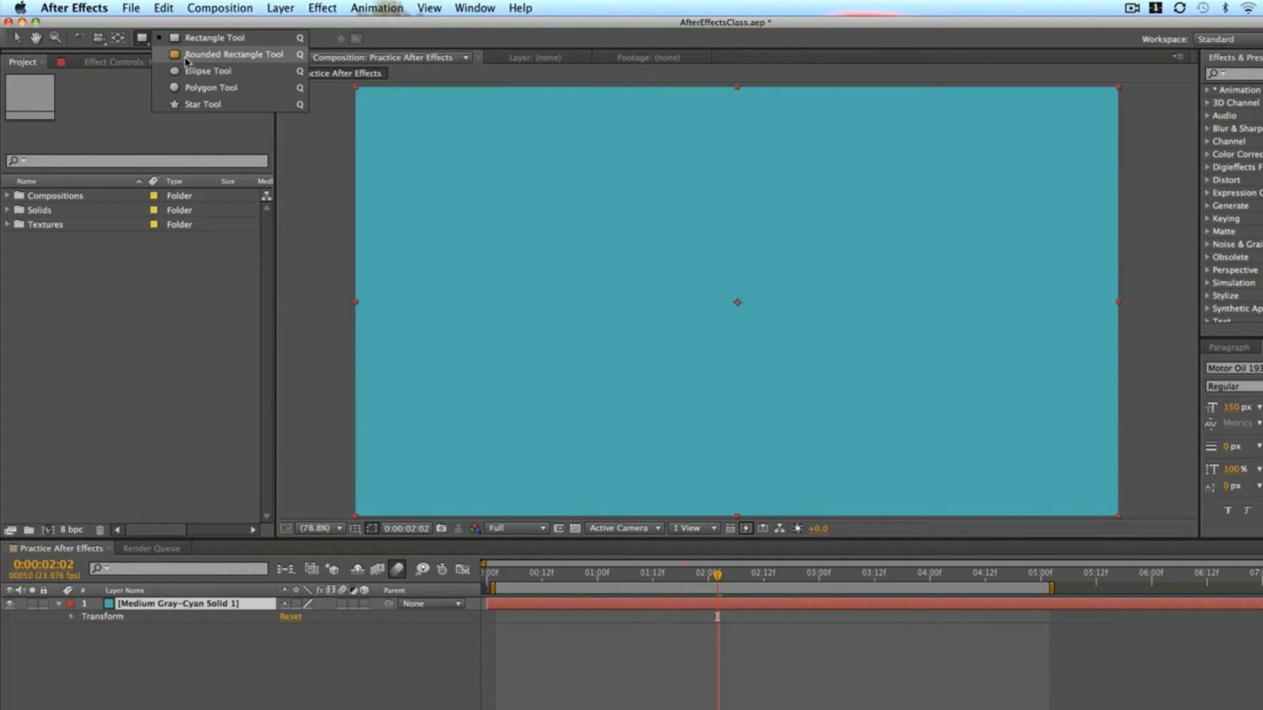
click(195, 71)
drag(535, 183, 969, 434)
key(super+z)
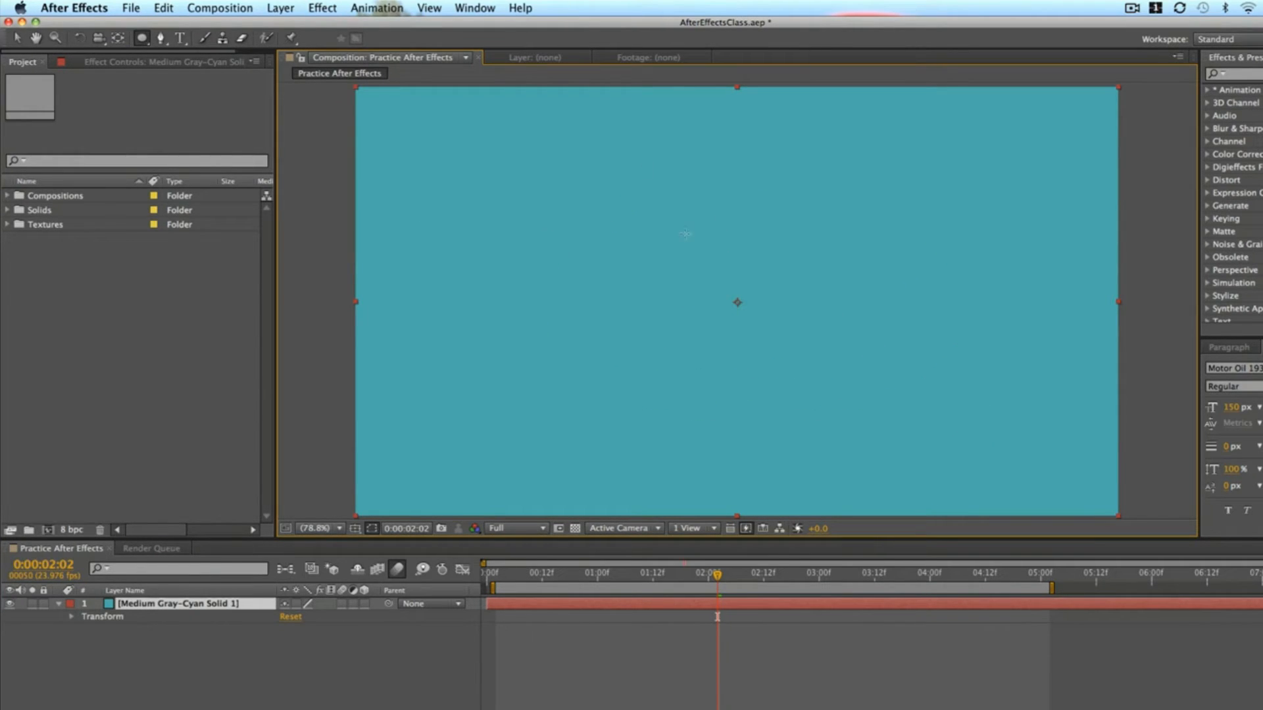
Draw and remove a perfectly circular mask on the solid, and do the same with a wide ellipse drawn from its center.
drag(619, 183, 889, 424)
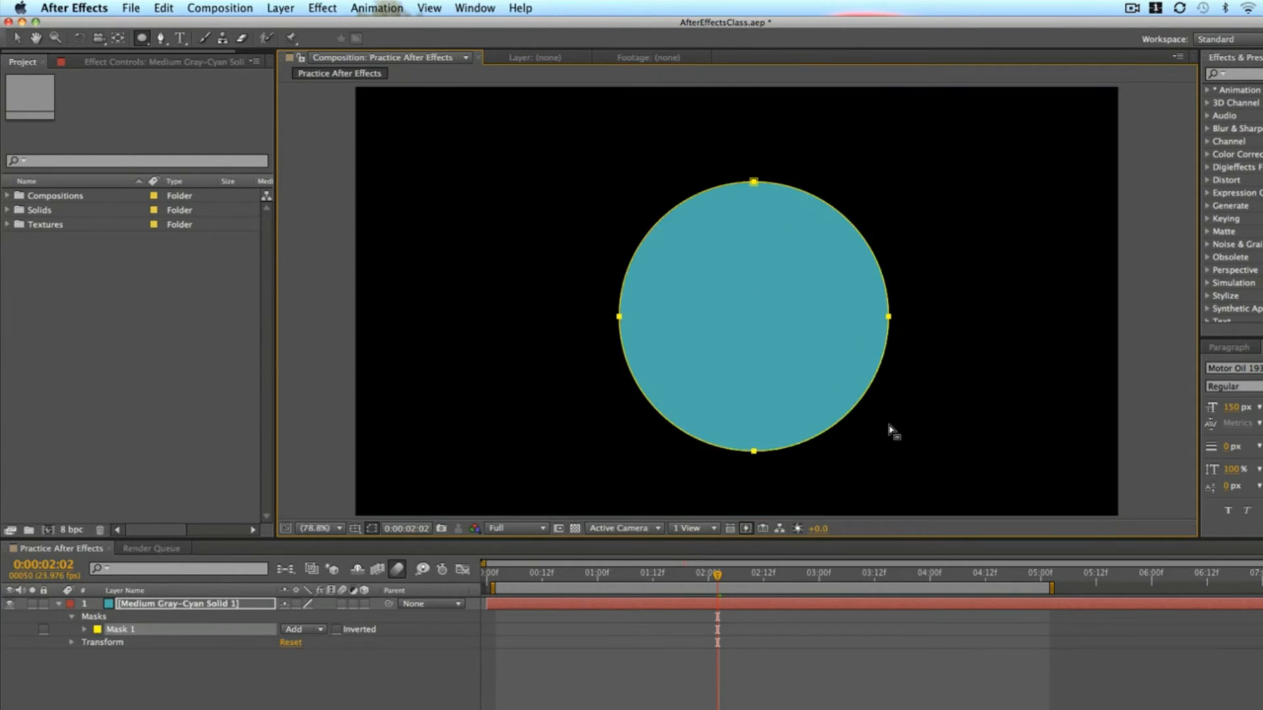
key(Delete)
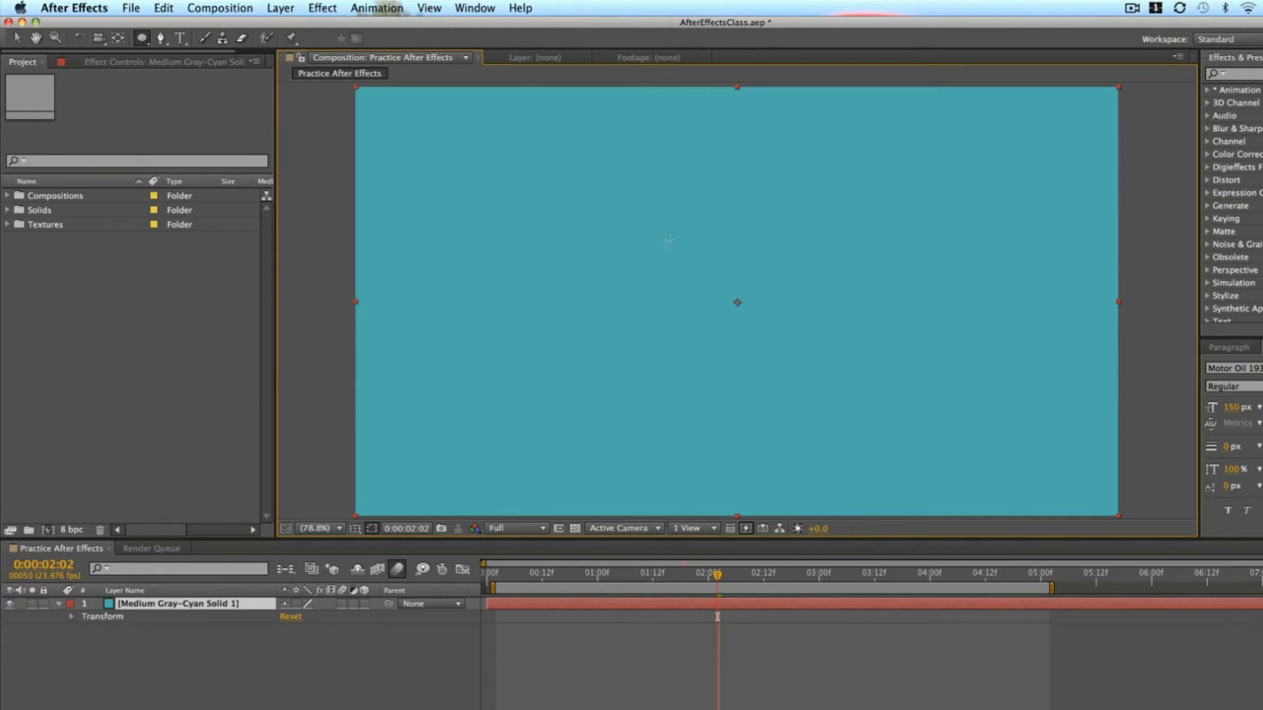
drag(657, 246, 882, 333)
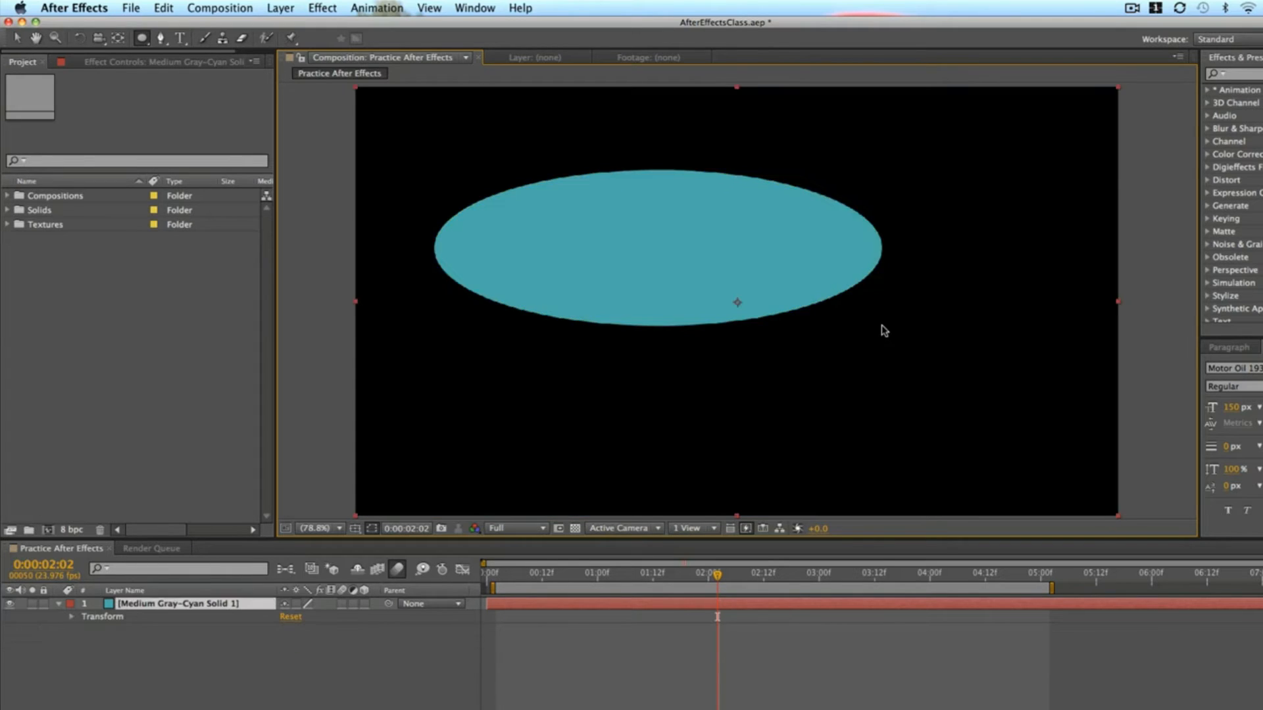
key(super+z)
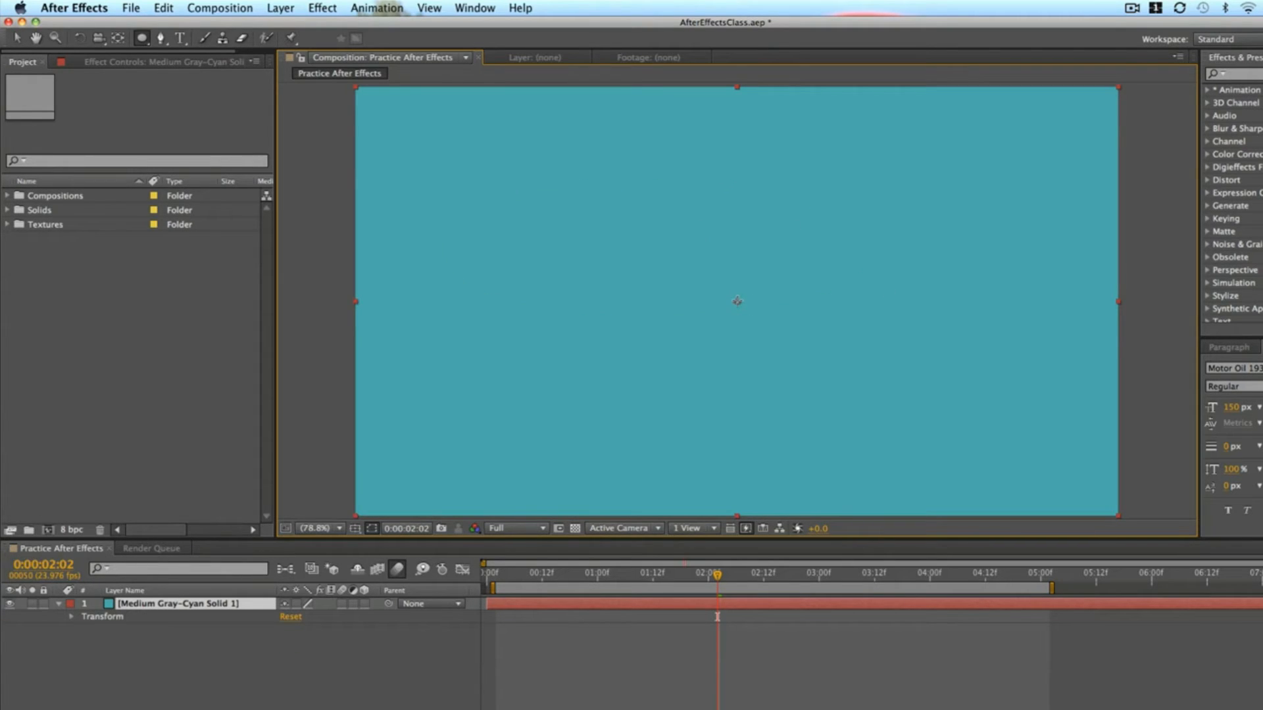
Deselect the solid and draw a small circle from its center near mid-frame as a new shape layer.
key(F2)
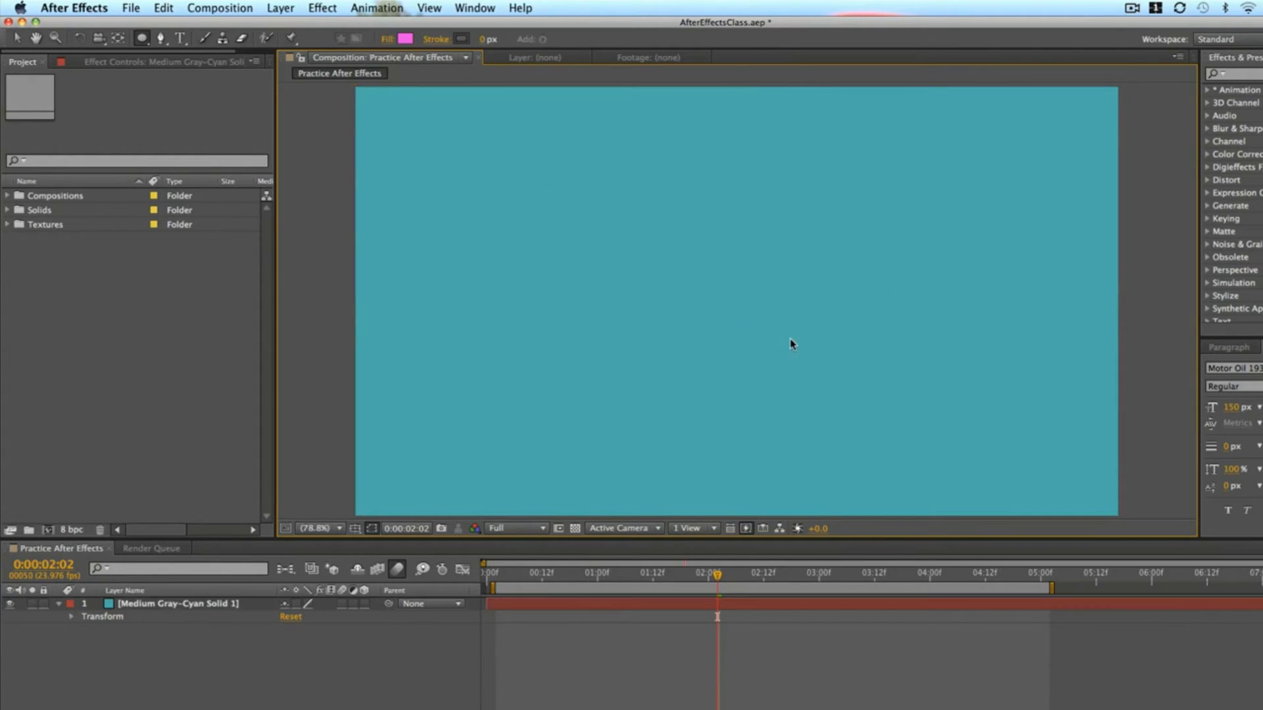
click(736, 301)
drag(723, 294, 783, 334)
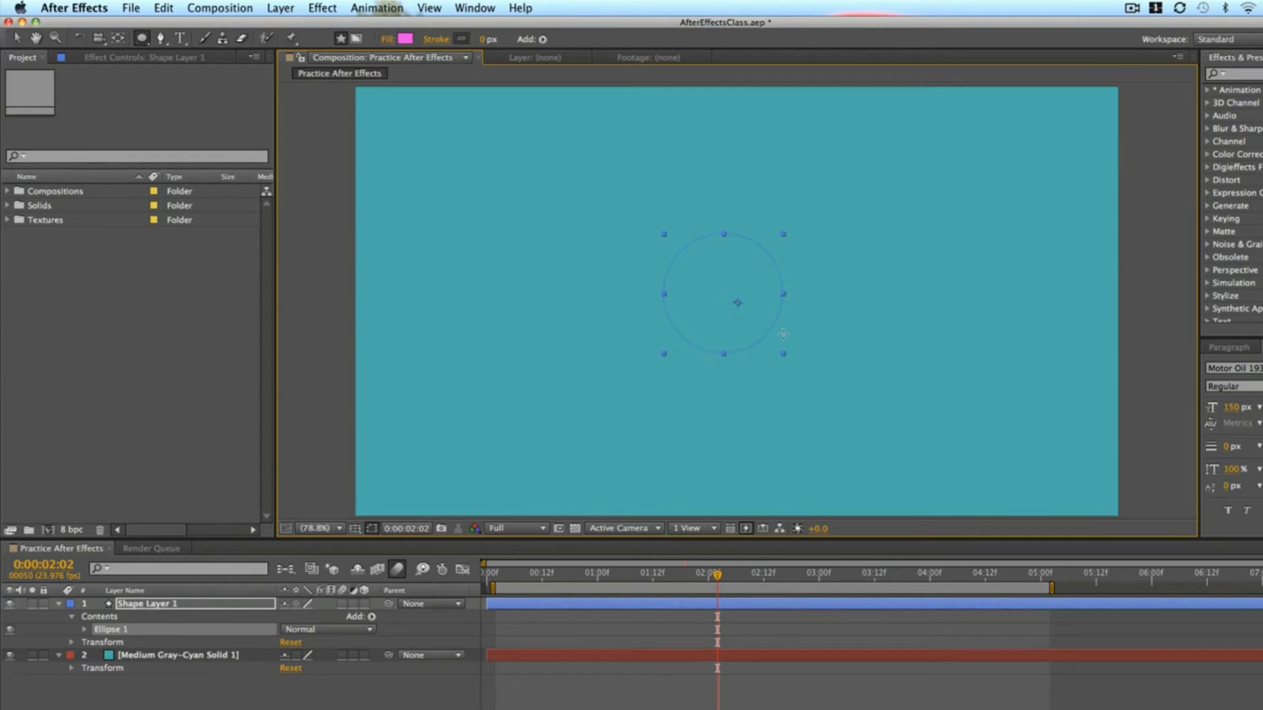
Delete the small circle's shape layer and select the teal solid.
click(755, 604)
key(Delete)
click(760, 604)
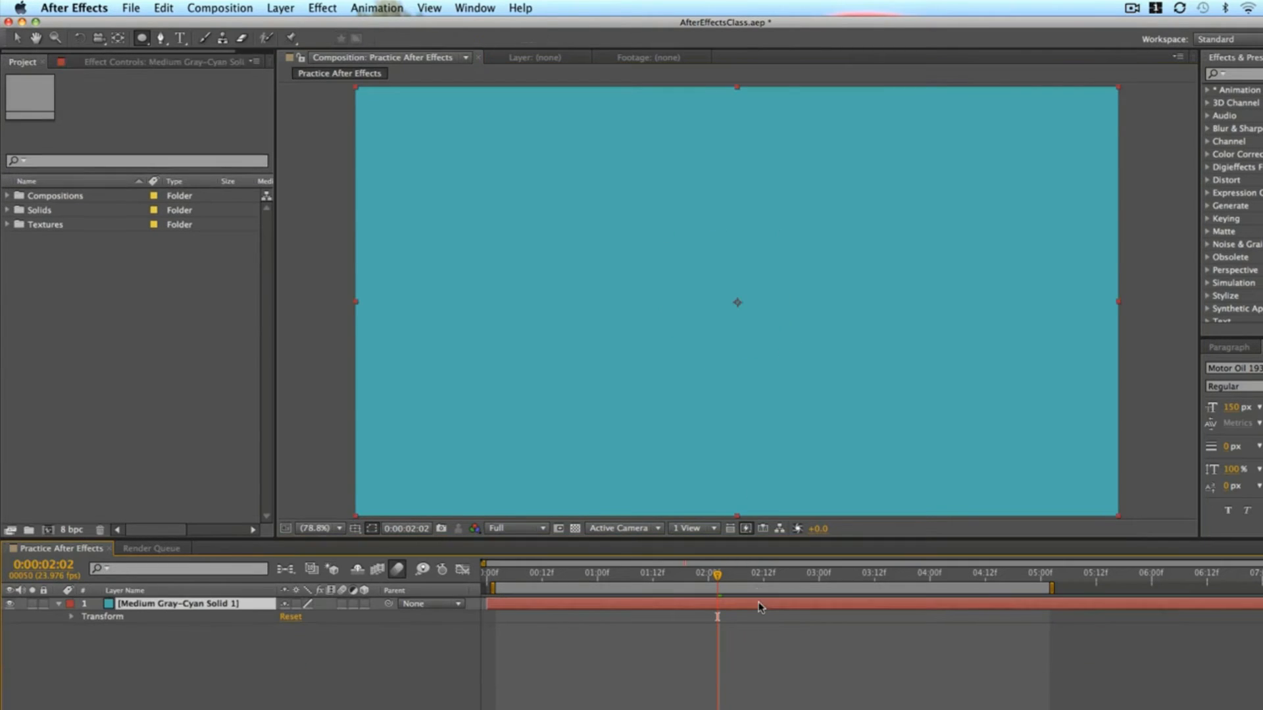
Draw a large, perfectly circular mask outward from the center of the solid and delete it.
click(737, 302)
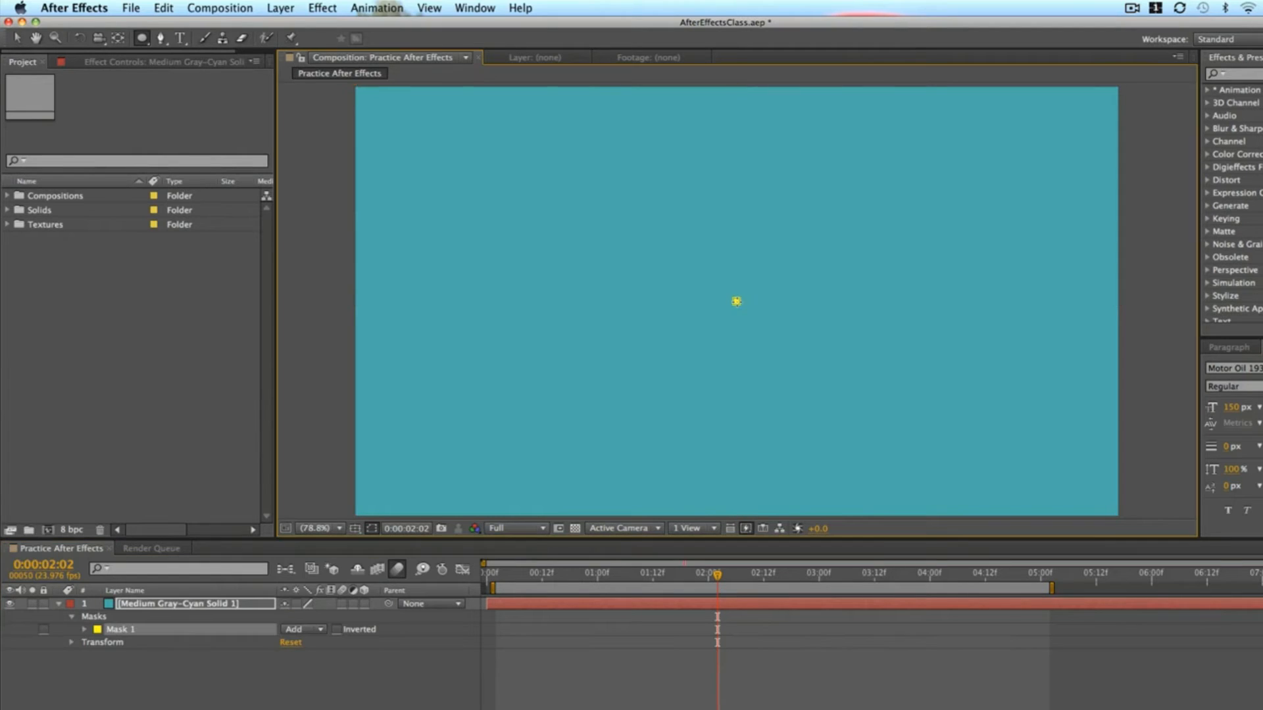
drag(736, 302, 876, 453)
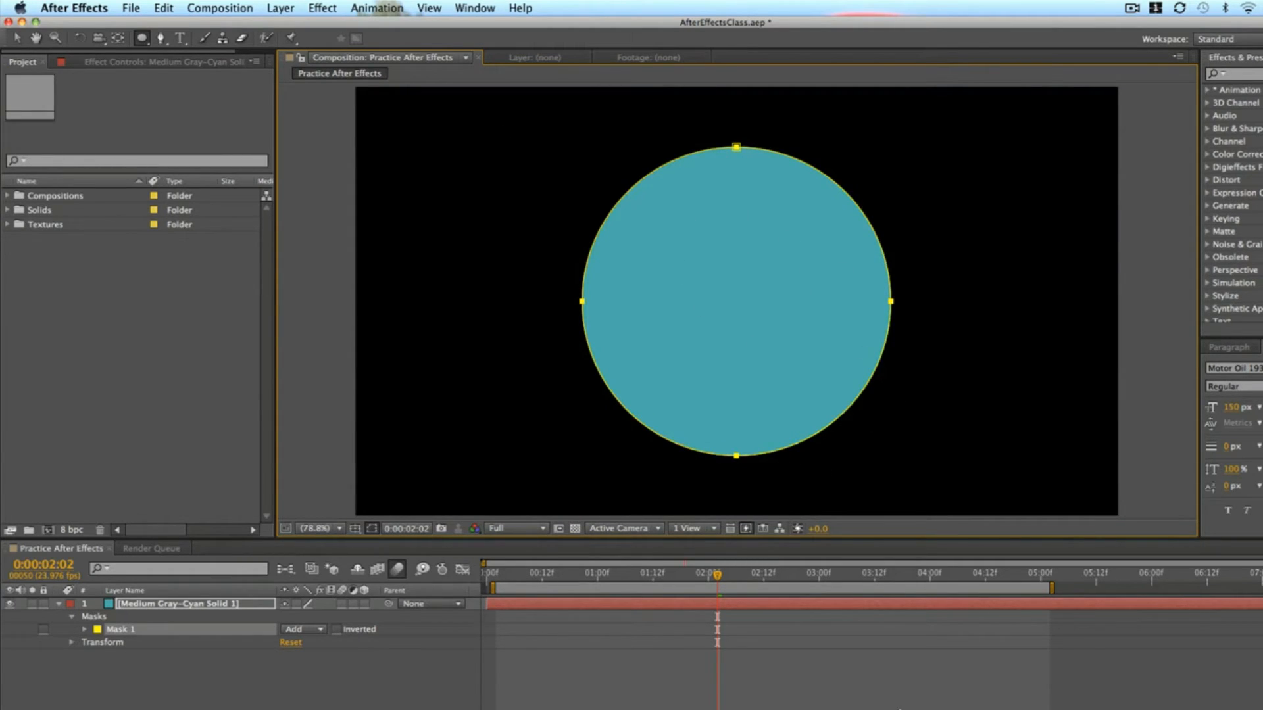
key(Delete)
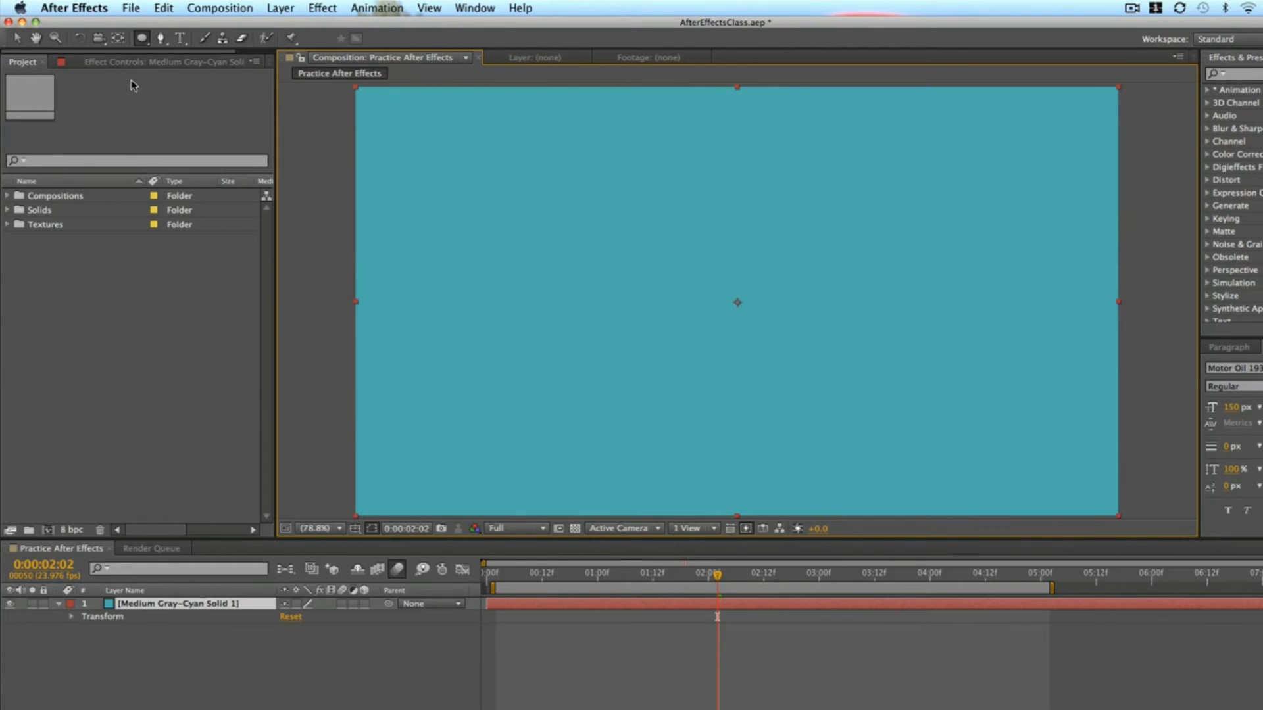
Add an elliptical mask that fills the whole solid, deselect the layer, and undo the mask.
double_click(141, 37)
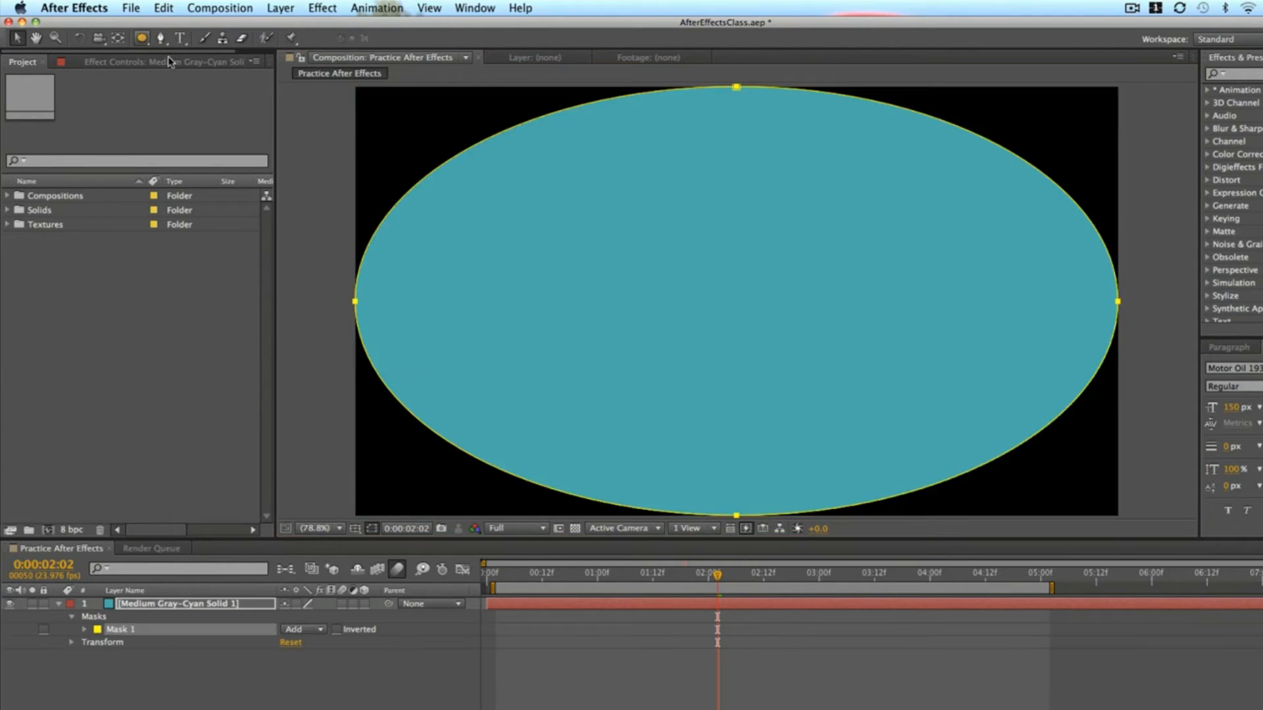
click(582, 701)
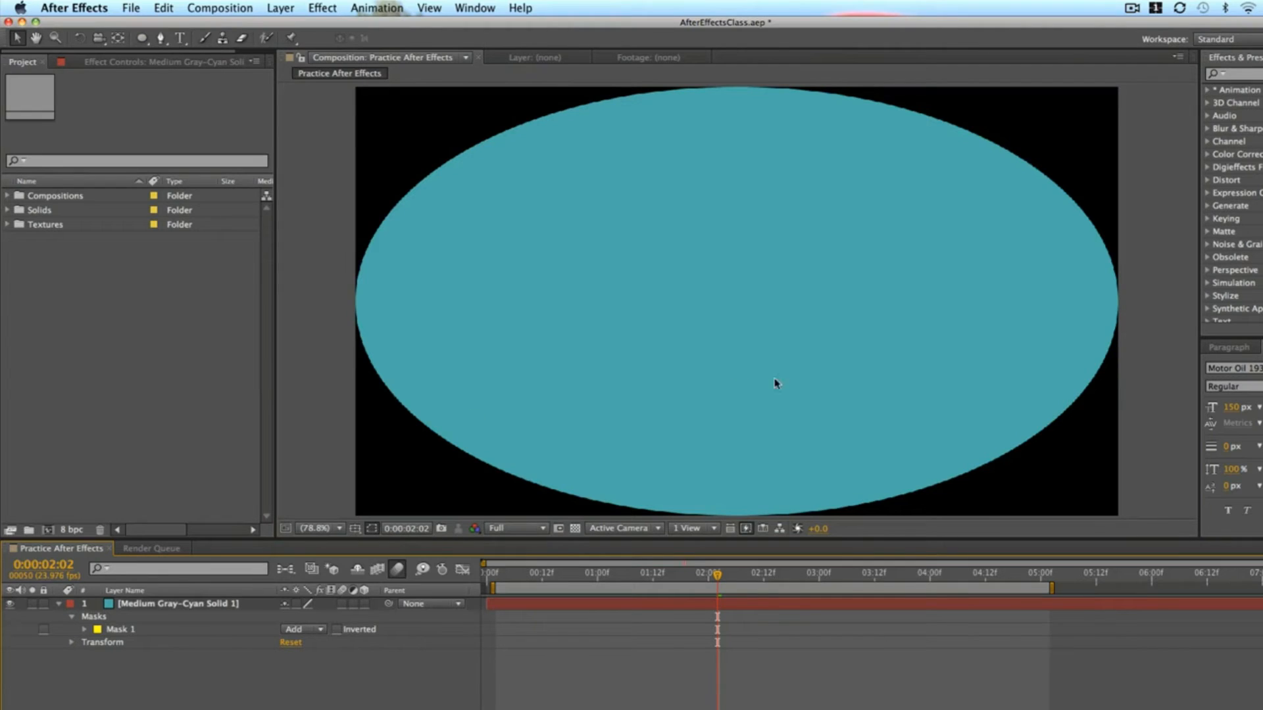
key(super+z)
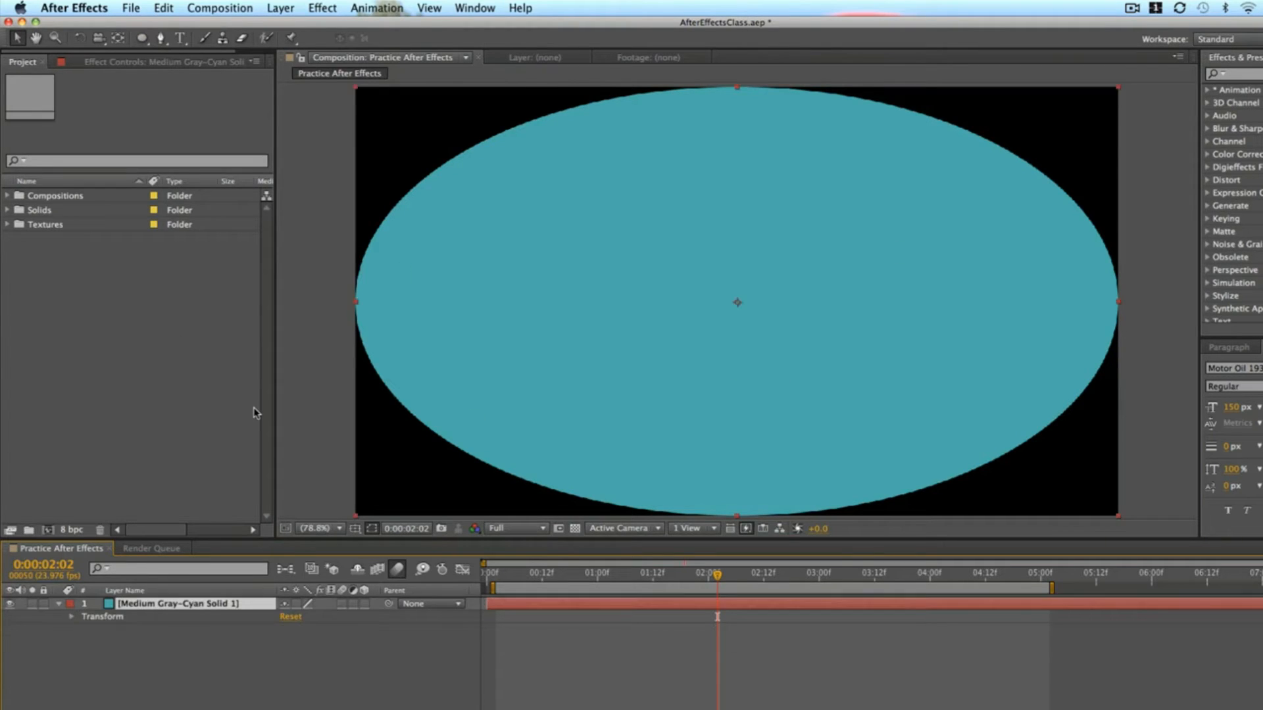
key(super+z)
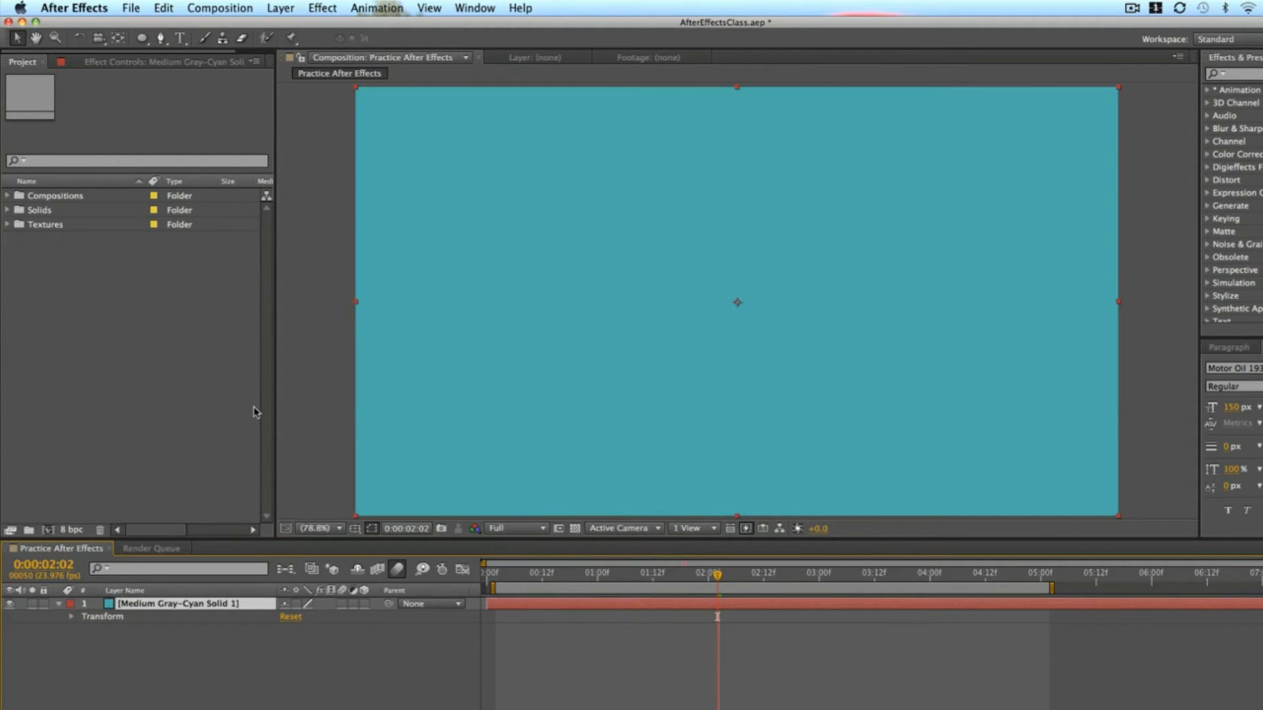
Draw a wide rectangular mask across the middle of the teal solid with the Rectangle tool.
click(142, 40)
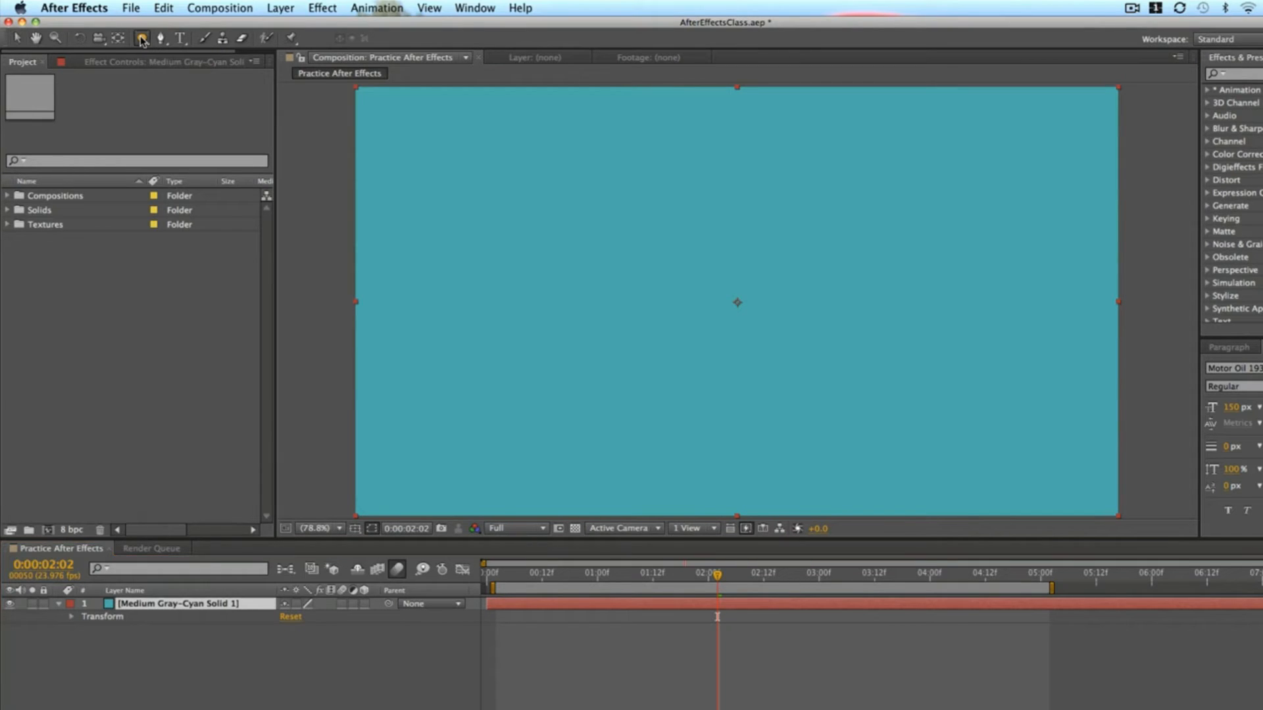
click(142, 41)
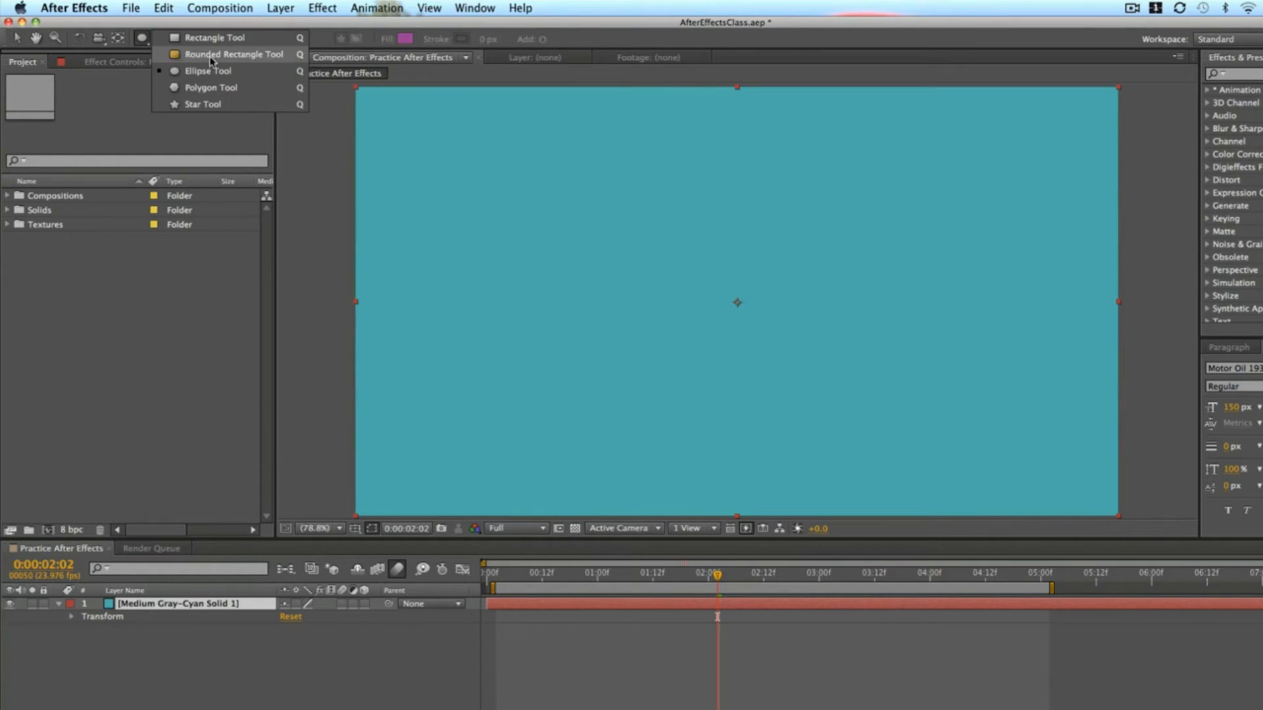
click(207, 37)
drag(504, 154, 997, 421)
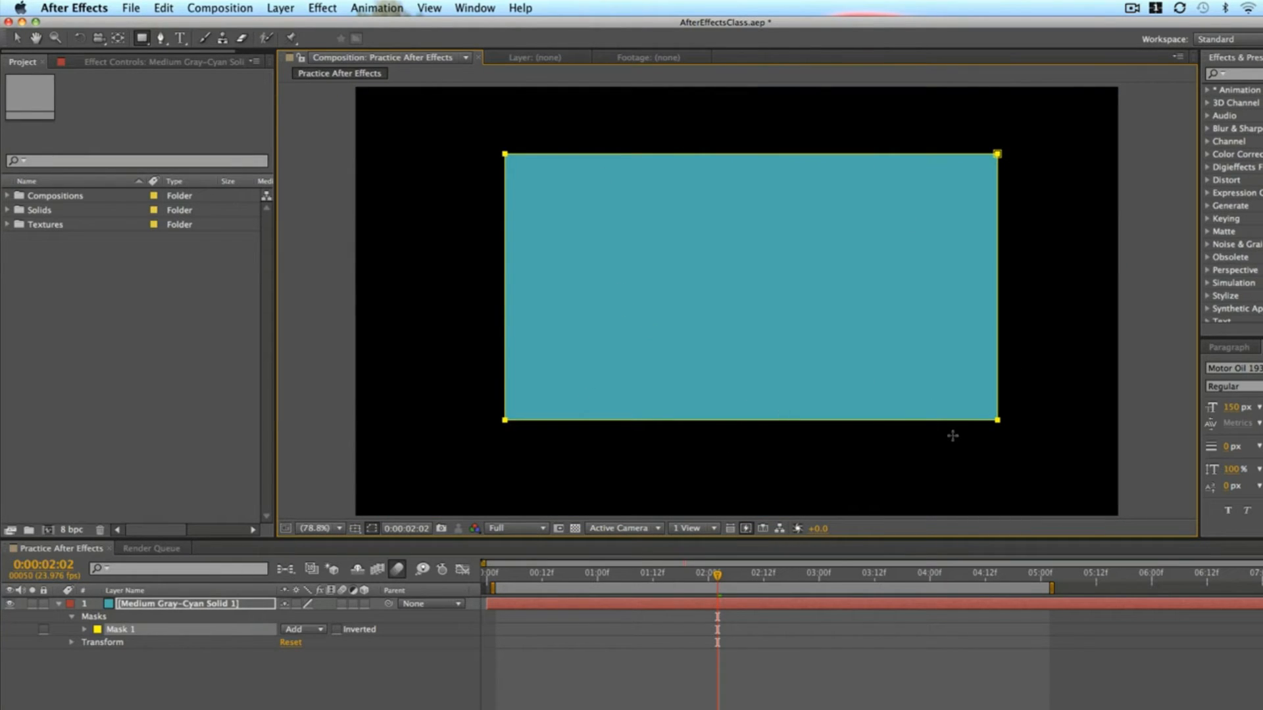
Shift the whole rectangular mask slightly right and up with the Selection tool.
key(v)
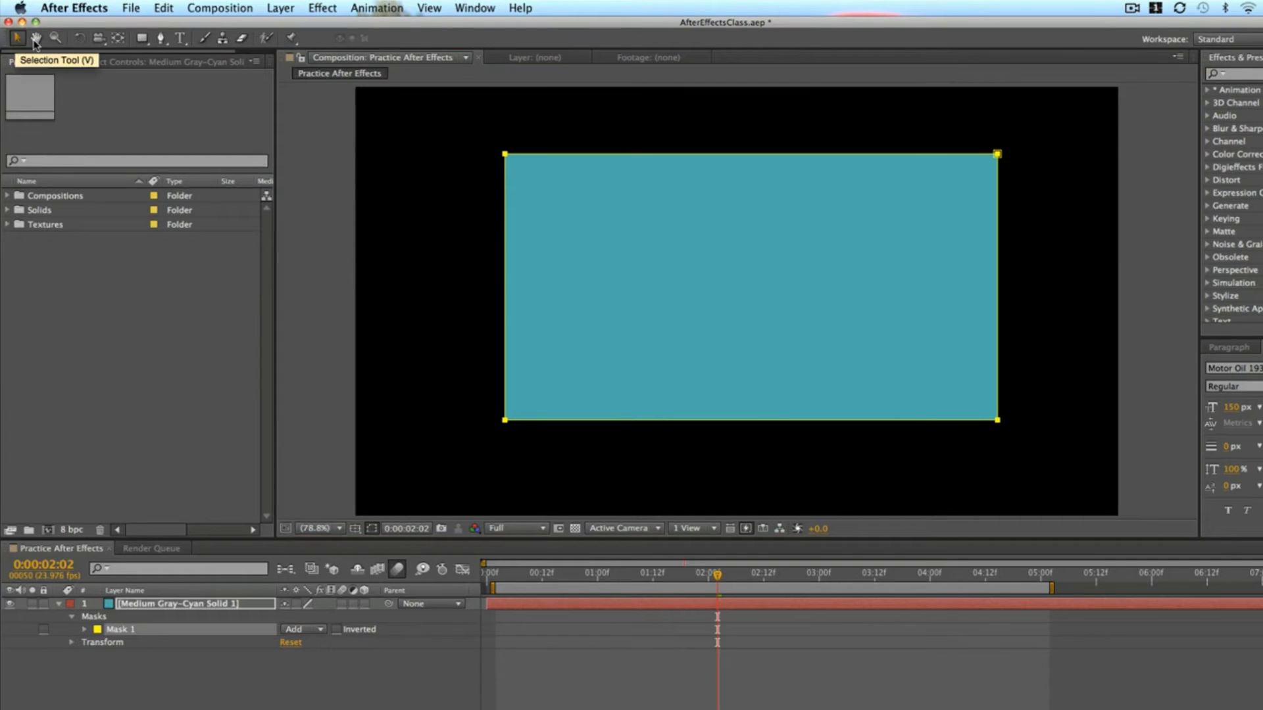
click(997, 154)
mouse_move(998, 154)
mouse_down()
mouse_move(921, 158)
mouse_move(1007, 153)
mouse_up()
click(997, 176)
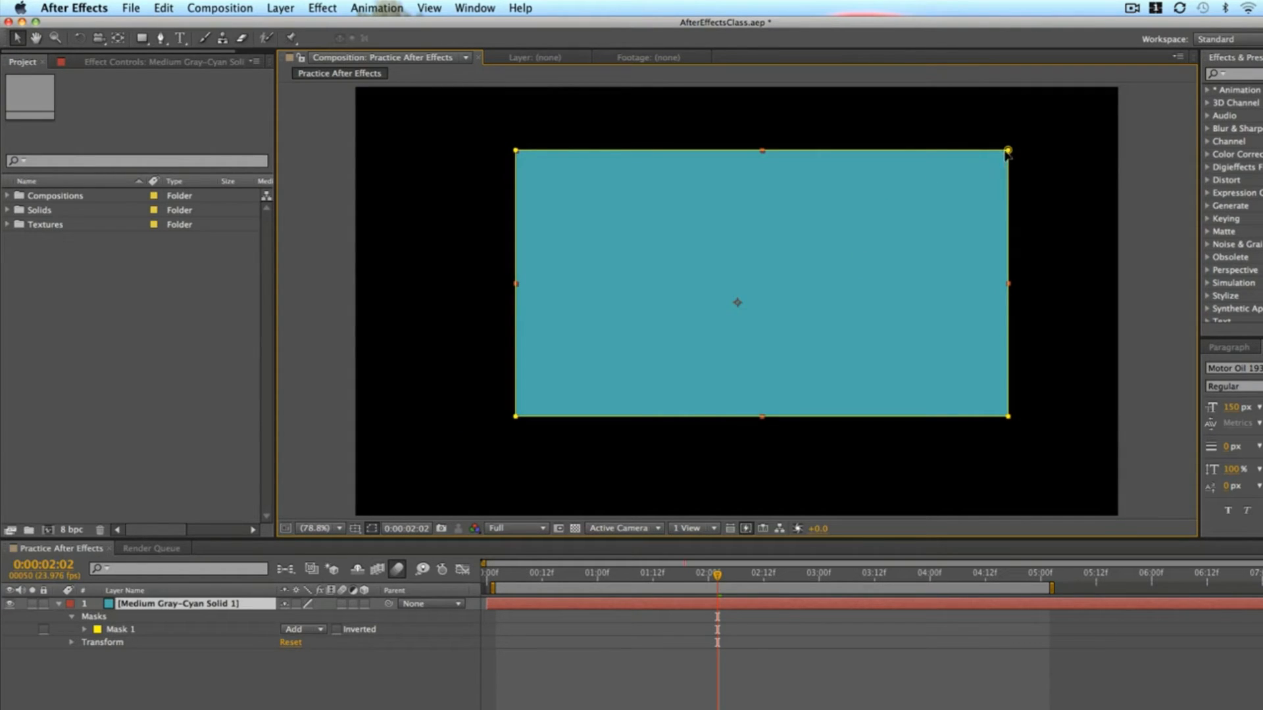
Try moving the mask by its upper-right corner and by its right edge, undoing each move.
click(1007, 151)
mouse_move(1007, 150)
mouse_down()
mouse_move(892, 211)
mouse_move(1027, 140)
mouse_up()
key(super+z)
key(super+z)
drag(1013, 273, 871, 337)
key(super+z)
Move the mask's right edge inward to make the rectangle narrower.
click(1008, 259)
drag(1008, 259, 849, 252)
click(921, 196)
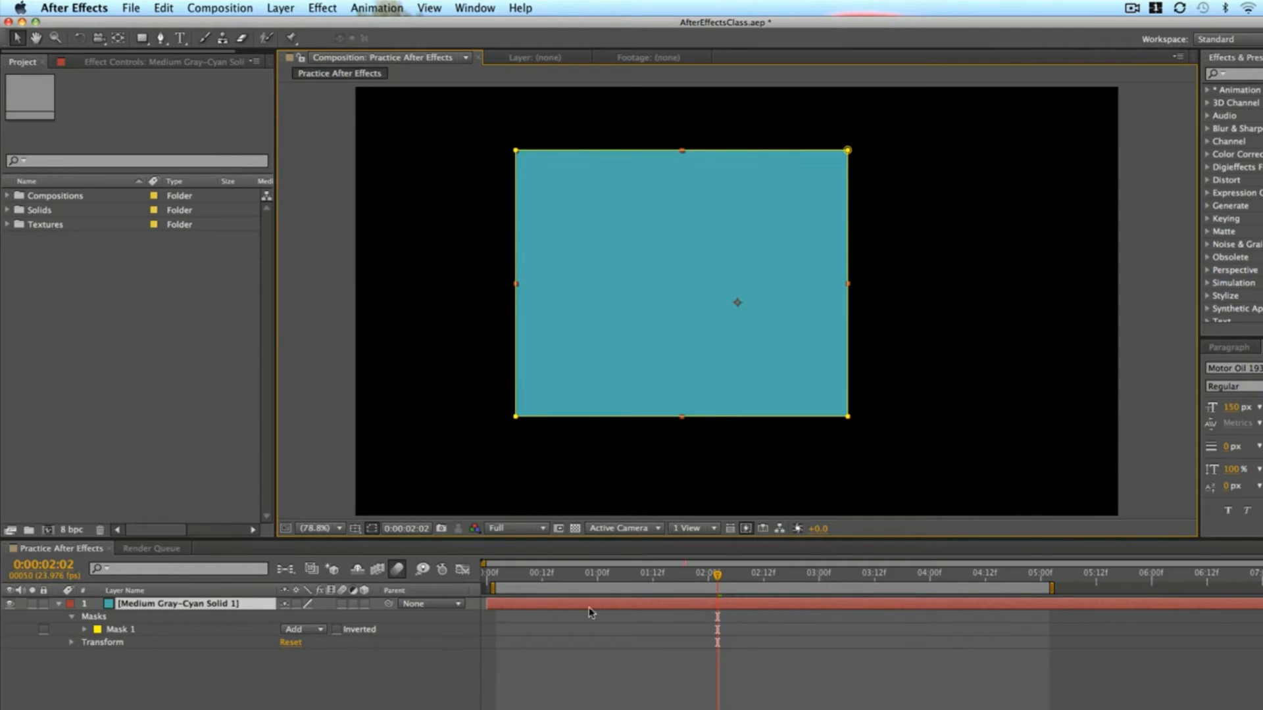
Open the teal solid in its own layer view and return to the Practice After Effects composition.
click(674, 529)
click(691, 479)
click(909, 360)
click(824, 311)
double_click(844, 238)
click(433, 58)
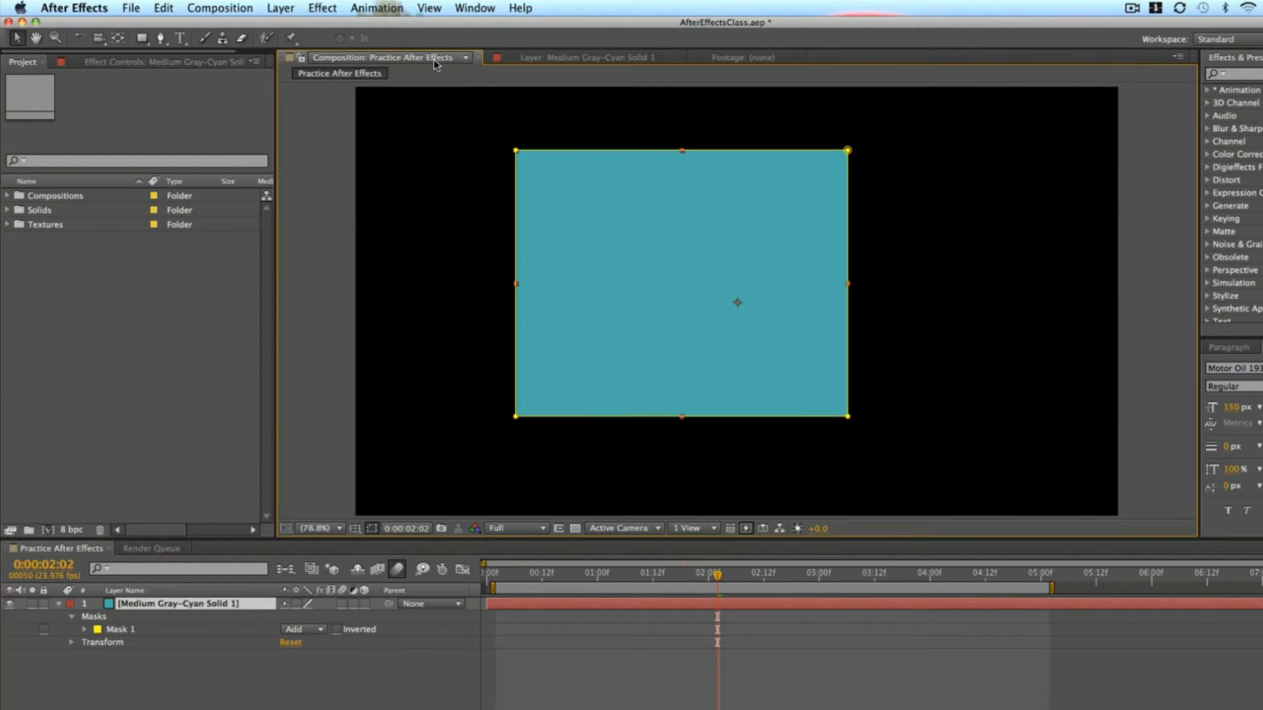
Select the mask's two upper vertices, try moving them slightly, undo the change, and reselect the solid.
click(515, 151)
drag(490, 137, 891, 361)
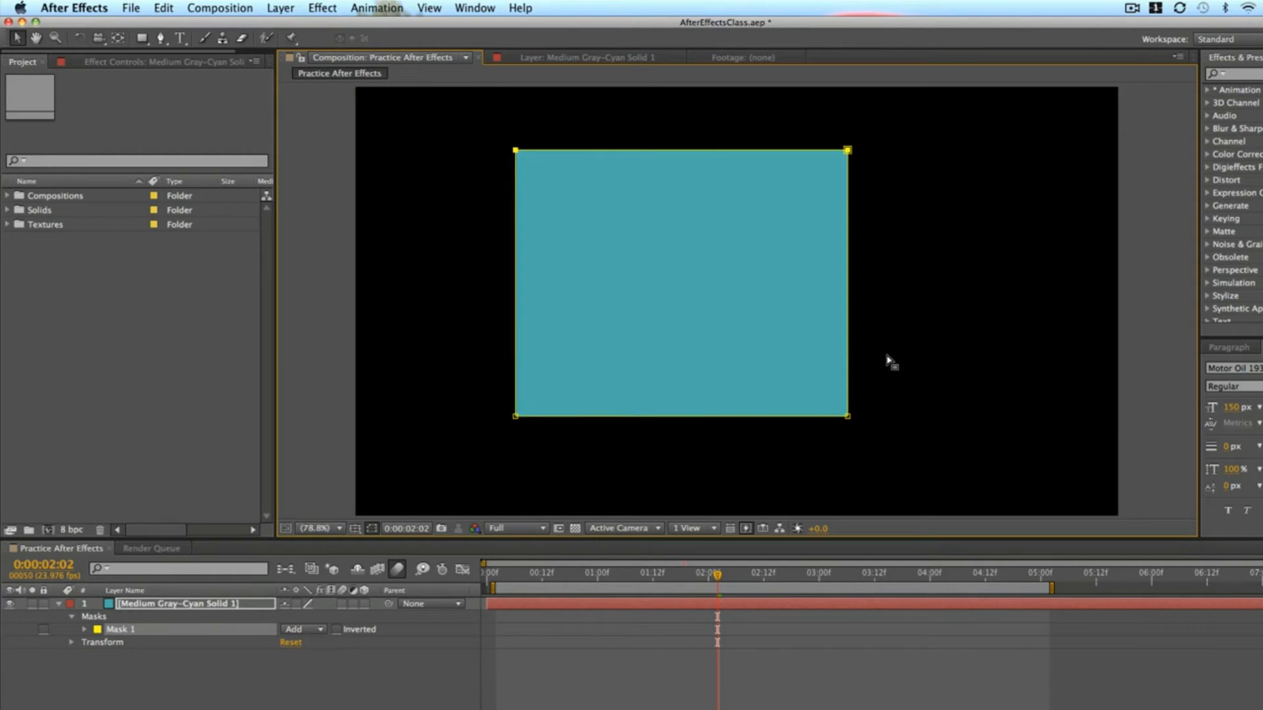
mouse_move(849, 151)
mouse_down()
mouse_move(981, 155)
mouse_move(578, 158)
mouse_move(938, 141)
mouse_move(730, 143)
mouse_move(925, 175)
mouse_move(1015, 172)
mouse_move(857, 172)
mouse_up()
key(super+z)
key(super+z)
click(579, 276)
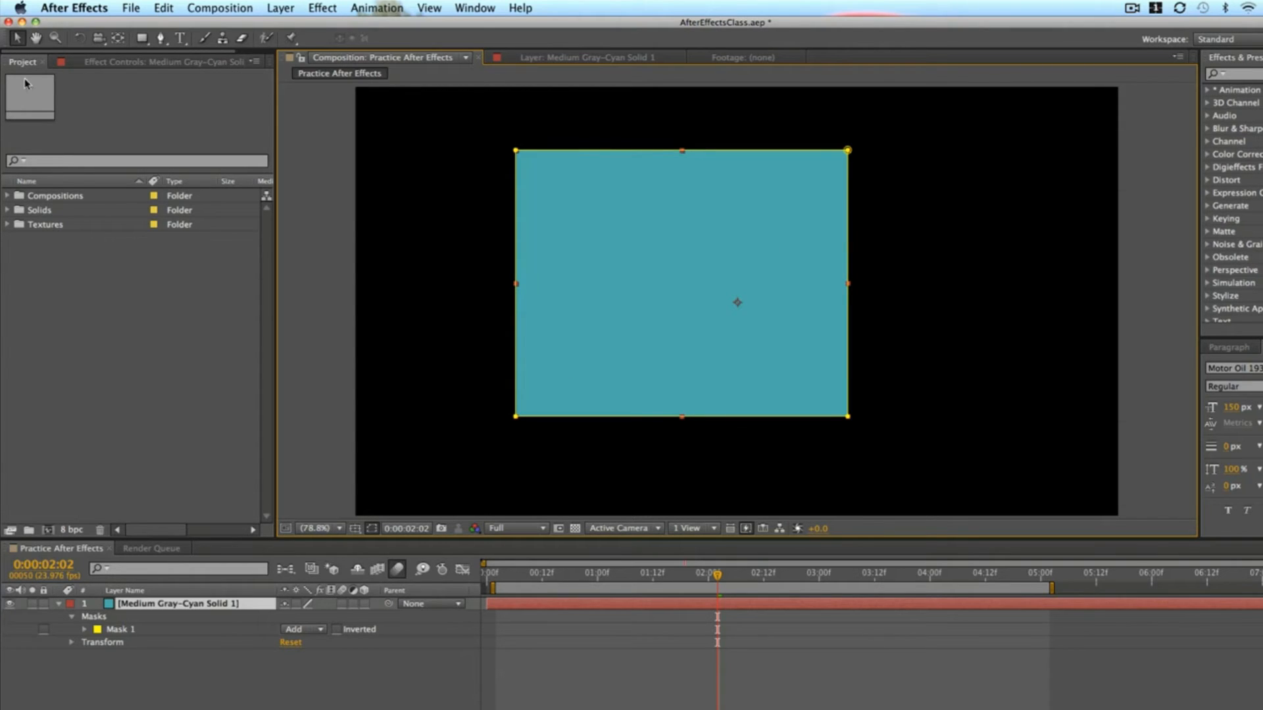
Activate the Pan Behind tool for the masked solid.
click(116, 39)
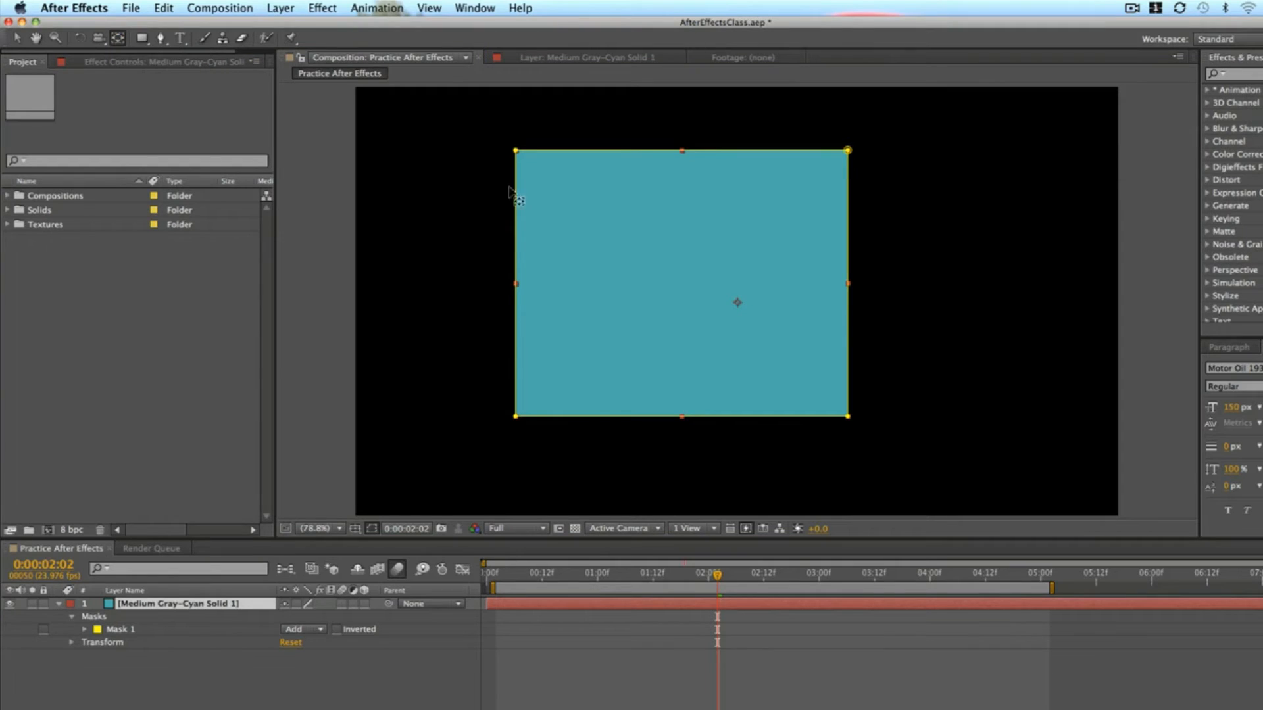
Centre the anchor point in the masked rectangle and try scaling the layer down around it, undoing the scale change.
mouse_move(738, 306)
mouse_down()
mouse_move(675, 282)
mouse_move(684, 289)
mouse_up()
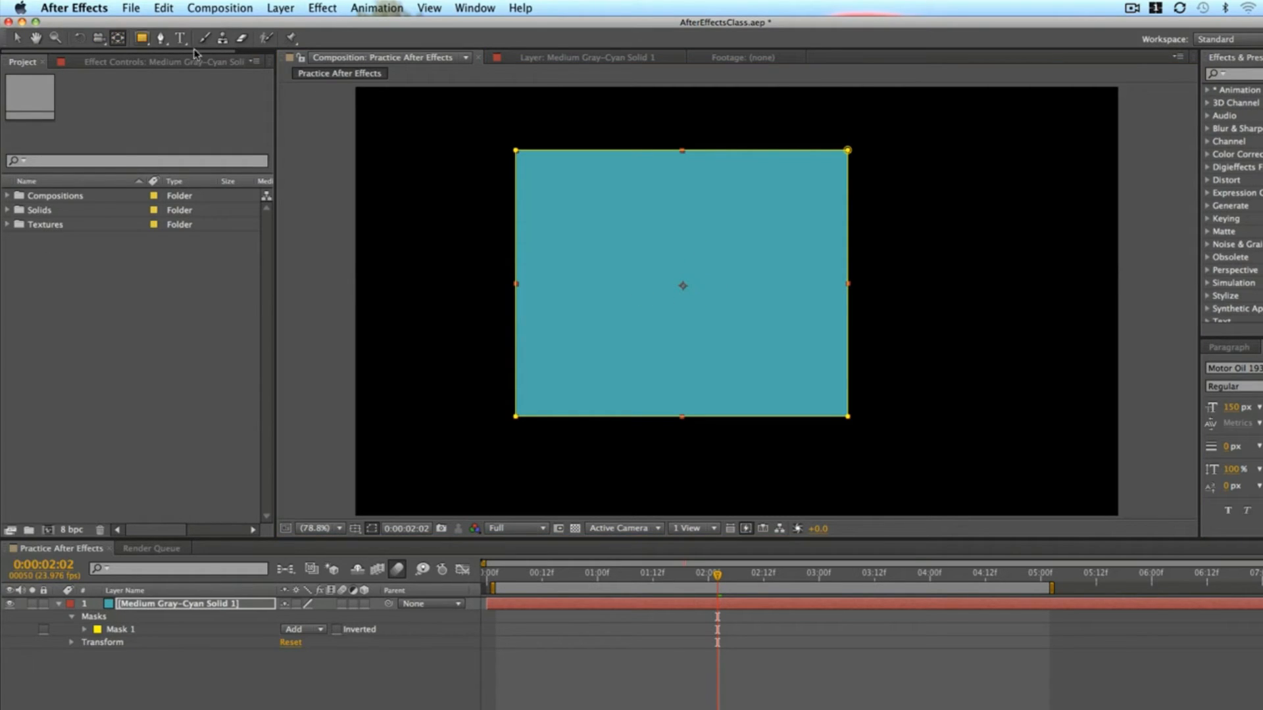
click(746, 275)
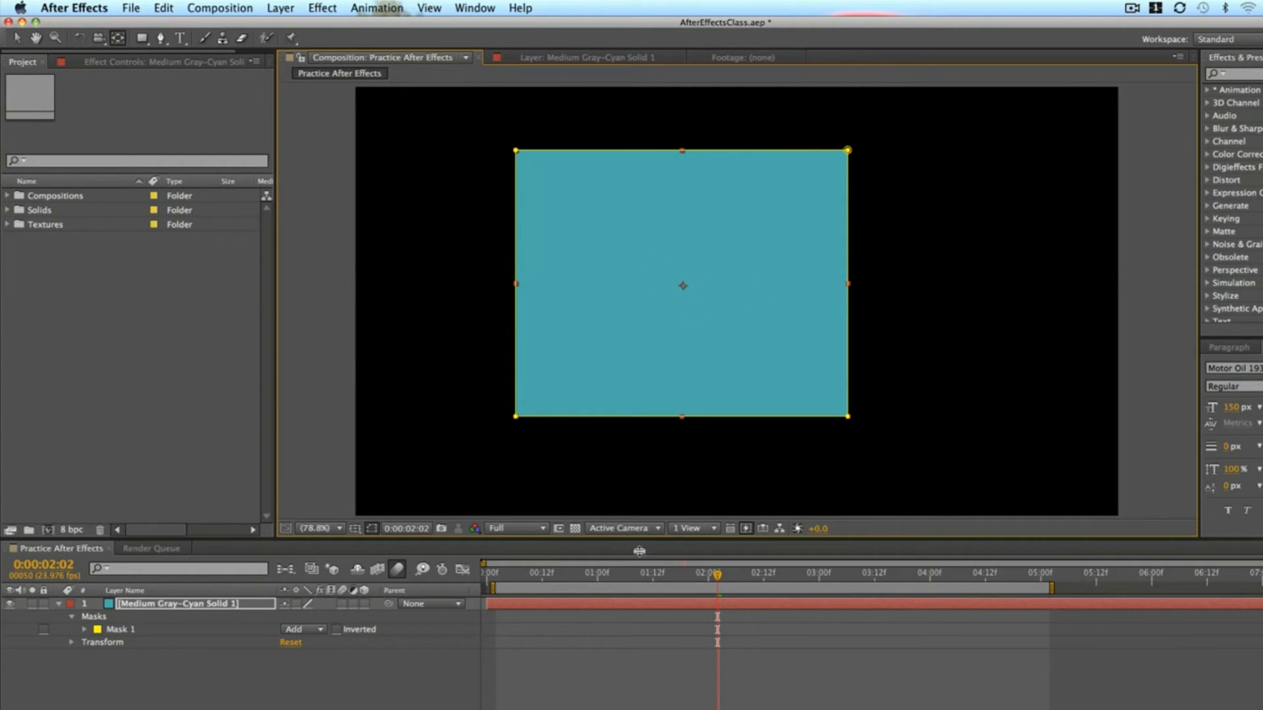
click(571, 603)
key(s)
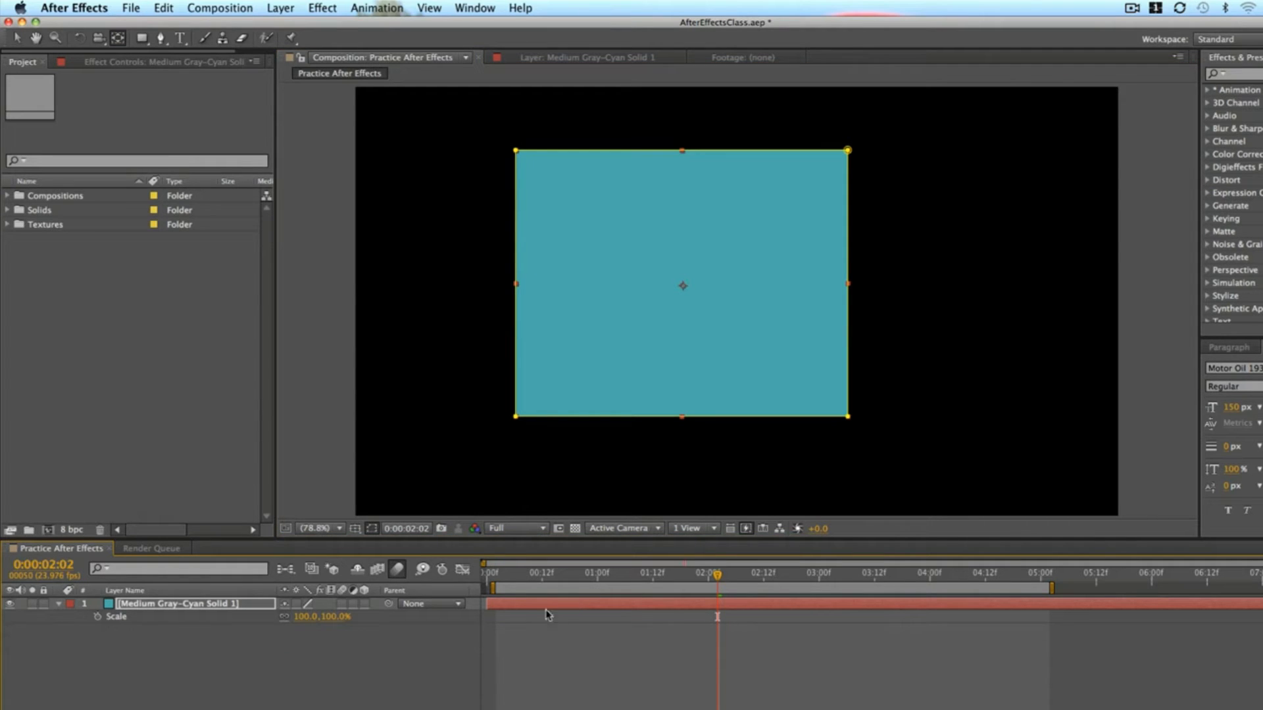
drag(332, 618, 272, 626)
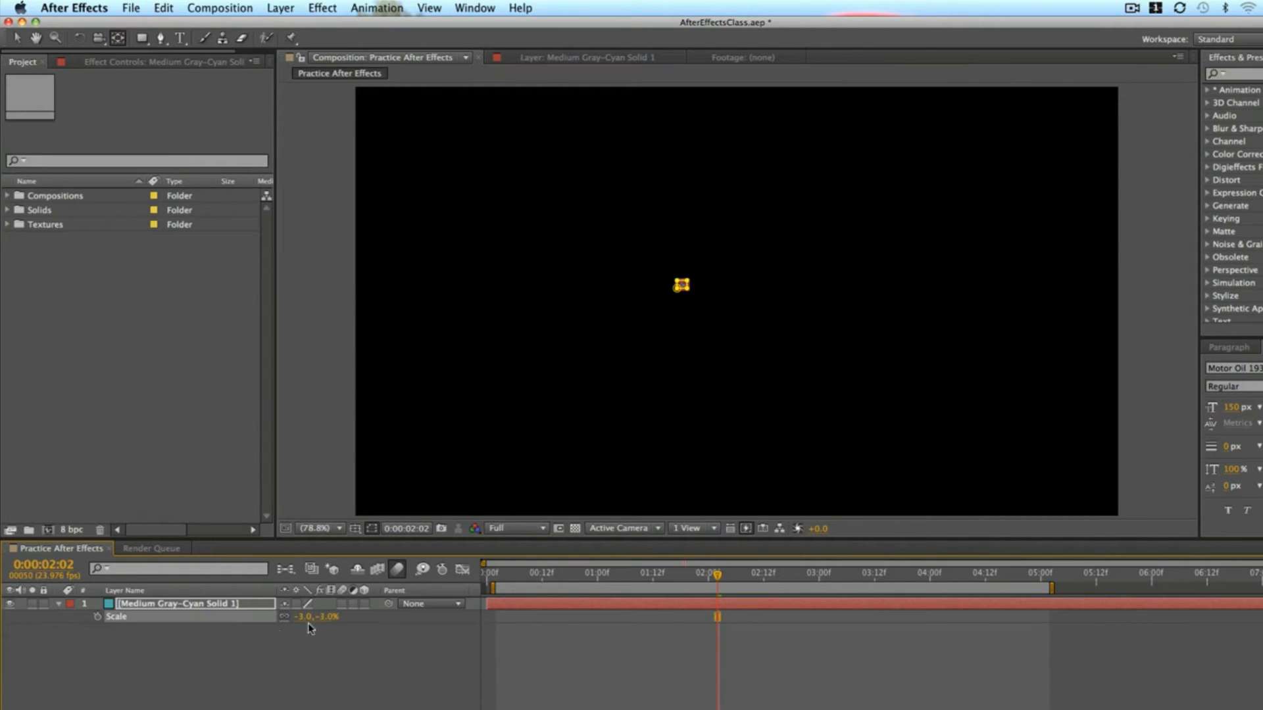
key(super+z)
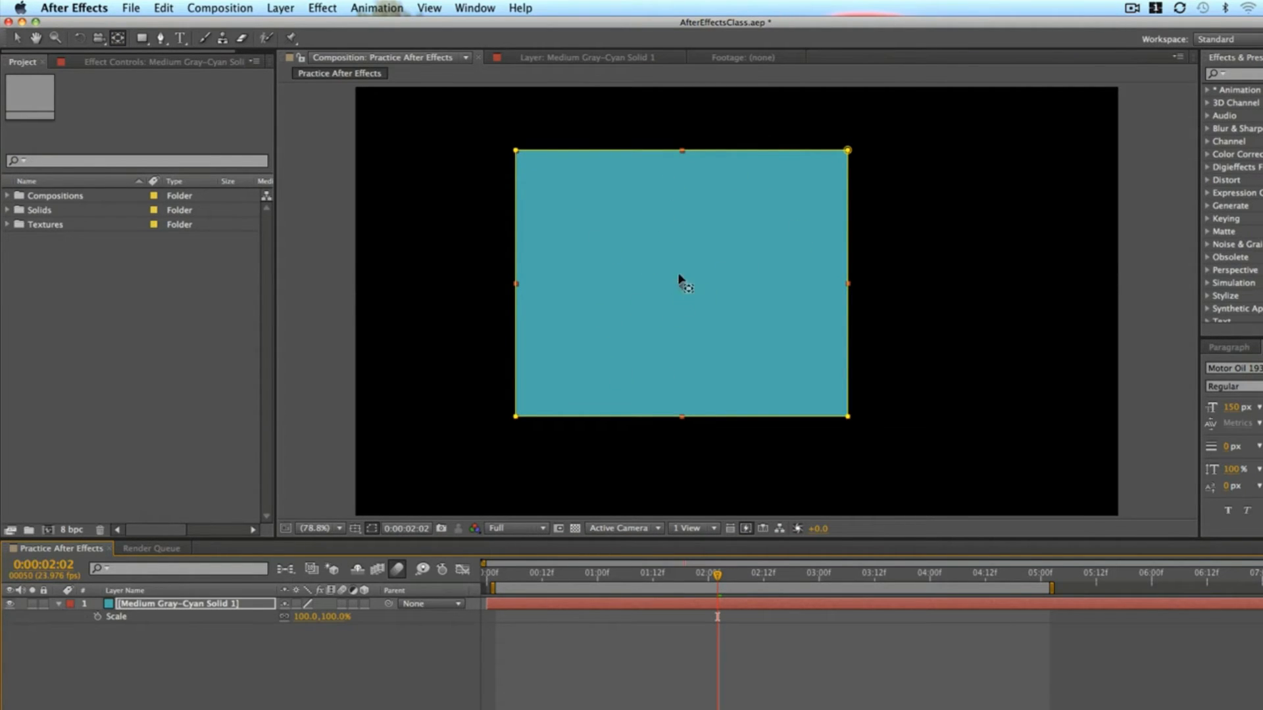
click(555, 654)
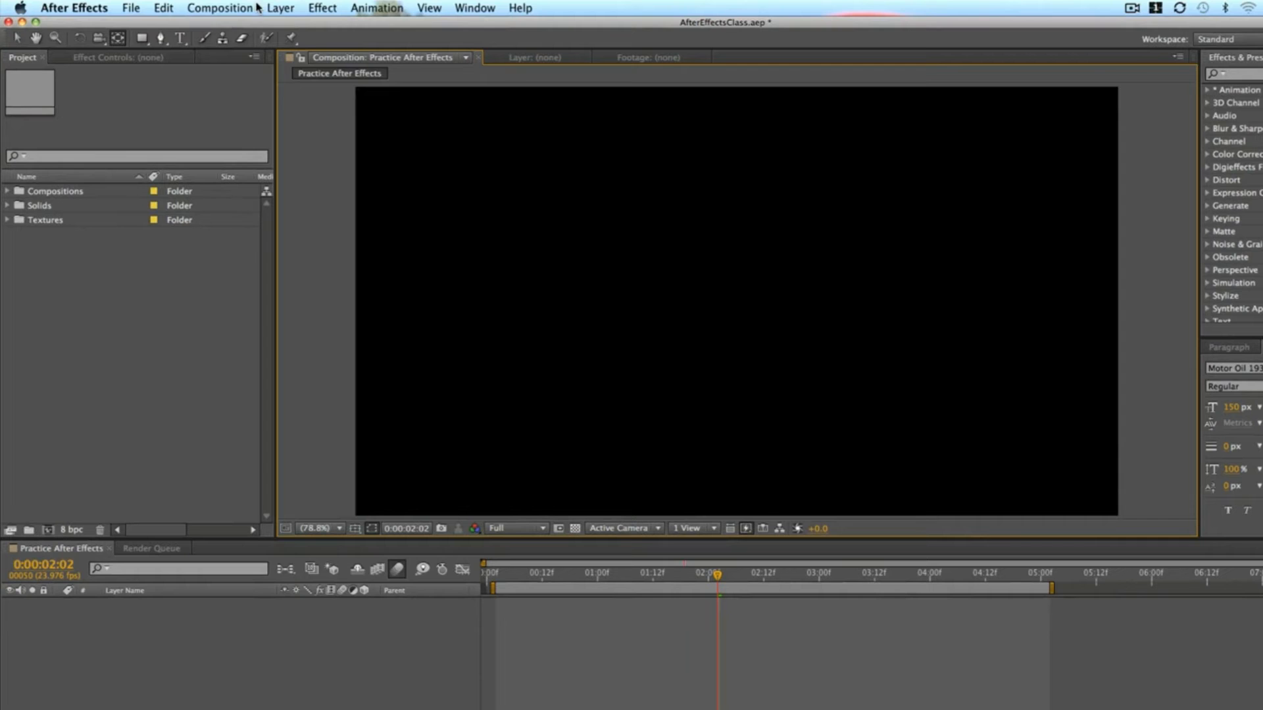
Create a 1280 × 720 px medium gray-cyan solid and draw a circular ellipse mask outward from its centre.
key(super+y)
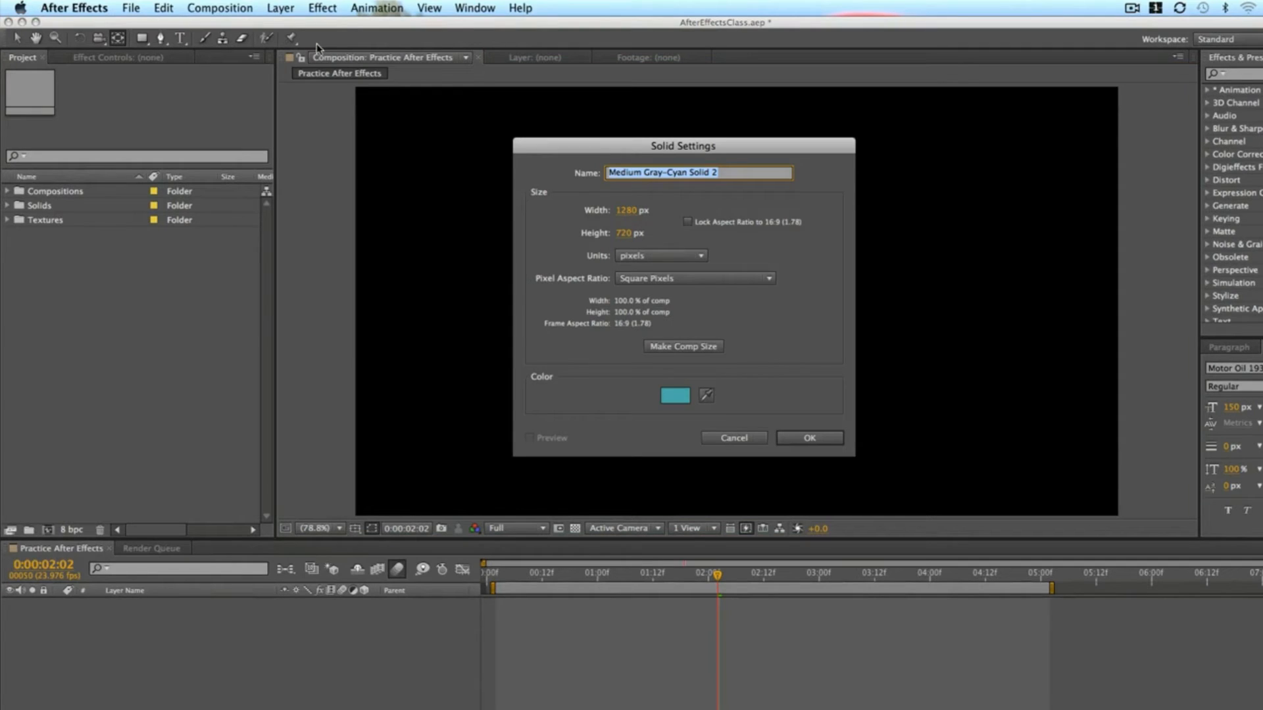
click(810, 440)
drag(142, 38, 192, 69)
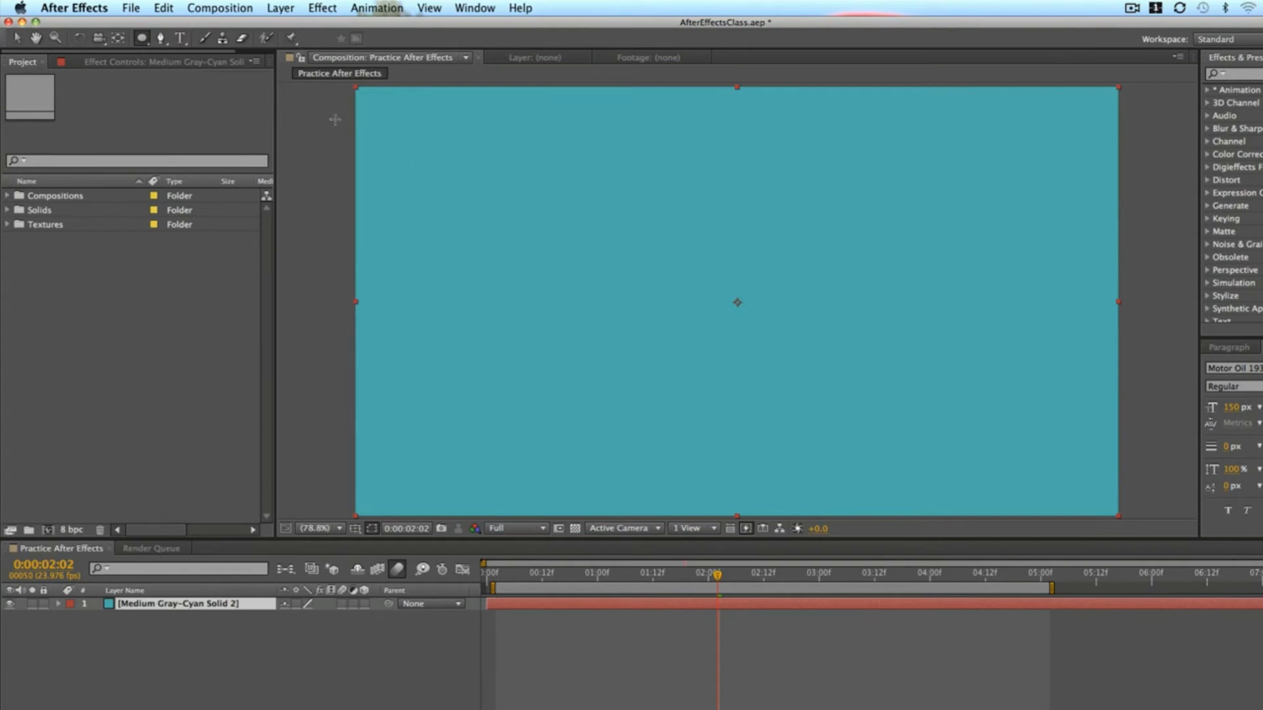
drag(737, 303, 901, 435)
click(754, 697)
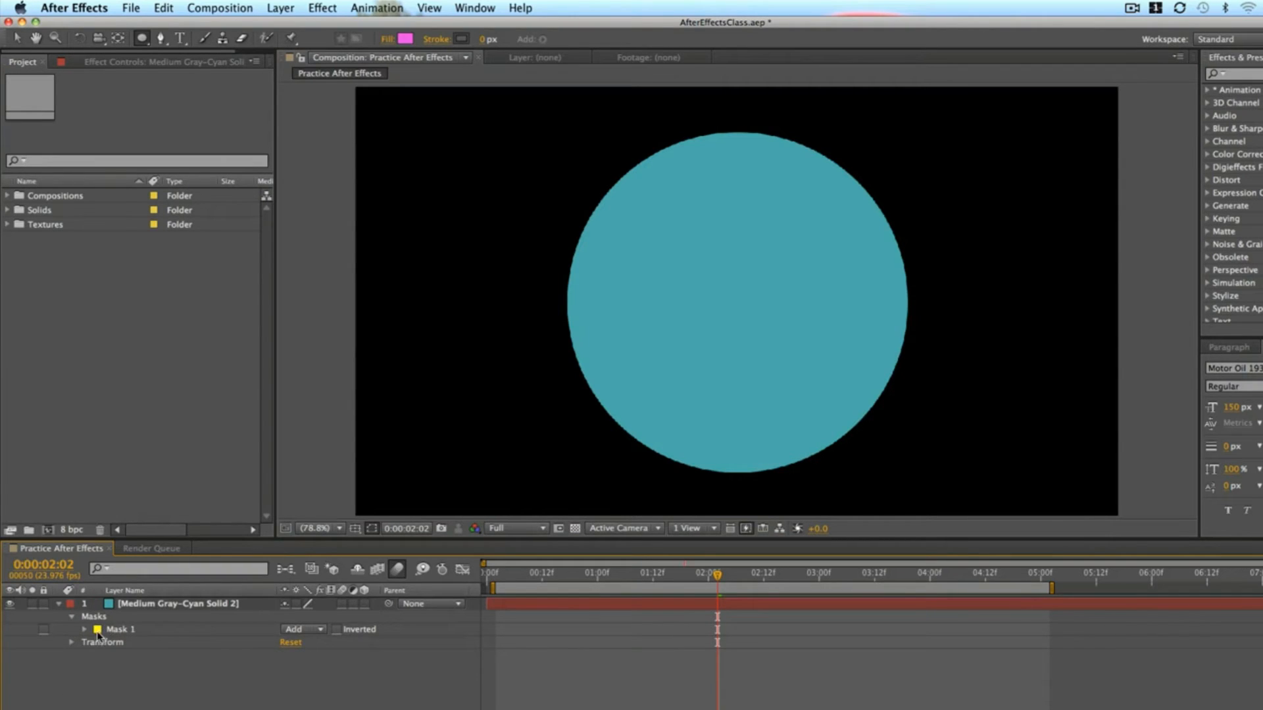
Toggle Mask 1's inversion on and off, and try the Subtract, Intersect, Lighten and None mask modes.
click(337, 630)
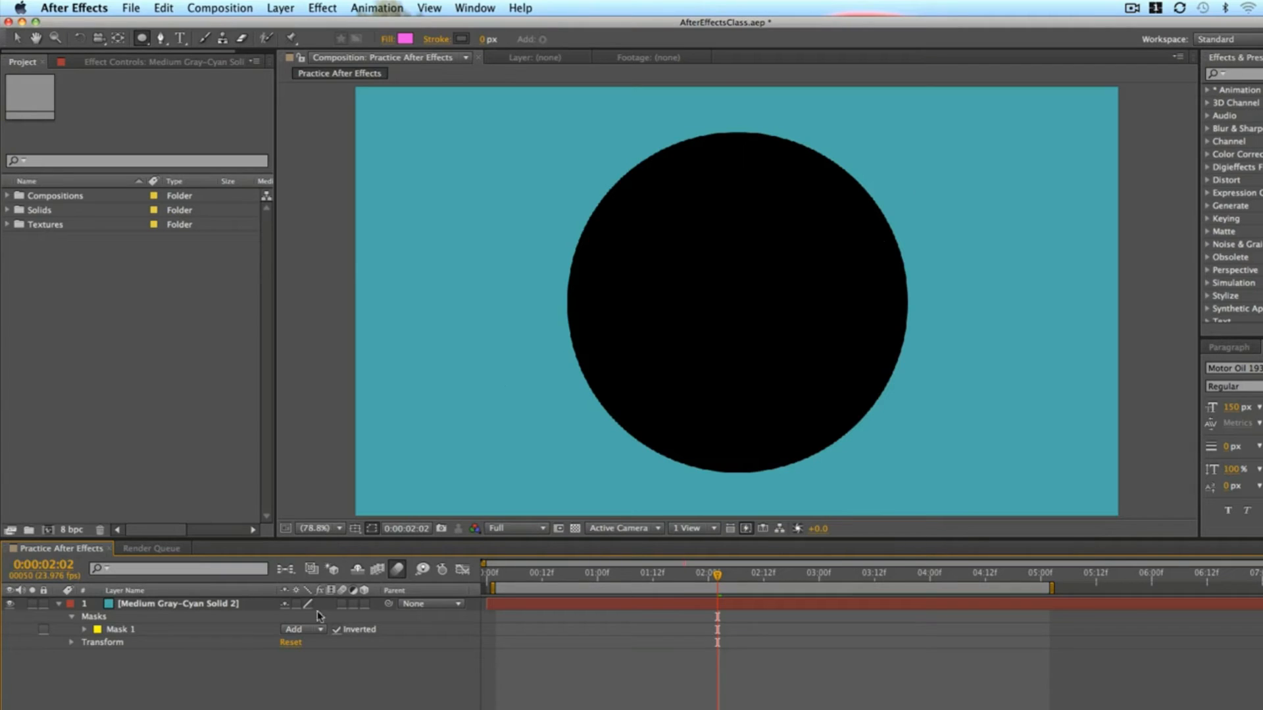
click(337, 629)
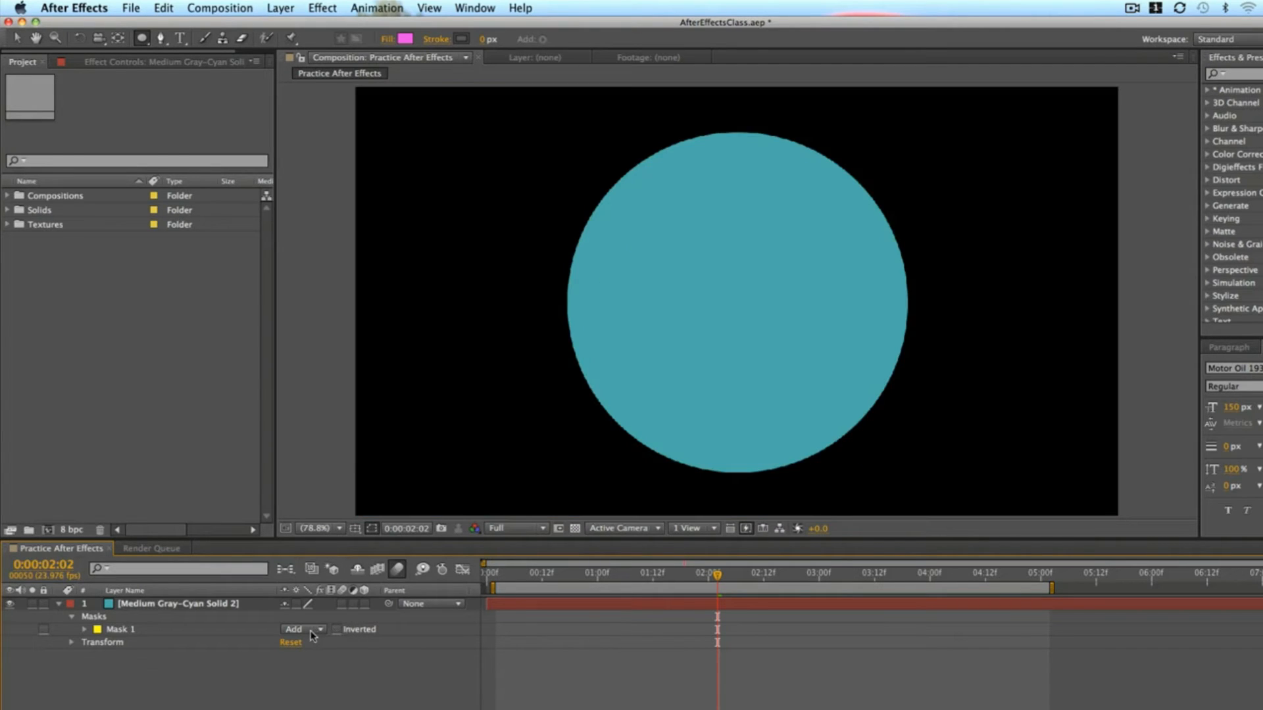
click(309, 629)
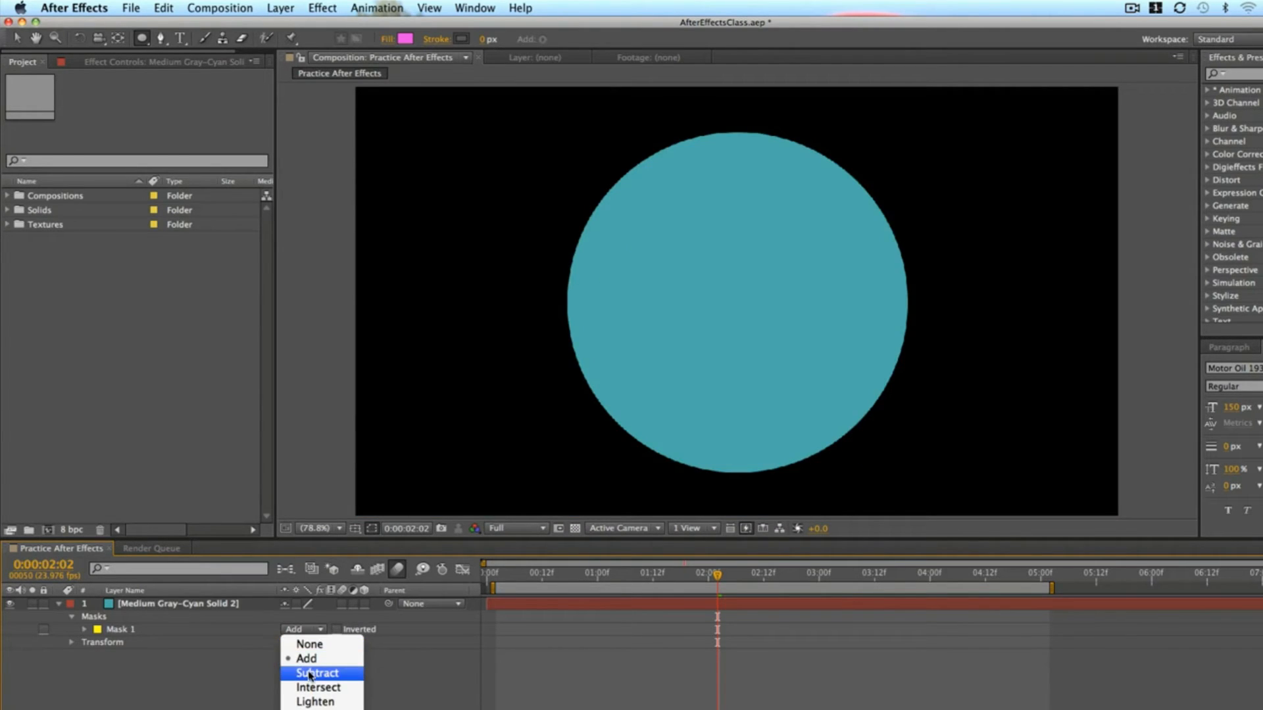
click(309, 673)
click(308, 628)
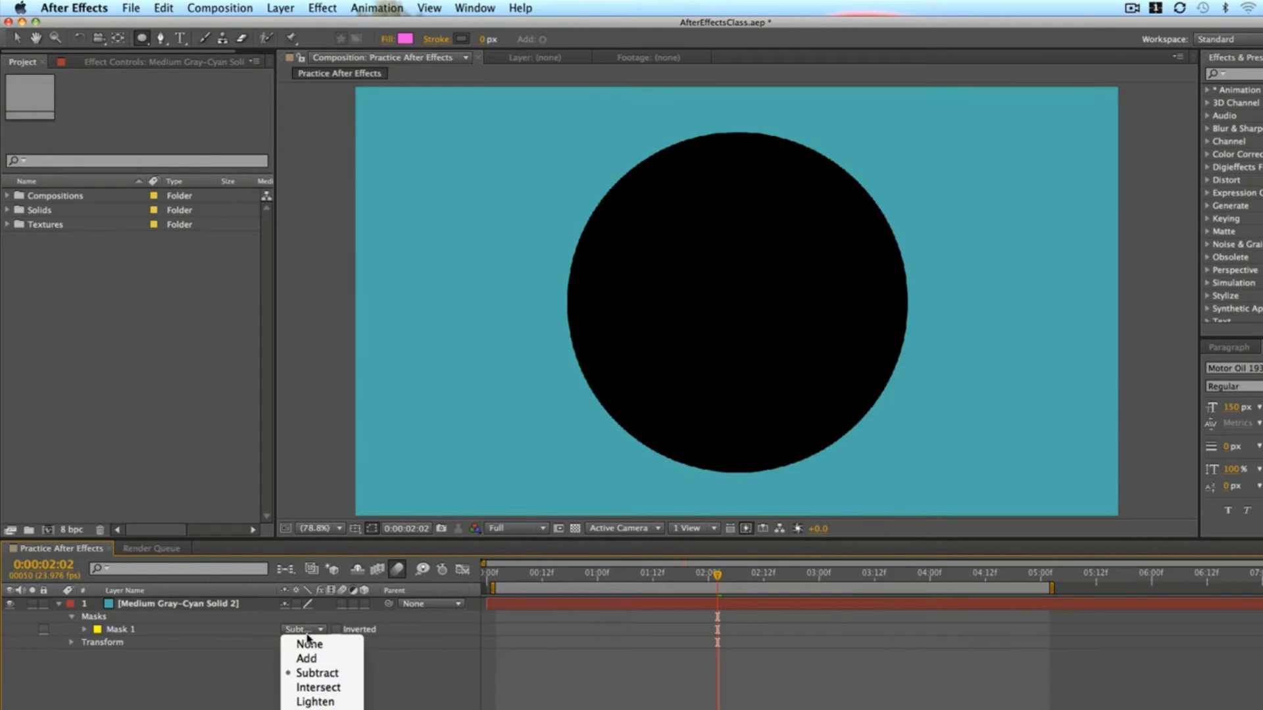
click(318, 687)
click(307, 630)
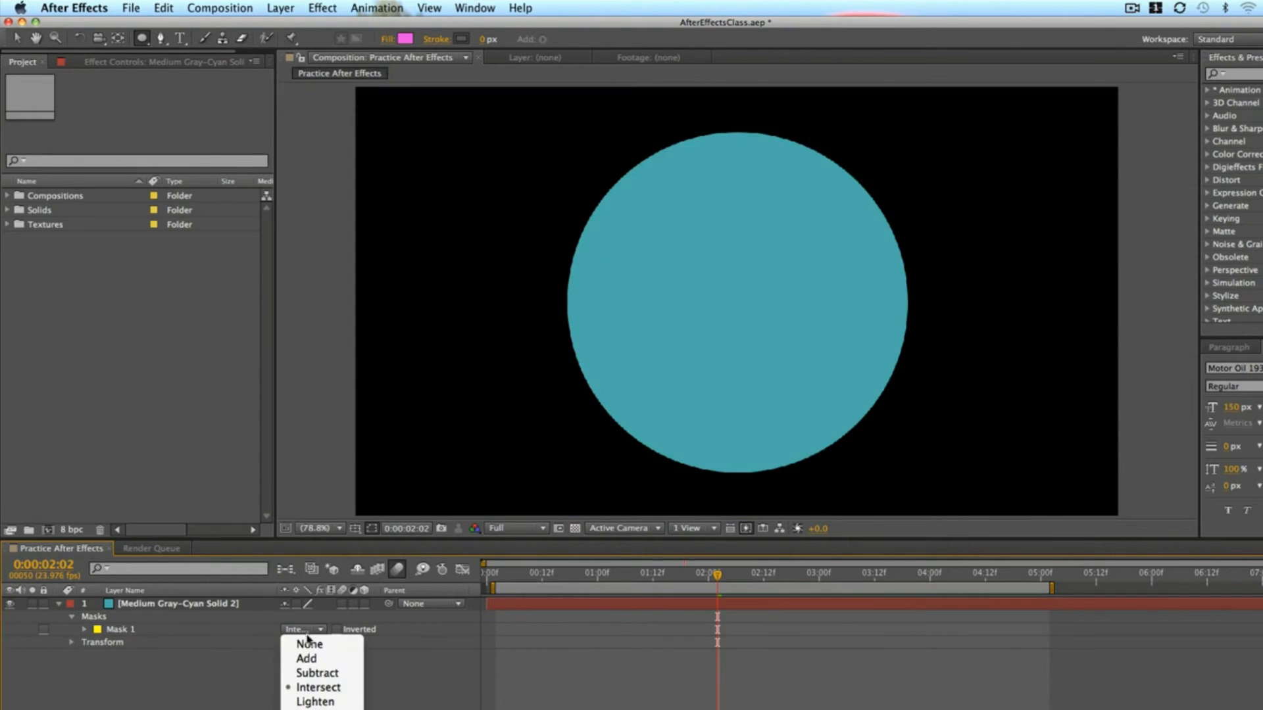
click(314, 701)
click(306, 629)
click(306, 644)
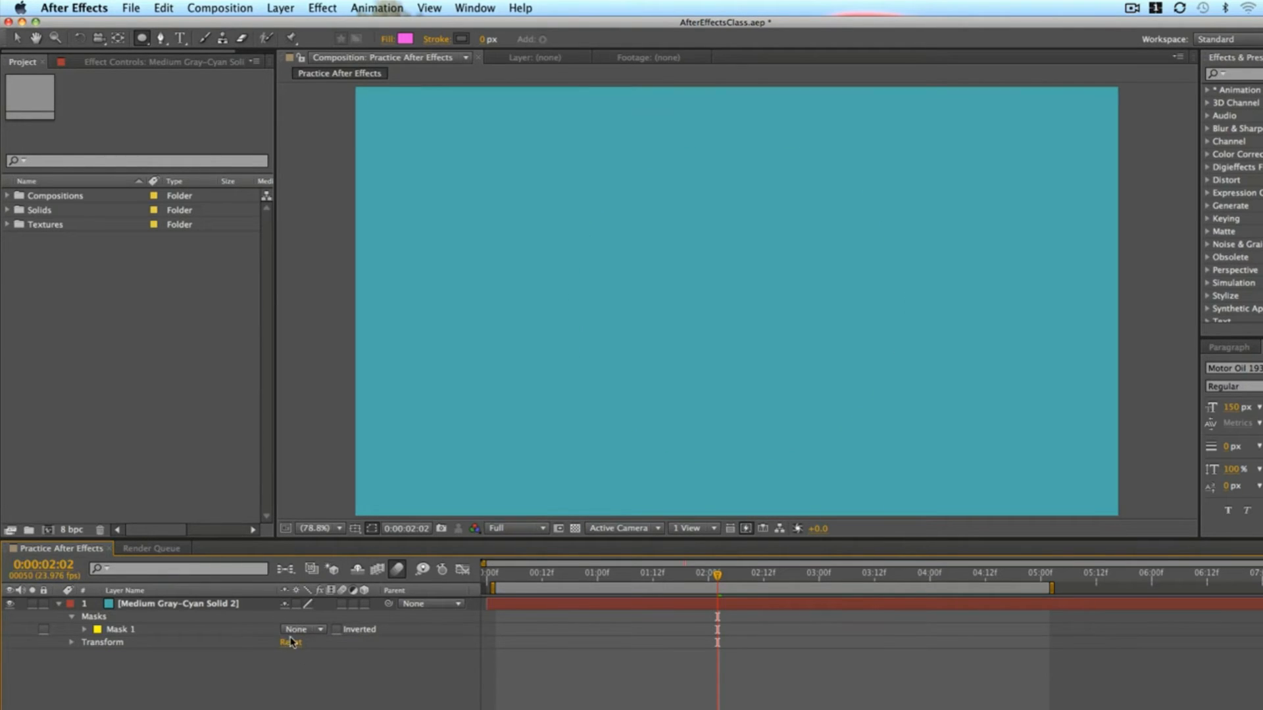
Reveal Mask 1's properties and compare the Add and Subtract modes, leaving the mask set to Add.
click(85, 631)
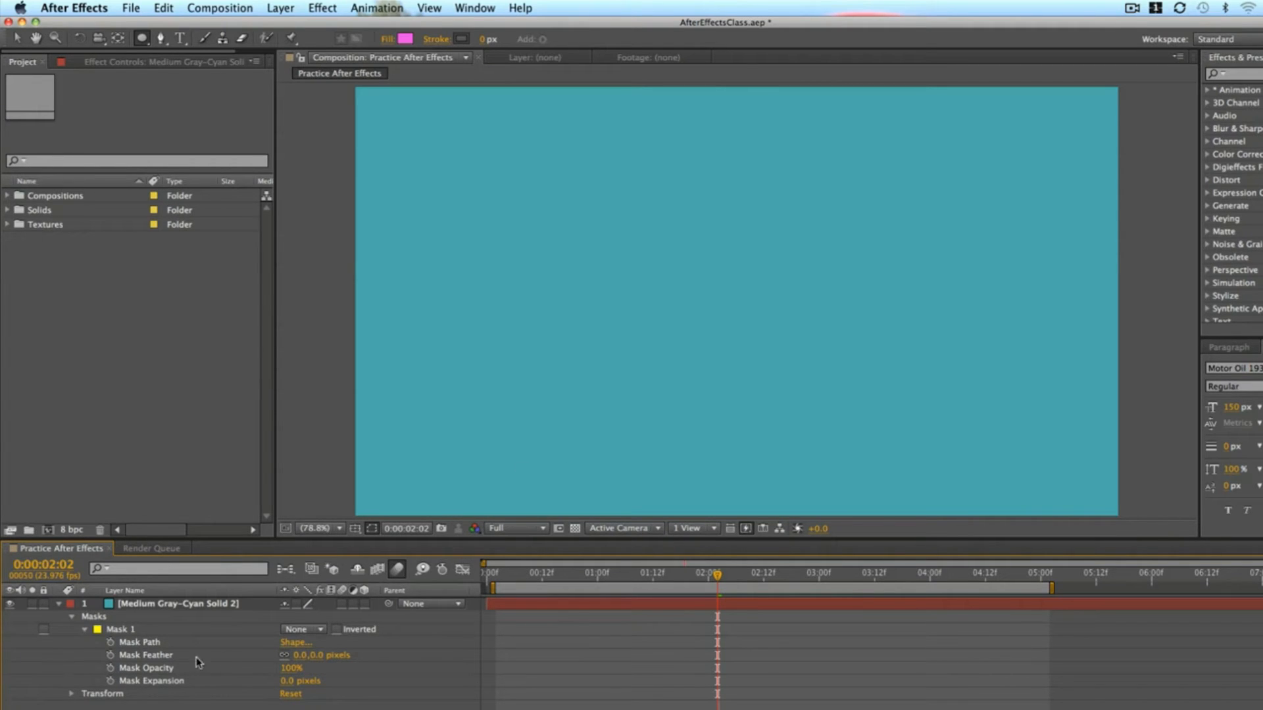
click(301, 630)
click(309, 660)
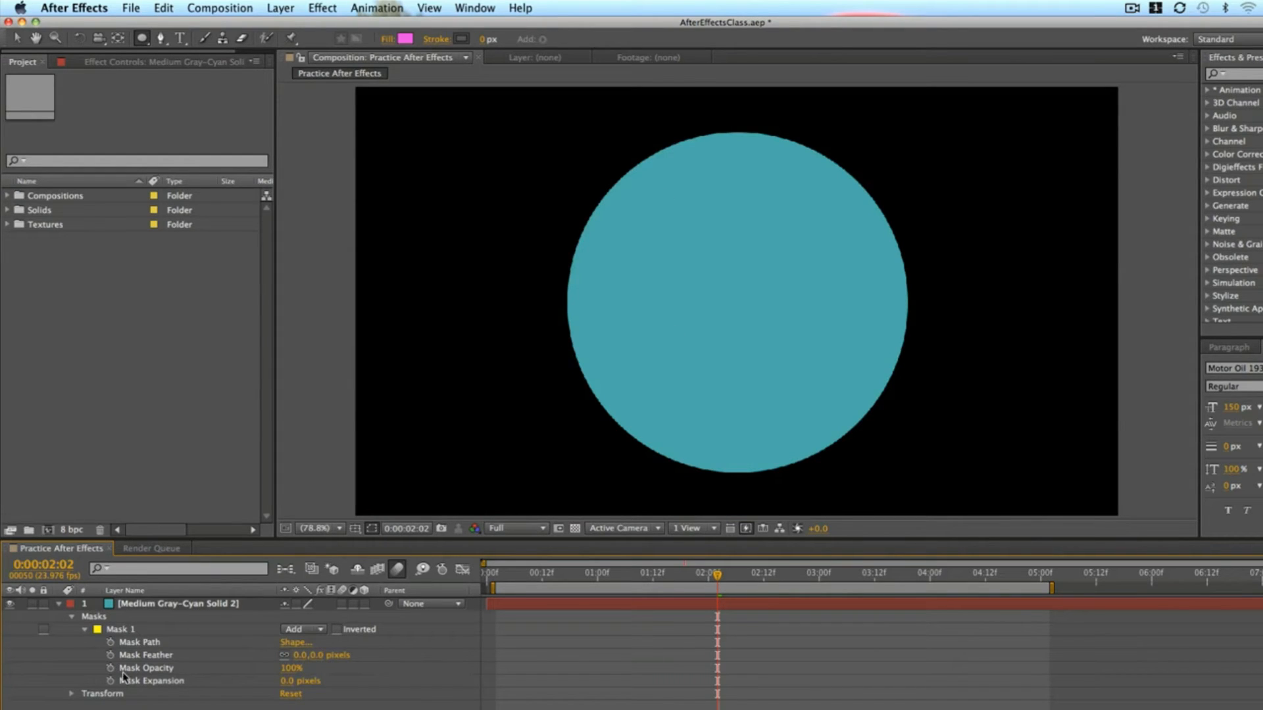
click(300, 629)
click(308, 672)
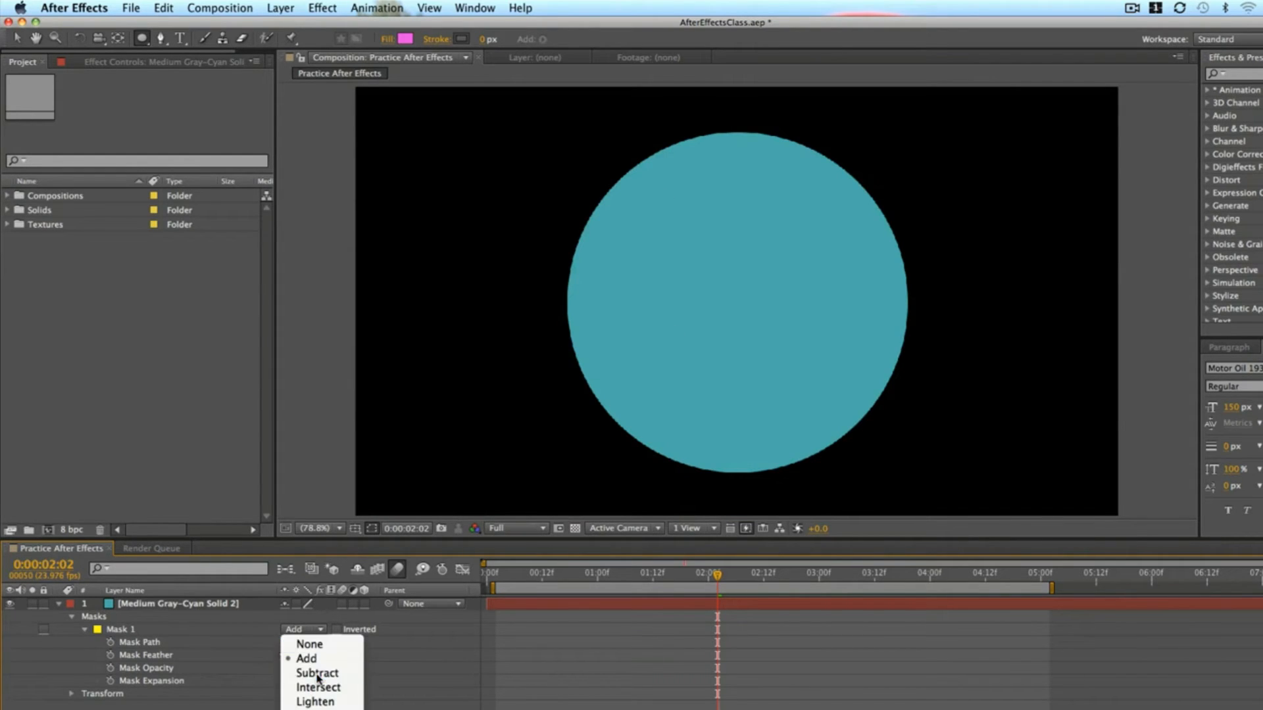
click(313, 630)
click(311, 653)
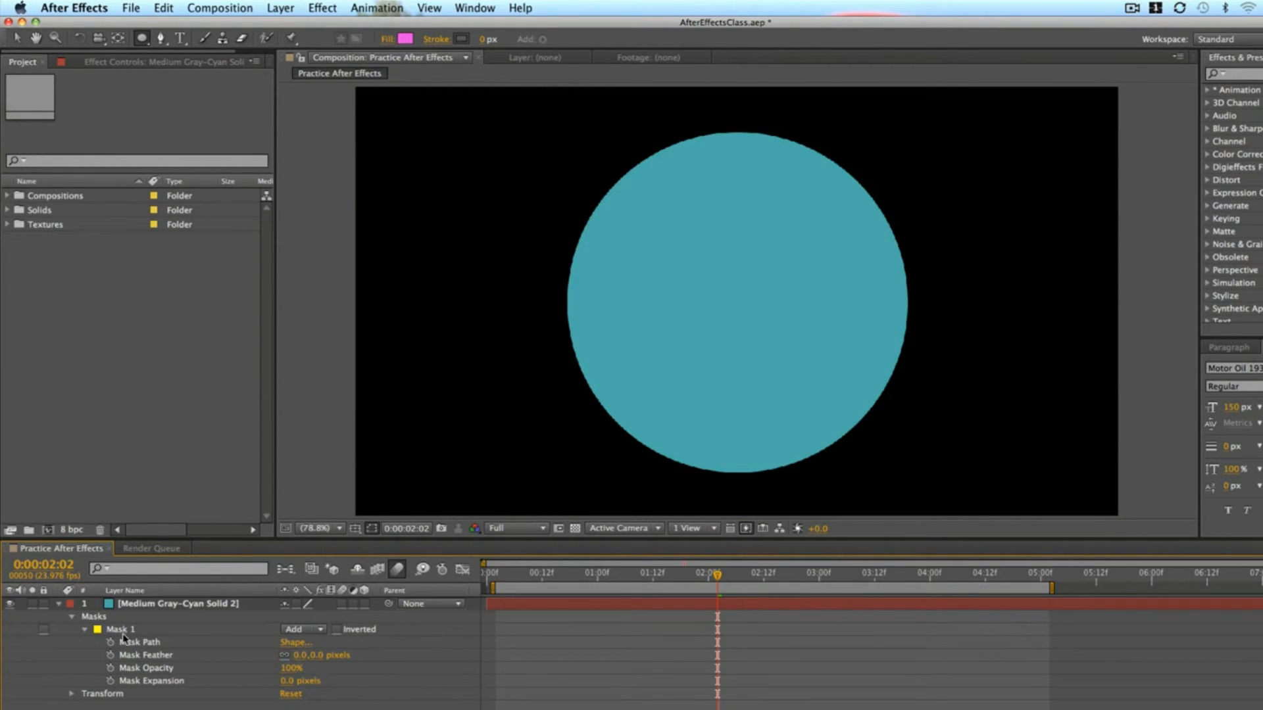
Feather Mask 1's edge by 115 pixels, and raise the feather to 201 pixels.
click(138, 644)
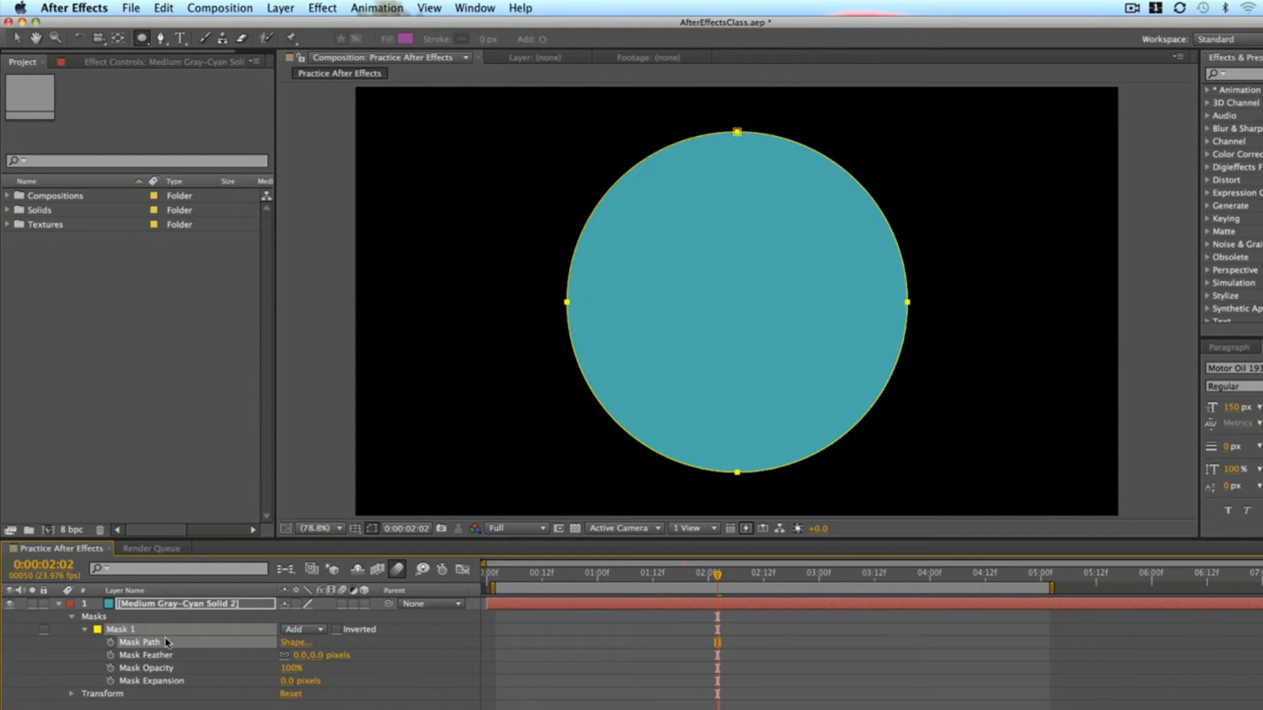
click(185, 654)
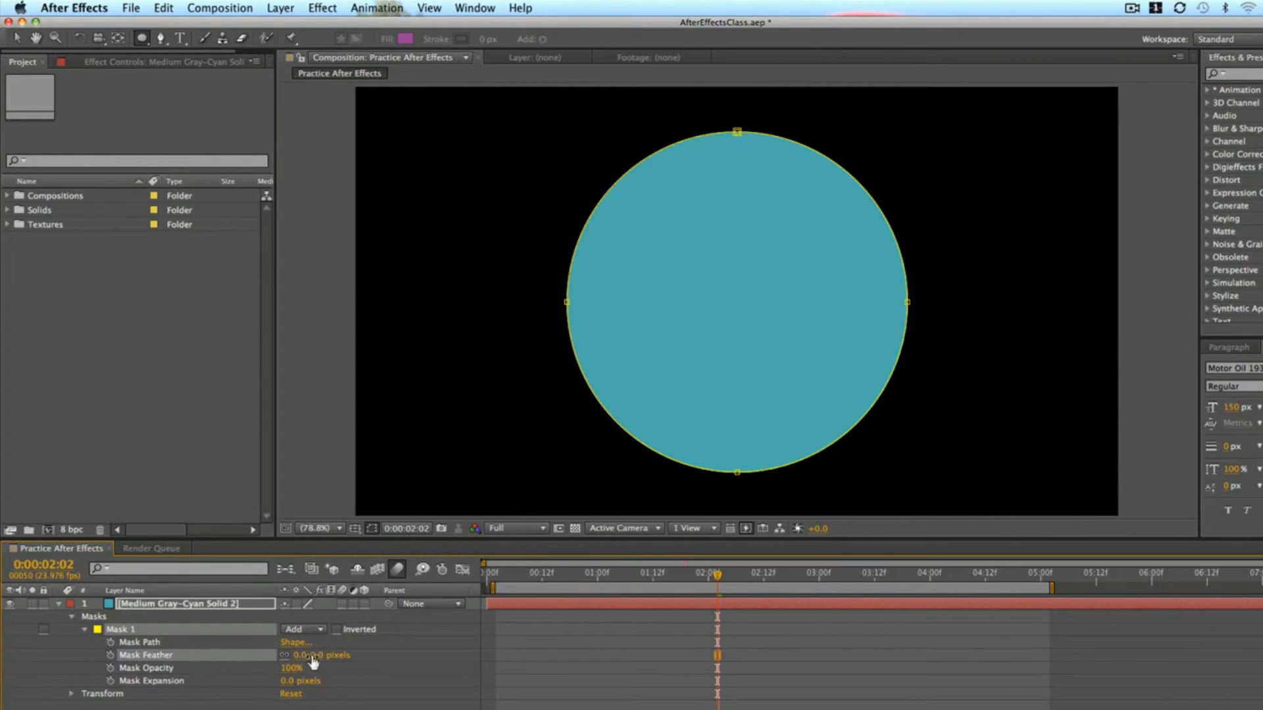
drag(309, 655, 397, 654)
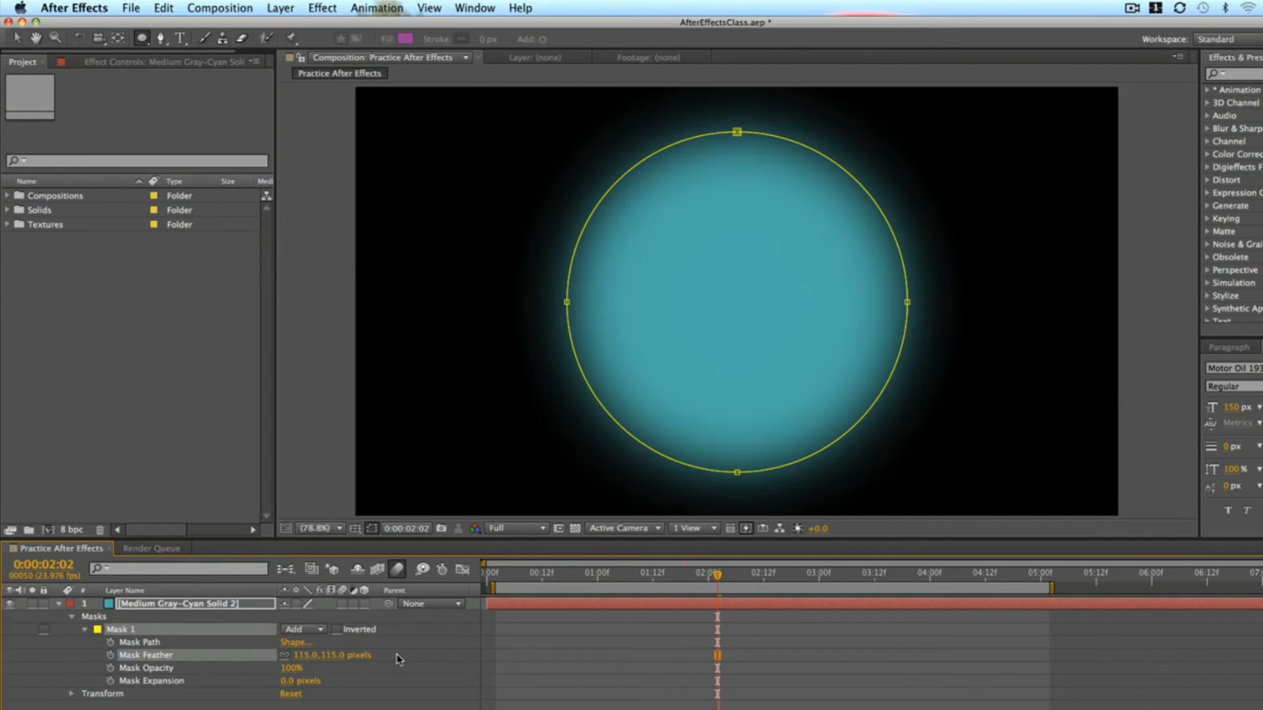
click(333, 654)
text(201)
key(Return)
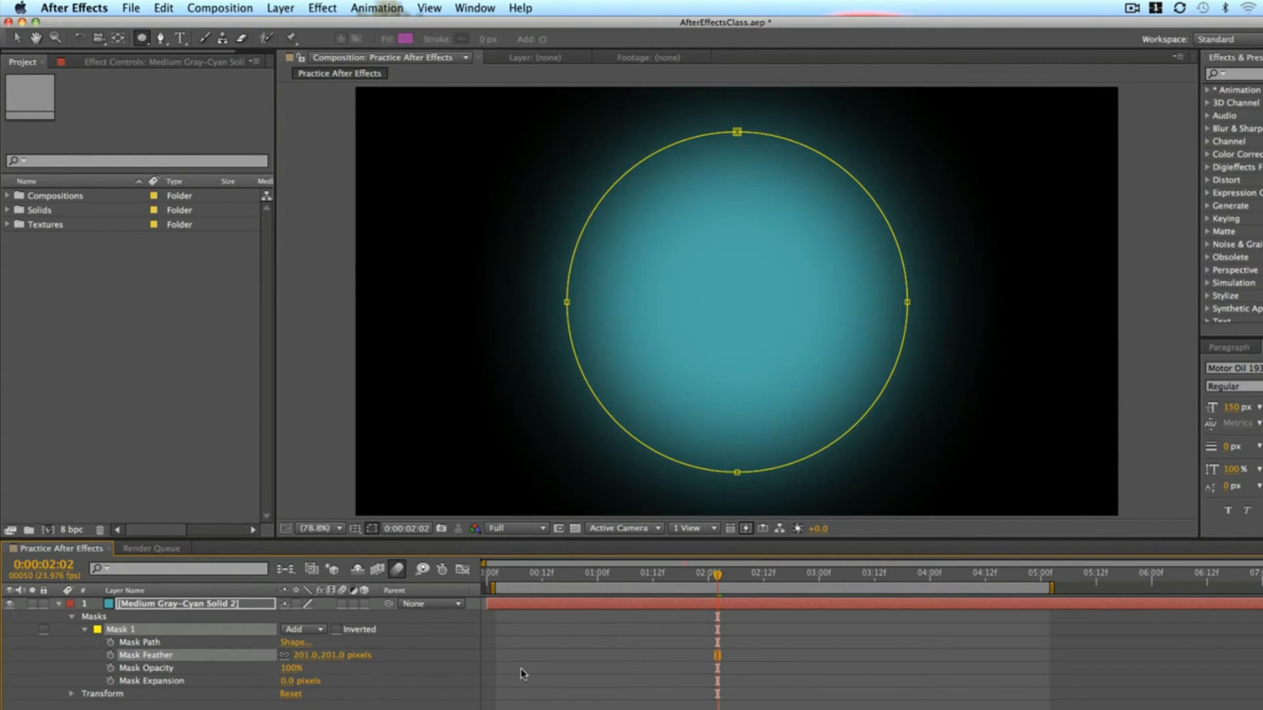
click(604, 667)
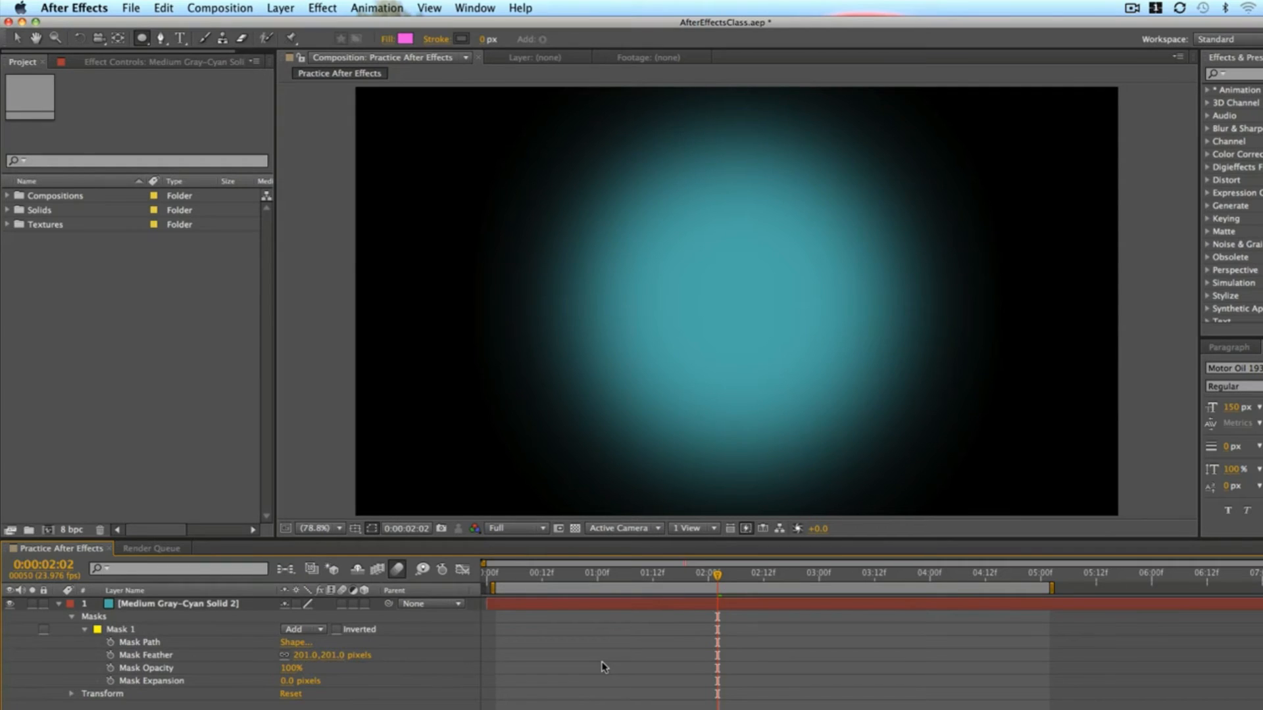
Undo the mask feather changes and deselect the layer.
key(super+z)
key(super+z)
key(super+z)
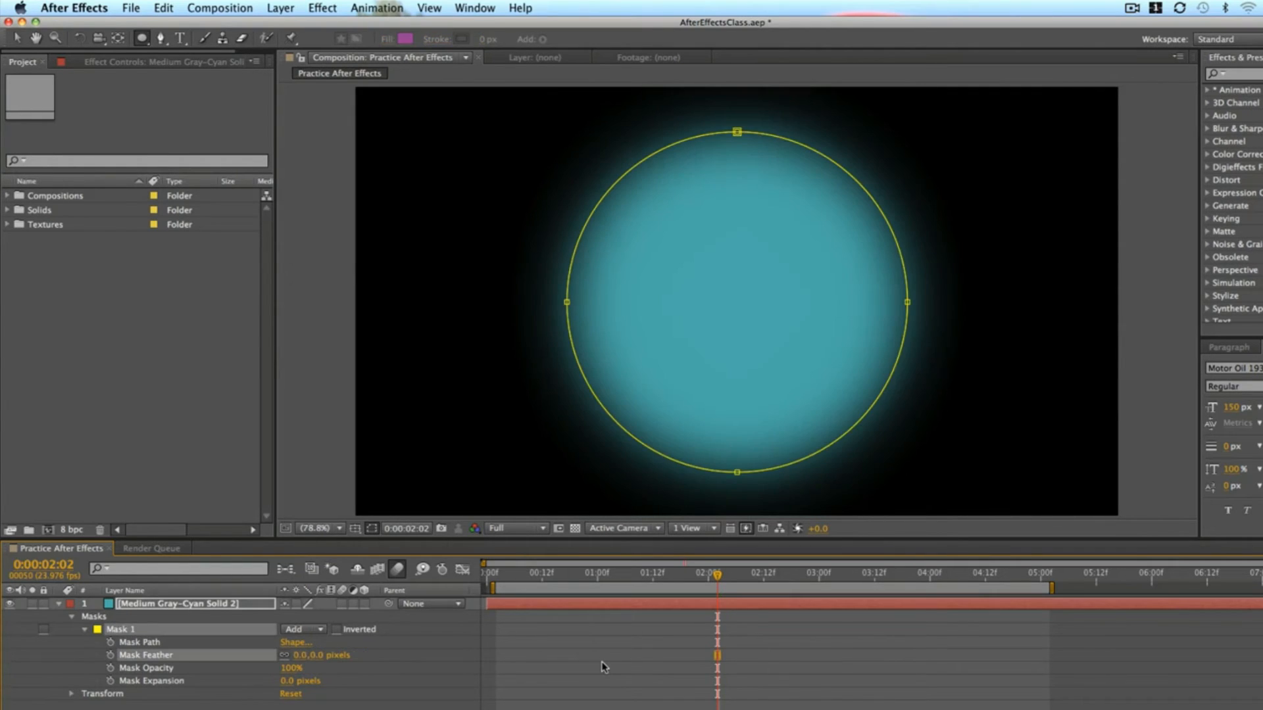
click(533, 638)
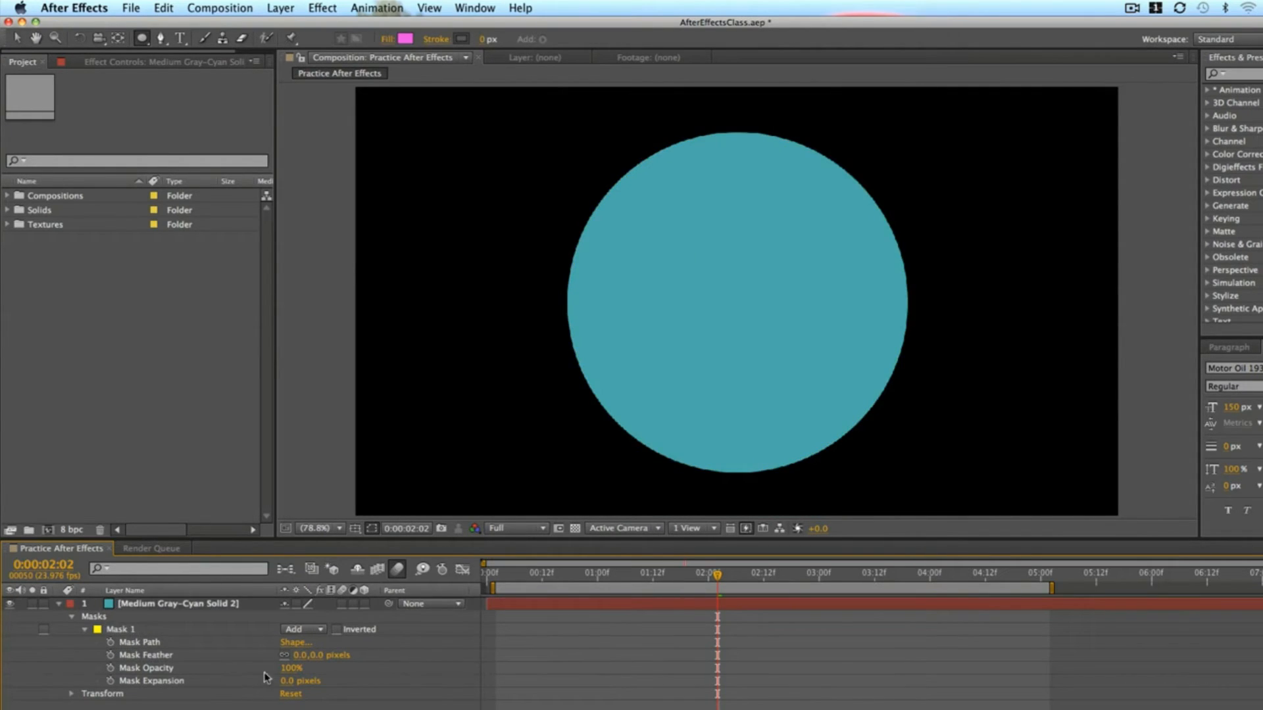
Lower Mask 1's opacity to 50% and return it to 100%.
click(294, 669)
text(50)
key(Return)
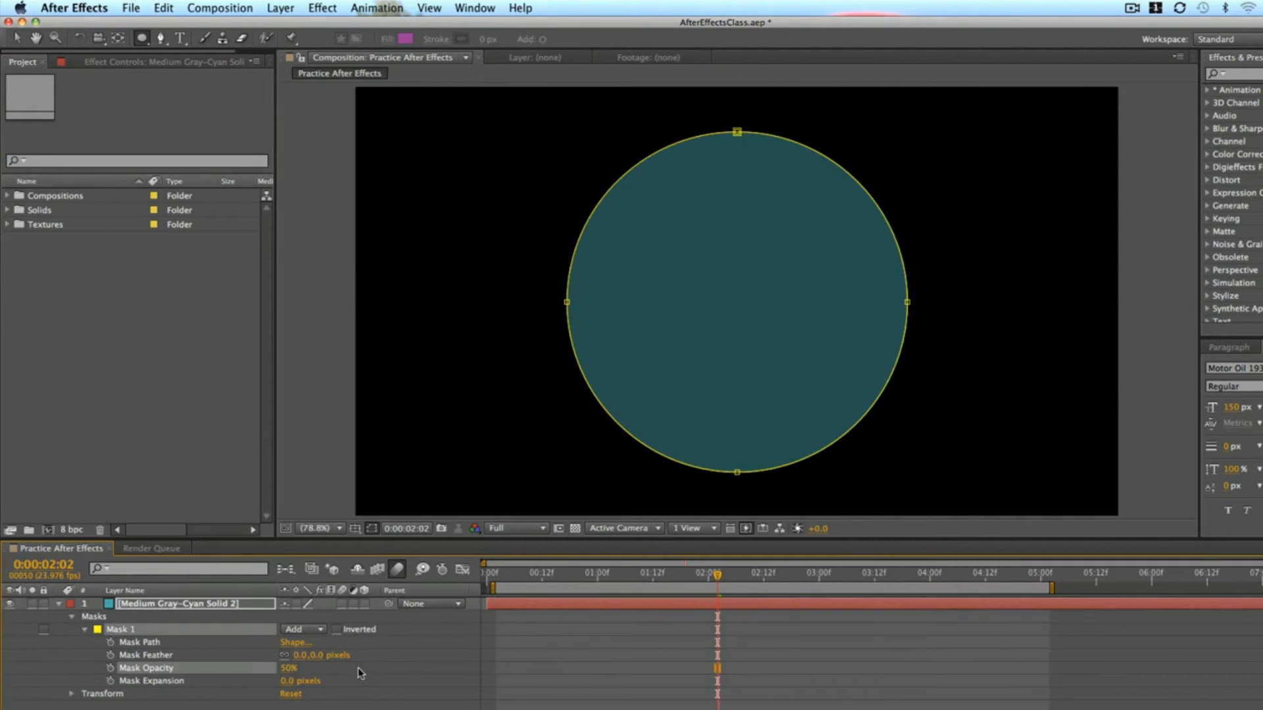
drag(290, 675, 381, 677)
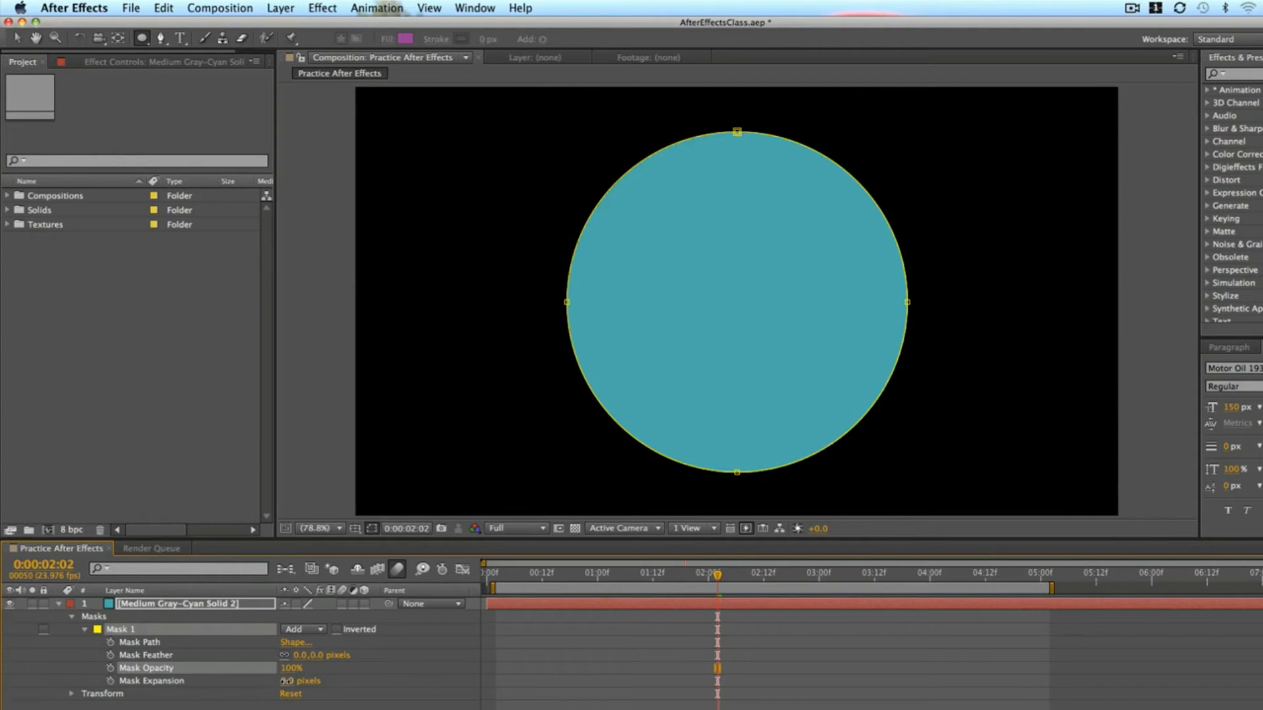
Try expanding Mask 1 outward and contracting it to -36 pixels, and delete the mask from the cyan solid.
drag(289, 682, 406, 684)
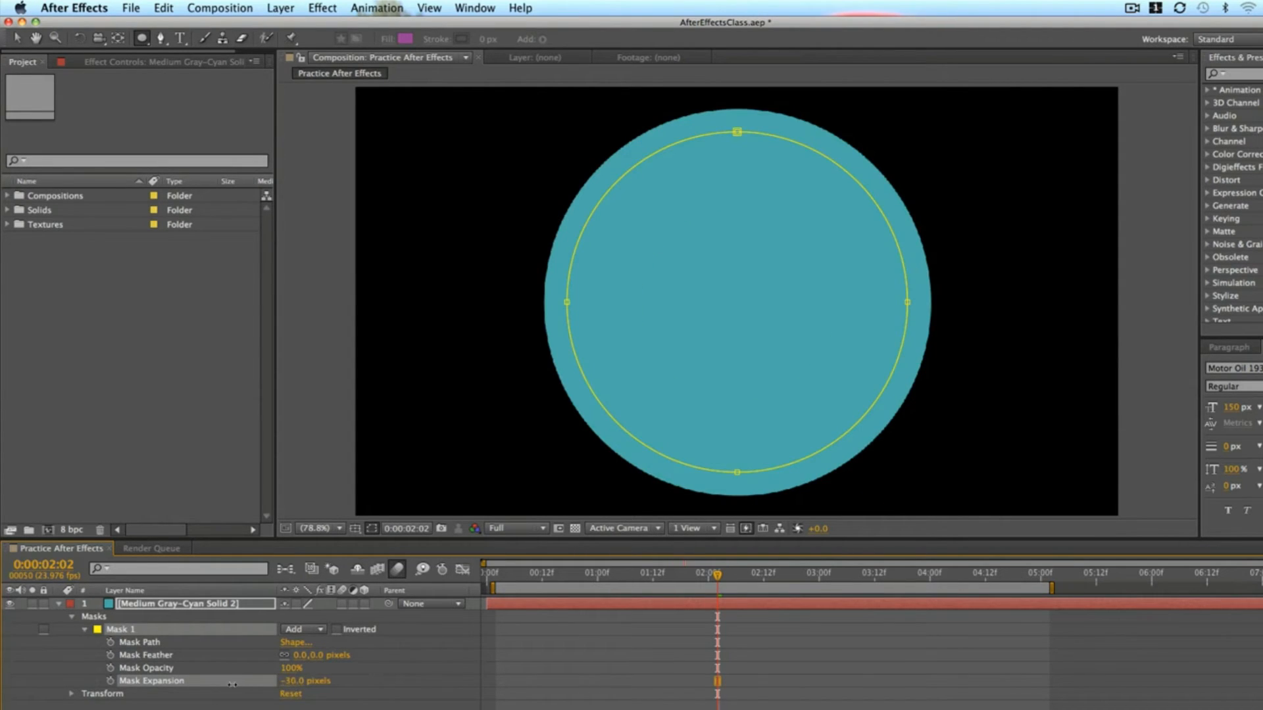
drag(293, 681, 232, 687)
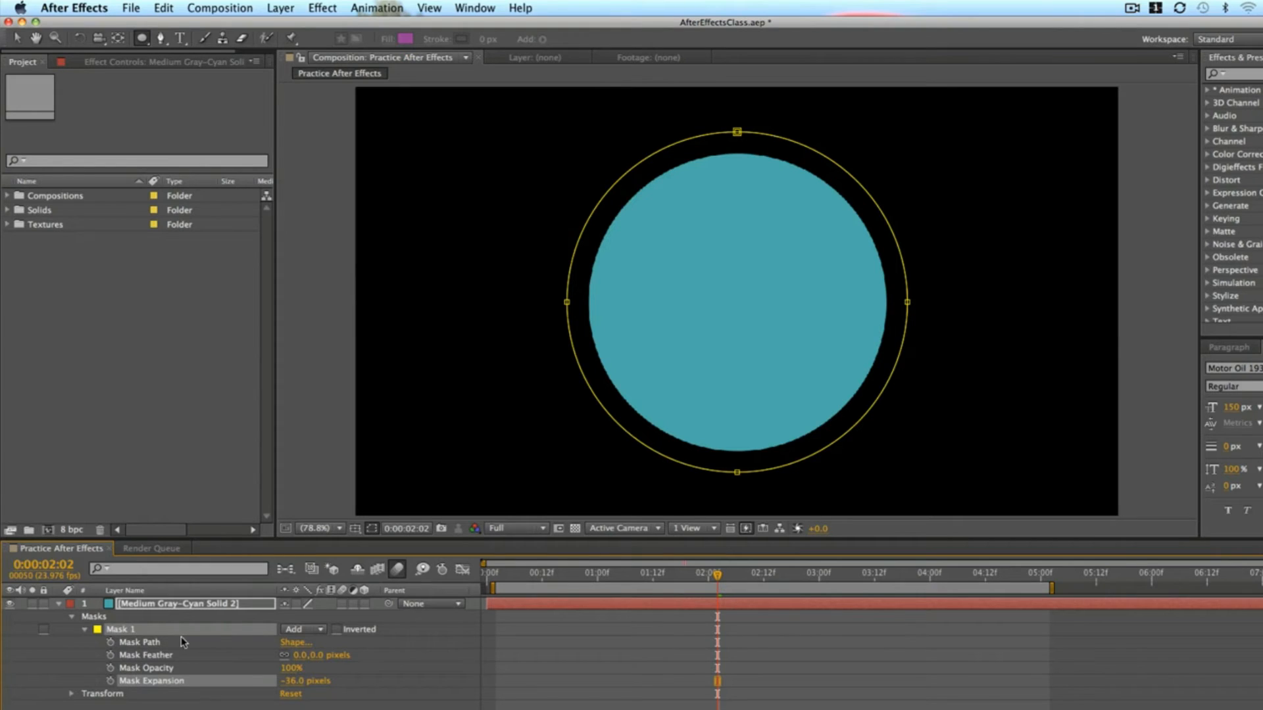
key(Delete)
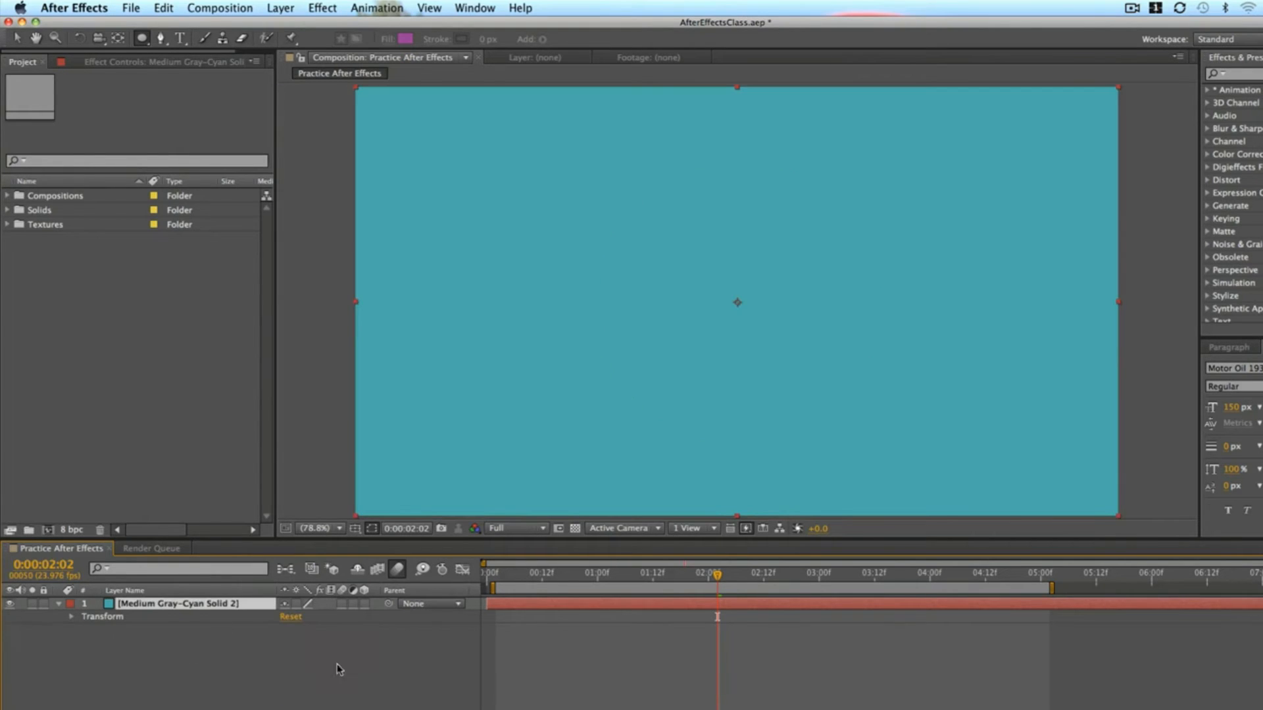
click(337, 664)
Create a 1280 × 720 px black solid (000000) above the cyan solid.
click(277, 8)
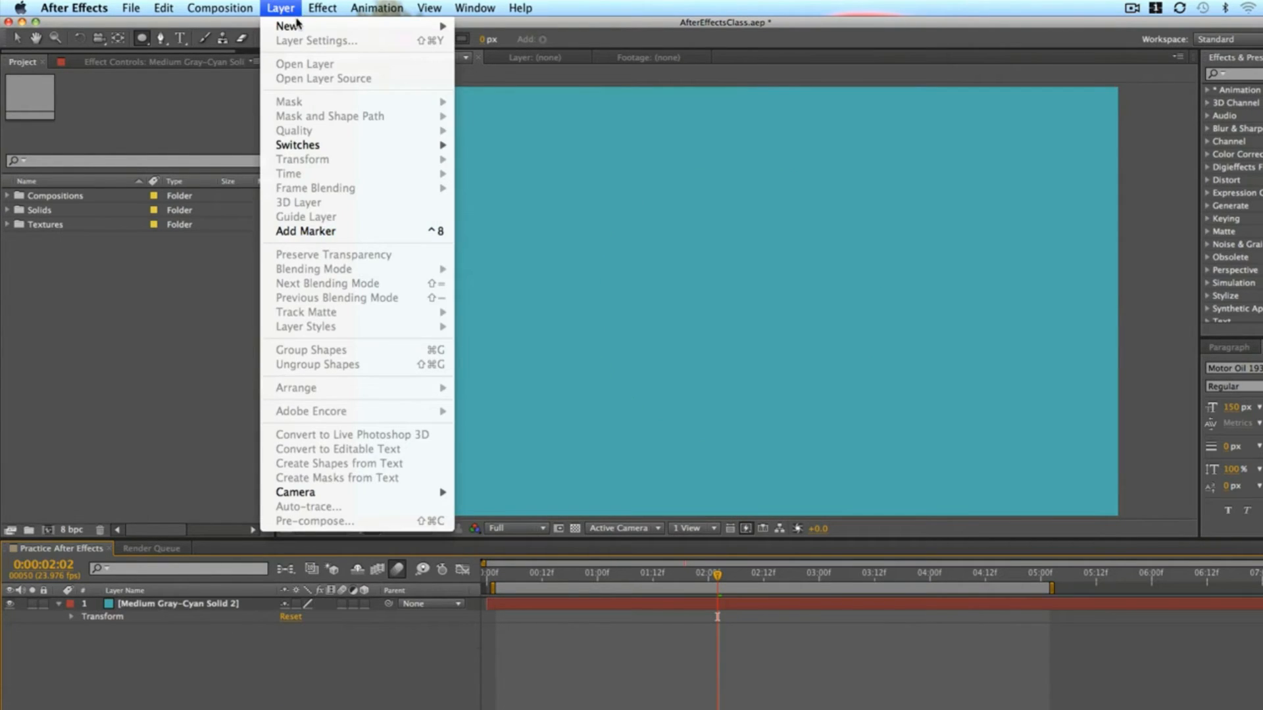
mouse_move(312, 26)
click(487, 45)
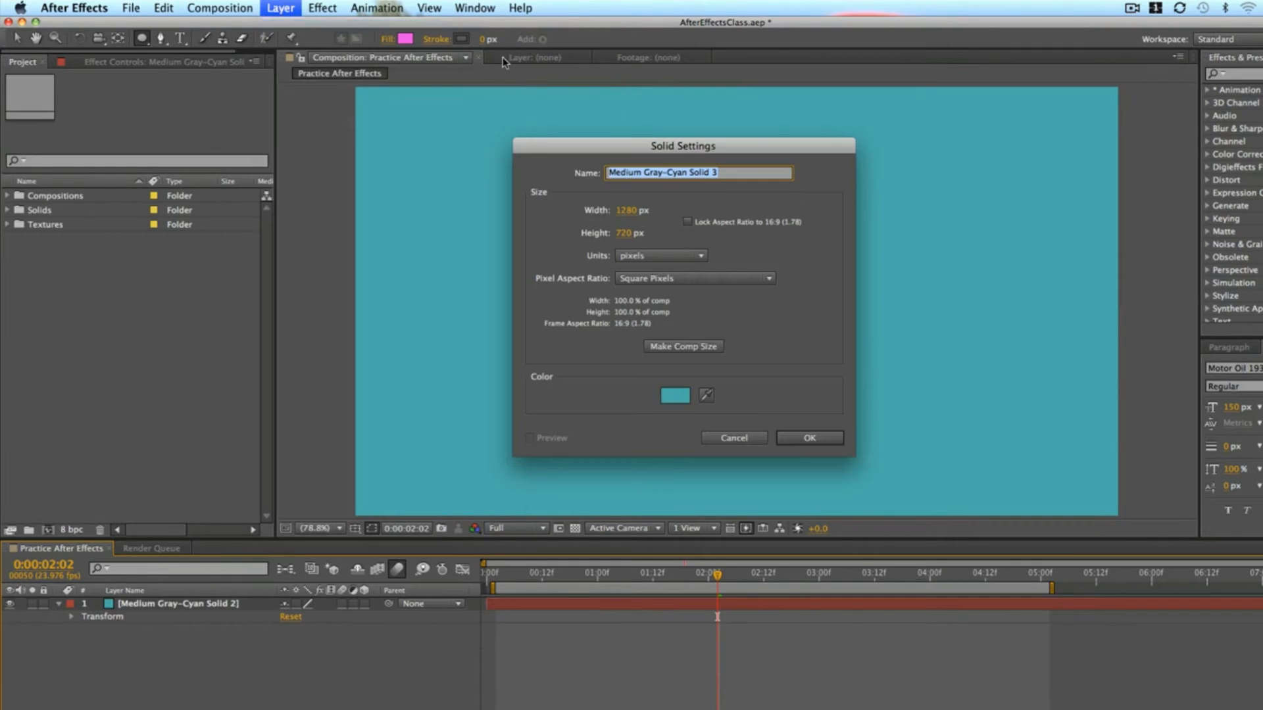
click(678, 395)
drag(176, 187, 6, 576)
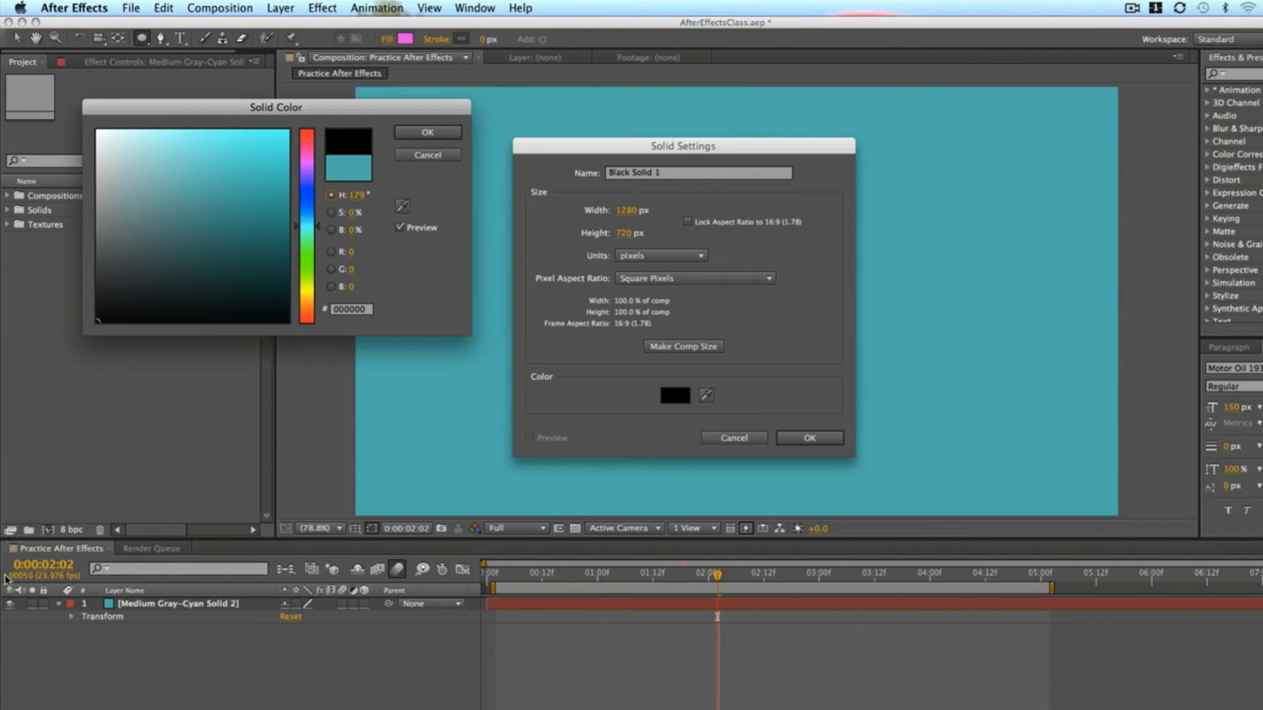
click(456, 137)
click(796, 438)
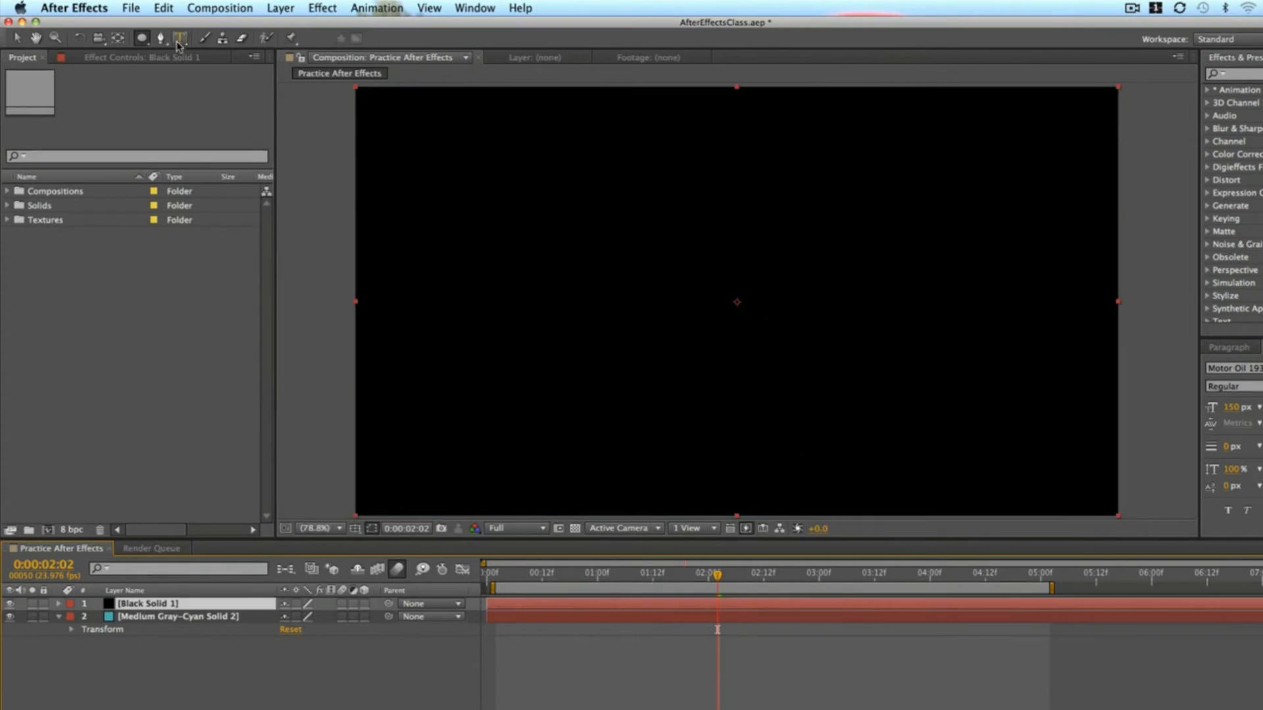
Add a full-size elliptical mask to the black solid, set its mode to Subtract, and deselect the layer.
double_click(141, 38)
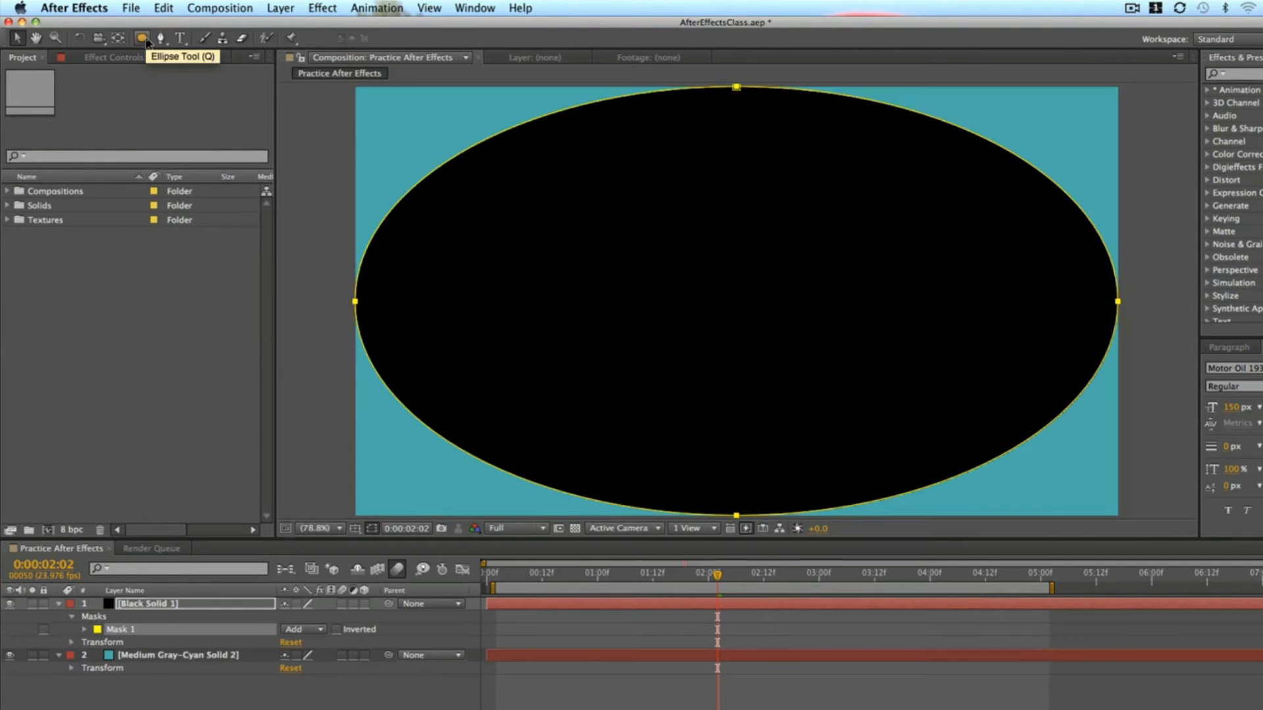
key(v)
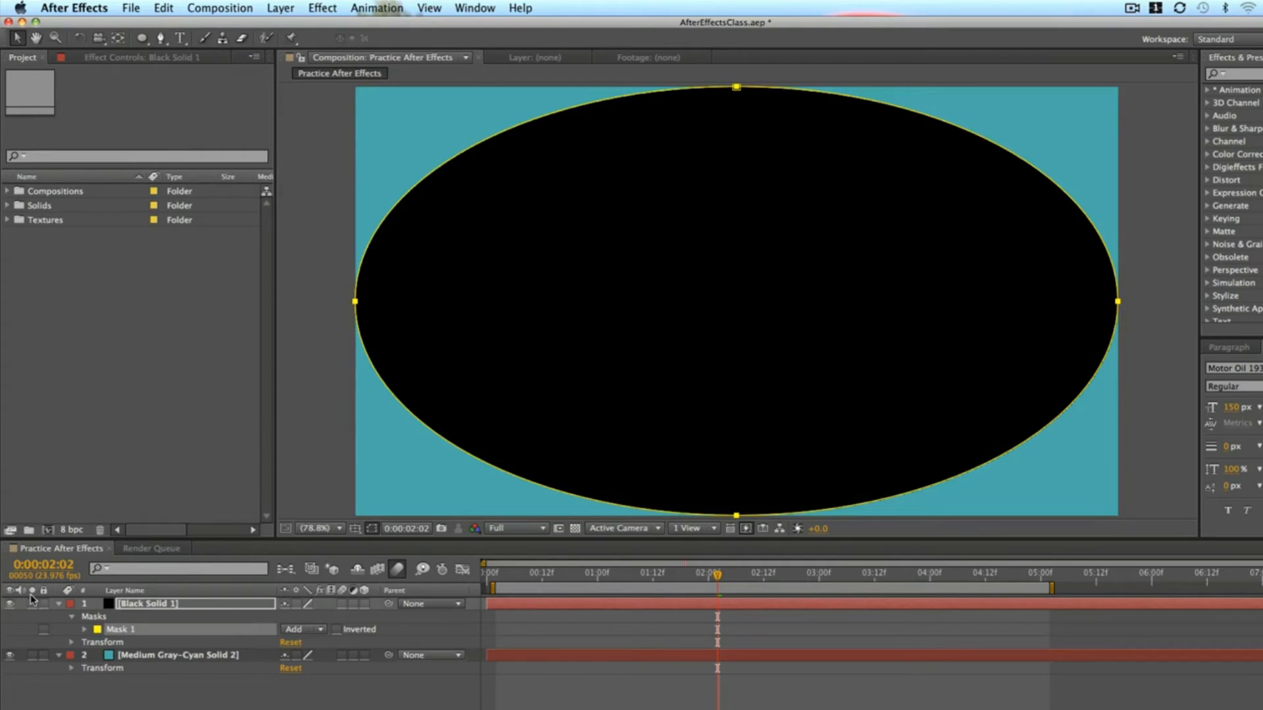
click(320, 632)
click(310, 671)
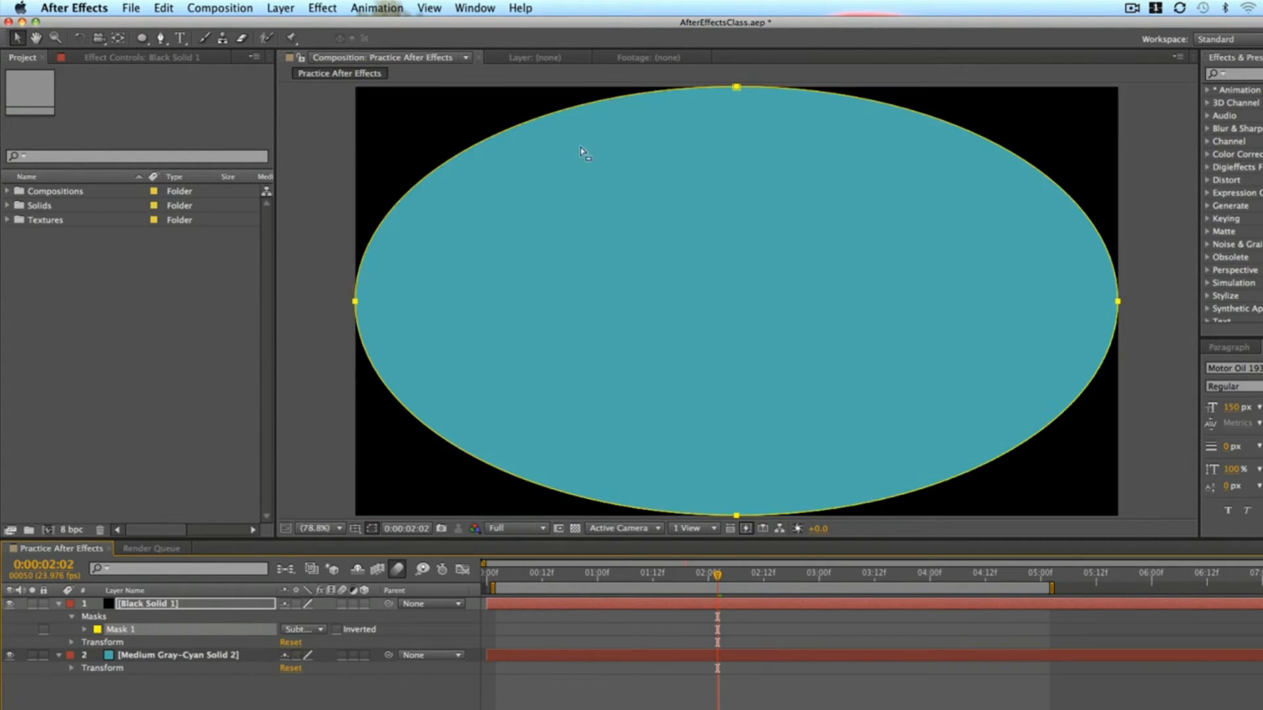
click(629, 682)
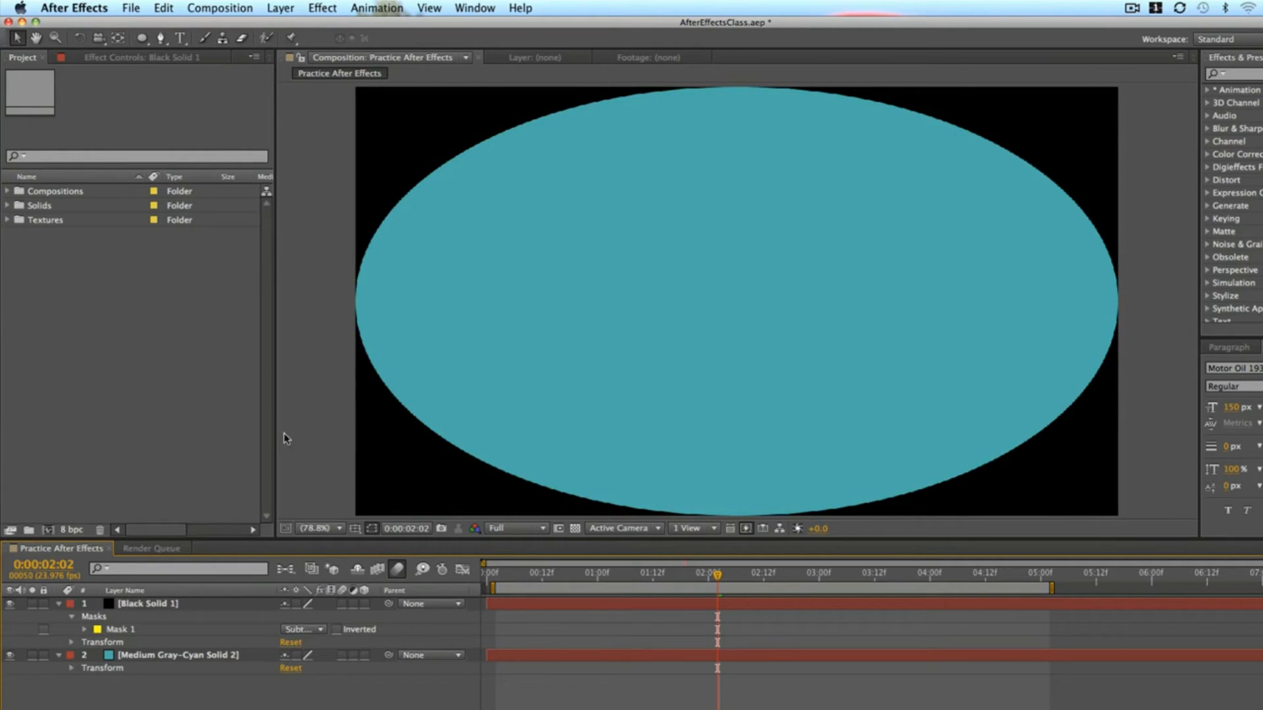
Reveal the black solid's mask properties and set Mask 1's feather to 269 pixels and its opacity to 39%.
click(84, 631)
key(m)
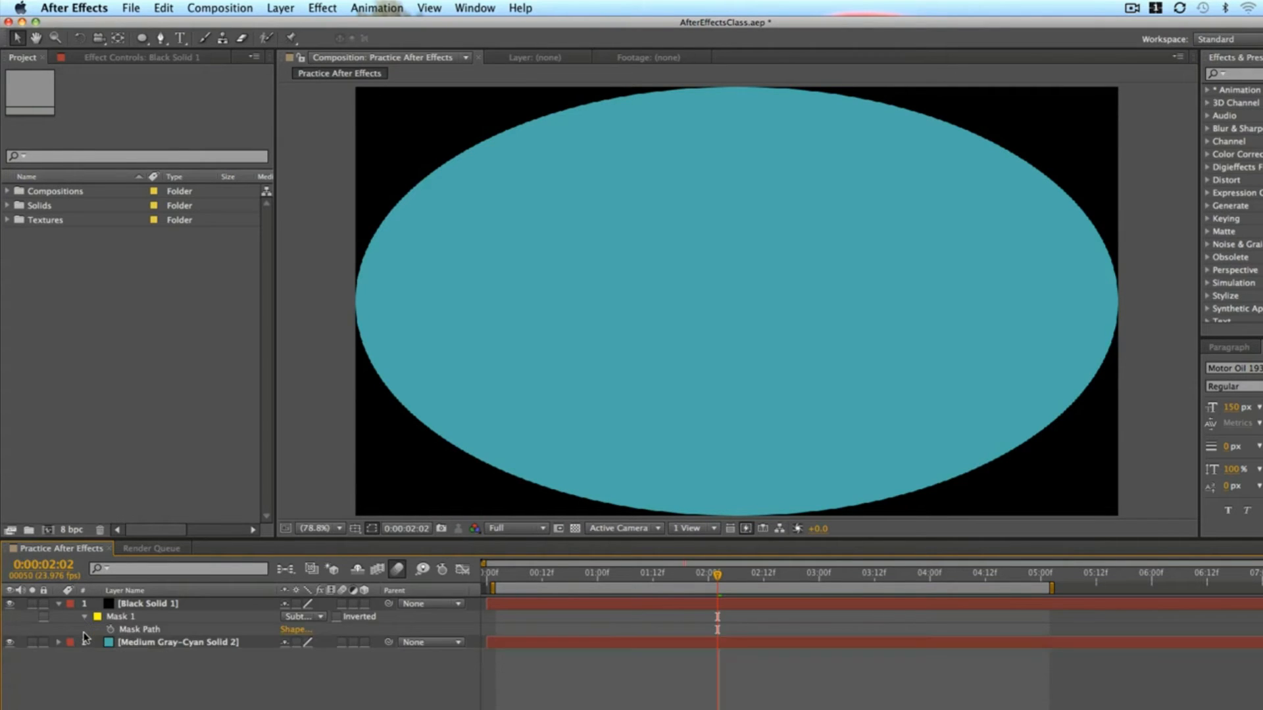
key(m)
key(m)
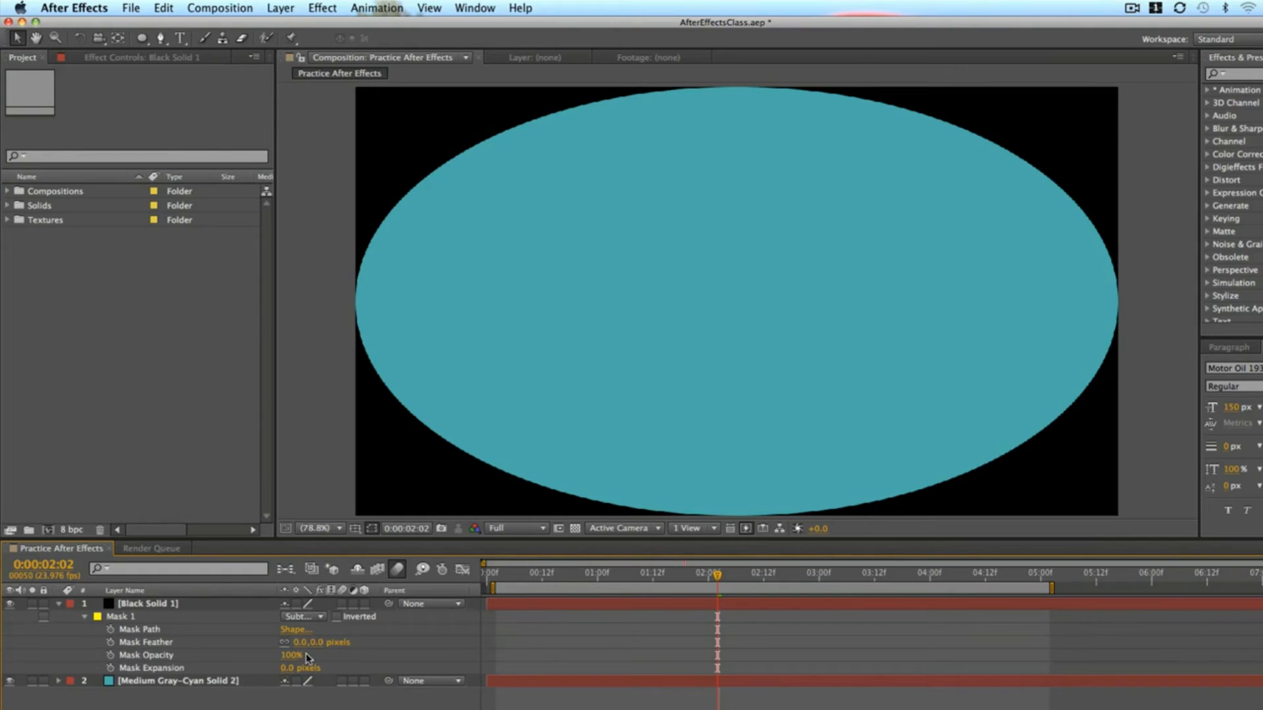
drag(311, 642, 484, 638)
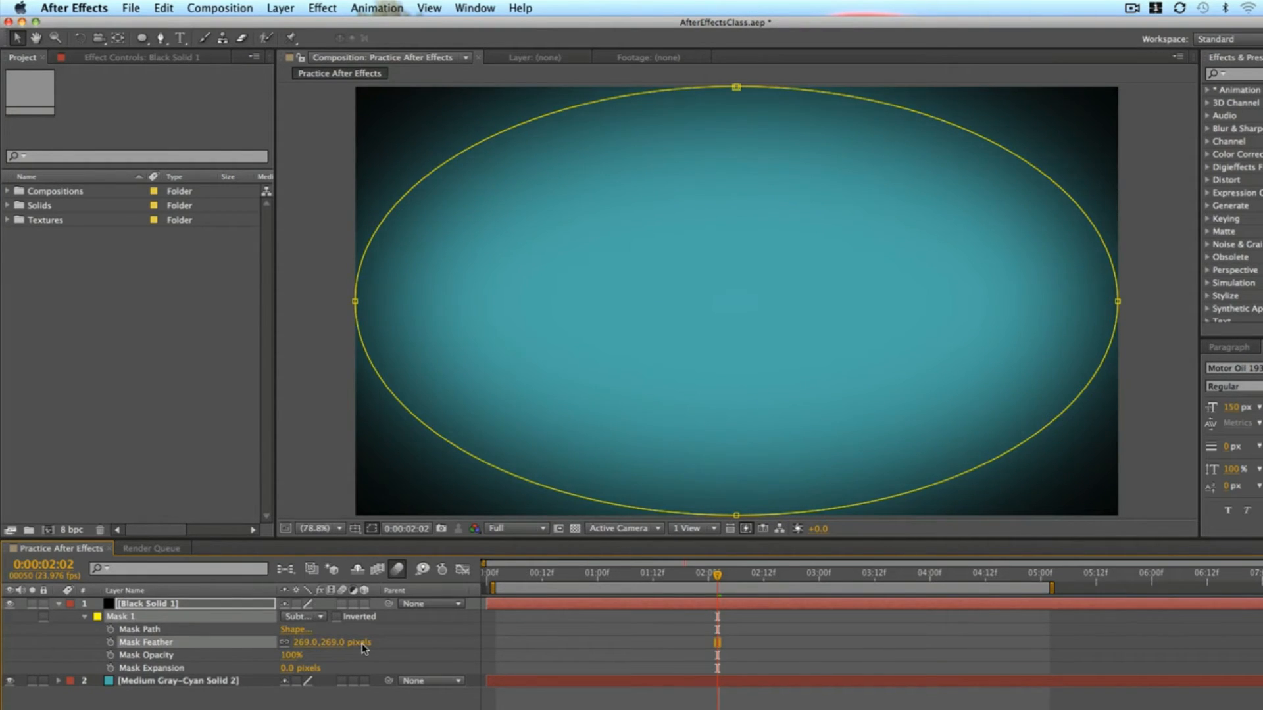
click(482, 634)
mouse_move(288, 655)
mouse_down()
mouse_move(270, 655)
mouse_move(284, 665)
mouse_up()
click(531, 631)
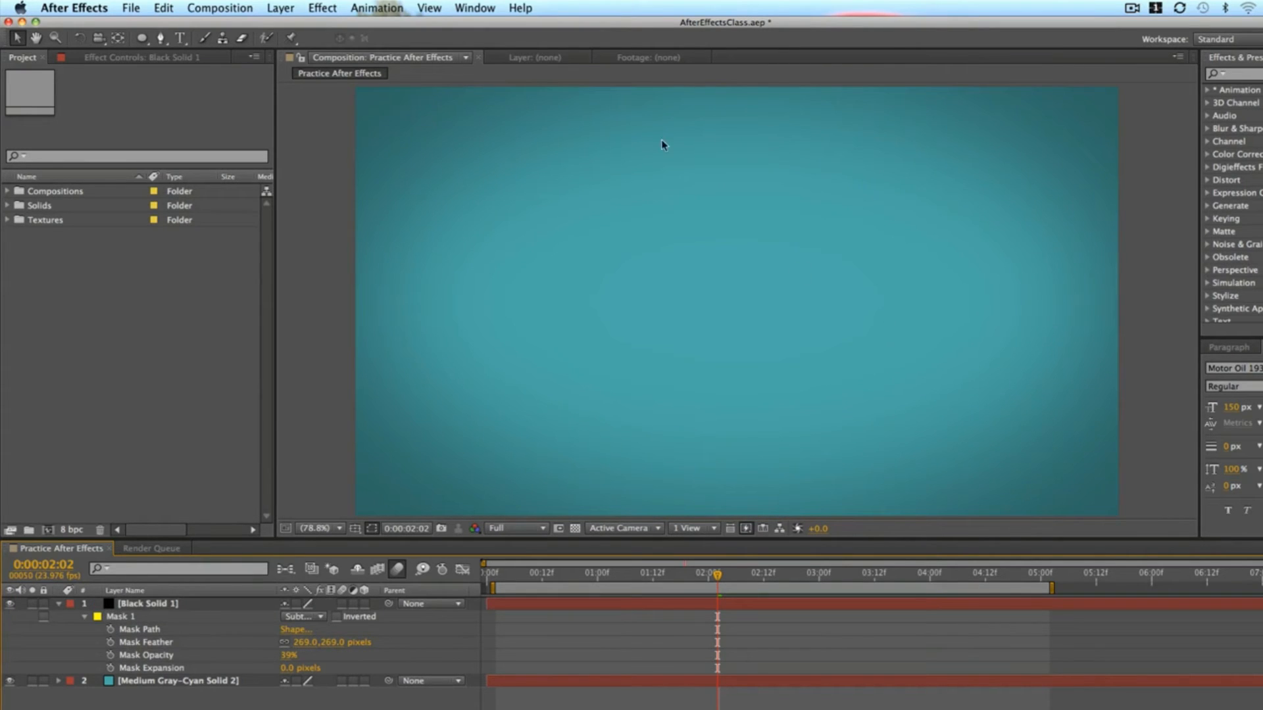
Toggle the black solid's visibility to compare the frame with and without the vignette, and delete the black solid.
click(9, 604)
click(9, 604)
click(9, 604)
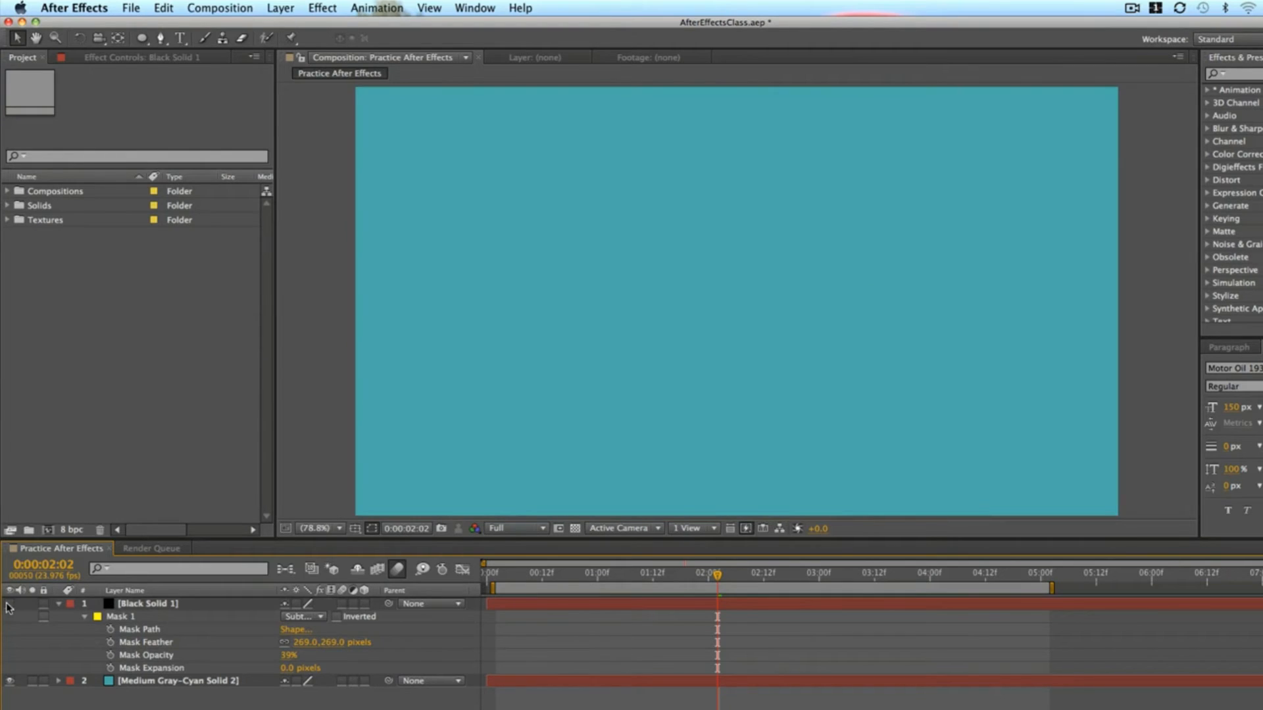
click(10, 604)
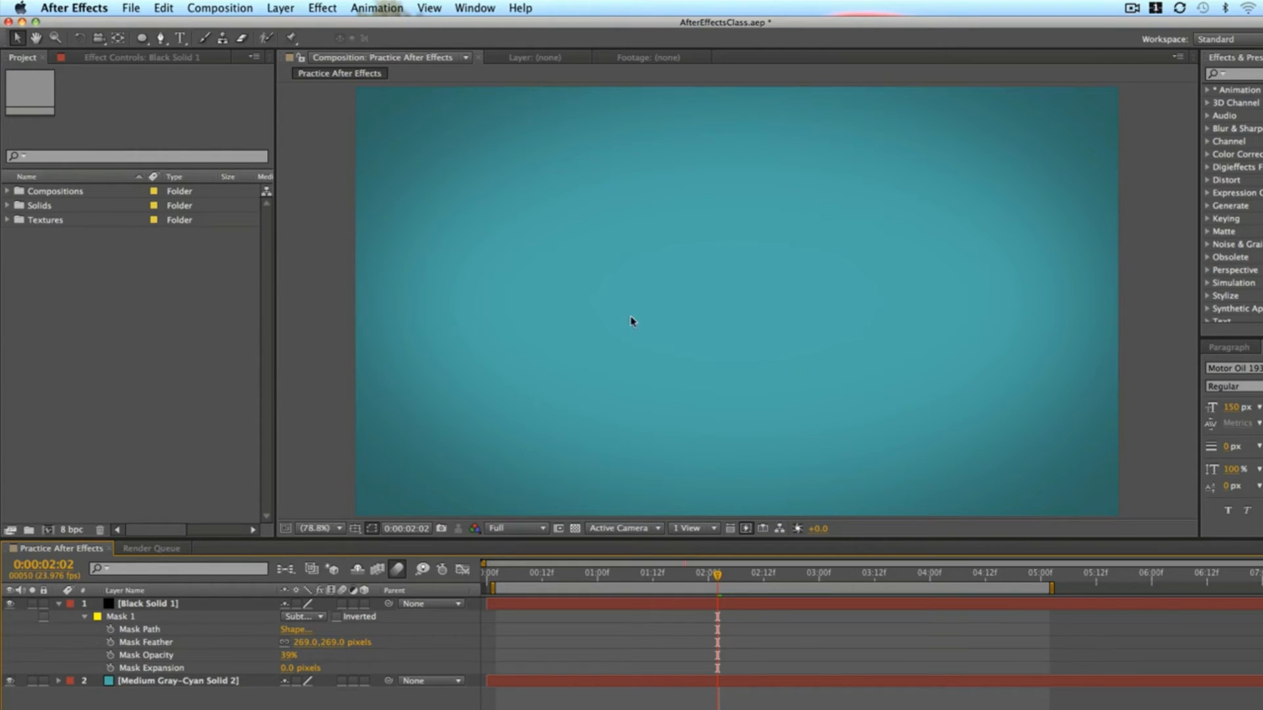
click(10, 604)
click(9, 605)
click(146, 605)
key(Delete)
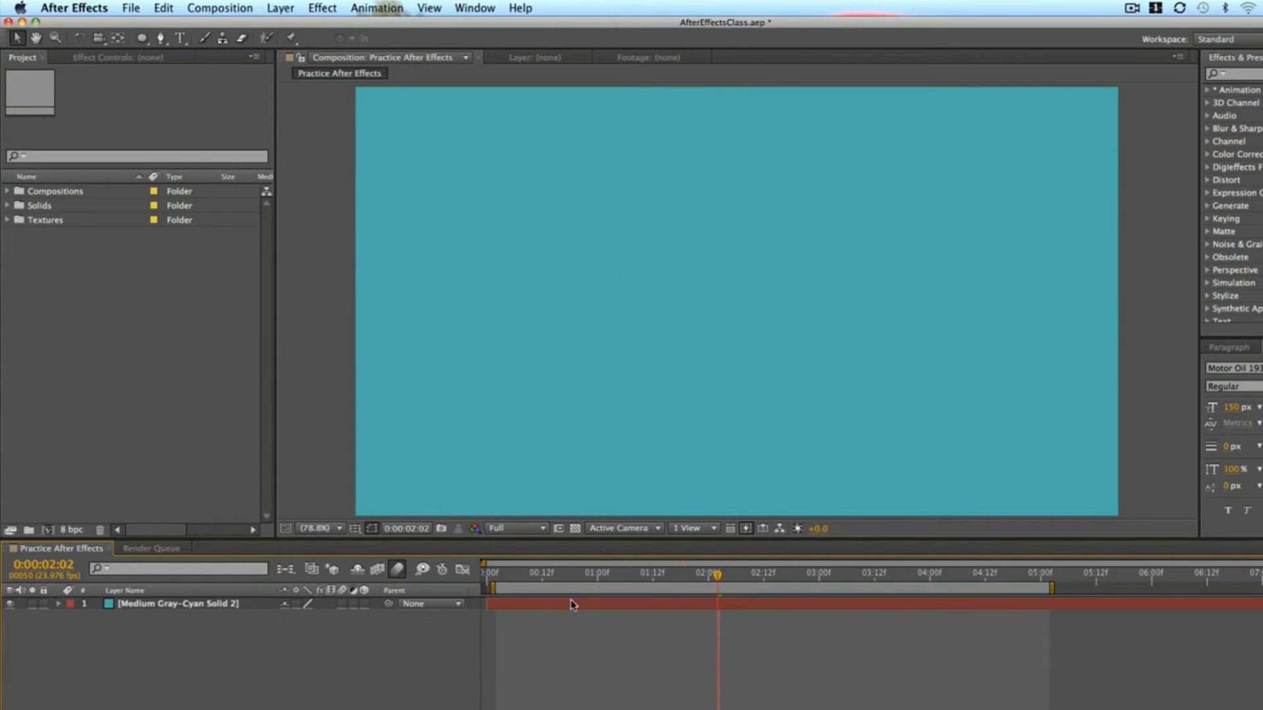
Draw a circular mask from the centre of the cyan solid with the Ellipse tool and deselect the layer.
click(572, 606)
key(q)
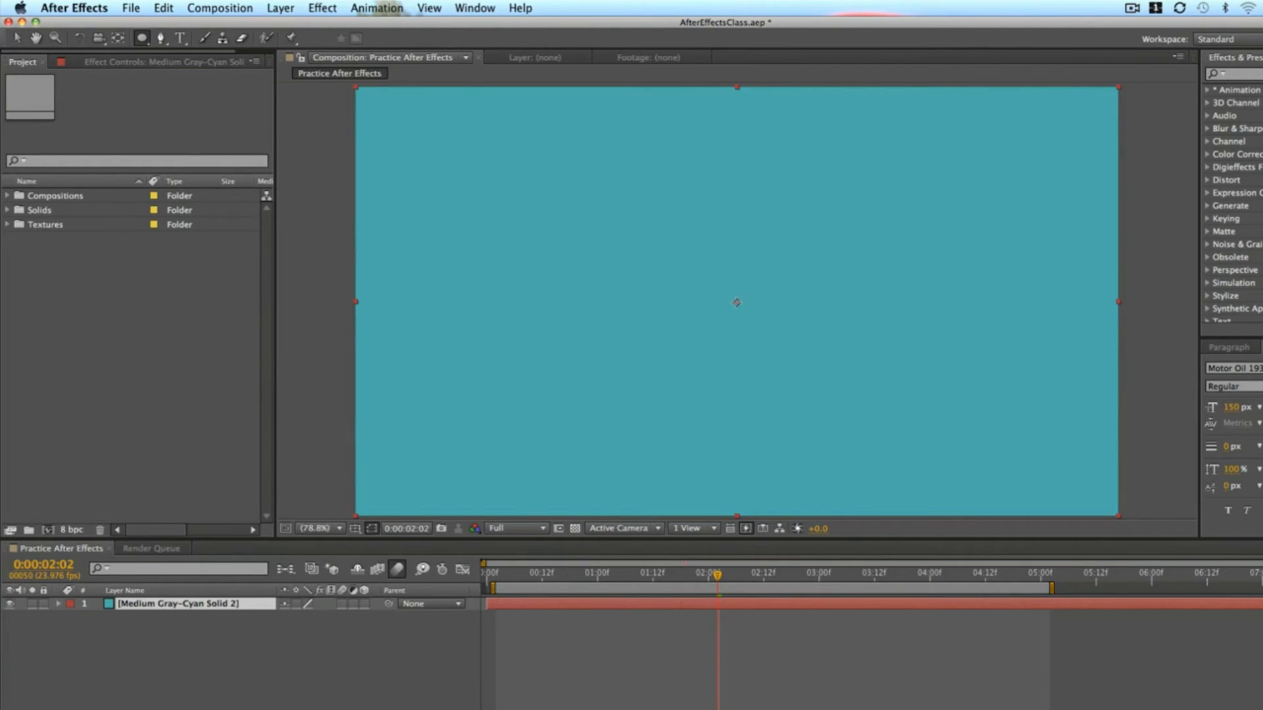
mouse_move(737, 303)
mouse_down()
mouse_move(796, 356)
mouse_move(910, 421)
mouse_up()
click(582, 618)
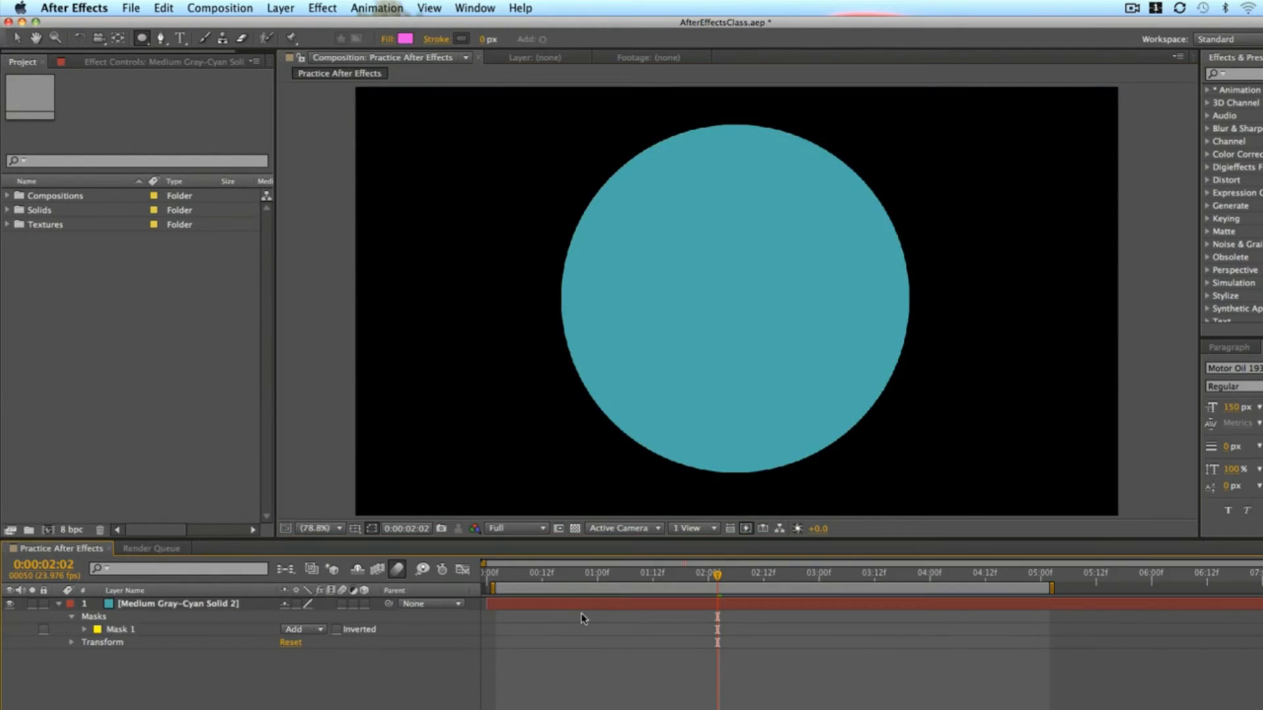
Set keyframes at 0:00:00:16 for Mask 1's path, feather, opacity and expansion on the cyan solid.
click(84, 631)
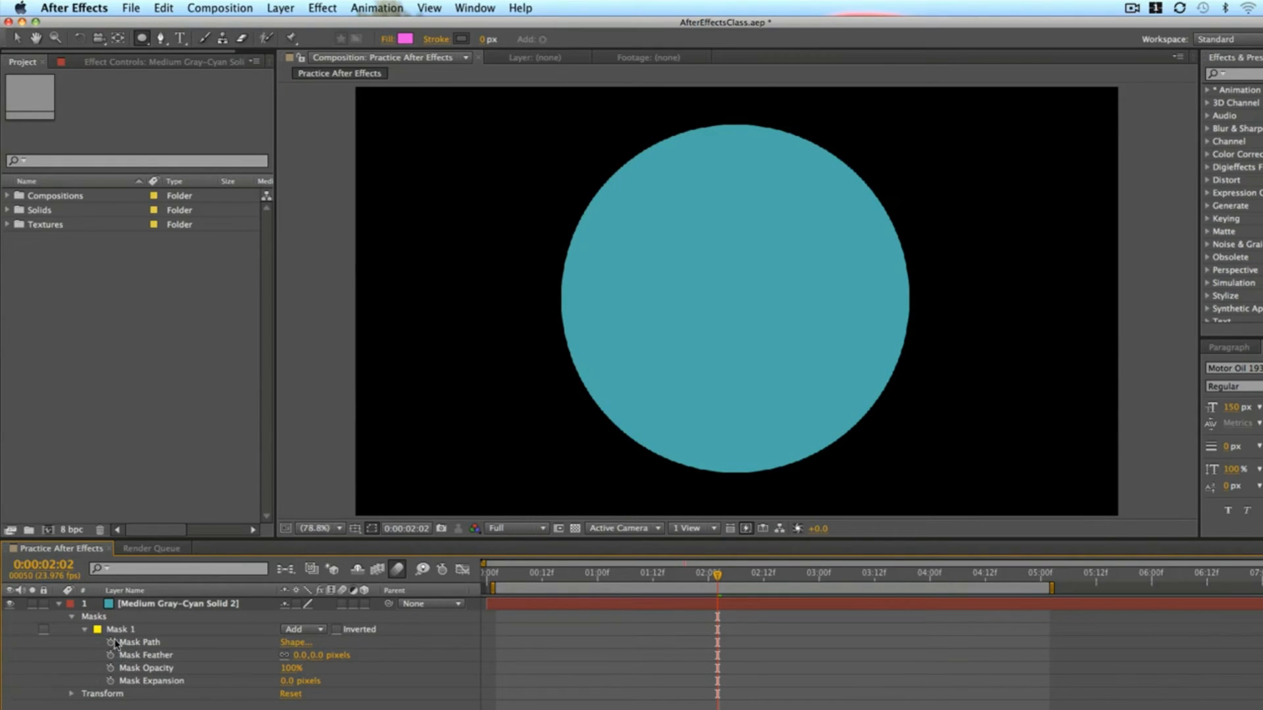
click(559, 556)
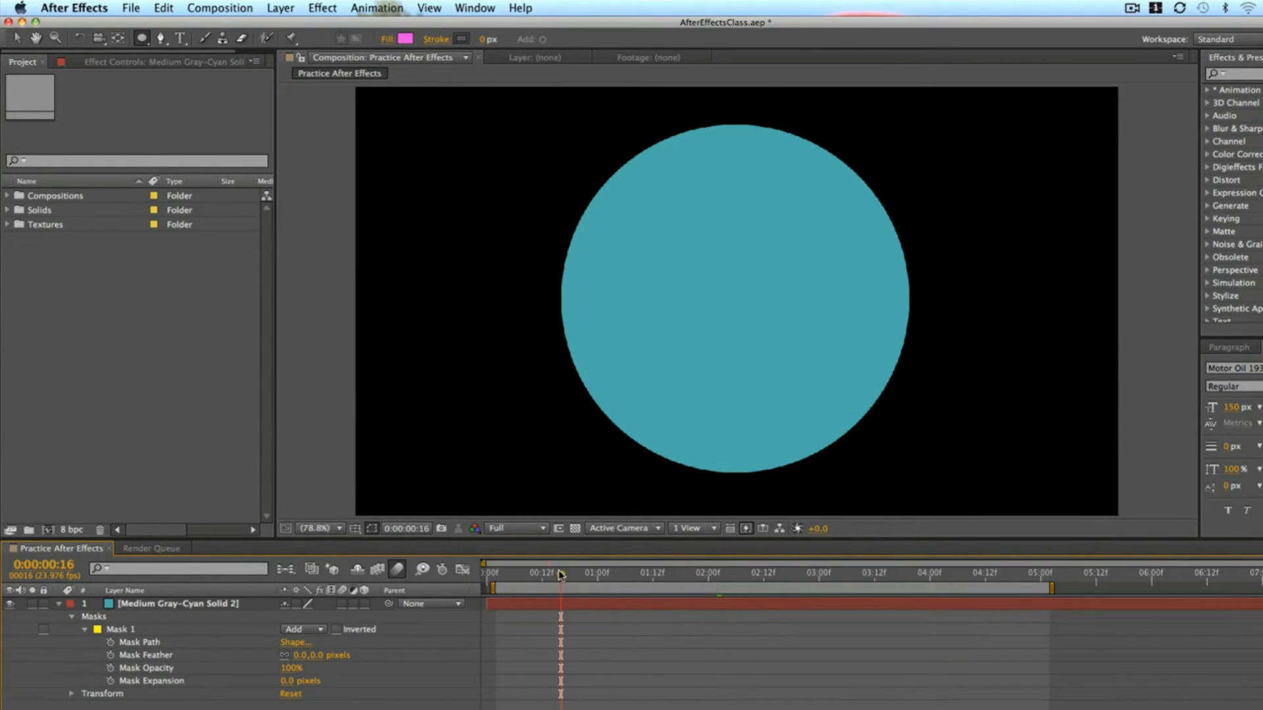
click(110, 642)
click(111, 655)
click(110, 668)
click(111, 680)
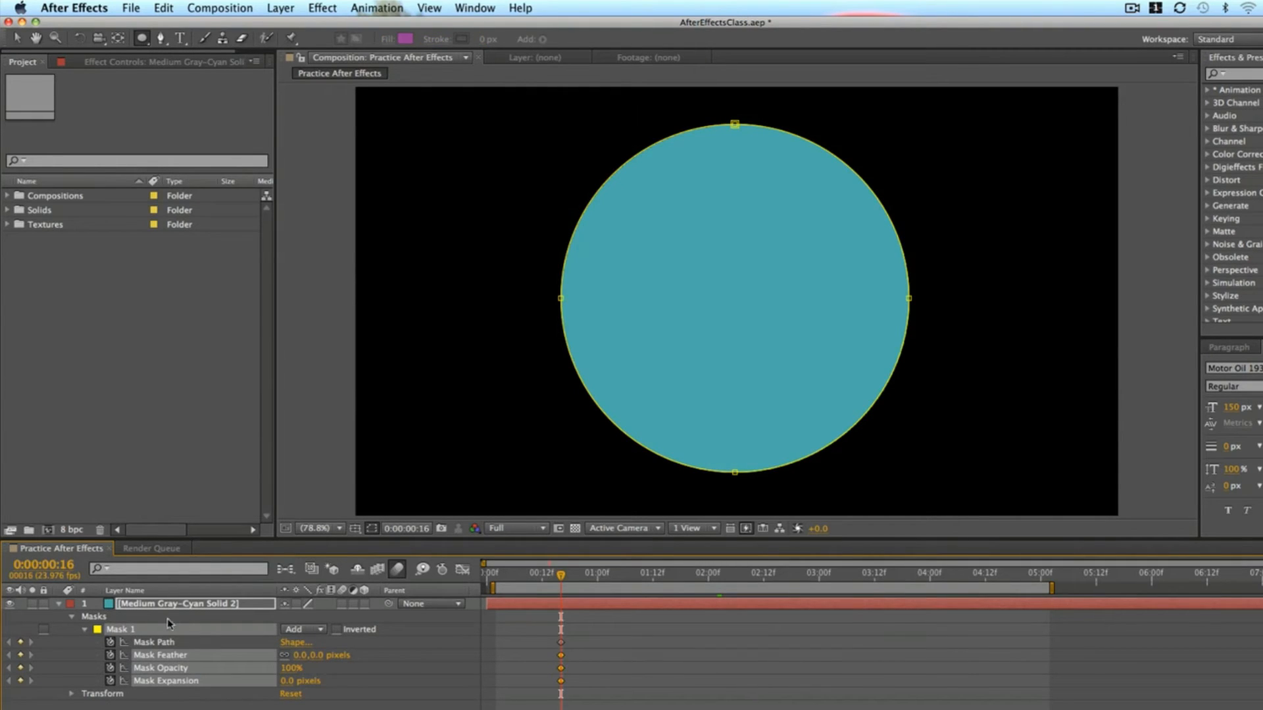
click(735, 614)
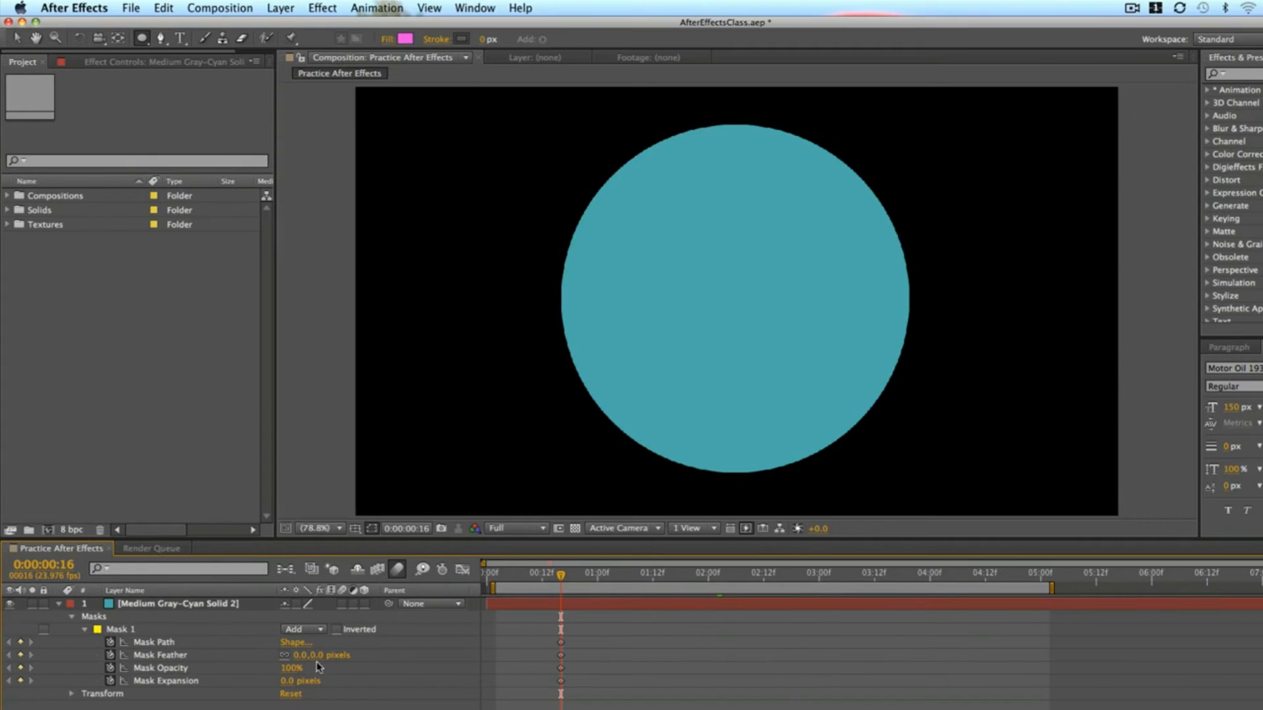
Set Mask 1's feather to 242 pixels and its expansion to -116 pixels, and deselect the layer.
drag(309, 656, 431, 669)
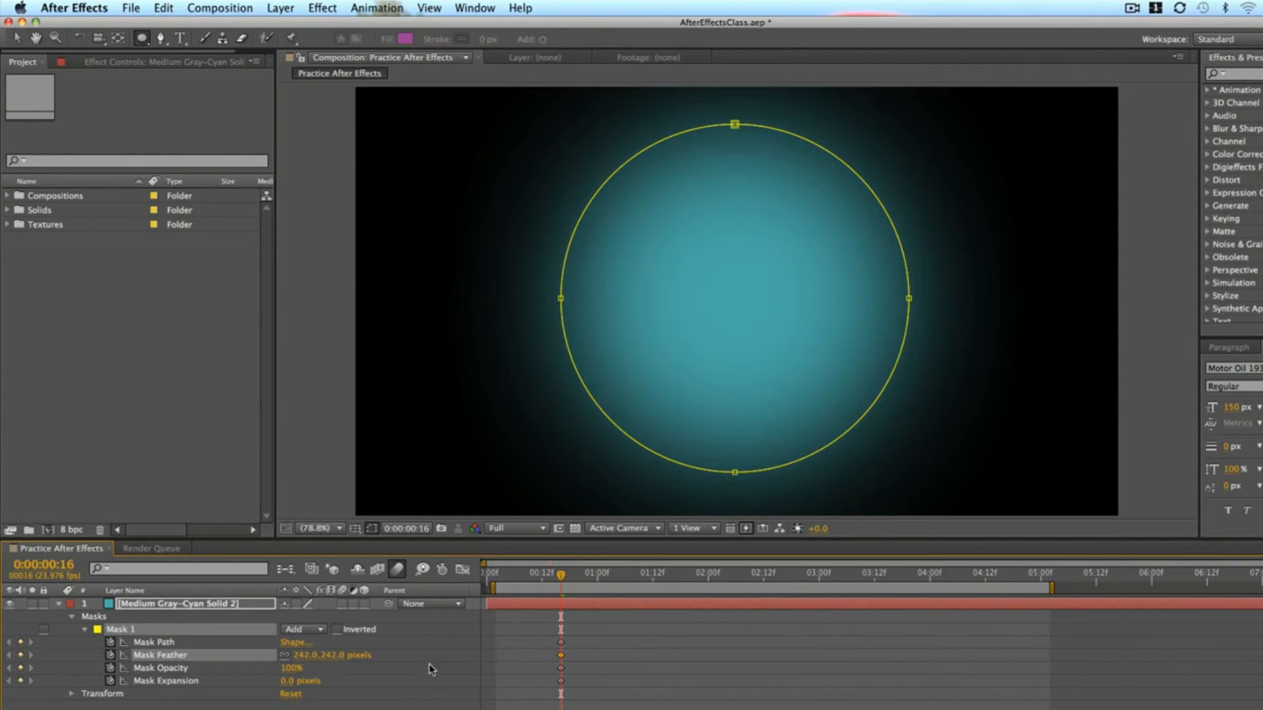
drag(288, 681, 213, 682)
click(556, 606)
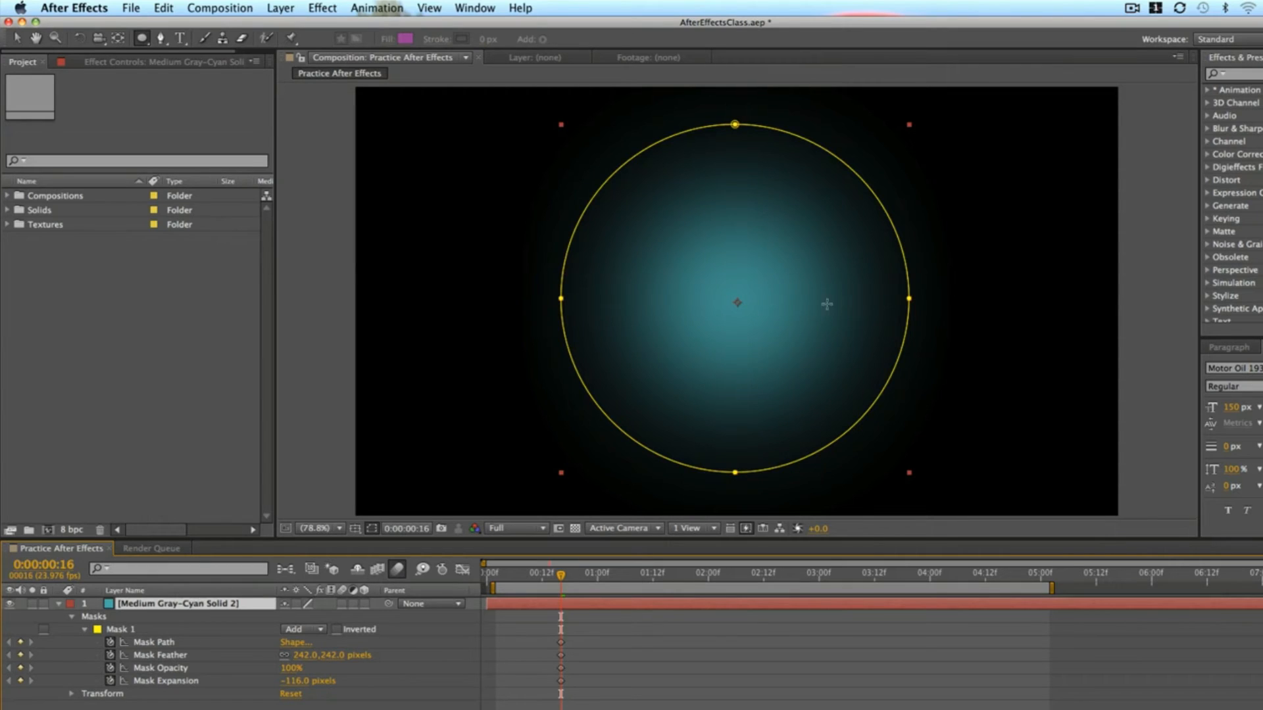
click(630, 651)
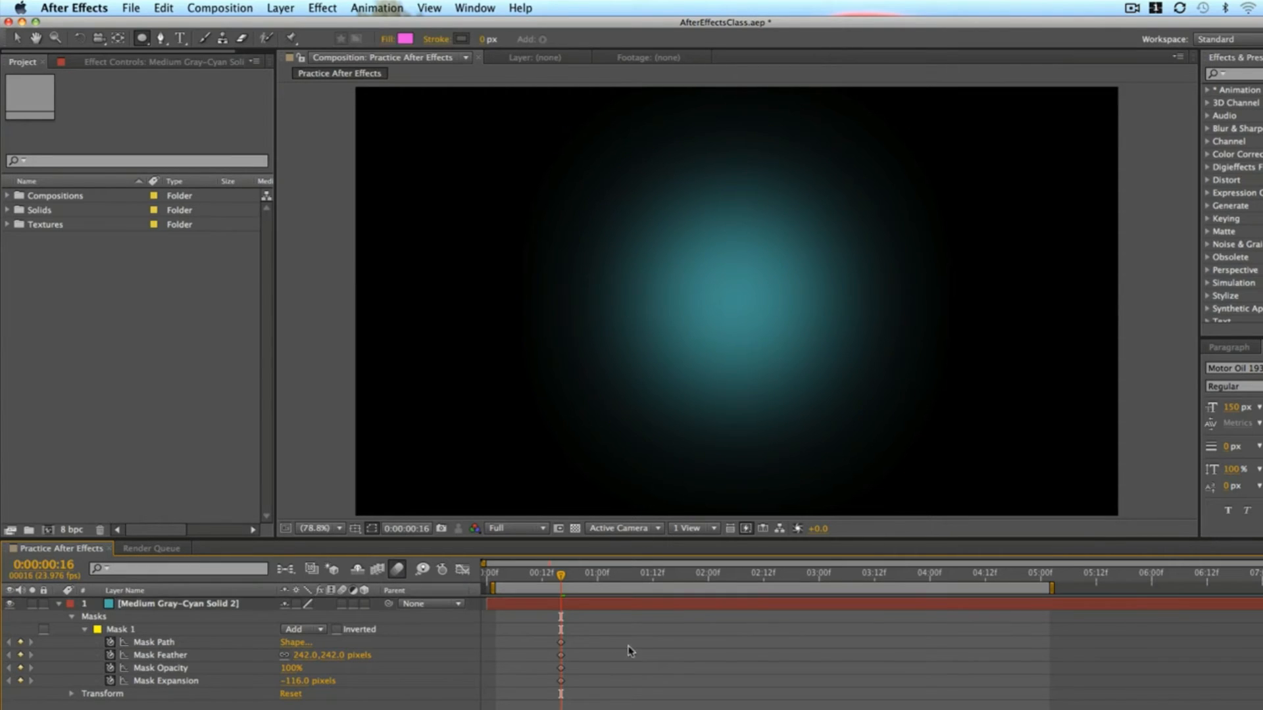
Change the cyan solid's colour to bright magenta in its solid settings and deselect the layer.
click(756, 604)
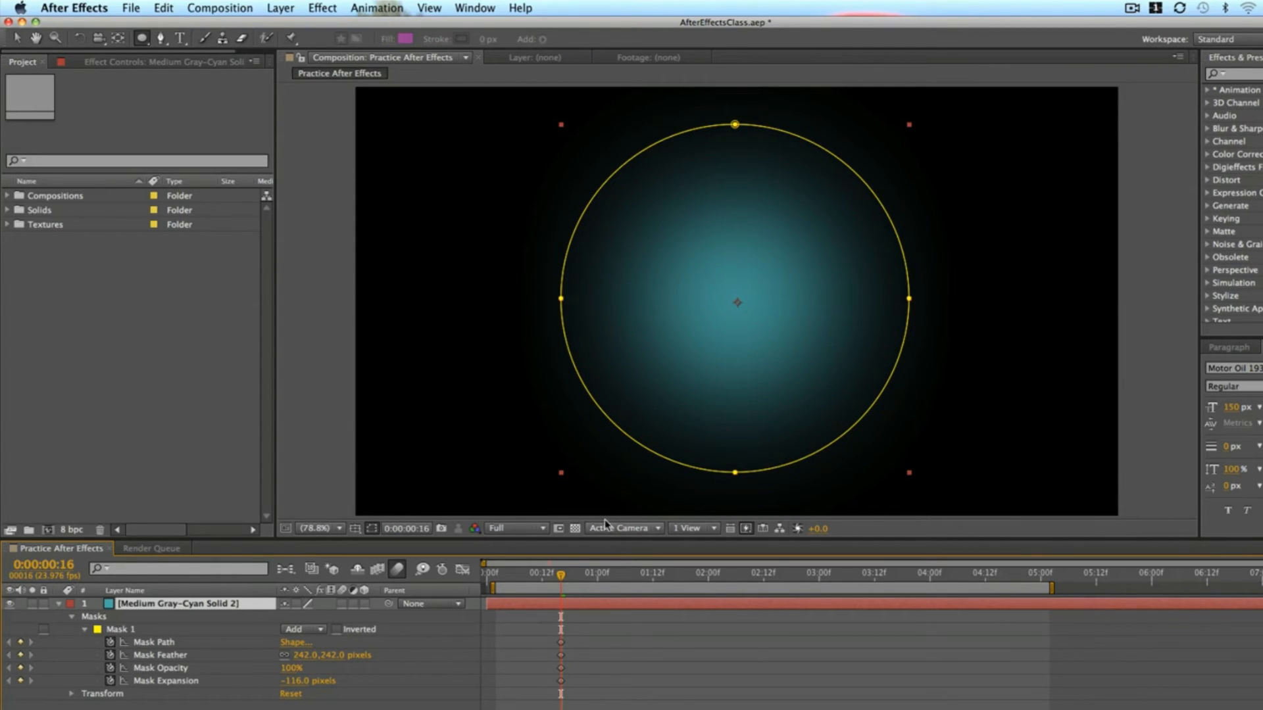
click(214, 6)
mouse_move(279, 7)
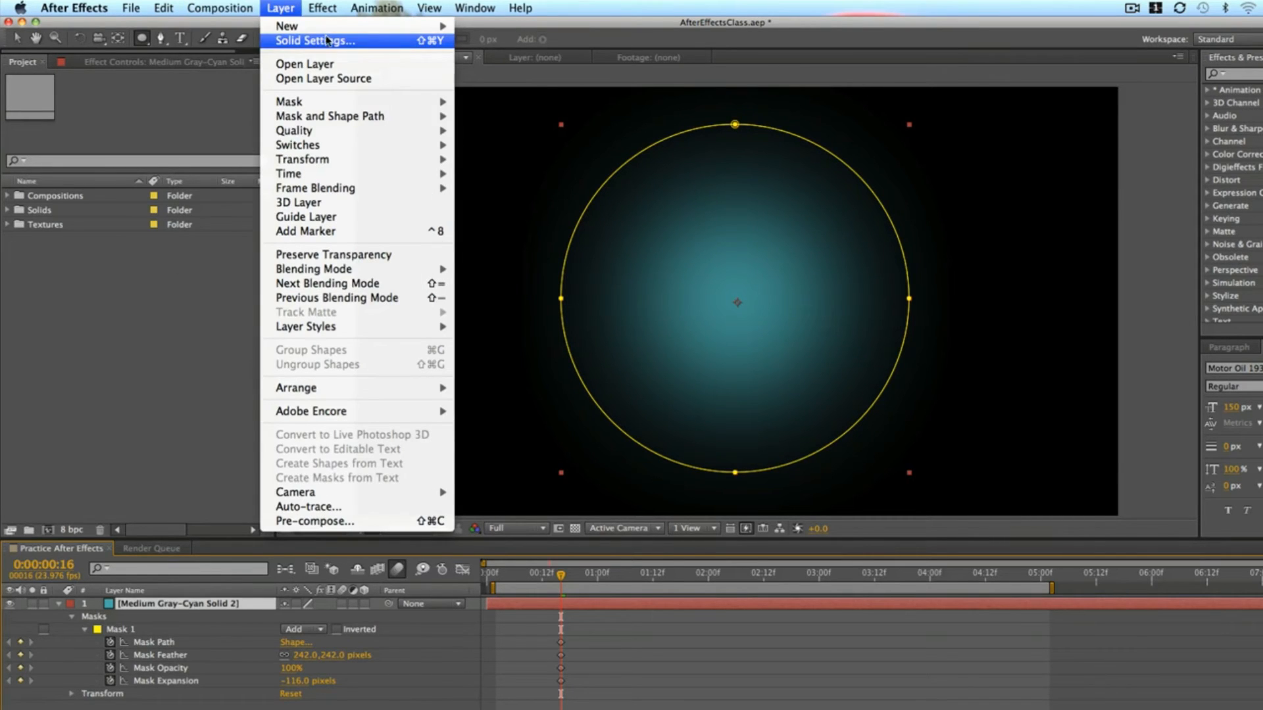
click(419, 40)
click(451, 392)
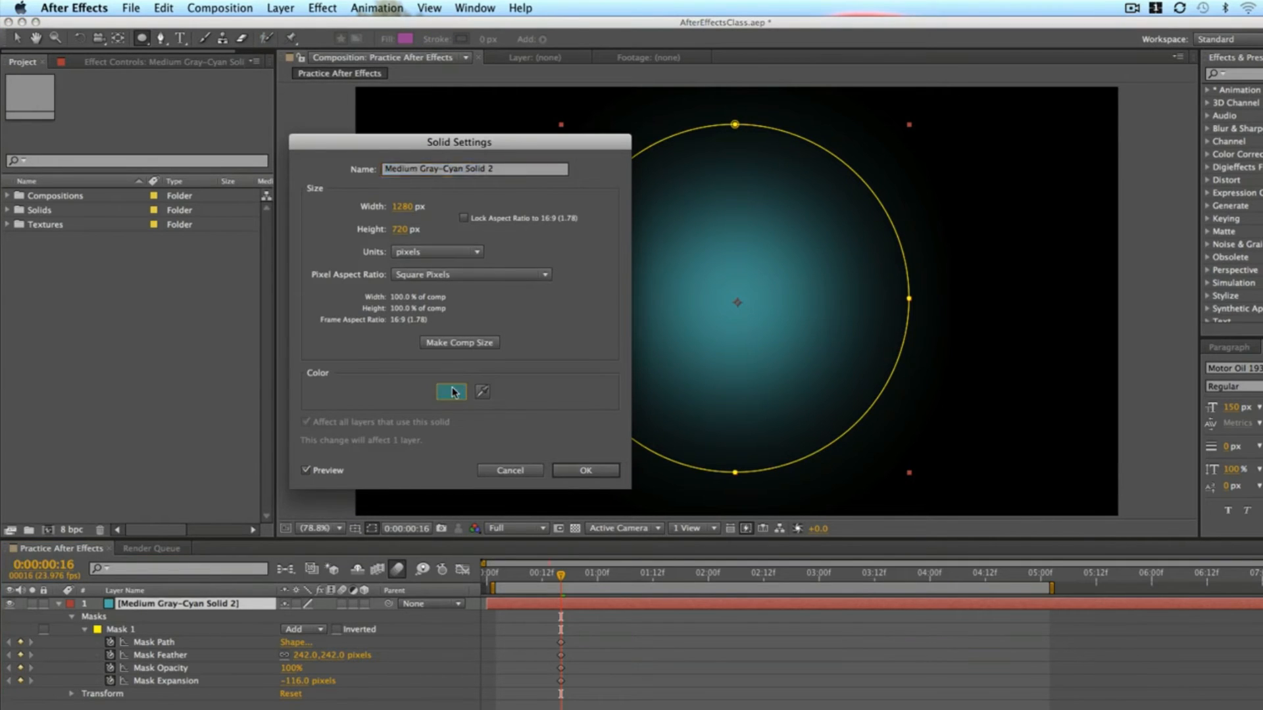
drag(301, 170, 307, 159)
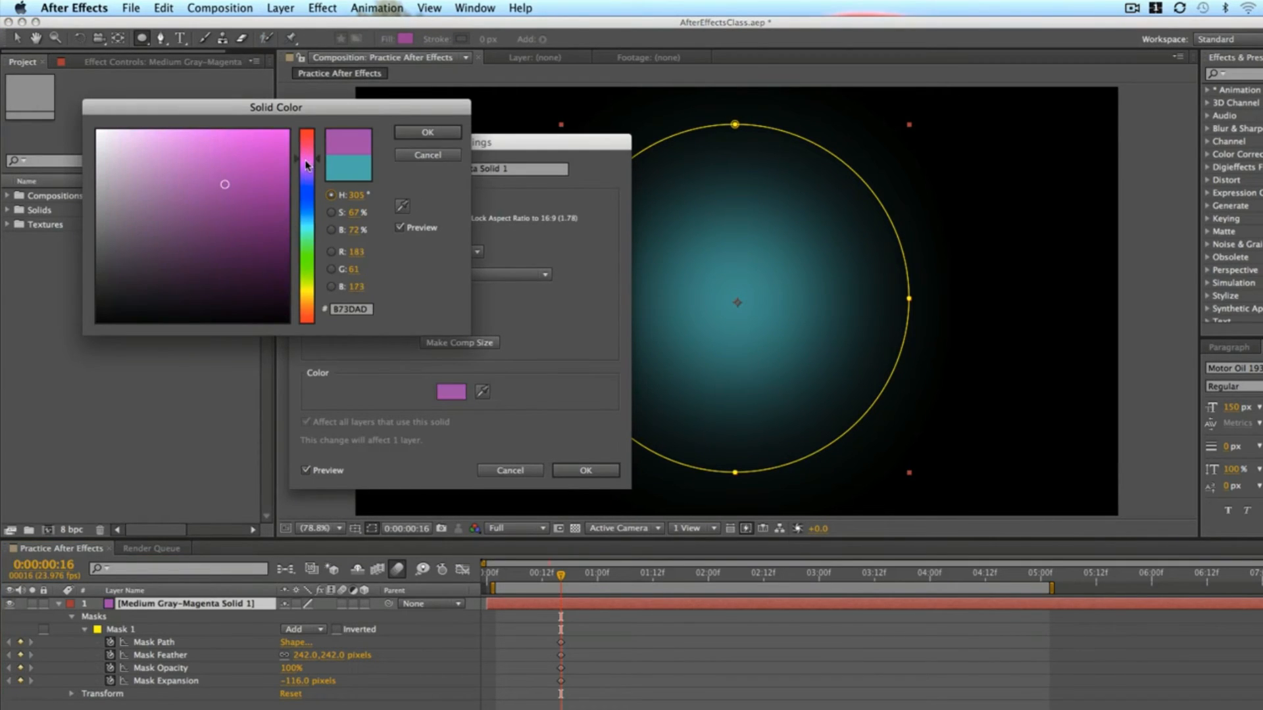
click(284, 131)
click(411, 131)
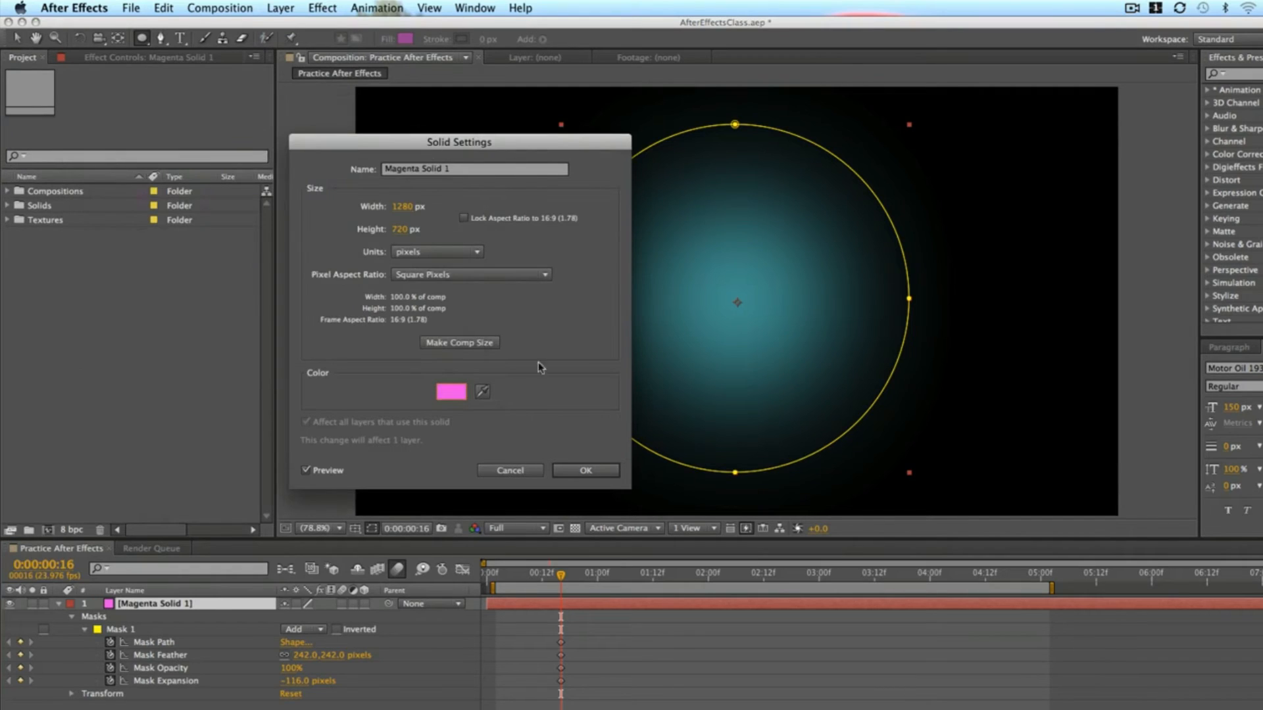
click(601, 475)
click(677, 707)
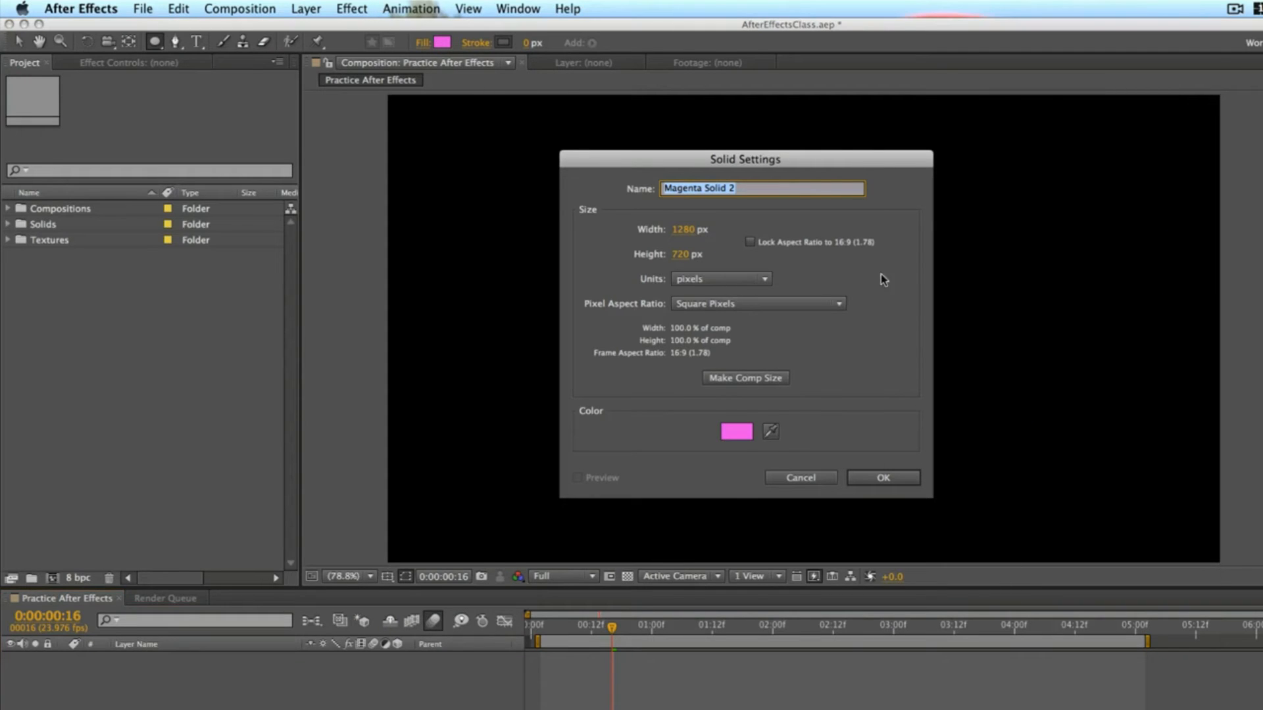
Create a 1280 × 720 px solid in a golden yellow colour and deselect it.
click(737, 431)
click(326, 262)
drag(326, 262, 335, 326)
click(281, 167)
mouse_move(280, 166)
mouse_down()
mouse_move(297, 186)
mouse_move(313, 162)
mouse_up()
click(472, 139)
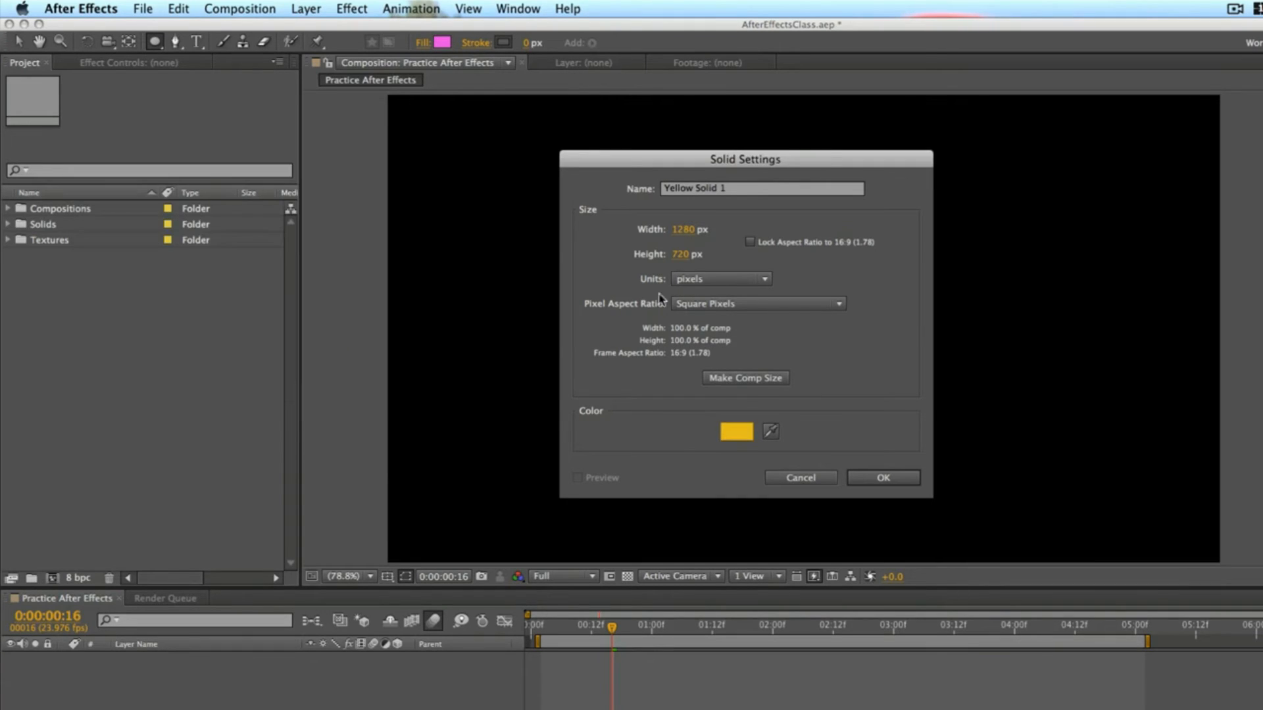
click(883, 480)
key(shift+super+a)
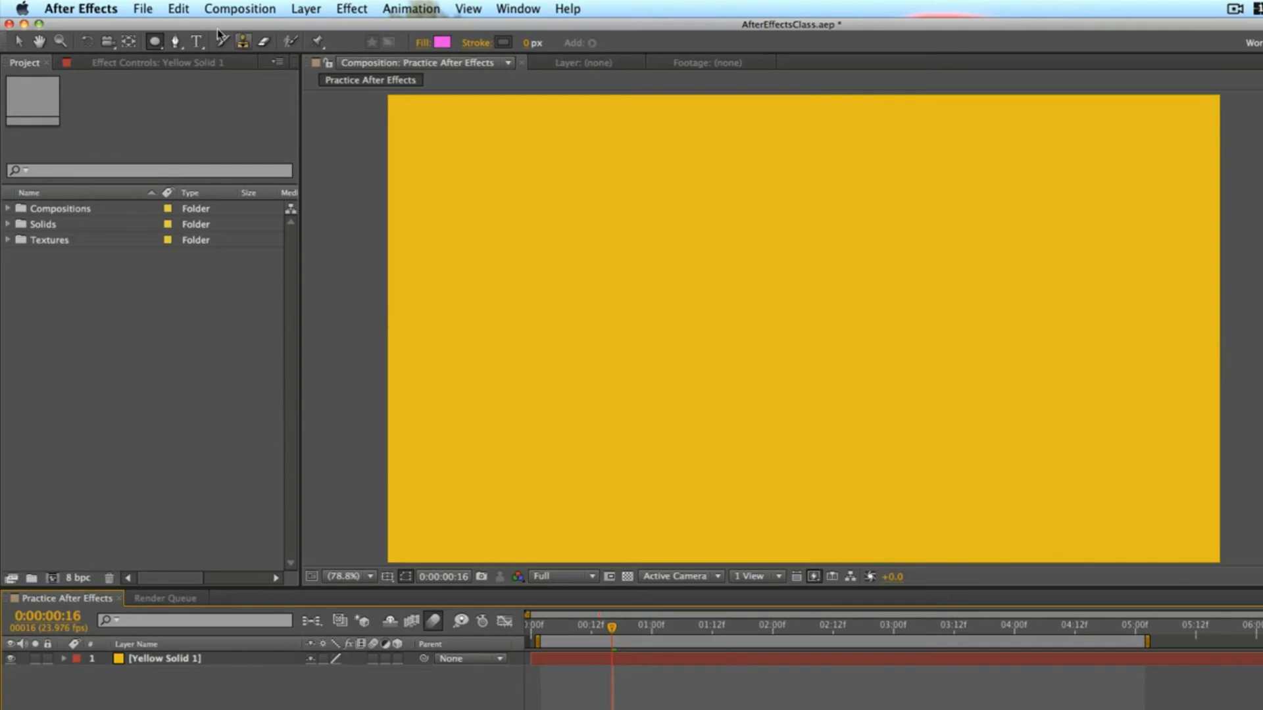
Try starting a Pen tool path with no layer selected, and delete the resulting shape layer.
click(176, 42)
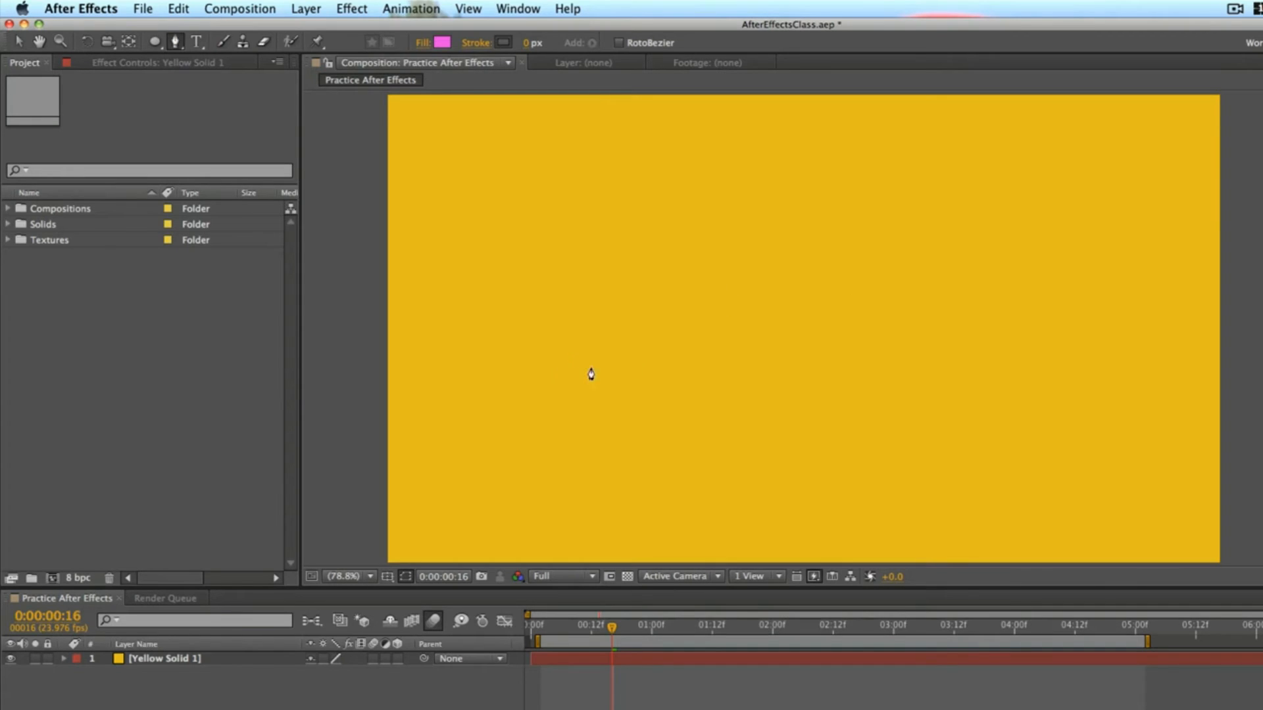
click(582, 274)
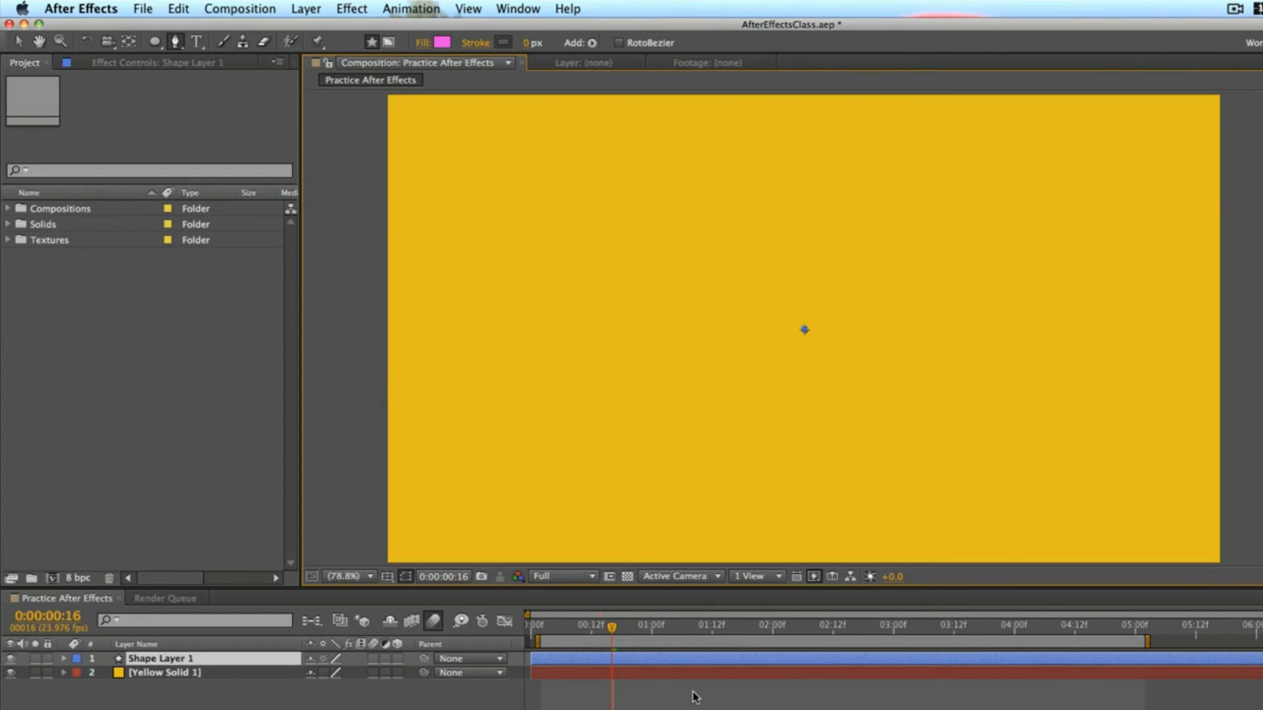
click(727, 663)
key(Delete)
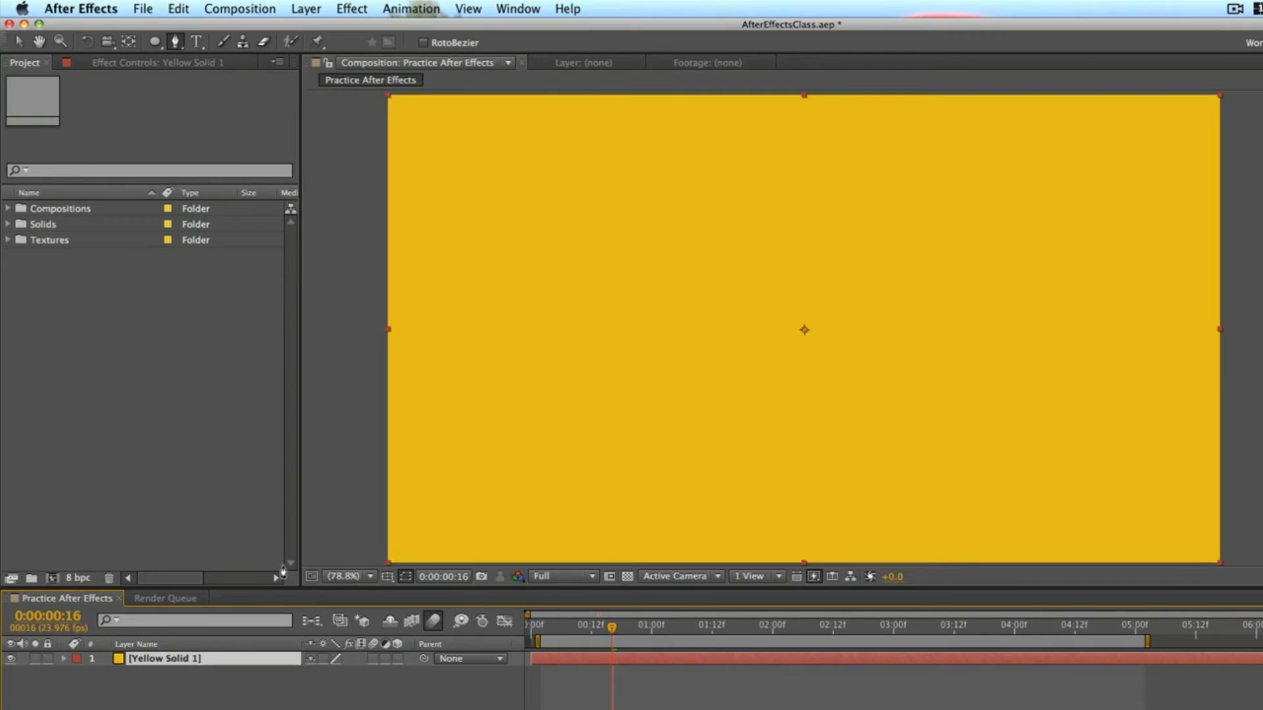
Draw a closed nine-point mask with a zigzag lower edge on the yellow solid with the Pen tool, and deselect the layer.
click(648, 310)
click(988, 215)
click(1021, 364)
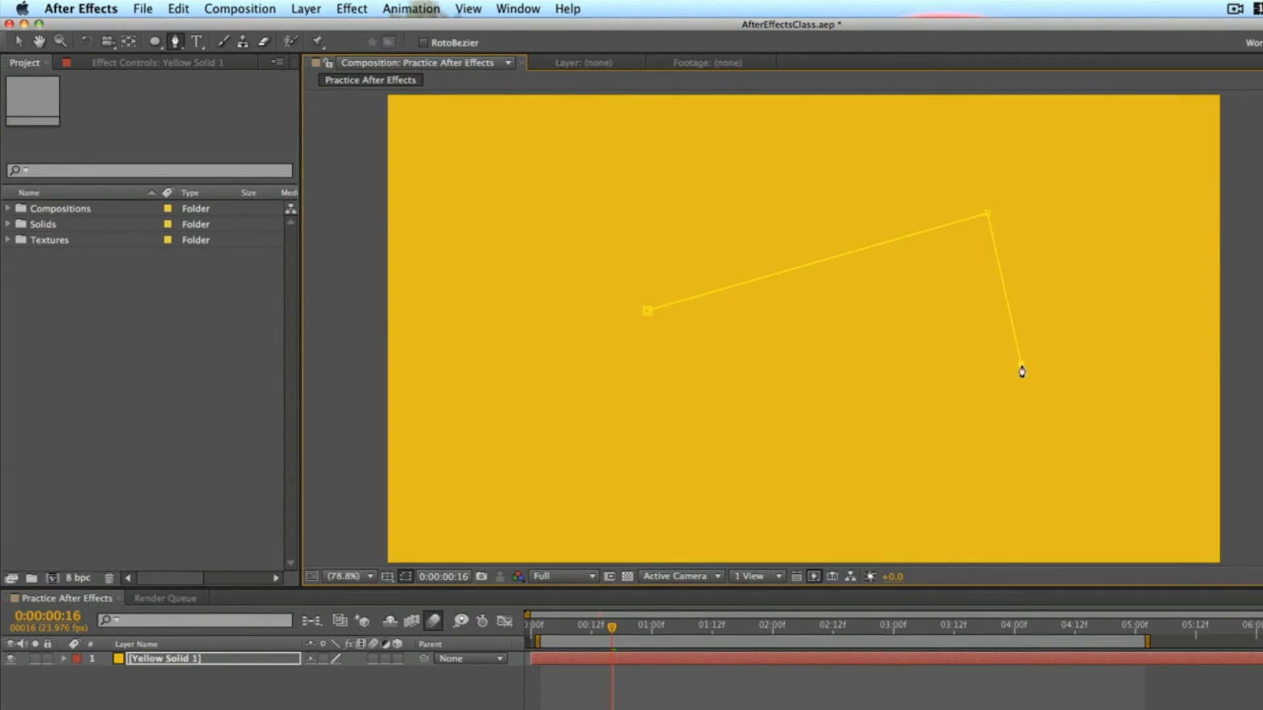
click(936, 342)
click(854, 404)
click(791, 349)
click(686, 423)
click(668, 343)
click(586, 370)
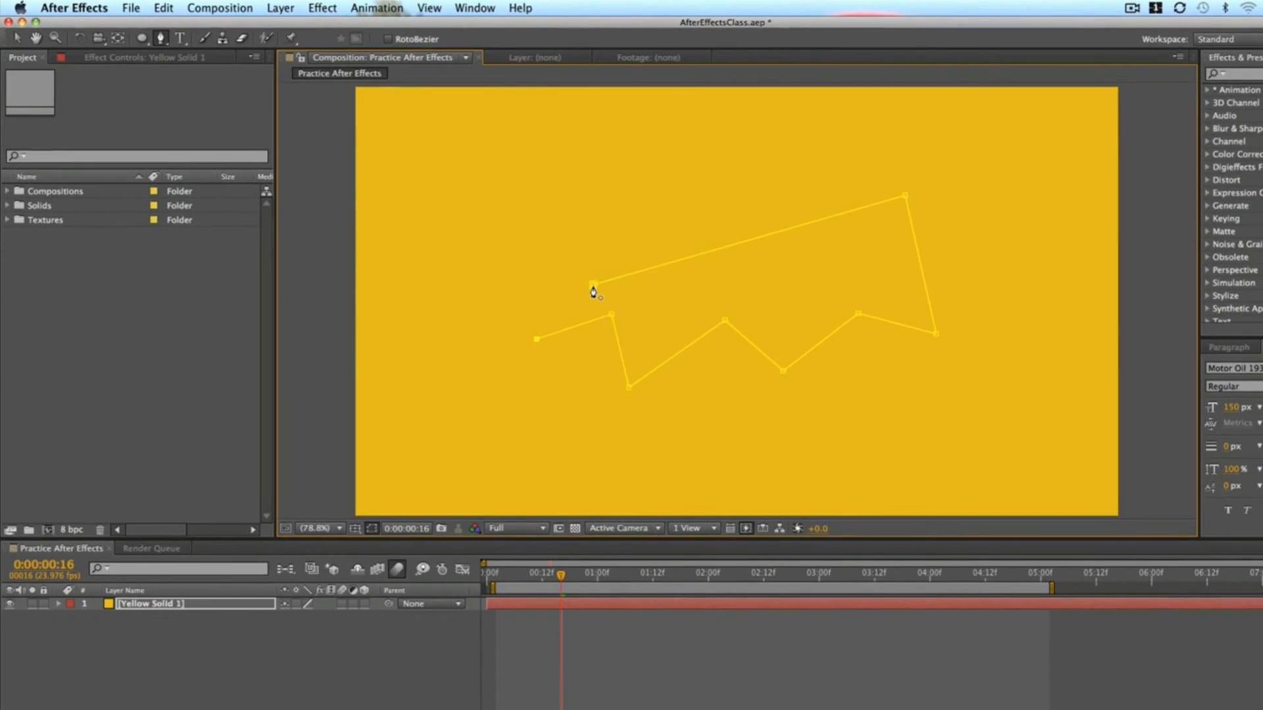
click(594, 285)
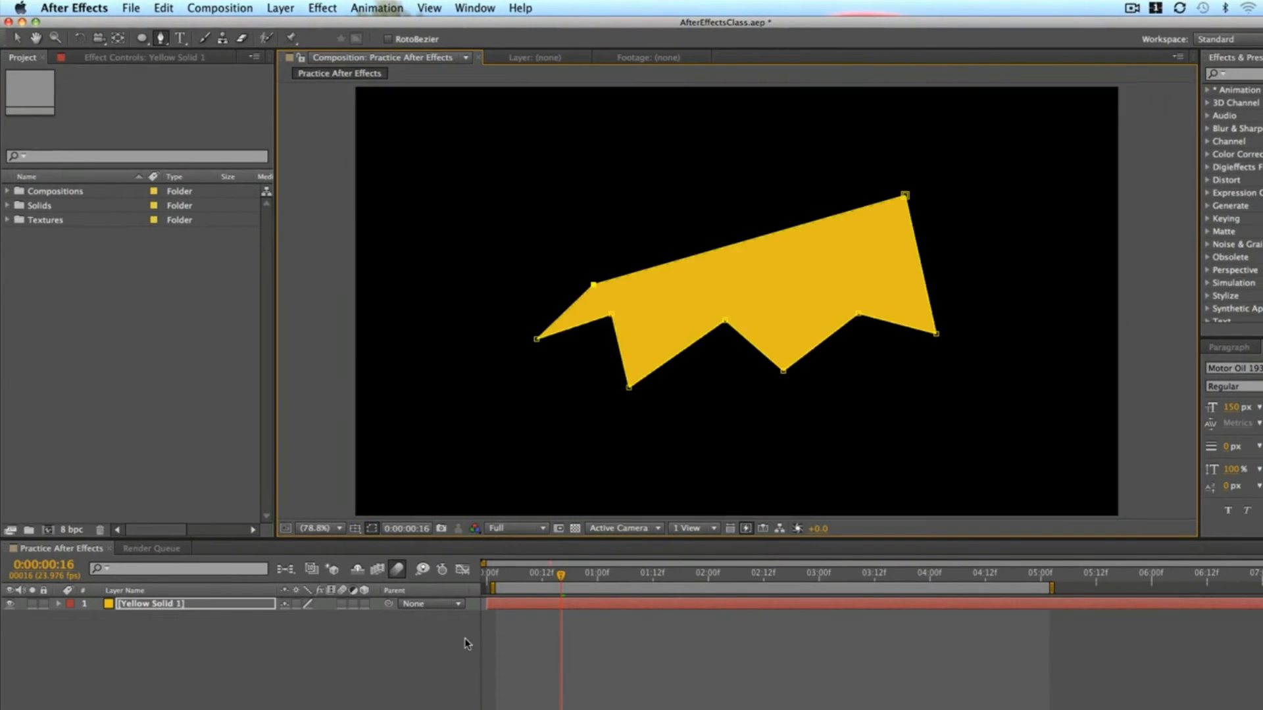
click(809, 672)
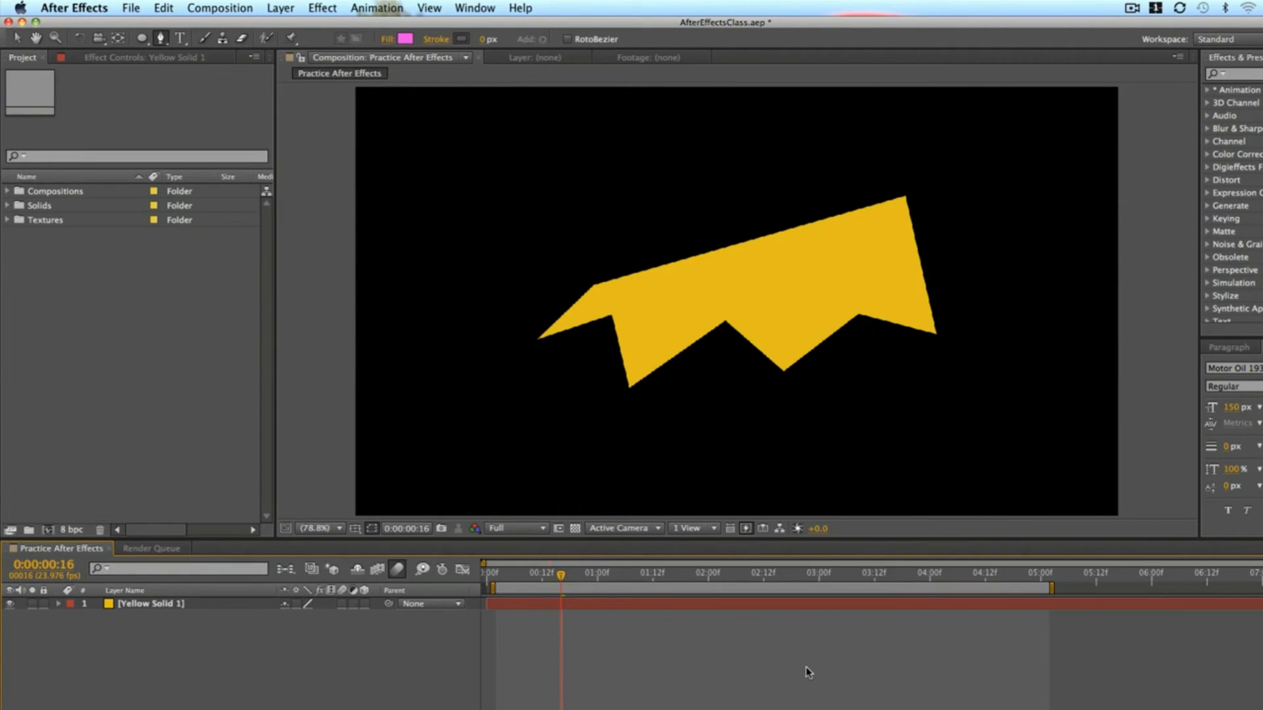
View the composition at 100%, move the masked yellow solid slightly up and to the right, and deselect it.
click(332, 529)
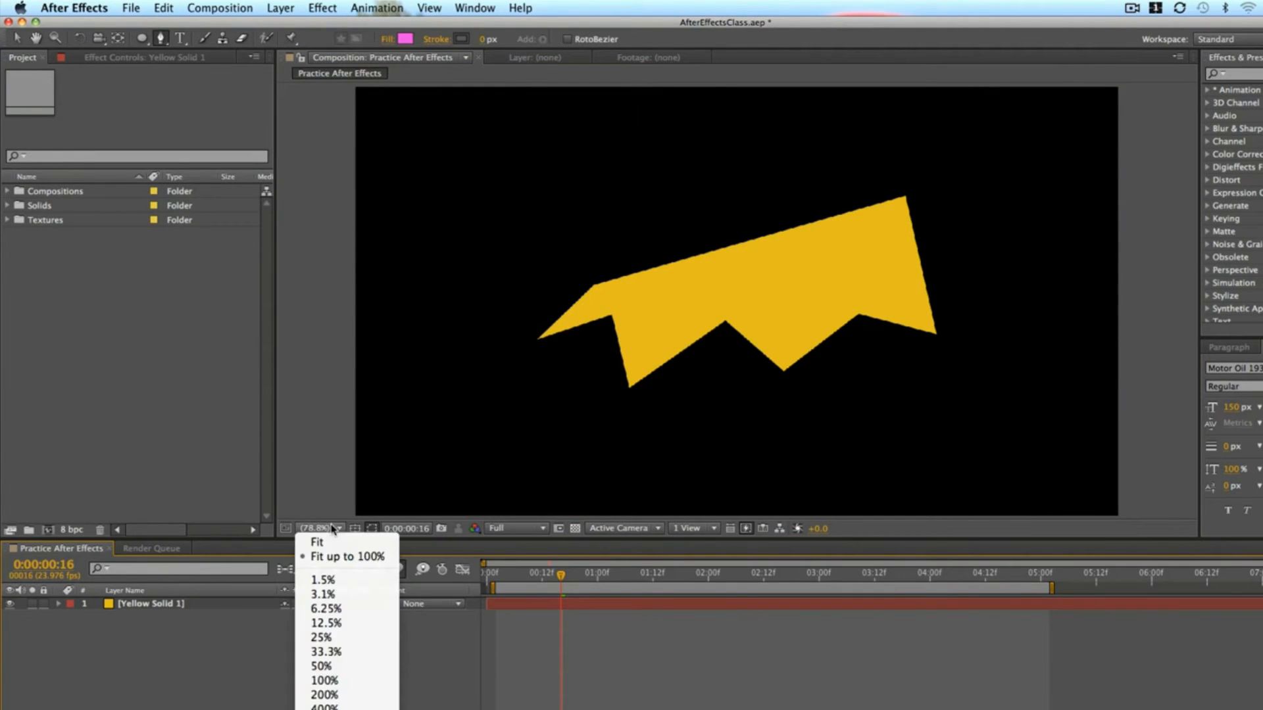
click(325, 681)
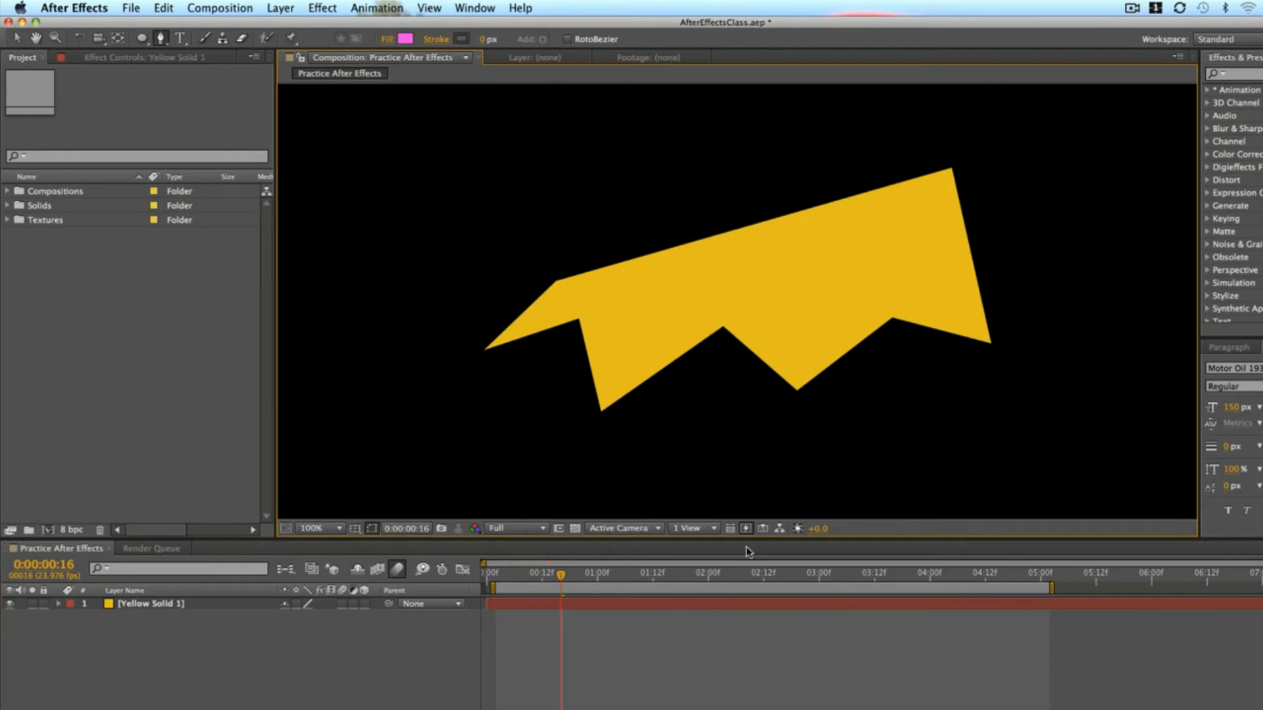
drag(752, 544, 765, 516)
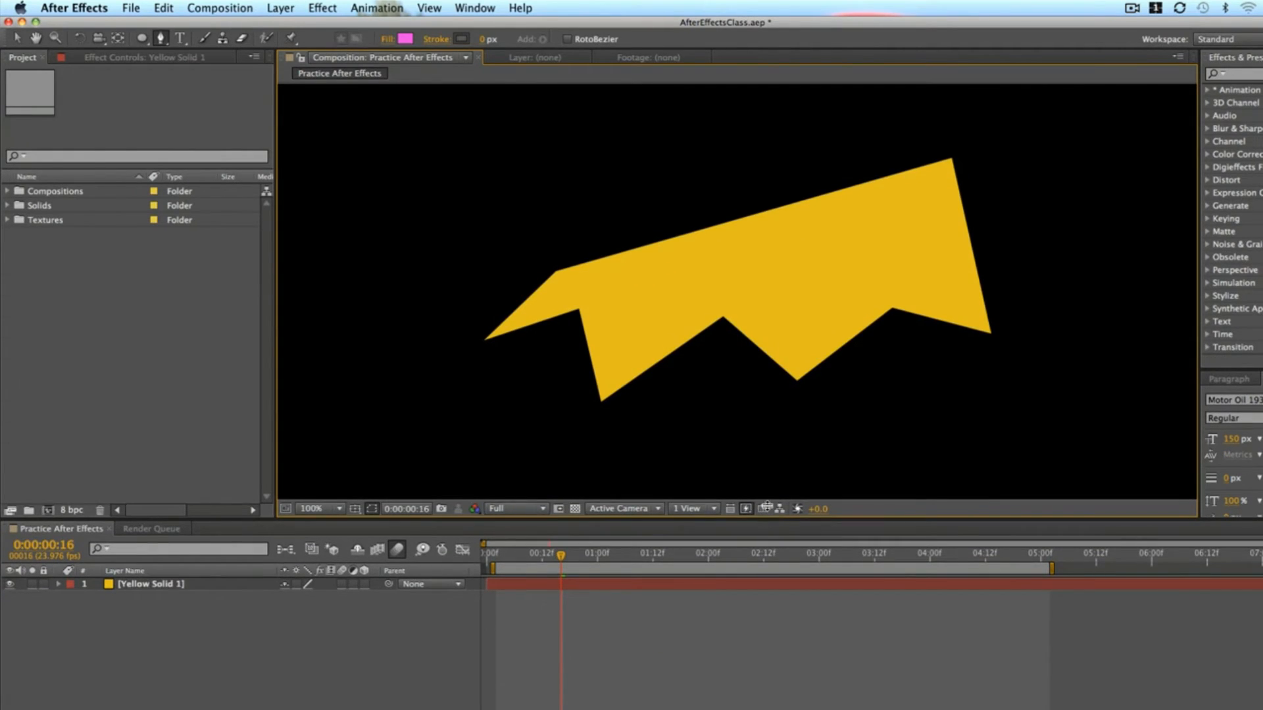
key(v)
click(753, 276)
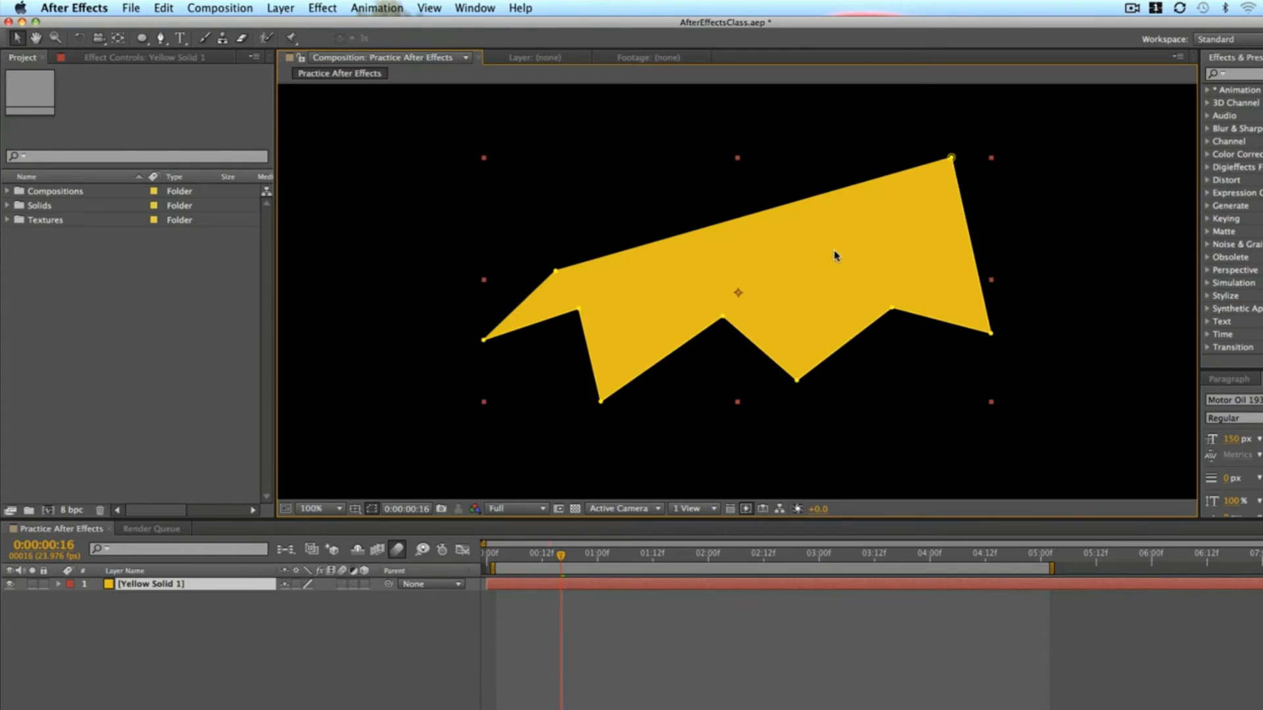
drag(876, 210, 891, 197)
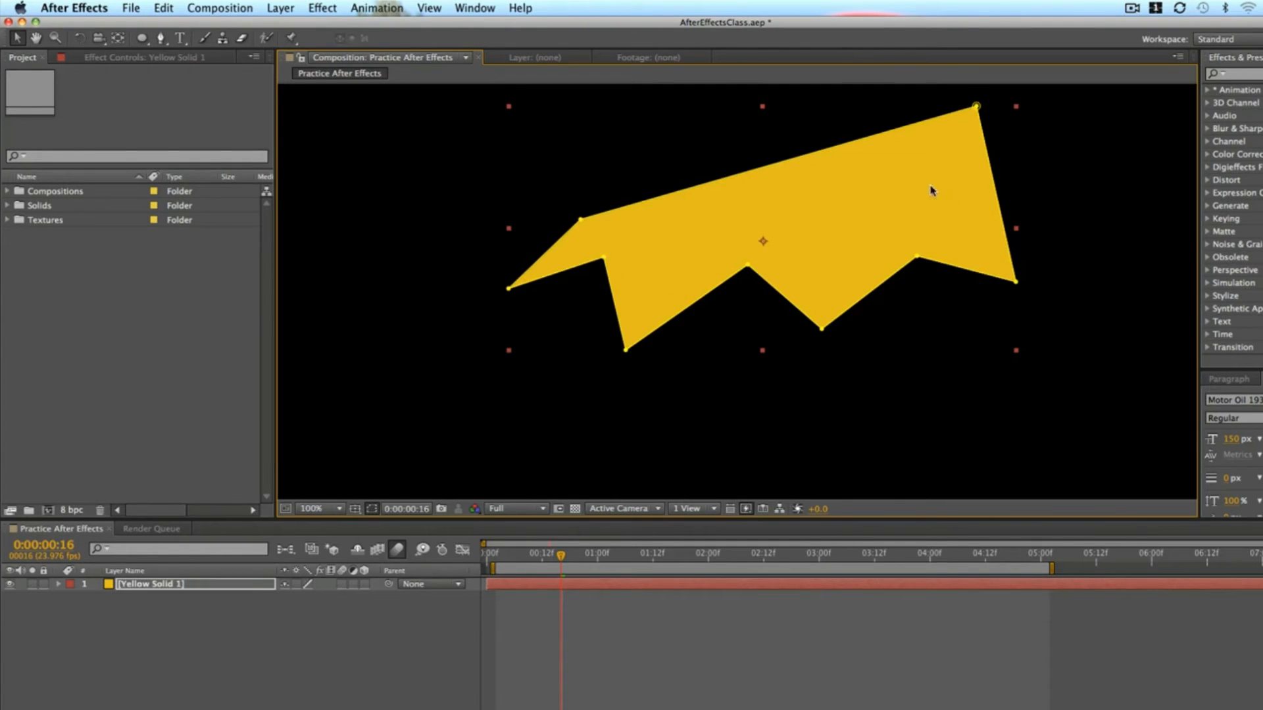
click(934, 357)
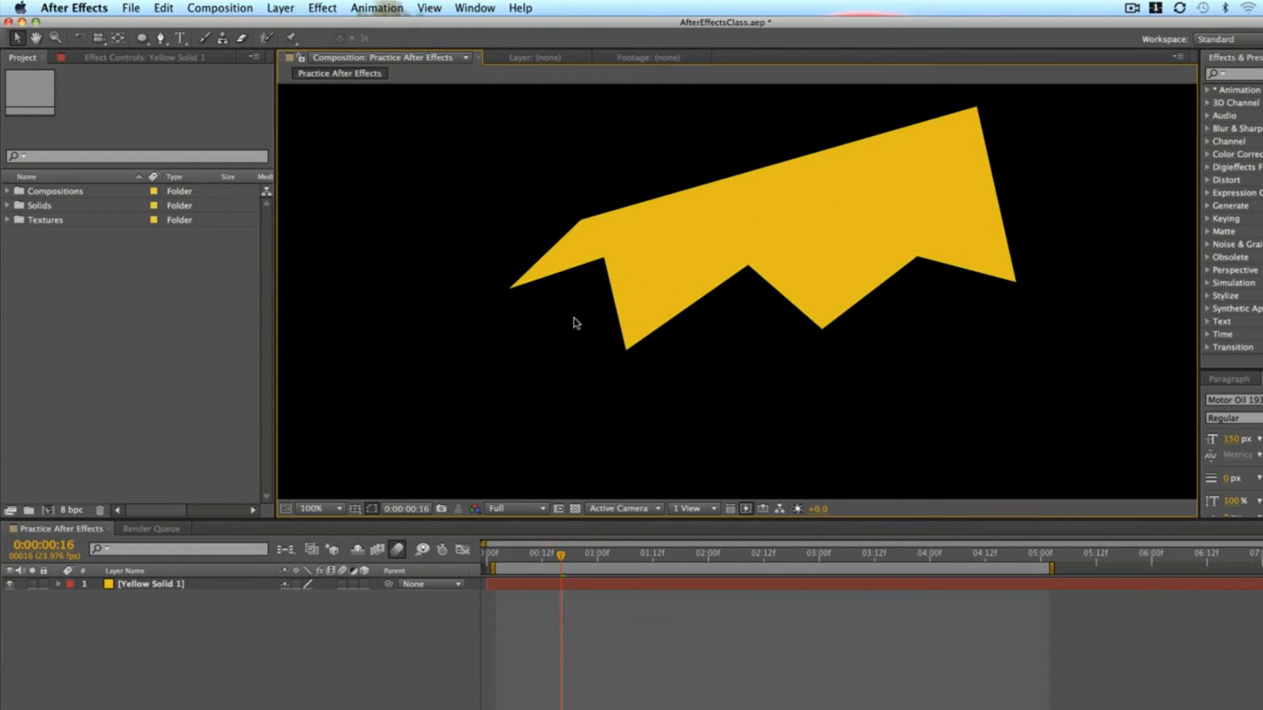
Reveal the mask of the yellow solid and delete its zigzag Mask 1.
click(519, 582)
key(m)
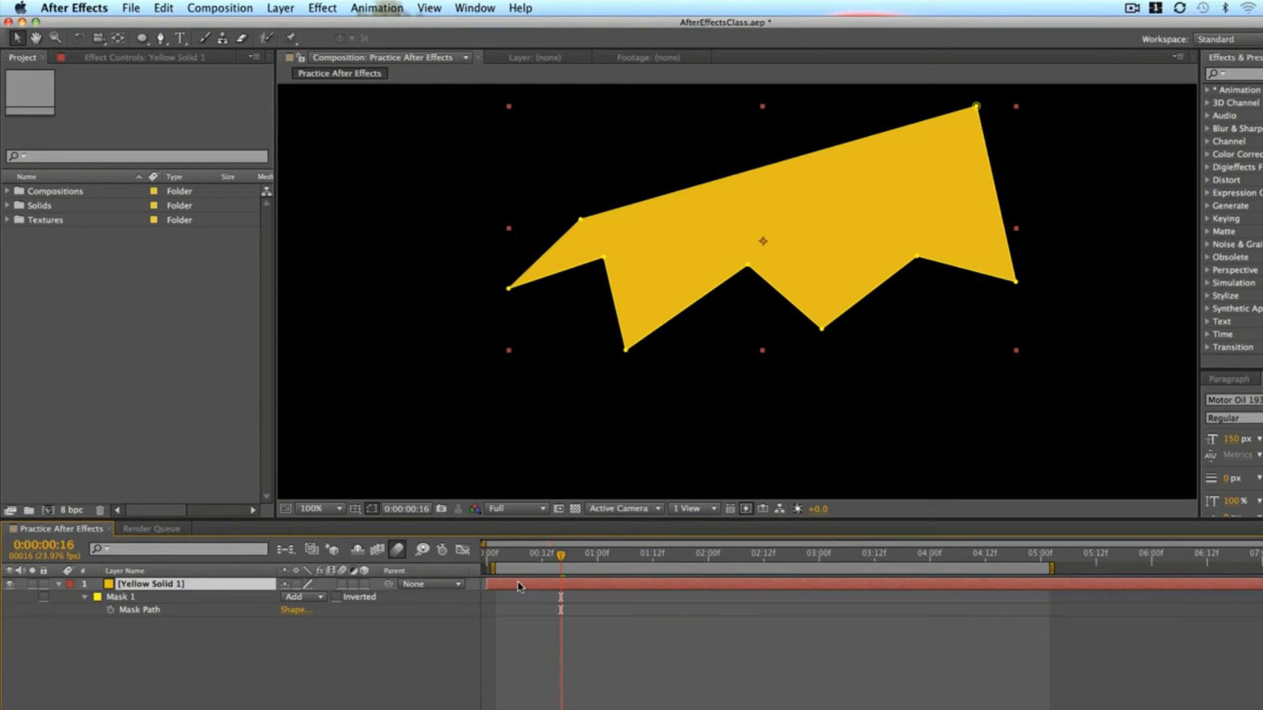
click(120, 598)
key(Delete)
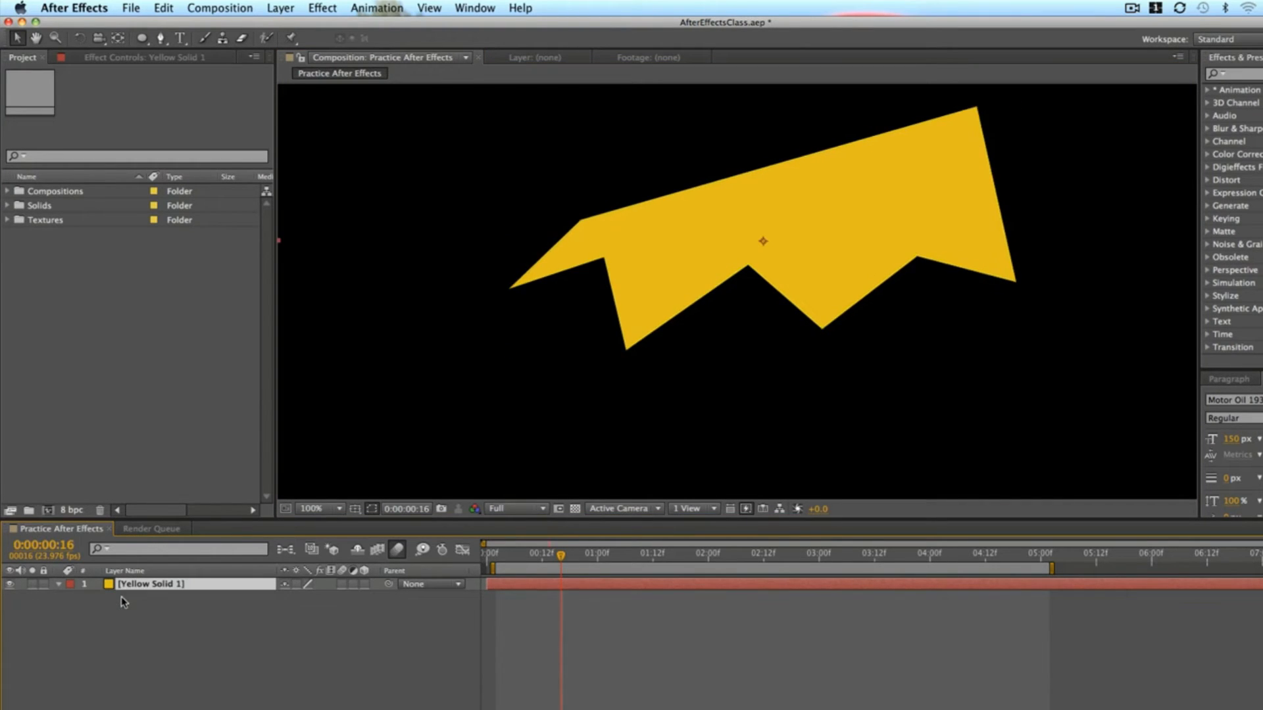
Draw a closed, curved eight-point mask on the yellow solid with the Pen tool, shaping a wavy blob, and deselect the layer.
click(160, 38)
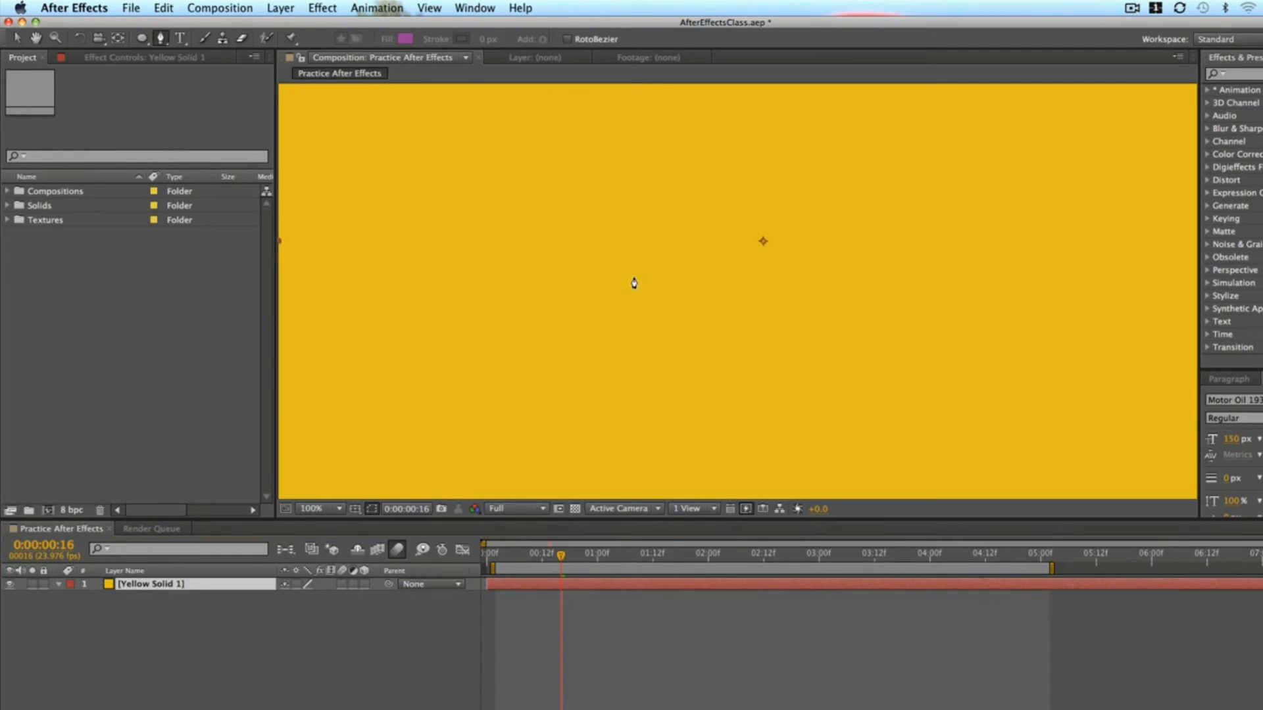
click(483, 224)
drag(486, 229, 500, 192)
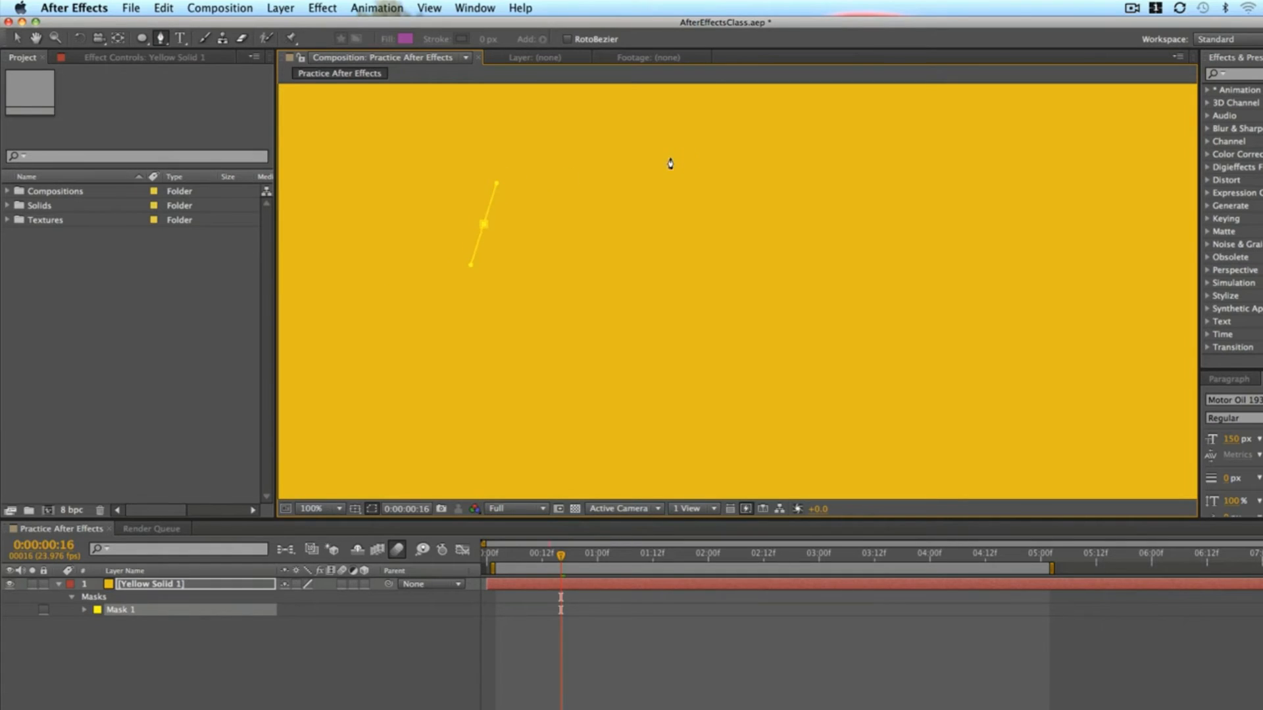
drag(734, 195, 930, 209)
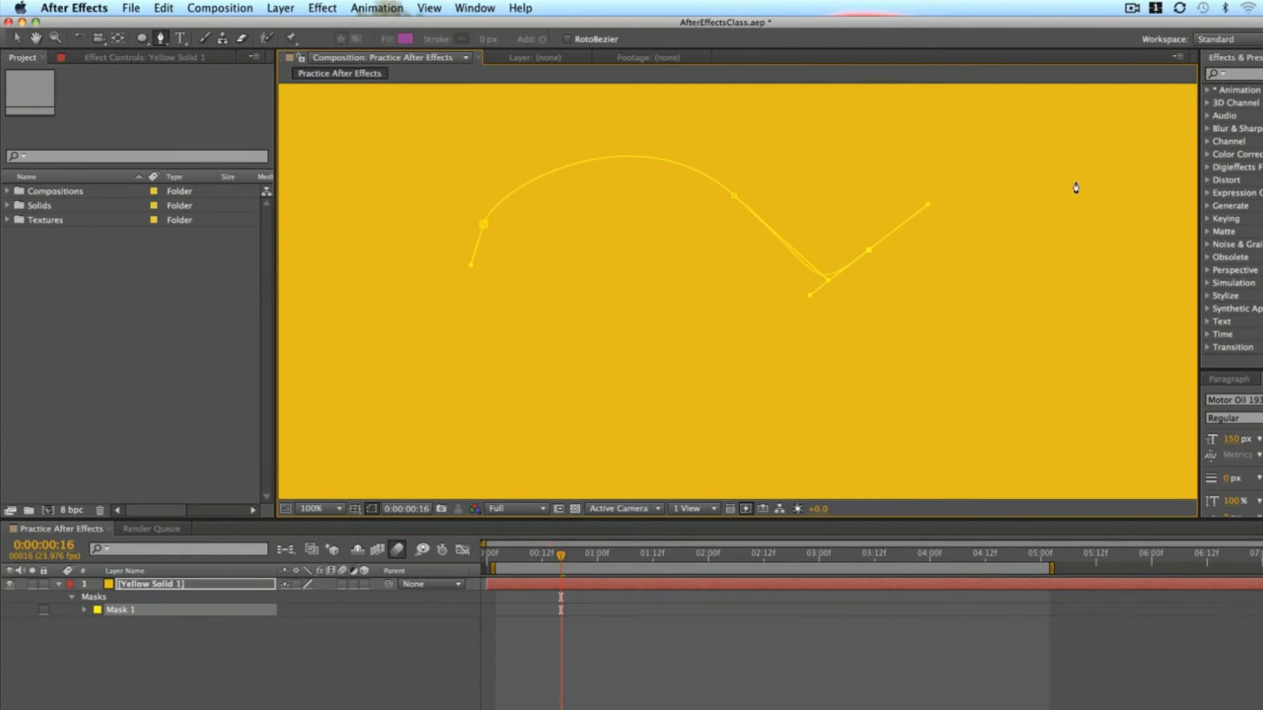
drag(1076, 188, 1128, 232)
drag(1012, 396, 896, 417)
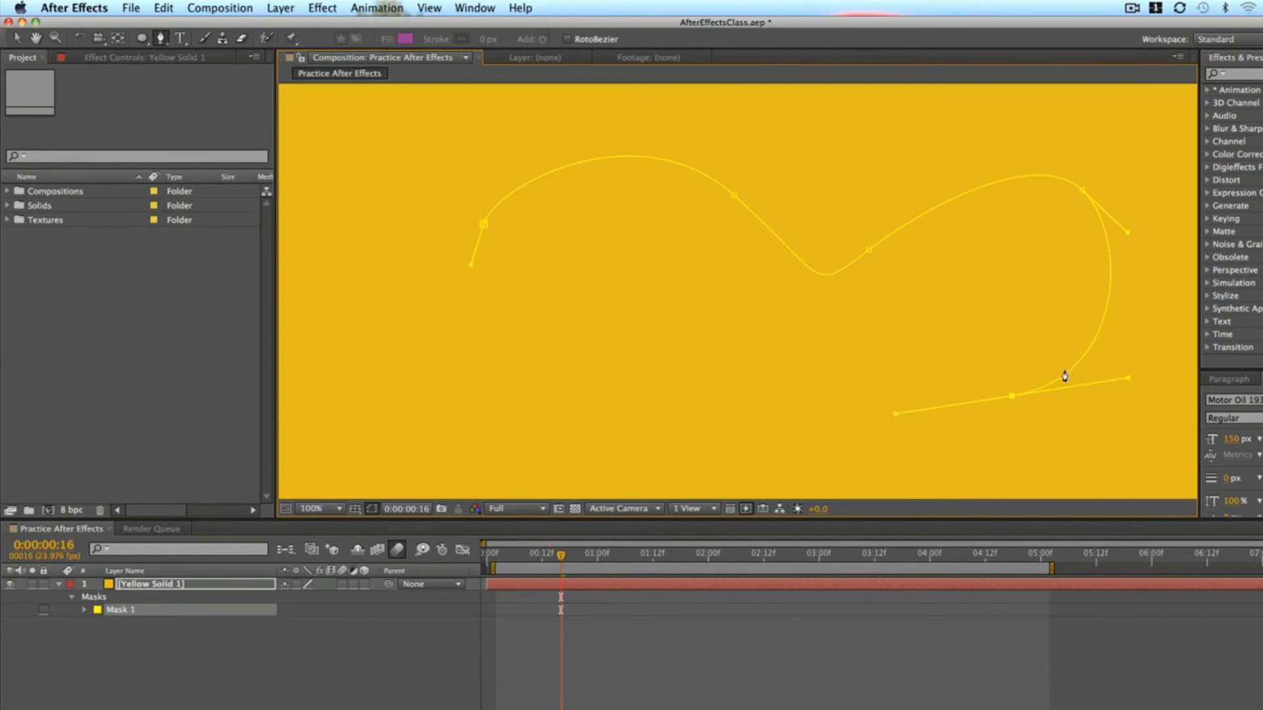
mouse_move(1129, 380)
mouse_down()
mouse_move(1096, 338)
mouse_move(1117, 396)
mouse_move(1043, 293)
mouse_move(1111, 344)
mouse_move(1091, 342)
mouse_move(1153, 456)
mouse_move(1068, 351)
mouse_move(1068, 367)
mouse_move(1114, 404)
mouse_move(1097, 361)
mouse_move(1114, 445)
mouse_move(1128, 372)
mouse_up()
drag(835, 400, 771, 446)
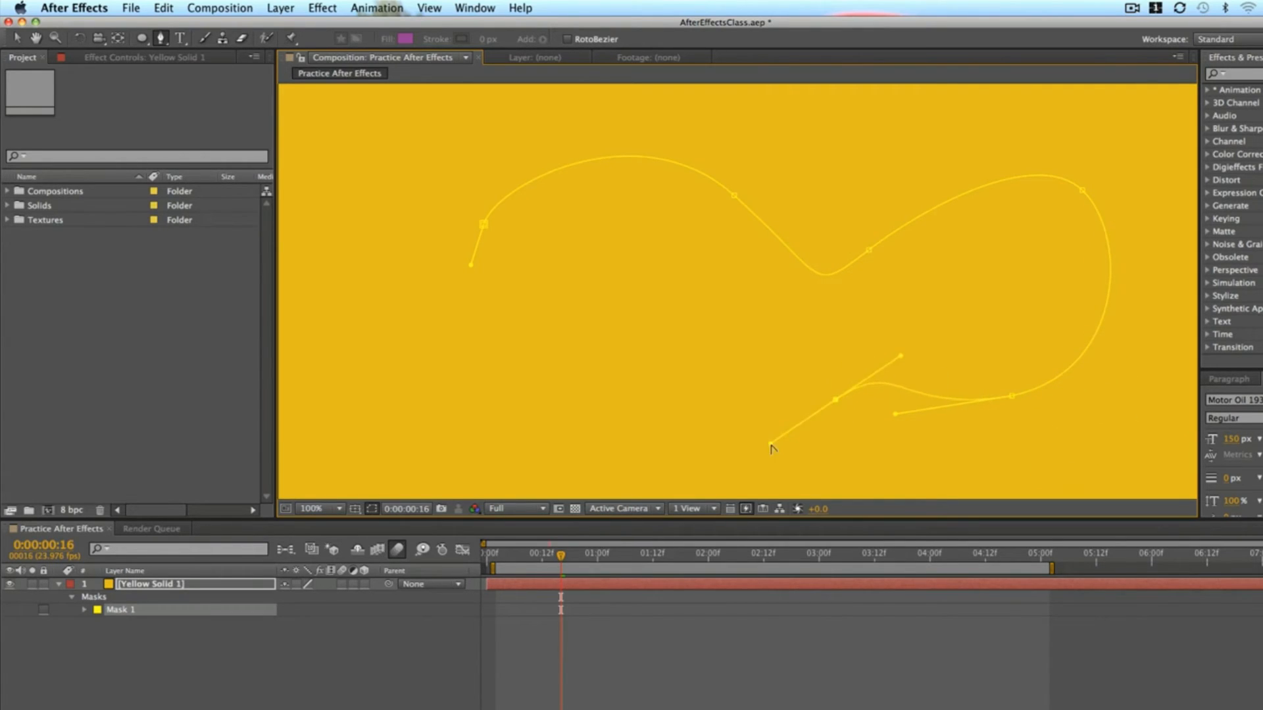
drag(636, 383, 608, 347)
drag(519, 315, 418, 323)
drag(483, 227, 504, 180)
click(726, 708)
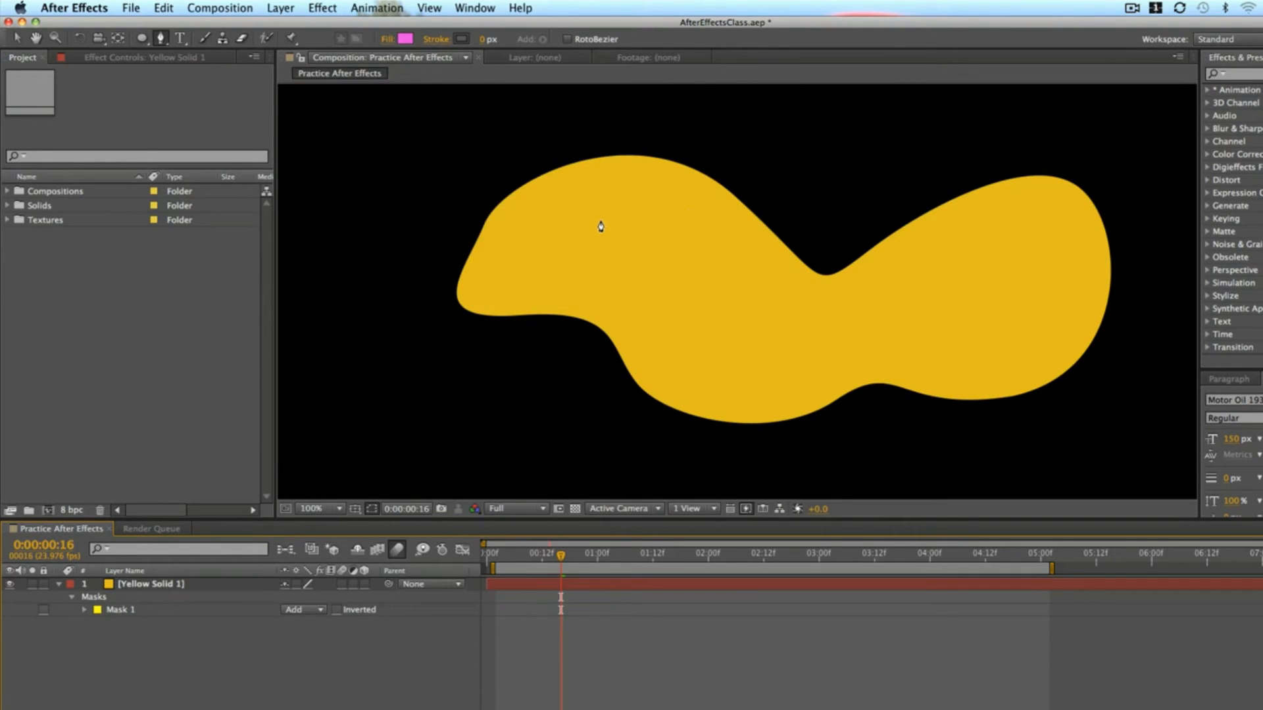
click(573, 232)
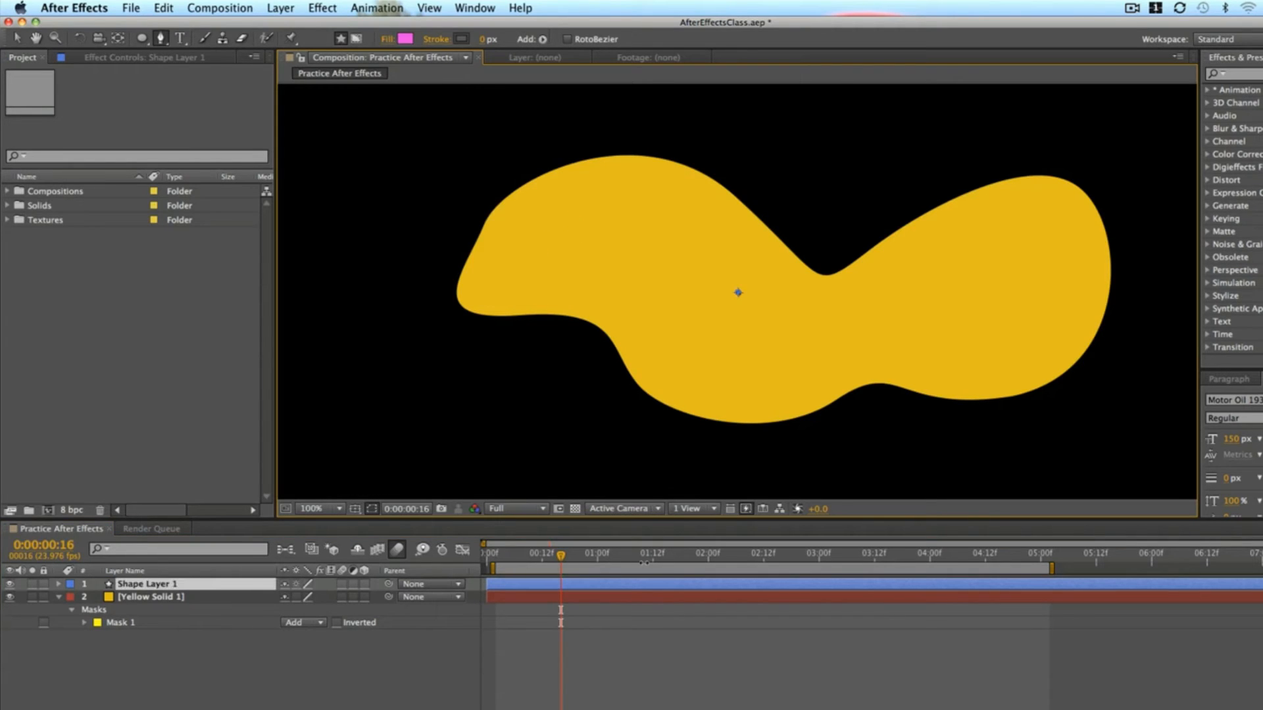
key(Delete)
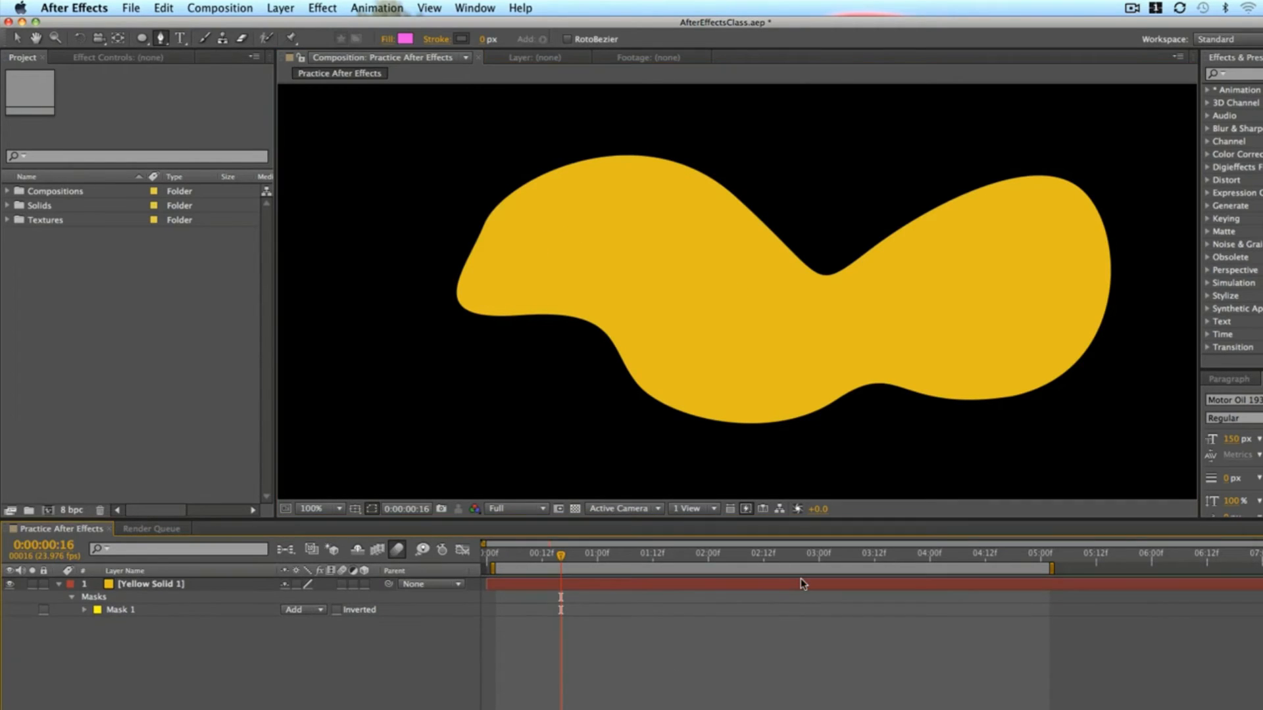
click(800, 583)
click(663, 301)
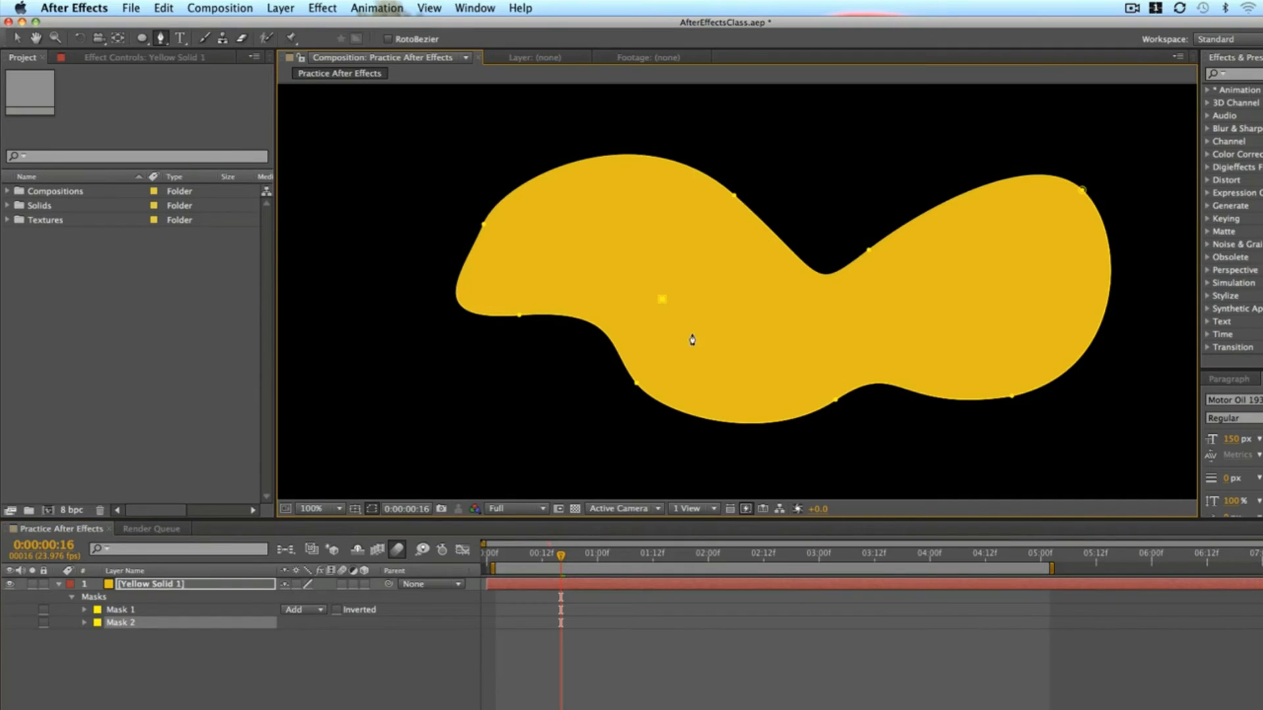
click(712, 344)
key(super+z)
key(super+z)
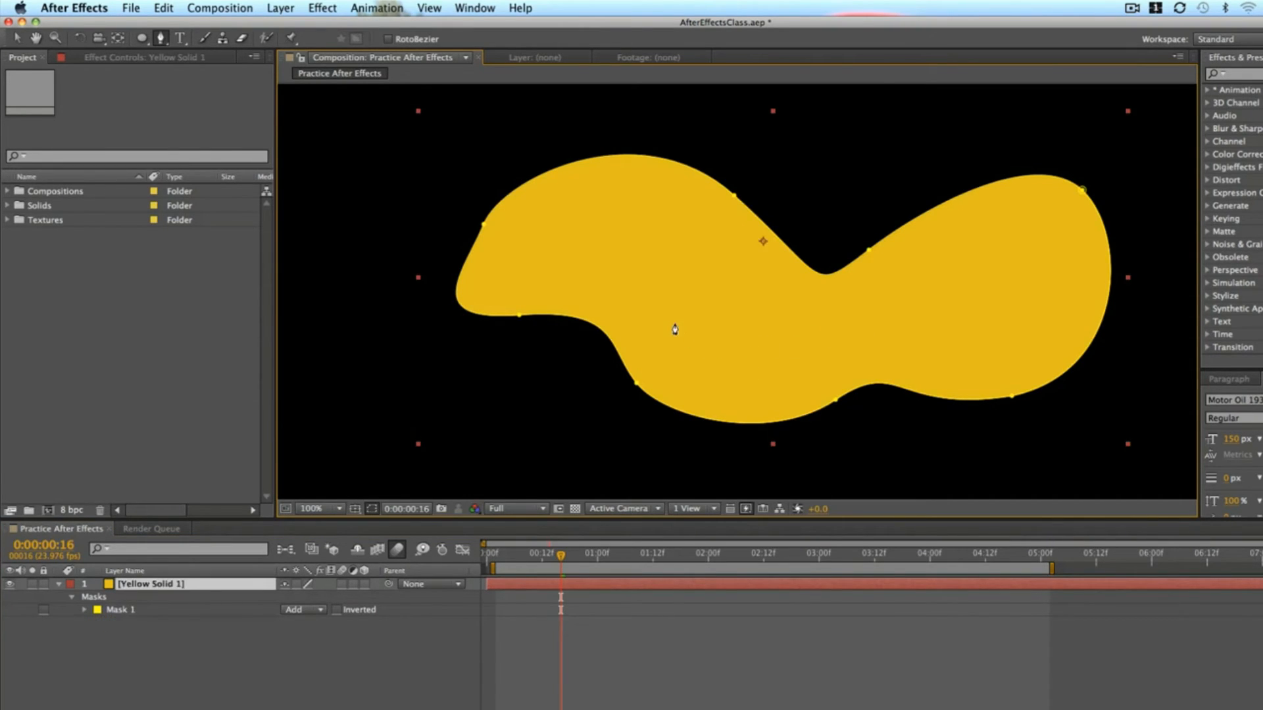
Draw a second closed, curved seven-point mask inside the yellow blob with the Pen tool and set its mode to Subtract.
click(673, 322)
click(731, 361)
drag(732, 366, 862, 336)
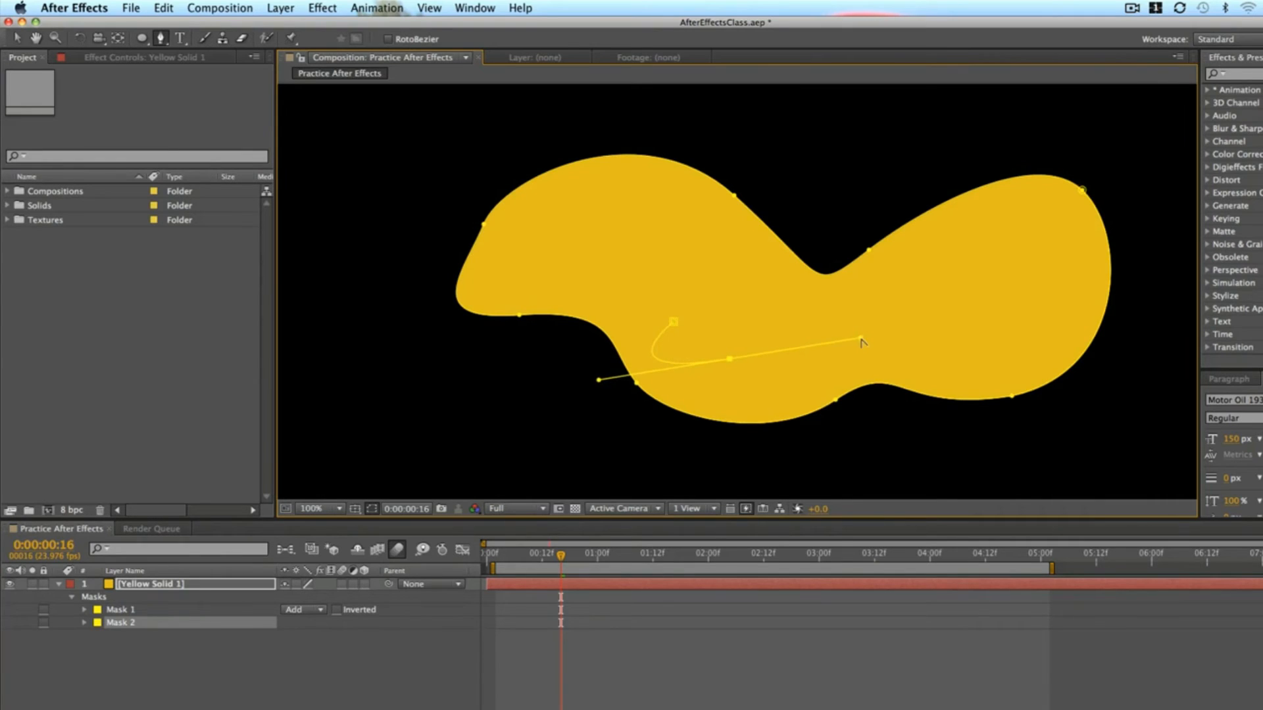
drag(956, 309, 999, 315)
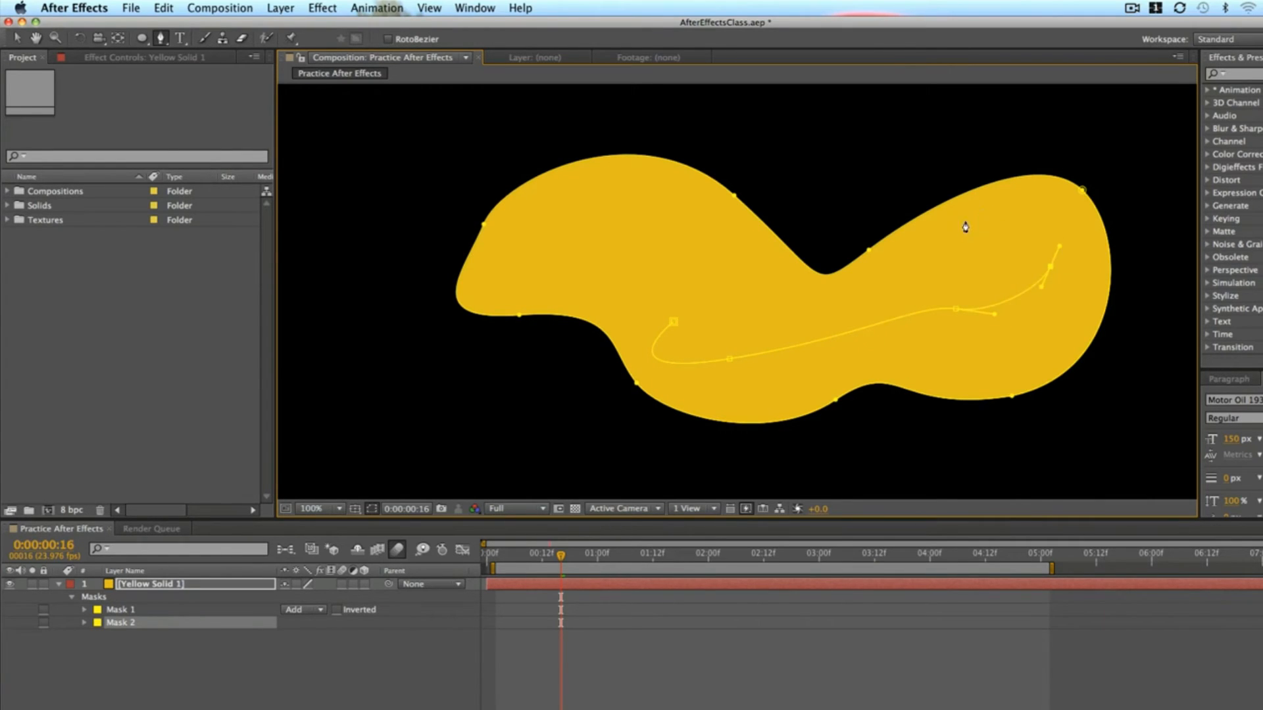
drag(974, 213, 937, 249)
drag(880, 291, 771, 315)
drag(712, 296, 599, 379)
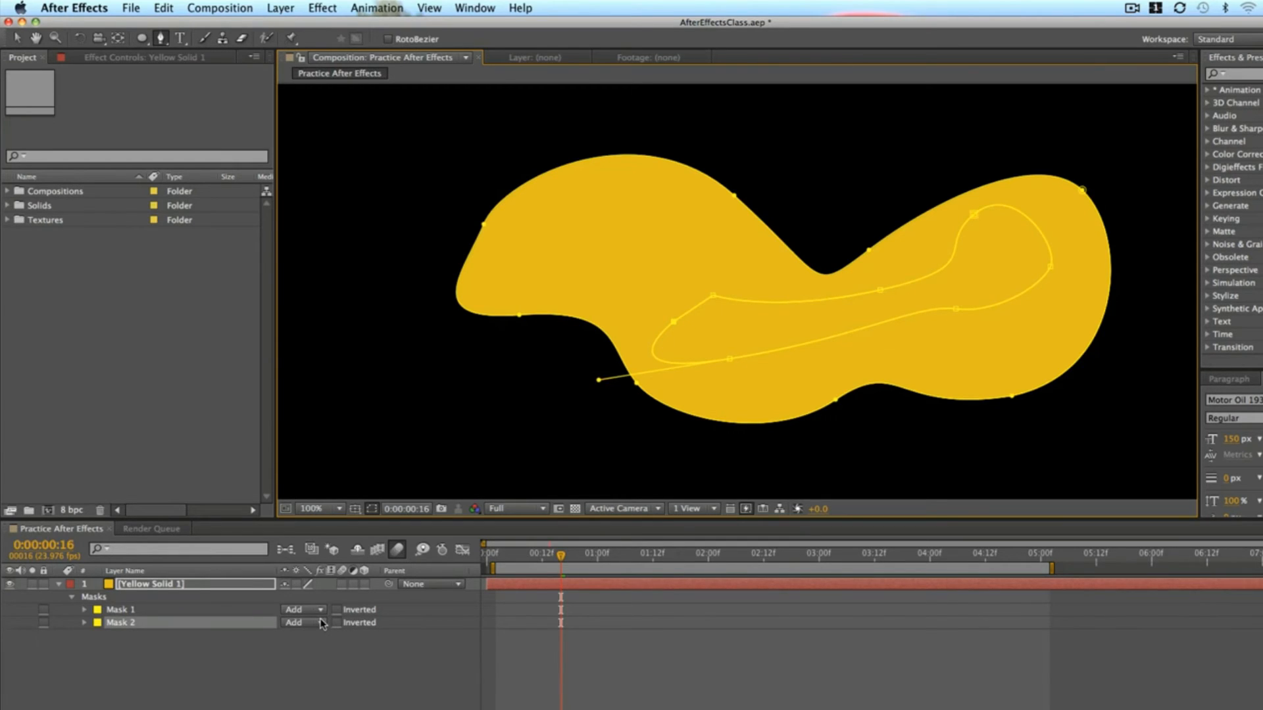
click(322, 623)
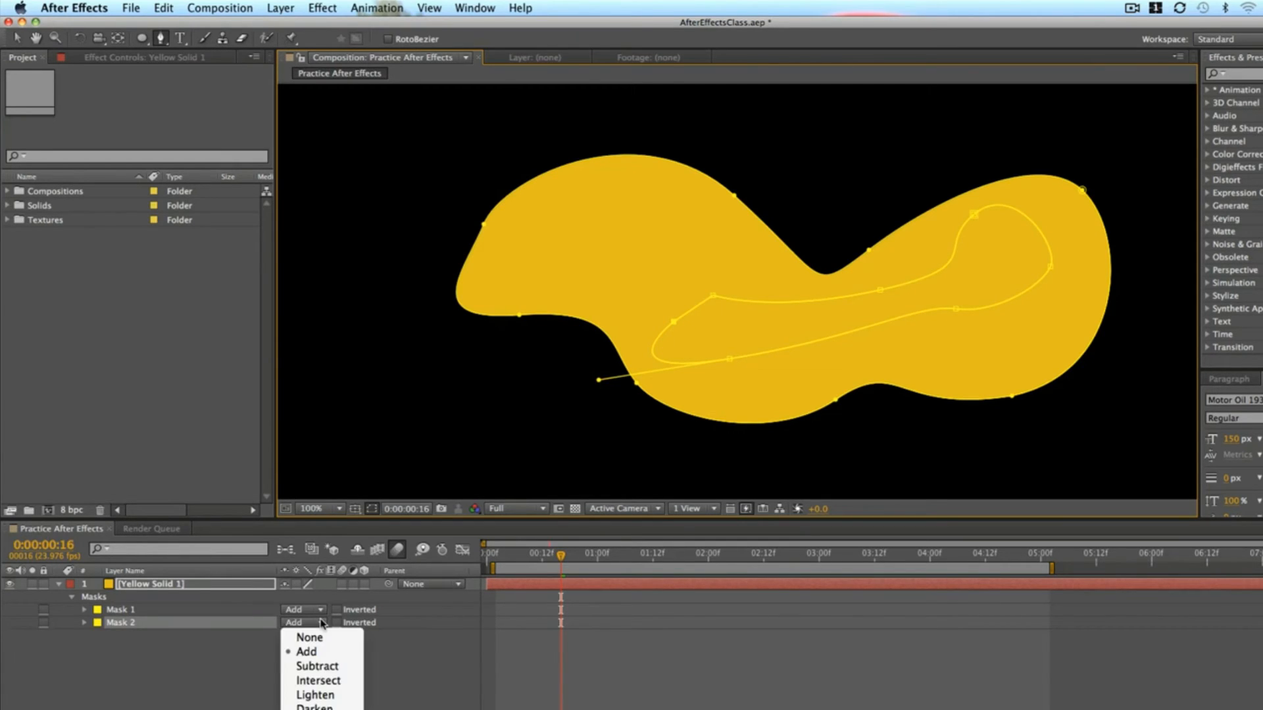
click(318, 667)
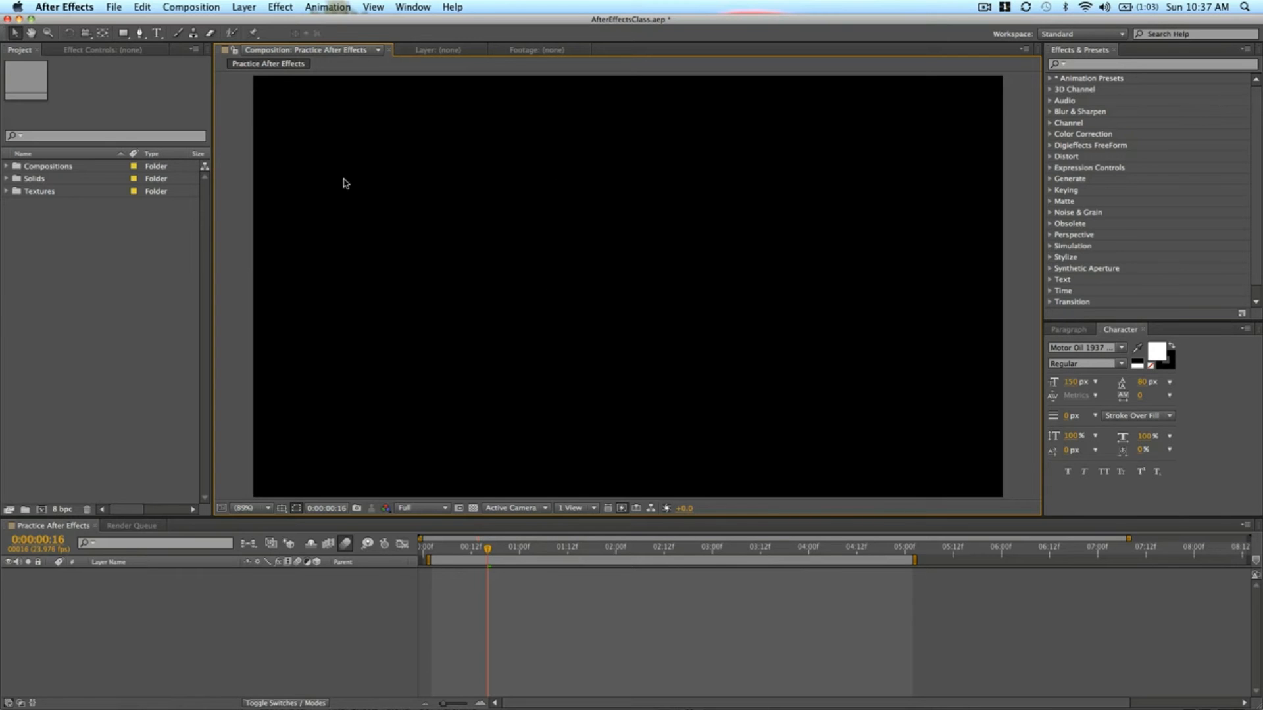
Create a new 1280 × 720 px solid in a bright blue colour.
click(243, 7)
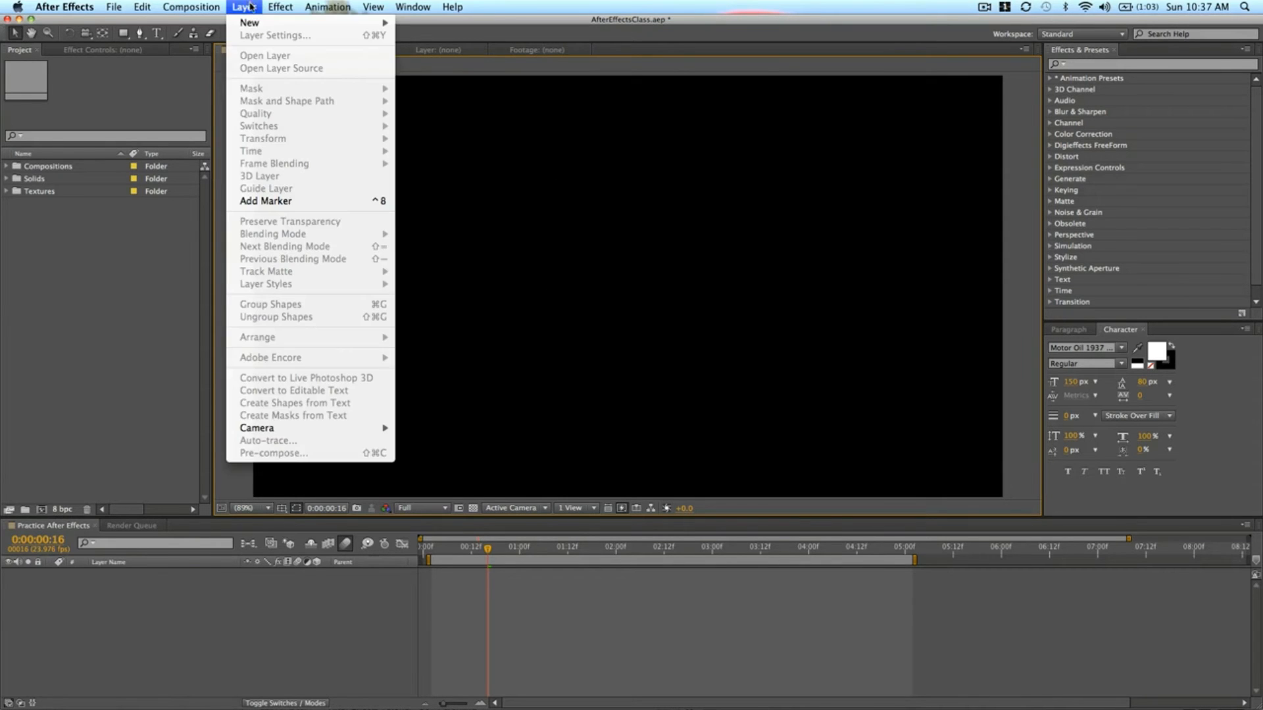
mouse_move(259, 23)
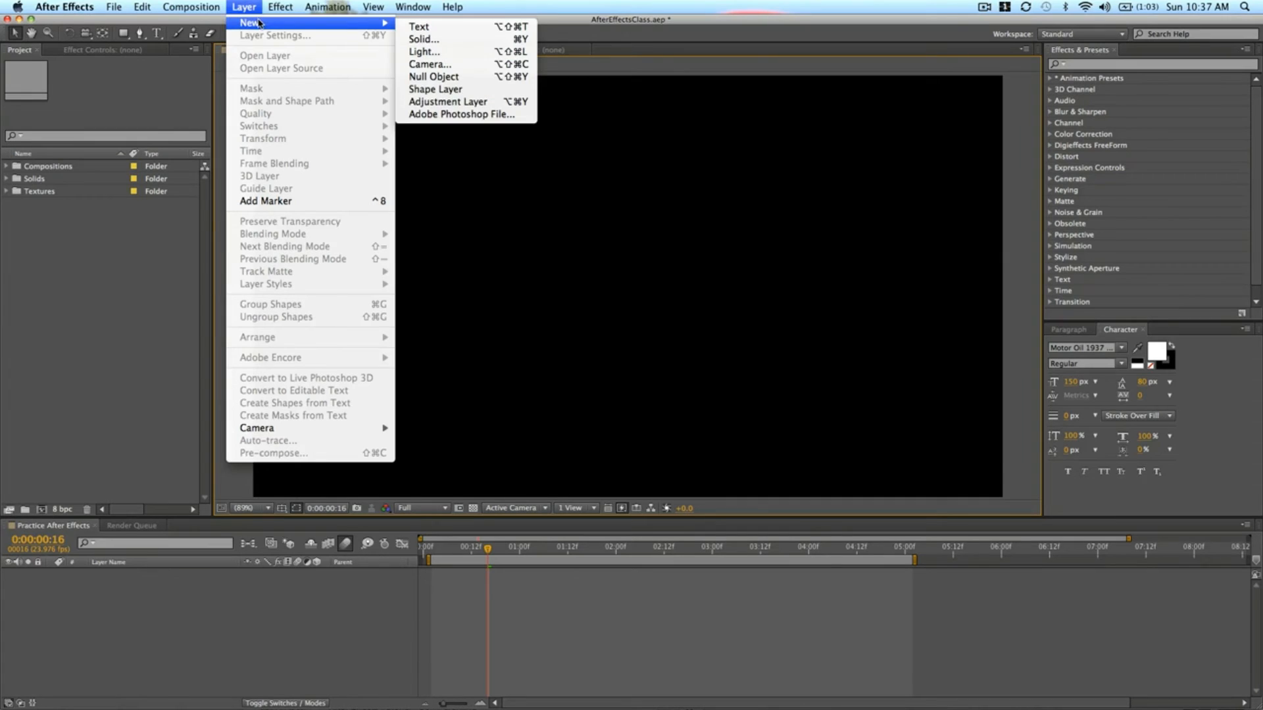
click(427, 44)
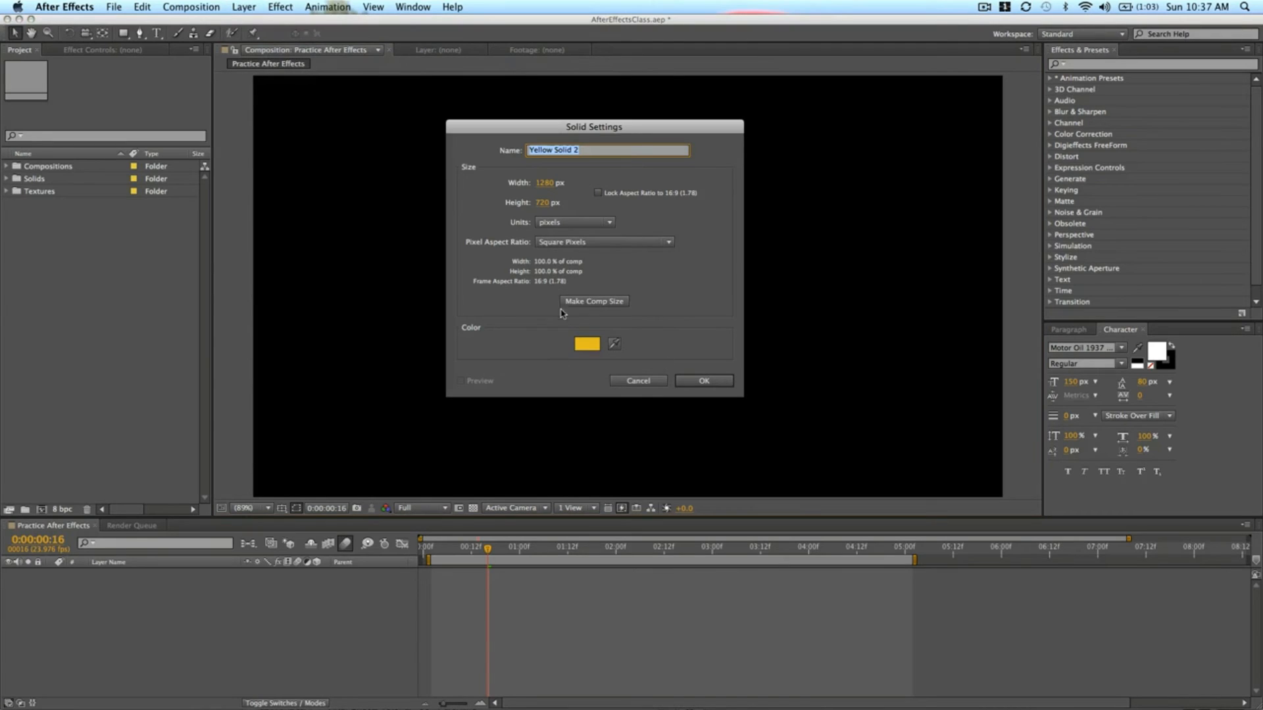
click(588, 346)
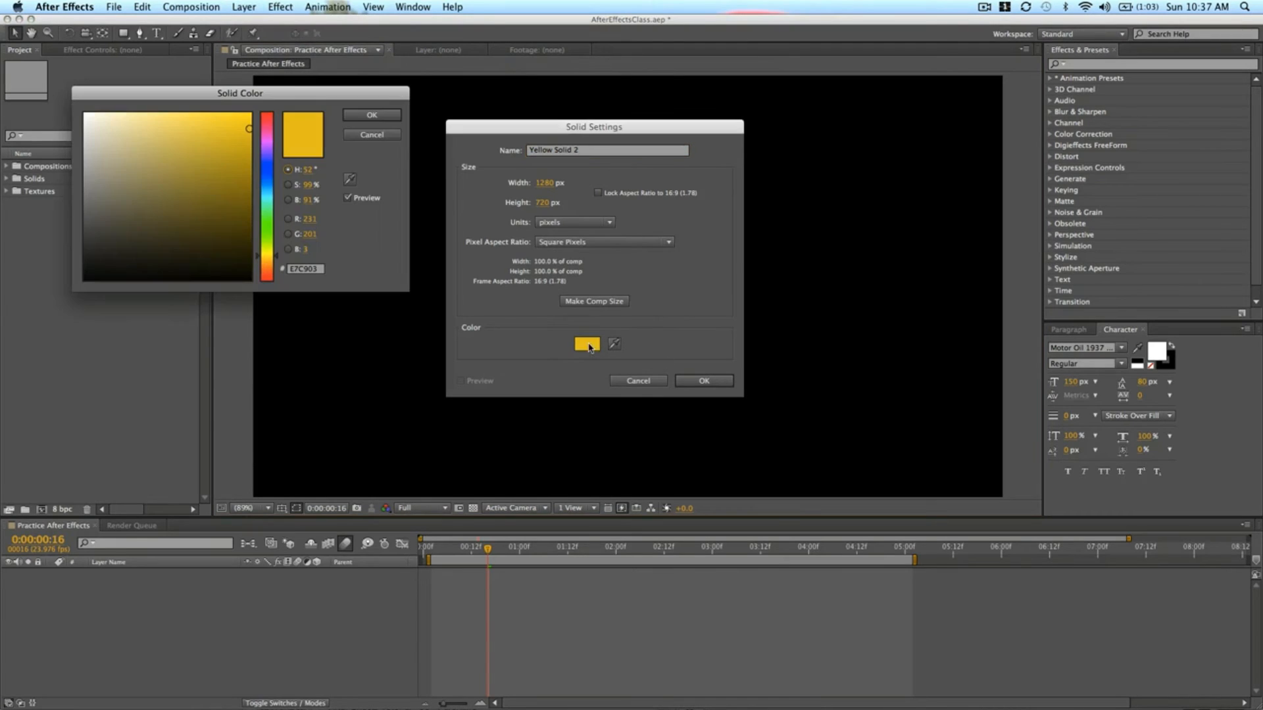
click(271, 174)
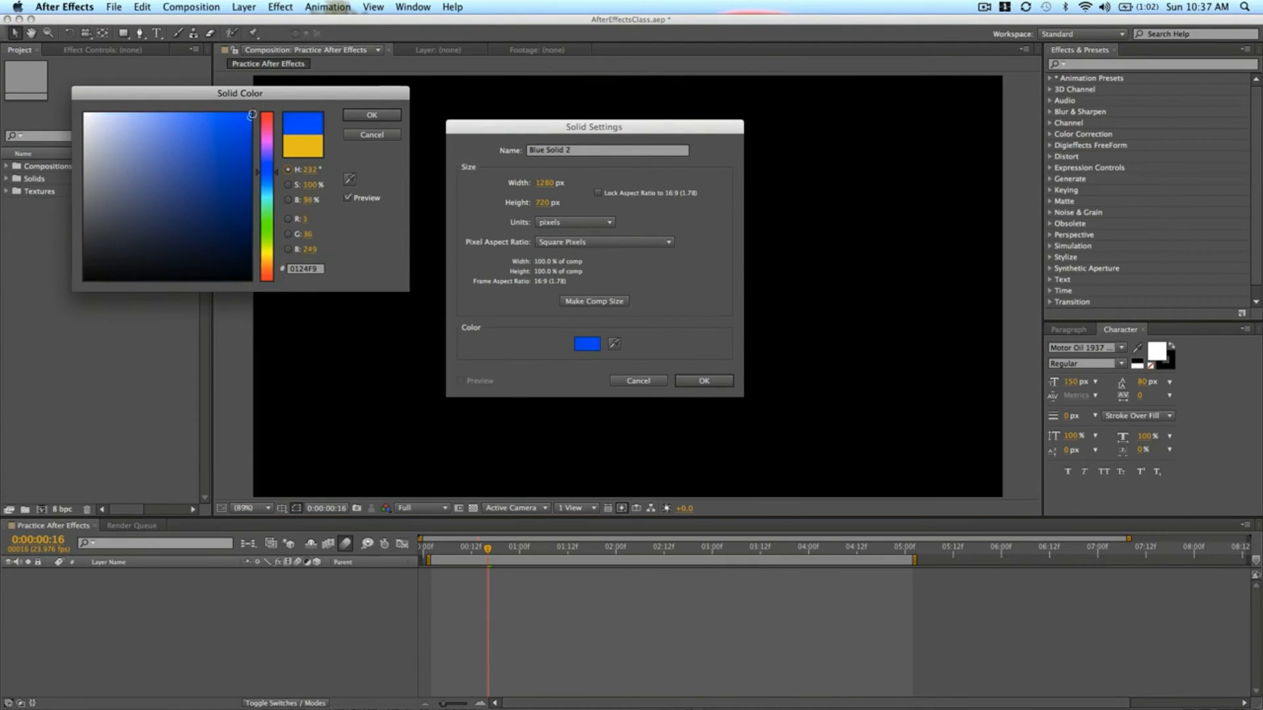
click(387, 116)
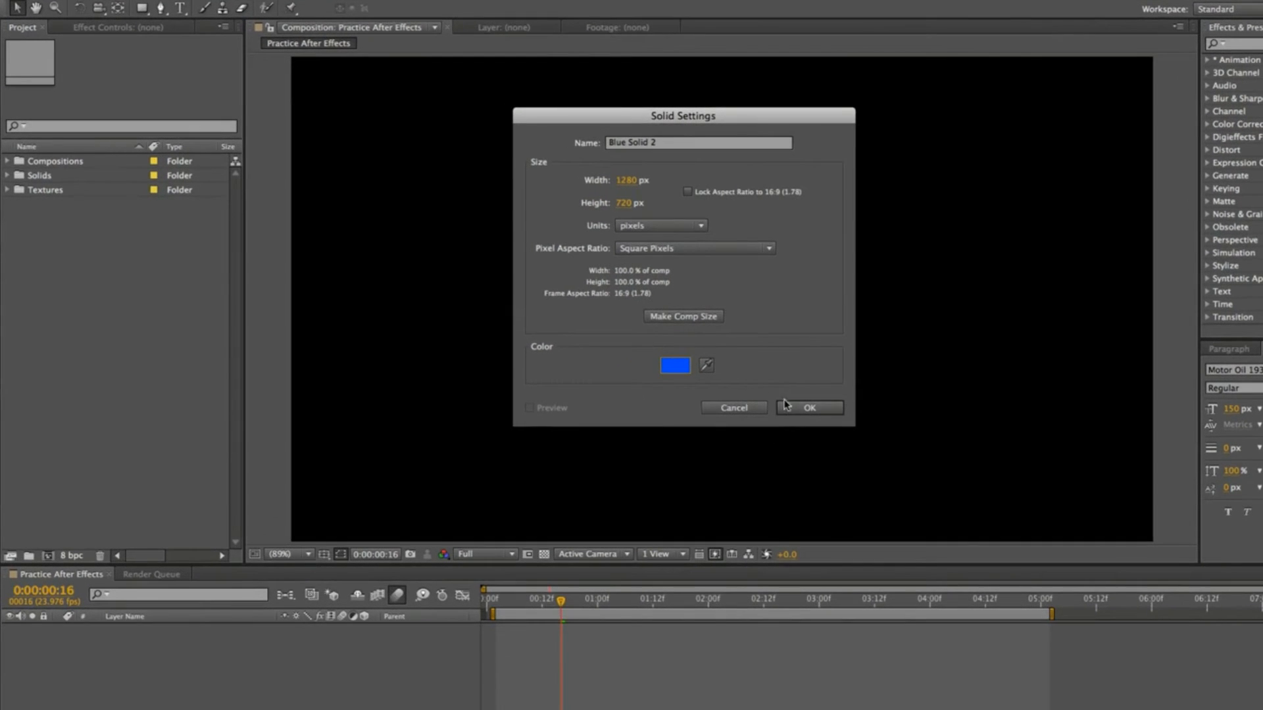
click(791, 408)
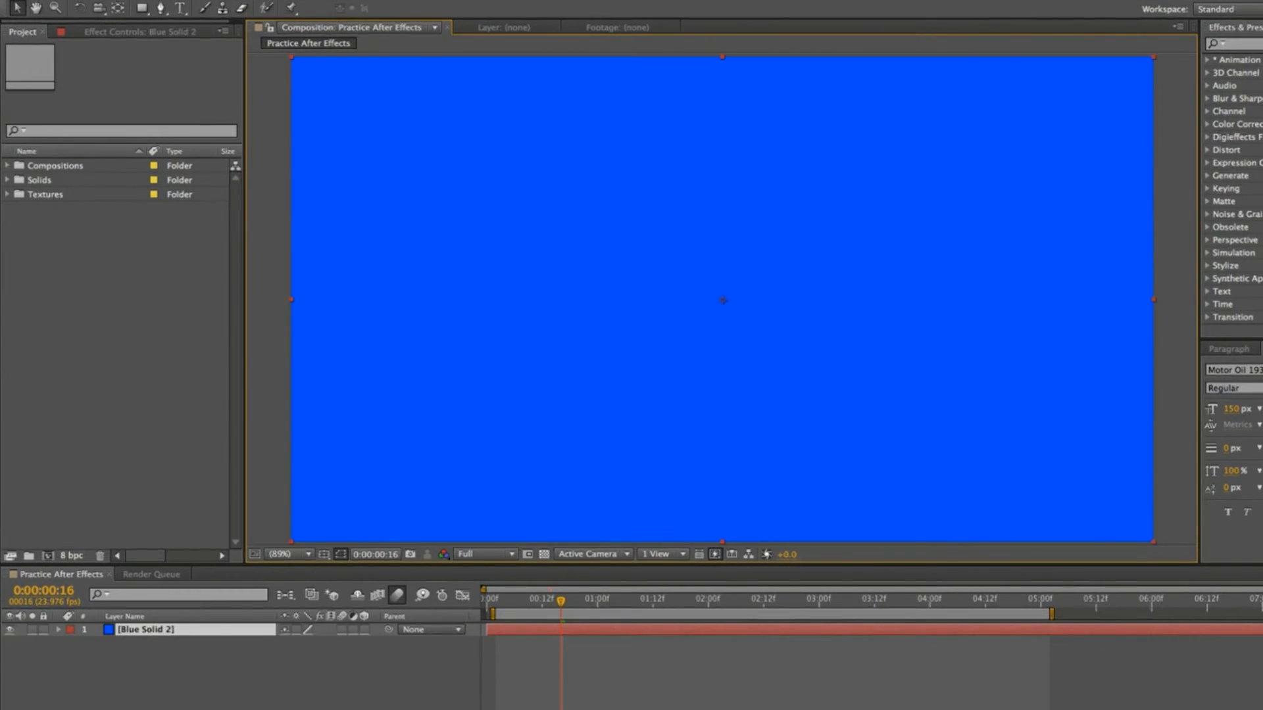
Draw a wide rectangular mask across the lower part of the blue solid and set the mask mode to Subtract.
click(142, 8)
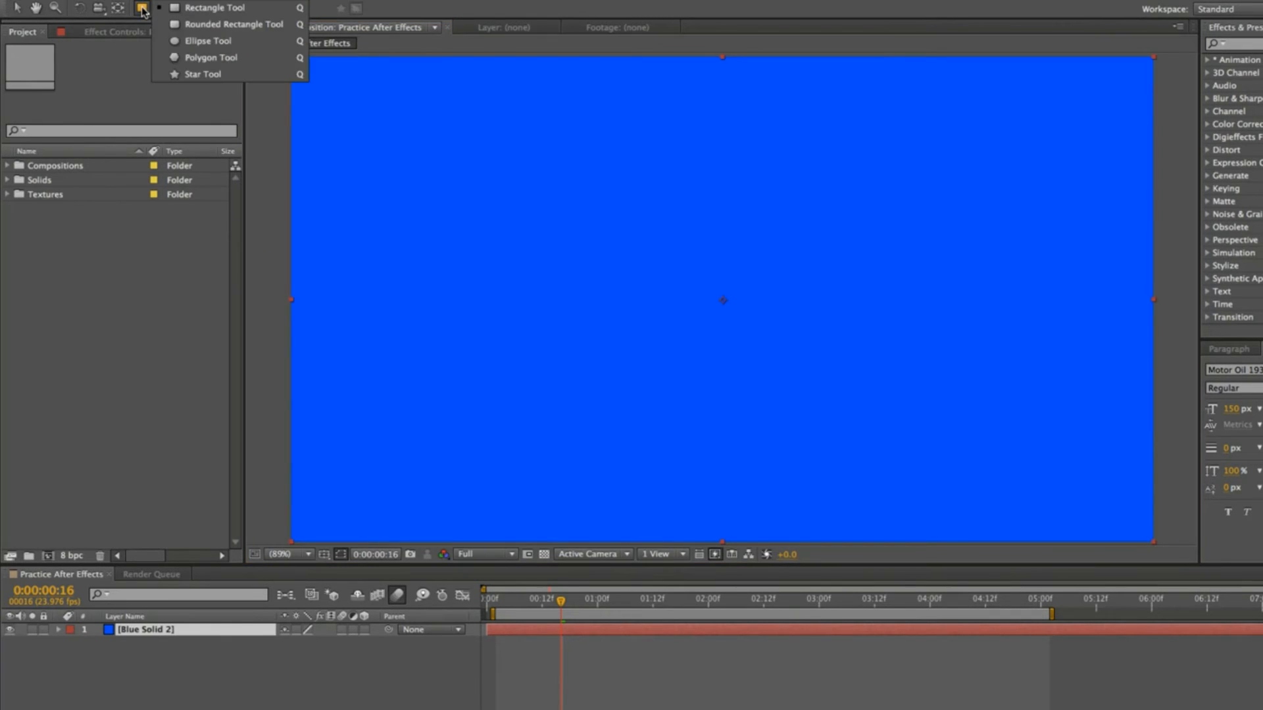
click(197, 8)
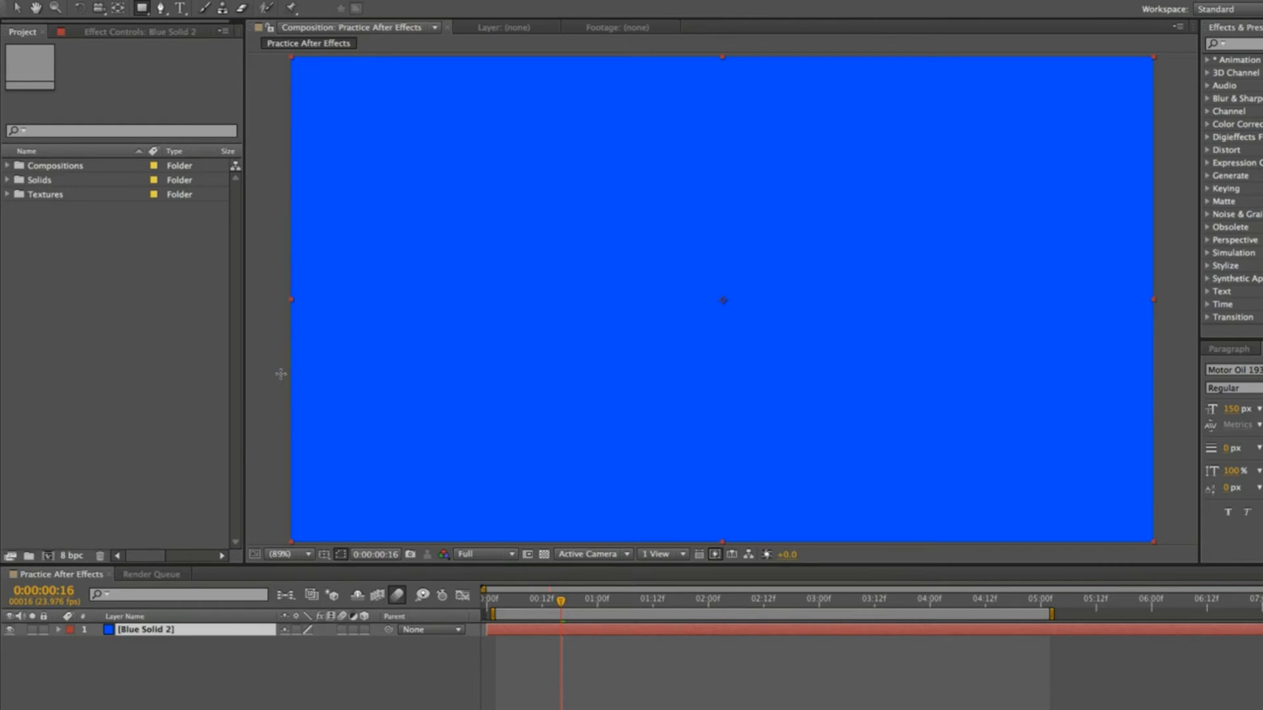
drag(278, 382, 1112, 476)
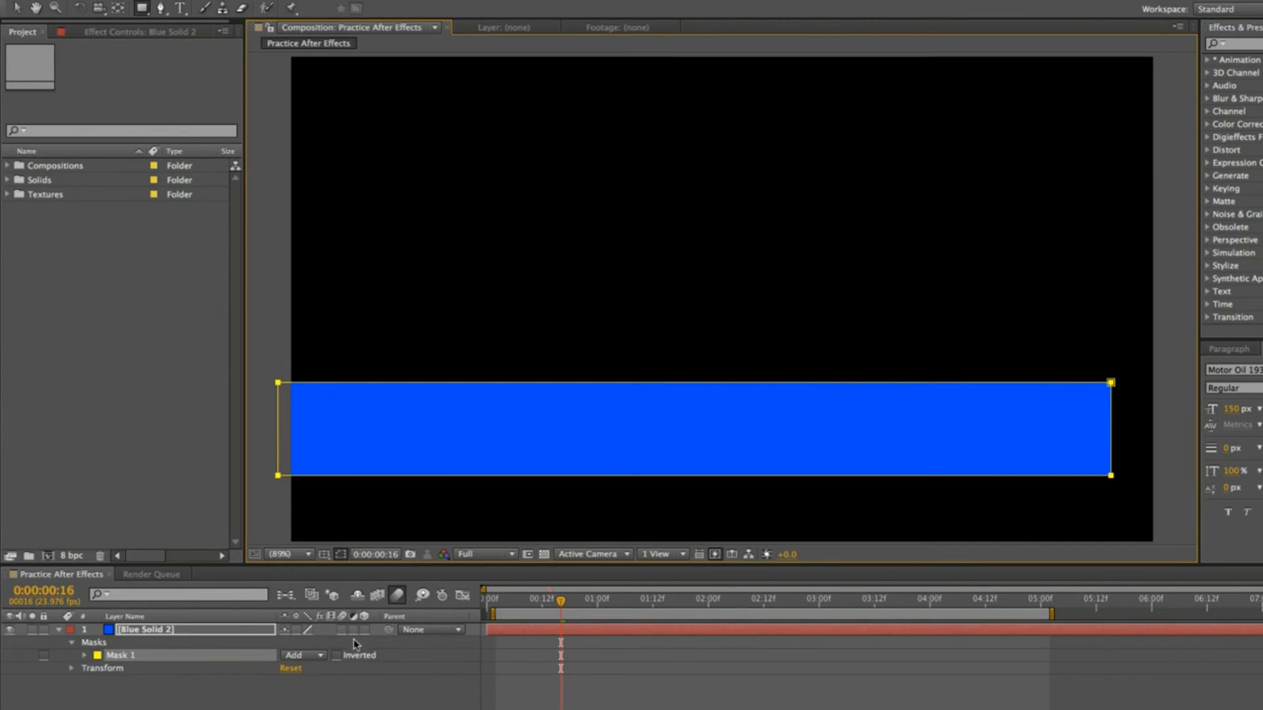
click(303, 654)
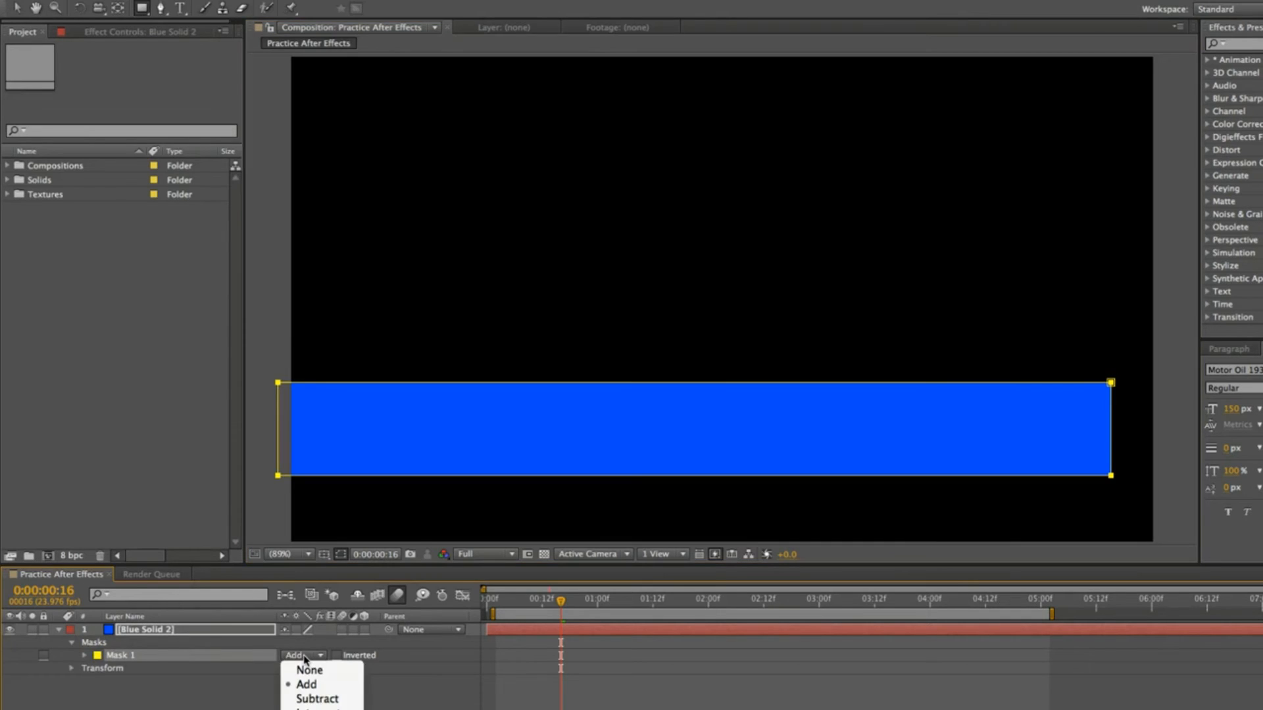
click(311, 698)
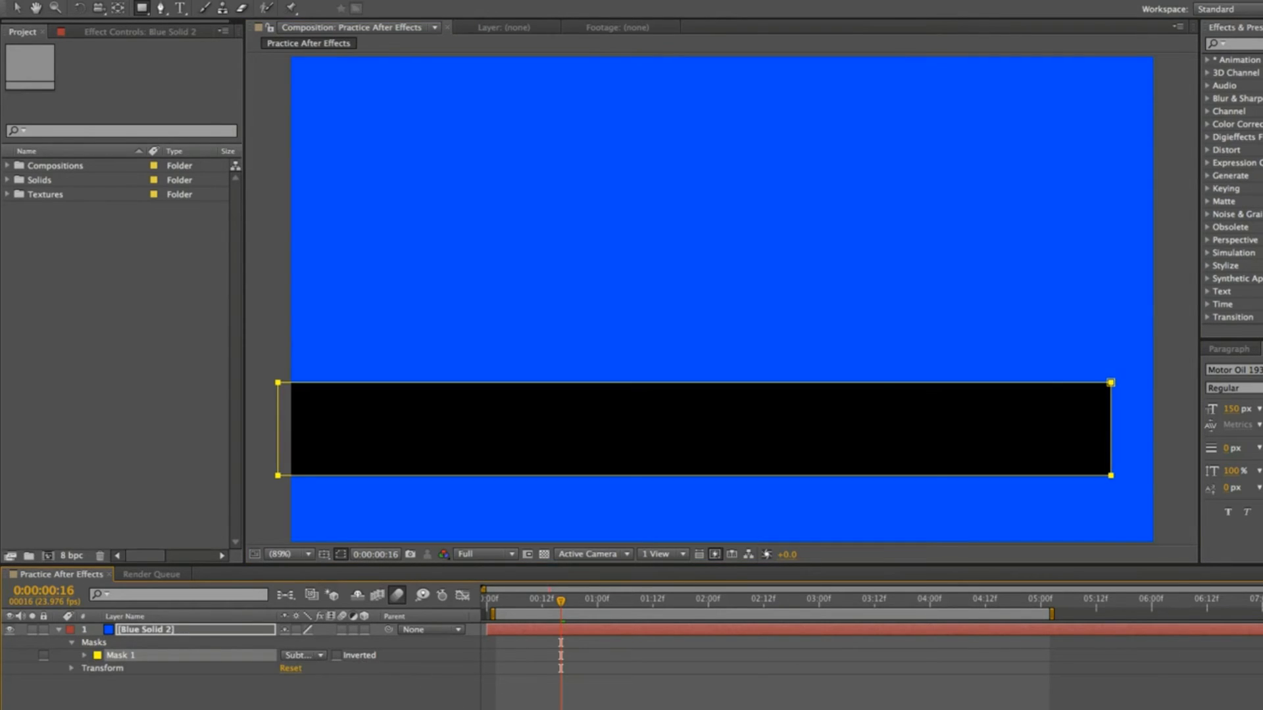
Set the rectangular mask's mode to Add and reveal all of its properties in the blue solid's layer.
click(311, 684)
click(291, 656)
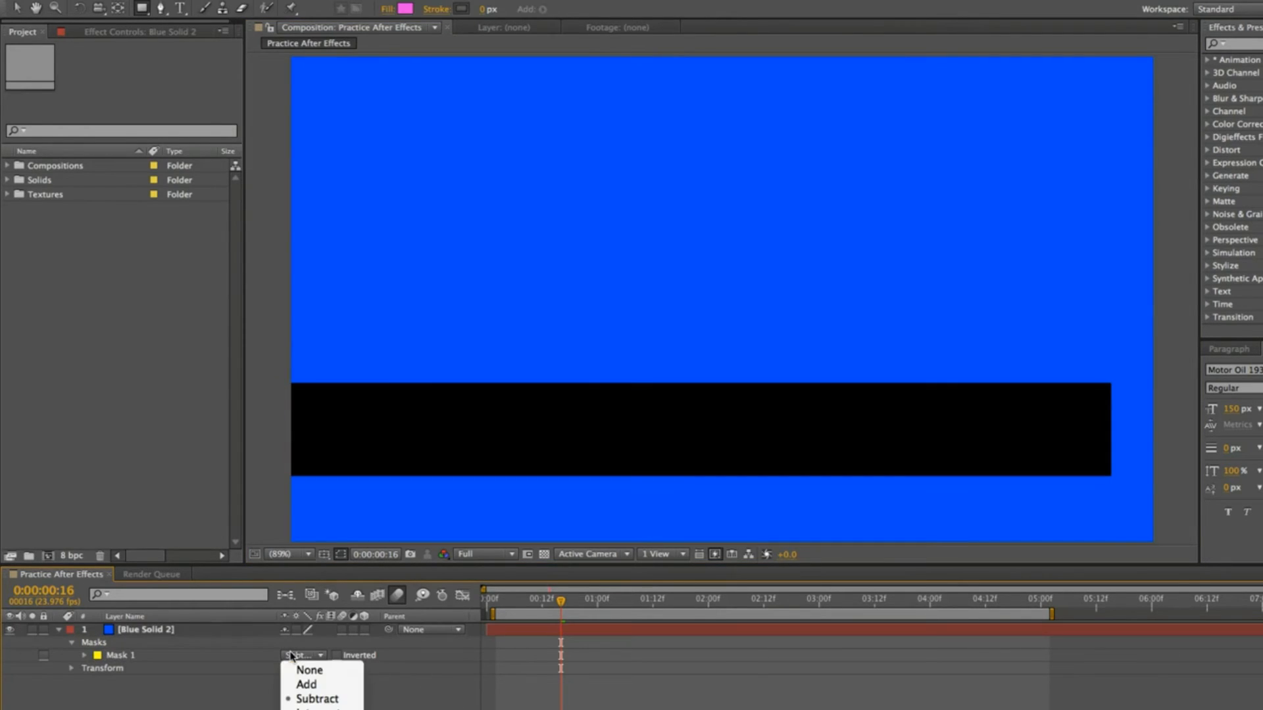
click(308, 684)
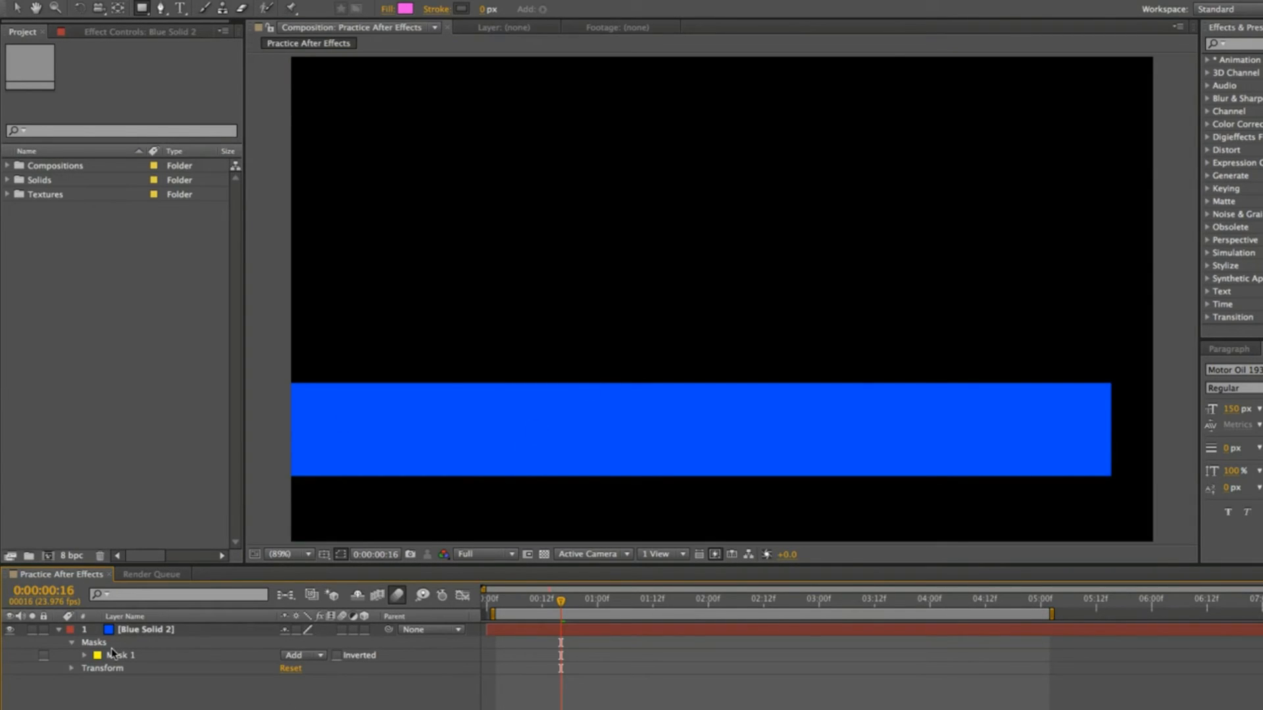
key(m)
key(m)
key(m)
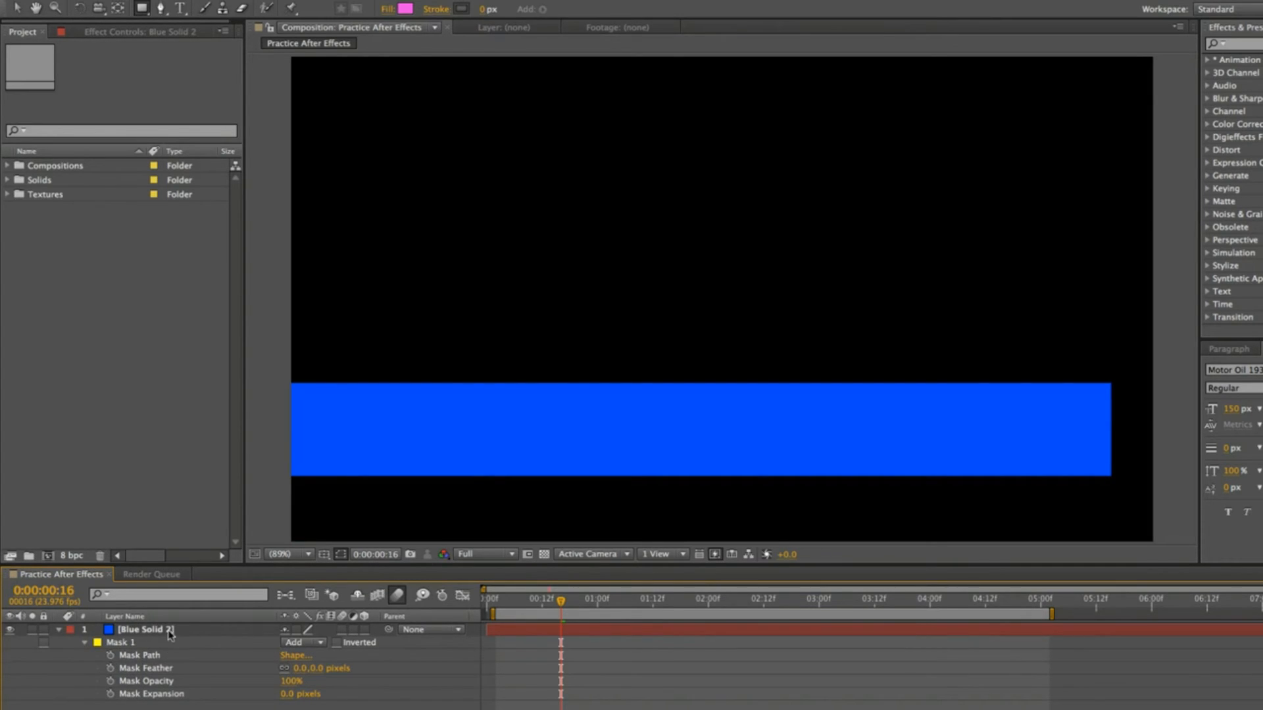
click(116, 641)
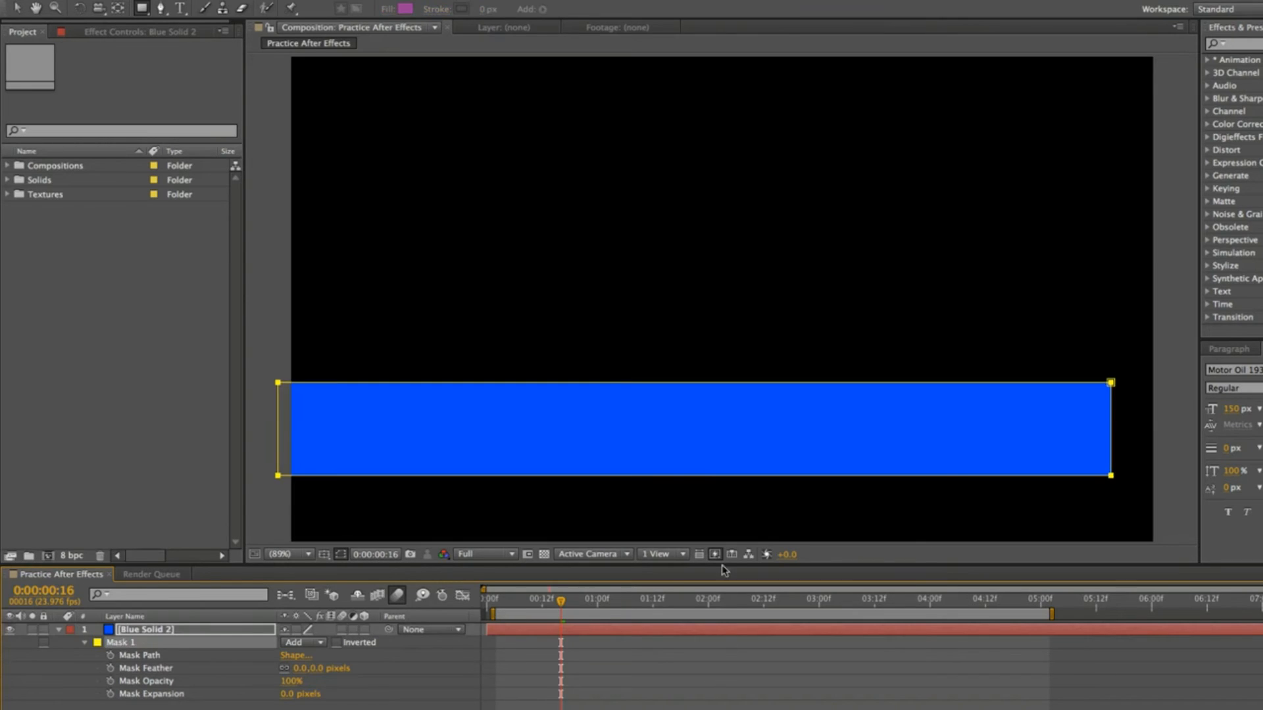
Keyframe the Mask Path at 0:00:01:00, and at 0:00:00:06 collapse the rectangle into a thin strip just outside the frame's left edge.
drag(561, 604, 599, 604)
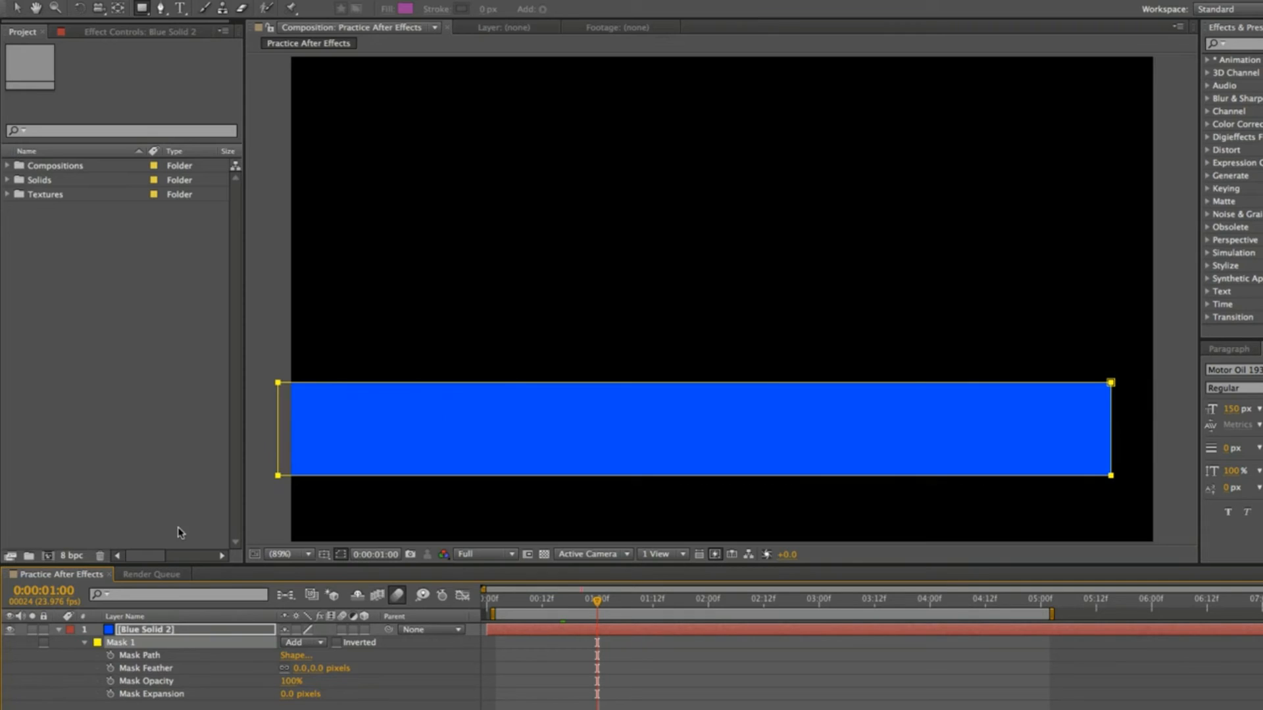
click(110, 656)
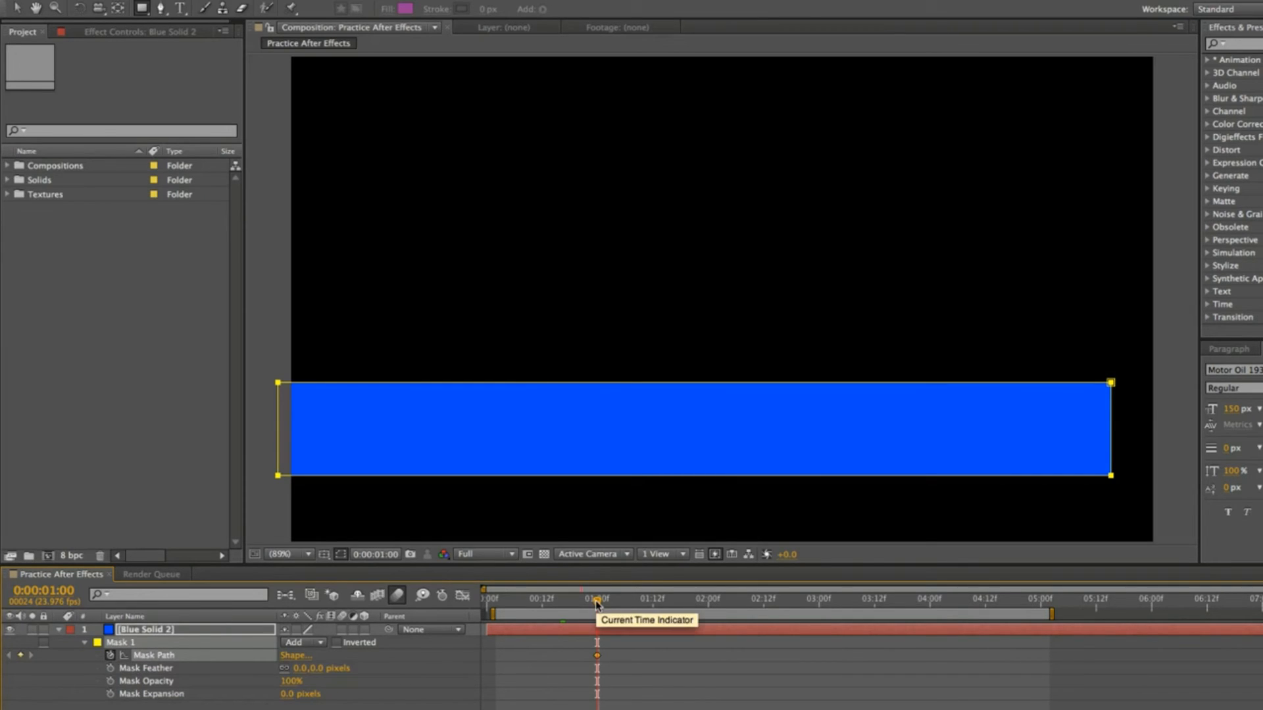
drag(595, 603, 515, 604)
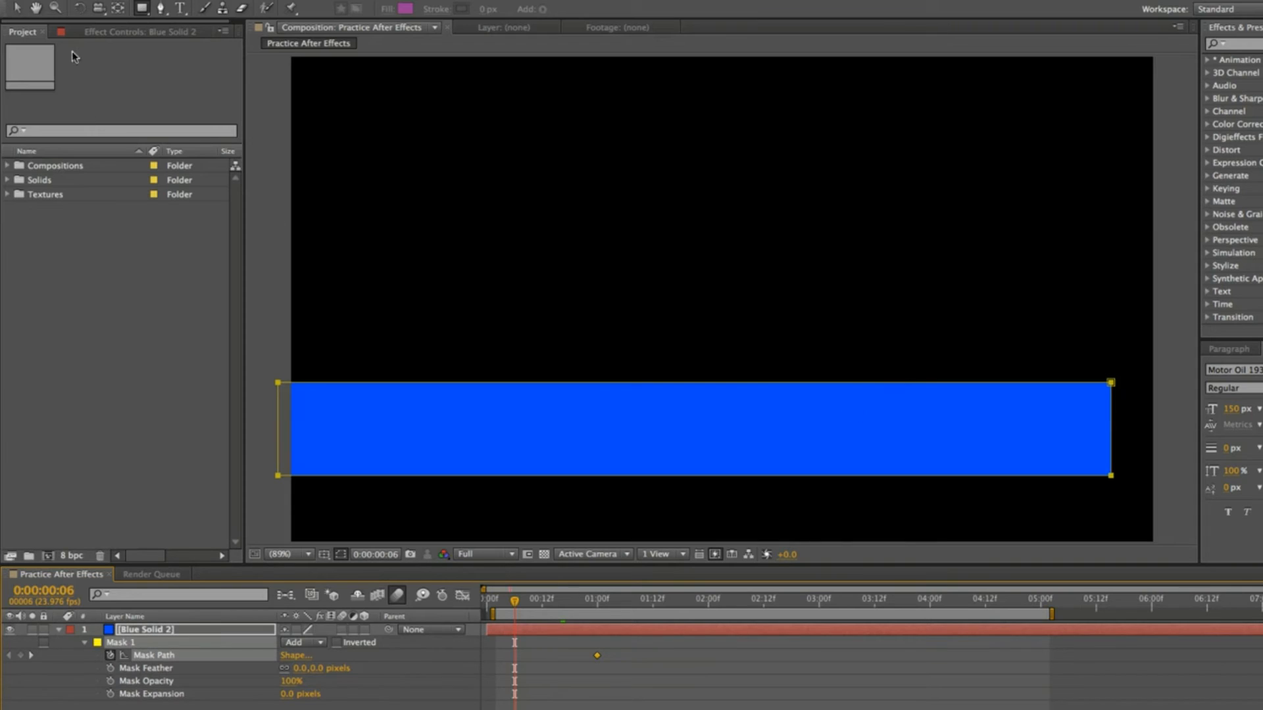
click(18, 9)
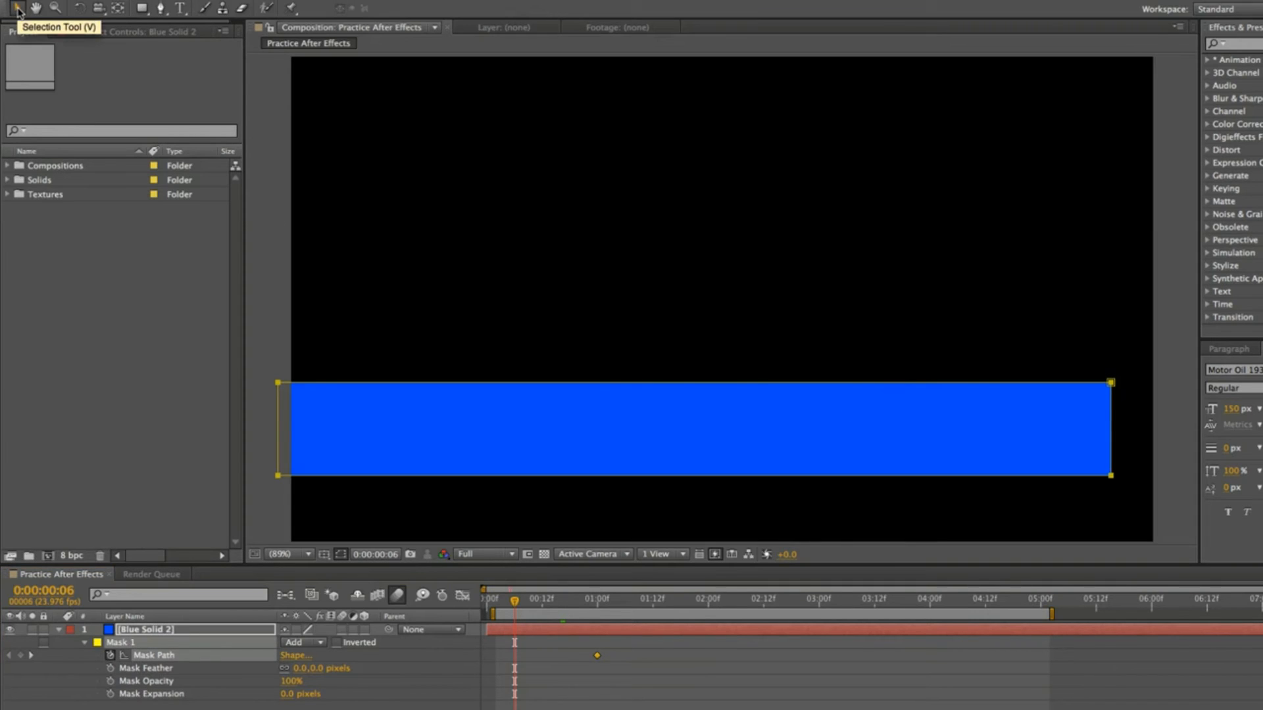
click(1112, 413)
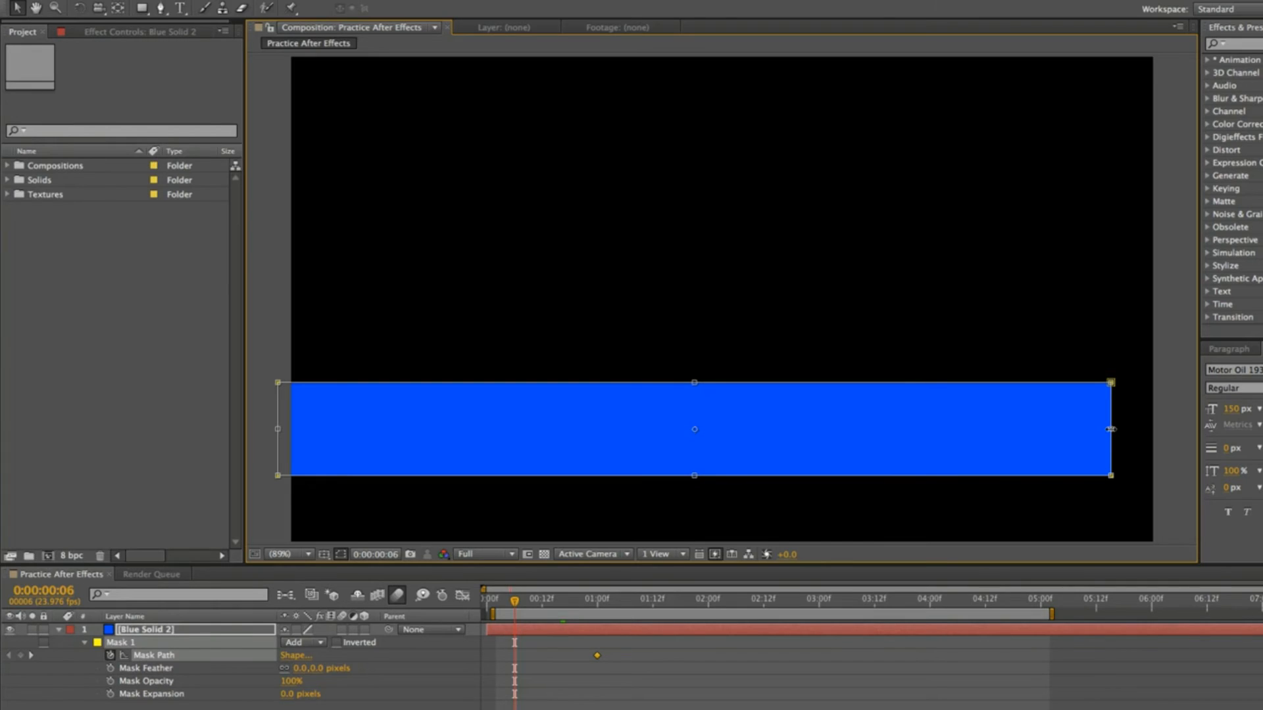
drag(1109, 429, 288, 433)
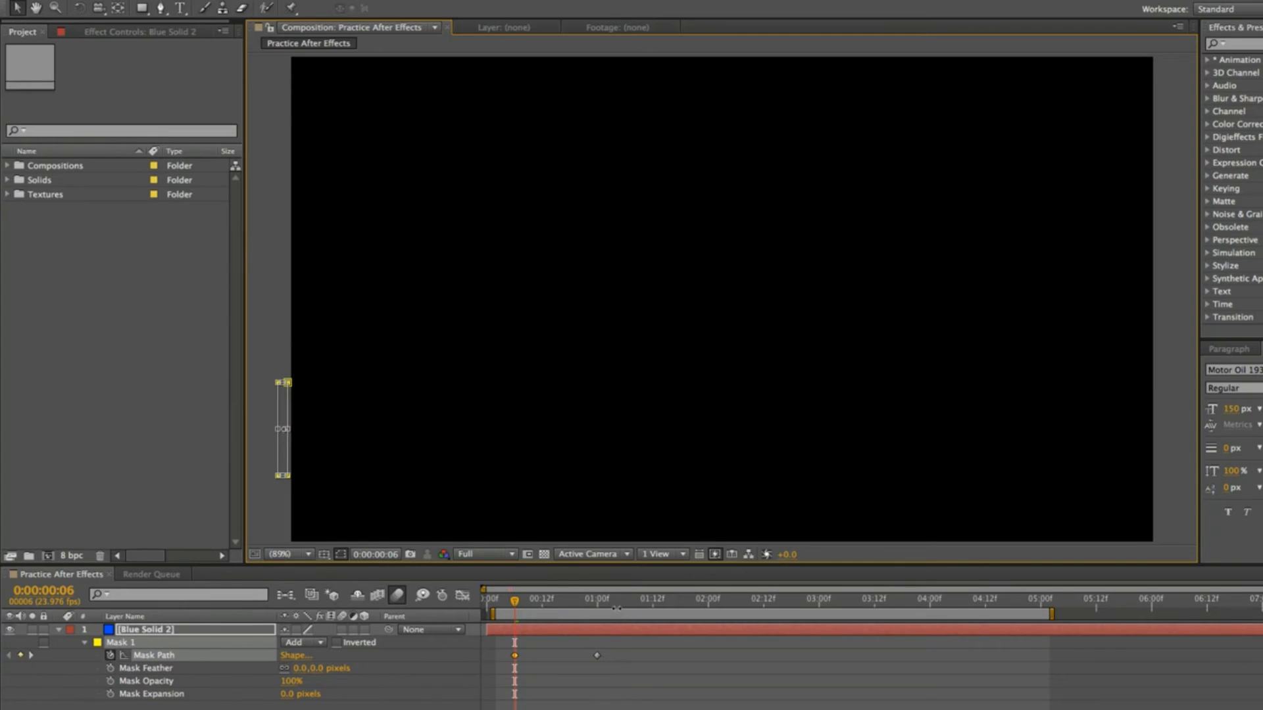
Scrub to 0:00:00:20 and preview the blue bar's Mask Path animation.
drag(517, 603, 581, 609)
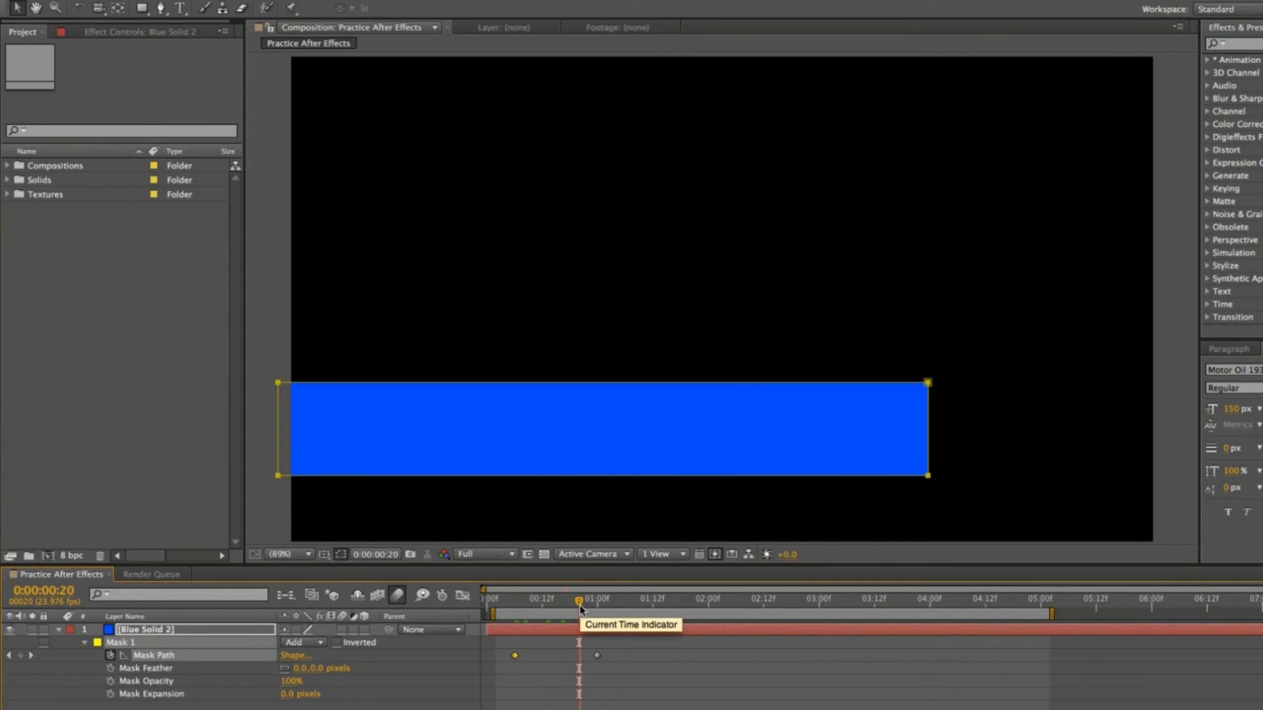
key(KP_0)
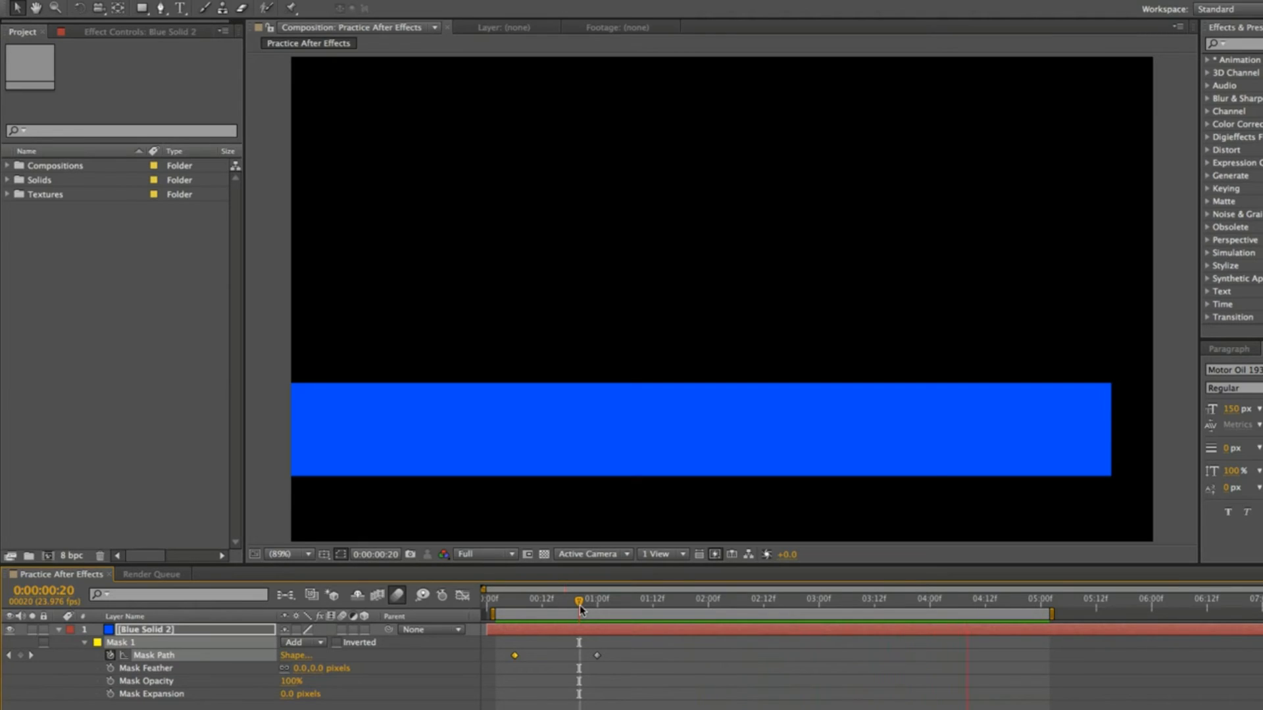
click(583, 610)
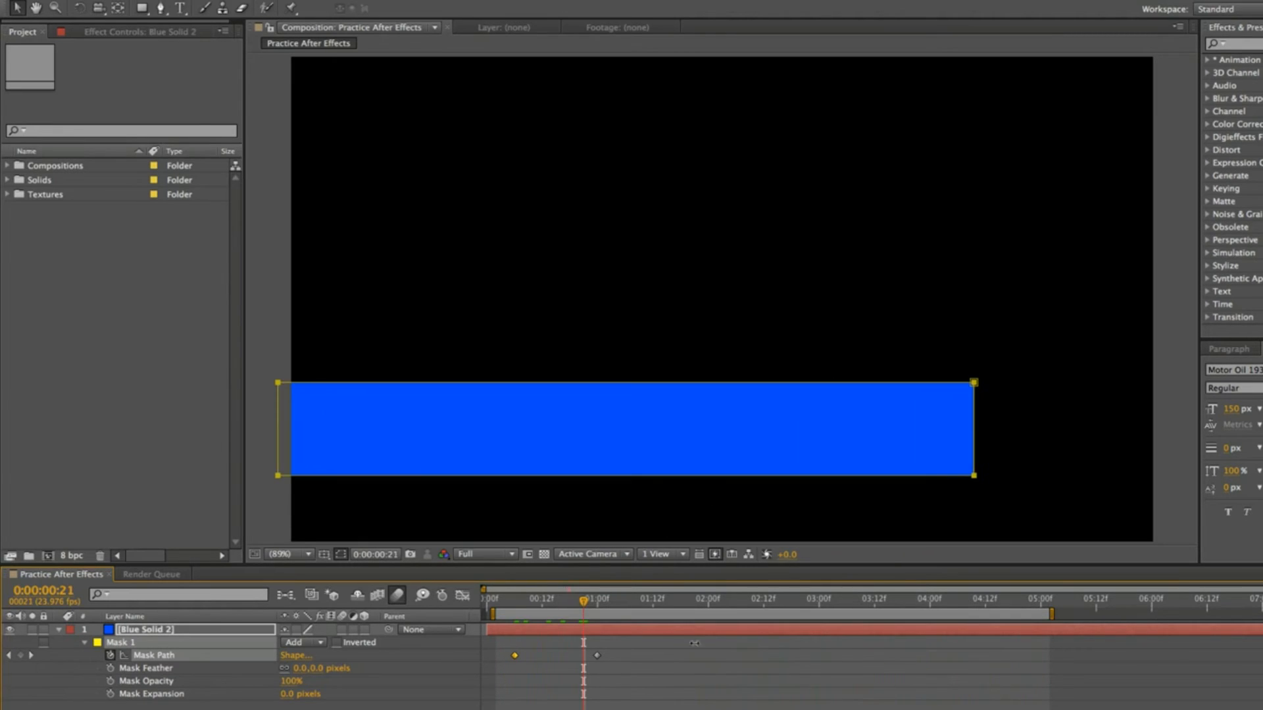
Enable motion blur on the blue solid and preview the bar's animation with it.
click(343, 630)
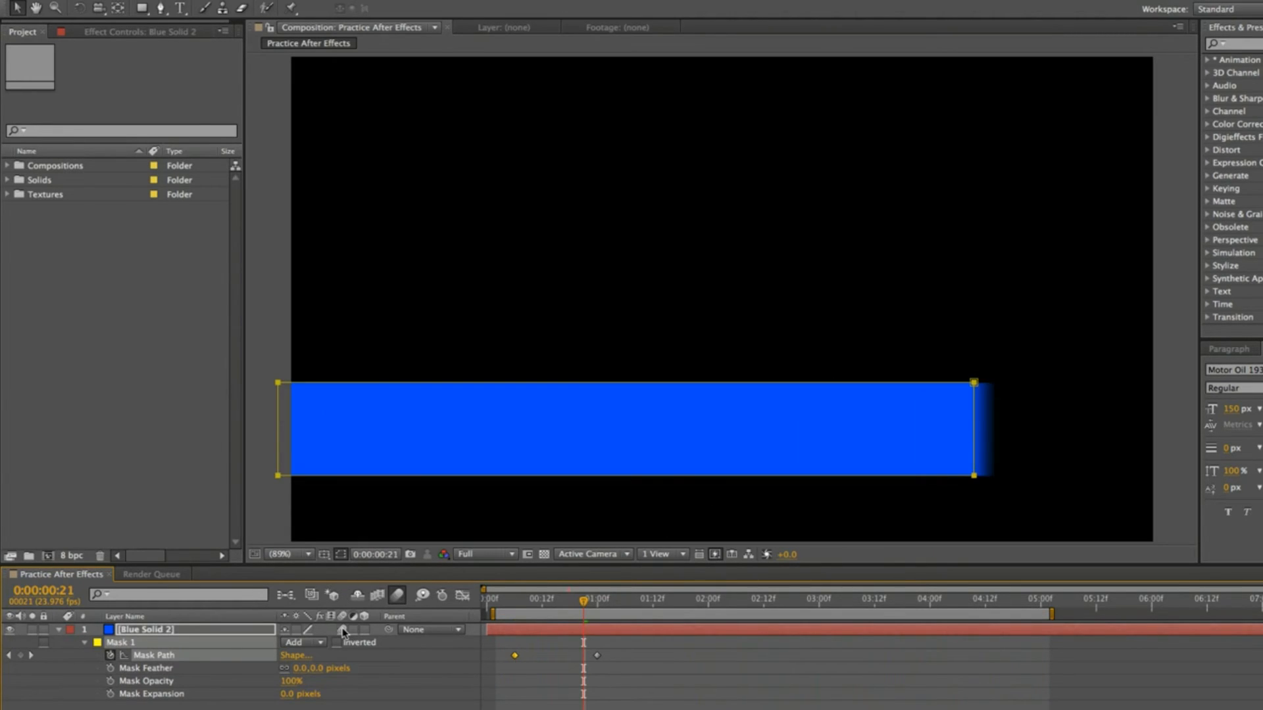
key(KP_0)
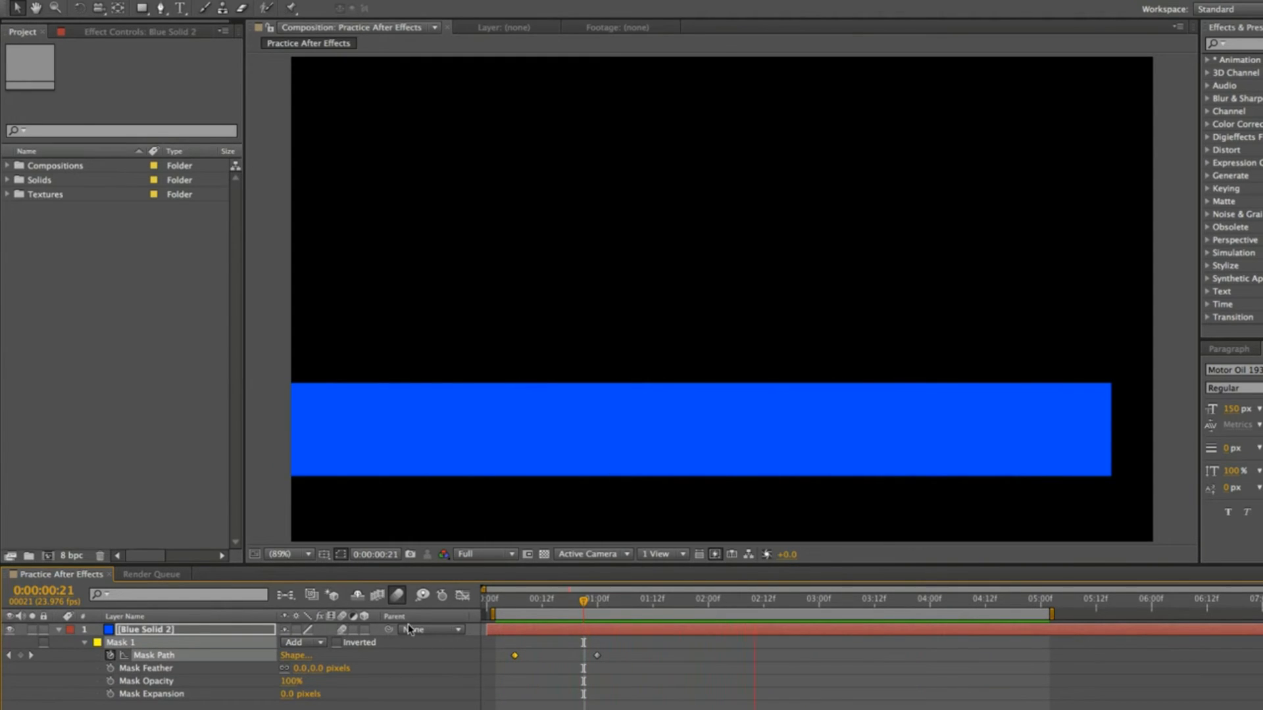
key(space)
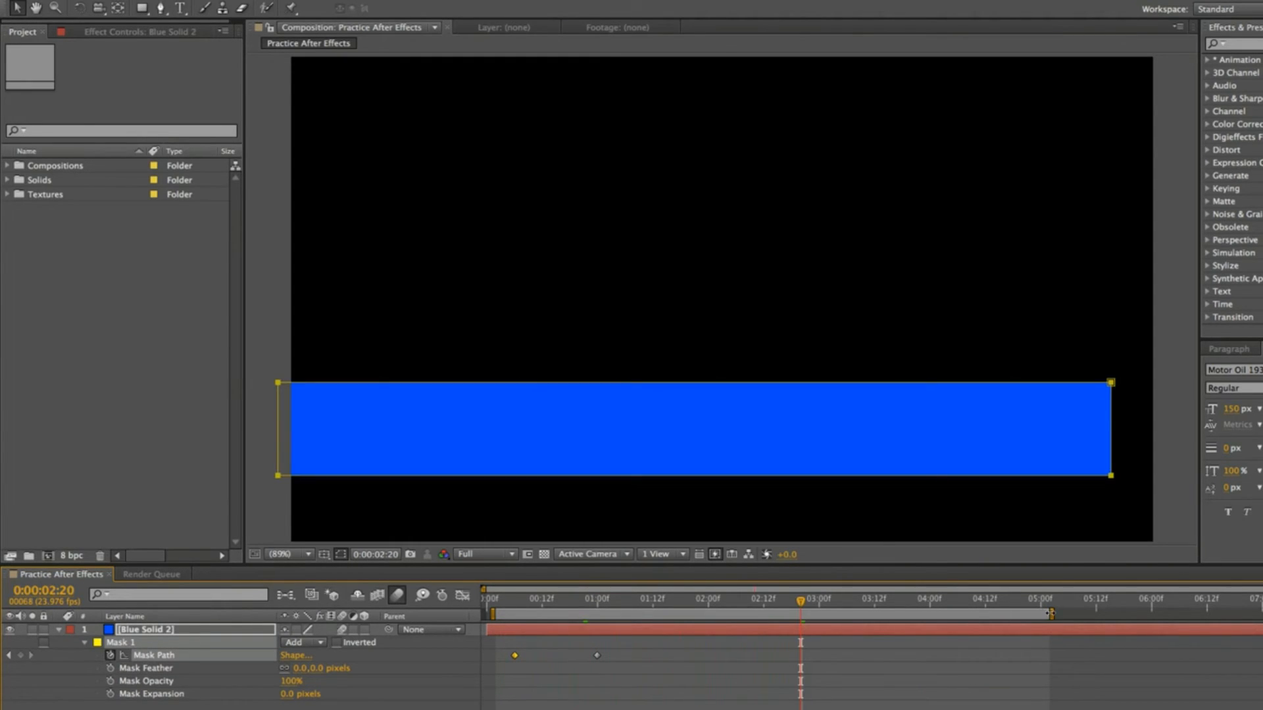
Shorten the work area to end just before 0:00:02:20, move the first Mask Path keyframe to 0:00:00:12, and preview the faster animation.
drag(1050, 614, 794, 614)
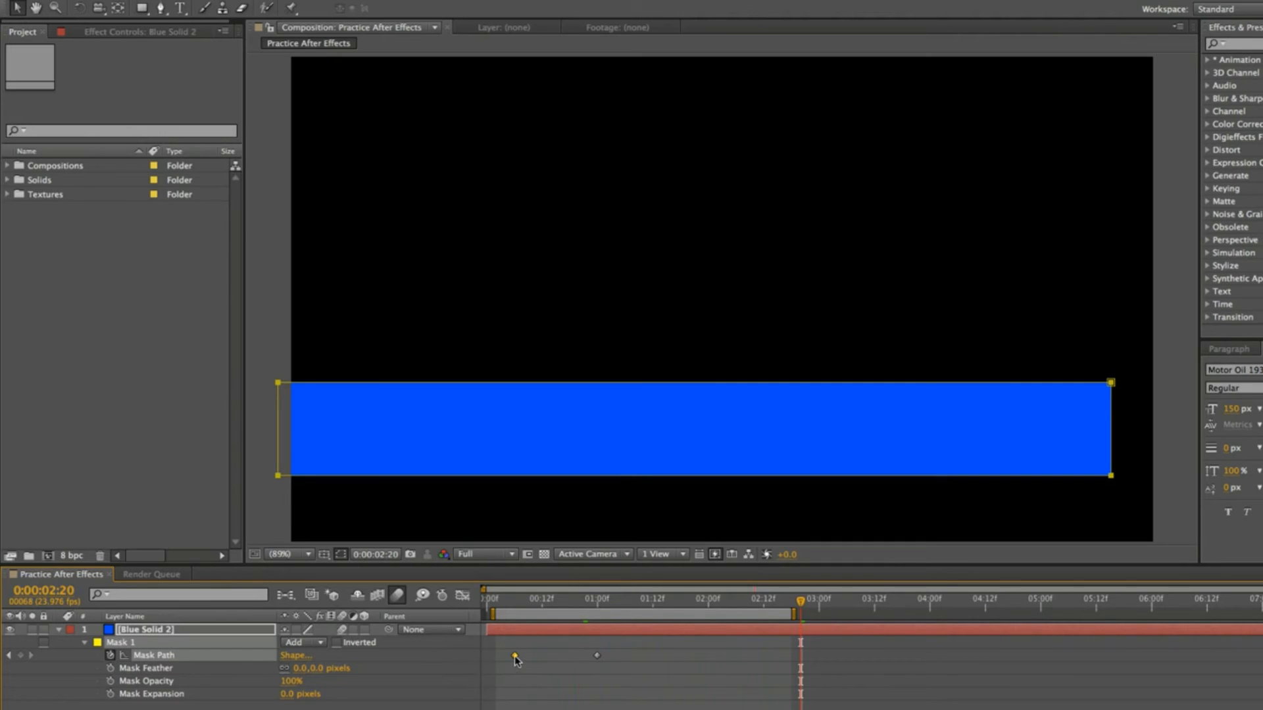
drag(514, 656, 542, 661)
key(space)
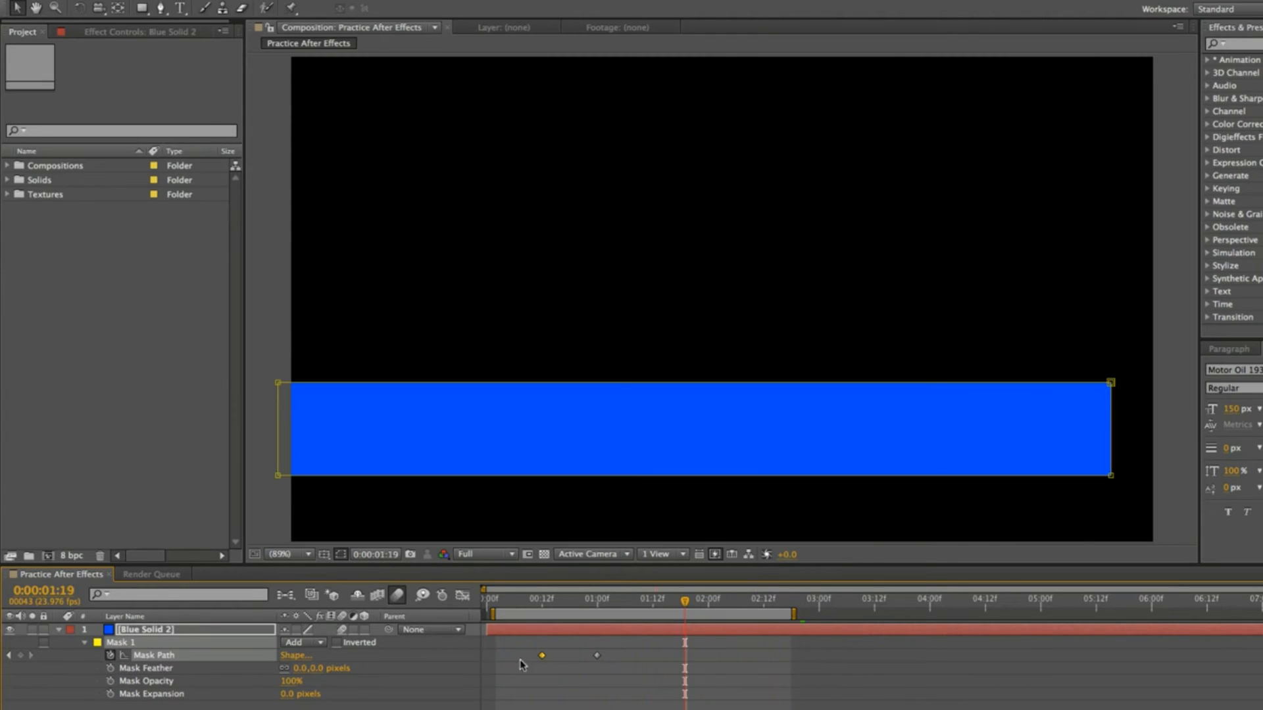
key(space)
Delete the blue solid layer and create a new 1280 × 720 px solid in a magenta-pink colour.
click(266, 331)
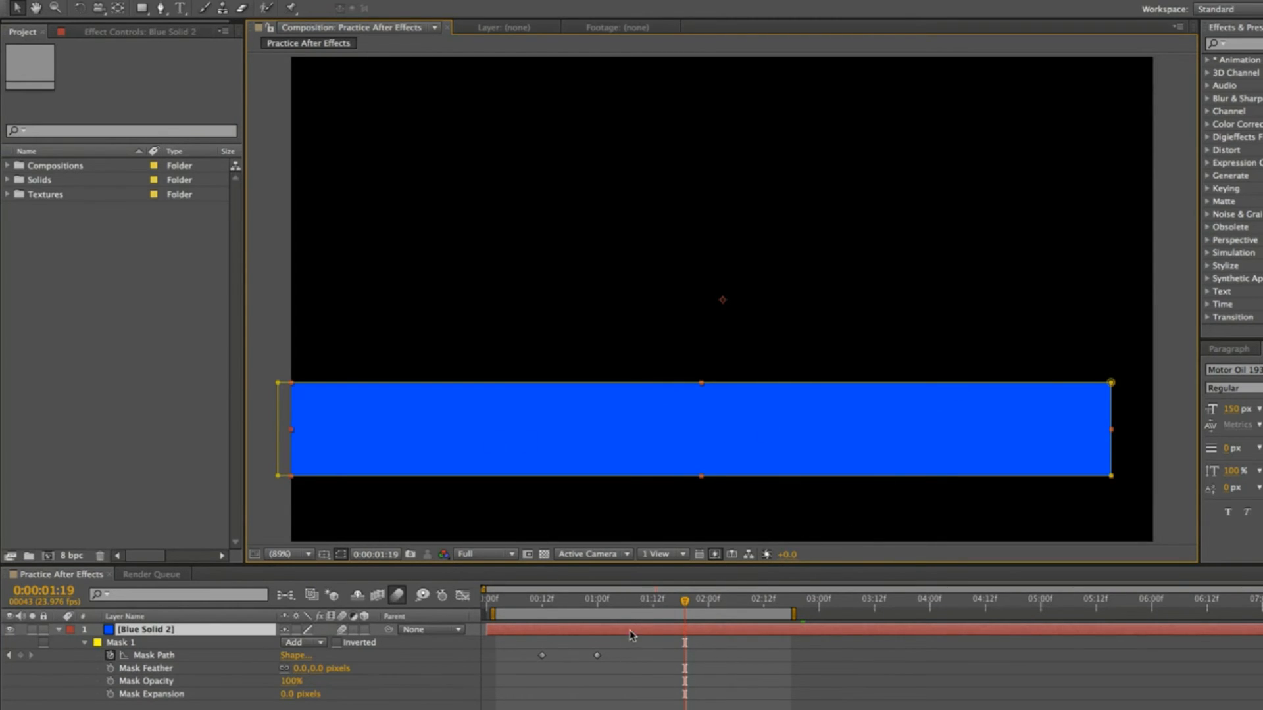
key(Delete)
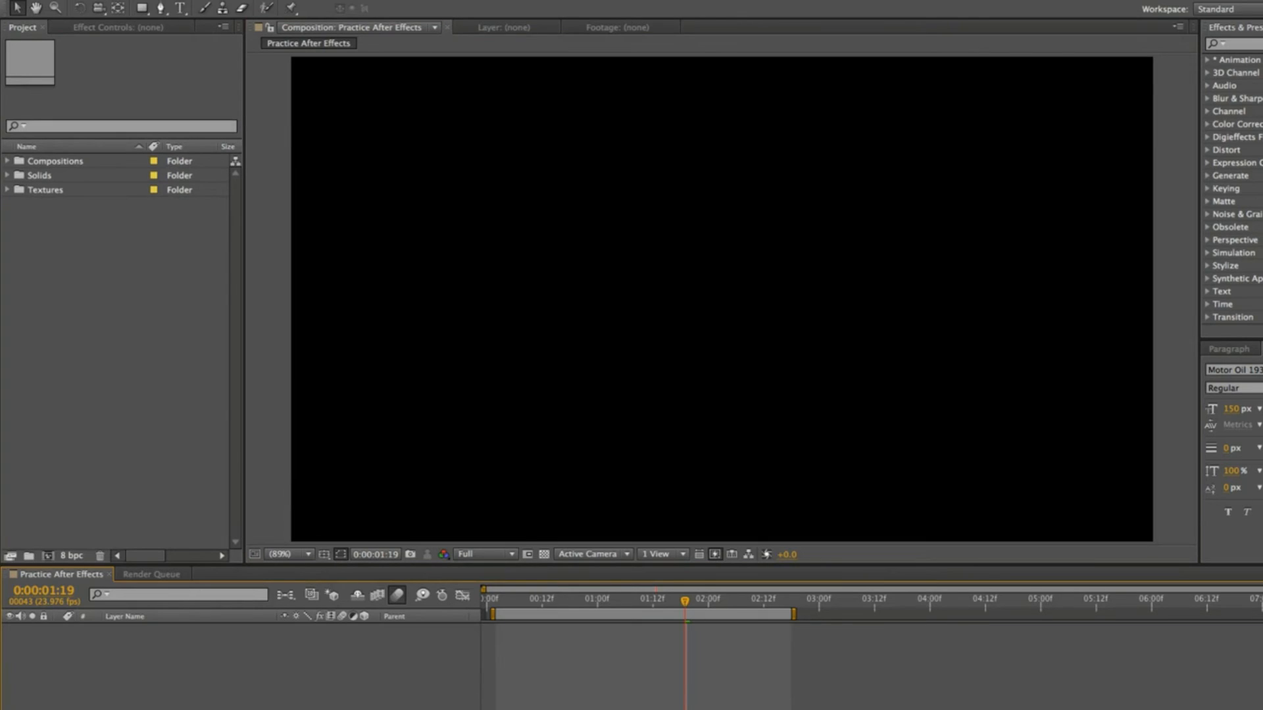
key(ctrl+y)
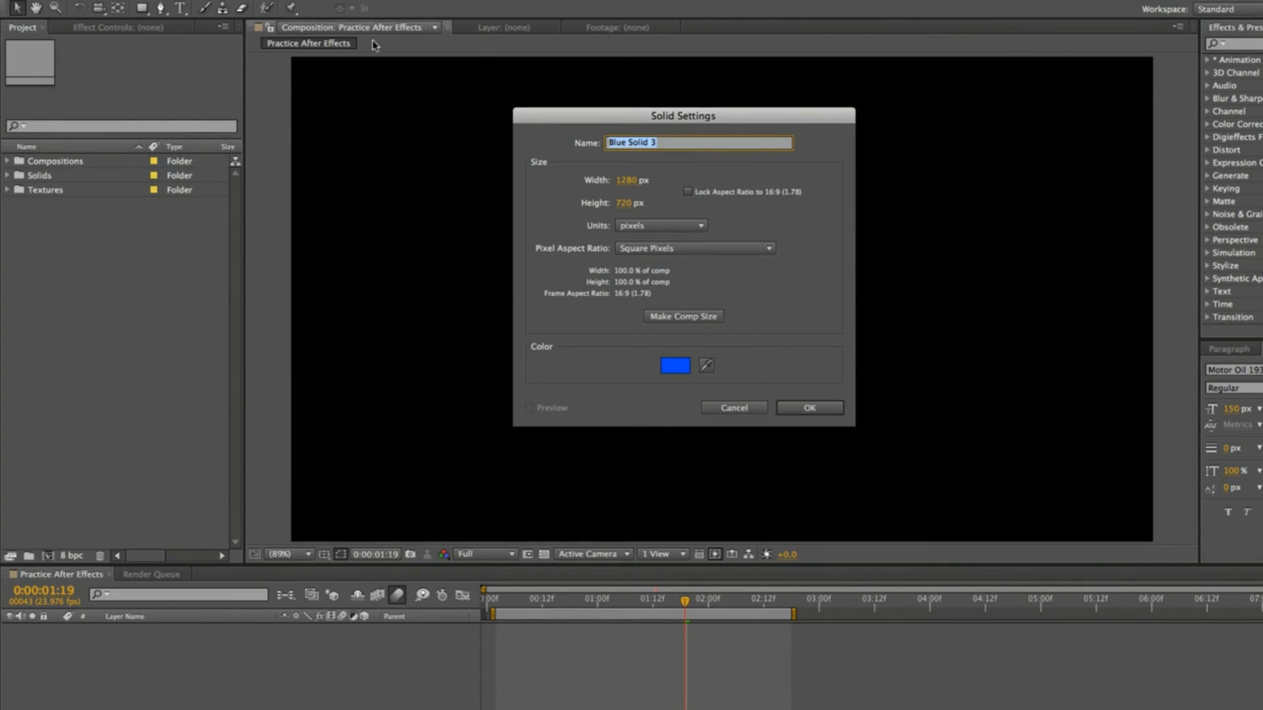
click(678, 367)
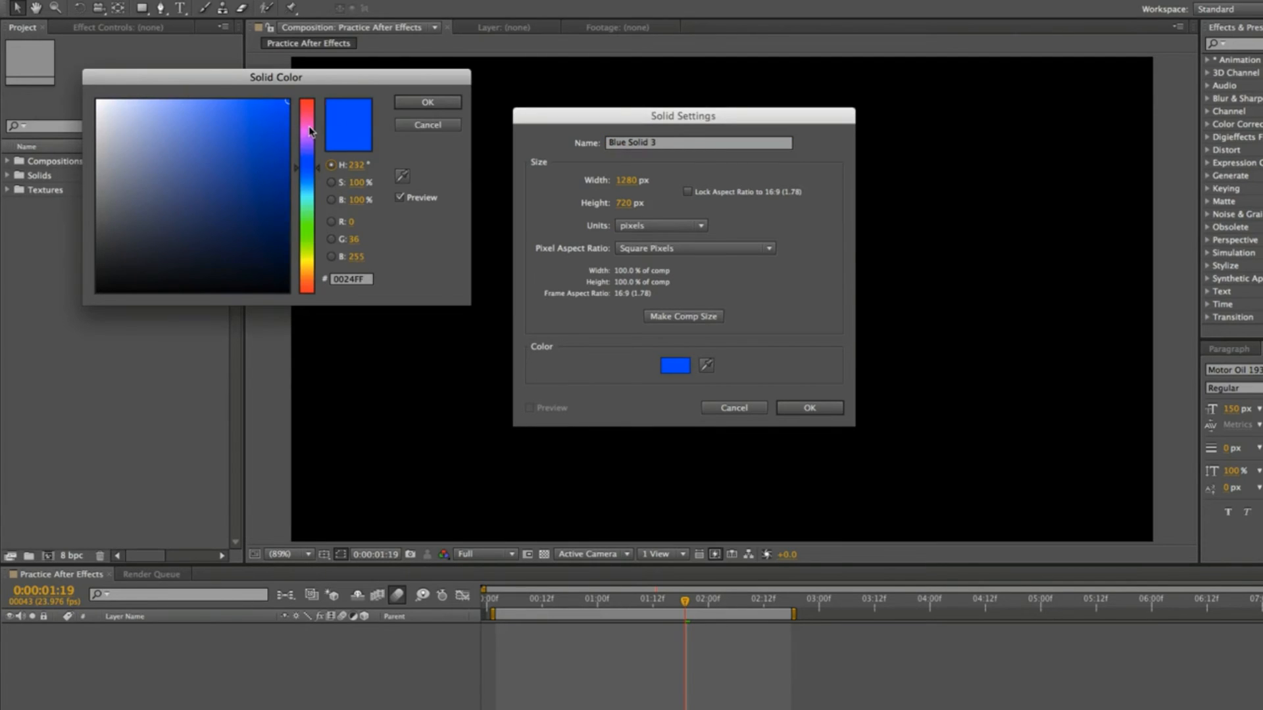
mouse_move(307, 124)
mouse_down()
mouse_move(308, 111)
mouse_move(290, 125)
mouse_move(302, 139)
mouse_up()
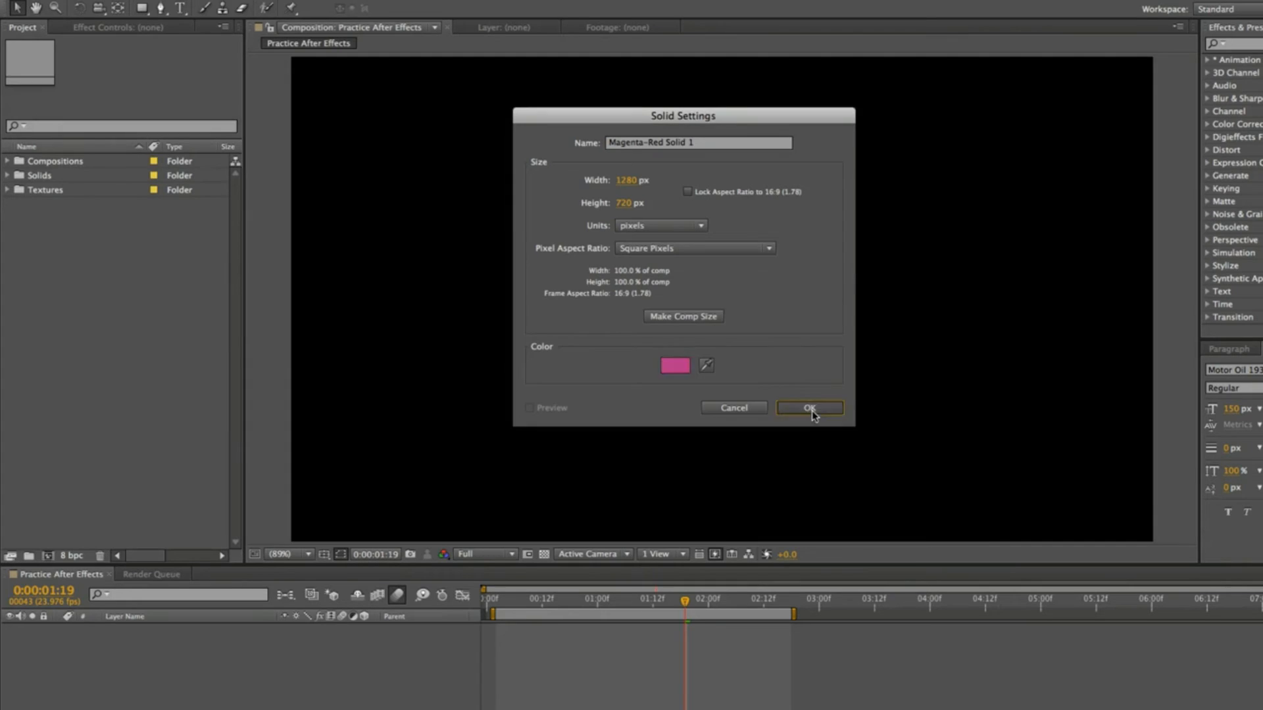
click(809, 408)
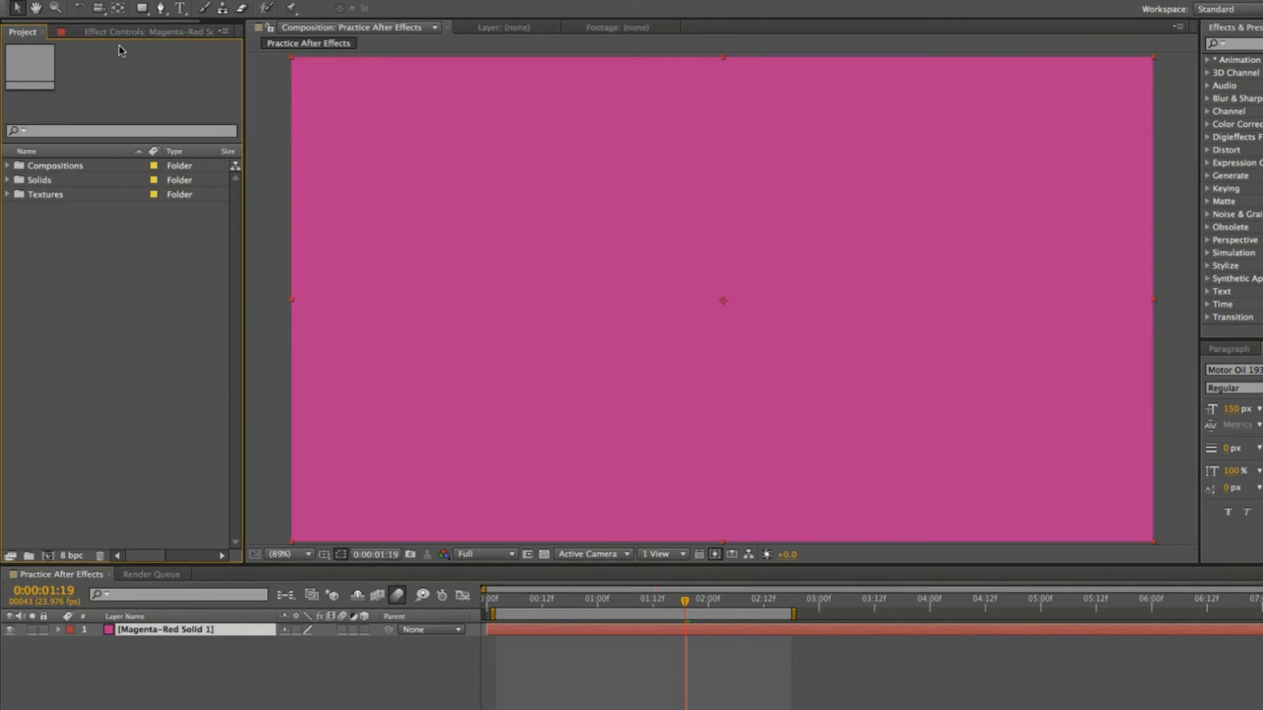
Draw a circular mask with the Ellipse tool, centred on the pink solid and a little over half the frame's height, and deselect the layer.
drag(142, 7, 201, 47)
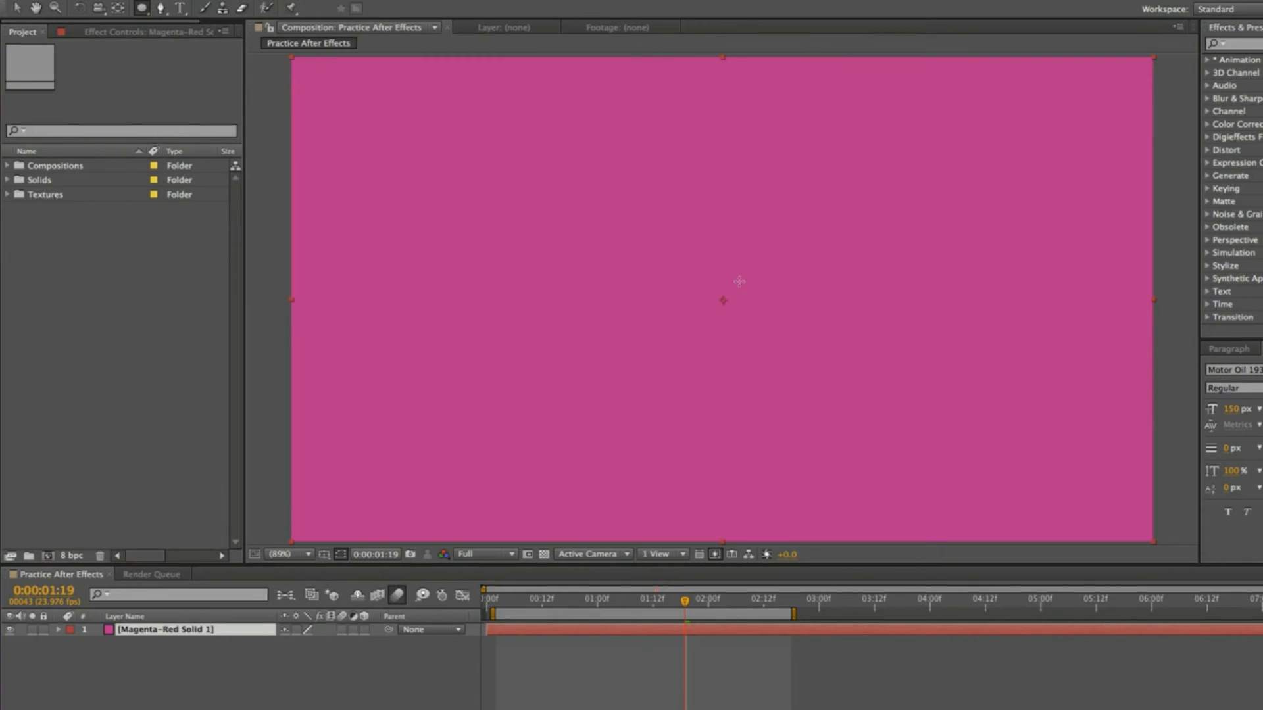
click(722, 301)
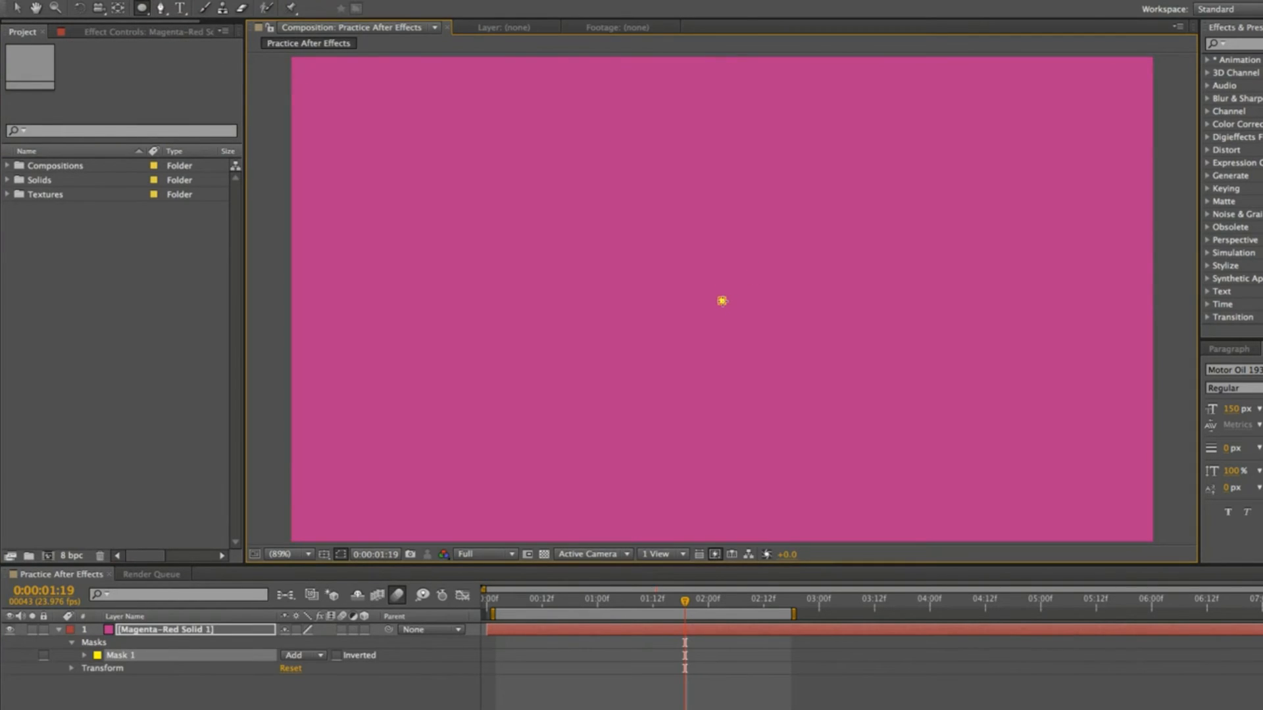
drag(722, 300, 866, 430)
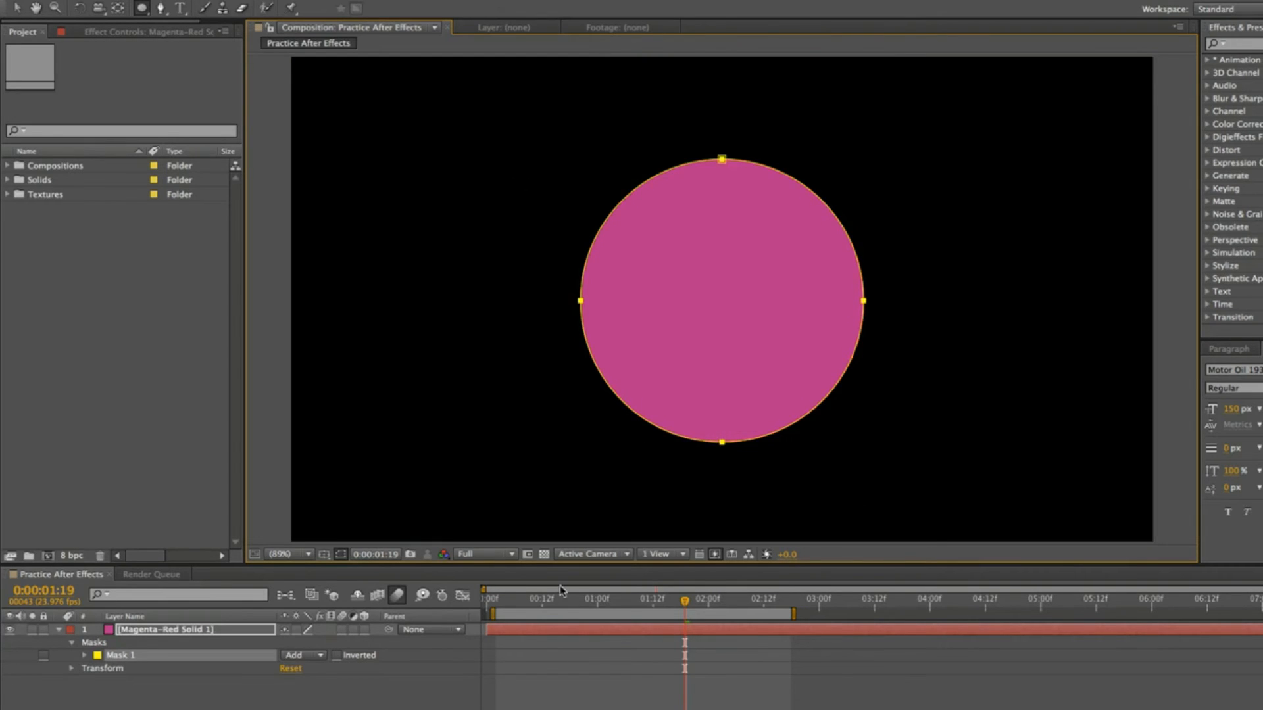
click(578, 656)
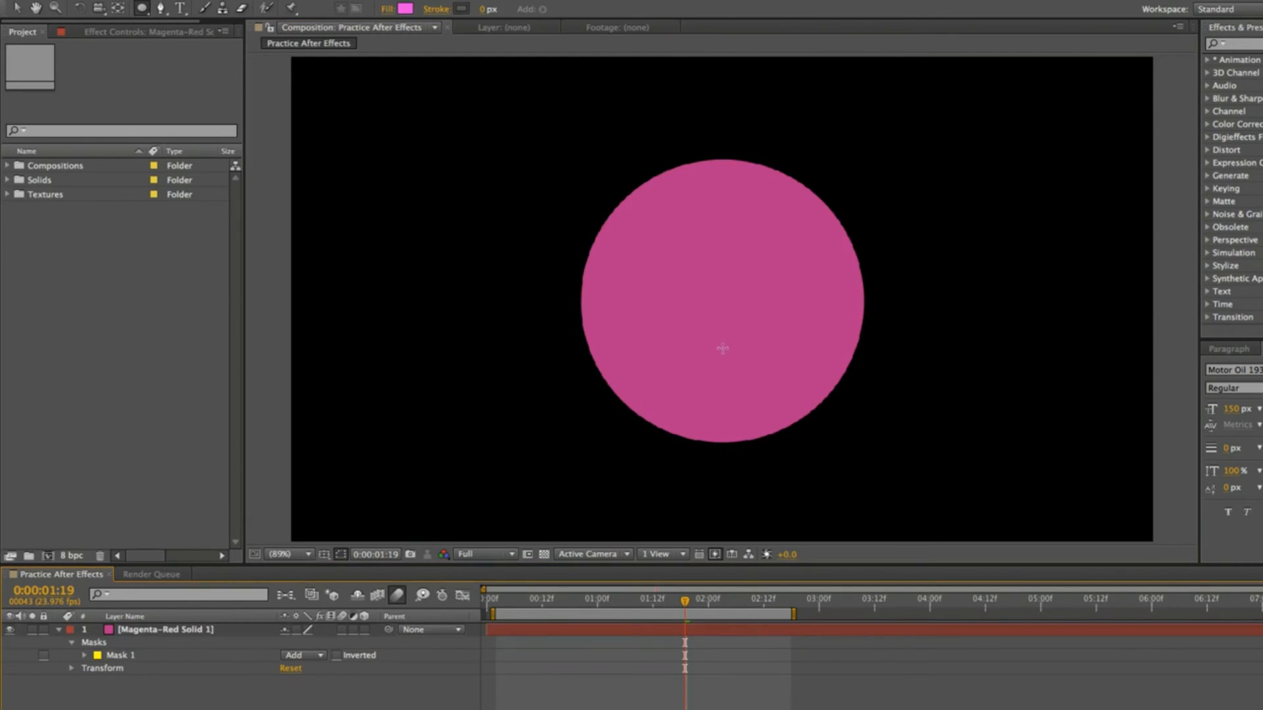
Reveal the circle mask's properties and set a Mask Expansion keyframe at 0:00:01:00.
click(509, 630)
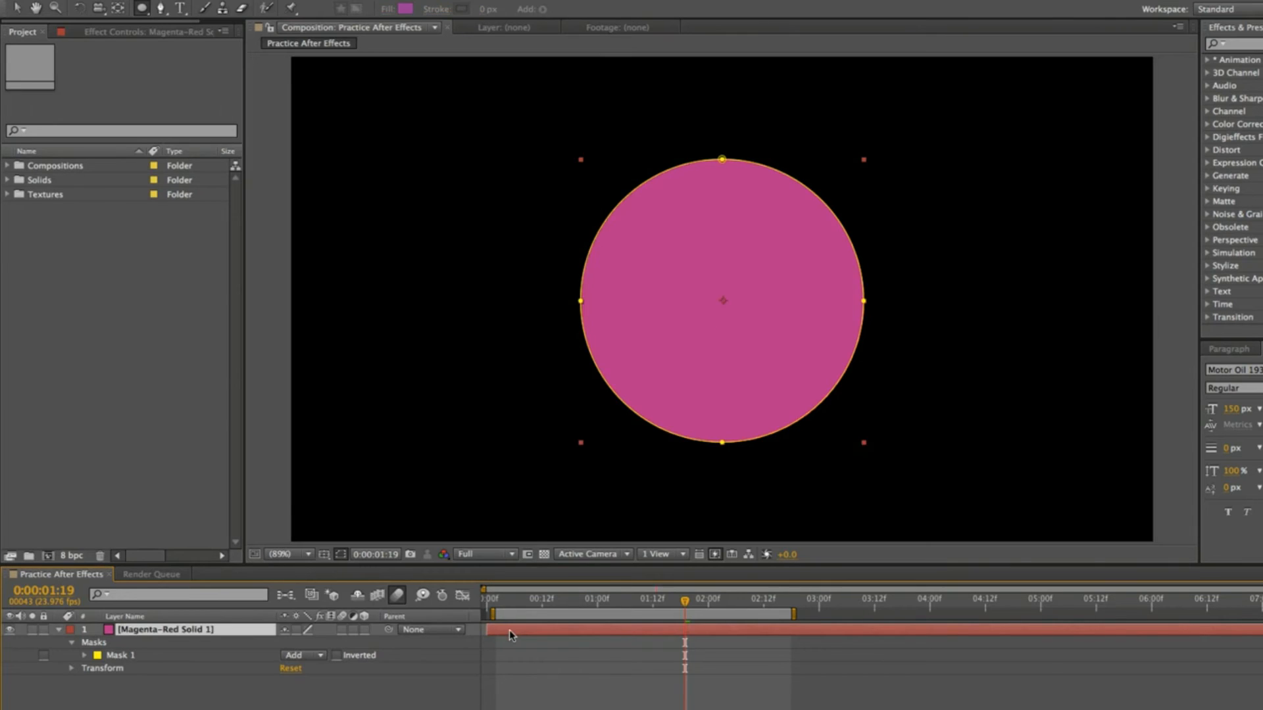
key(m)
key(m)
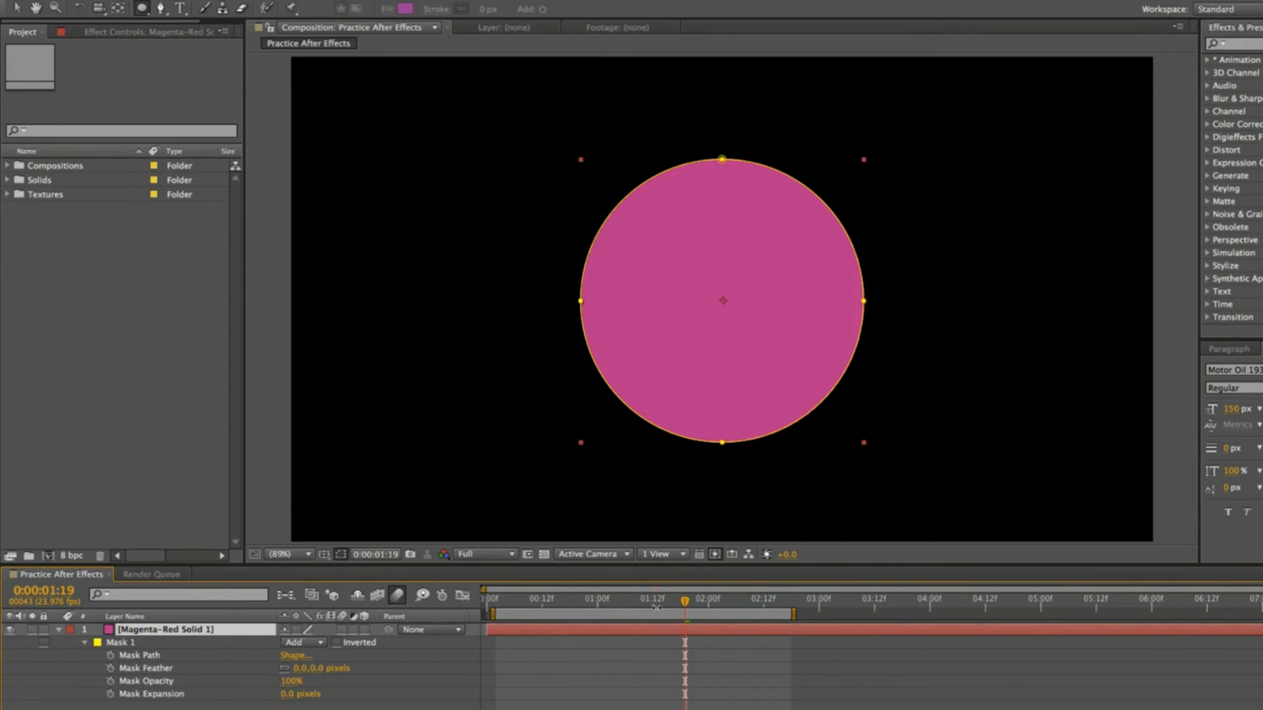
click(597, 600)
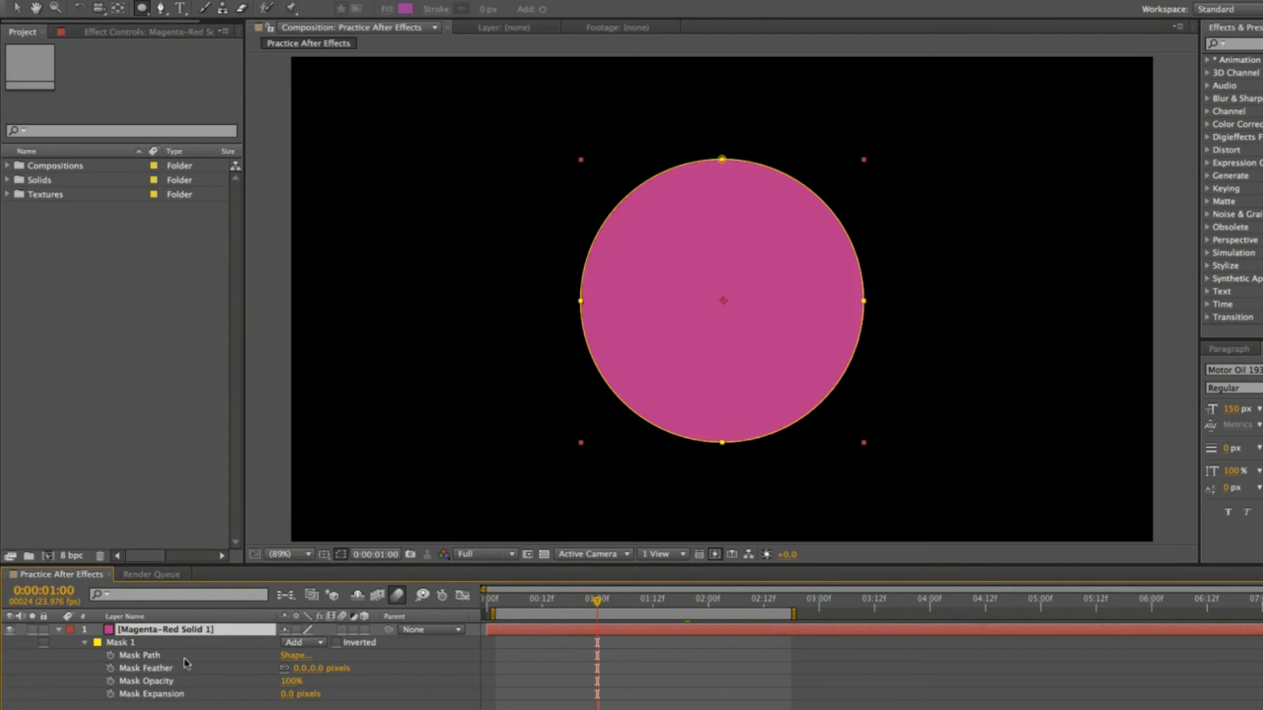
click(109, 694)
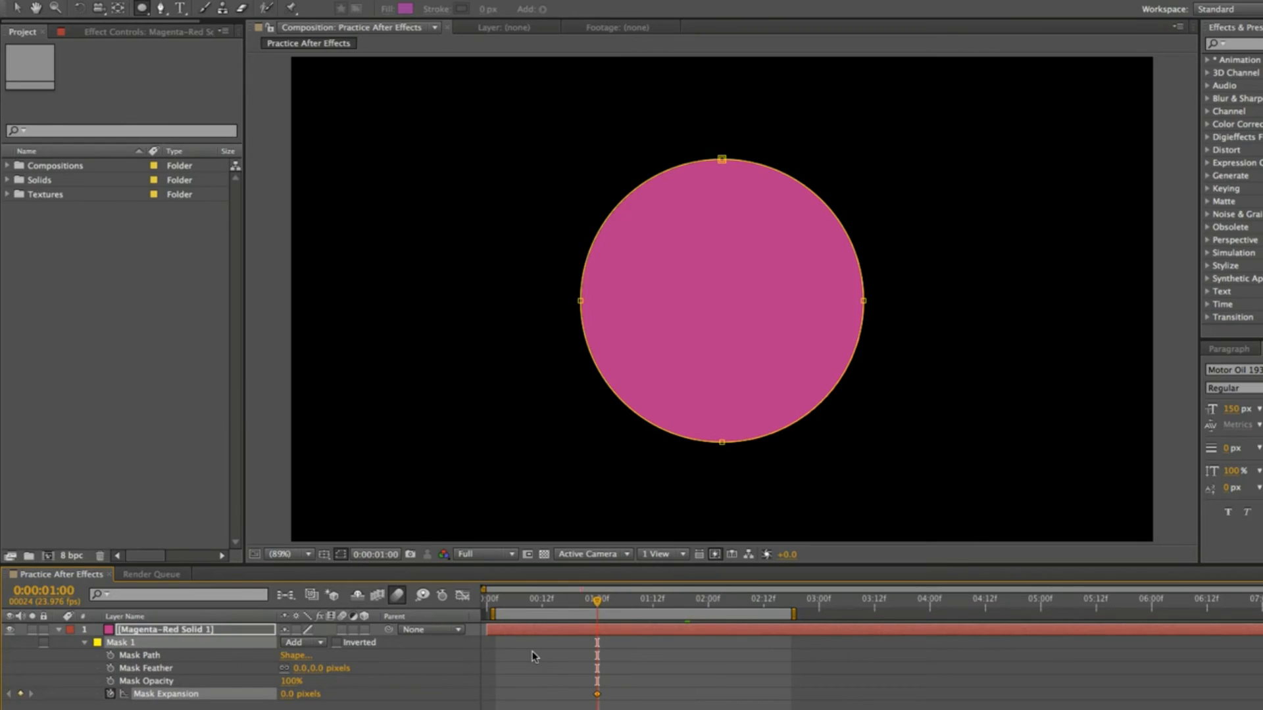
At 0:00:00:12, set the circle's Mask Expansion to -213 pixels and preview the growing circle.
key(shift+Page_Up)
drag(551, 602, 542, 601)
click(288, 695)
text(-100)
key(Return)
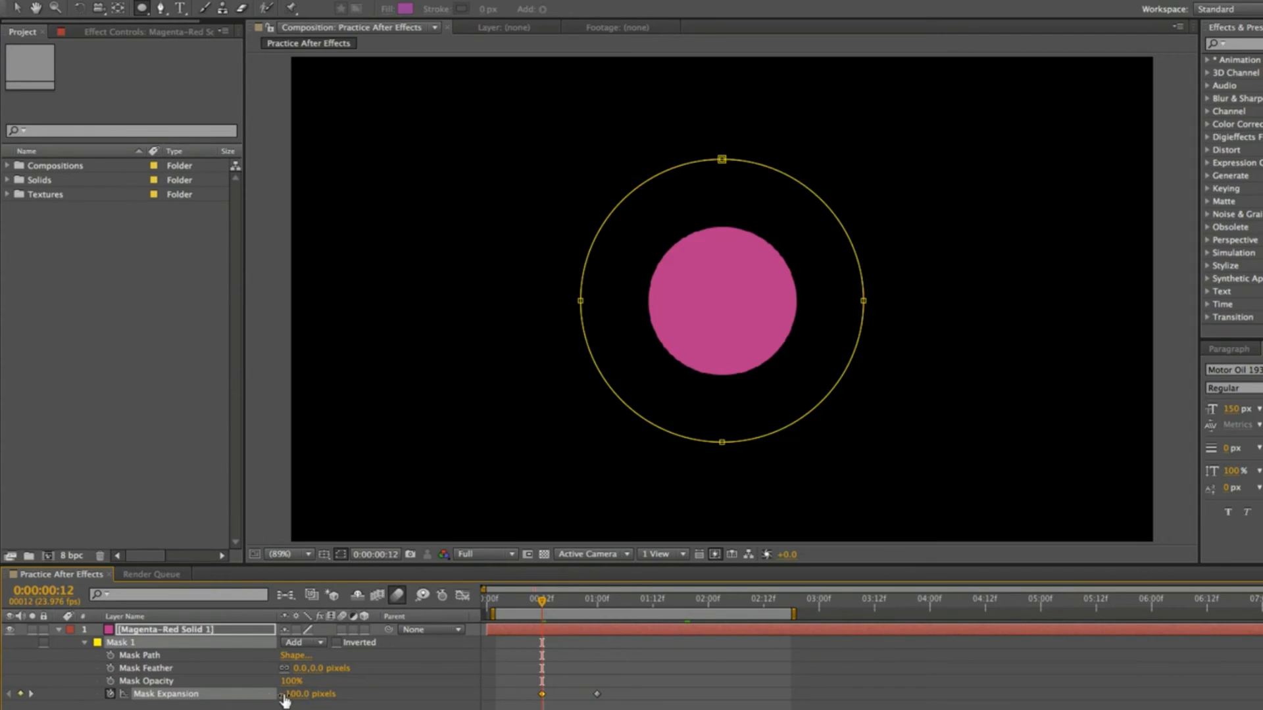
mouse_move(291, 696)
mouse_down()
mouse_move(269, 696)
mouse_move(281, 695)
mouse_up()
click(290, 708)
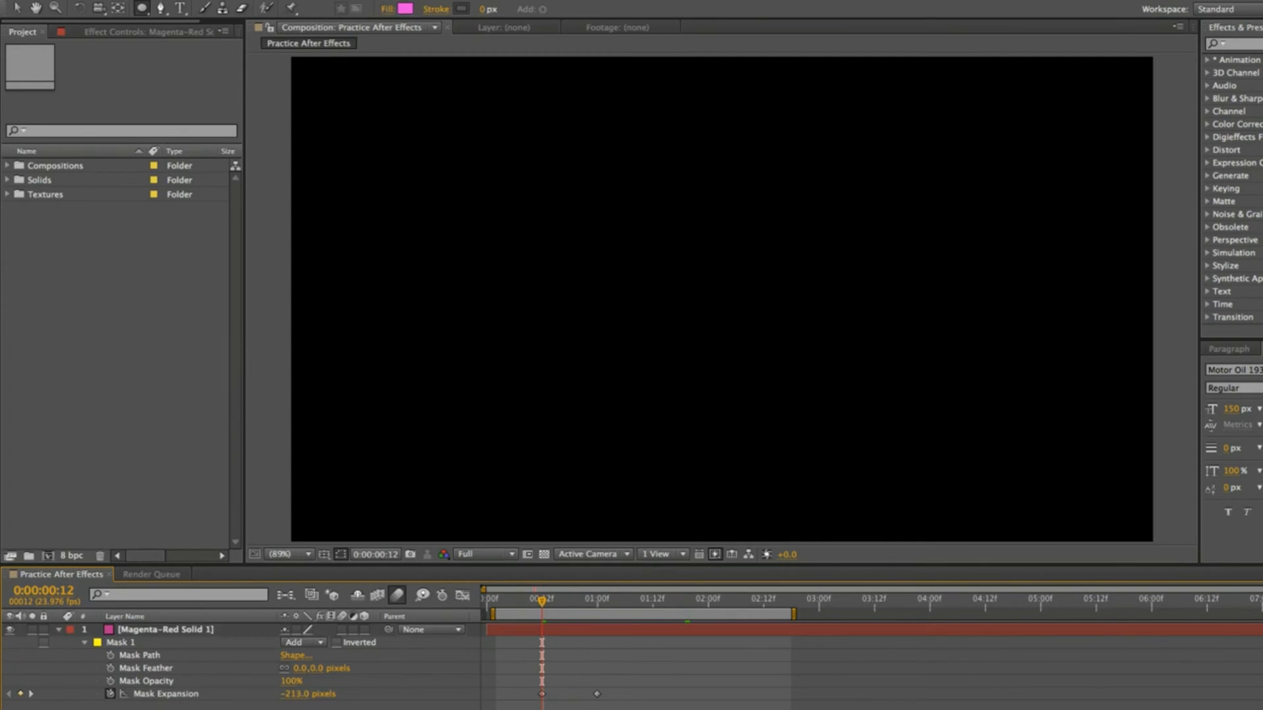
key(KP_0)
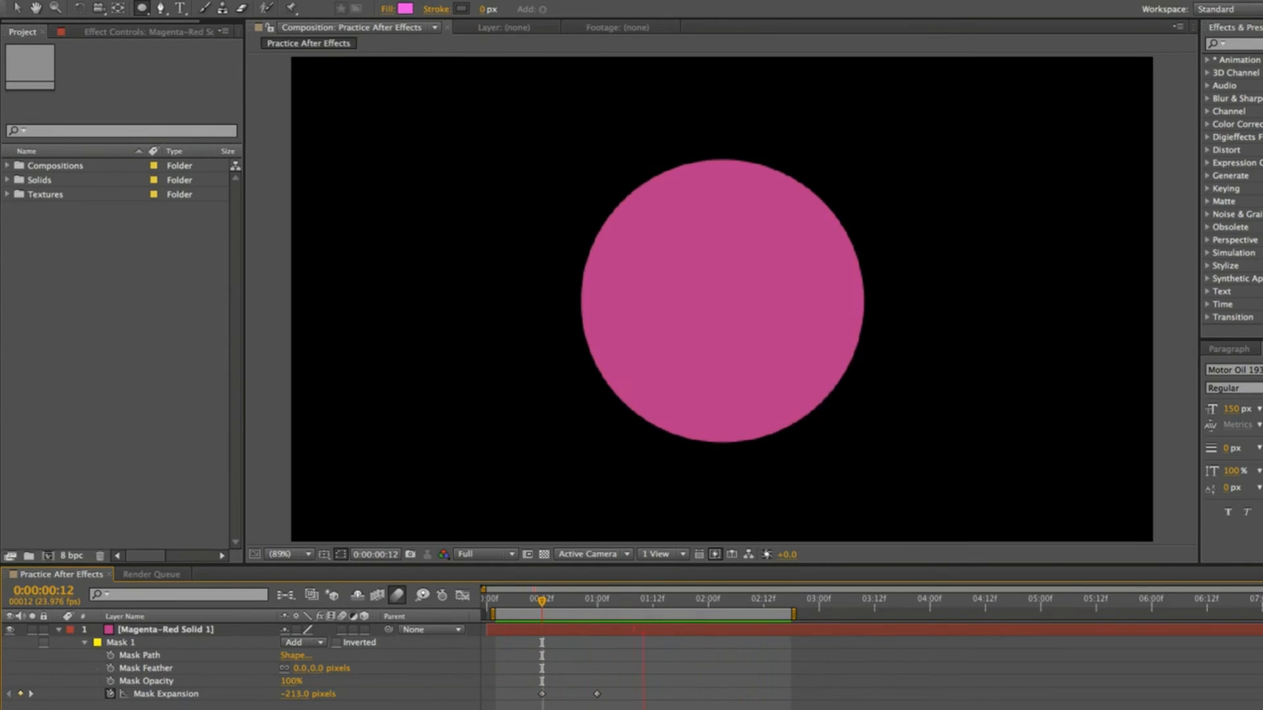
Move the circle's final Mask Expansion keyframe earlier to 0:00:00:21 and preview the faster growth.
click(596, 695)
drag(593, 696, 584, 694)
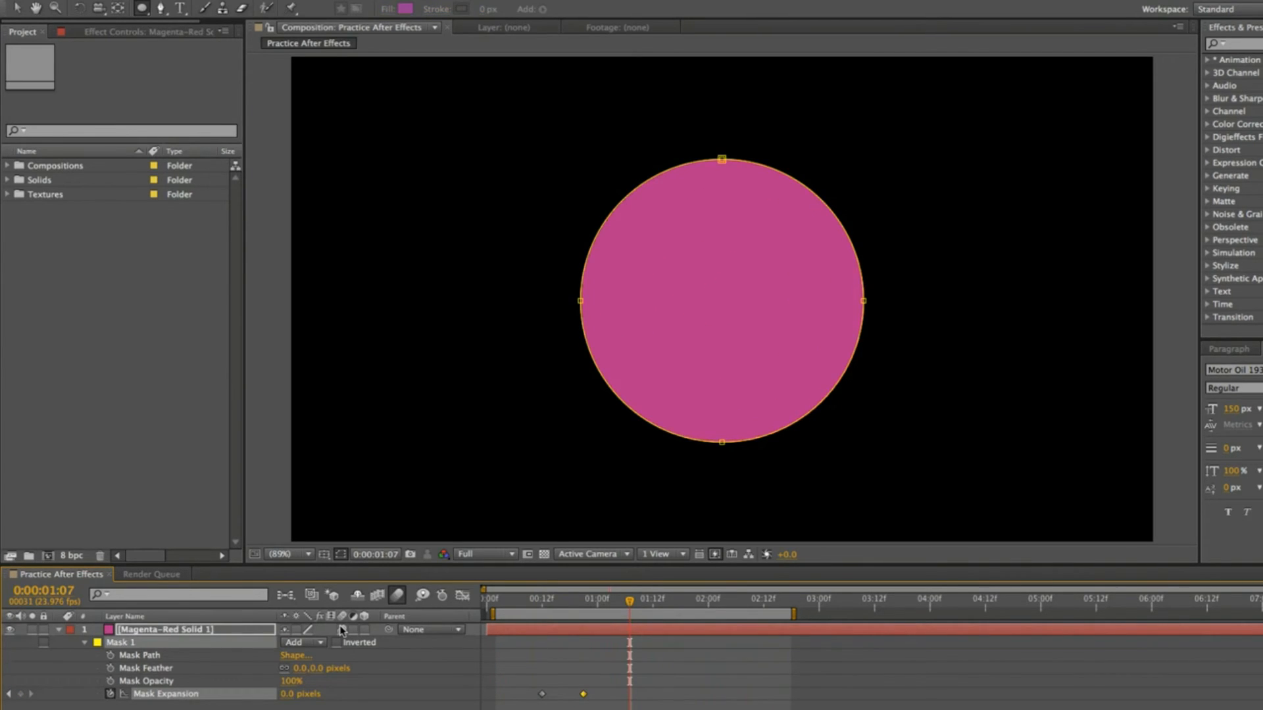
key(KP_0)
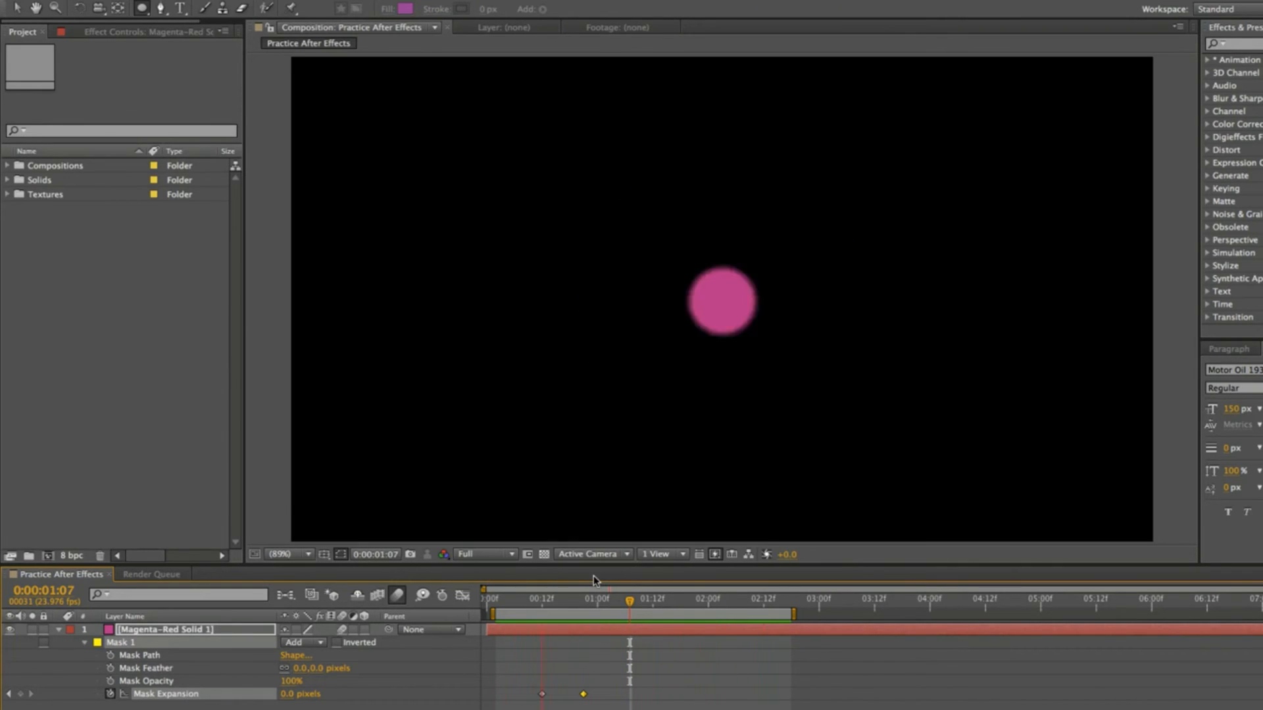
key(Page_Up)
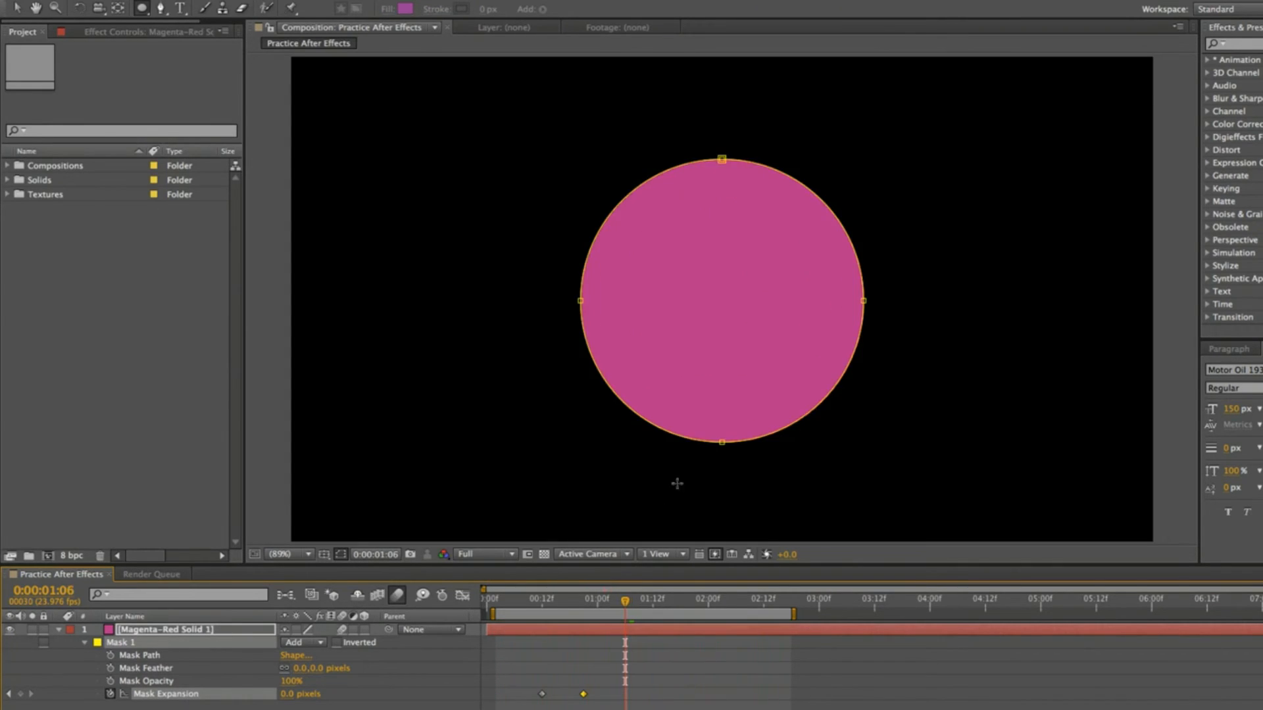
At 0:00:00:19, set the circle's Mask Expansion to 25 pixels and preview the overshoot.
click(575, 600)
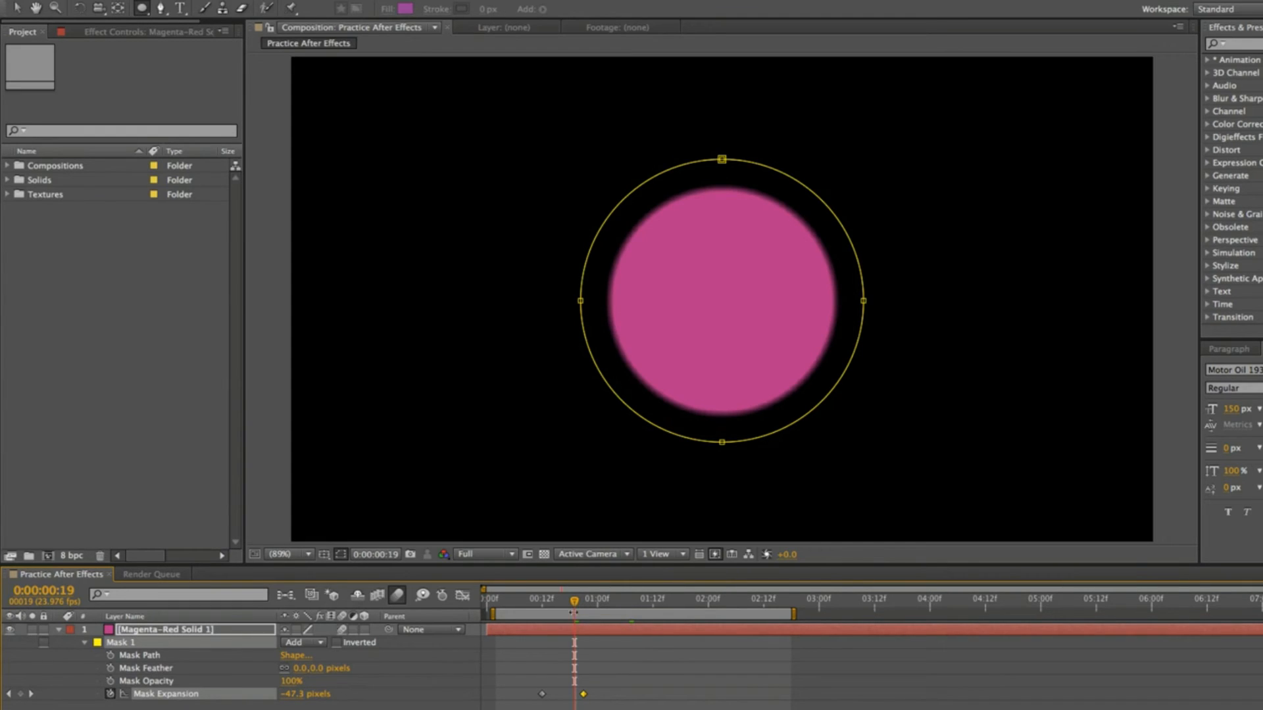
drag(574, 604, 584, 603)
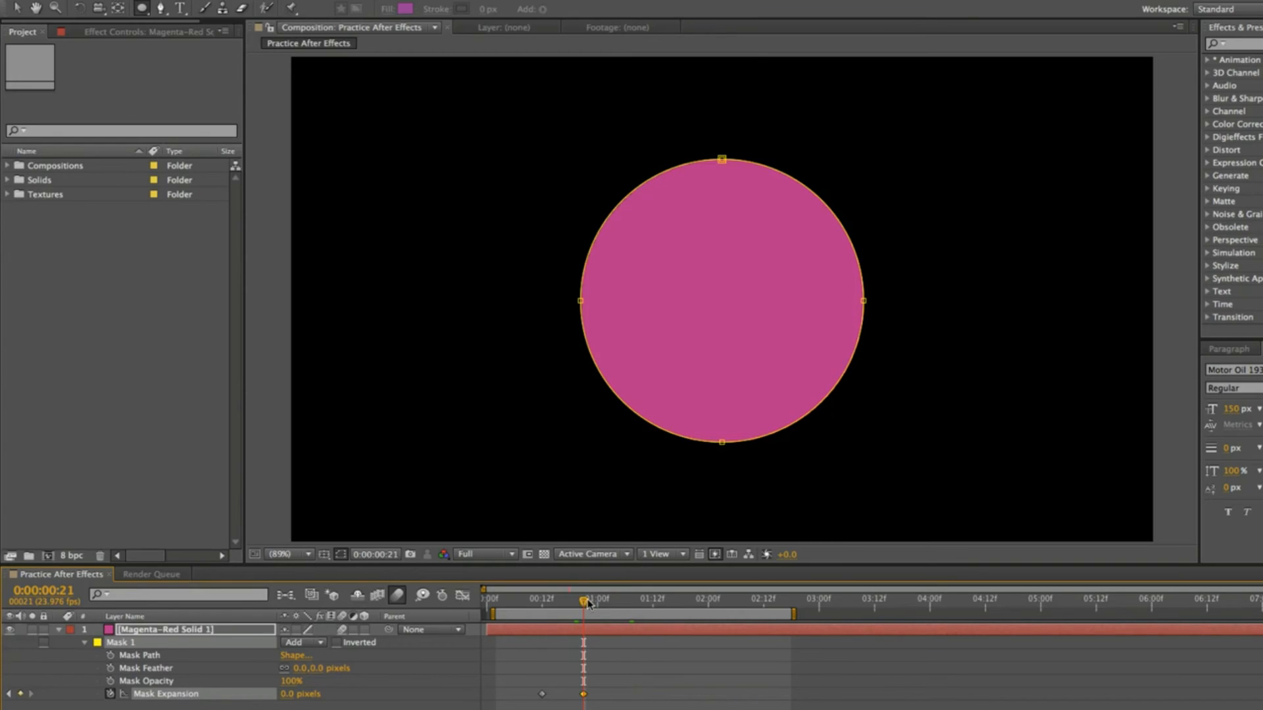
drag(584, 601, 574, 602)
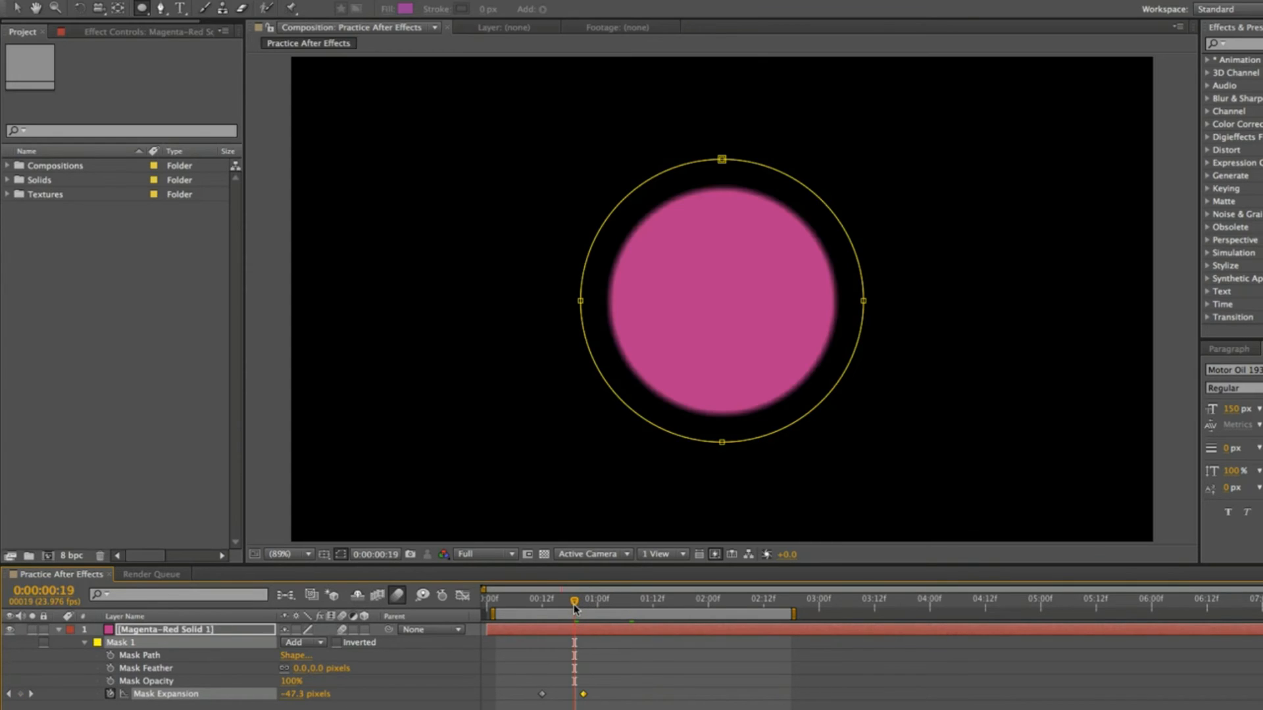
click(283, 688)
text(15)
key(Return)
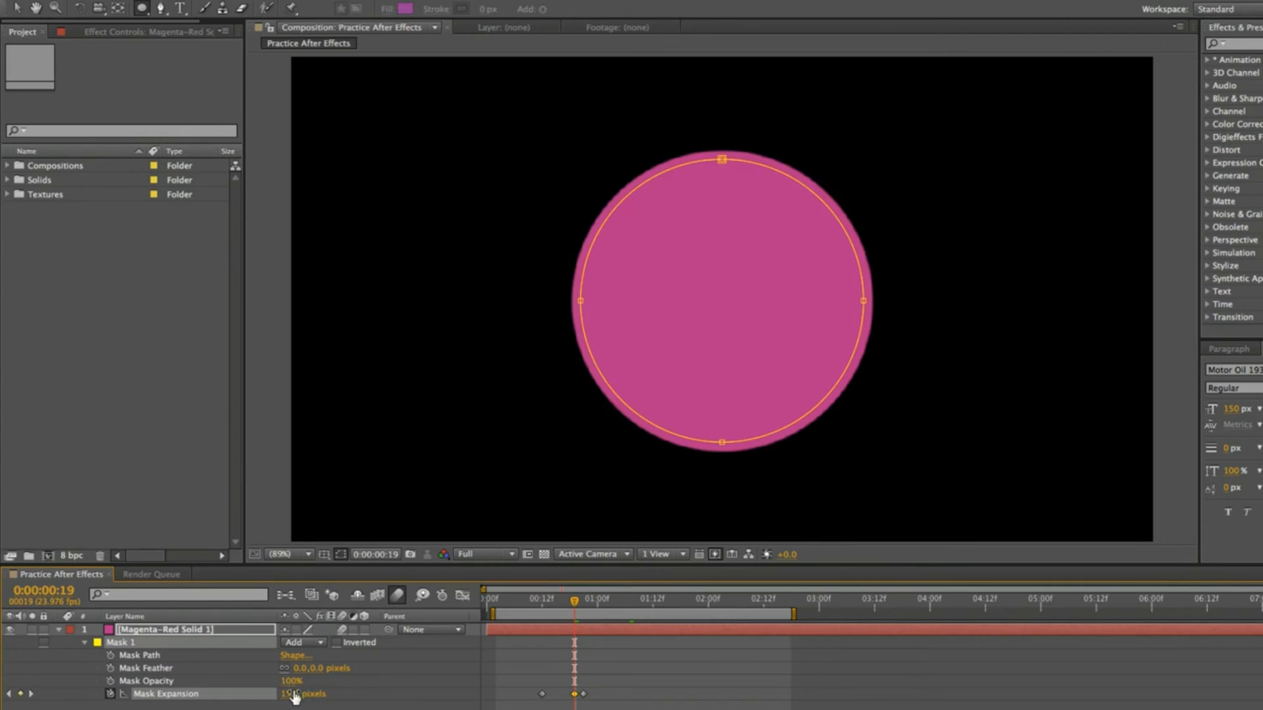
click(290, 694)
text(25)
key(Return)
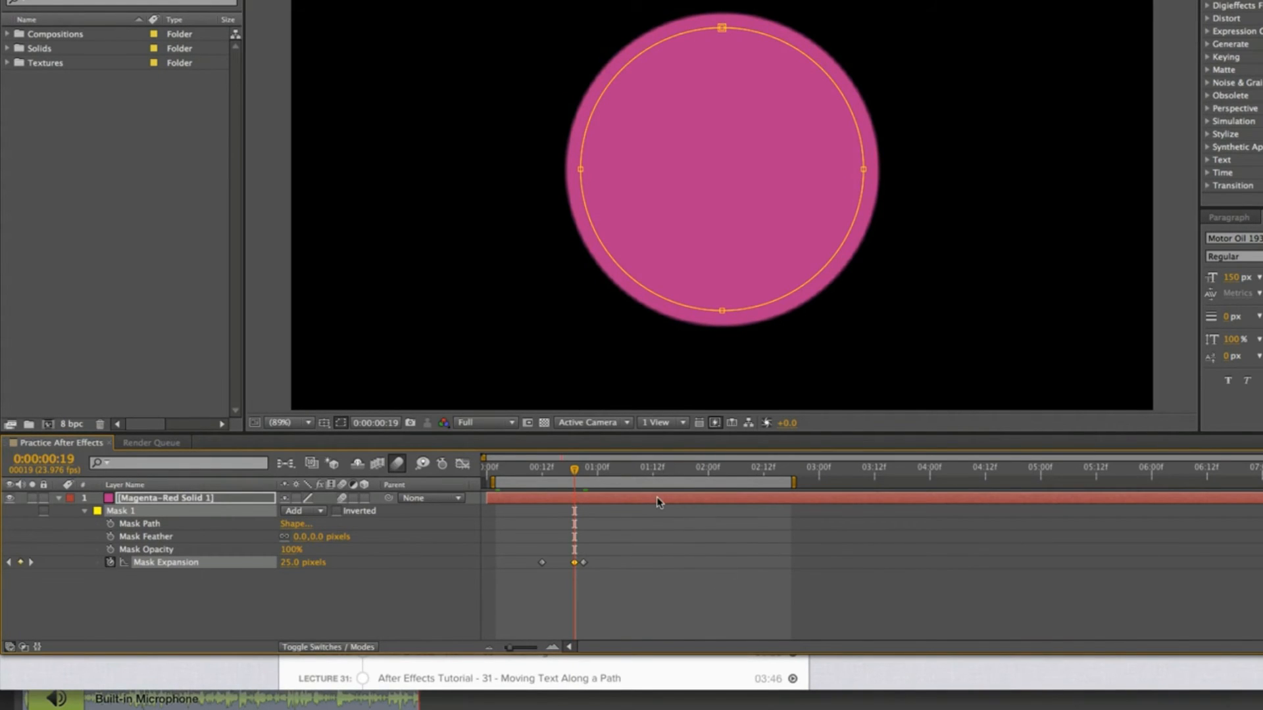
key(space)
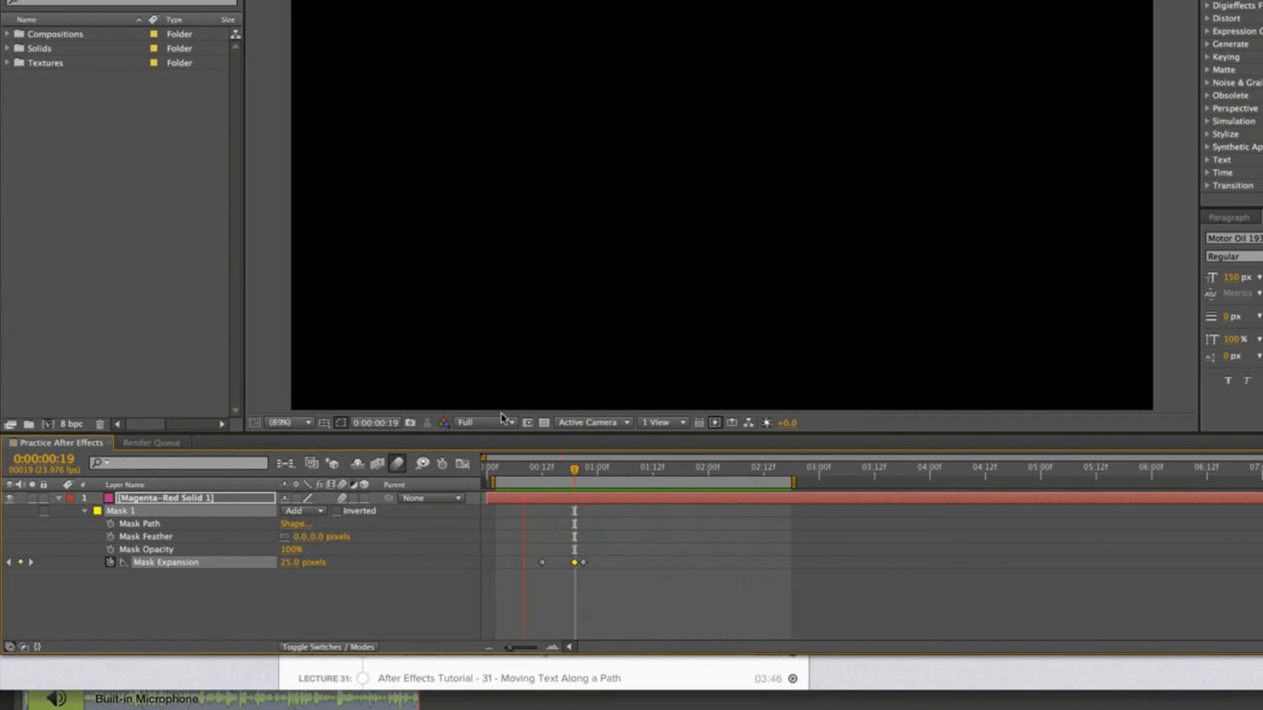
key(space)
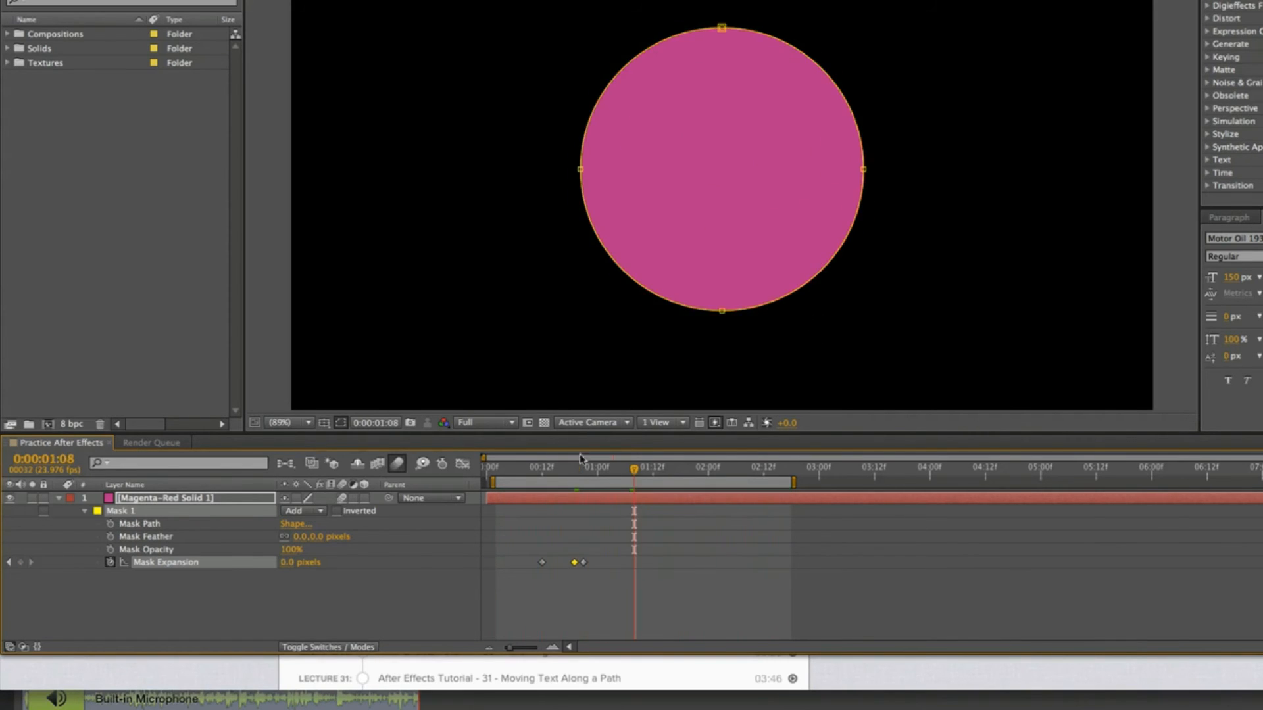
Try Easy Ease In on the 25-pixel Mask Expansion keyframe.
right_click(575, 566)
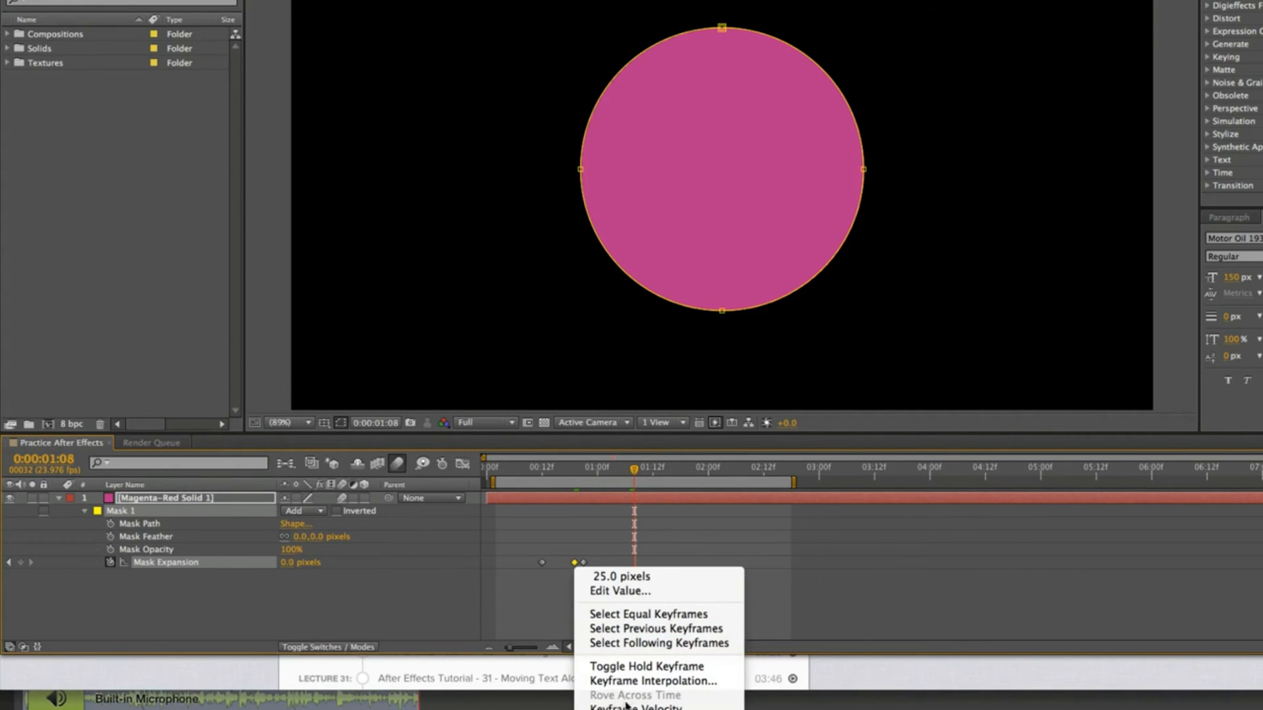
mouse_move(628, 709)
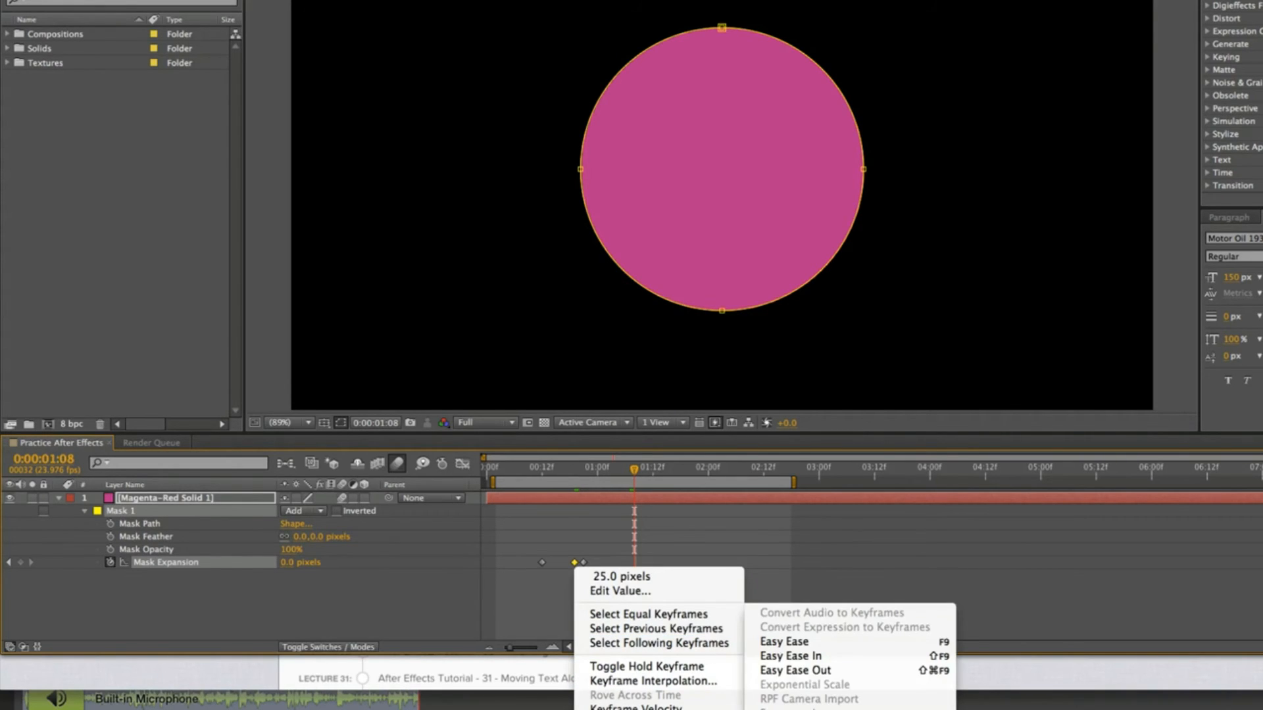
mouse_move(724, 709)
click(795, 655)
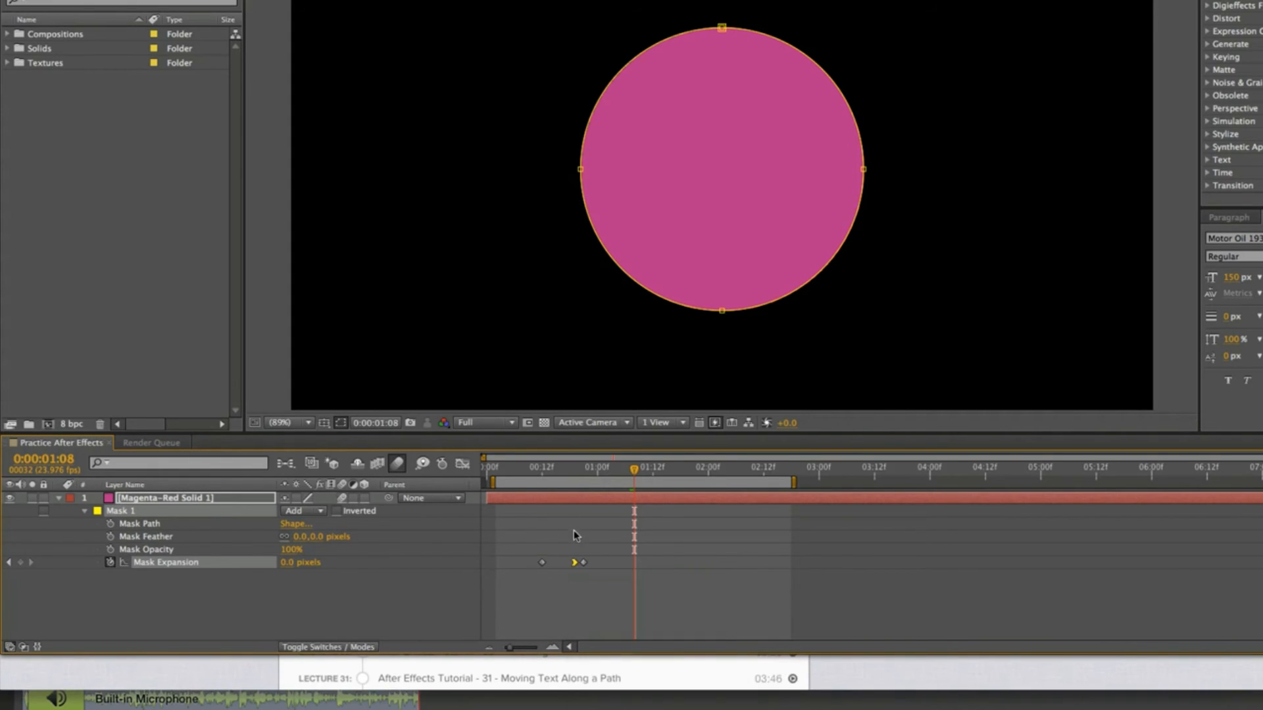
Apply Easy Ease to the 25-pixel Mask Expansion keyframe, deselect the layer and preview the animation.
right_click(576, 564)
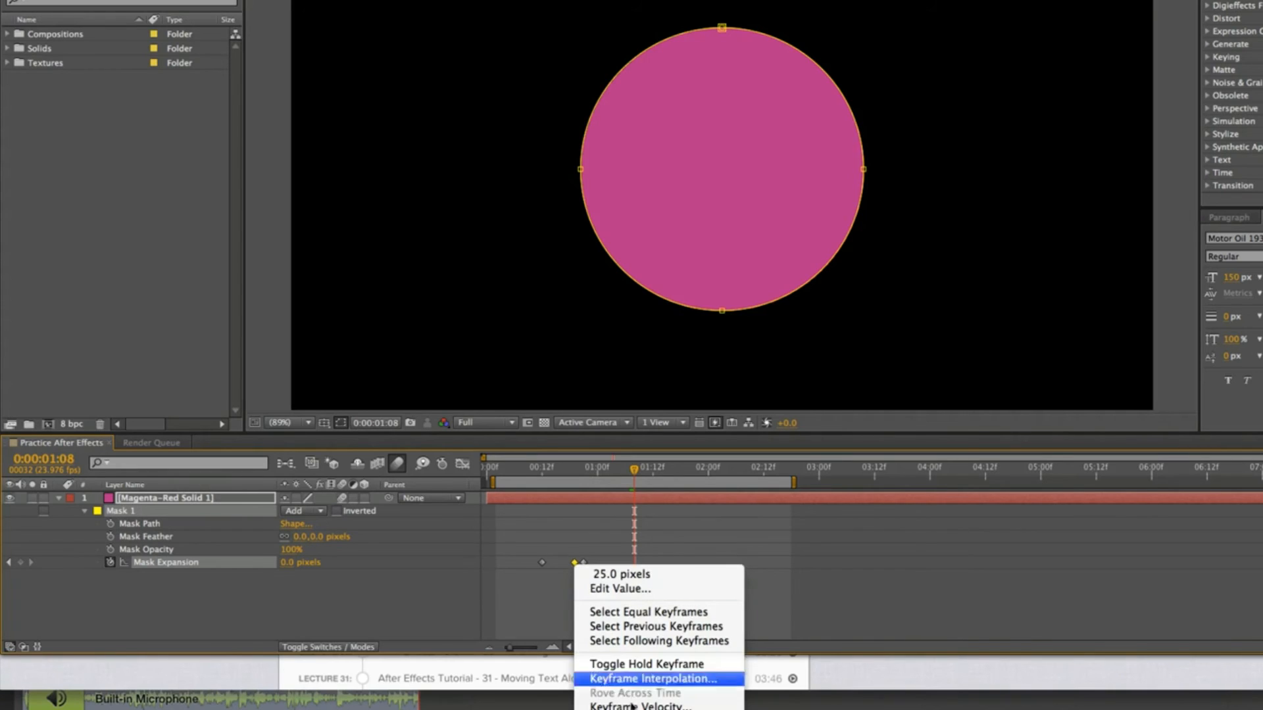
mouse_move(724, 709)
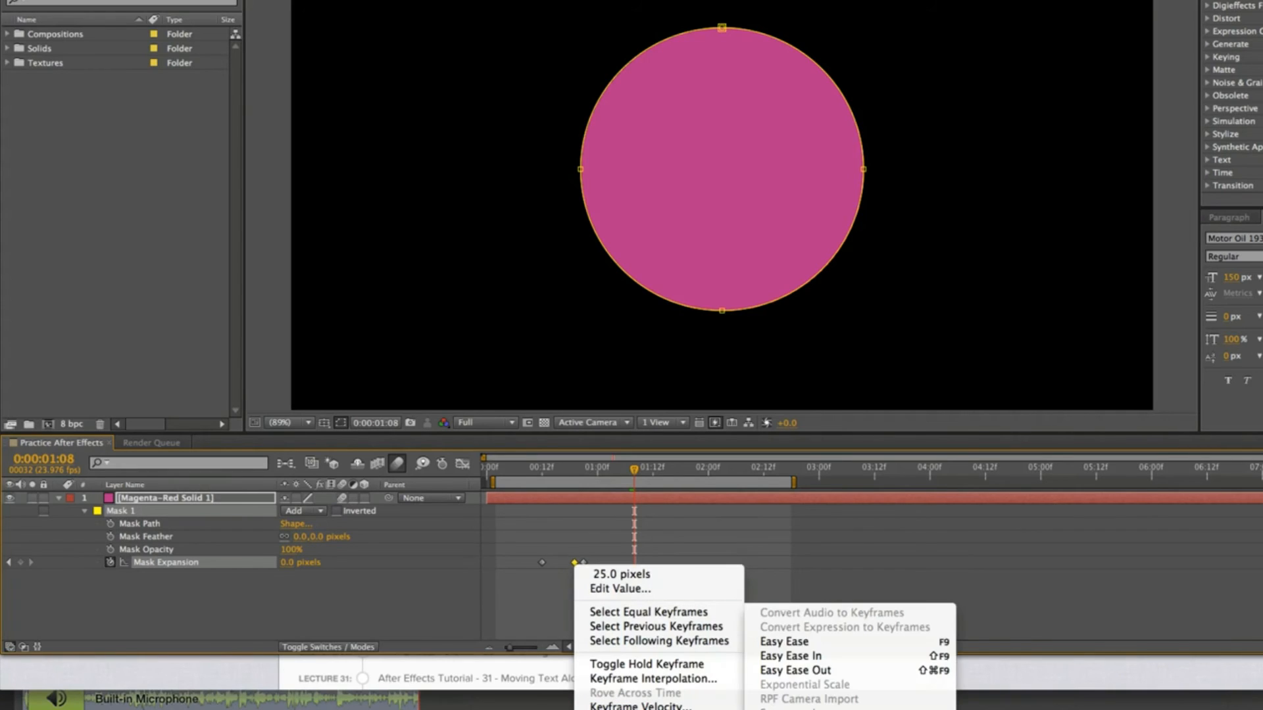
click(809, 644)
click(773, 514)
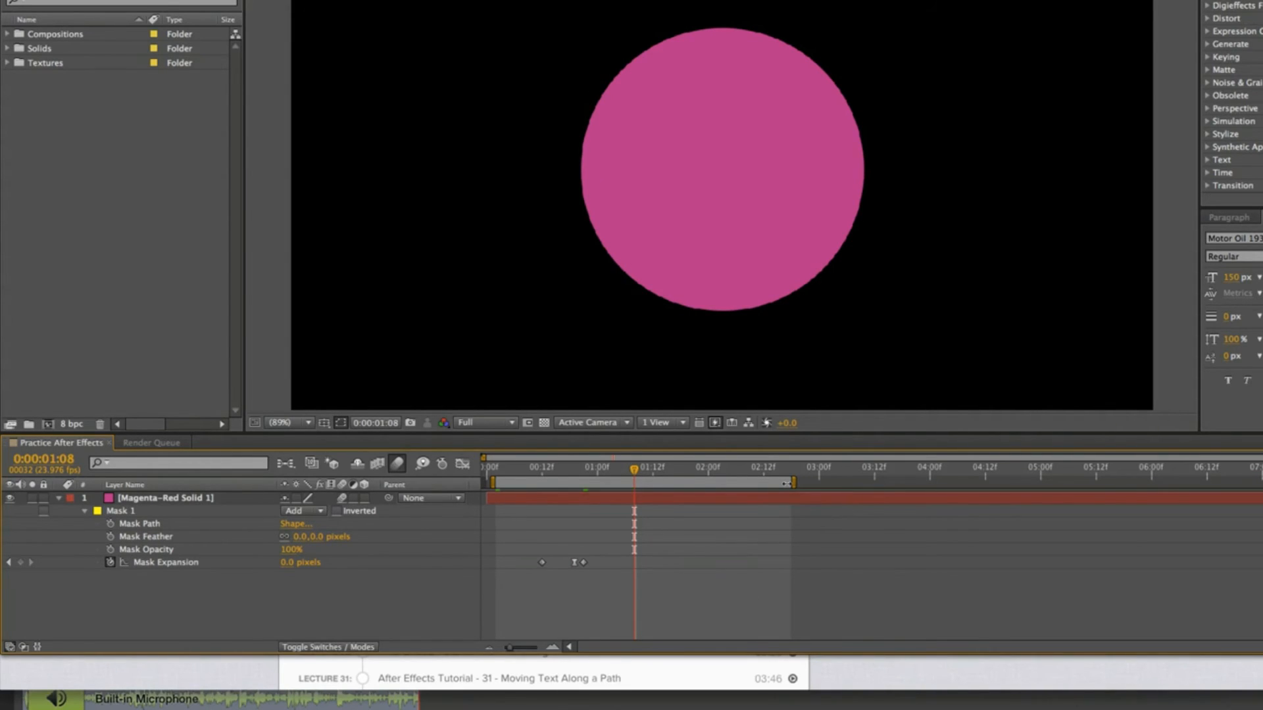
key(space)
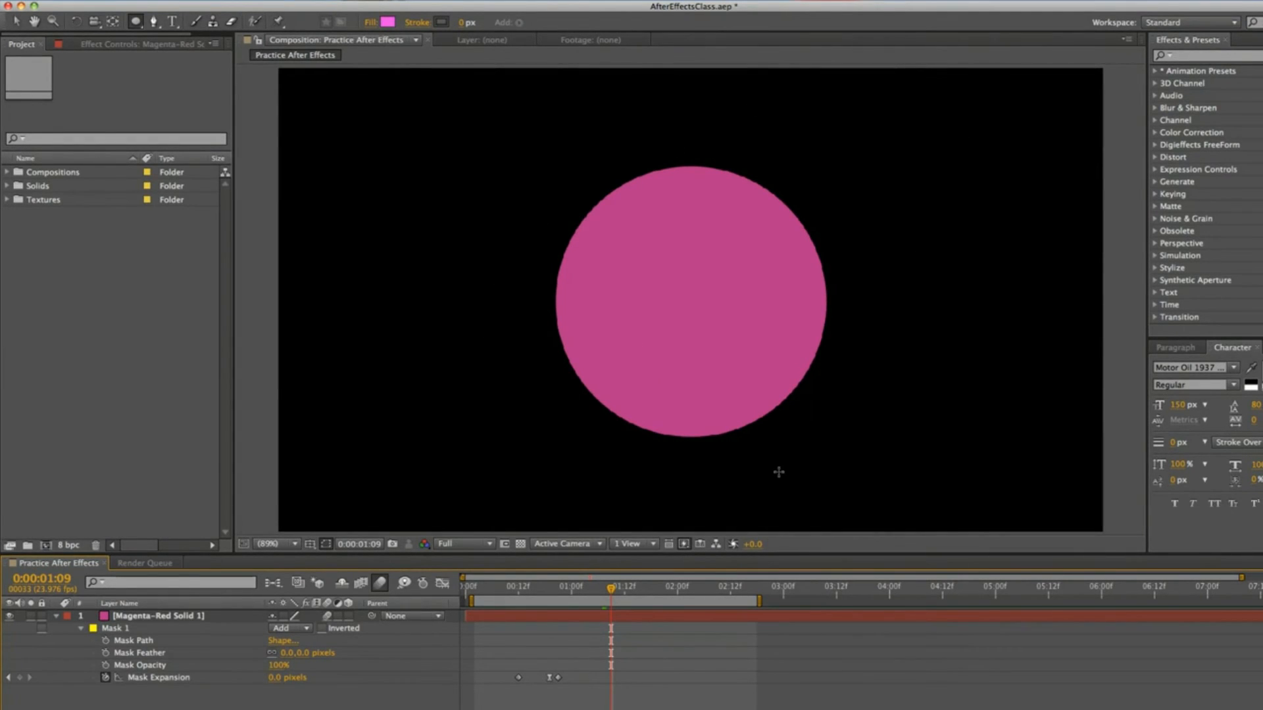
Delete the pink solid layer and add brickwall.jpg from the Textures folder to the composition.
click(526, 617)
key(Delete)
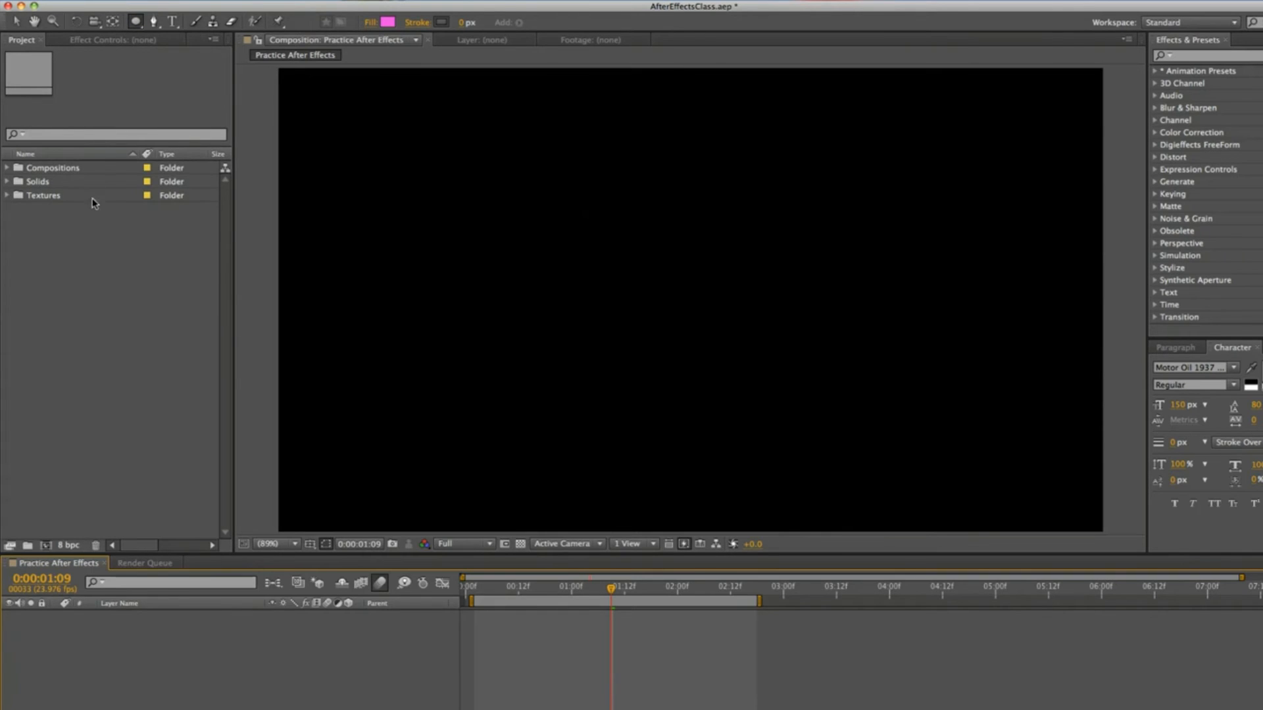
click(6, 196)
drag(36, 209, 712, 318)
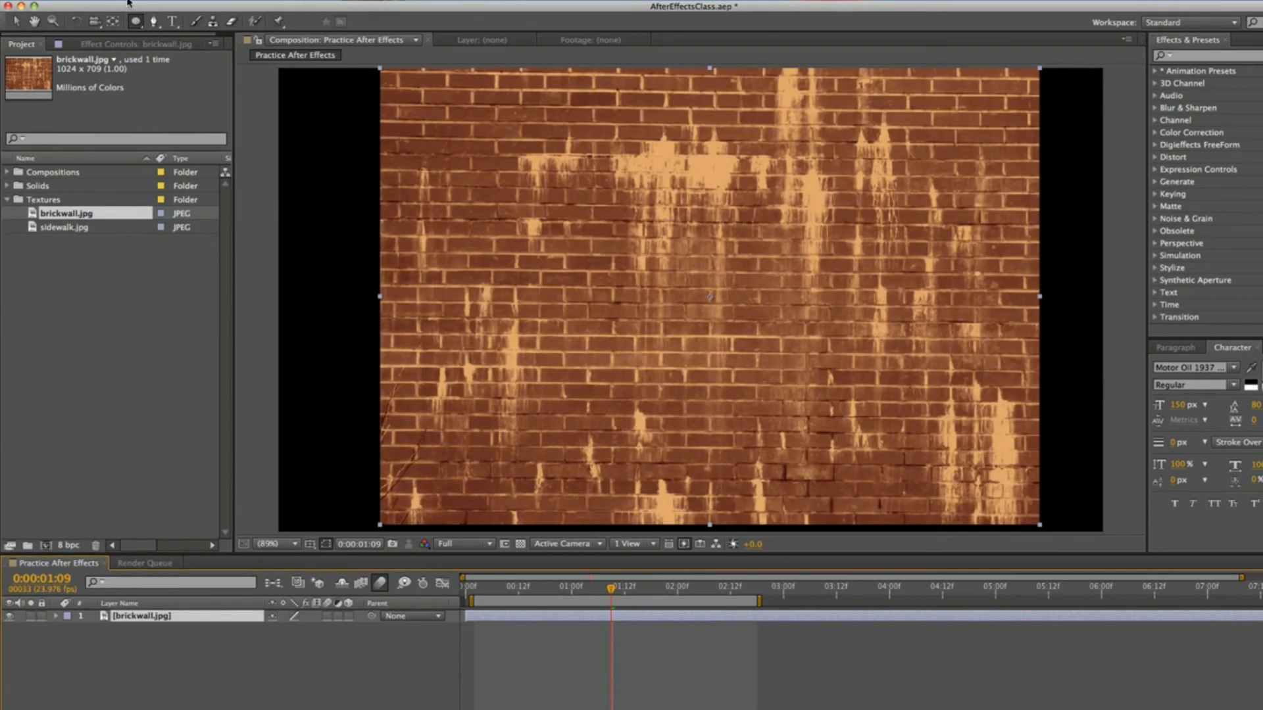
Draw a circular mask a little over half the frame's height on the brick wall layer and move the layer to centre it.
click(134, 21)
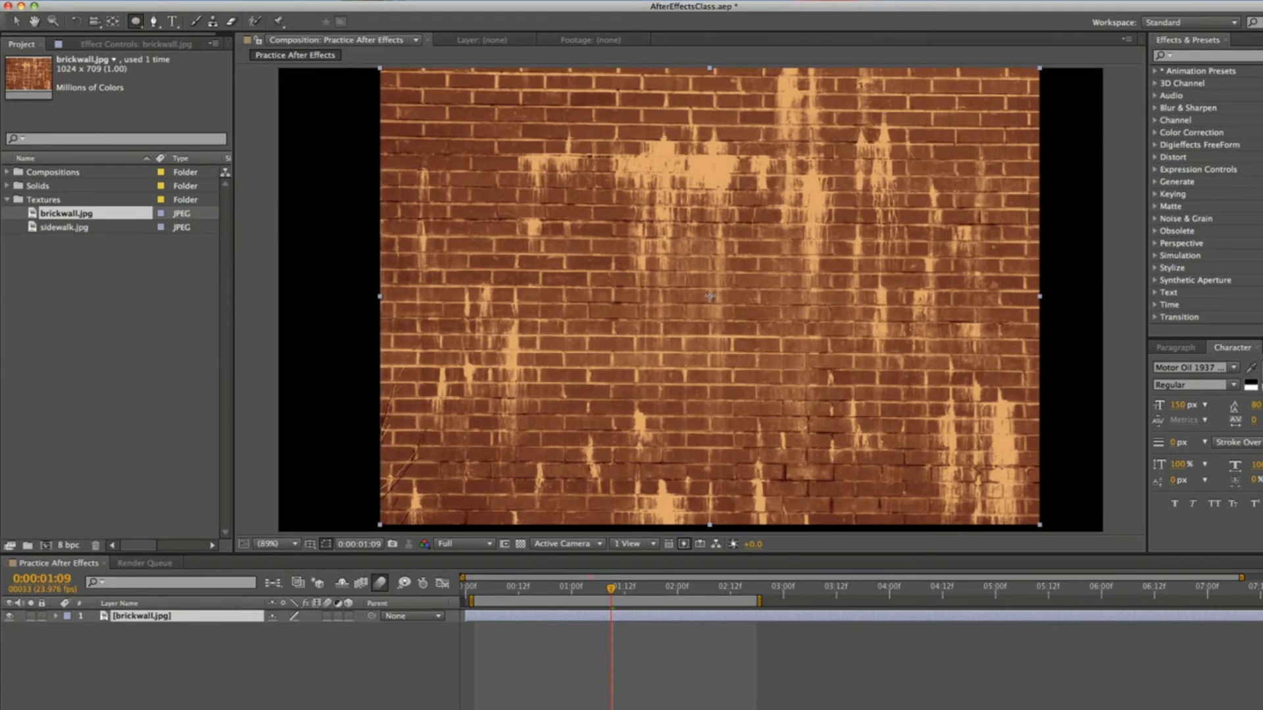
drag(585, 157, 851, 369)
key(v)
click(719, 306)
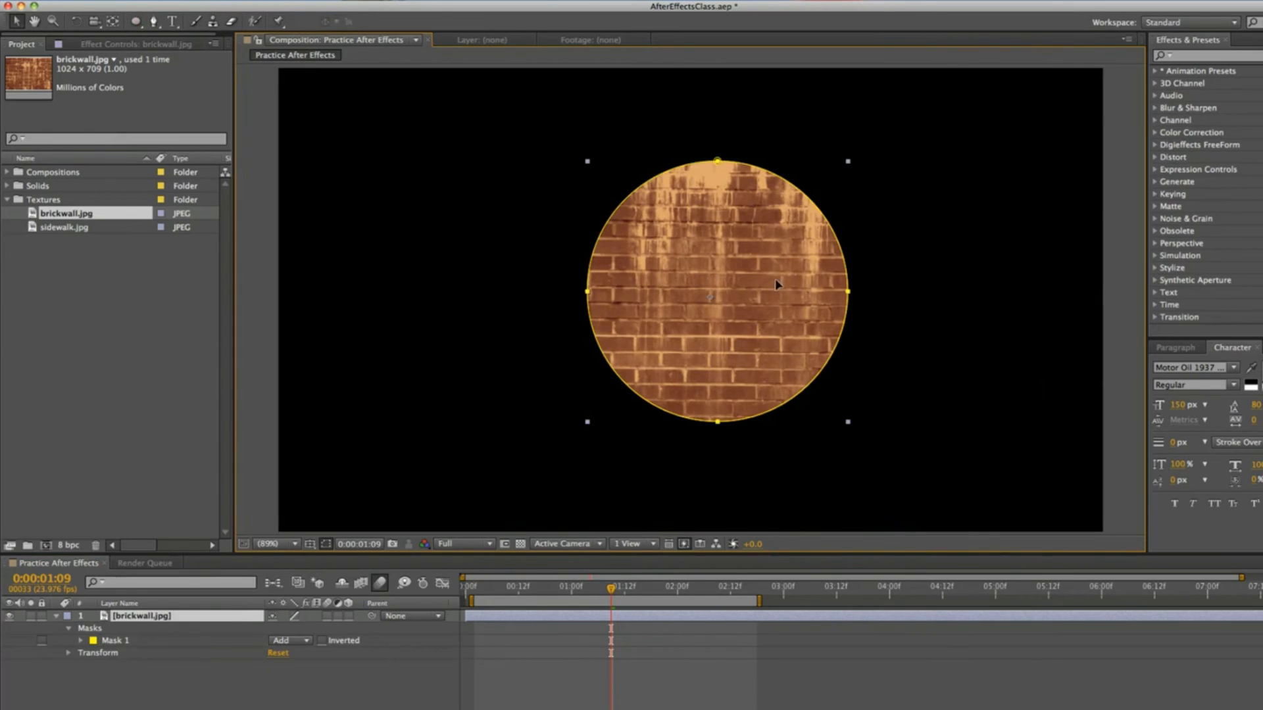
drag(775, 281, 750, 297)
click(806, 654)
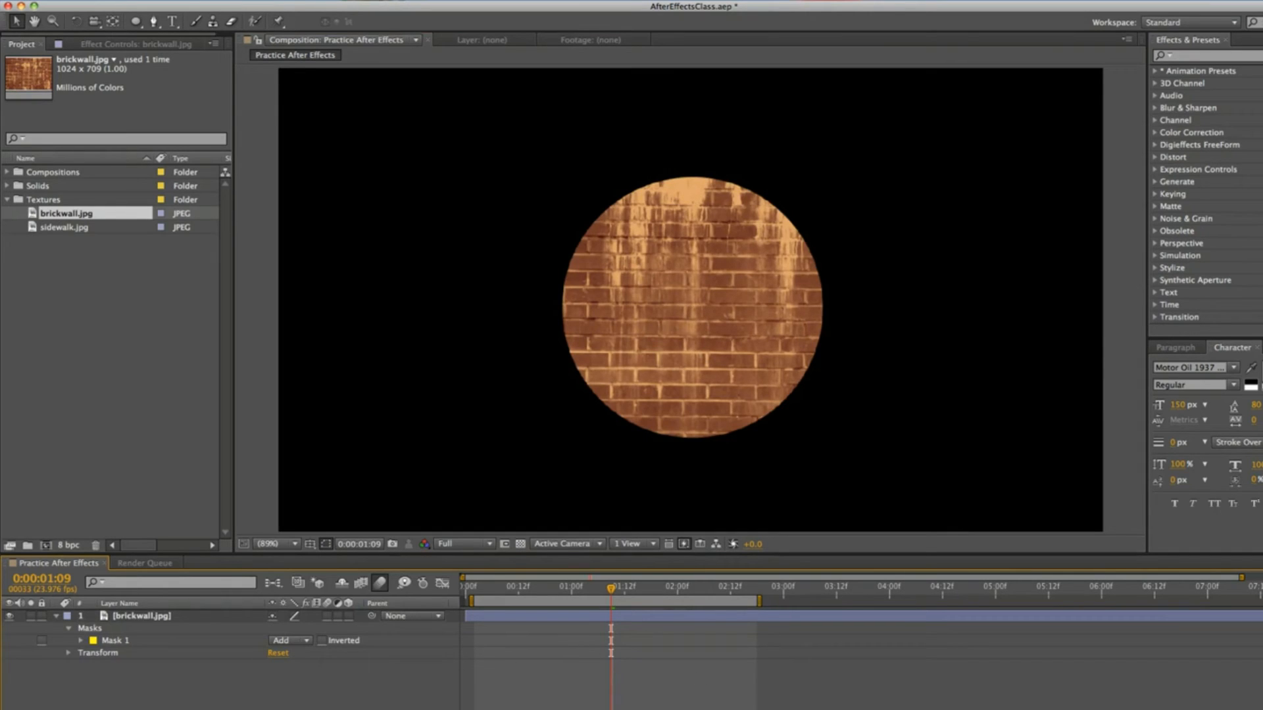
Reveal the brick wall mask's properties and set a Mask Path keyframe at 0:00:00:05.
click(81, 641)
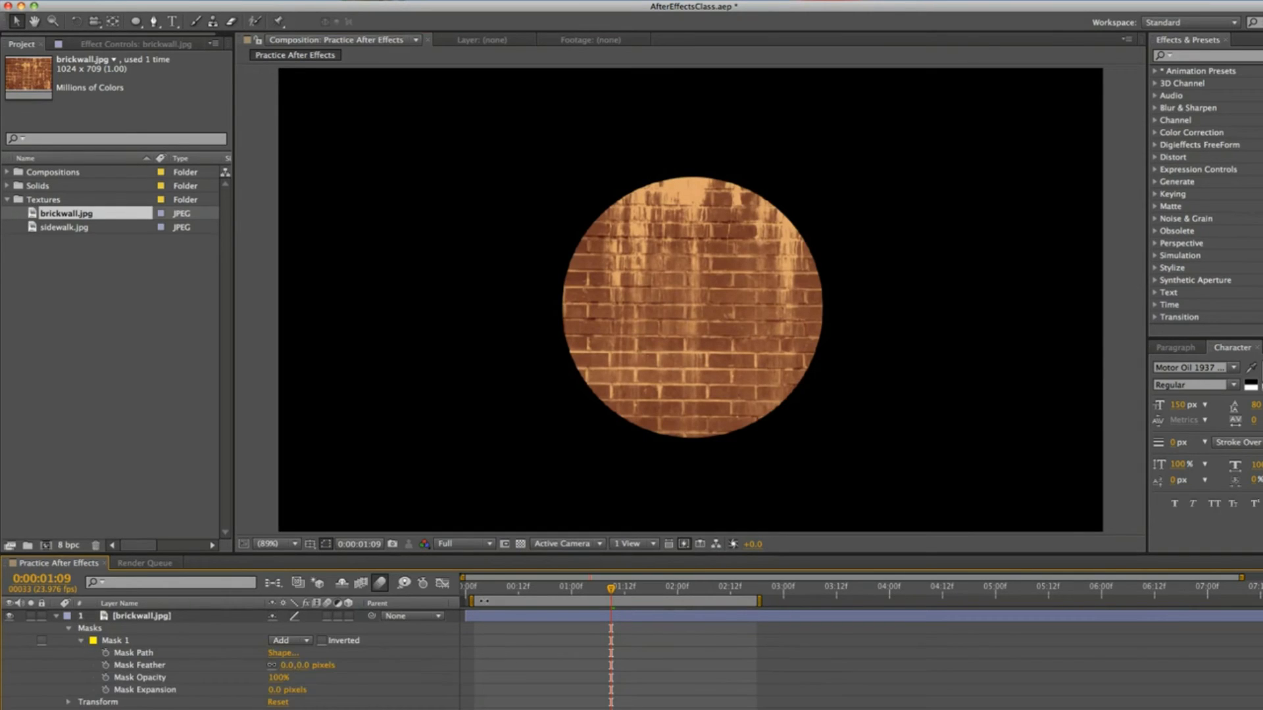
click(505, 587)
drag(506, 590, 487, 588)
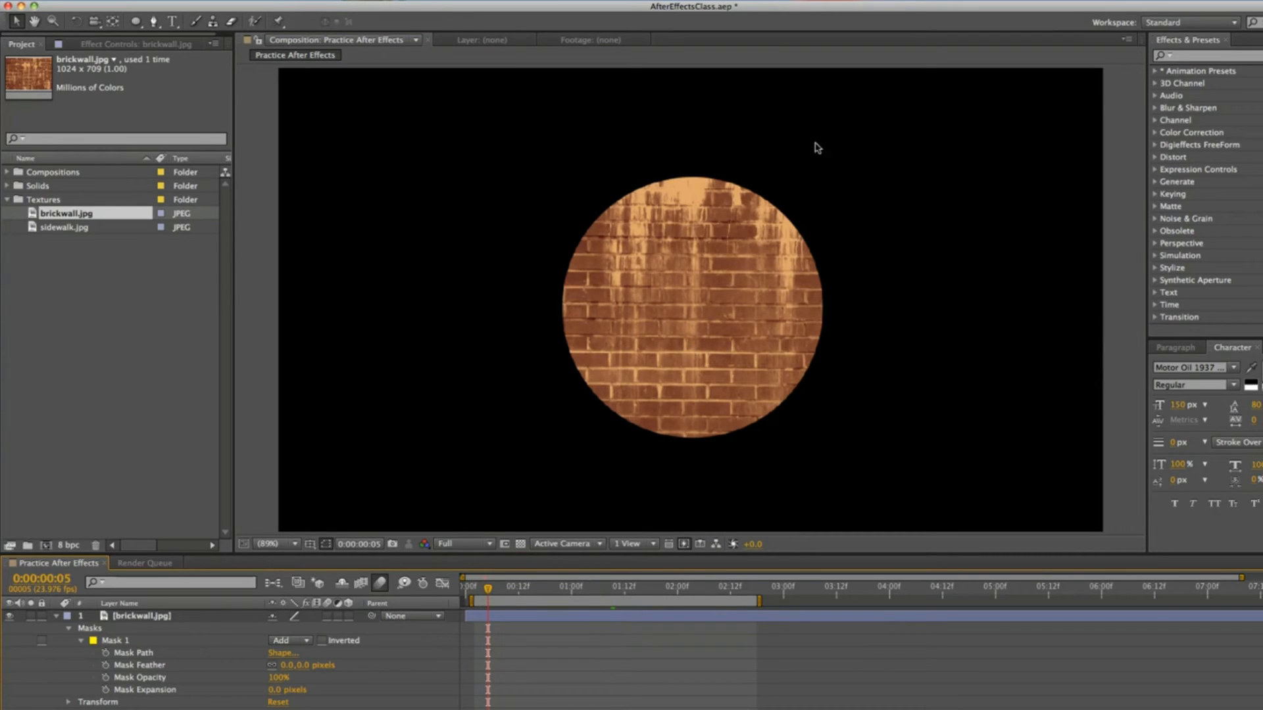
click(106, 653)
At 0:00:00:18, pull the mask's left and right points outward to stretch the circle into a wide oval.
drag(555, 593, 545, 589)
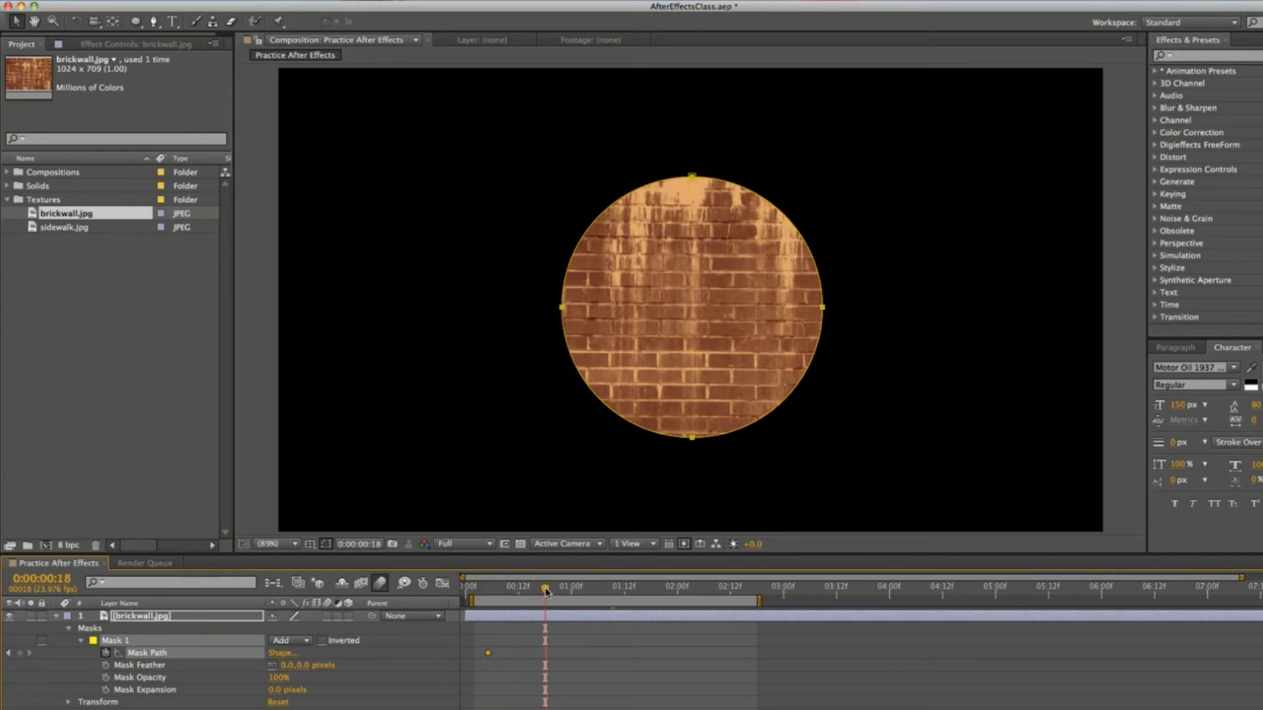
double_click(822, 309)
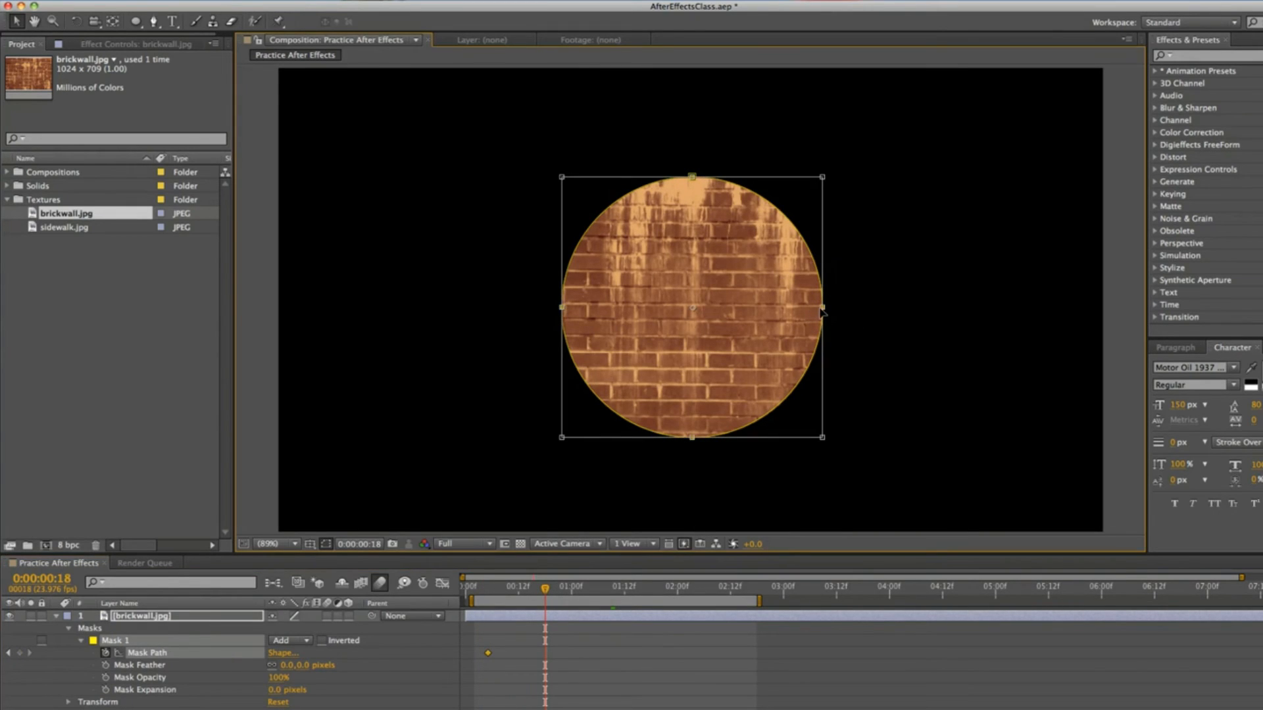
click(595, 619)
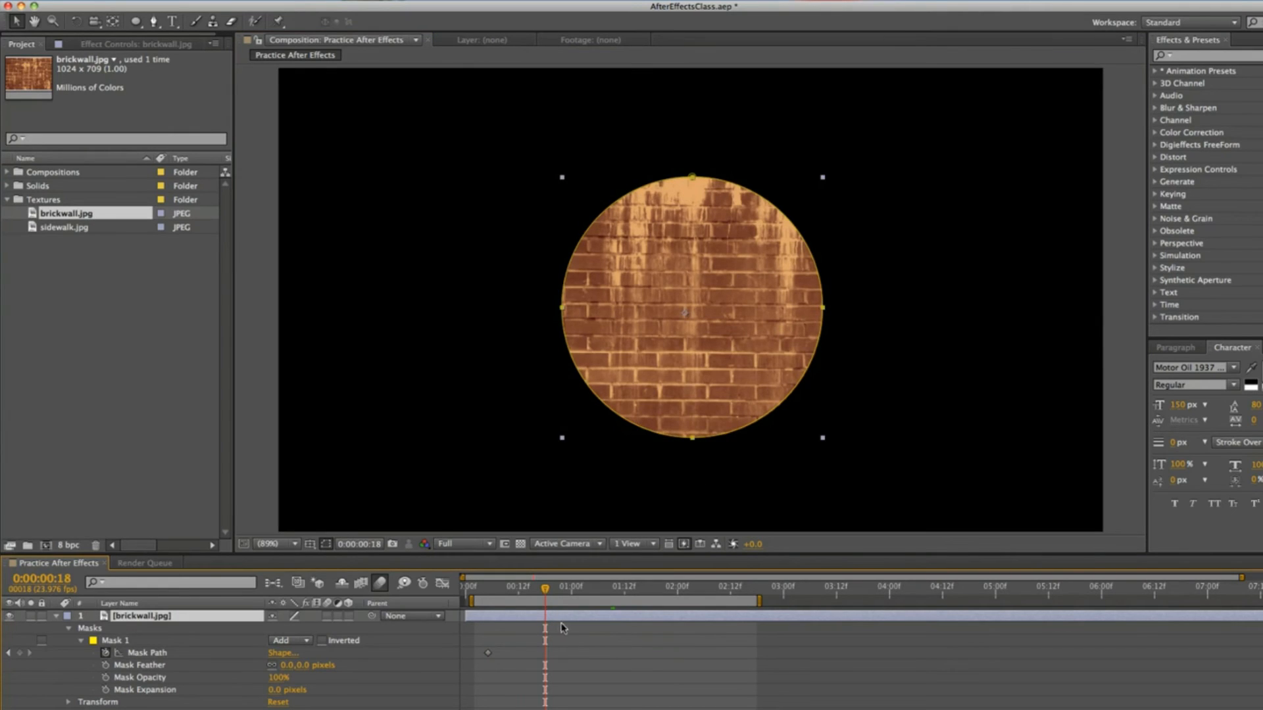
click(571, 657)
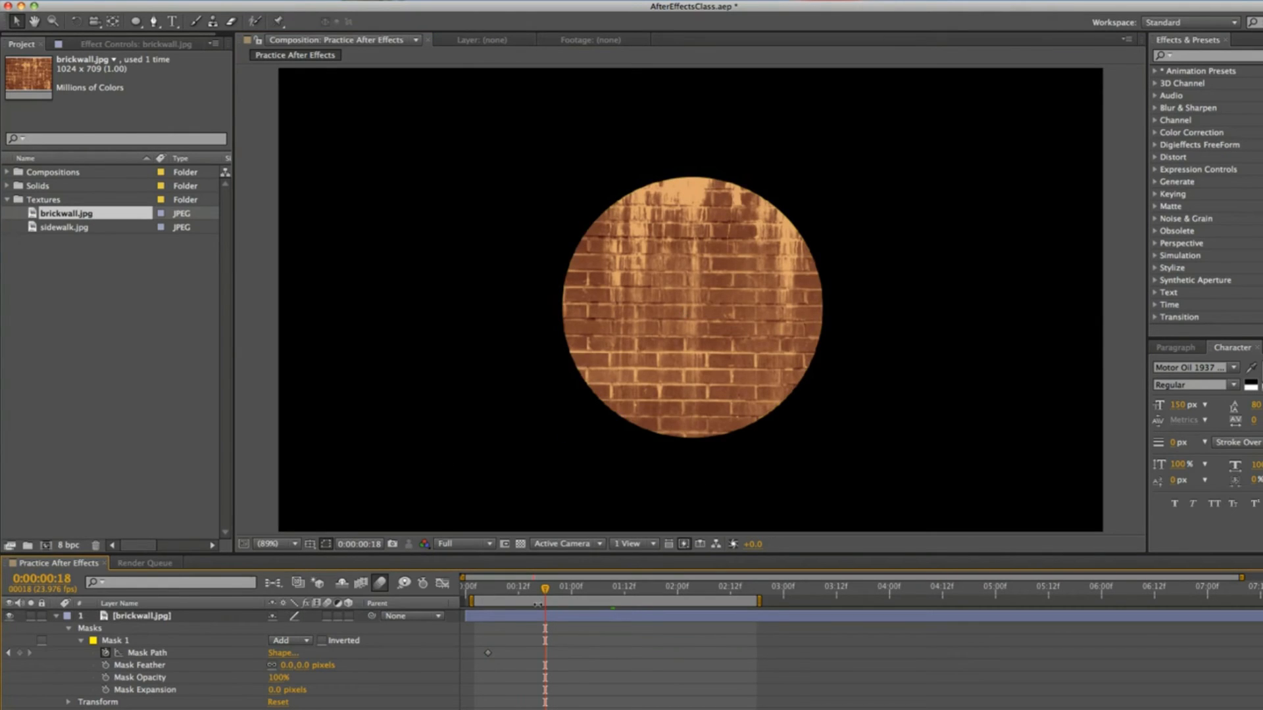
click(507, 619)
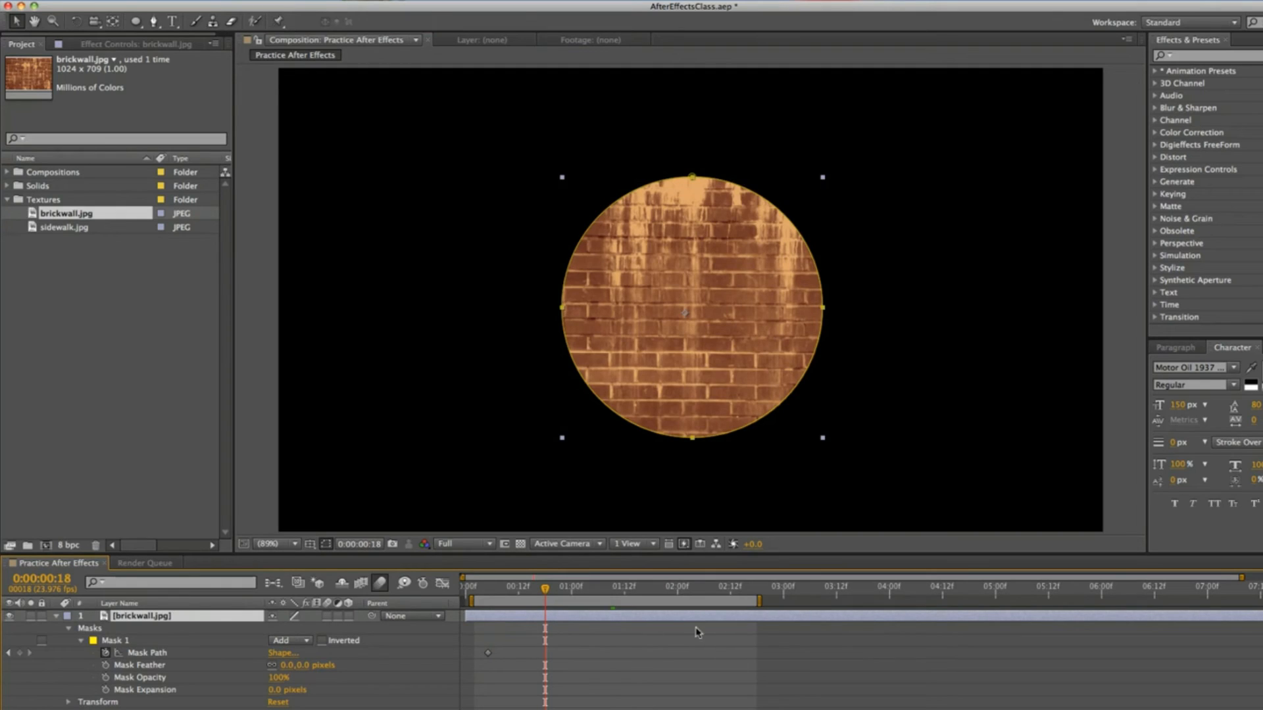
drag(827, 310, 923, 309)
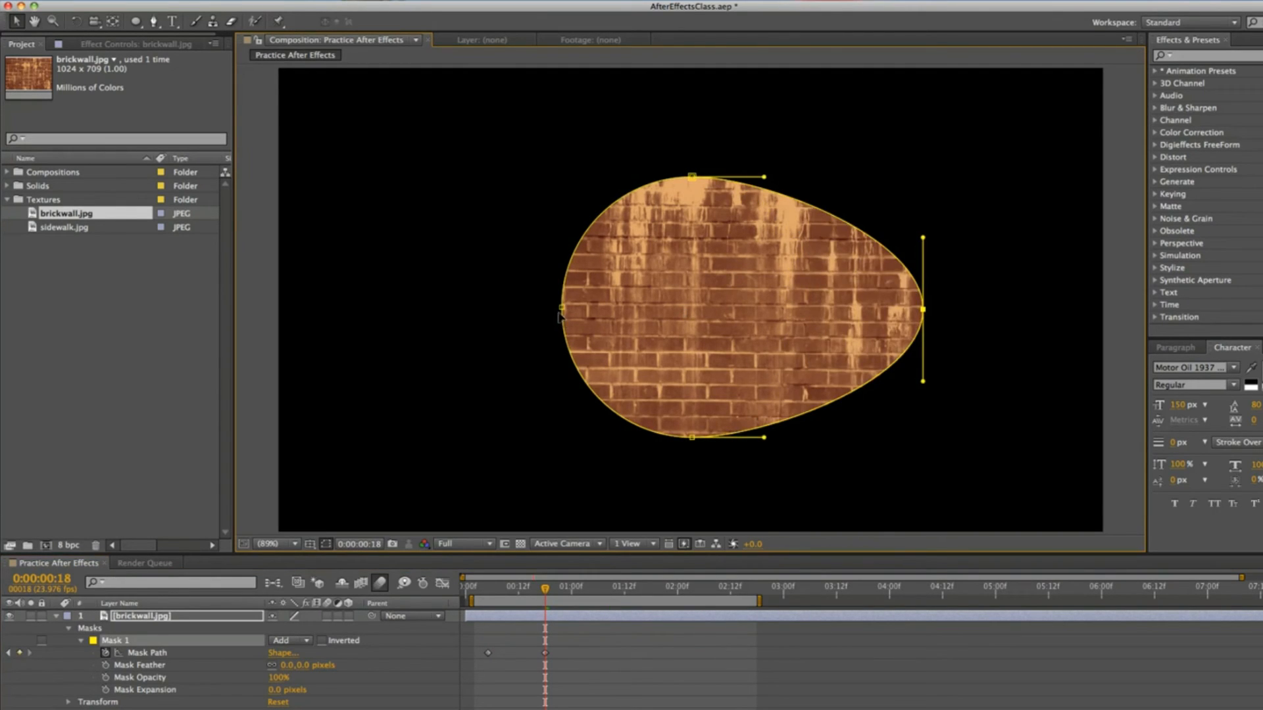
drag(558, 312, 442, 314)
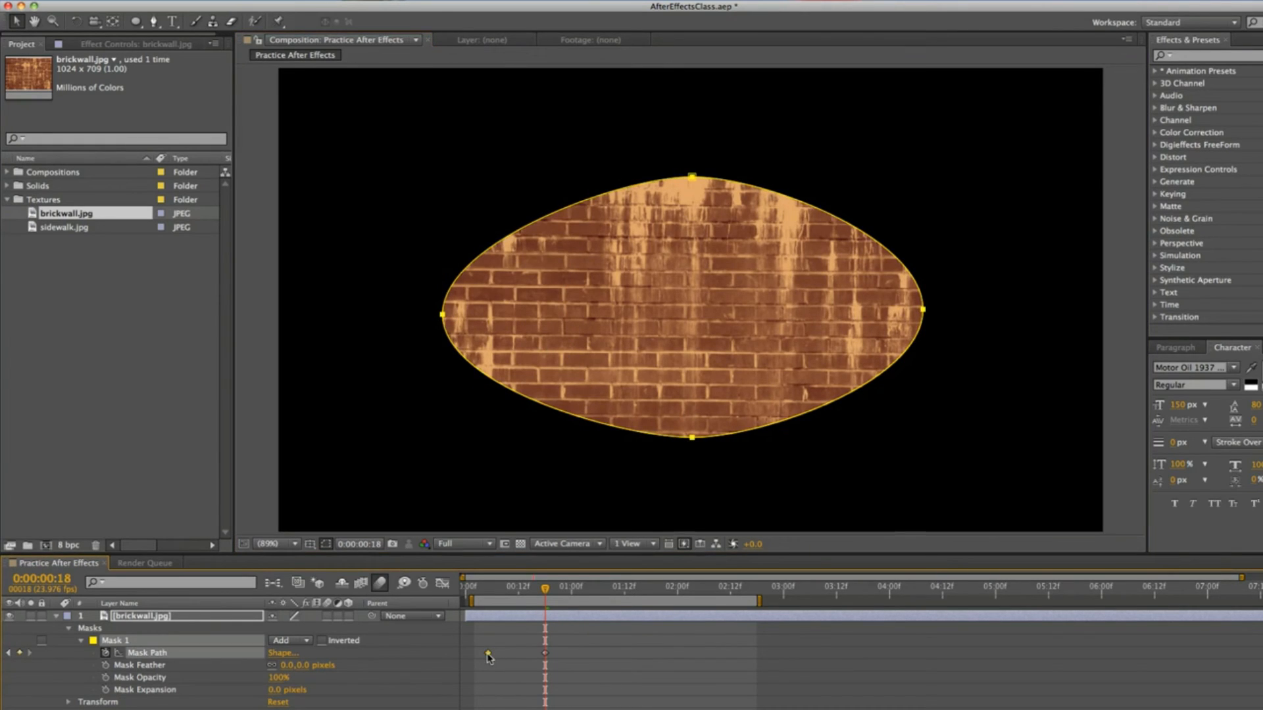
Copy the circular Mask Path keyframe from 0:00:00:05 to 0:00:01:07 and preview the shape animation.
drag(546, 588, 606, 594)
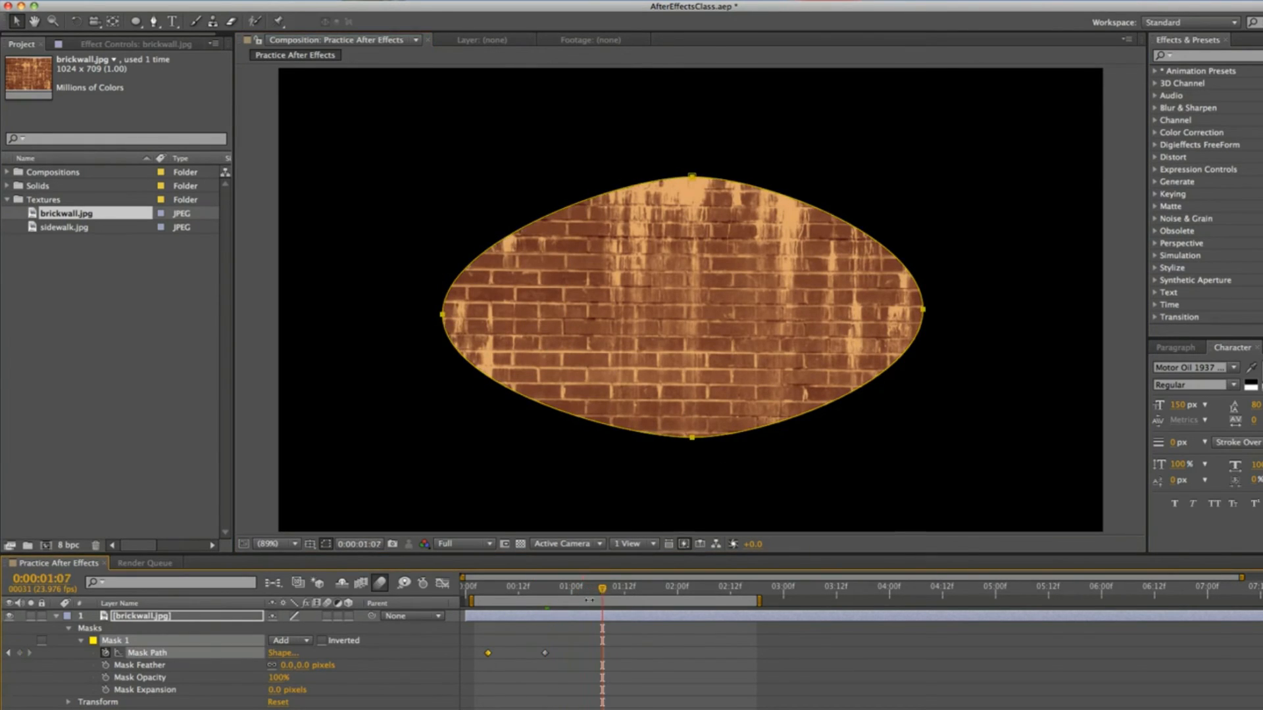
key(super+v)
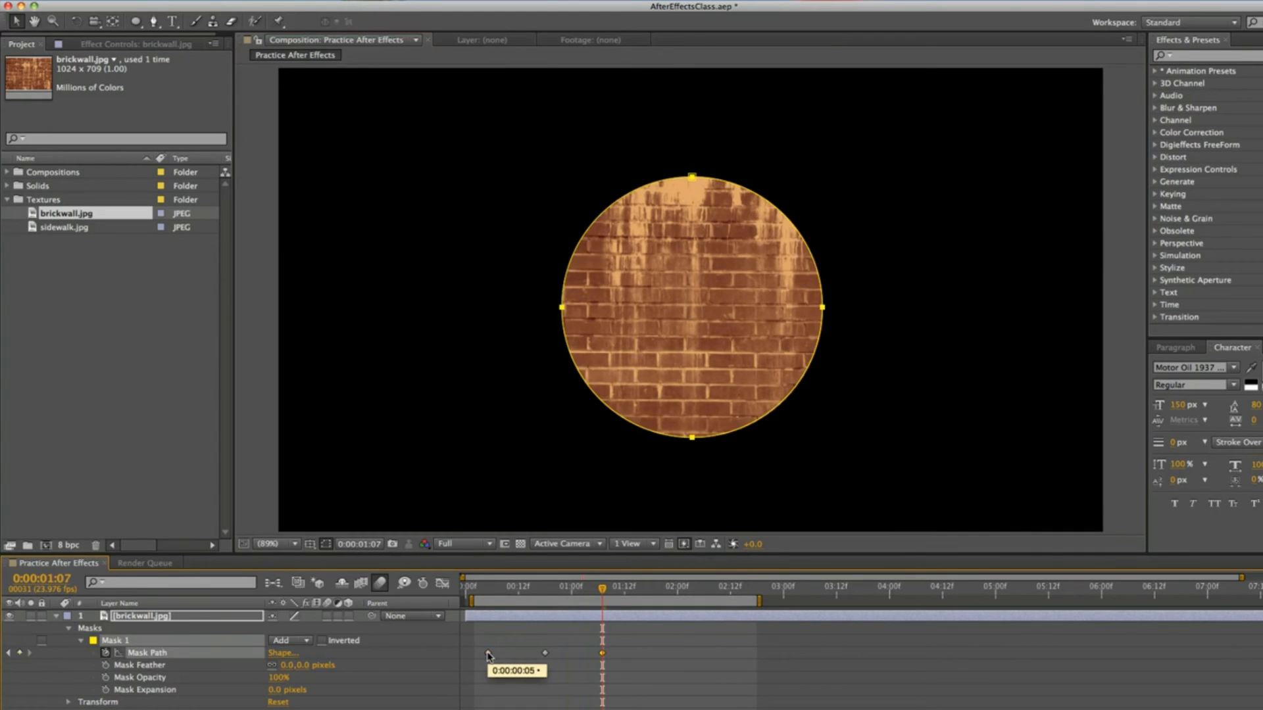
key(space)
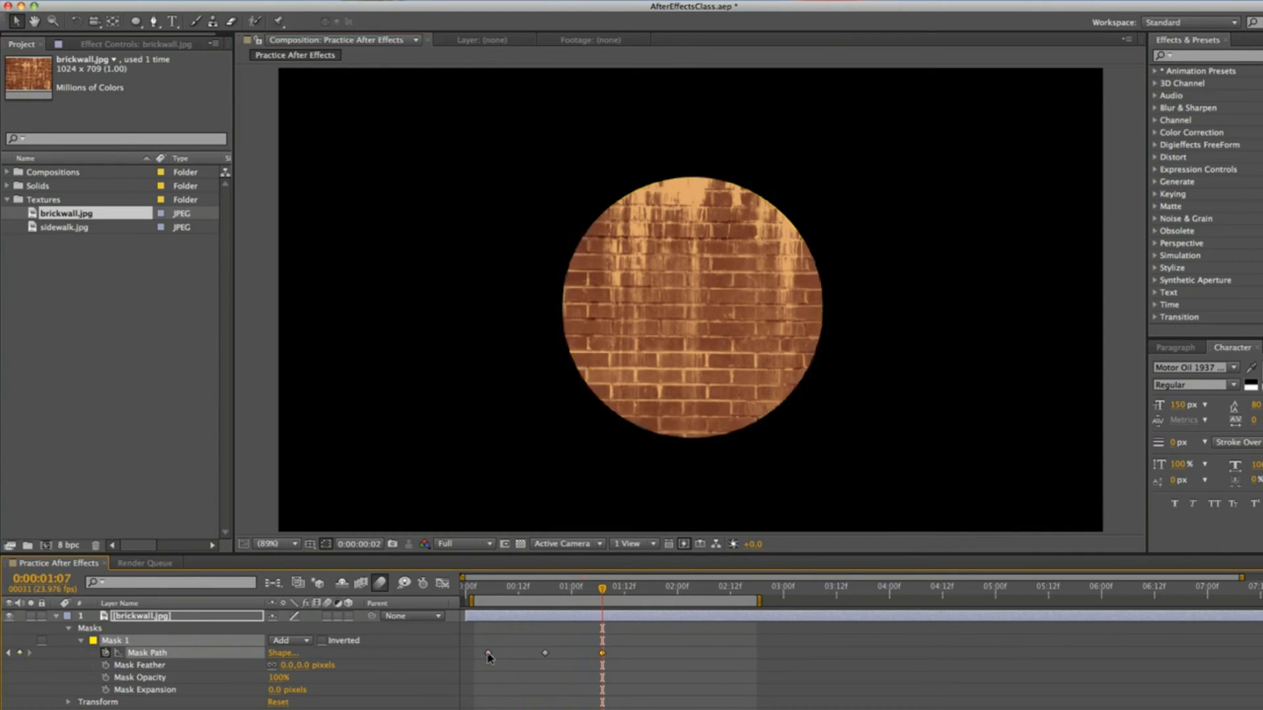
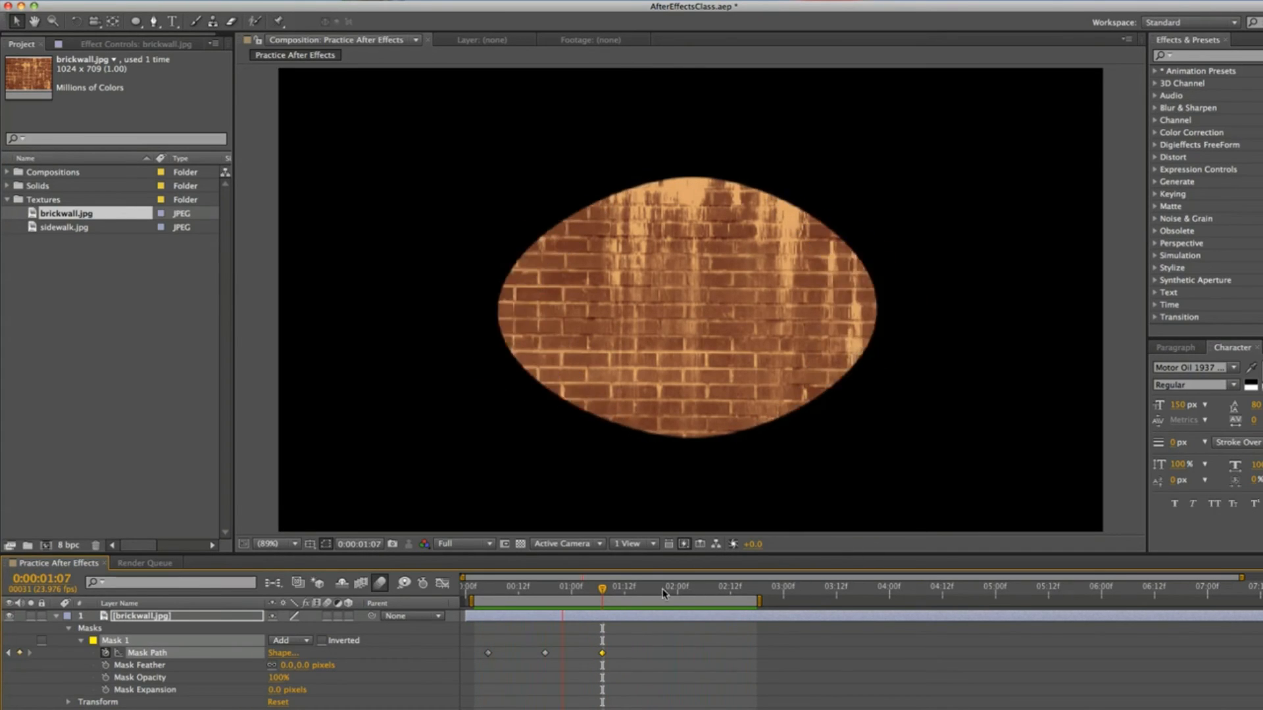
Stop the preview and scale the sidewalk.jpg layer to 36%.
key(space)
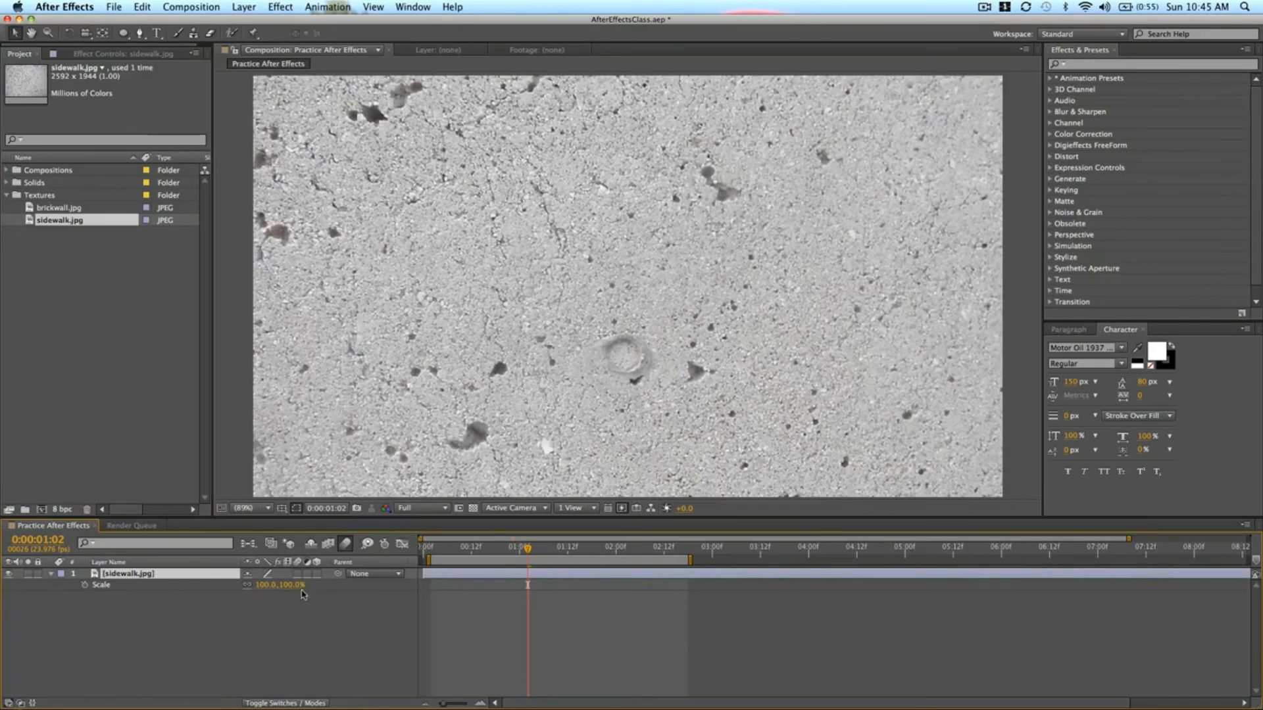
click(270, 587)
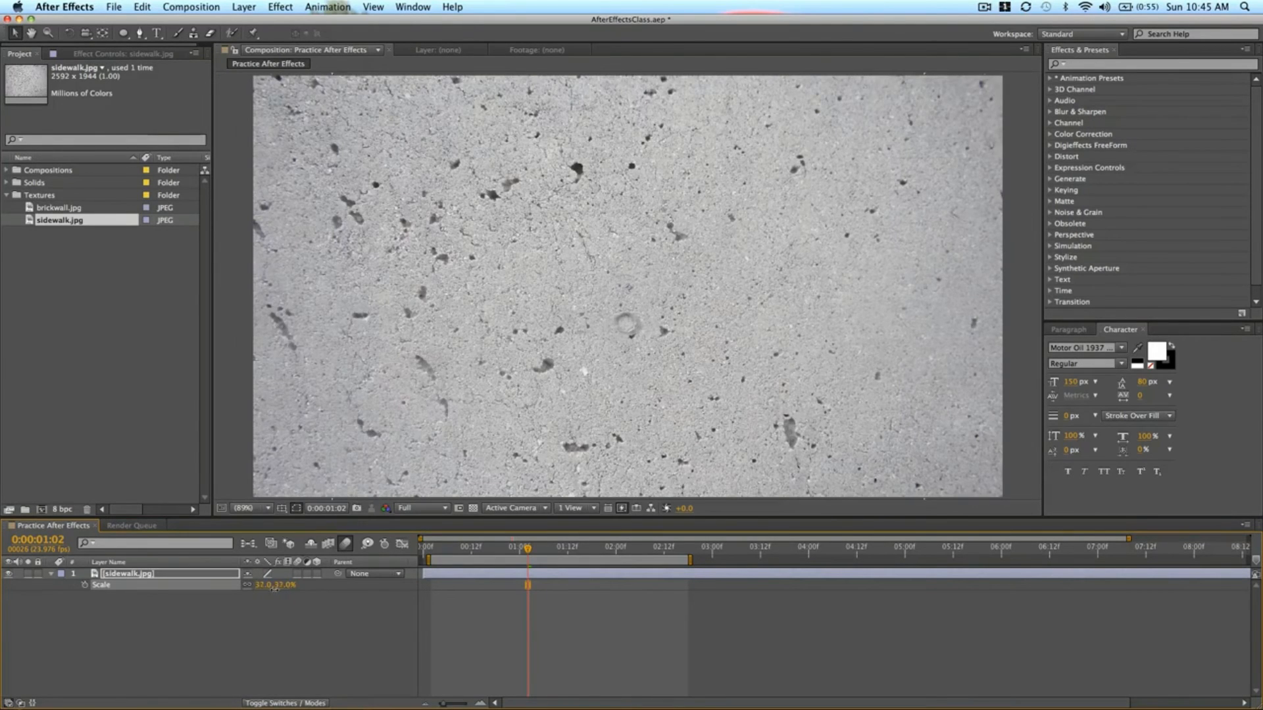
drag(274, 589, 291, 587)
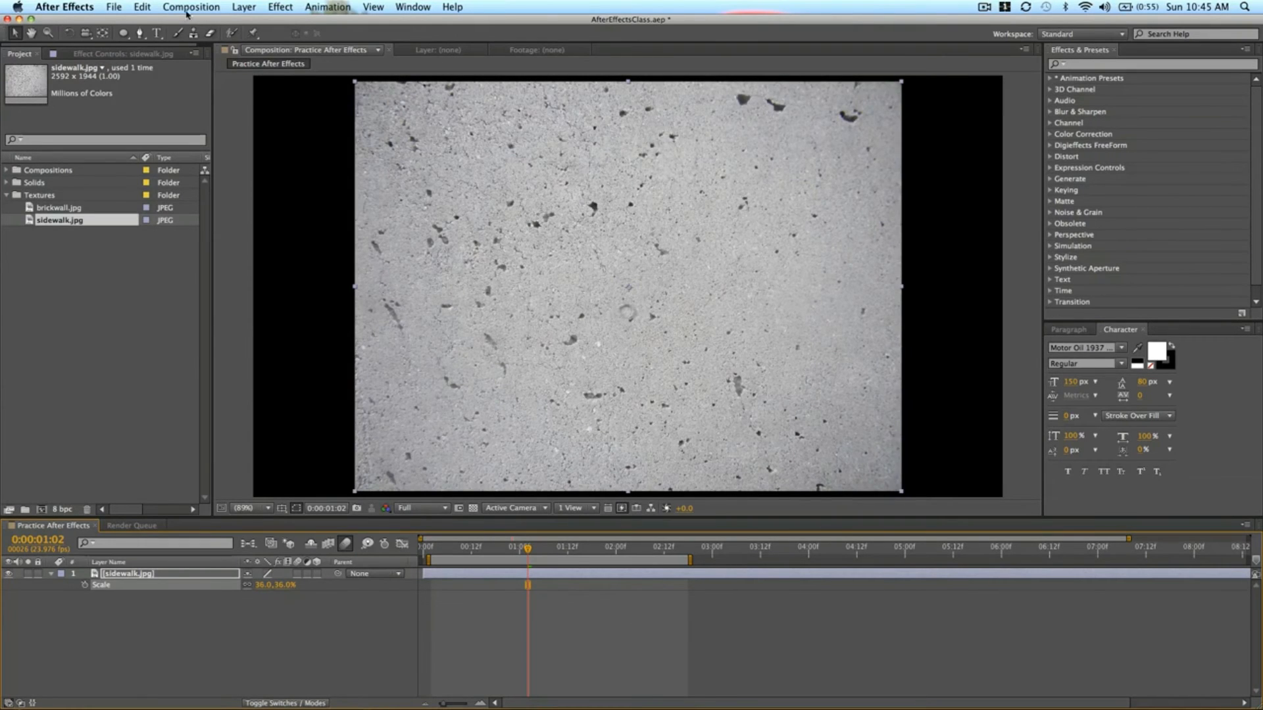
Draw a centred circular mask about 70% of the frame's height on the sidewalk layer.
drag(123, 33, 176, 54)
mouse_move(628, 287)
mouse_down()
mouse_move(777, 436)
mouse_move(776, 411)
mouse_up()
click(574, 612)
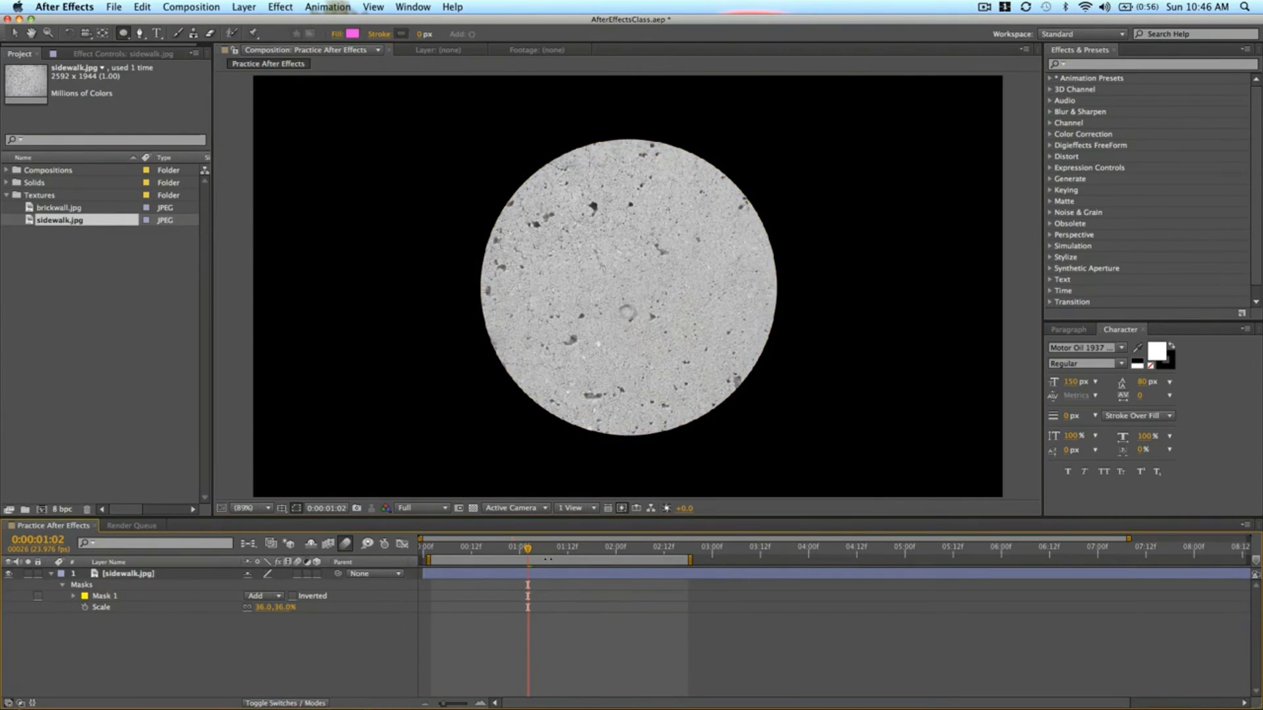
Draw a smaller concentric circular mask on the sidewalk layer and set its mode to Subtract to form a ring.
click(546, 574)
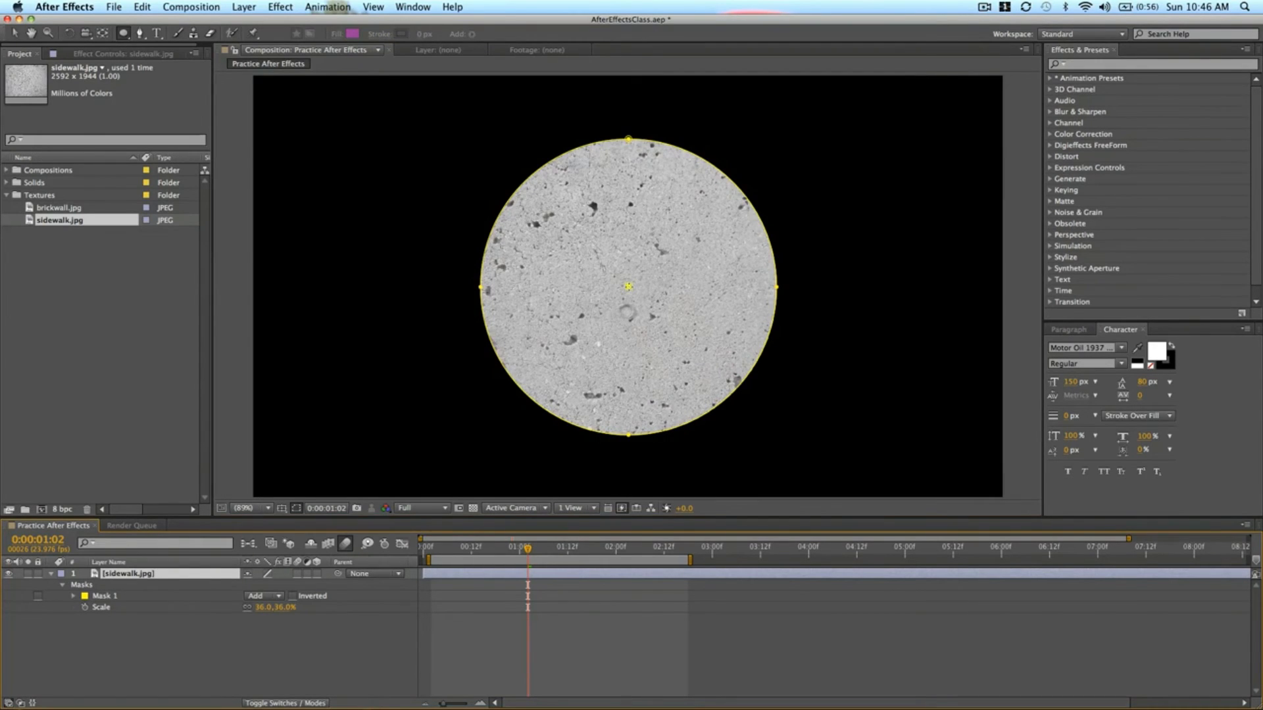
drag(628, 286, 740, 399)
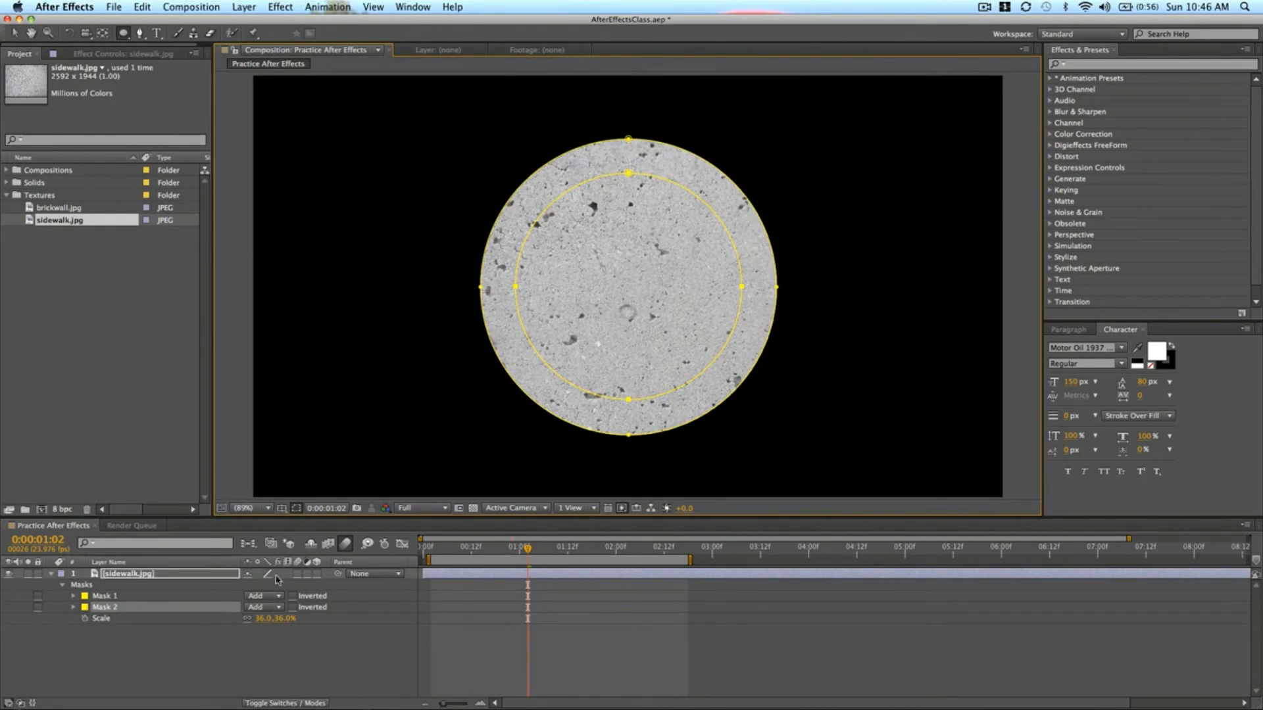
click(279, 609)
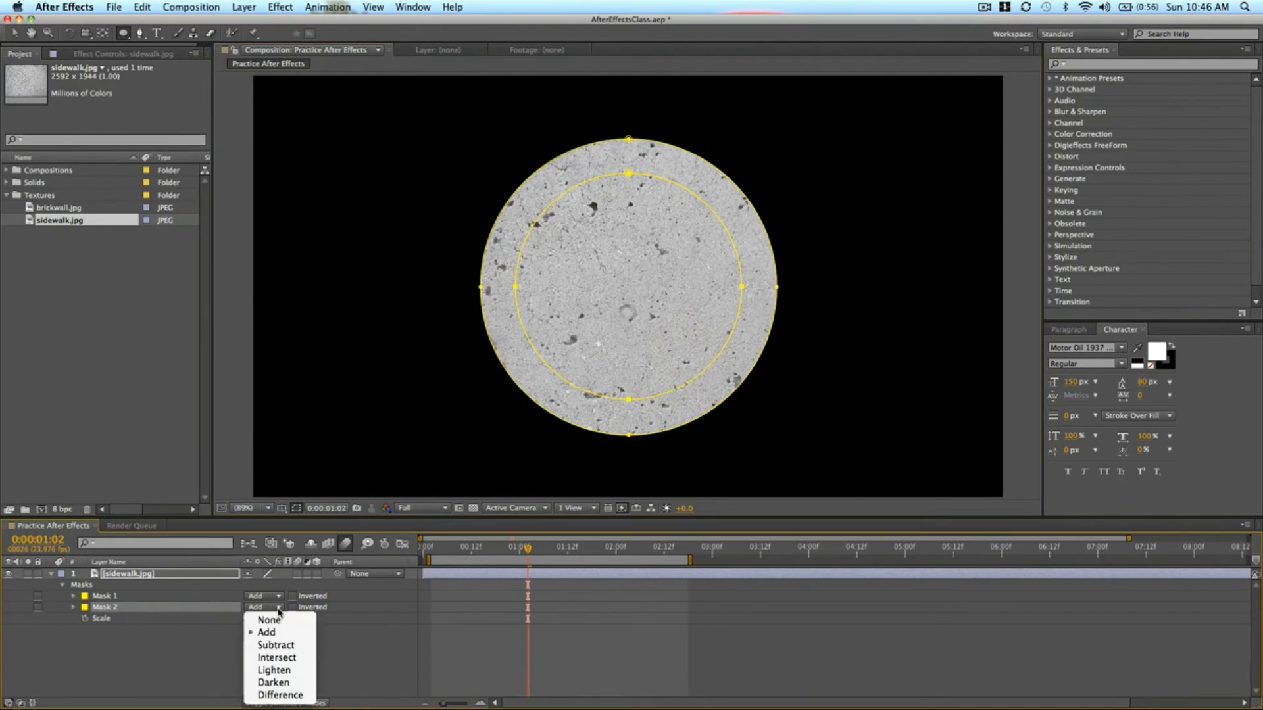
click(279, 647)
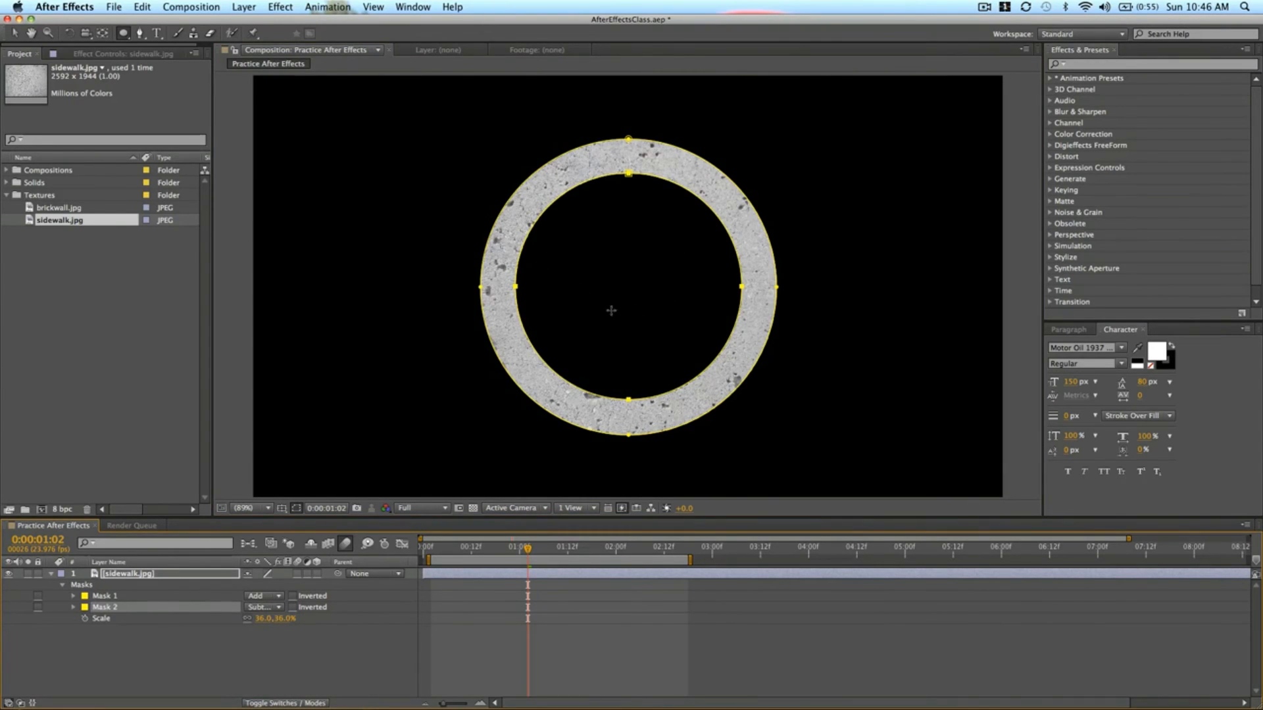
click(536, 667)
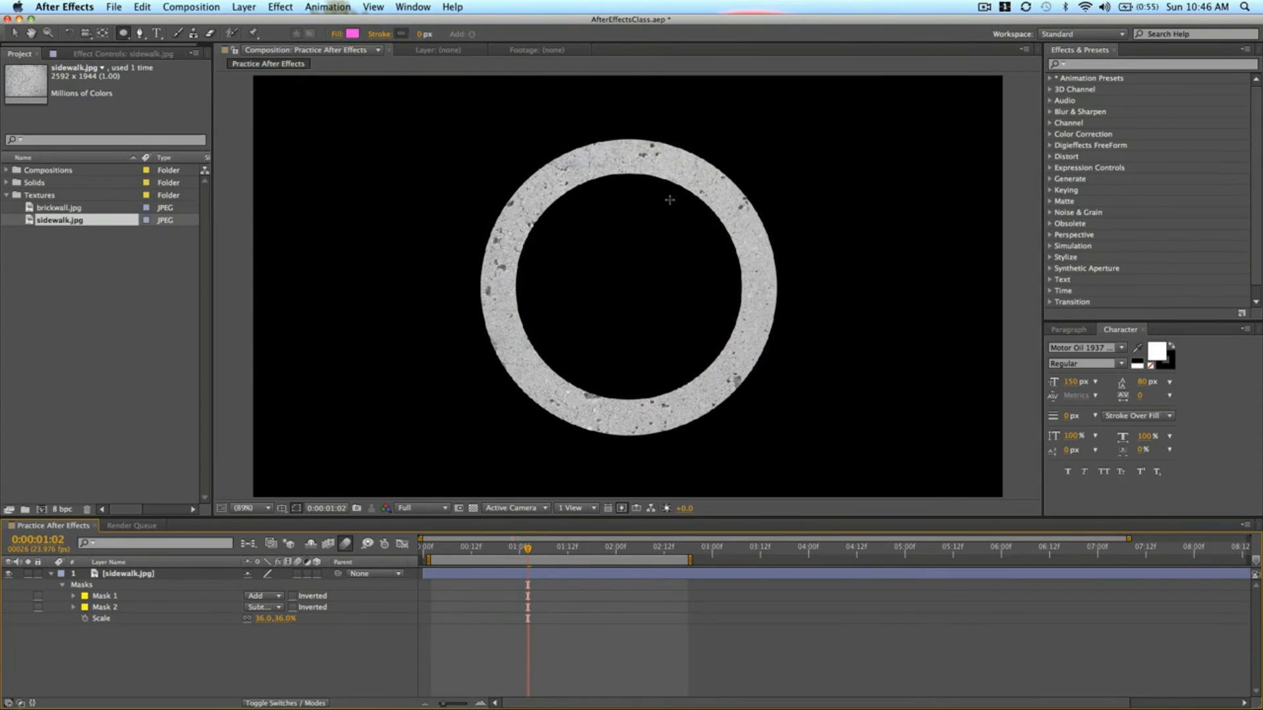
Go to 0:00:00:12 and reveal all mask properties of both Mask 1 and Mask 2.
click(471, 551)
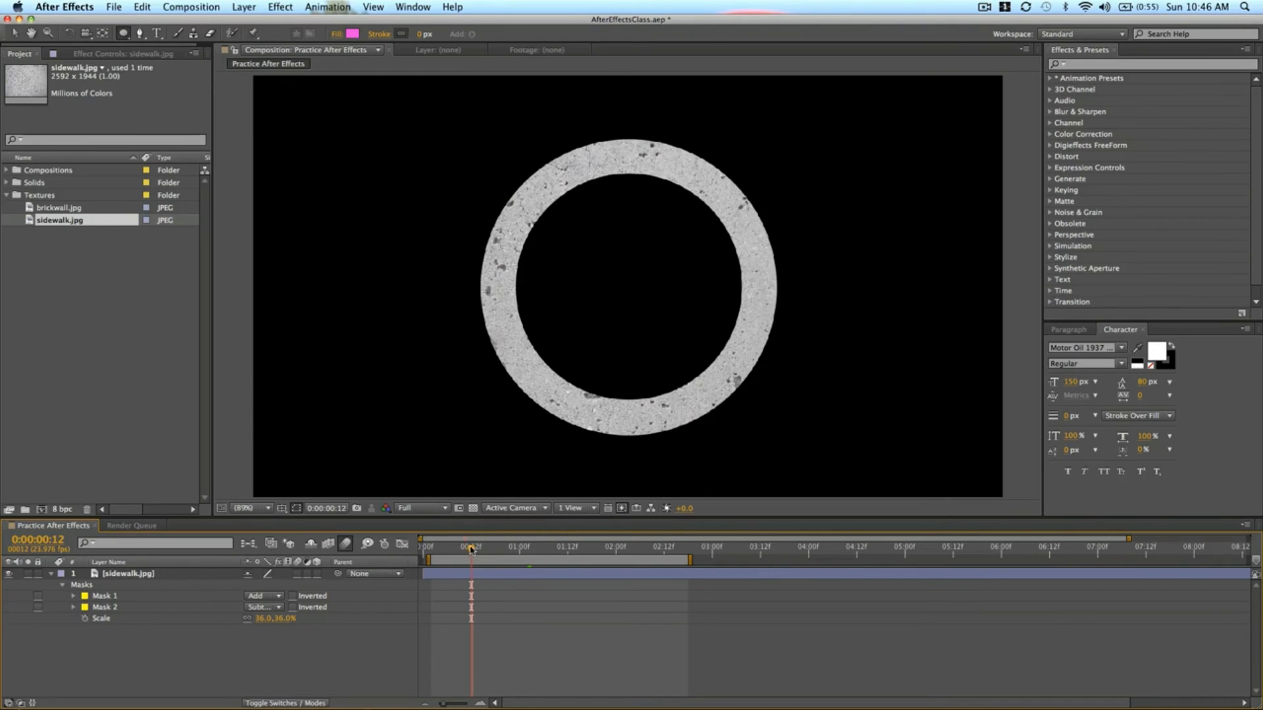
mouse_move(471, 550)
mouse_down()
mouse_move(523, 551)
mouse_move(471, 558)
mouse_up()
click(116, 610)
key(m)
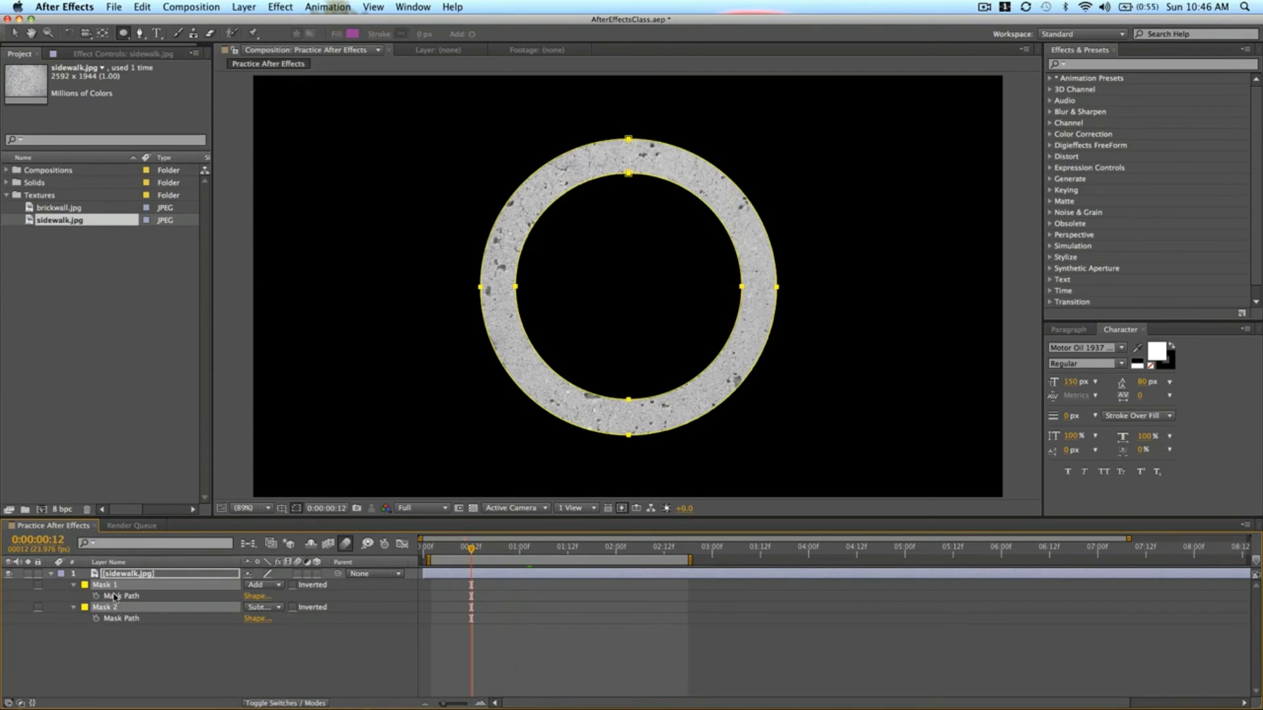
key(m)
key(m)
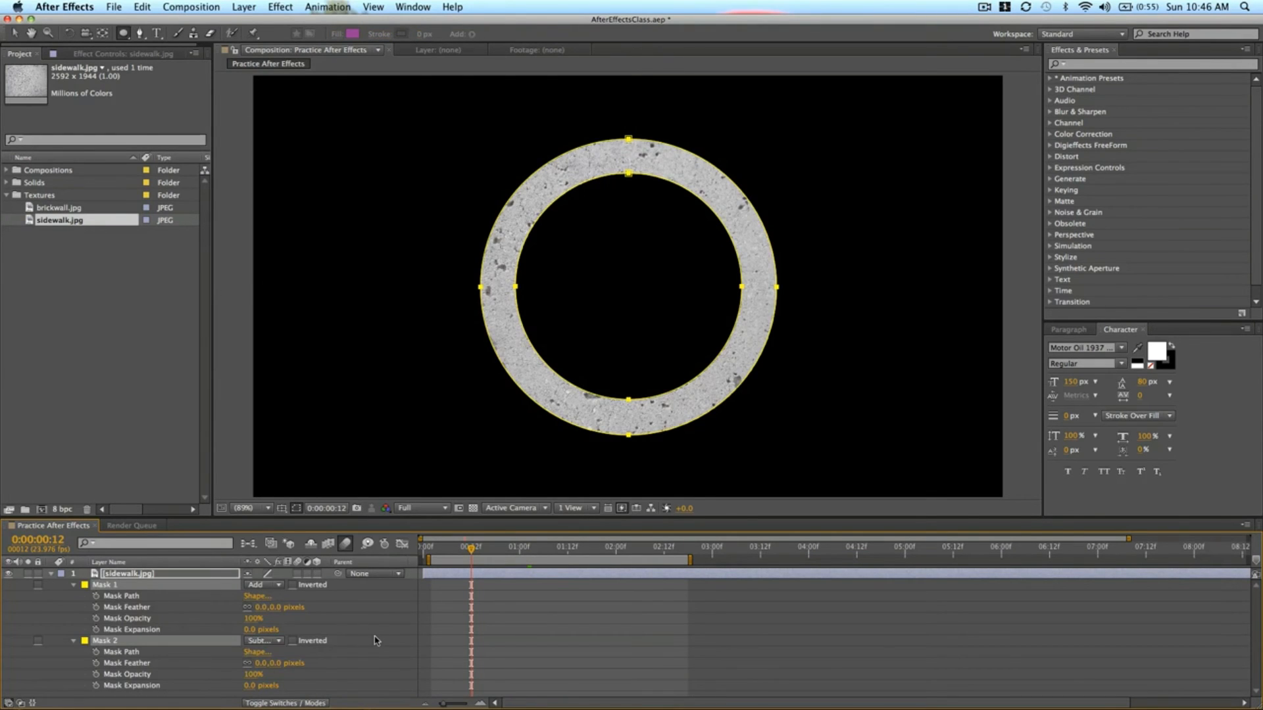
Set Mask 2's Mask Expansion to -554 pixels and keyframe it at 0:00:00:12.
click(55, 671)
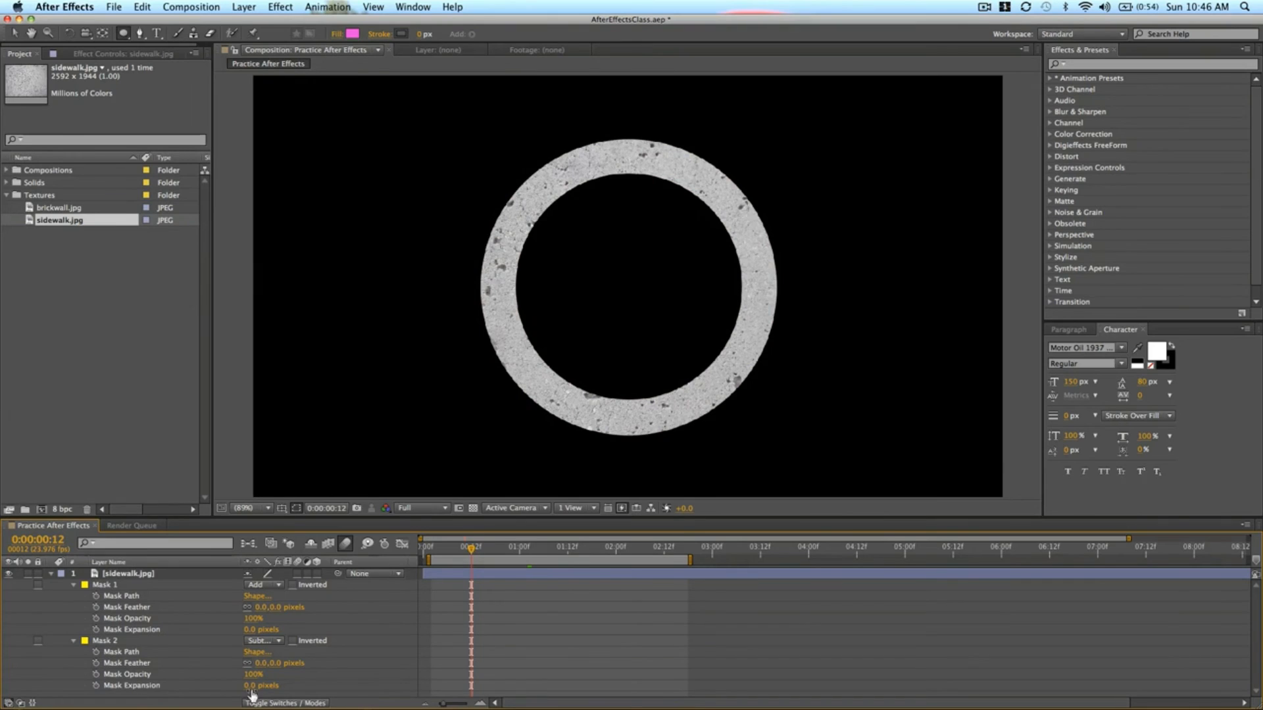
drag(250, 687, 211, 696)
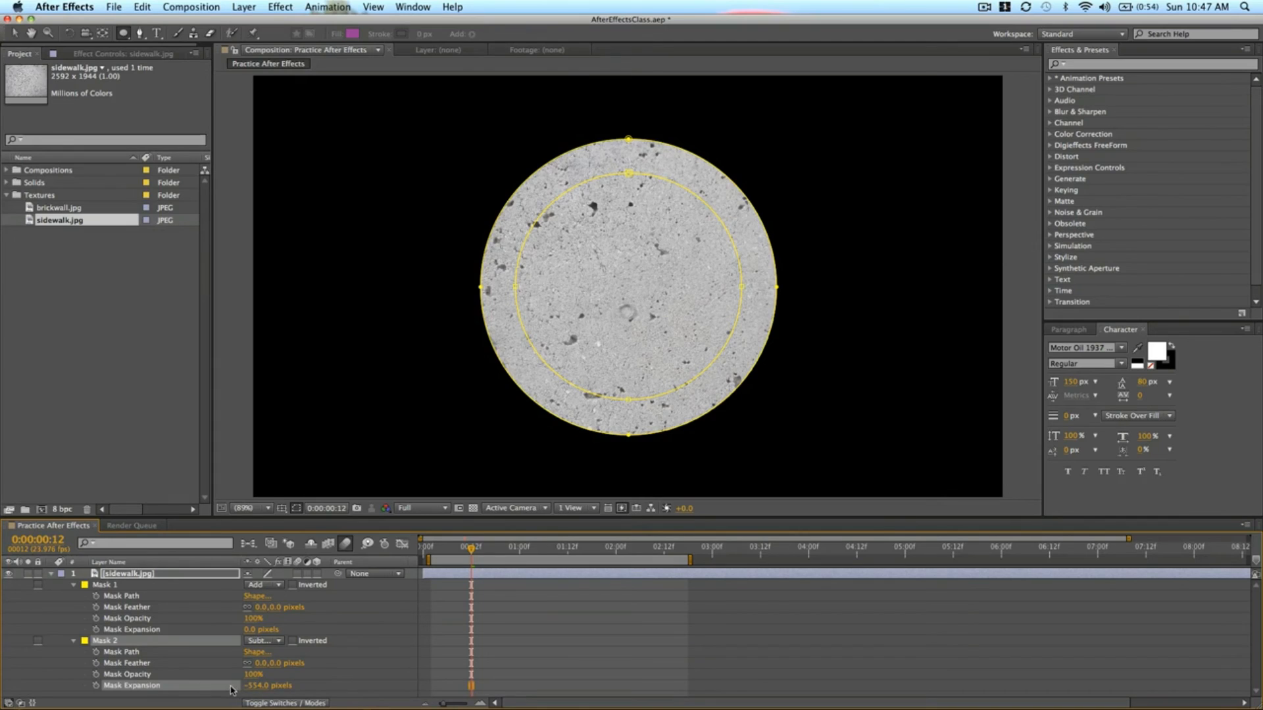
click(95, 687)
Set Mask 1's Mask Expansion to -714 pixels and keyframe it at 0:00:00:12.
drag(251, 633, 89, 645)
drag(221, 634, 158, 642)
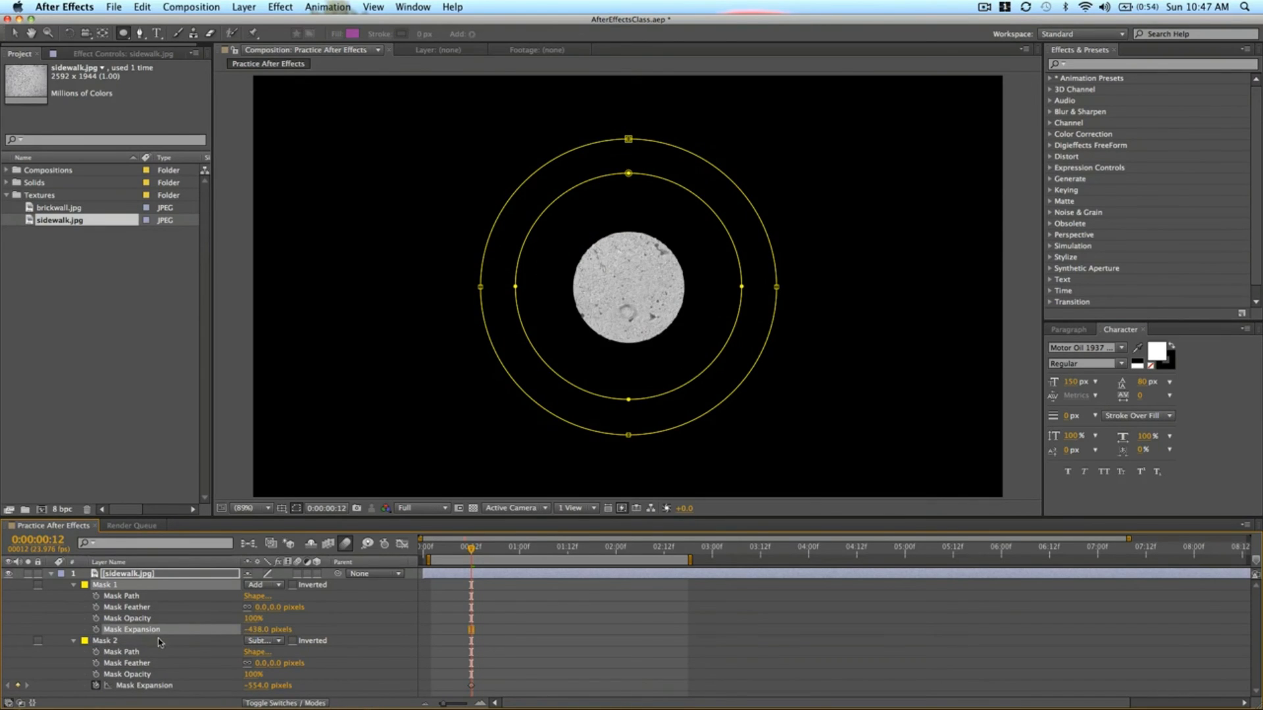
drag(251, 630, 214, 640)
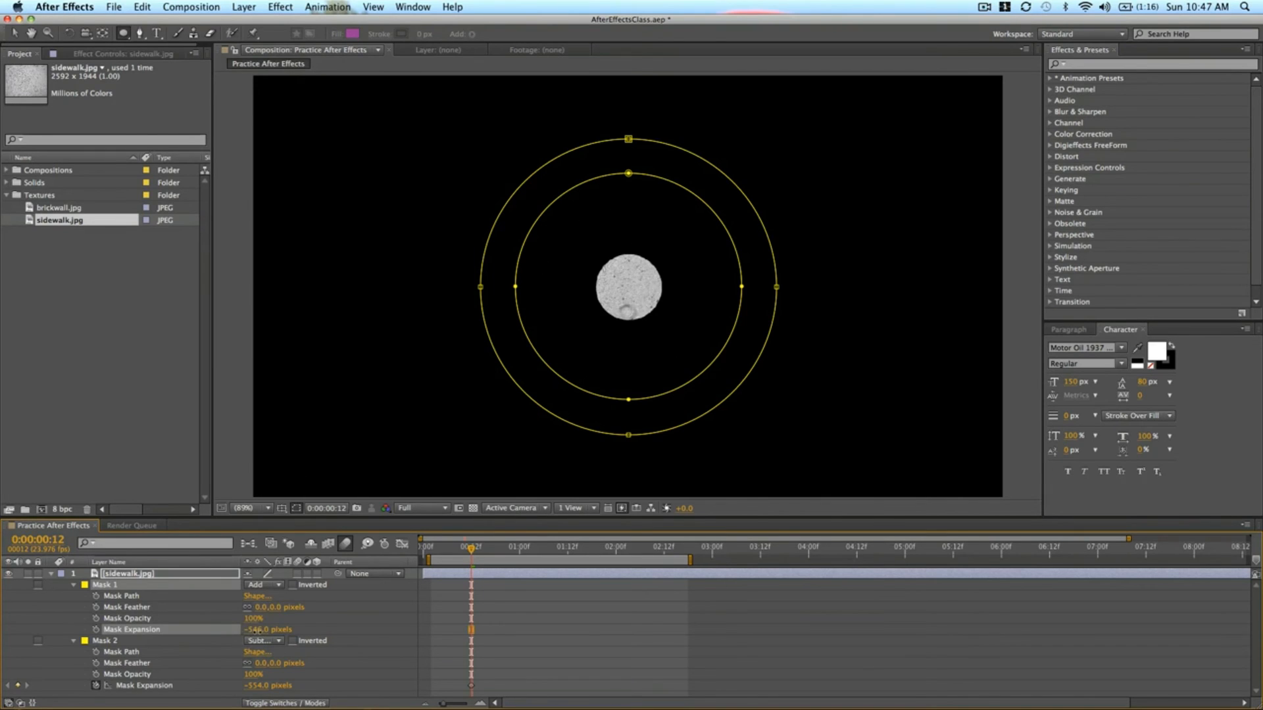
mouse_move(205, 635)
mouse_down()
mouse_move(260, 637)
mouse_move(212, 637)
mouse_up()
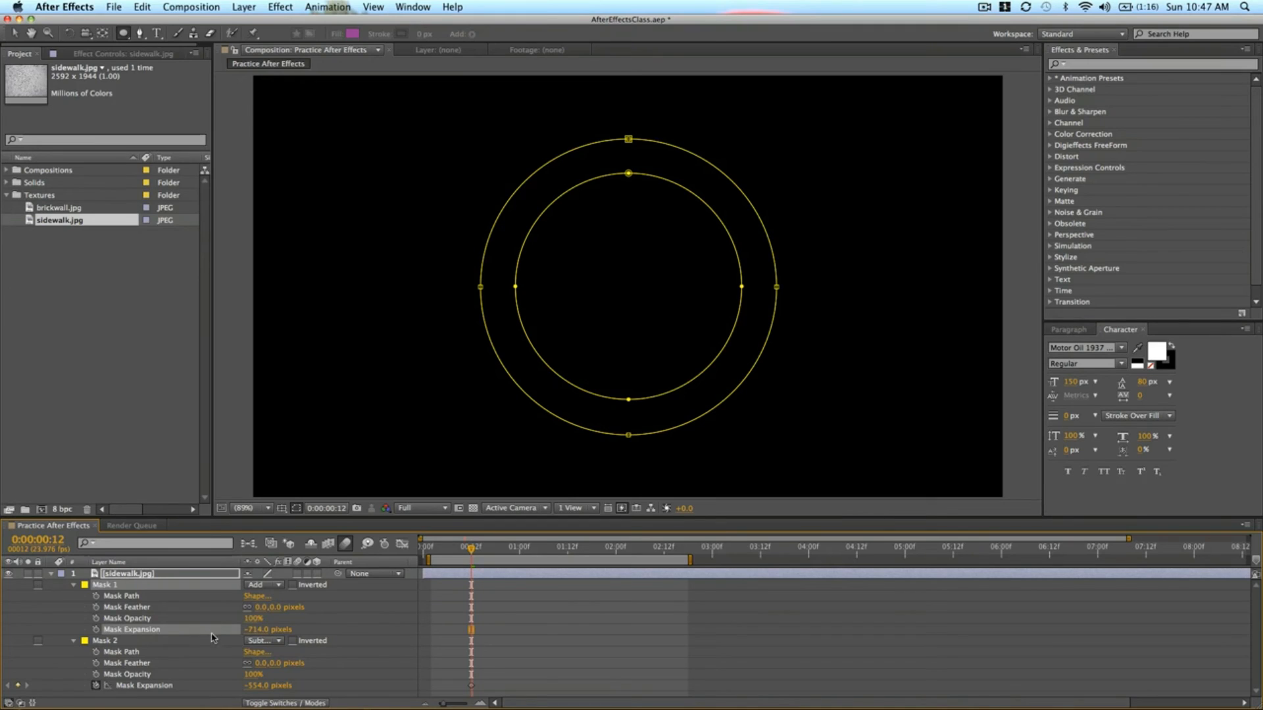
click(96, 629)
At 0:00:01:00, set Mask 1's Mask Expansion to 0 pixels.
drag(474, 551, 525, 552)
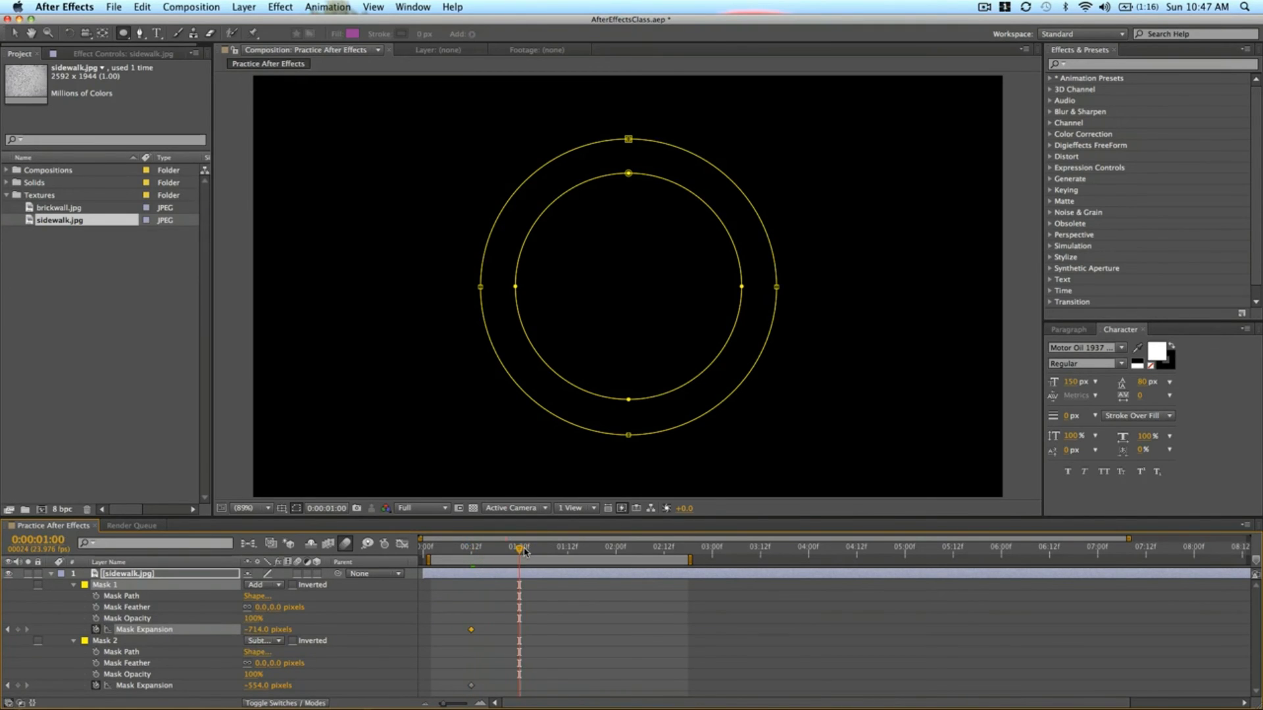
click(536, 600)
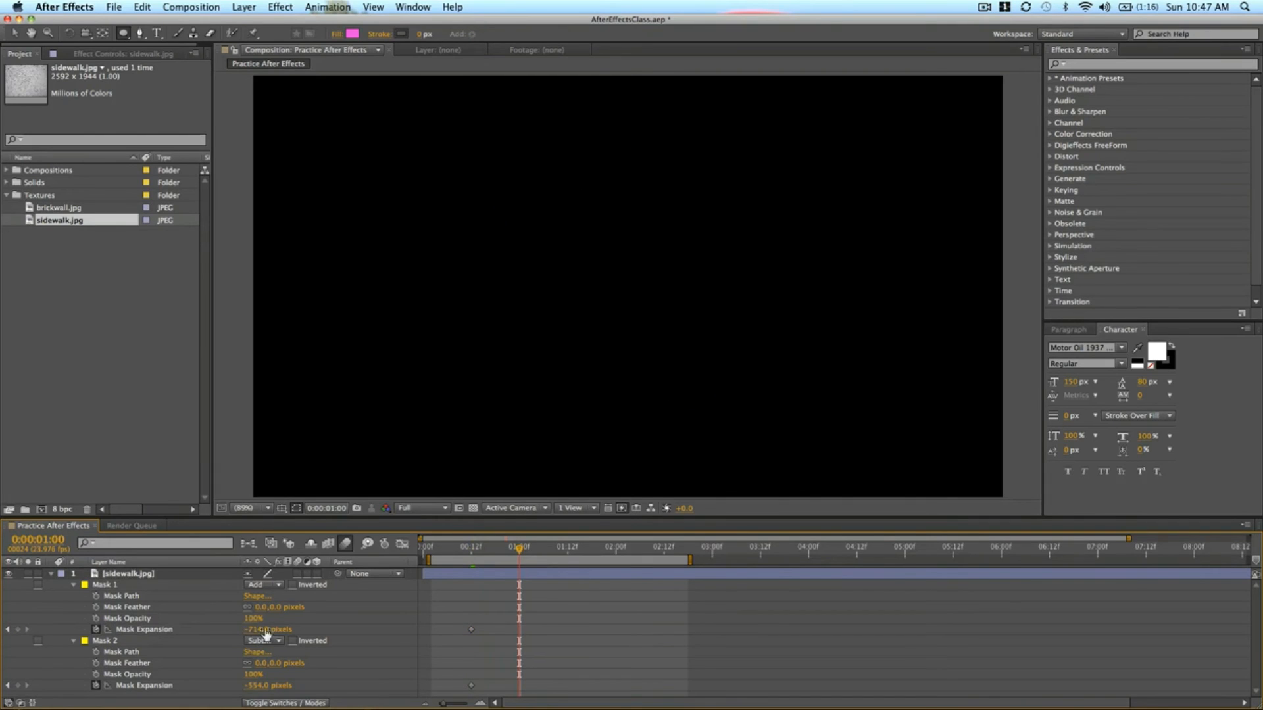
drag(268, 630, 401, 623)
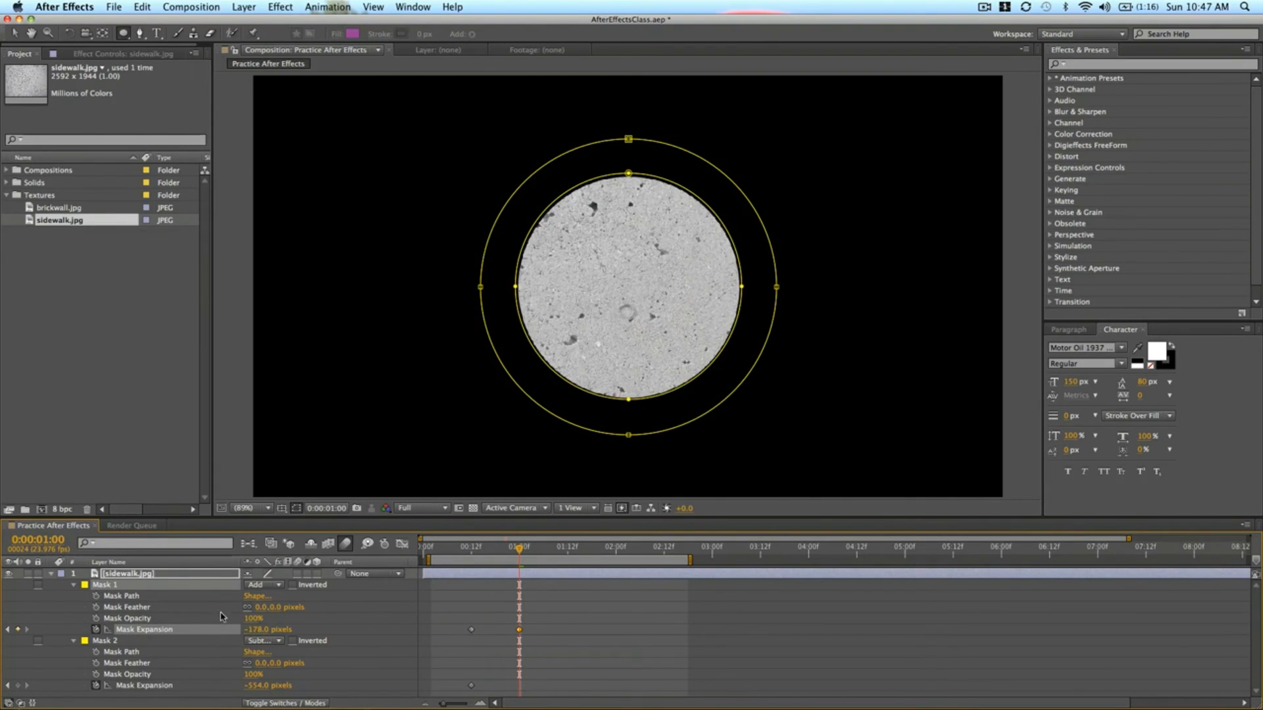
mouse_move(253, 635)
mouse_down()
mouse_move(356, 636)
mouse_move(245, 633)
mouse_up()
key(F2)
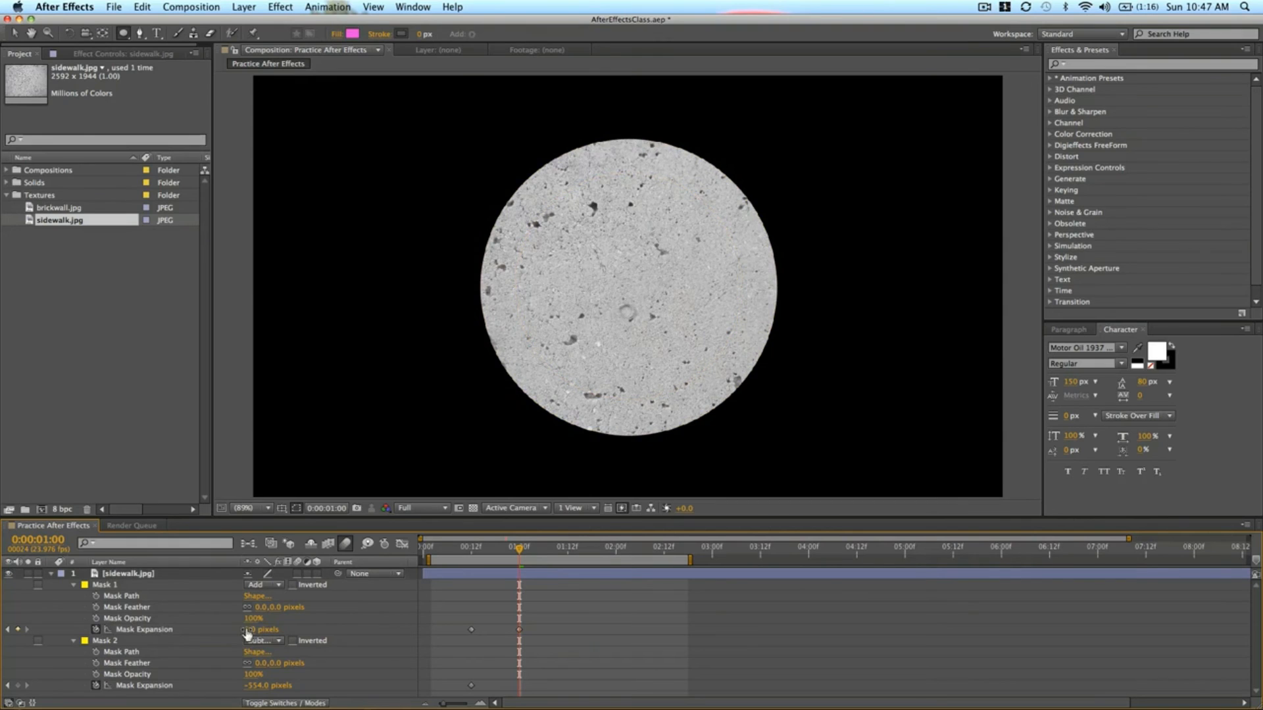
click(277, 632)
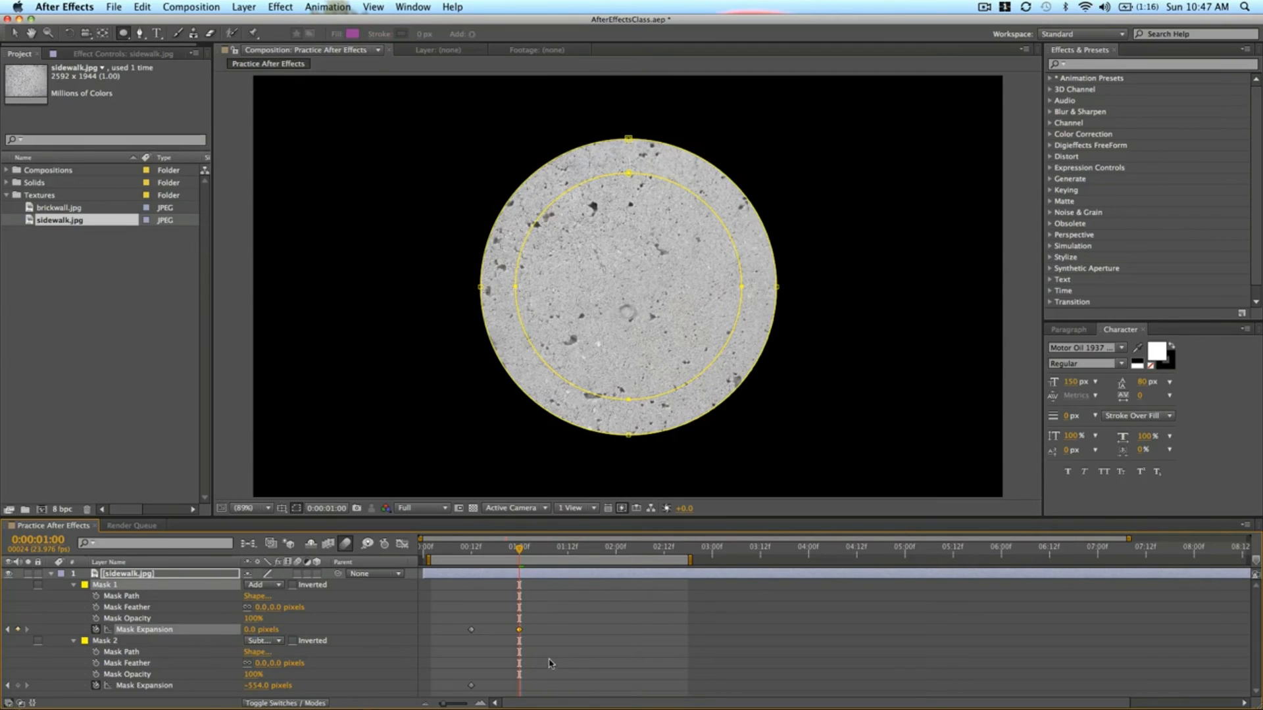
Set Mask 2's Mask Expansion to 0 pixels at 0:00:01:00 and preview the ring animation.
drag(518, 551, 519, 551)
drag(247, 688, 270, 686)
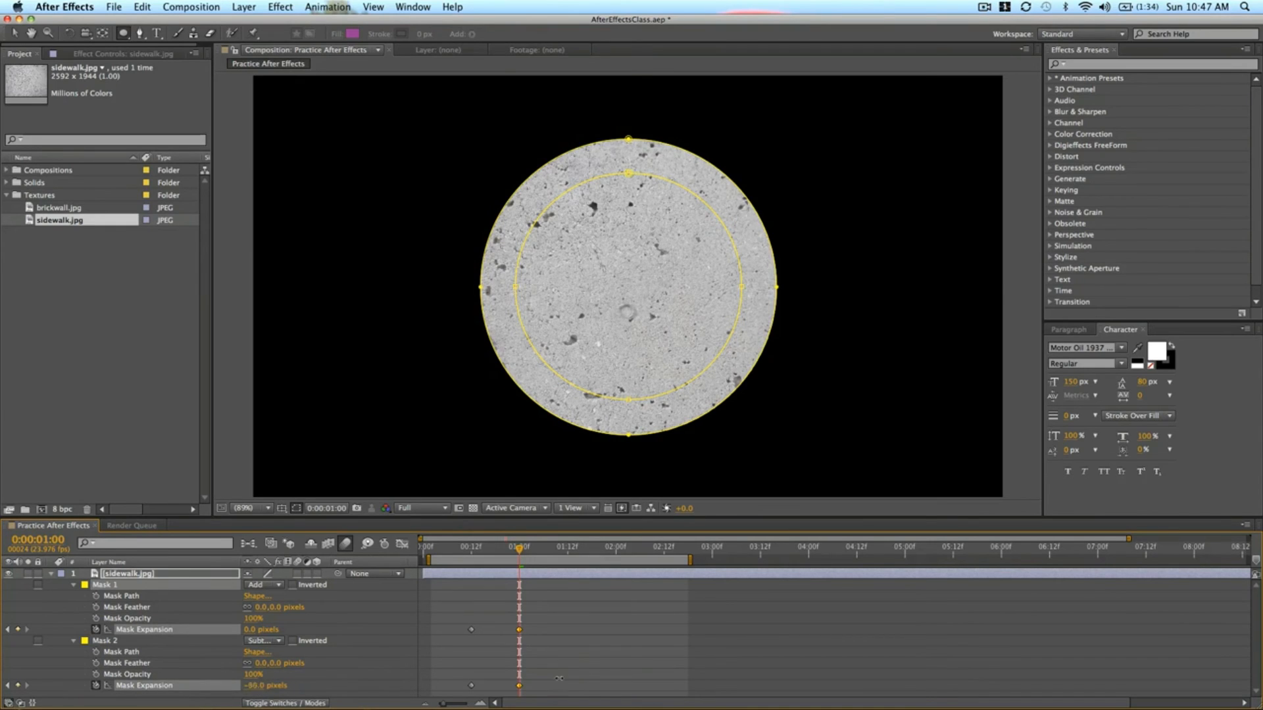
drag(558, 678, 612, 678)
click(596, 646)
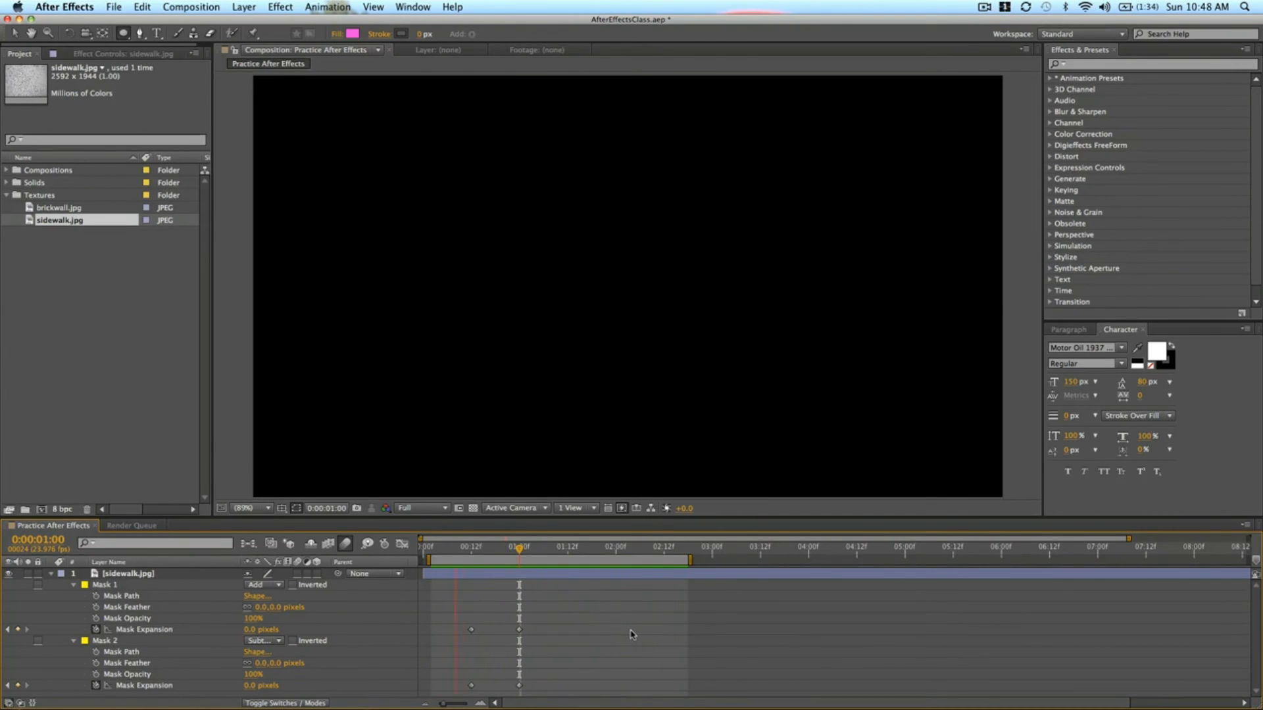
Shift both Mask 2 expansion keyframes to start at 0:00:01:00 and end at 0:00:01:12, and preview the result.
click(665, 548)
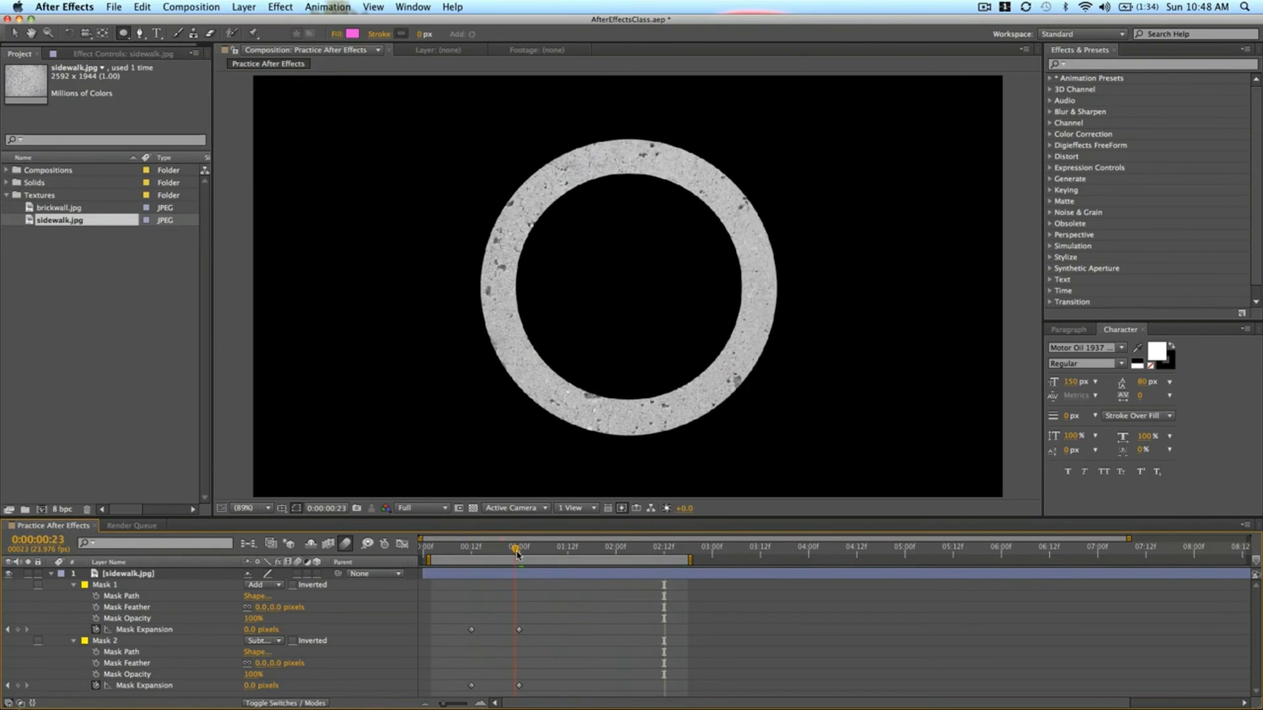
click(519, 549)
drag(459, 668, 570, 687)
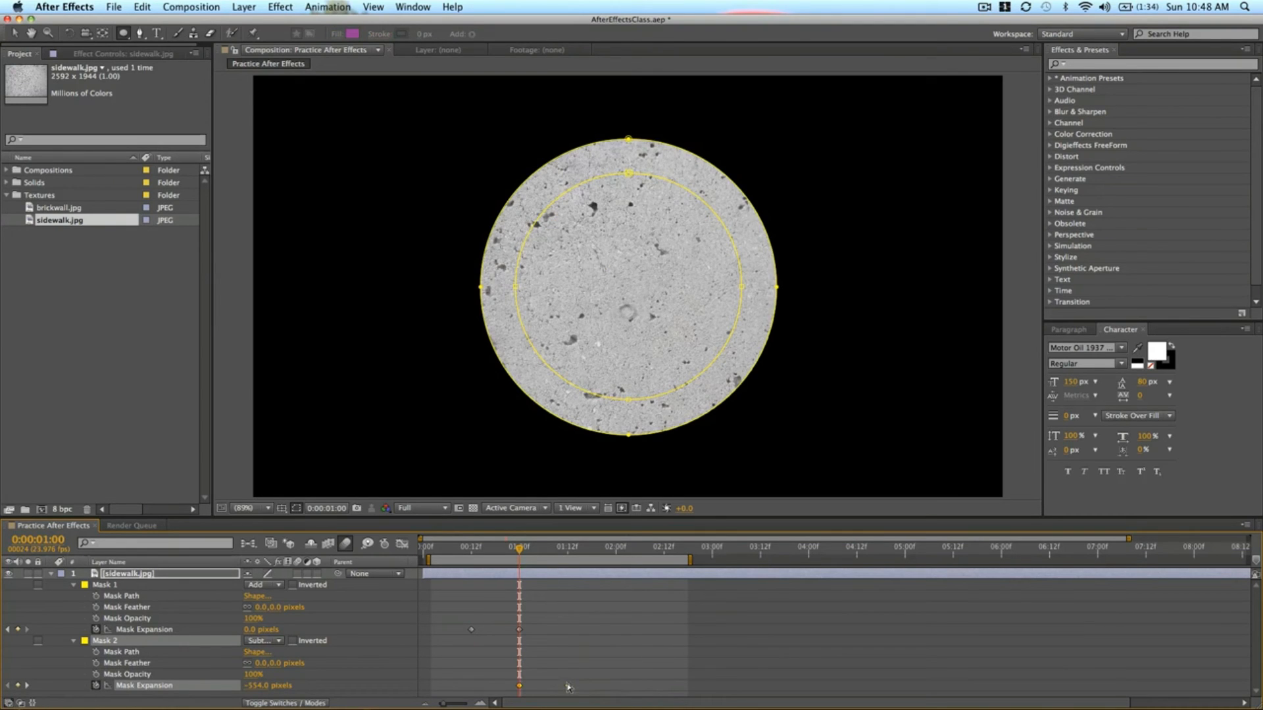
key(space)
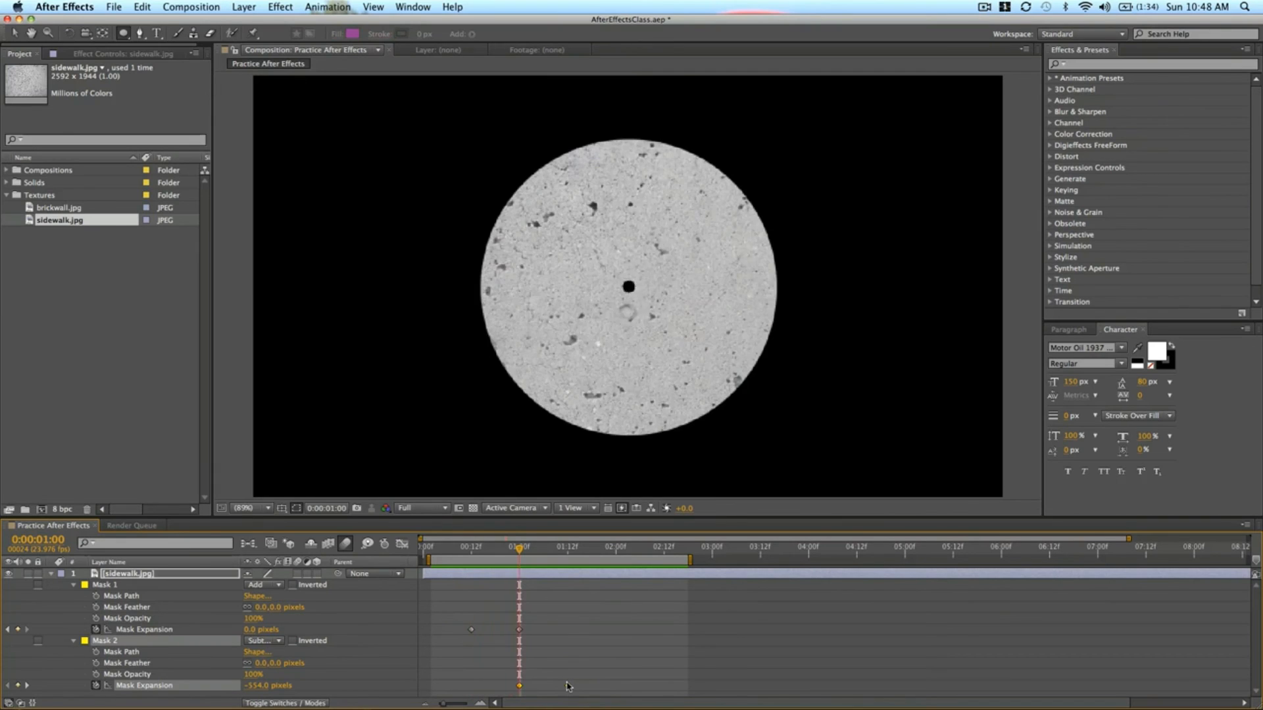
key(space)
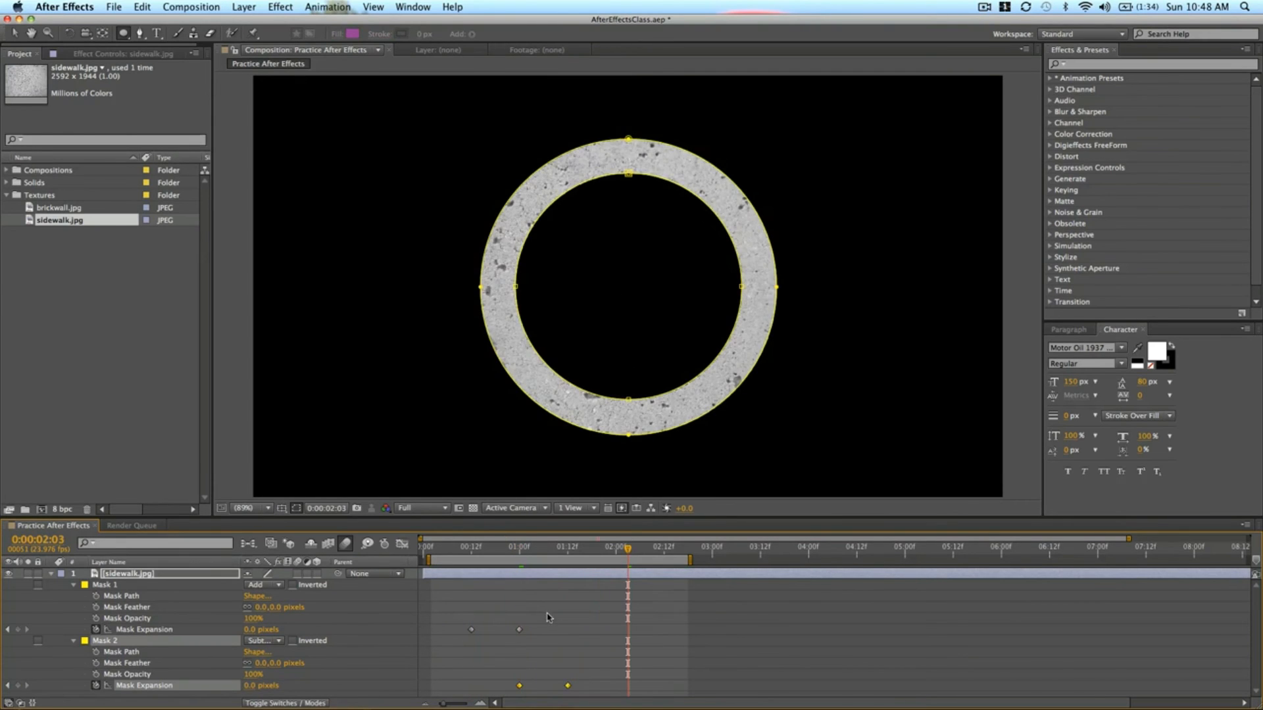
At 0:00:01:12, raise Mask 2's Mask Expansion to 179 pixels so the ring disappears completely, and preview the animation.
drag(474, 550, 519, 549)
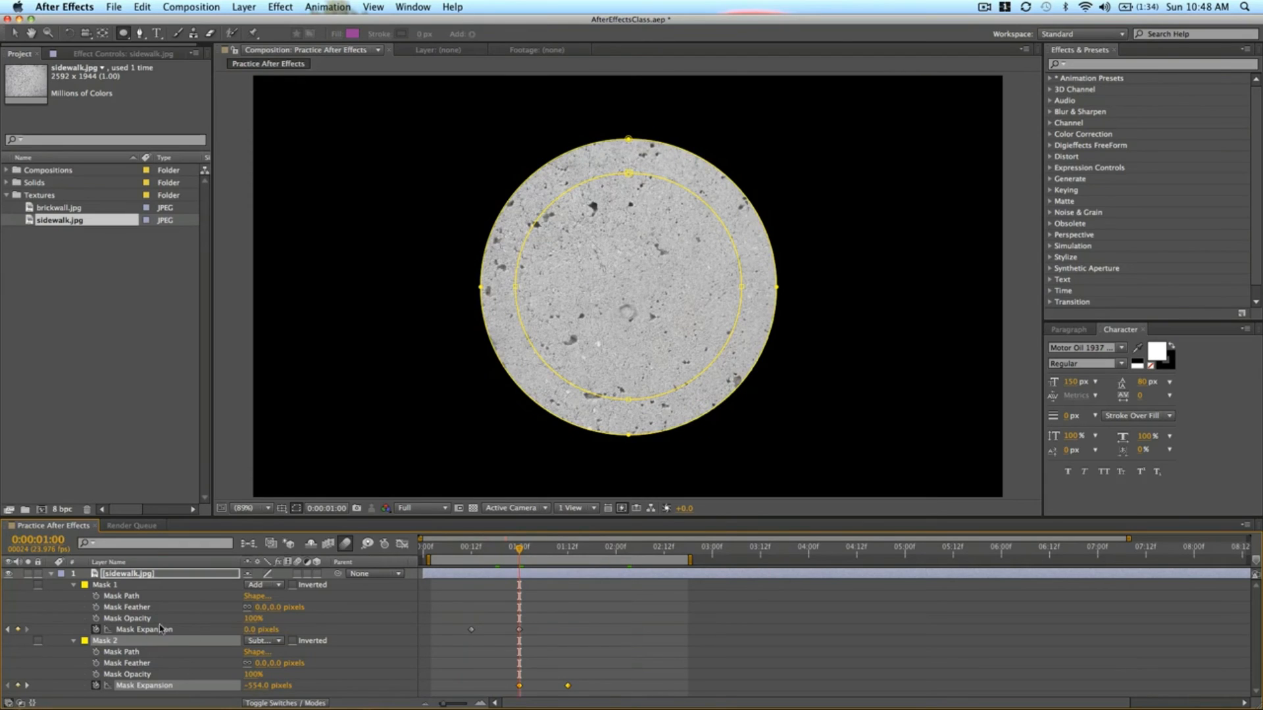
drag(518, 554, 568, 550)
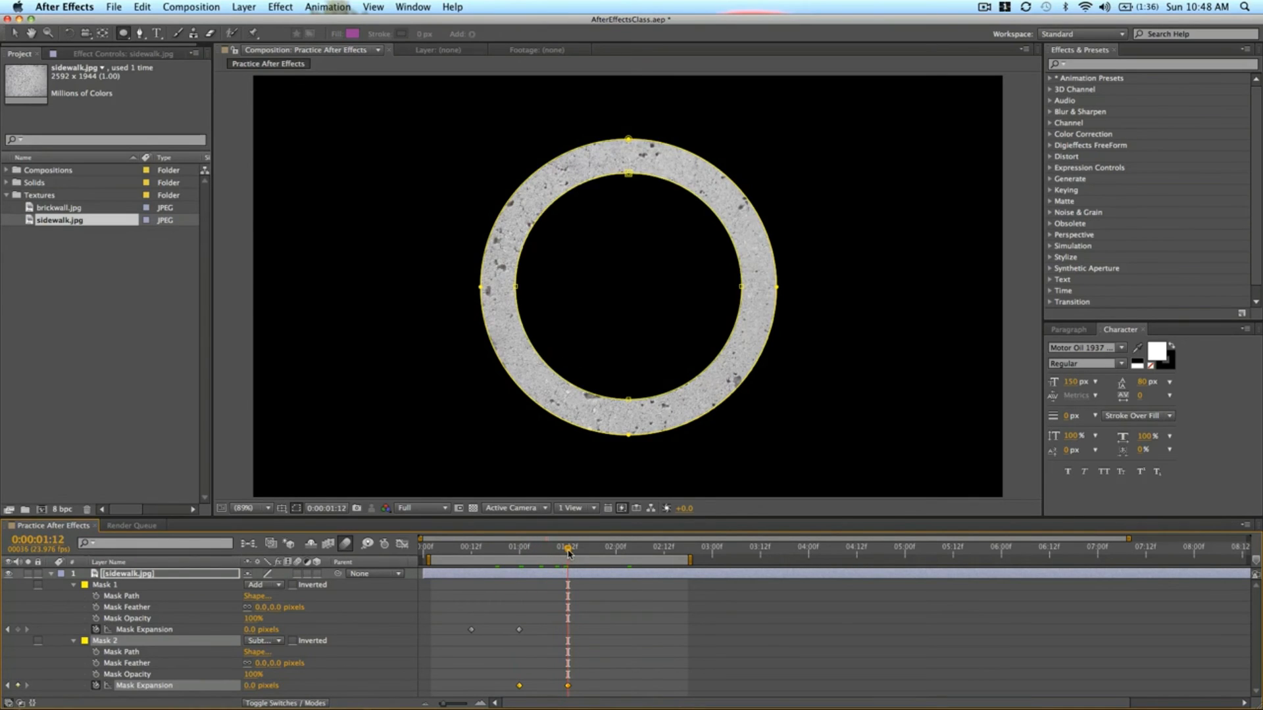
click(575, 645)
drag(248, 687, 266, 688)
mouse_move(270, 684)
mouse_down()
mouse_move(280, 689)
mouse_move(251, 692)
mouse_up()
click(621, 659)
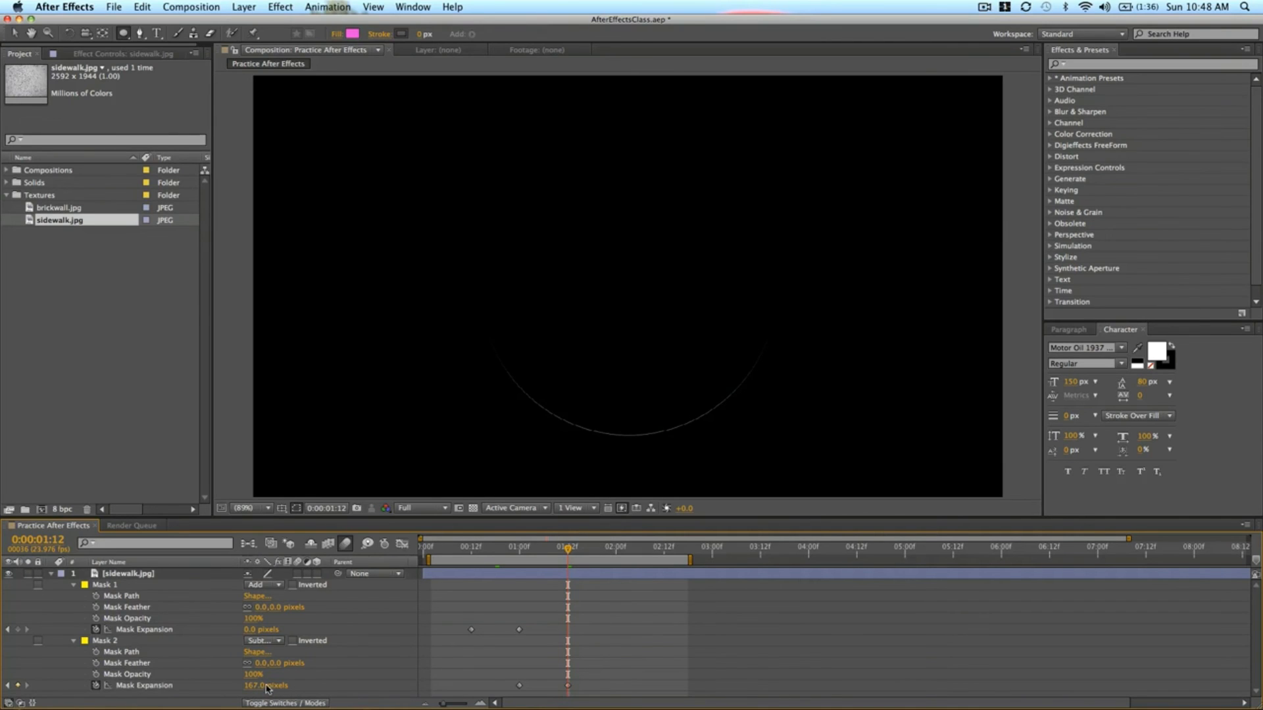
drag(266, 687, 272, 691)
click(644, 646)
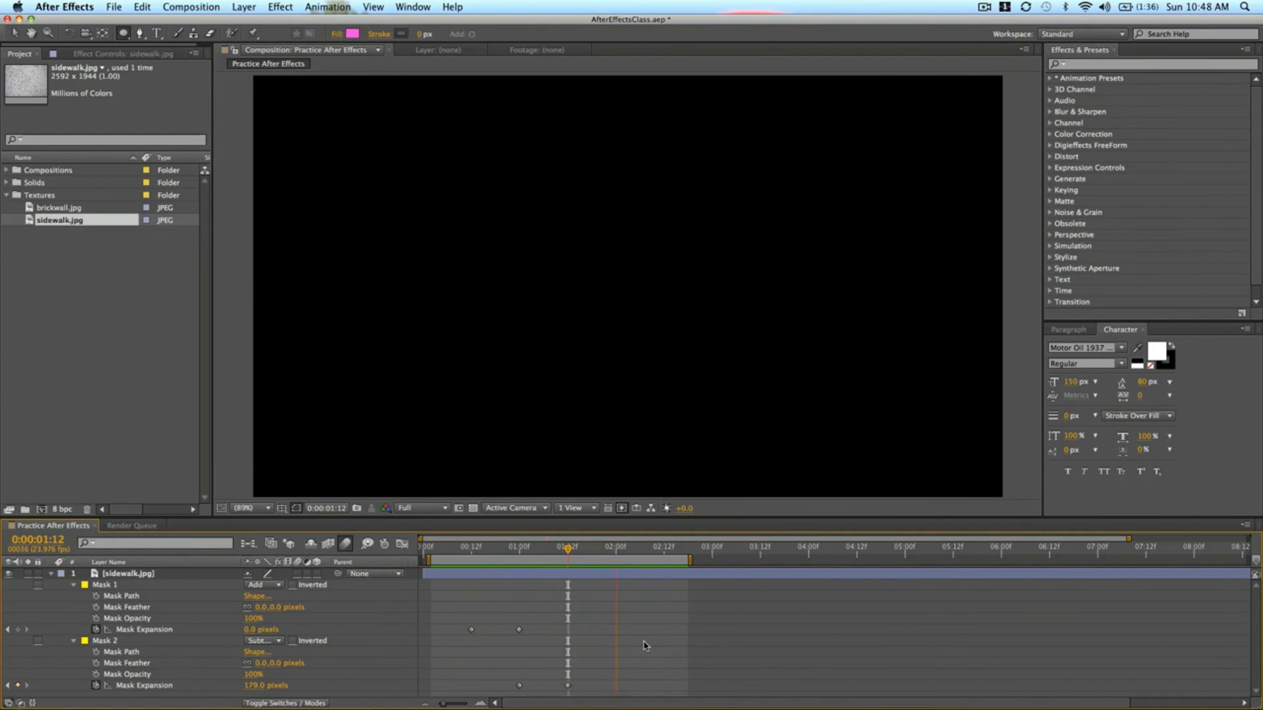
Move Mask 2's last expansion keyframe earlier, to about 0:00:01:07, and preview the faster ending.
click(567, 550)
drag(569, 688, 548, 691)
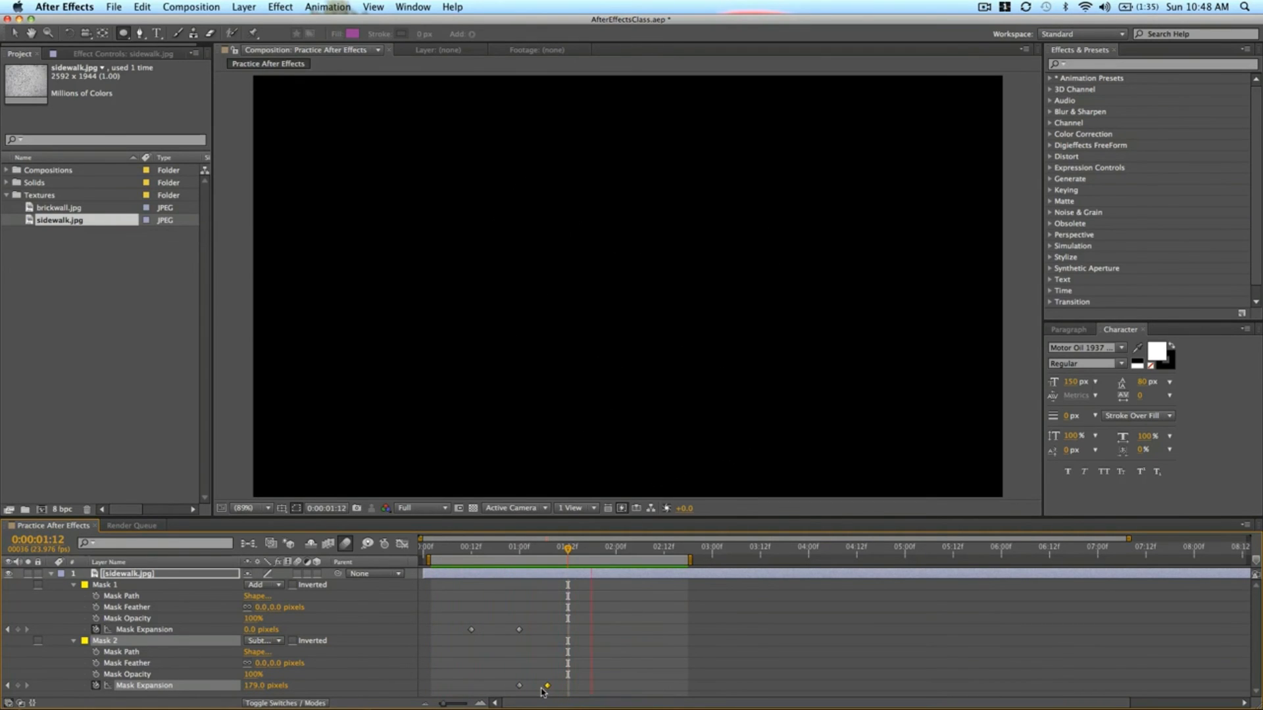
Apply Easy Ease to the Mask 1 and Mask 2 expansion keyframes at 0:00:01:00 and preview the ring animation.
drag(507, 614, 521, 686)
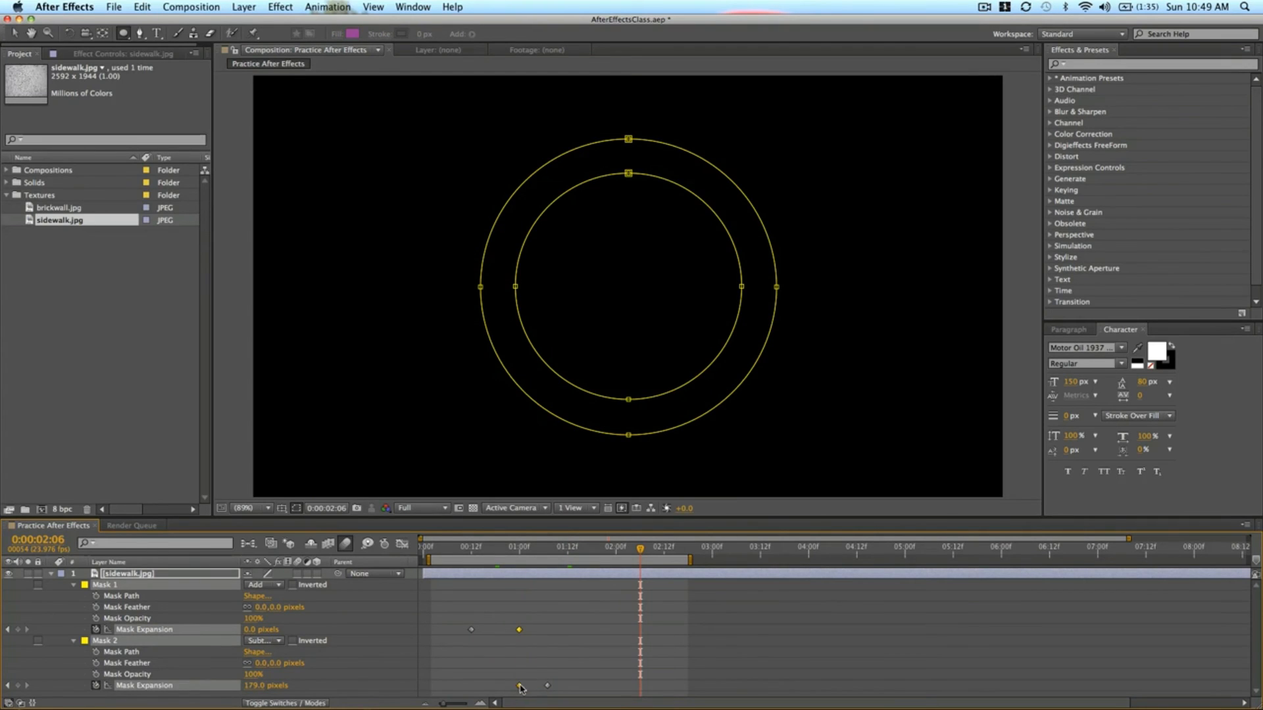
right_click(520, 688)
mouse_move(526, 707)
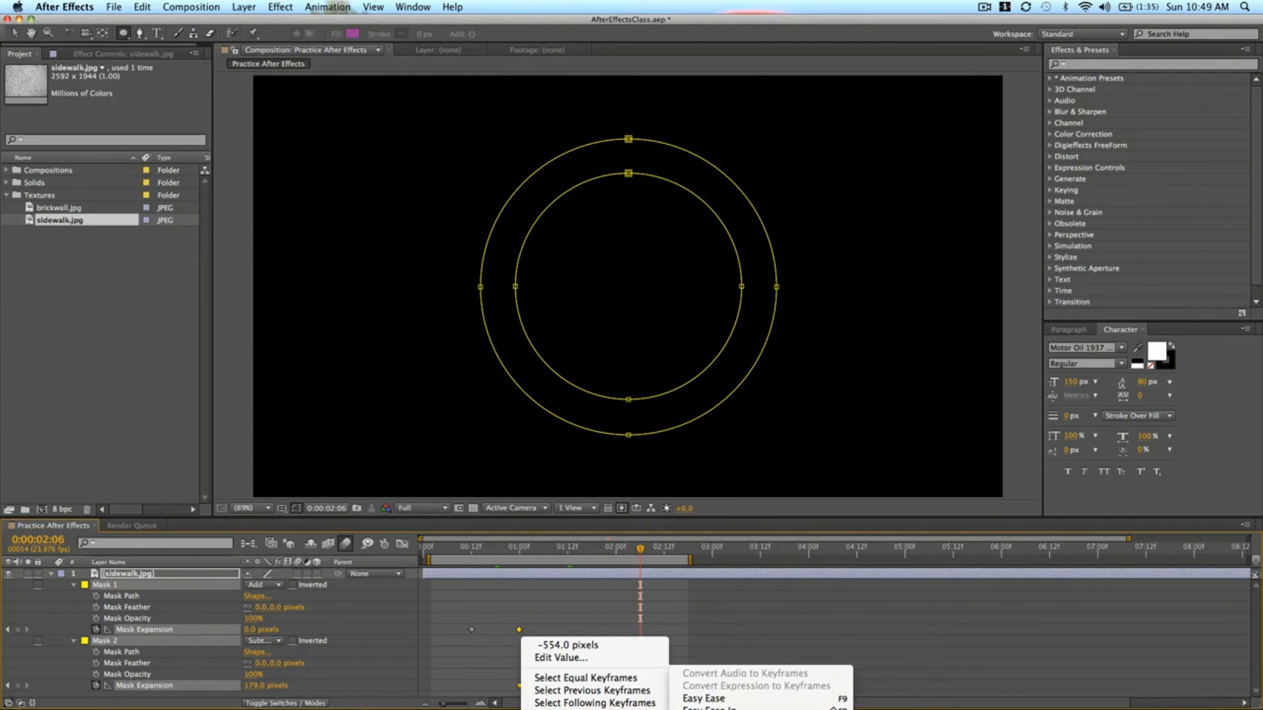
click(737, 699)
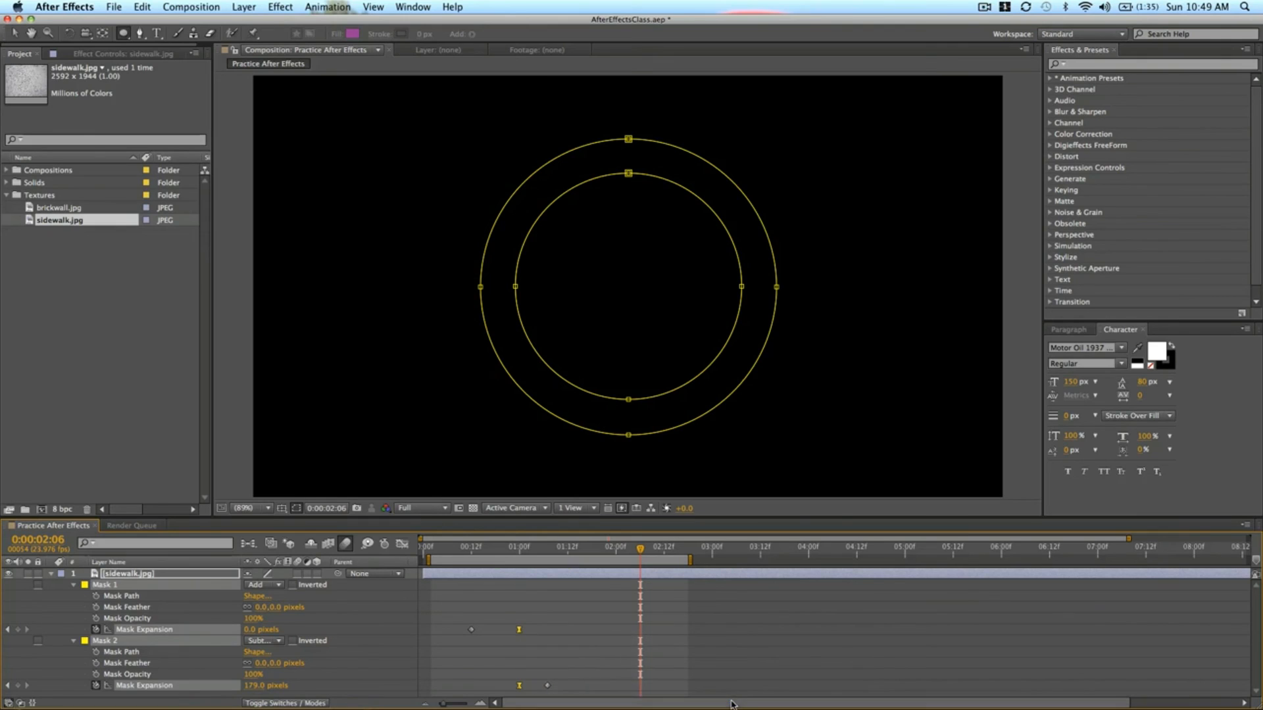
key(space)
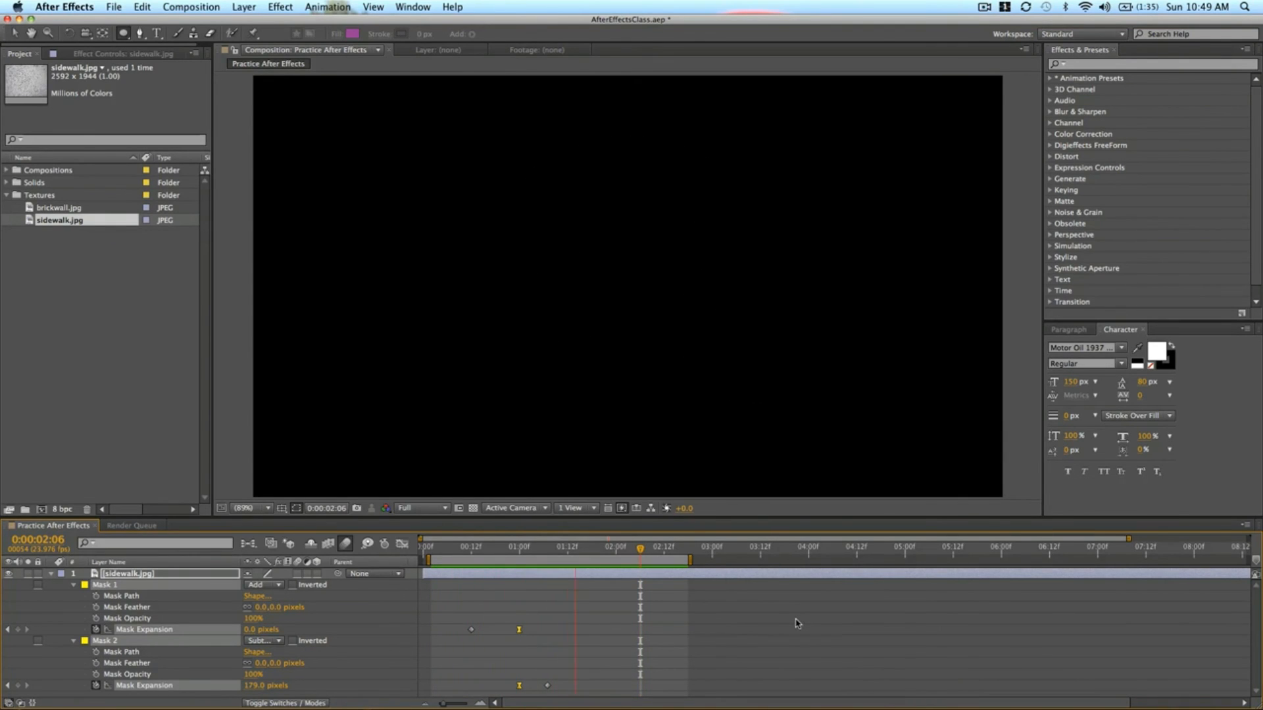
key(space)
Collapse the sidewalk.jpg layer's properties and duplicate the layer.
click(544, 551)
drag(544, 554, 548, 555)
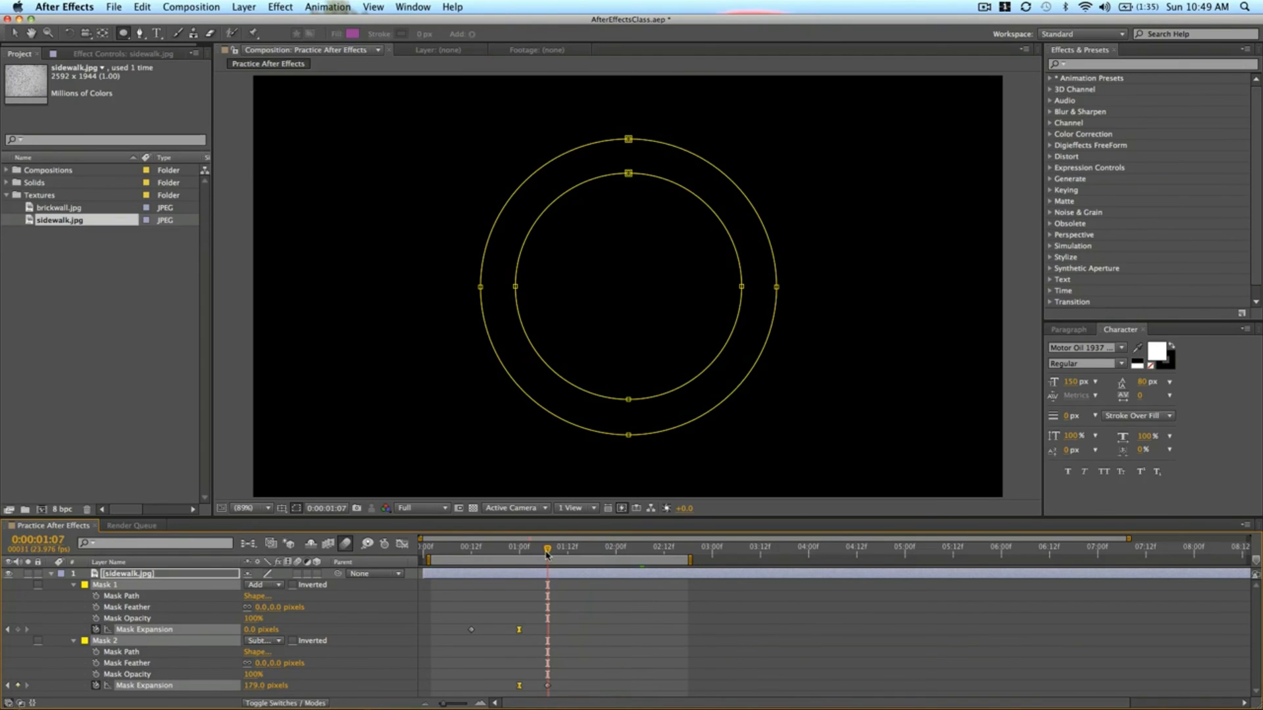
click(54, 575)
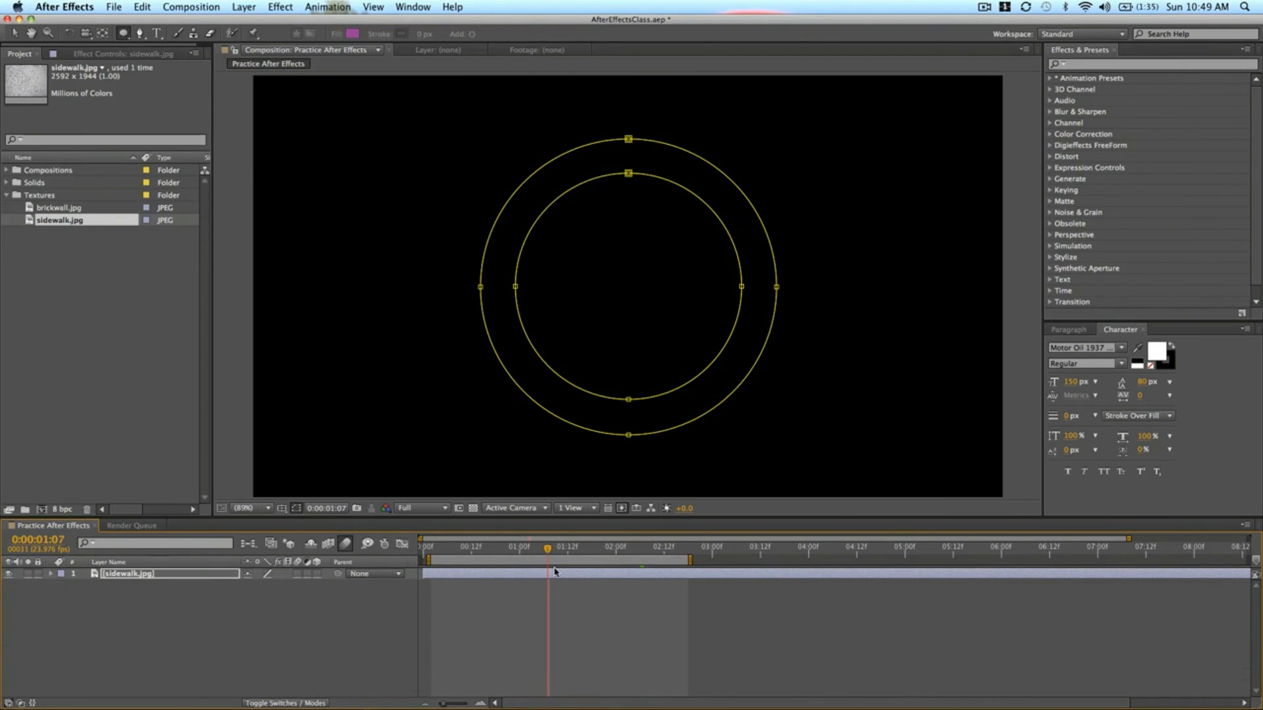
click(552, 575)
key(ctrl+d)
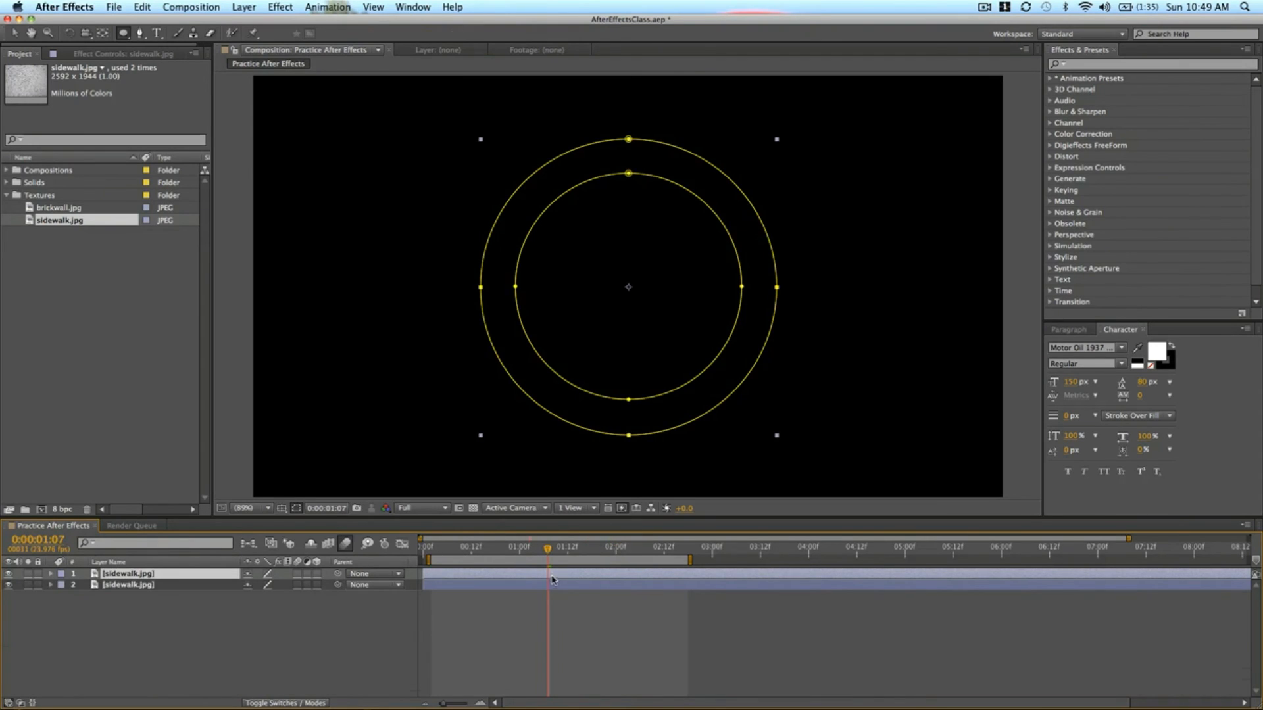
Reveal only the keyframed Mask Expansion properties on both sidewalk.jpg layers.
key(F2)
key(u)
key(u)
key(u)
key(u)
key(u)
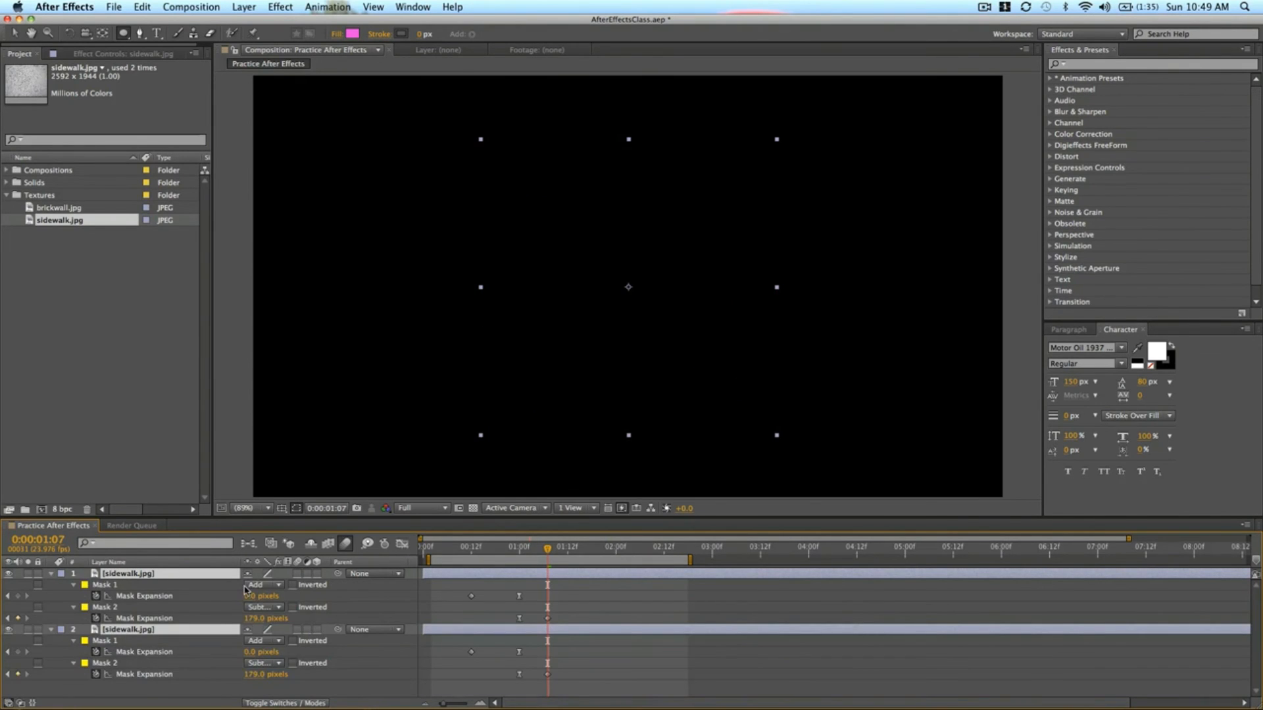
Shift the lower sidewalk.jpg layer in time to start at about 0:00:00:16, checking the overlap of the two rings.
click(598, 621)
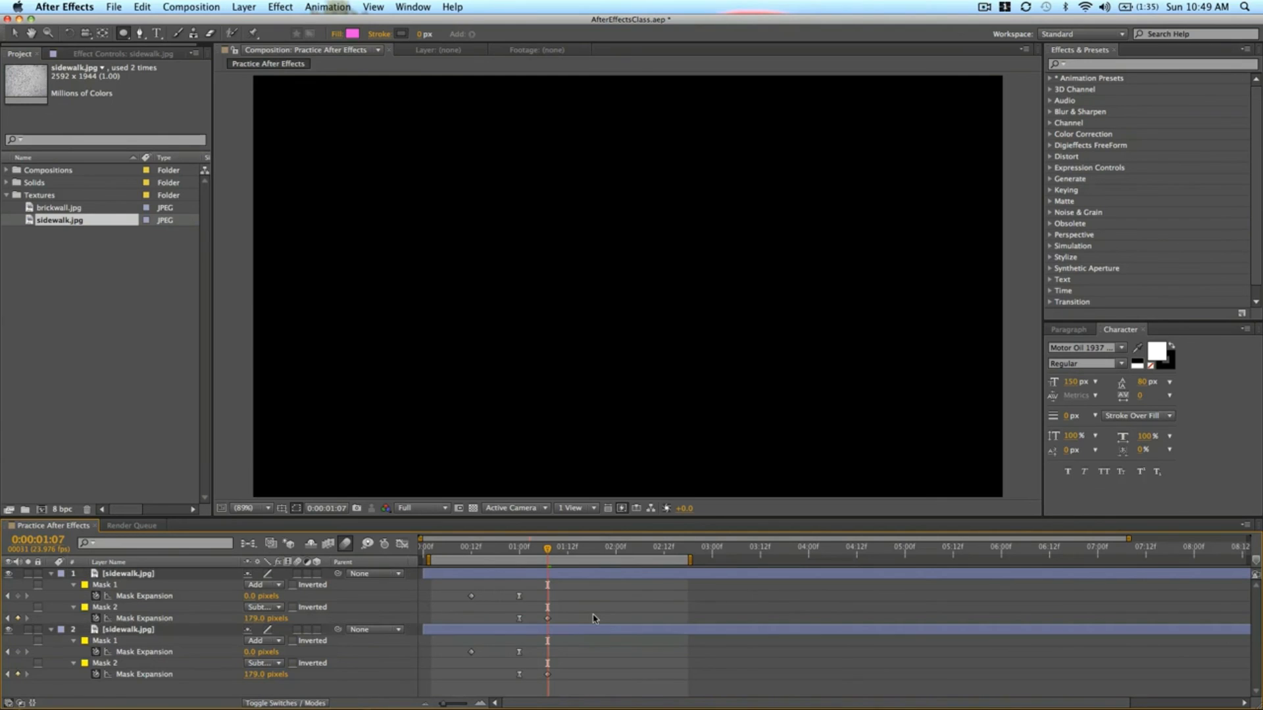
click(514, 633)
drag(515, 632, 563, 633)
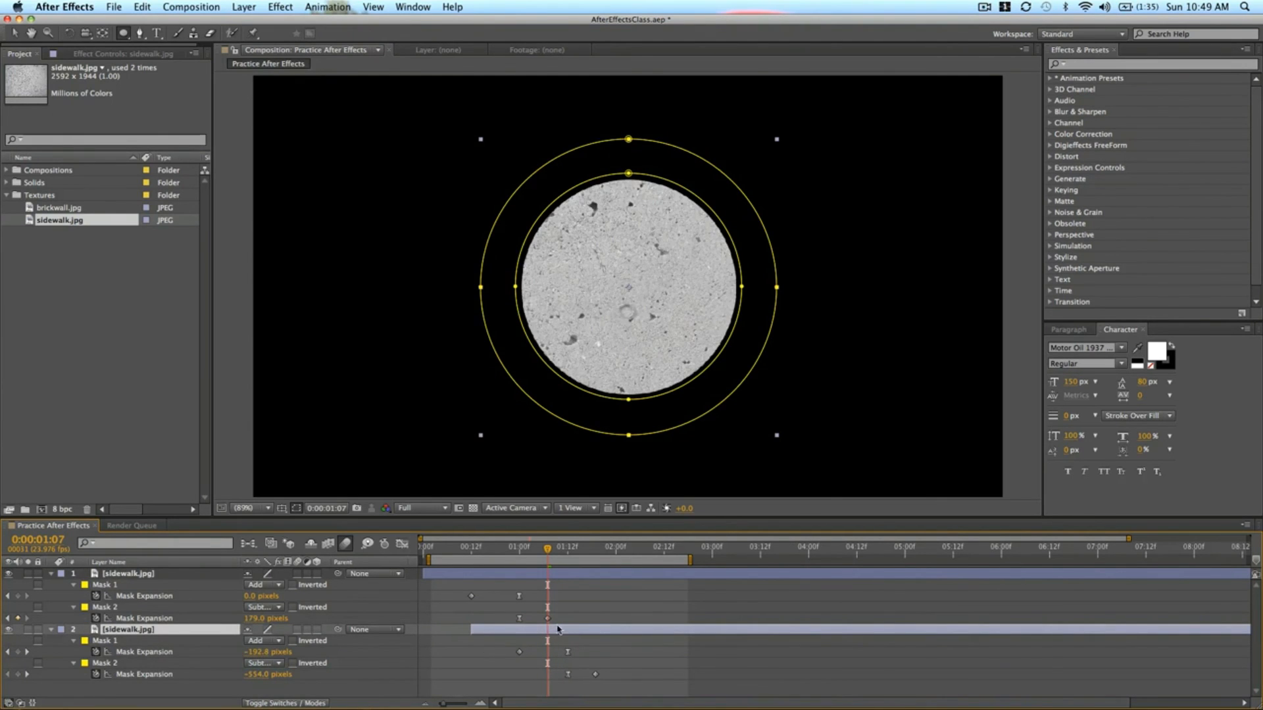
mouse_move(527, 548)
mouse_down()
mouse_move(488, 549)
mouse_move(534, 555)
mouse_up()
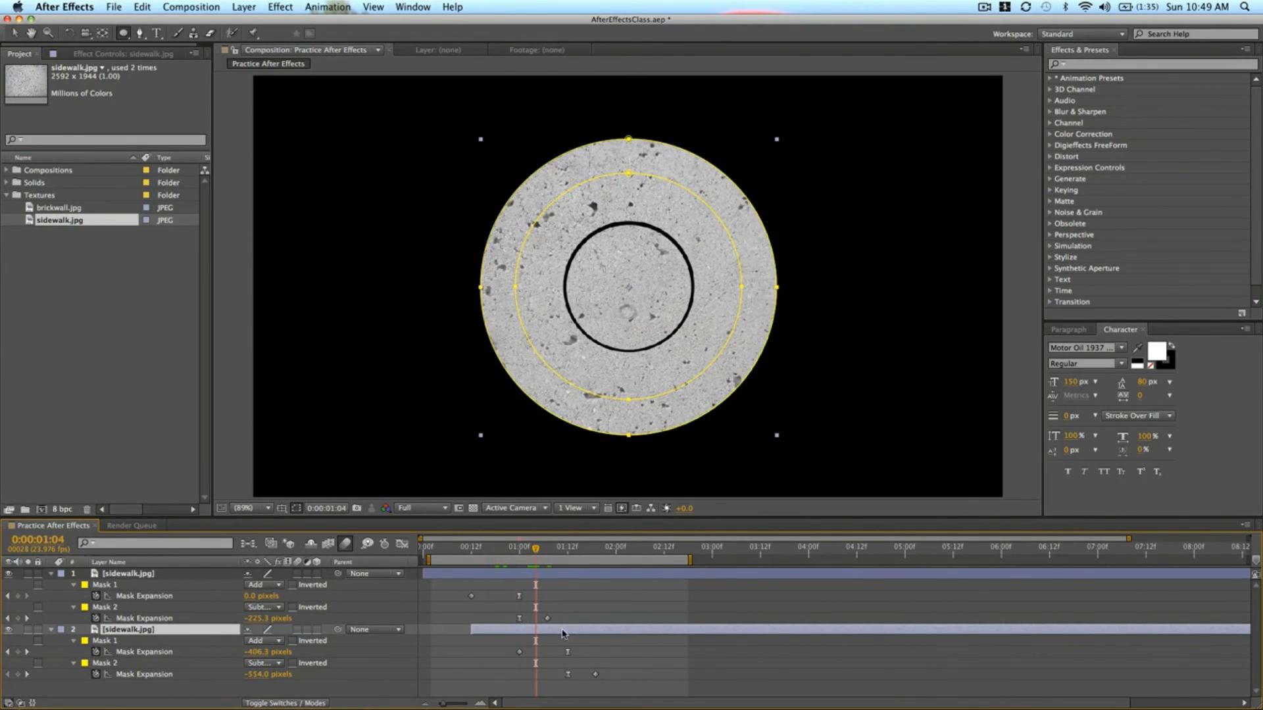
drag(562, 633, 575, 631)
drag(530, 546, 545, 554)
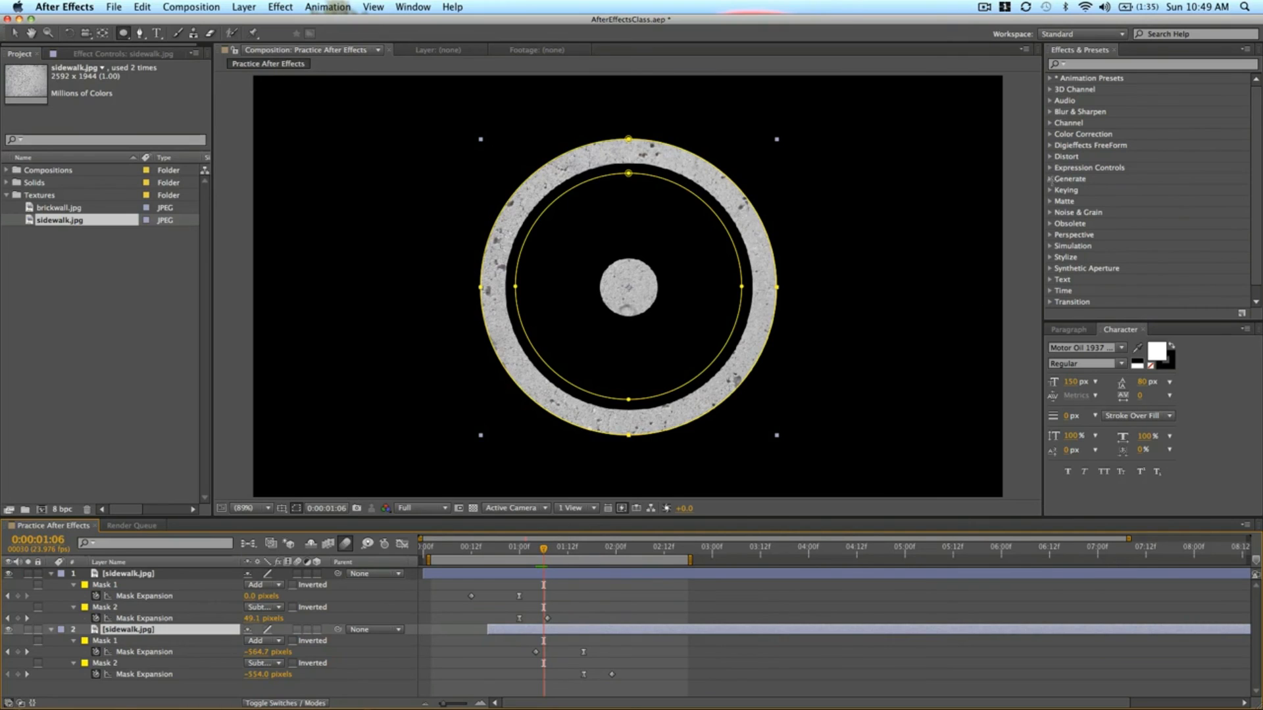
Find the Hue/Saturation effect and apply it to the lower sidewalk.jpg layer.
click(1098, 64)
text(hue)
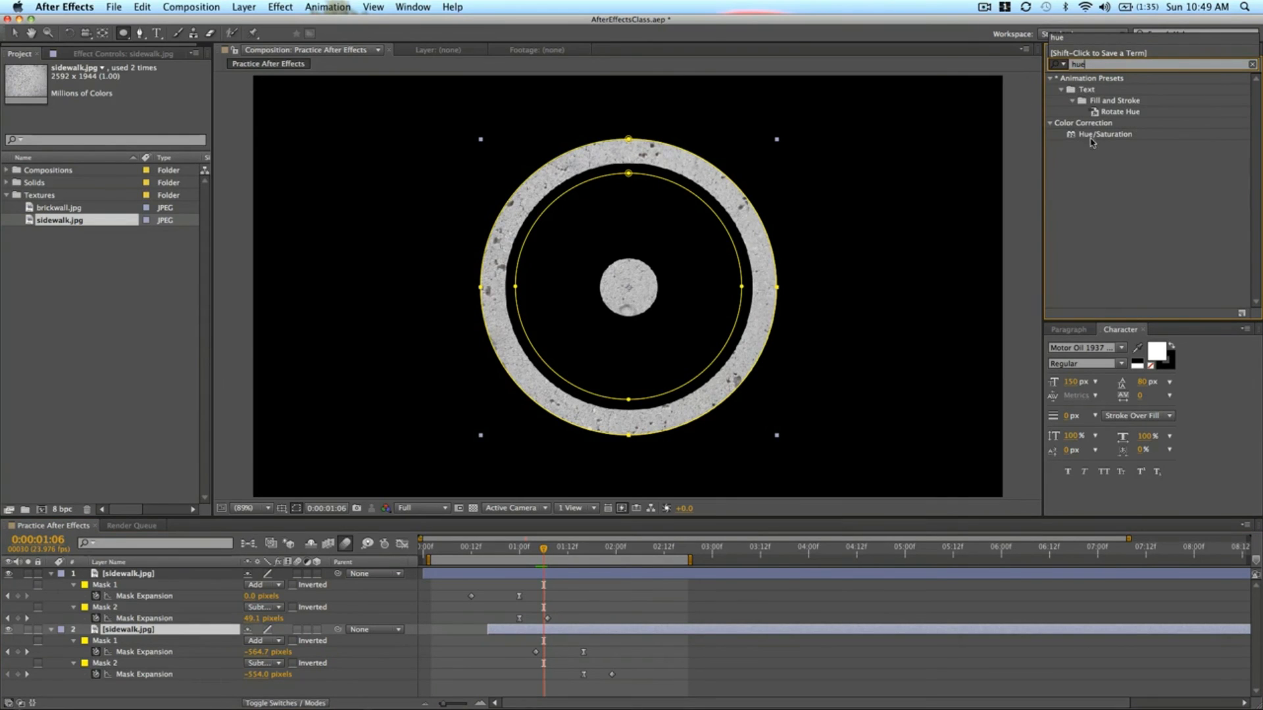
drag(1093, 134, 575, 636)
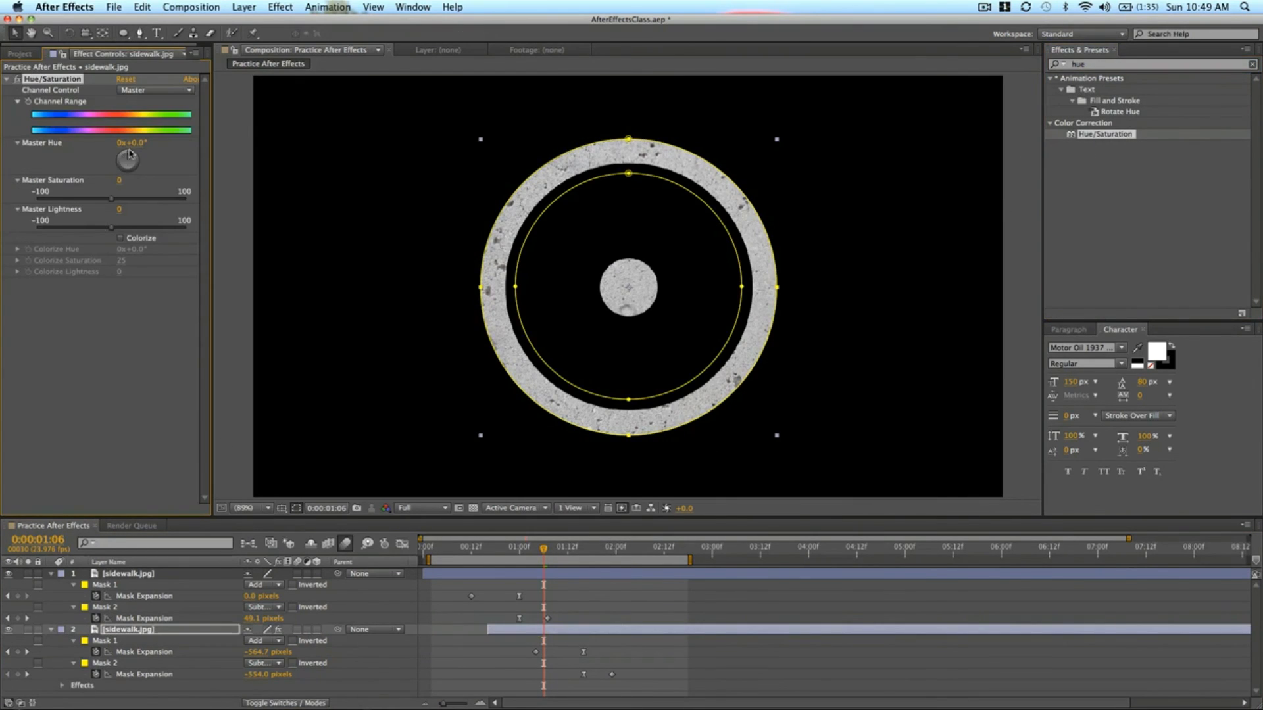
Set the effect's Master Hue to 95°, Master Saturation to -47 and Master Lightness to -54.
drag(134, 148, 174, 148)
drag(112, 201, 77, 235)
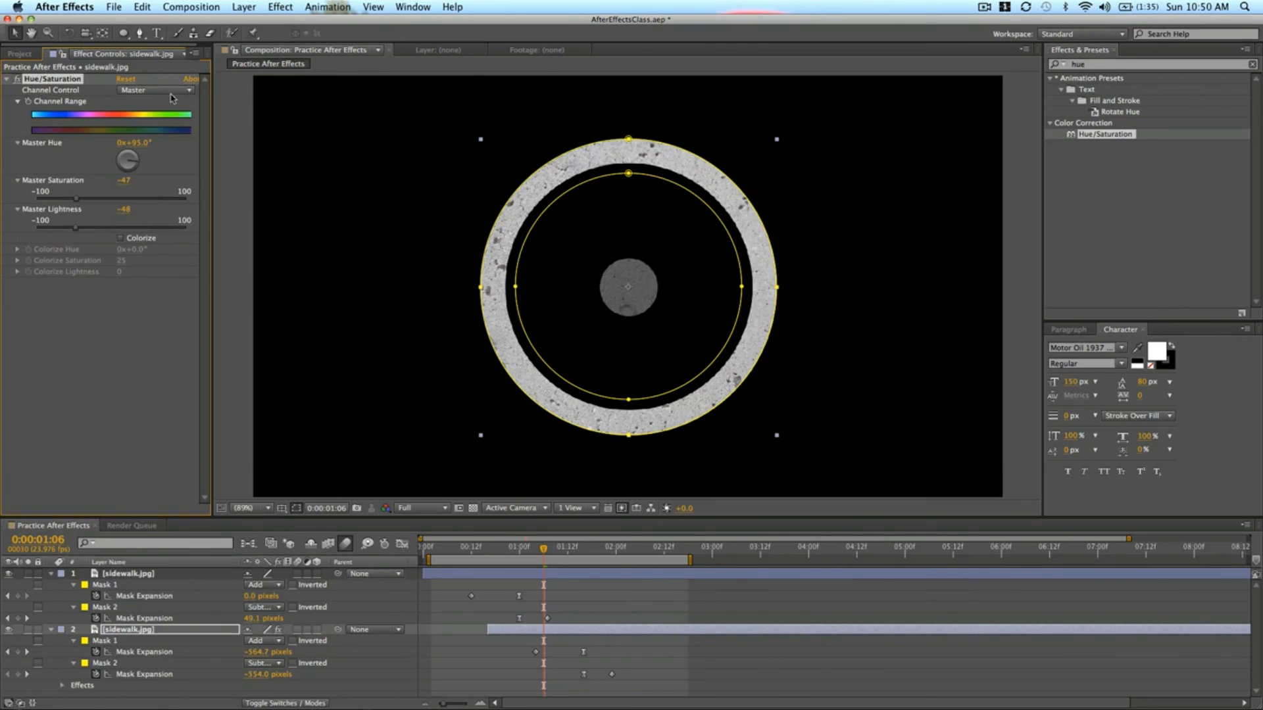
drag(80, 231, 75, 231)
Colorize the lower layer blue with Colorize Hue 218°, Colorize Saturation 100 and Colorize Lightness -61.
click(120, 238)
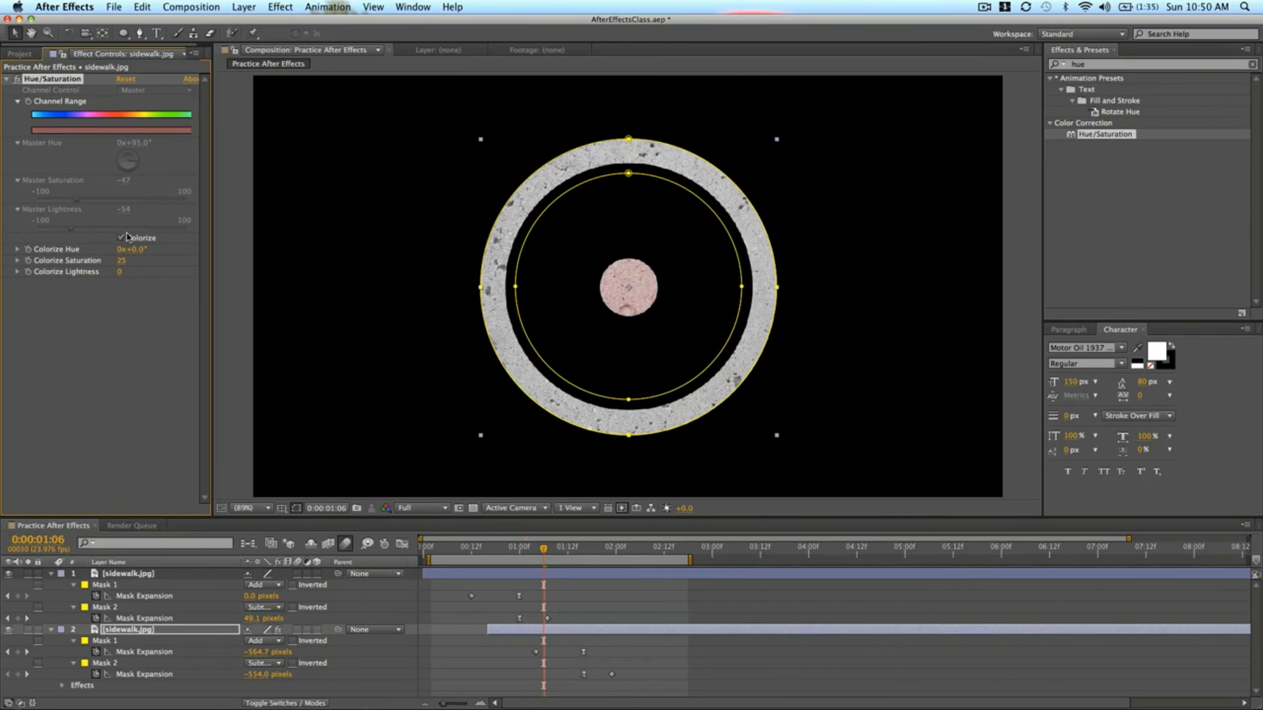
drag(143, 253, 194, 251)
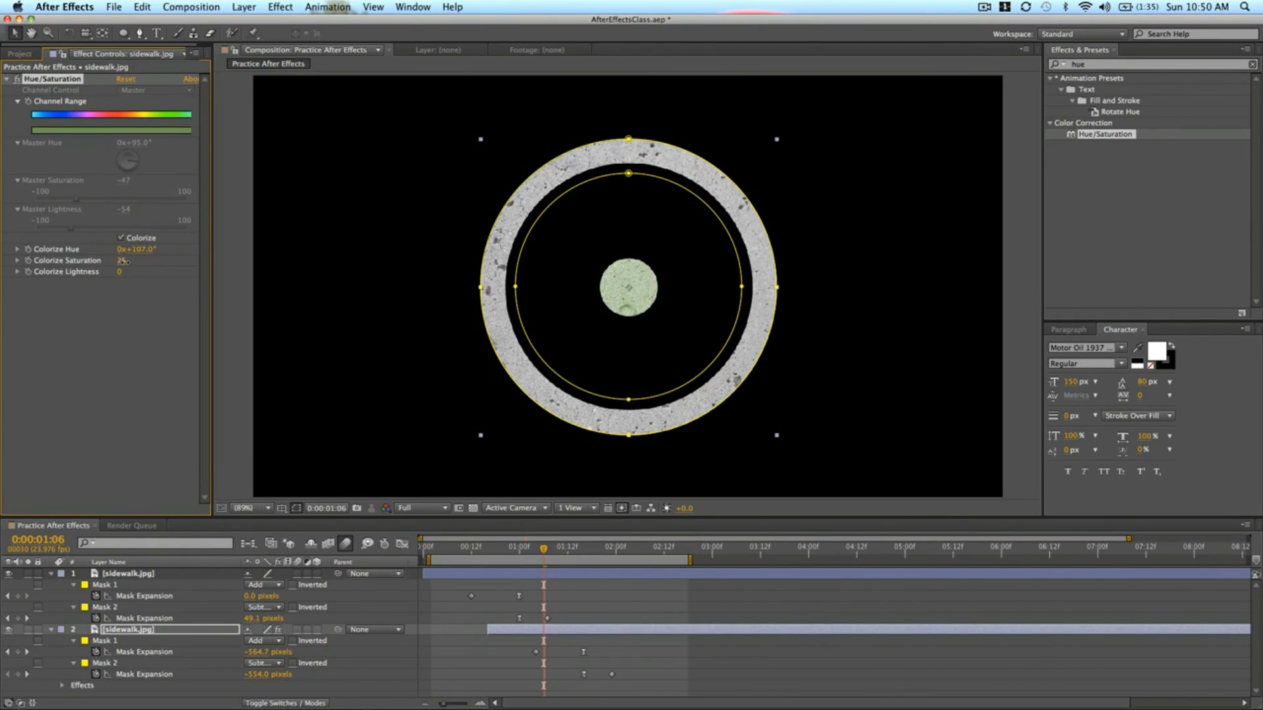
drag(157, 261, 219, 253)
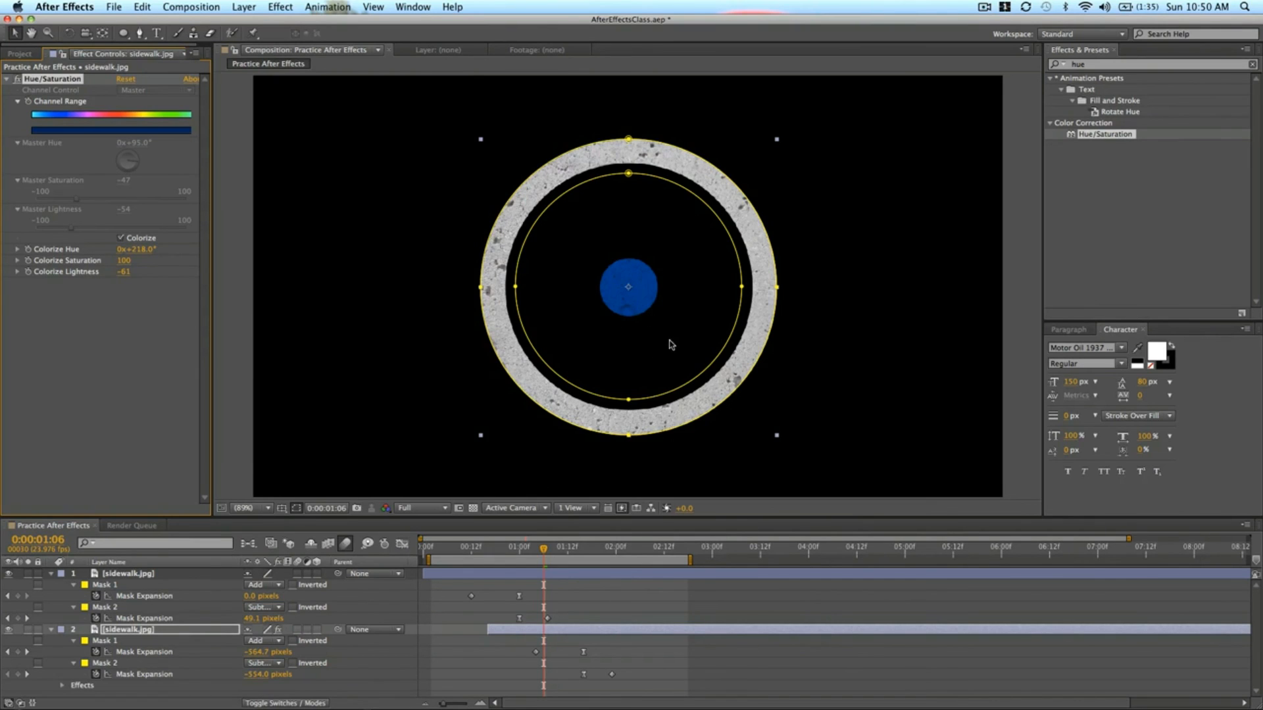
Preview the two rings, shift the blue layer earlier to start at about 0:00:00:13, and preview the new timing.
key(space)
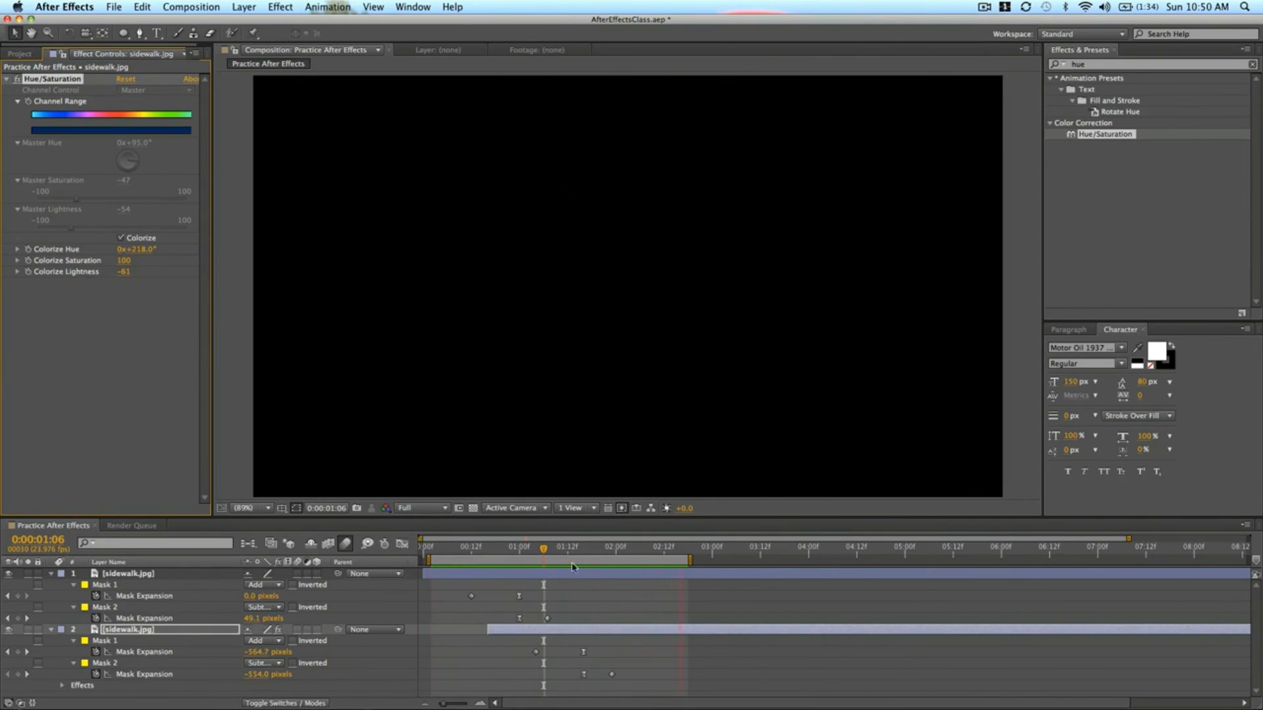
drag(534, 553, 527, 555)
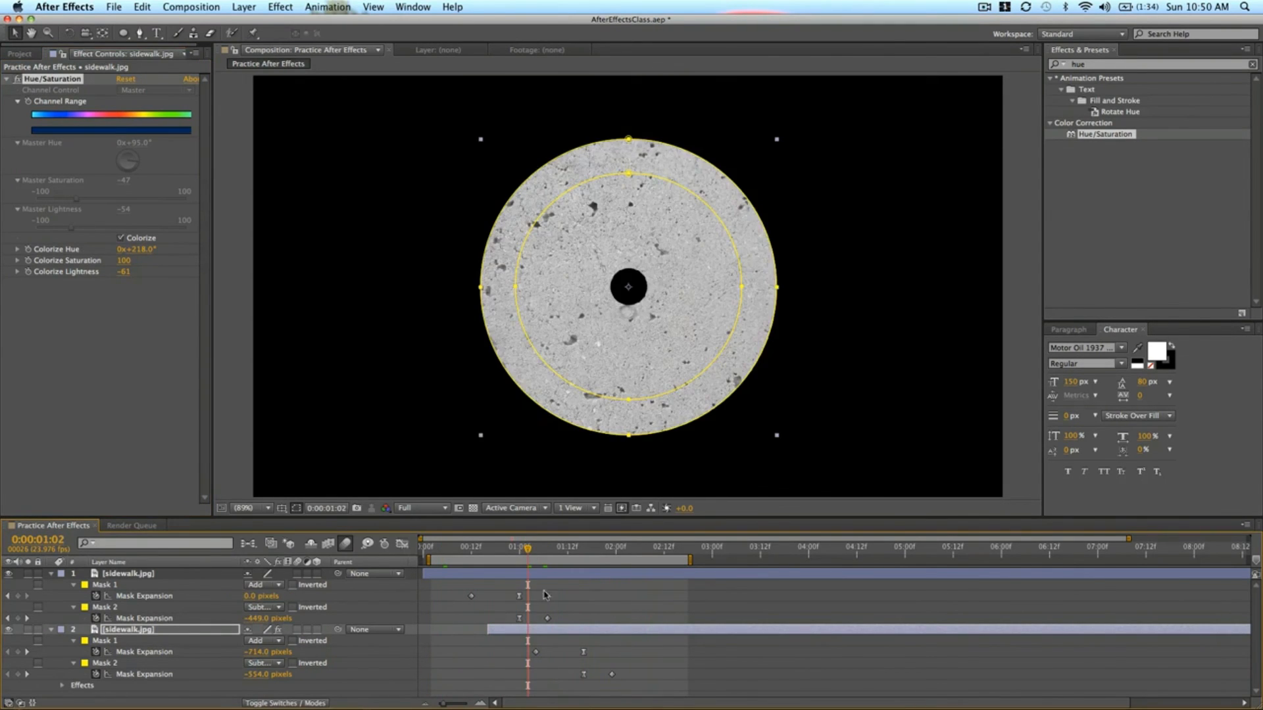
drag(571, 633, 560, 633)
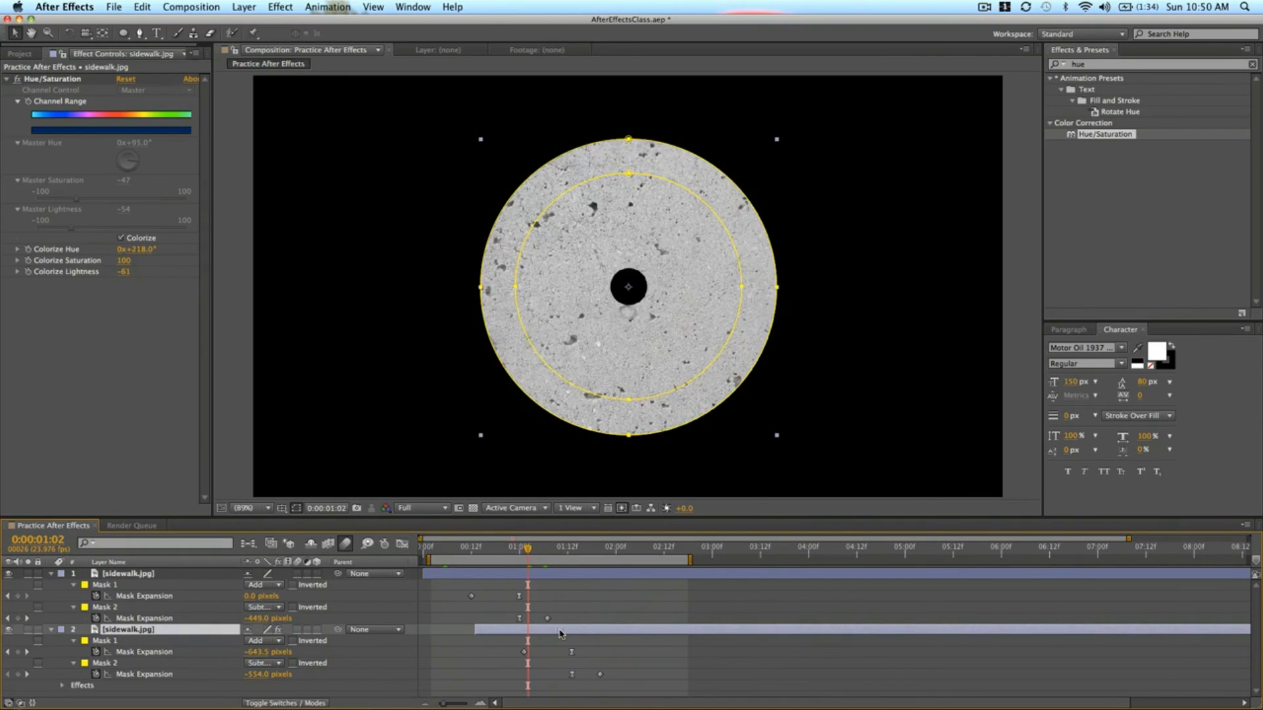
key(space)
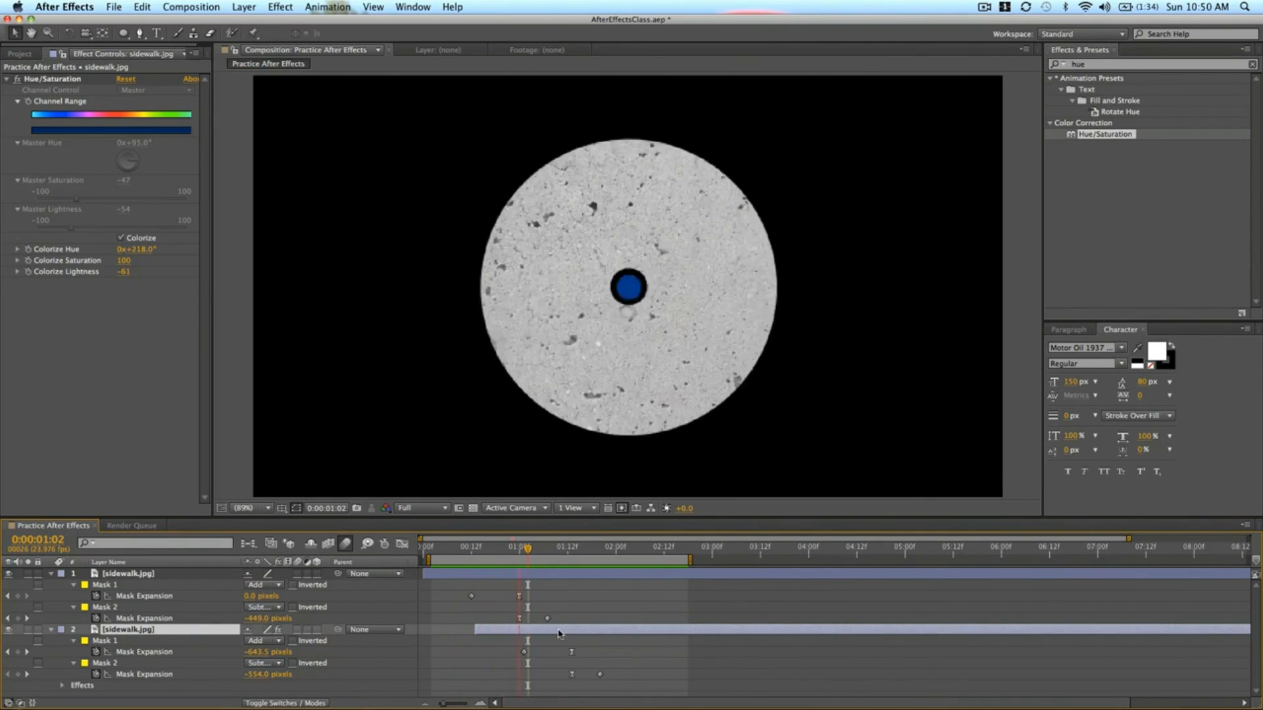
key(space)
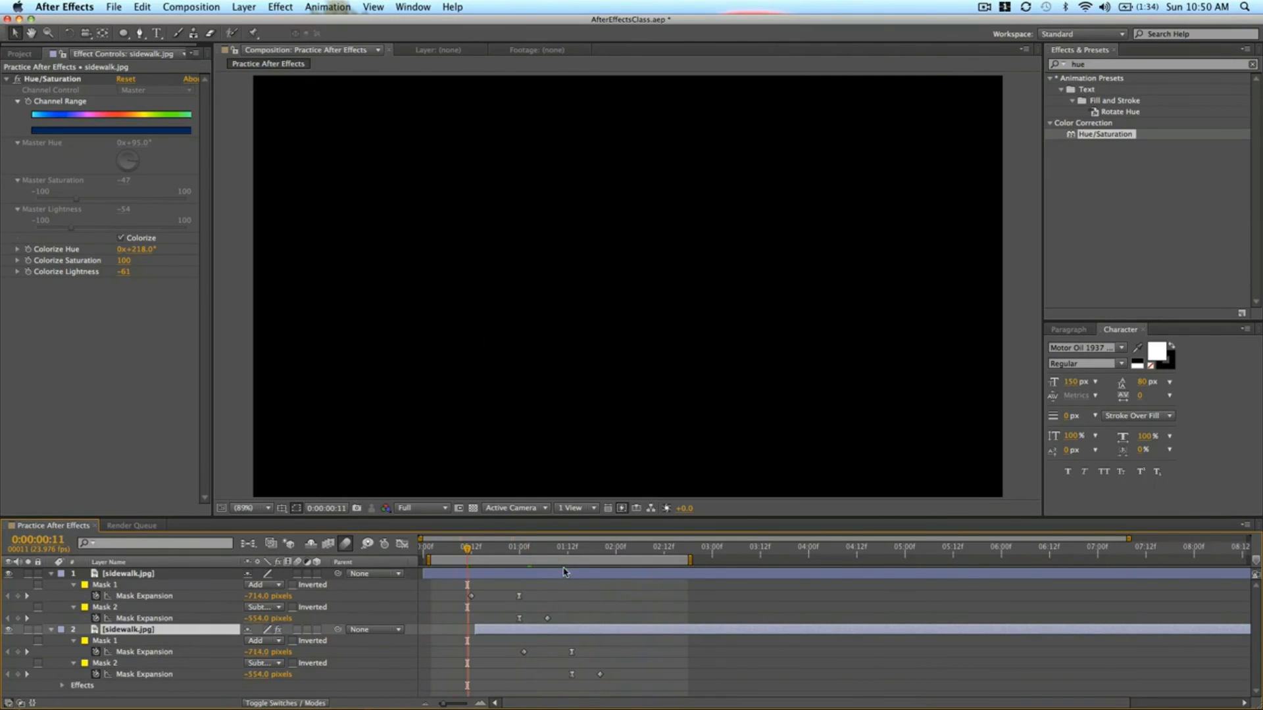
Check the frame at 0:00:01:13, place the blue sidewalk.jpg layer above the grey one, and preview the animation.
drag(526, 552, 573, 550)
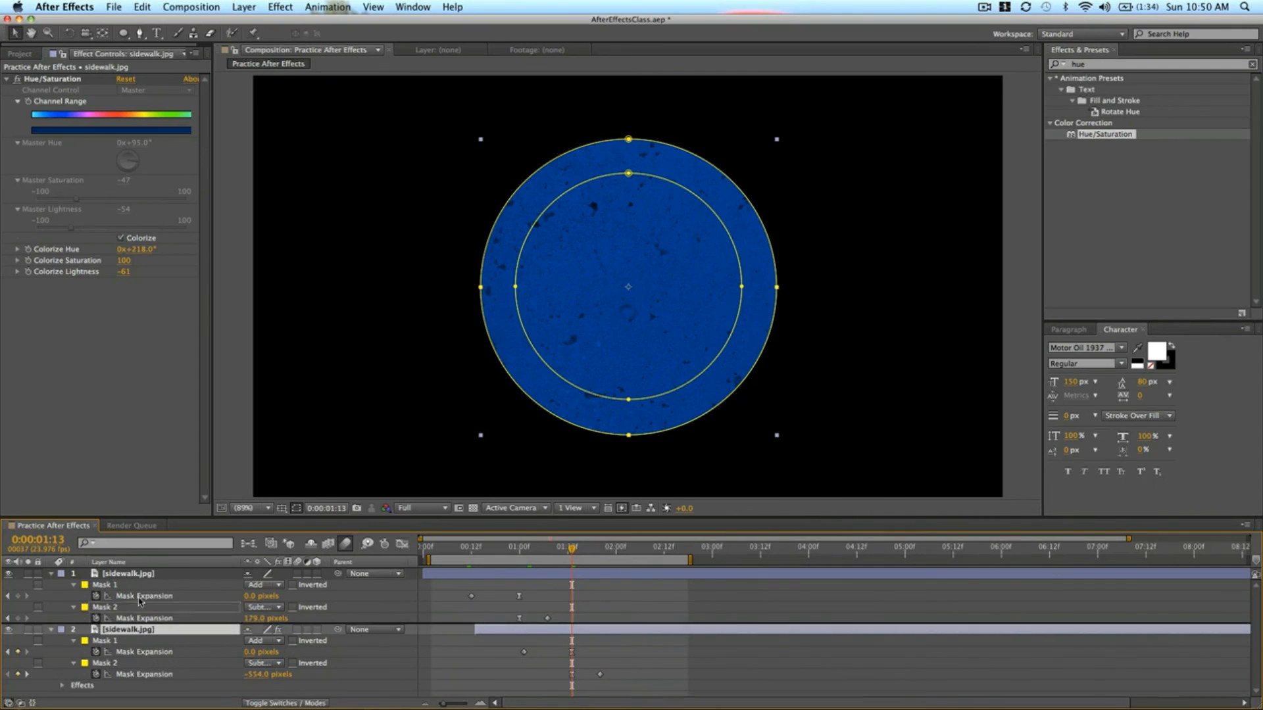
drag(129, 629, 135, 576)
click(661, 613)
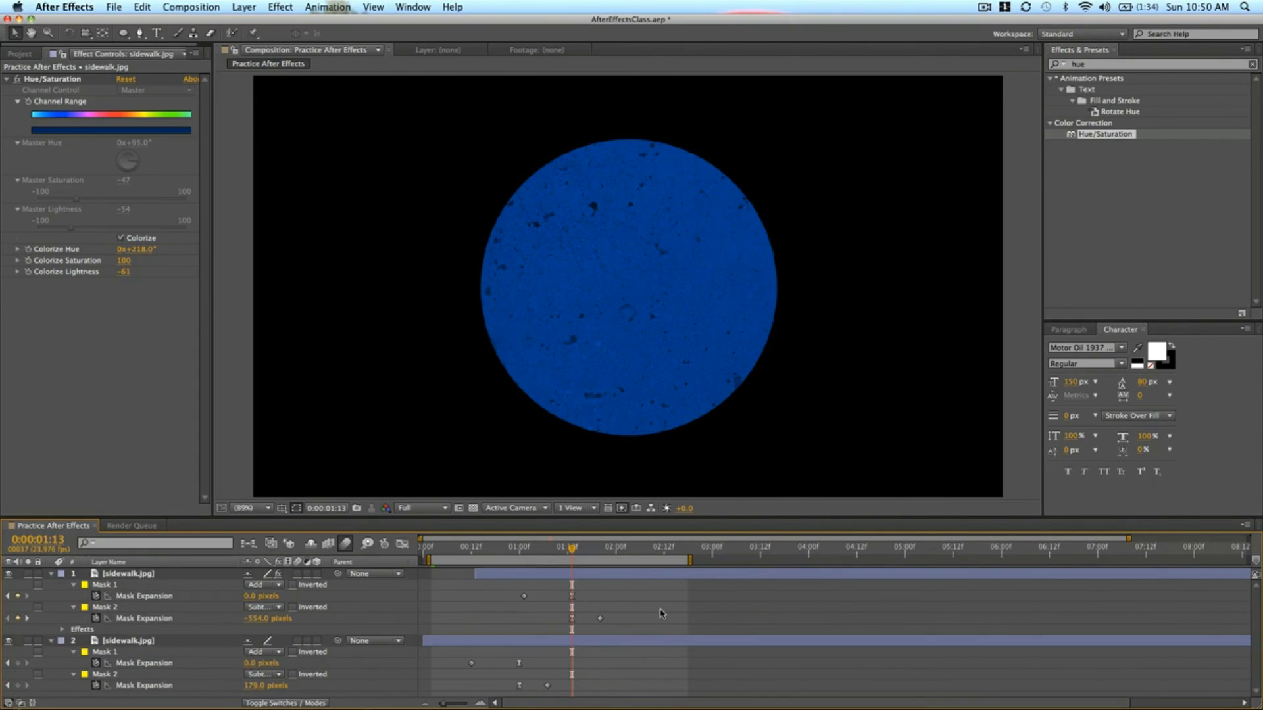
key(space)
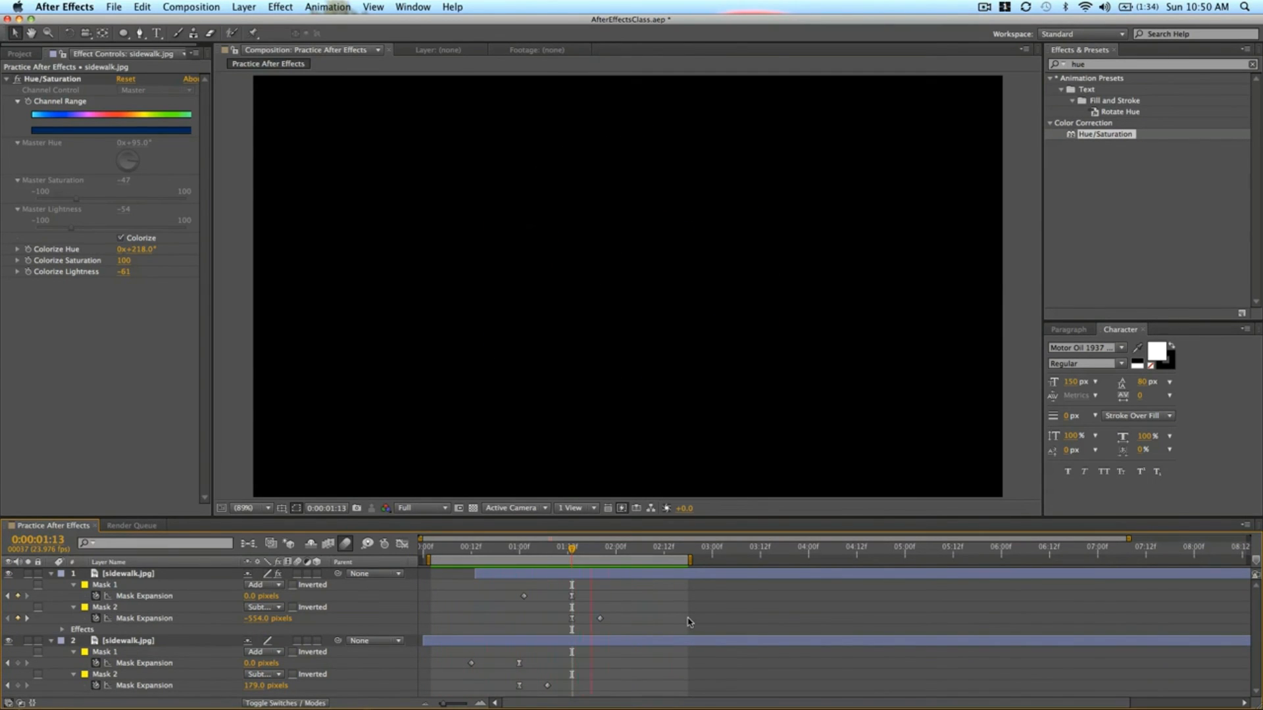
Show only the keyframed properties of both sidewalk.jpg layers and preview the finished two-ring animation.
key(super+a)
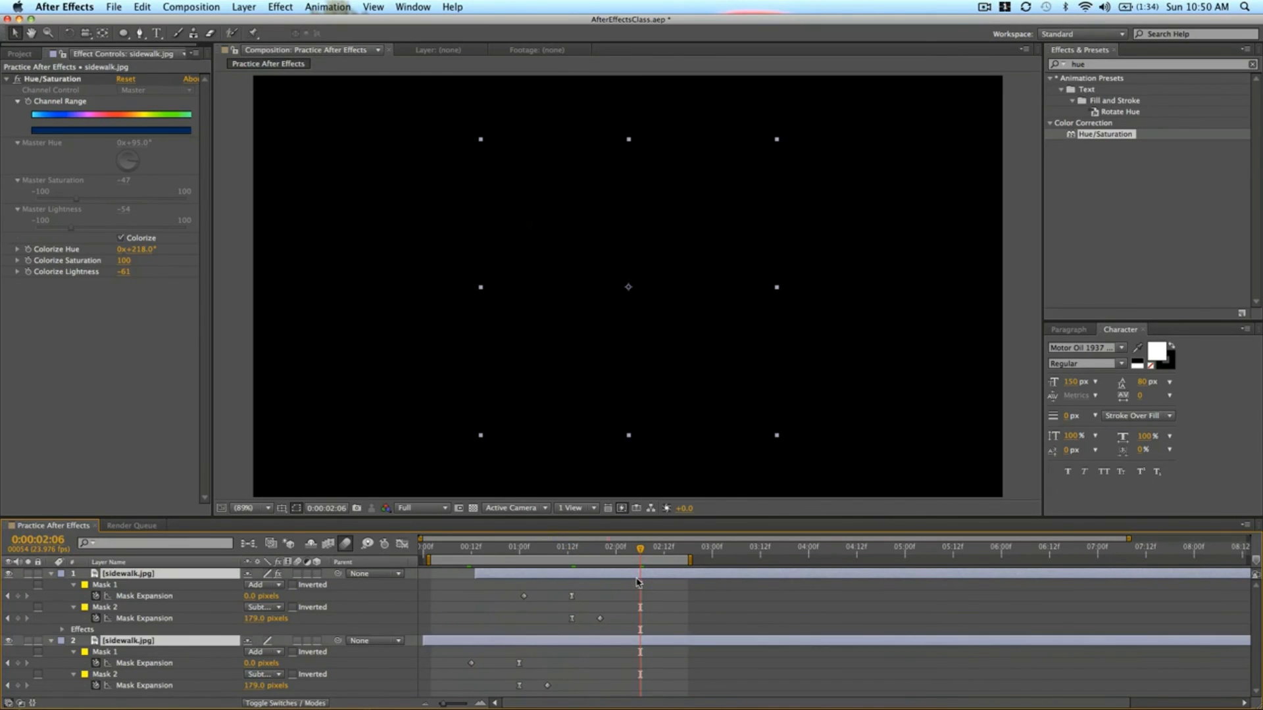
key(s)
key(u)
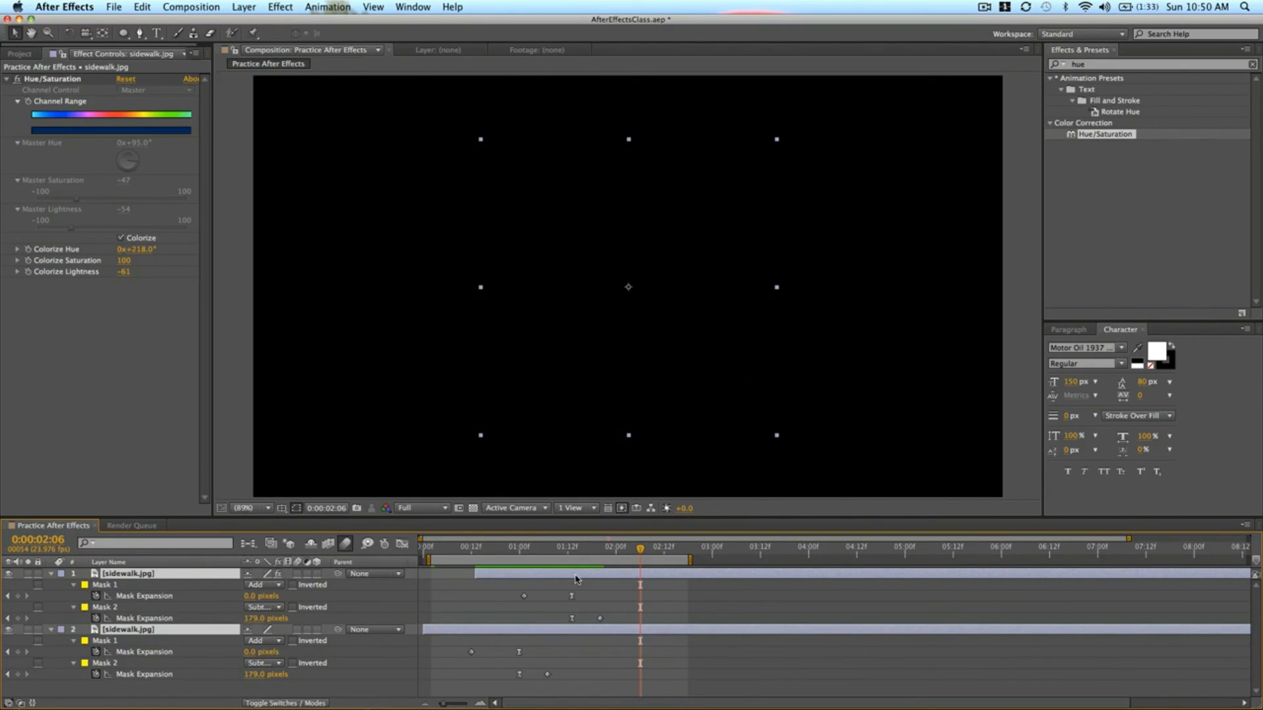
key(space)
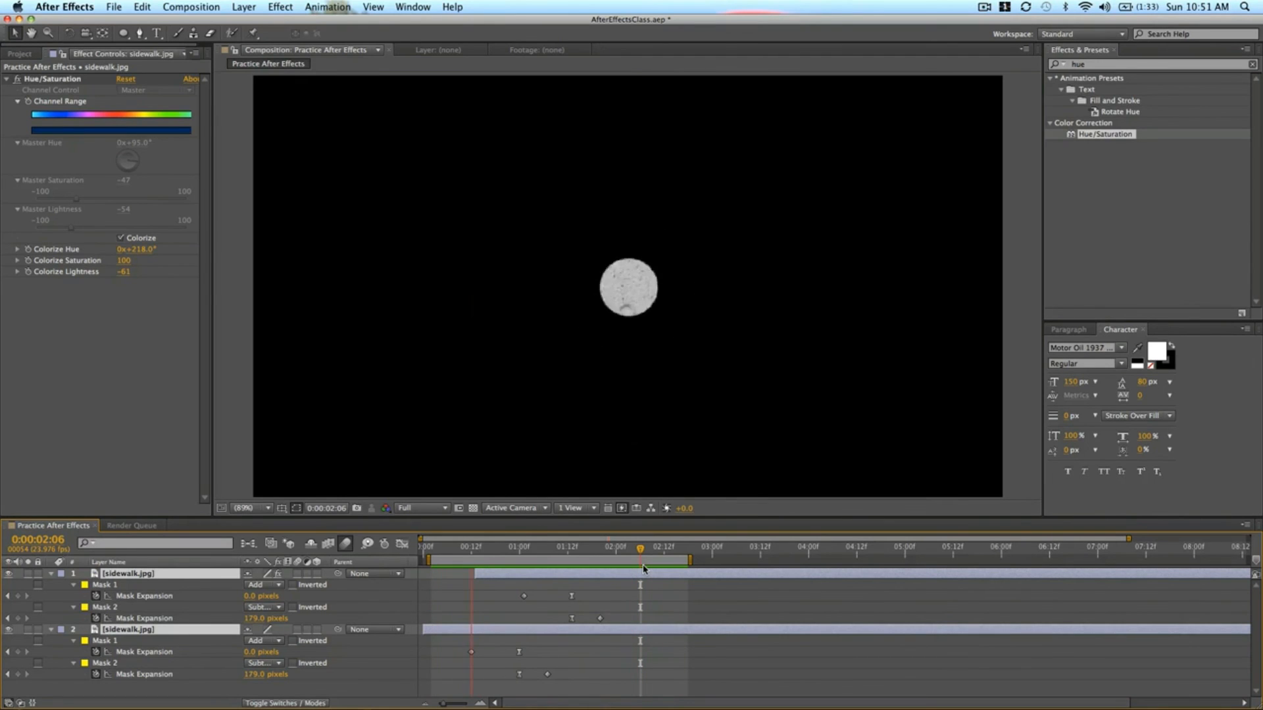
key(space)
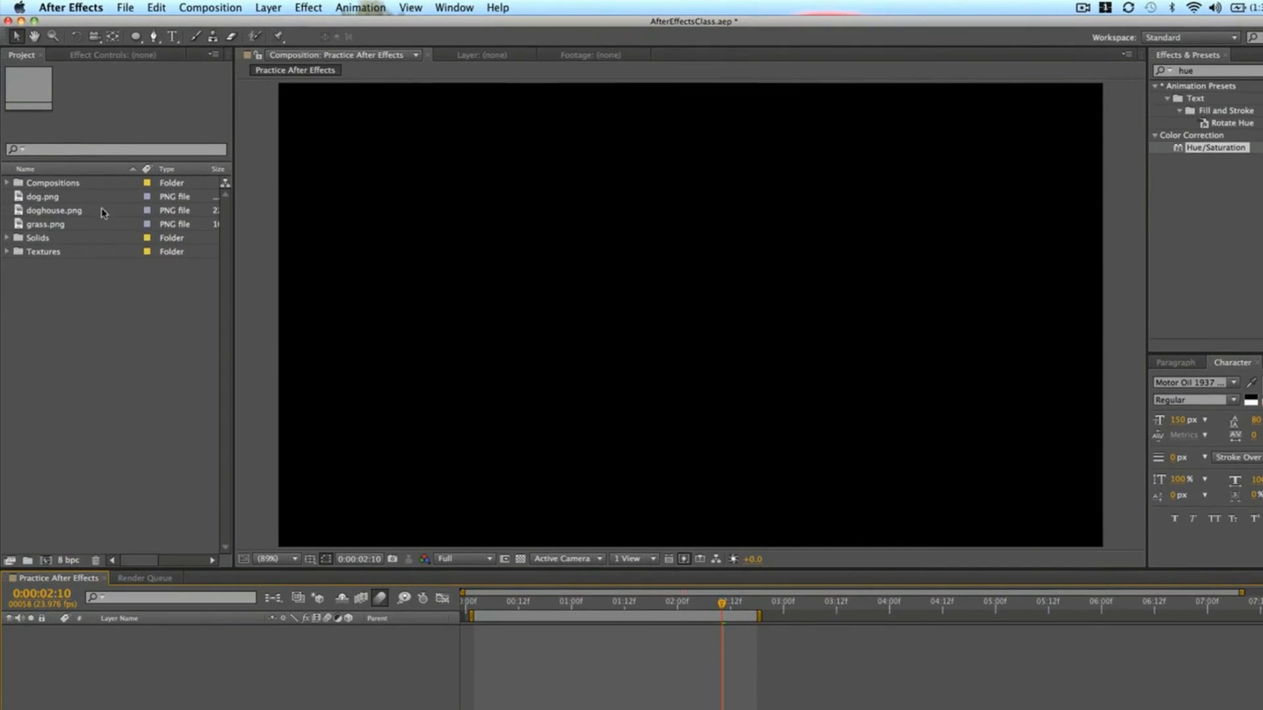
Add dog.png to the Practice After Effects composition and scale it to 48%.
drag(52, 196, 690, 321)
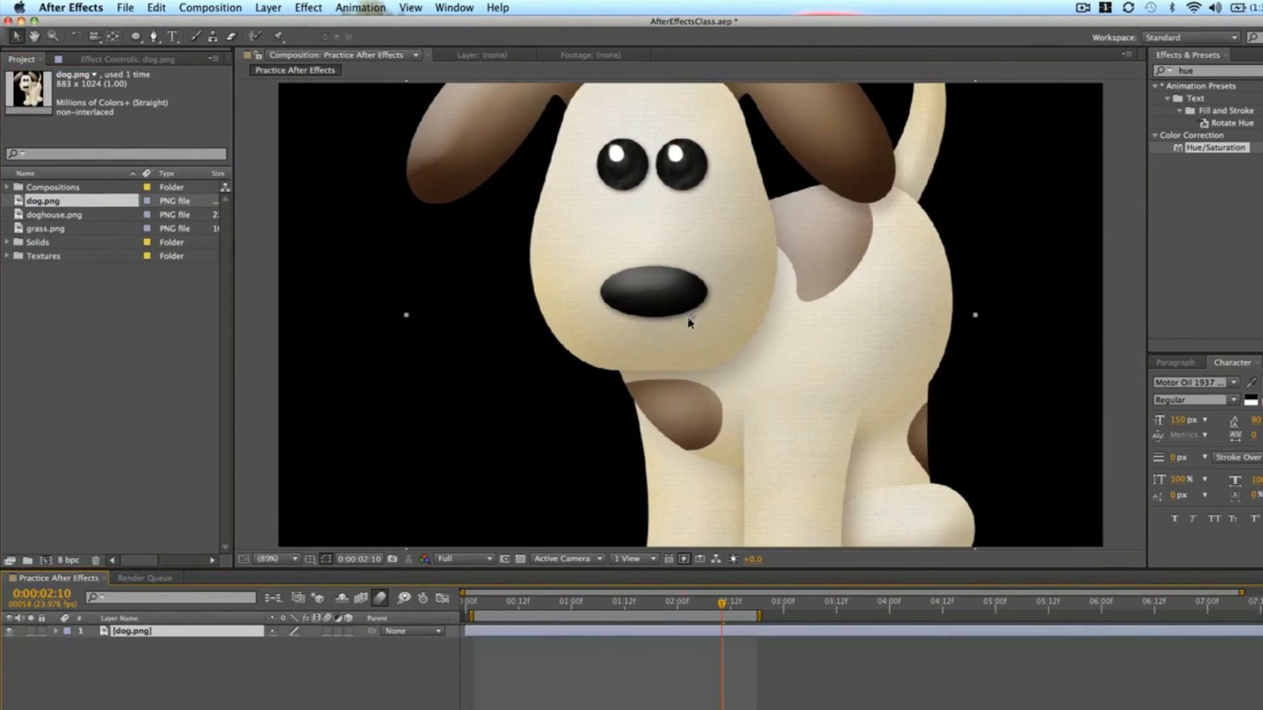
click(56, 631)
key(s)
drag(284, 644, 262, 653)
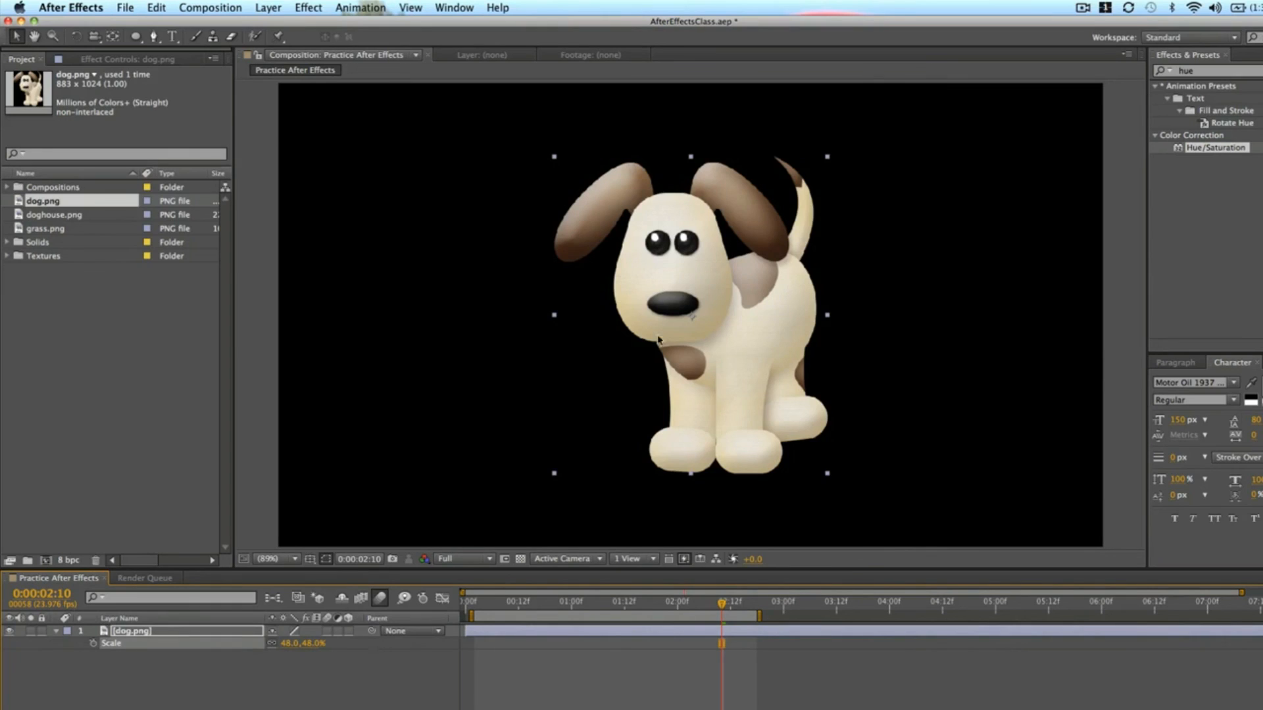
click(498, 656)
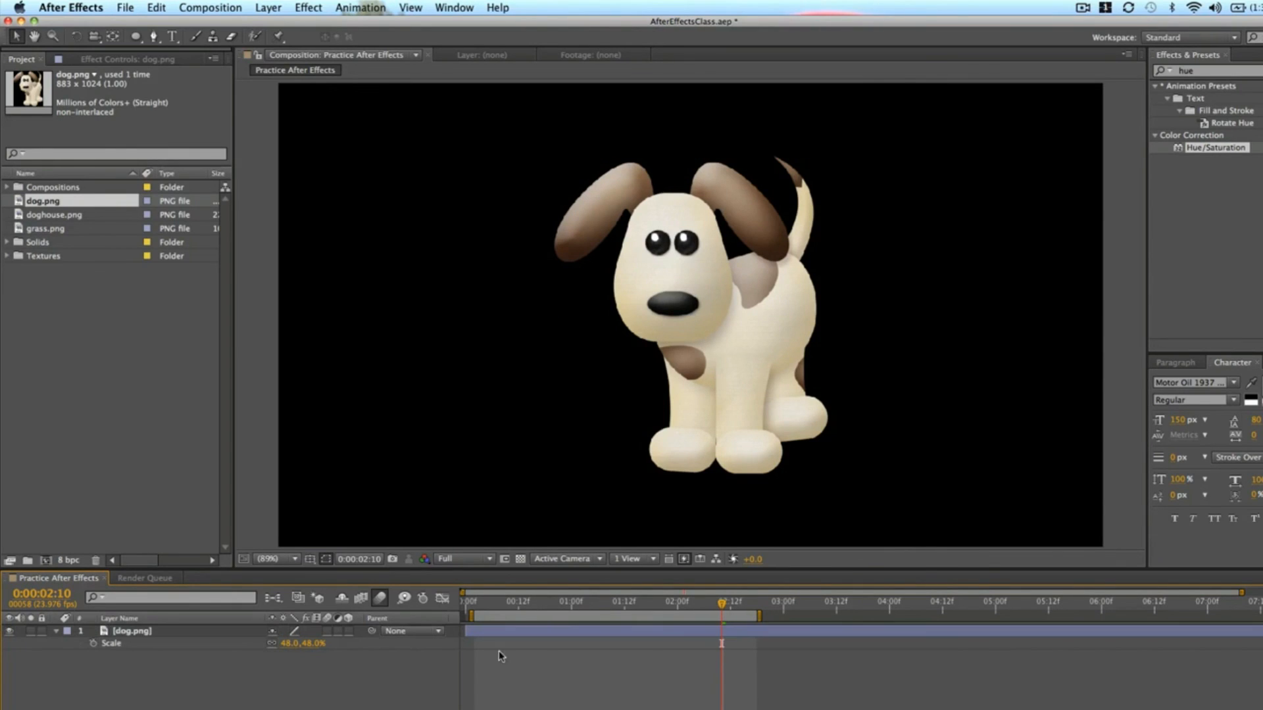
Move the dog slightly to the left in the composition and deselect its layer.
click(753, 356)
mouse_move(779, 321)
mouse_down()
mouse_move(733, 319)
mouse_move(760, 308)
mouse_up()
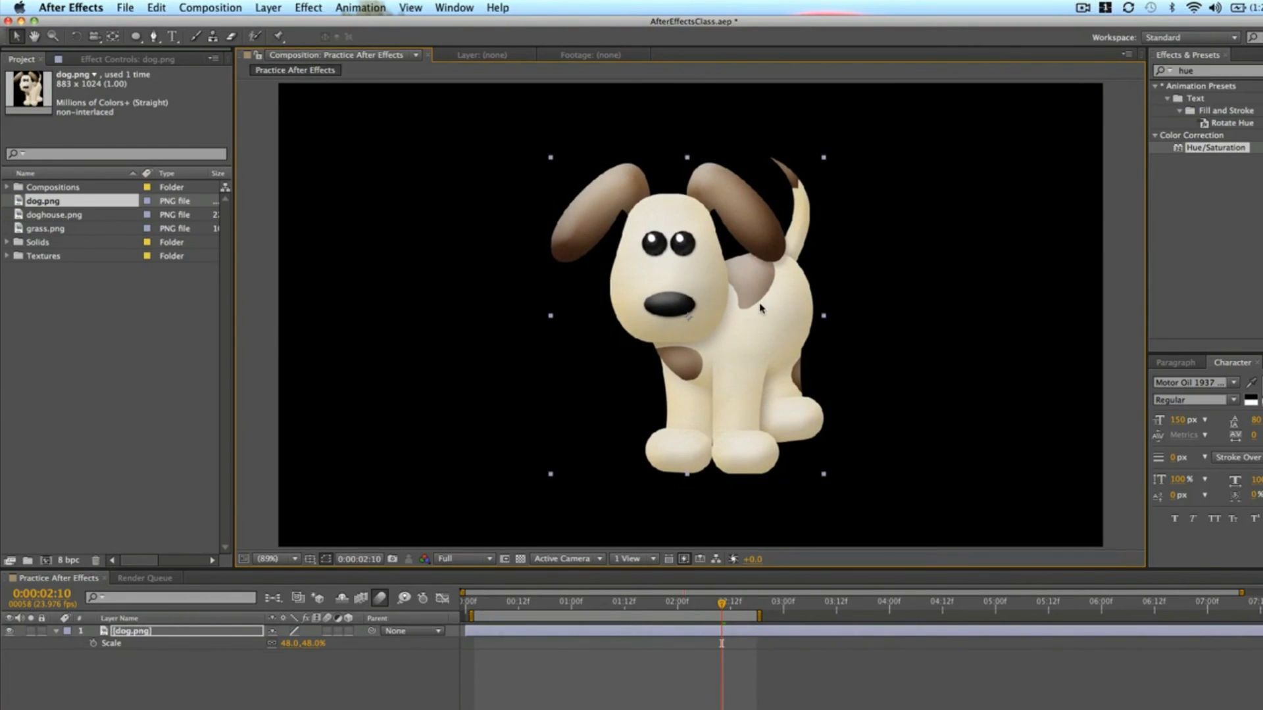
click(317, 650)
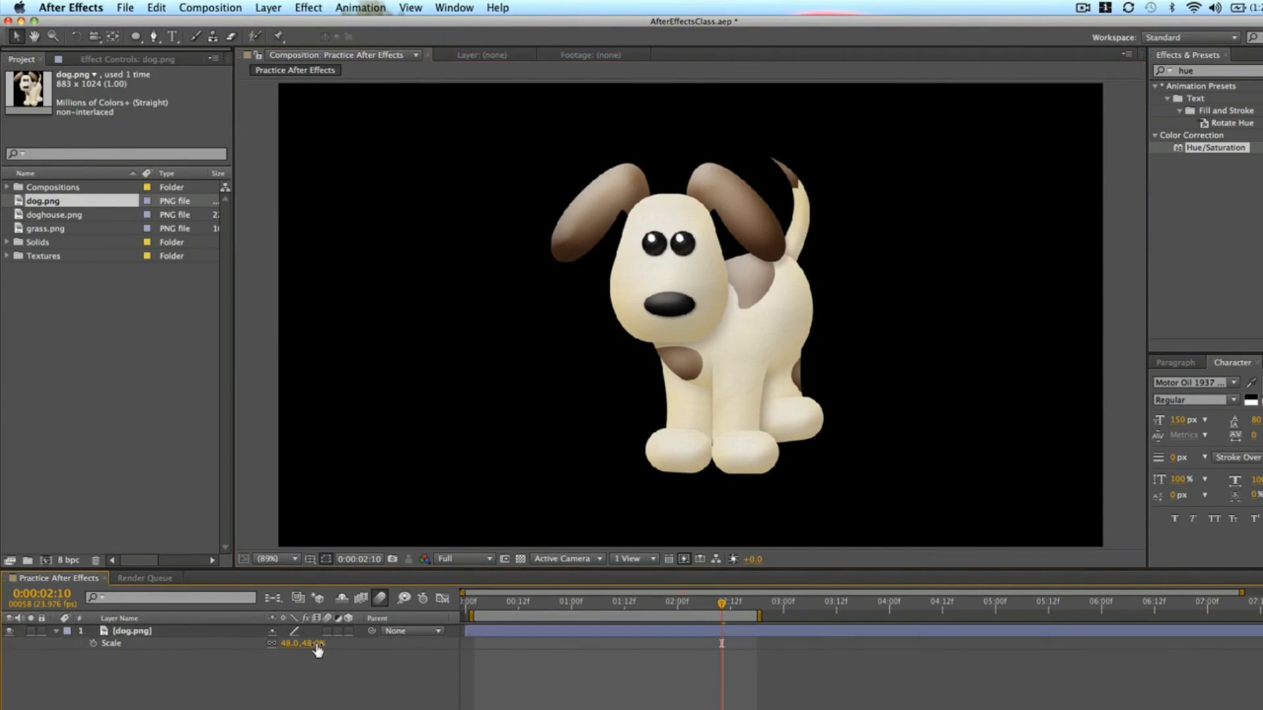
Turn the dog.png layer into a 3D layer and show only its Position property.
click(550, 633)
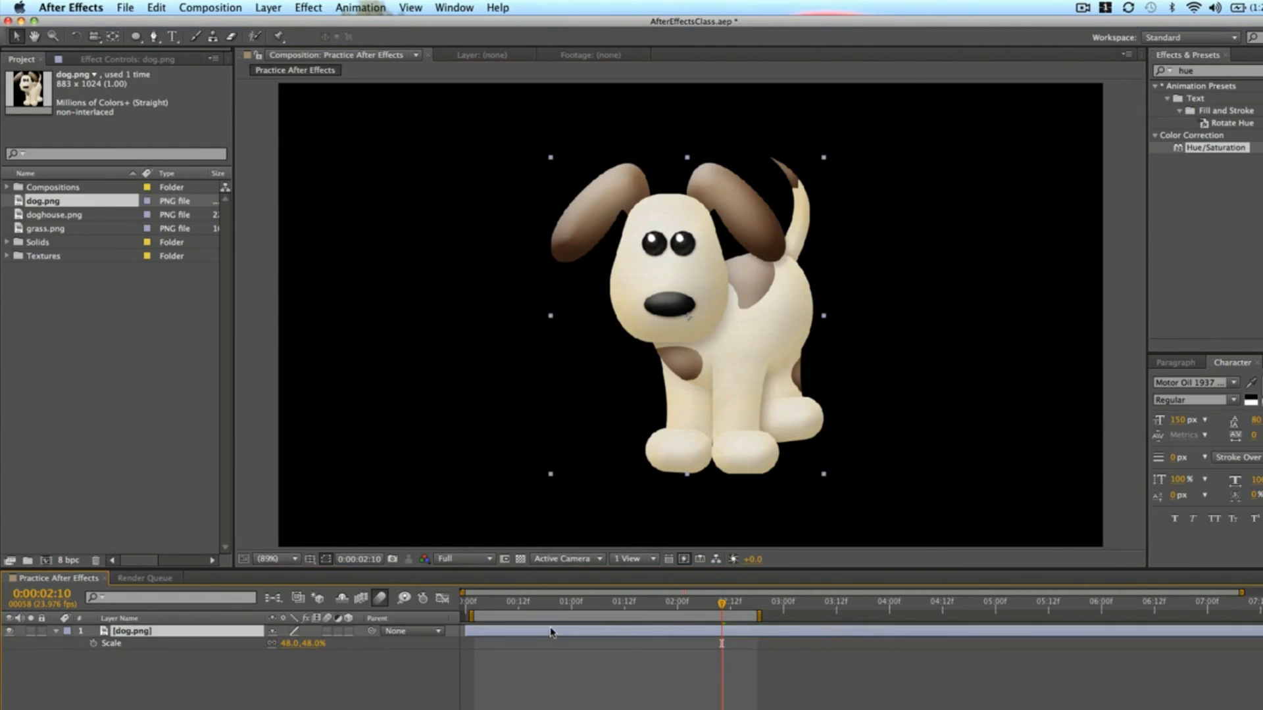
click(348, 632)
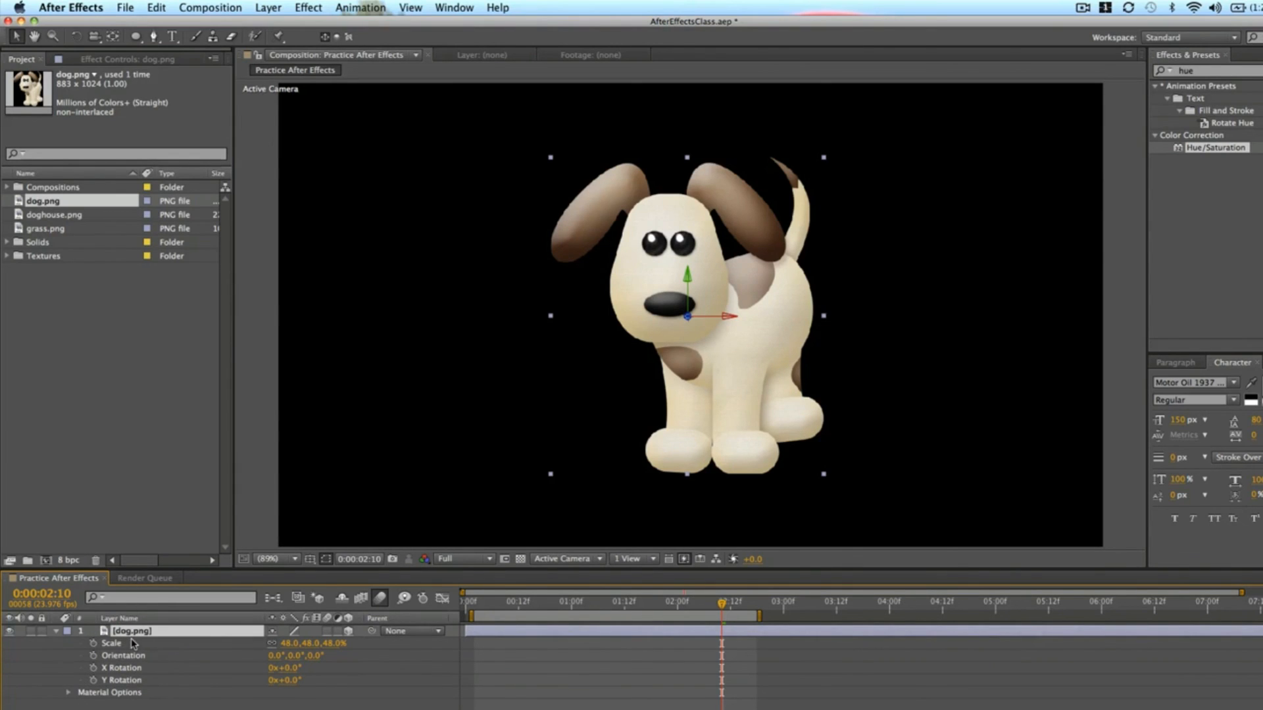
key(p)
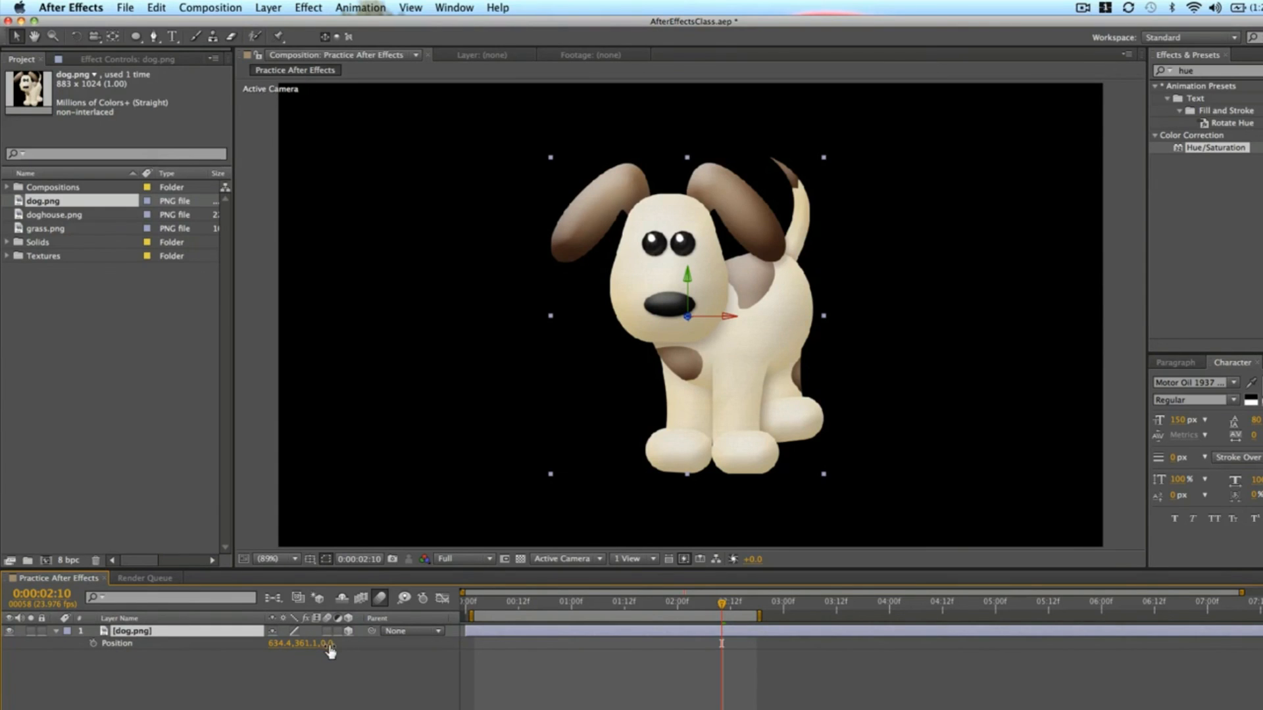
click(348, 632)
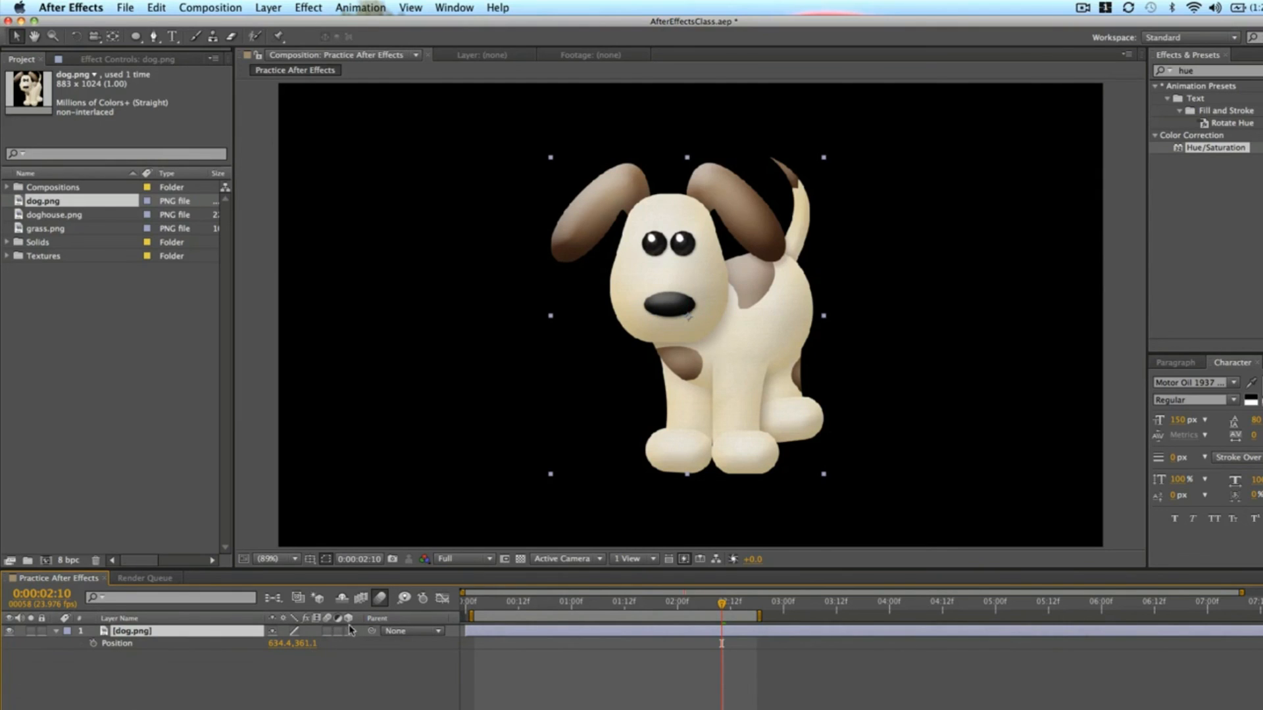
click(348, 631)
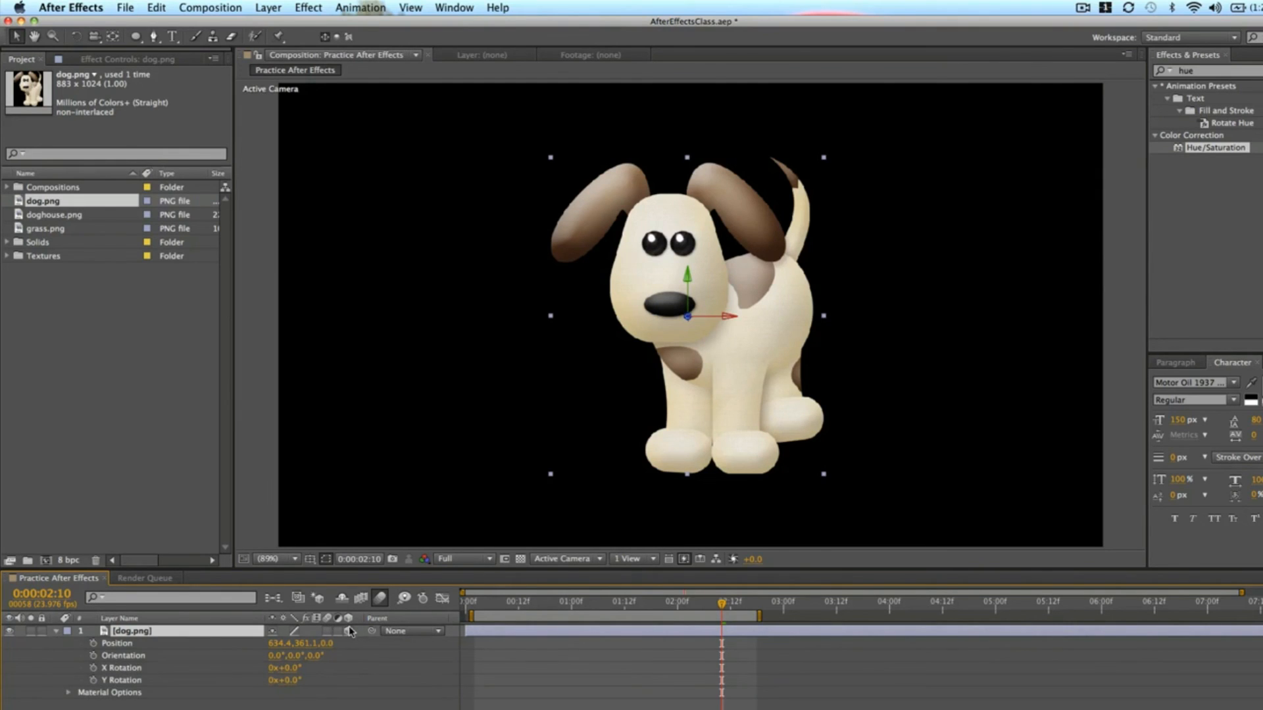
key(p)
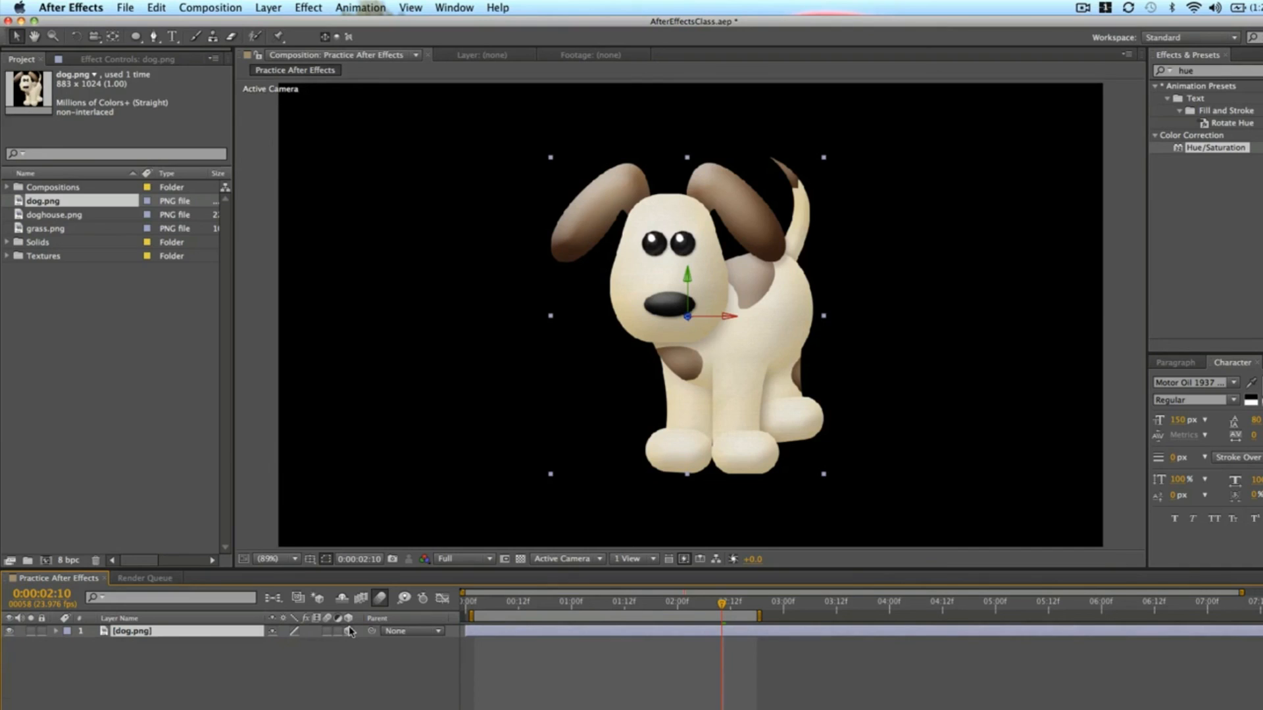
key(p)
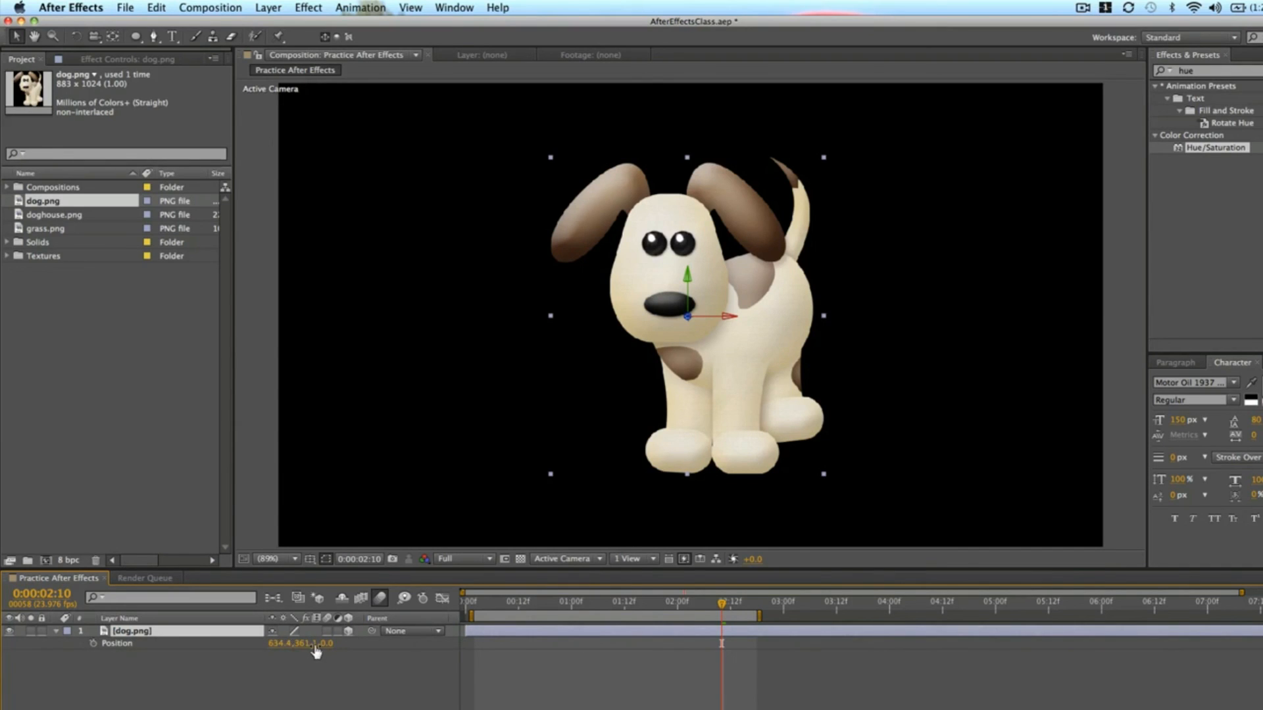
Shift the dog along X and Y to a Position of about 513.4, 339.1.
drag(280, 650, 328, 650)
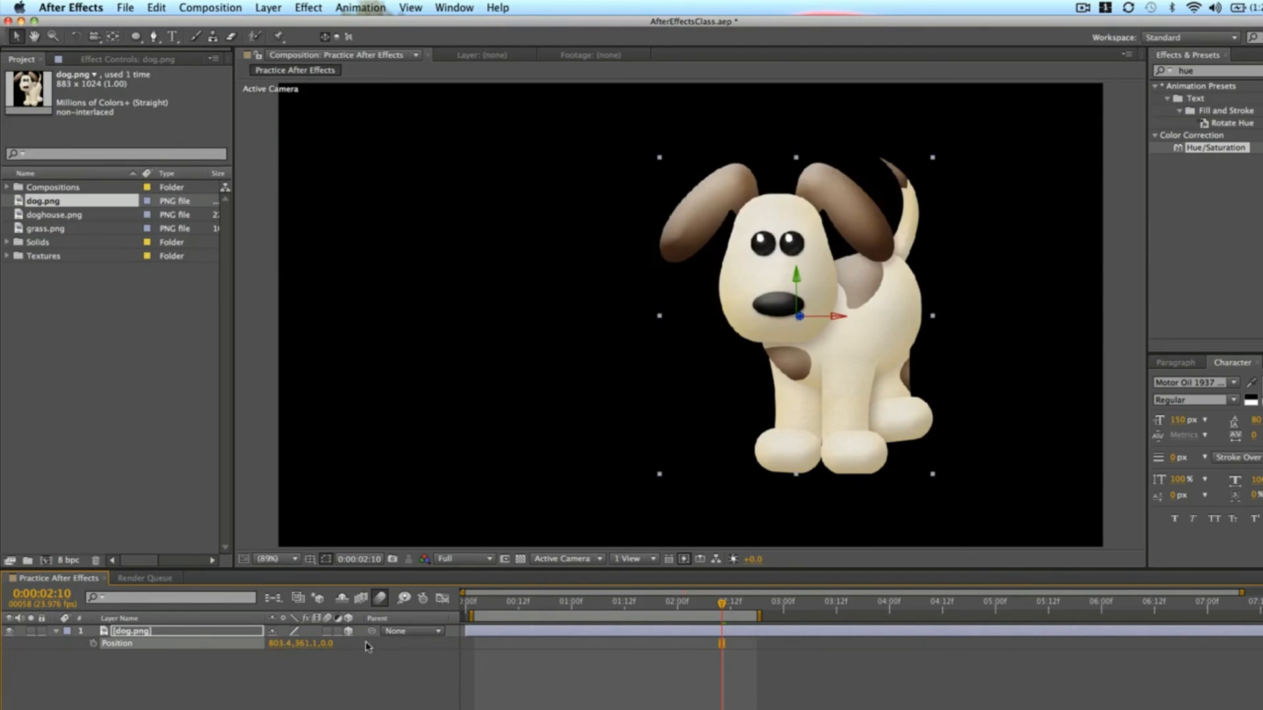
drag(208, 658, 176, 665)
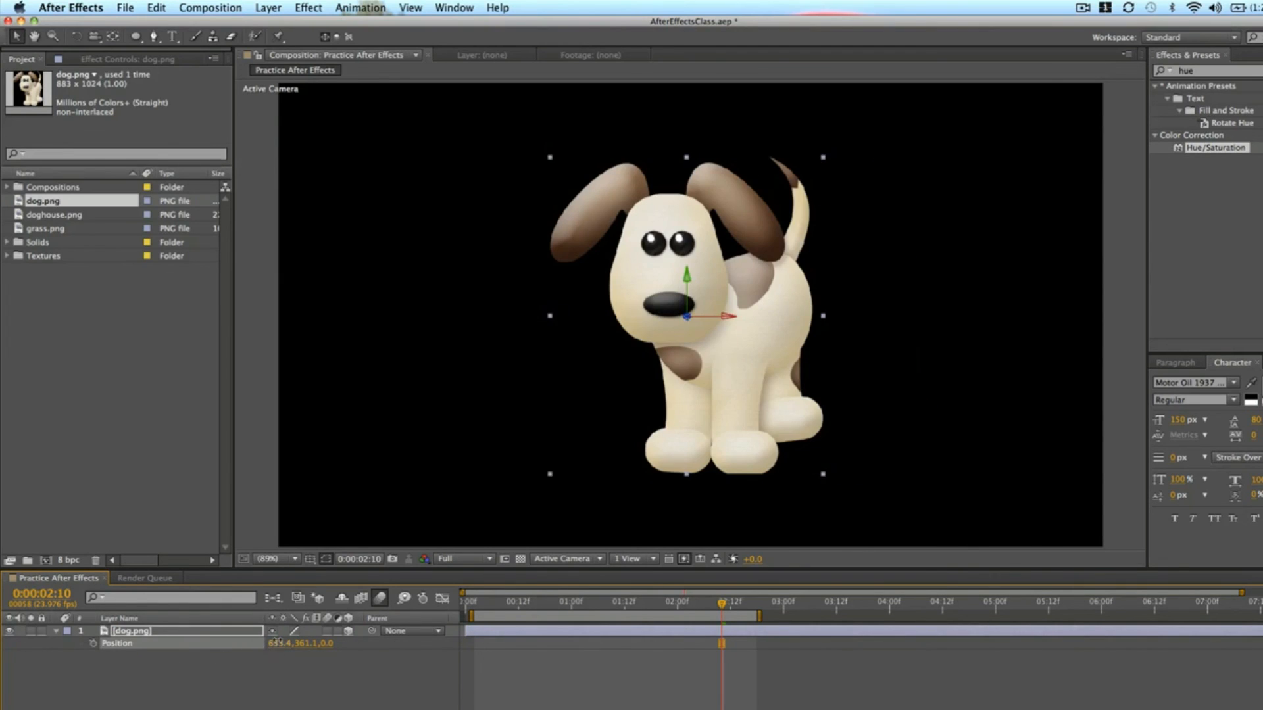
drag(279, 645, 388, 641)
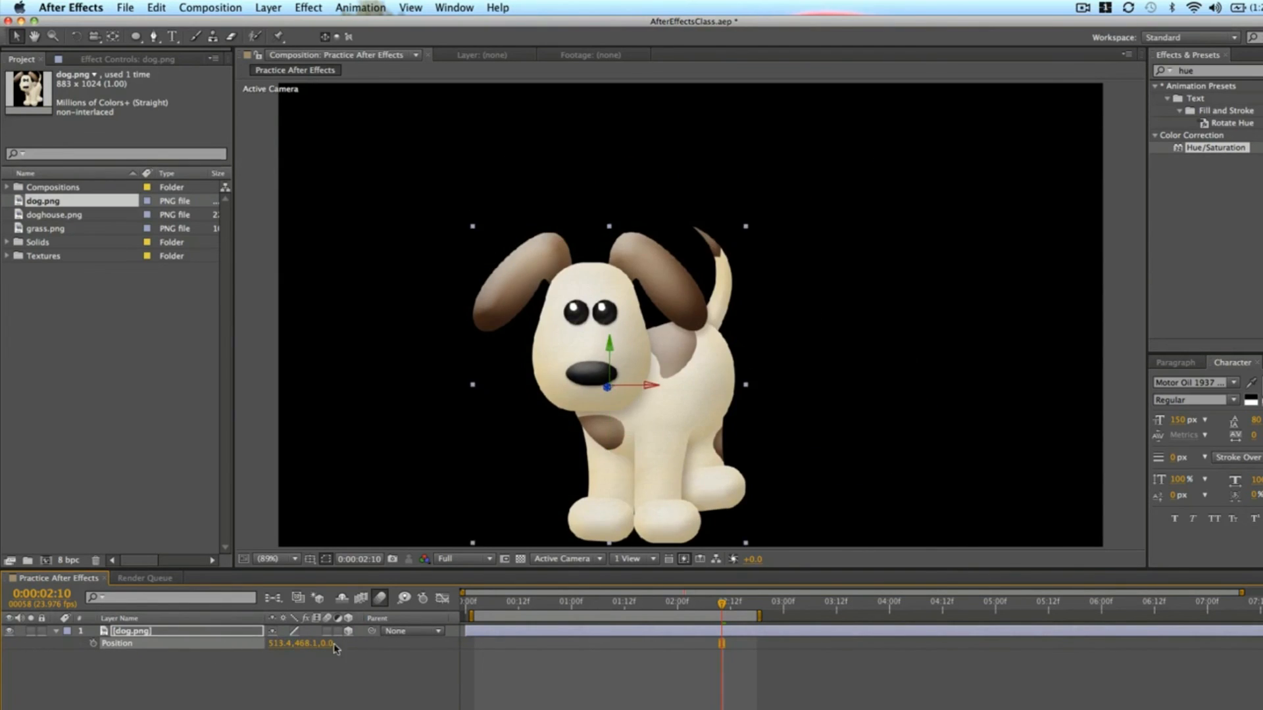
drag(270, 650, 194, 663)
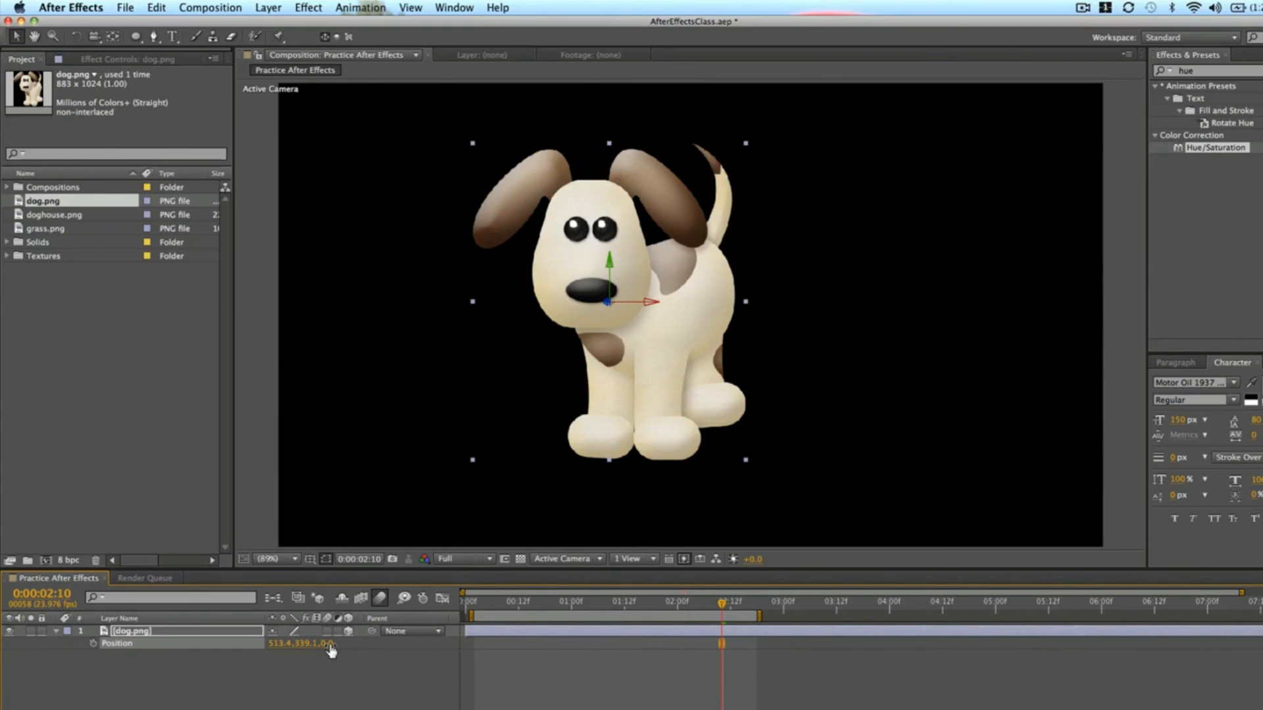
Try moving the dog in depth with Z Position values such as 836 and 543, and reset Z to 0.
drag(330, 650, 896, 605)
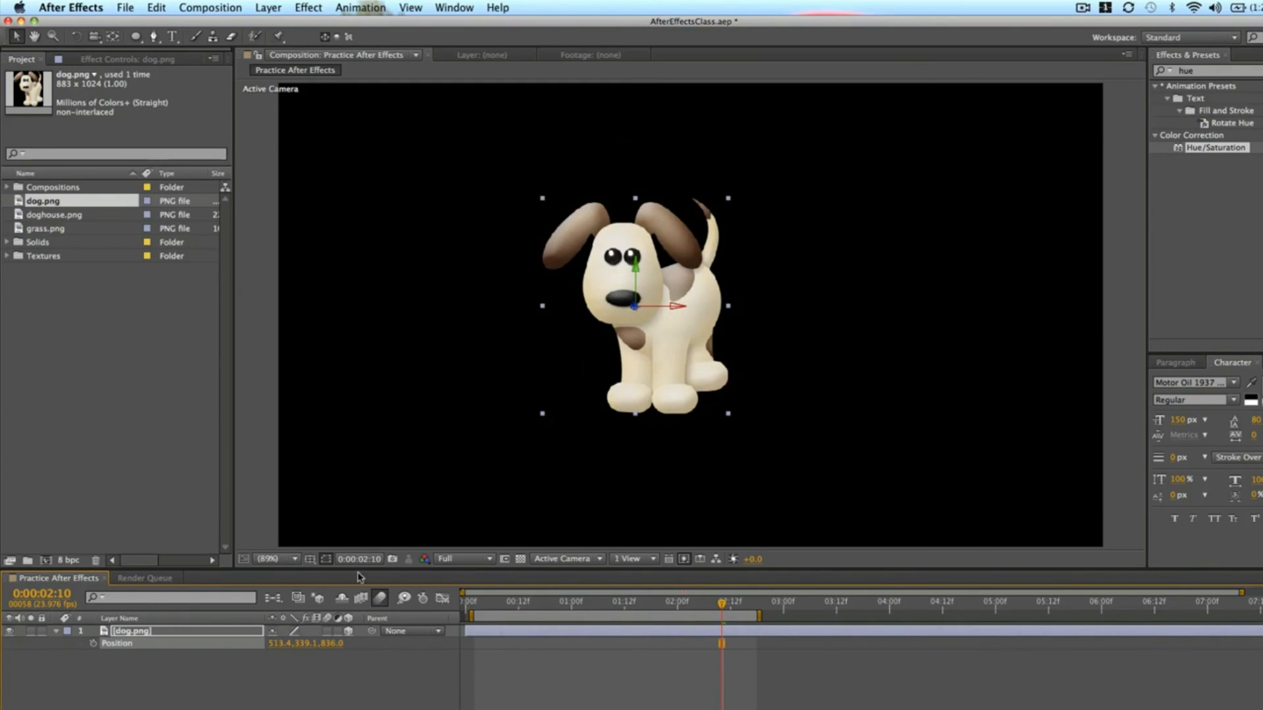
drag(334, 644, 7, 644)
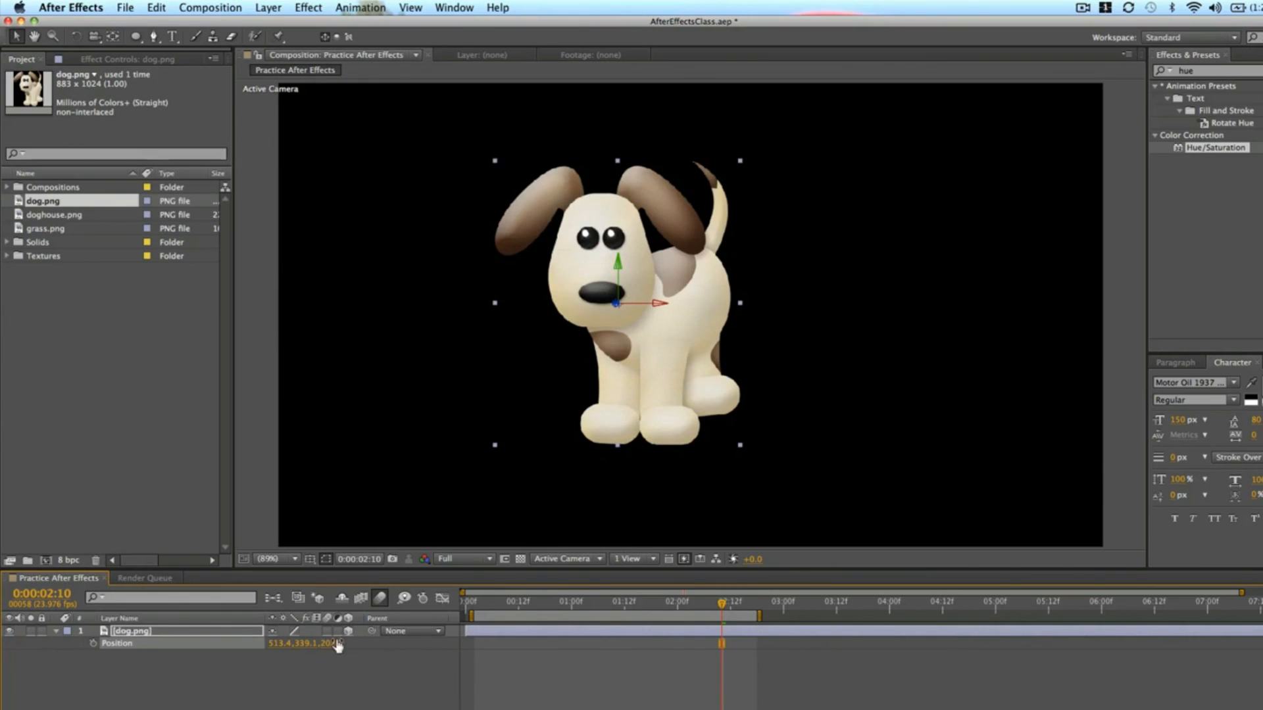
drag(335, 644, 155, 683)
drag(306, 651, 668, 620)
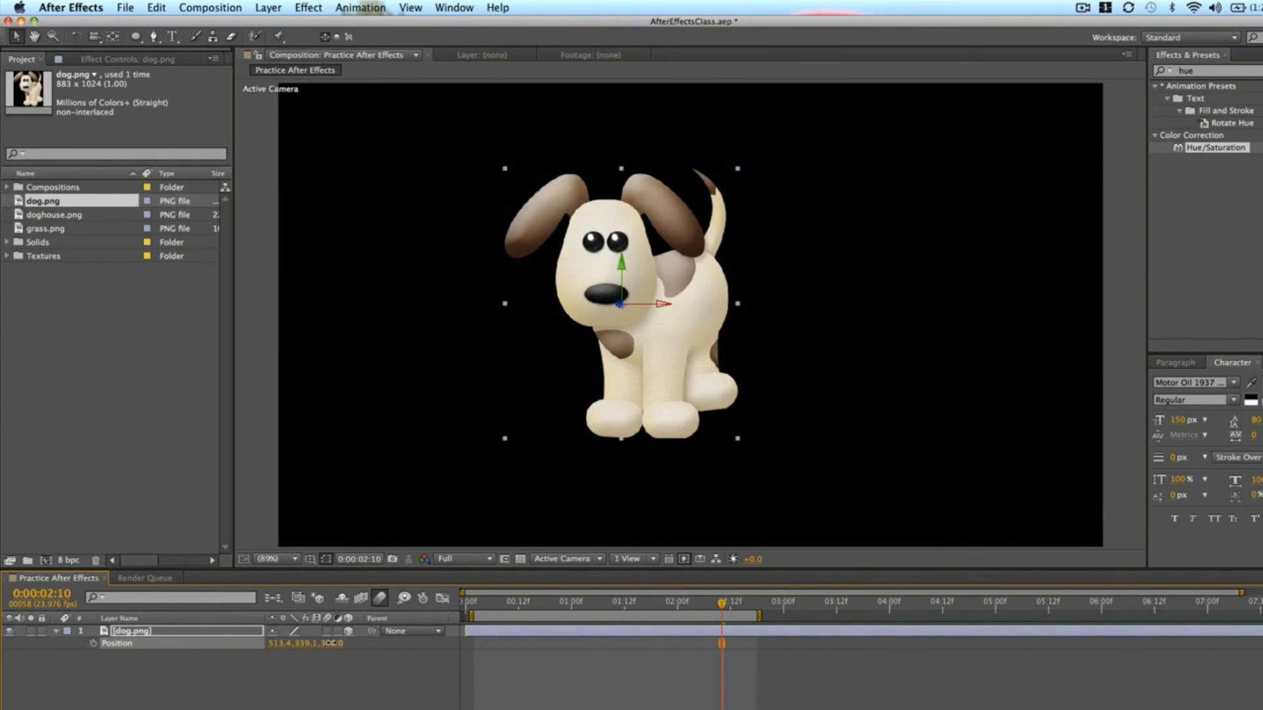
drag(327, 643, 504, 646)
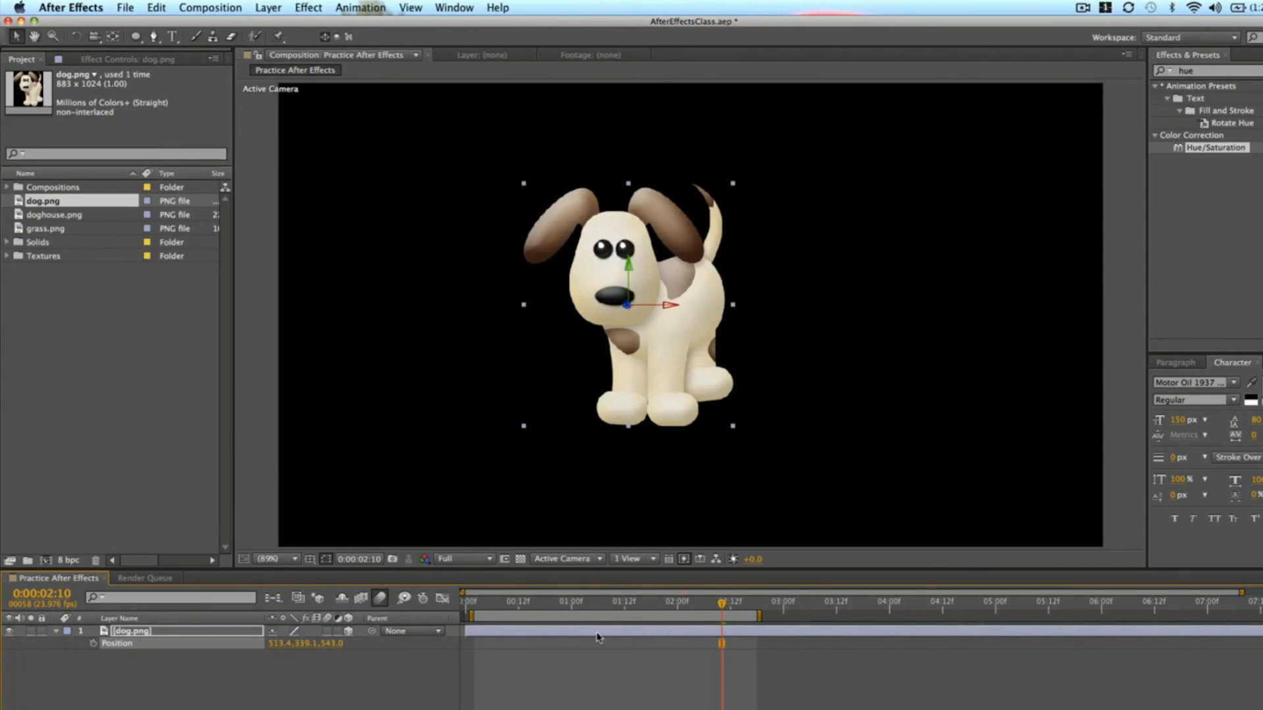
click(333, 643)
text(0)
key(Return)
click(314, 686)
Duplicate the dog.png layer and move the copy to the right so both dogs overlap partly.
click(189, 633)
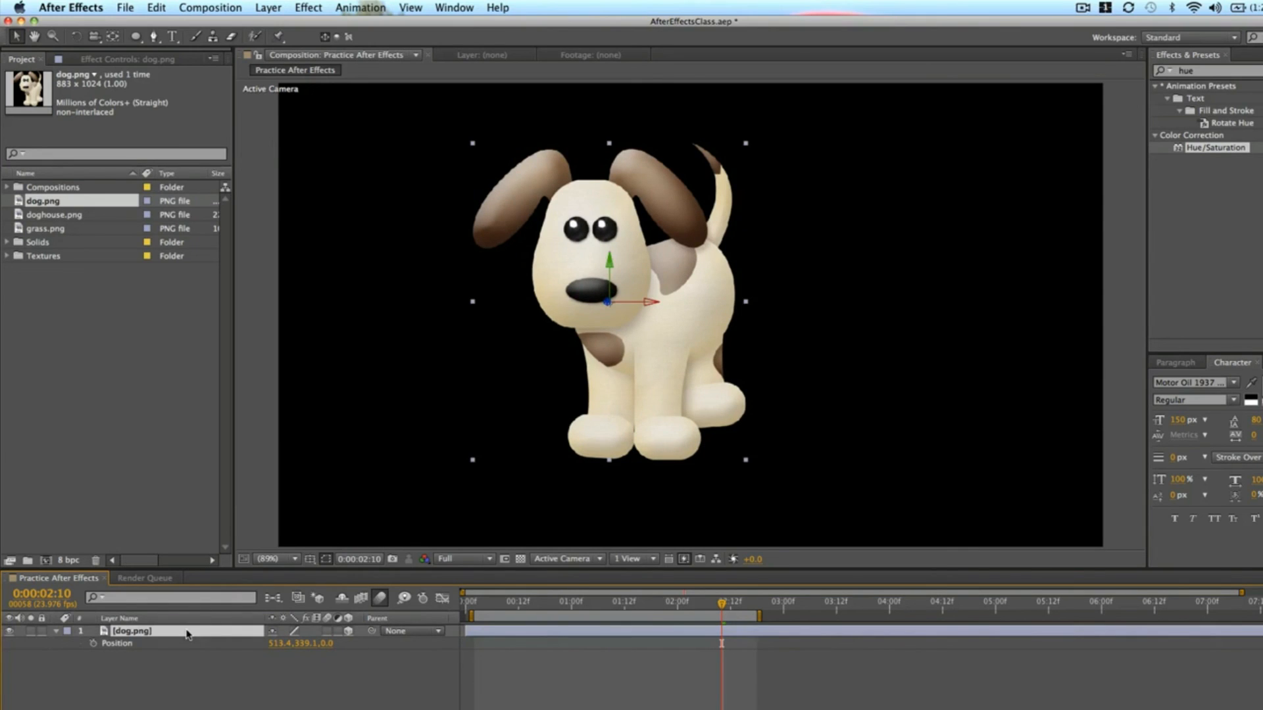
key(super+d)
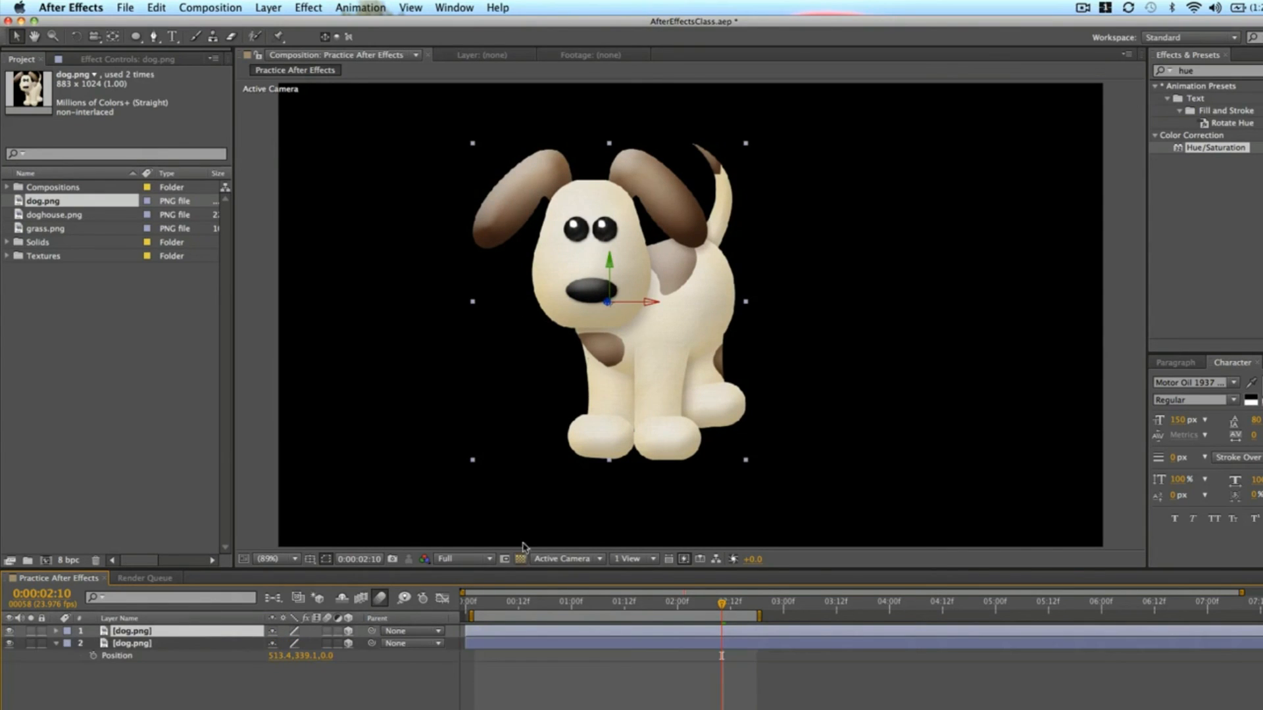
drag(632, 242, 816, 230)
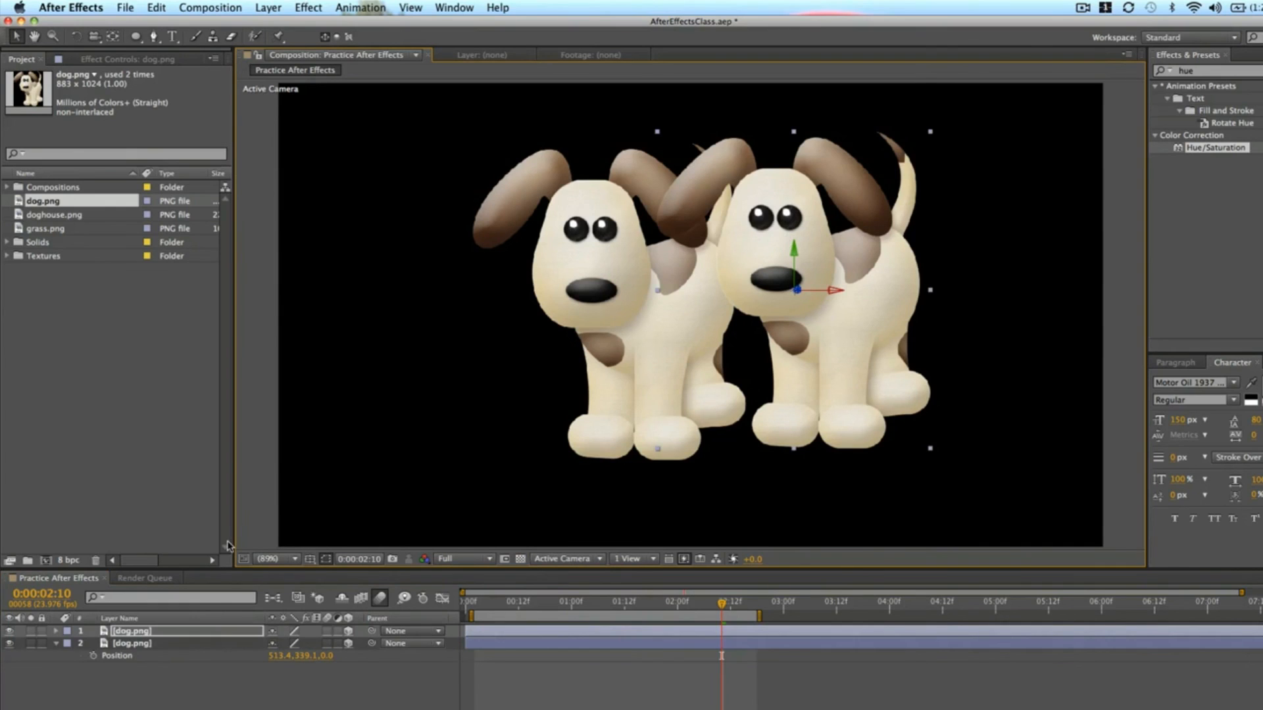
Scale the duplicated dog to 71% and reposition it at about 727.9, 291.9, overlapping the smaller dog.
key(s)
drag(330, 637, 347, 639)
drag(874, 309, 736, 318)
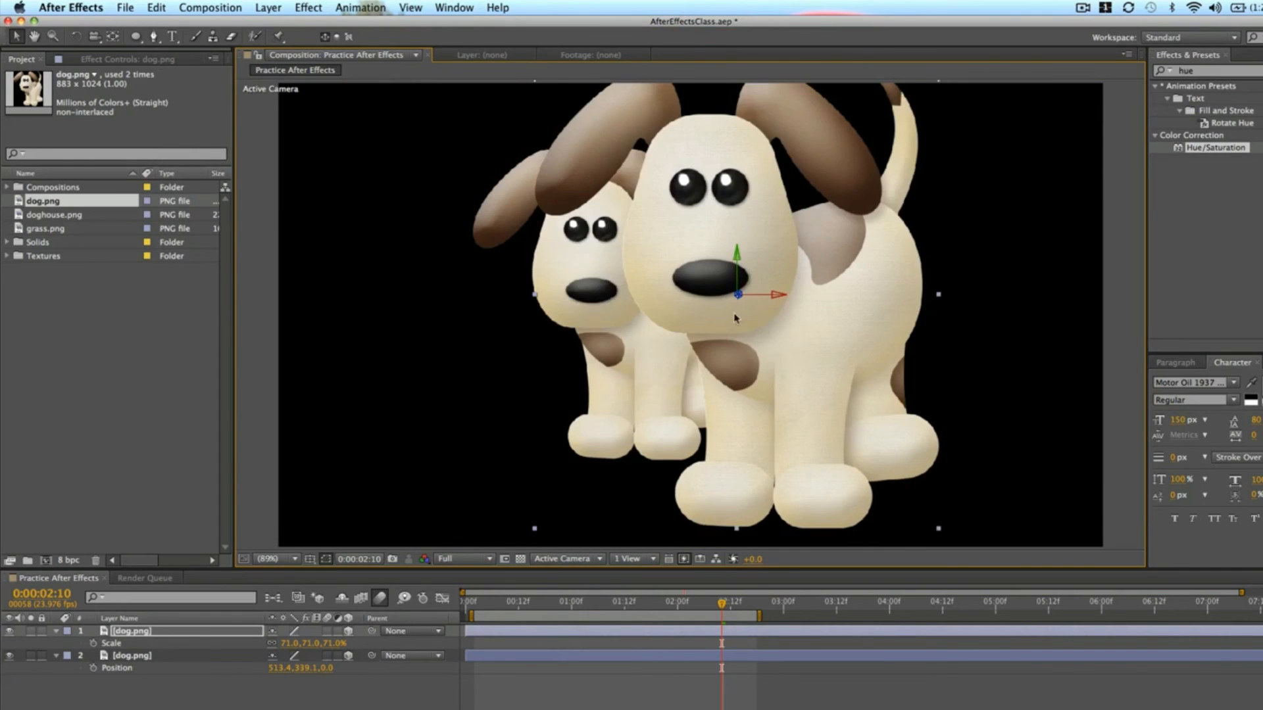
drag(701, 256, 722, 235)
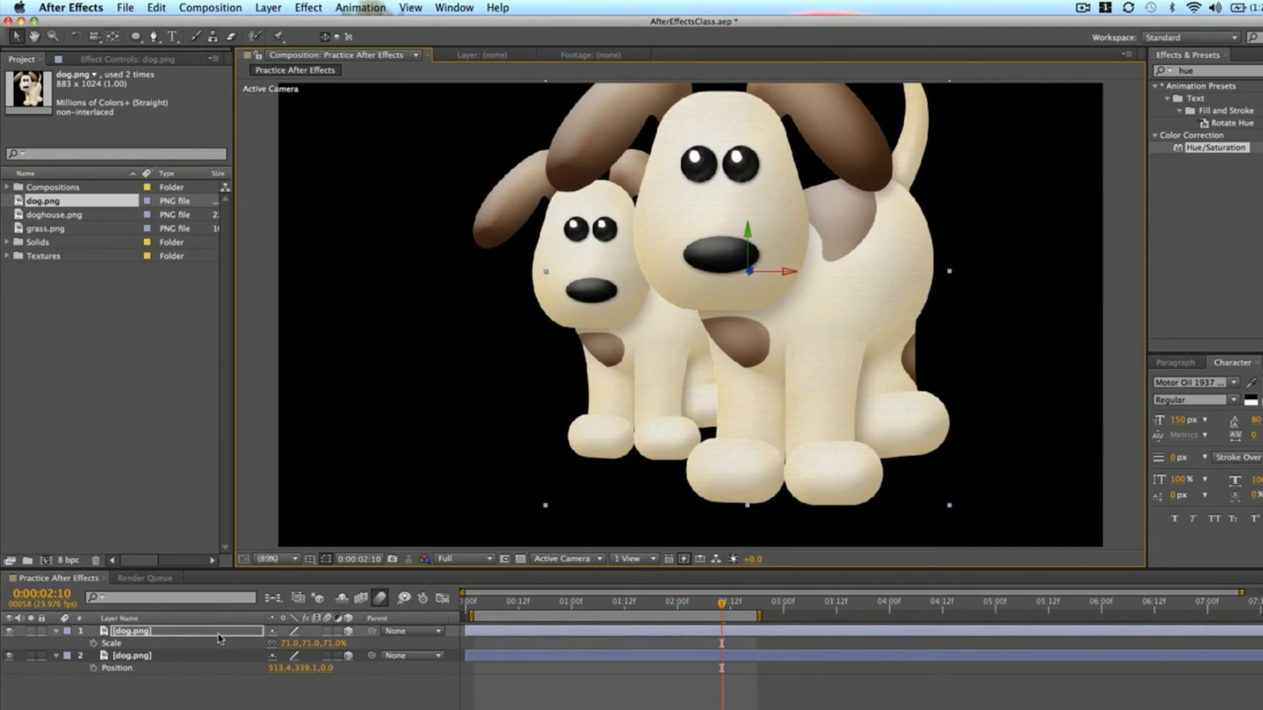
Show the Position property of both dog.png layers and deselect them.
shift+click(208, 656)
key(p)
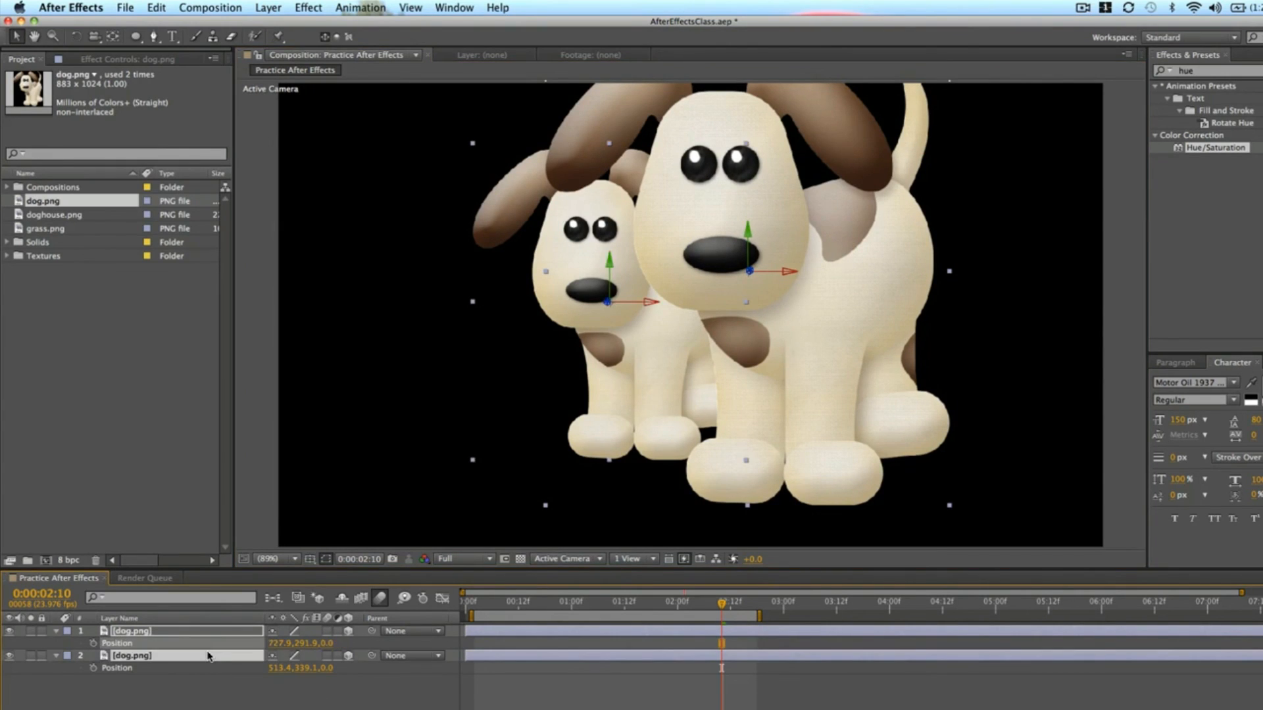
click(352, 695)
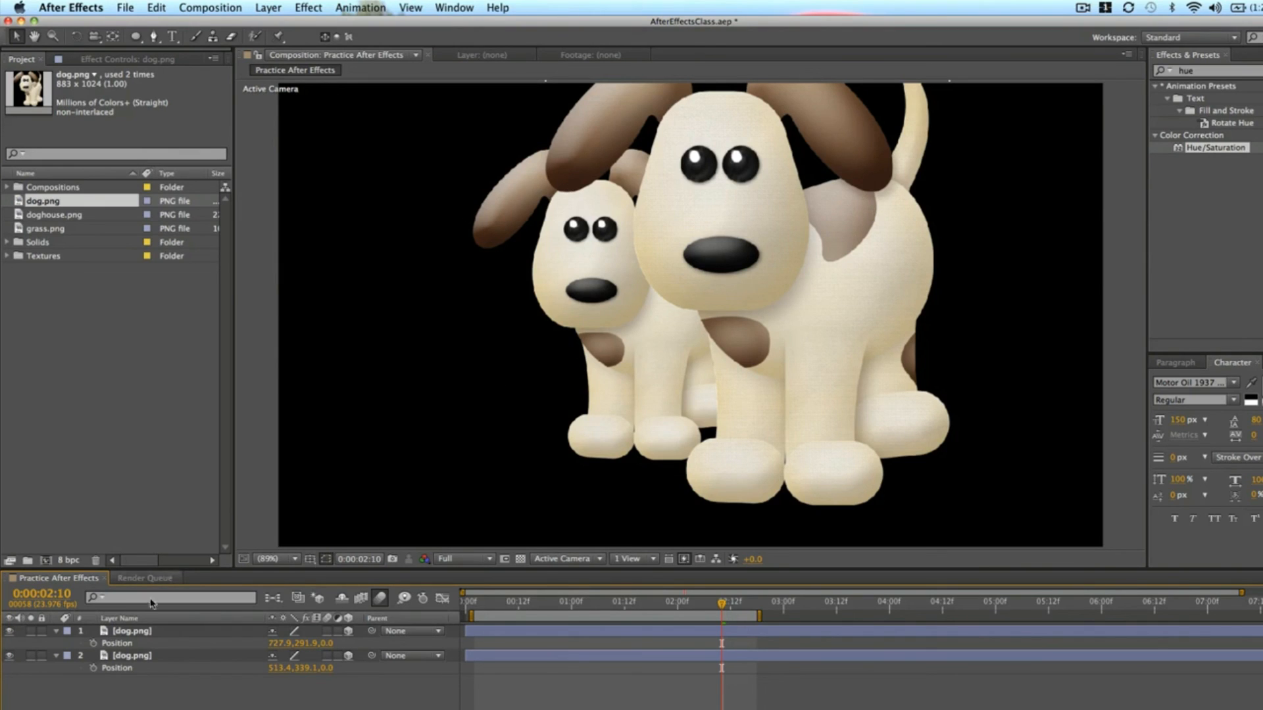
Move the larger dog to about 740.3, 311.0 and place its layer below the smaller dog's layer.
double_click(128, 630)
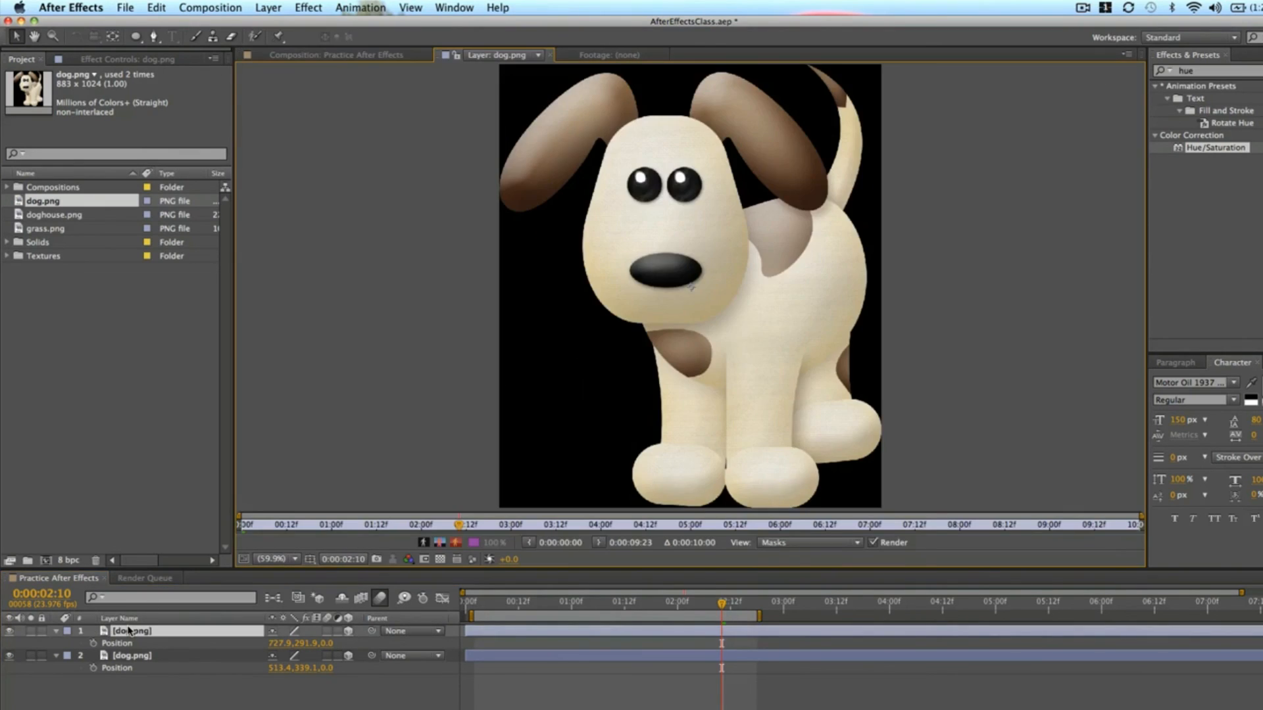
click(283, 56)
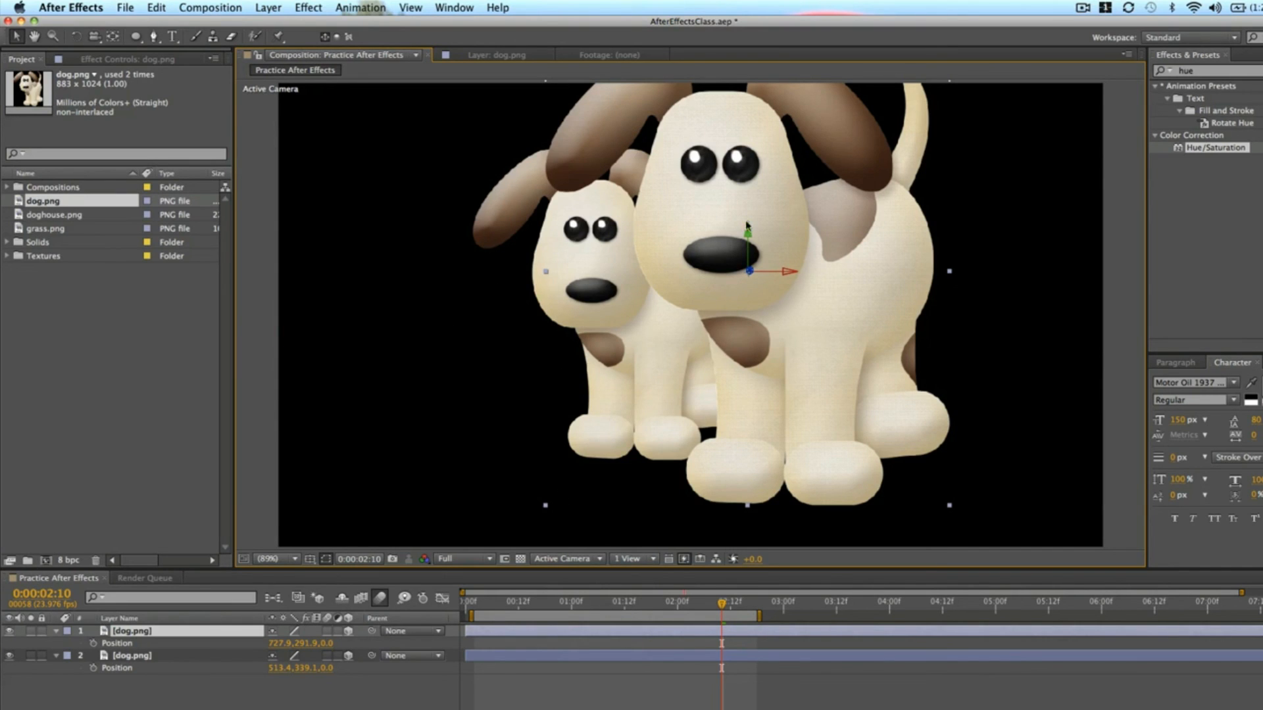
mouse_move(814, 230)
mouse_down()
mouse_move(666, 232)
mouse_move(822, 243)
mouse_up()
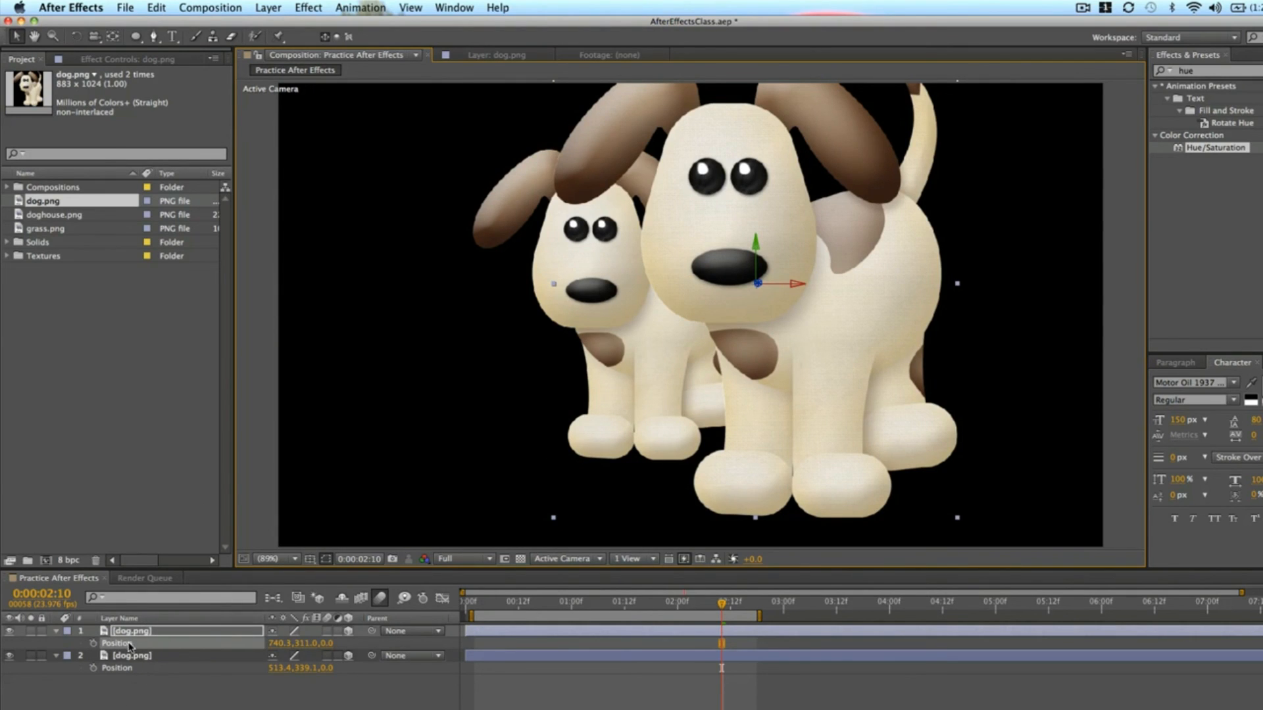
drag(146, 633, 145, 678)
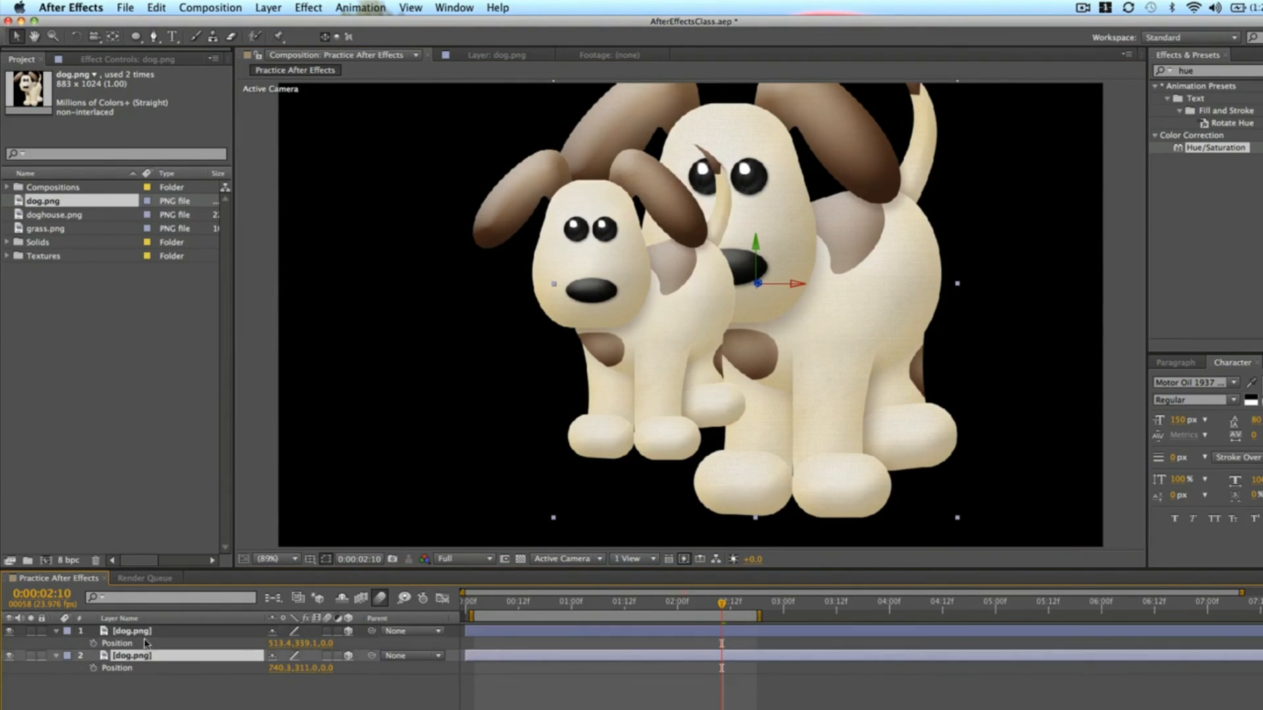
Push the smaller dog behind the larger one by raising its Z Position to about 177.
mouse_move(146, 633)
mouse_down()
mouse_move(139, 684)
mouse_move(146, 631)
mouse_up()
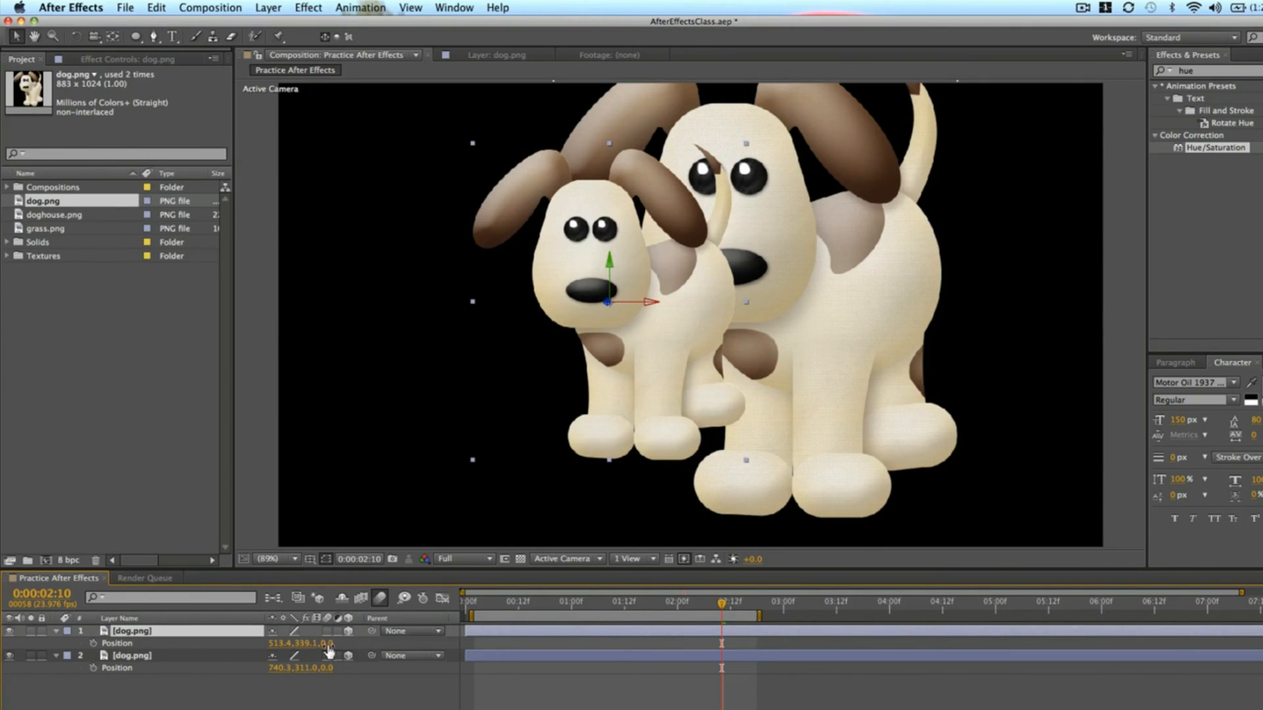
drag(328, 652, 404, 643)
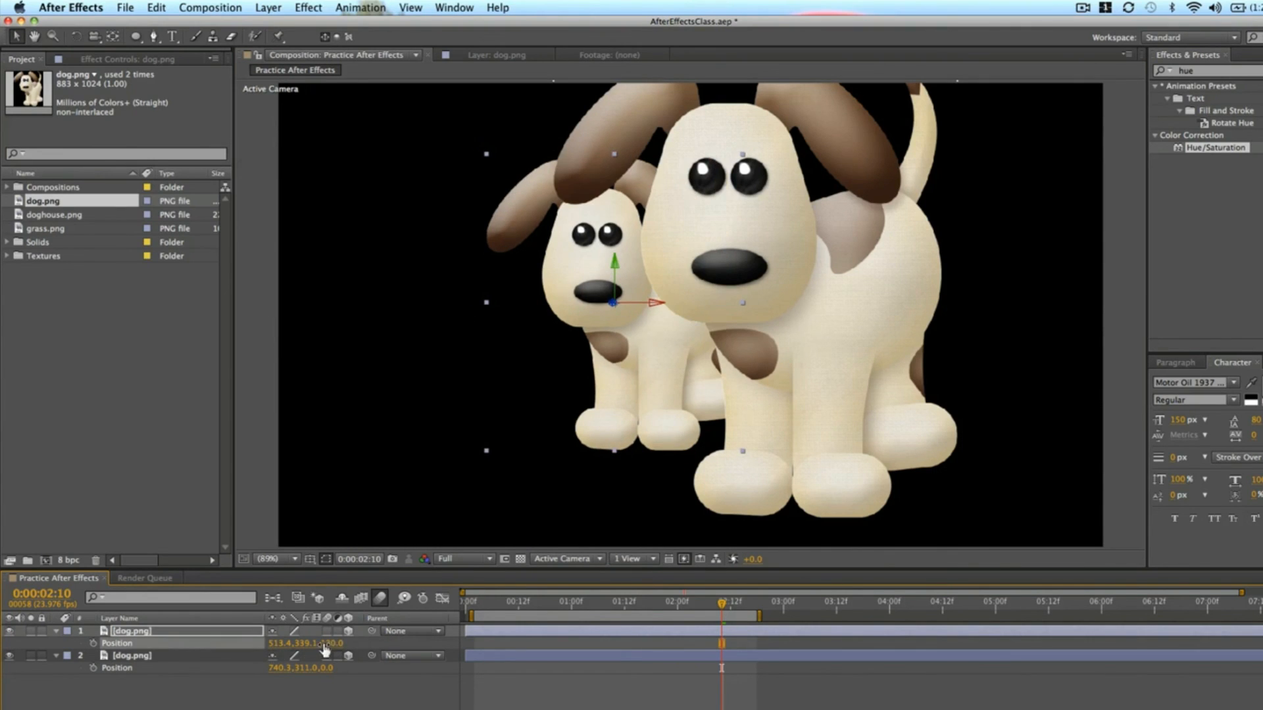
drag(324, 650, 373, 644)
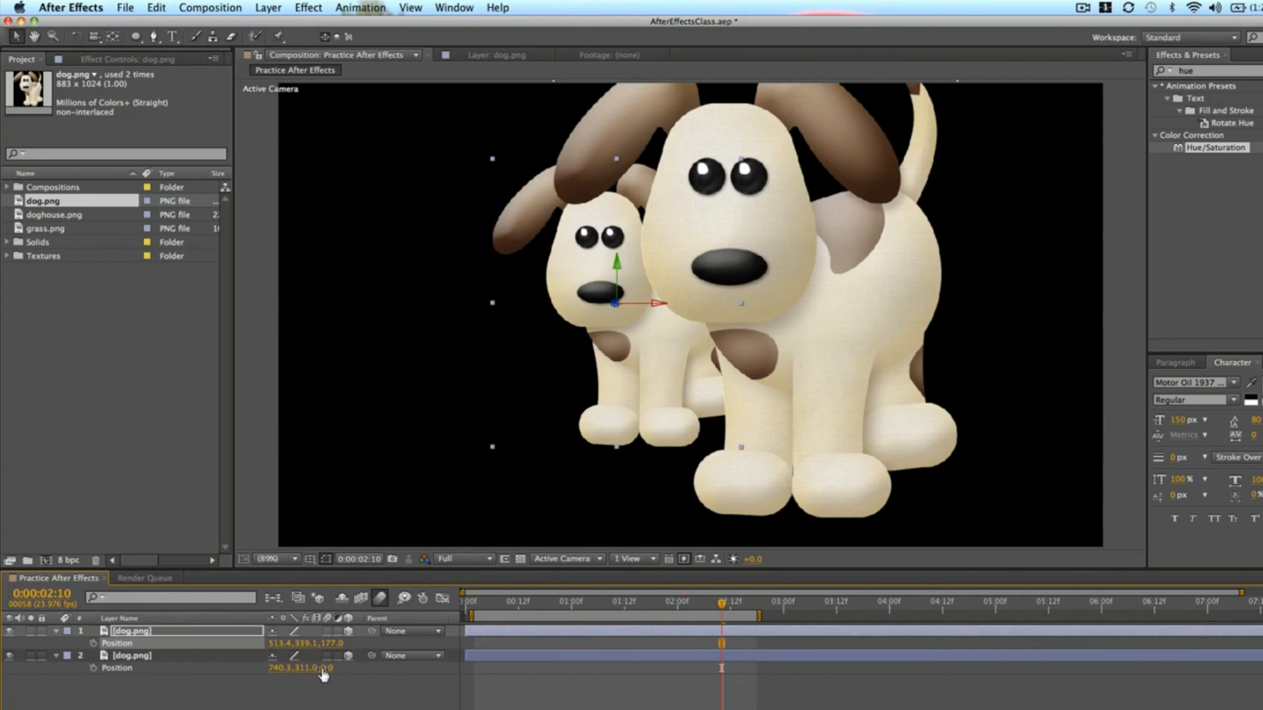
Push the larger dog behind the smaller one by raising its Z Position to about 1056.
drag(333, 668, 717, 642)
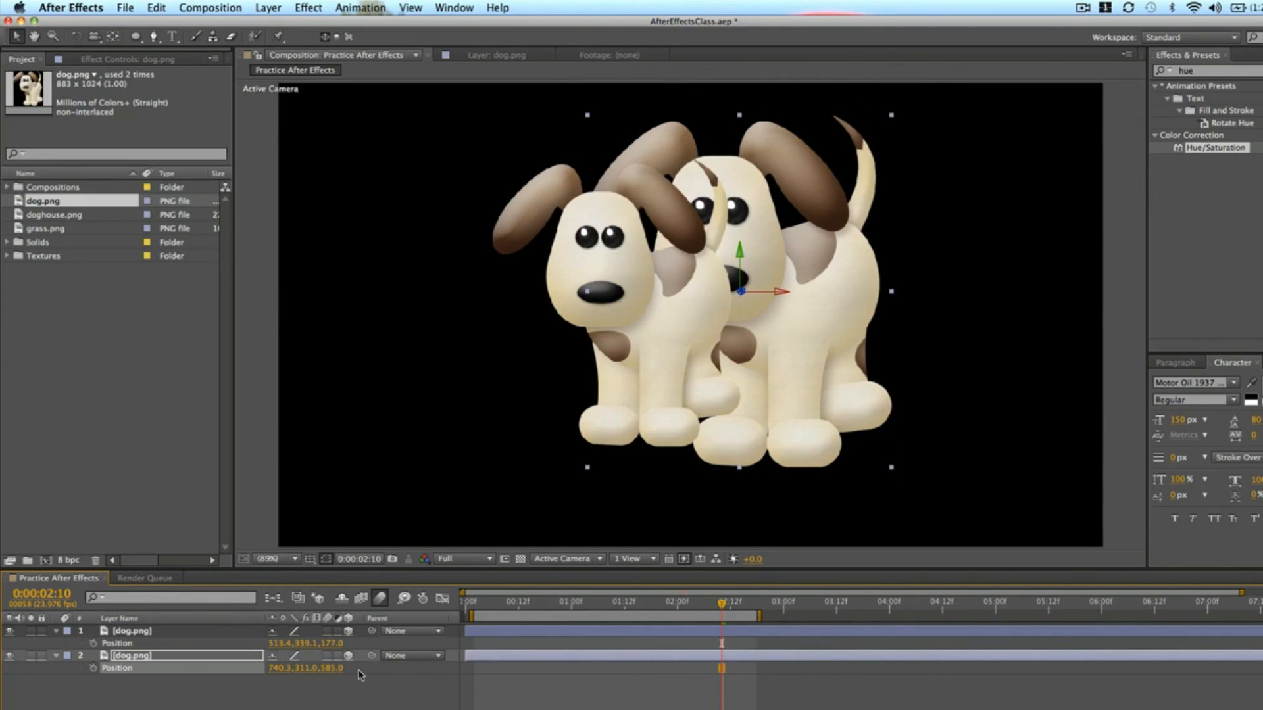
drag(332, 668, 477, 669)
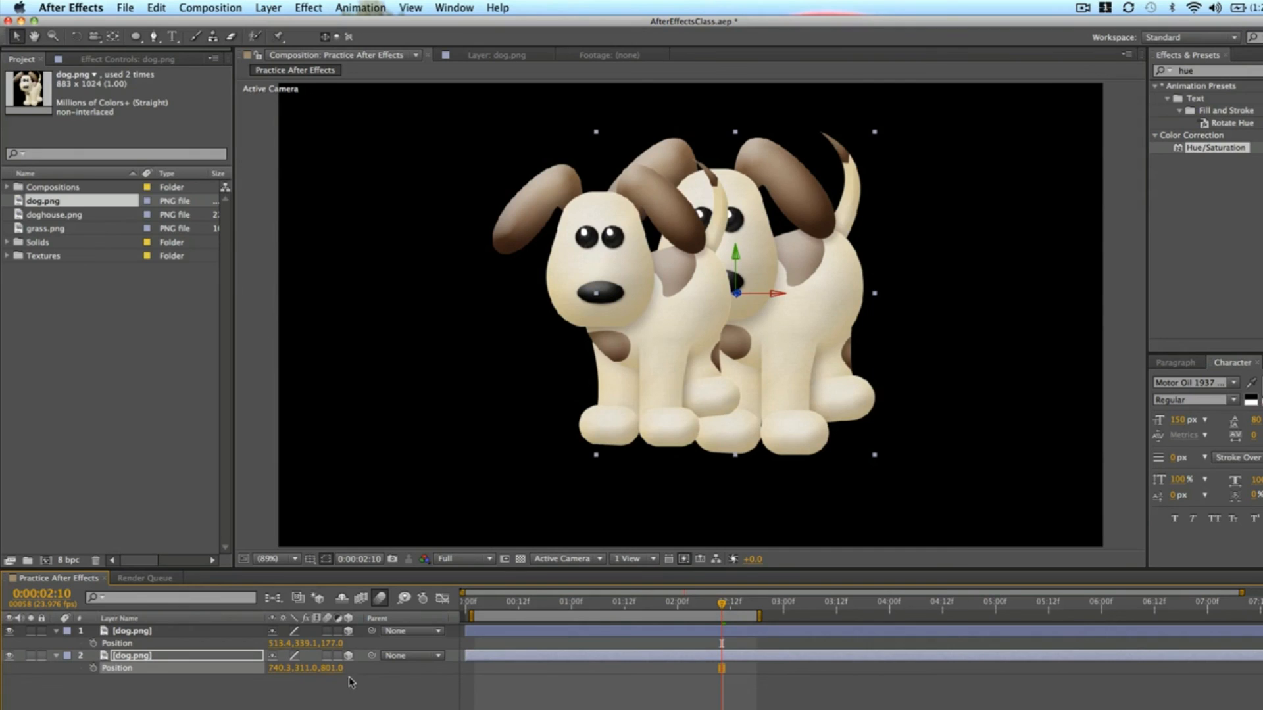
drag(332, 668, 502, 667)
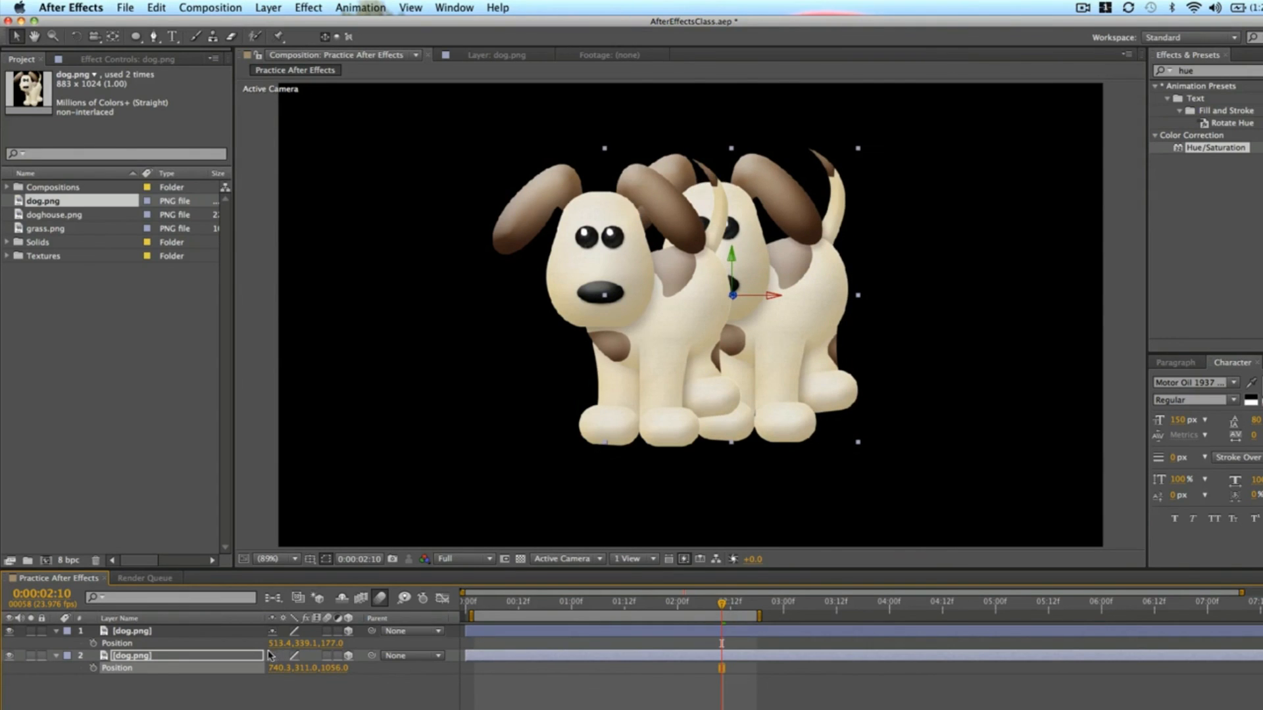
Move the smaller dog back to a Z Position of about 686 and bring the larger dog forward to about -251.
drag(332, 643, 686, 615)
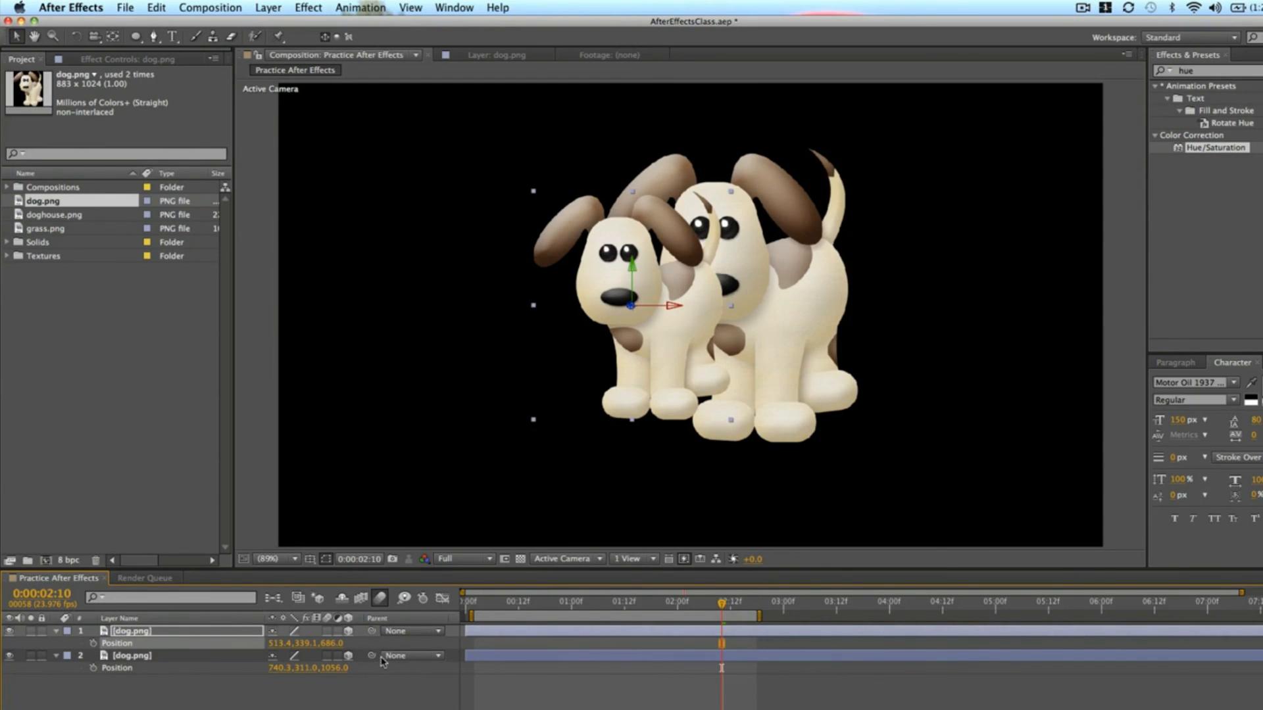
drag(337, 668, 165, 667)
drag(275, 672, 266, 676)
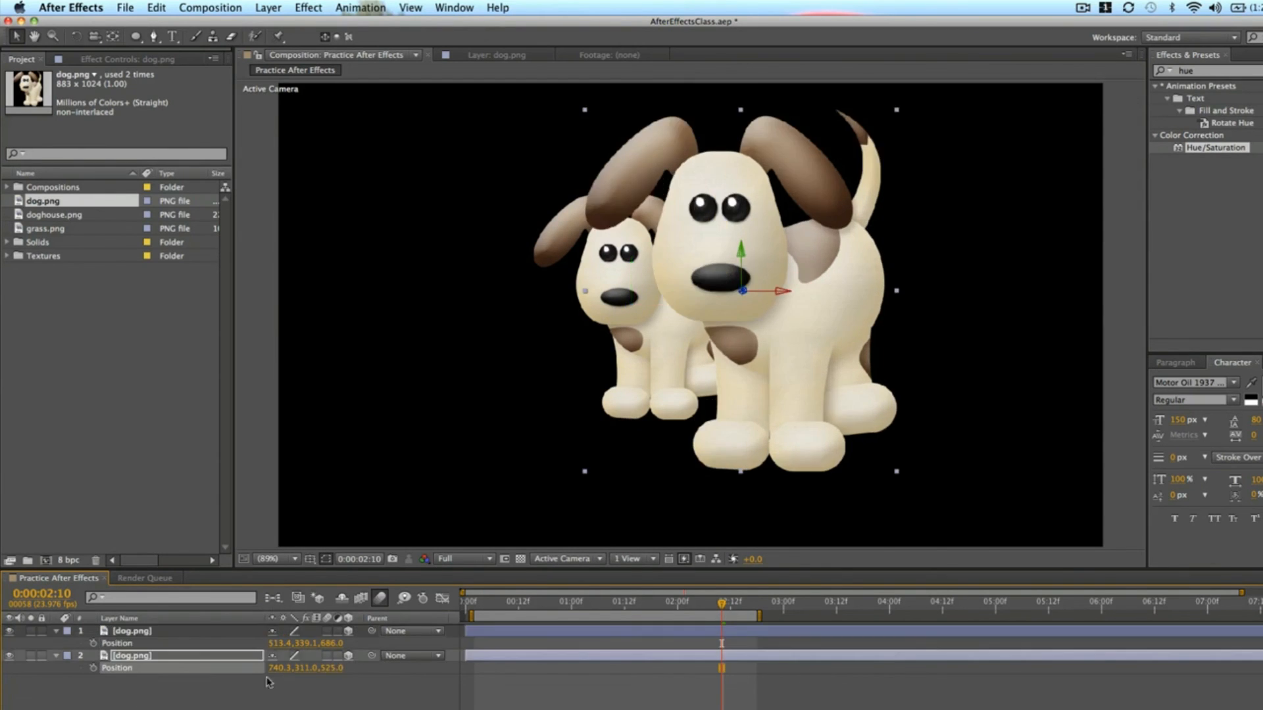
drag(161, 674, 129, 699)
drag(341, 675, 209, 680)
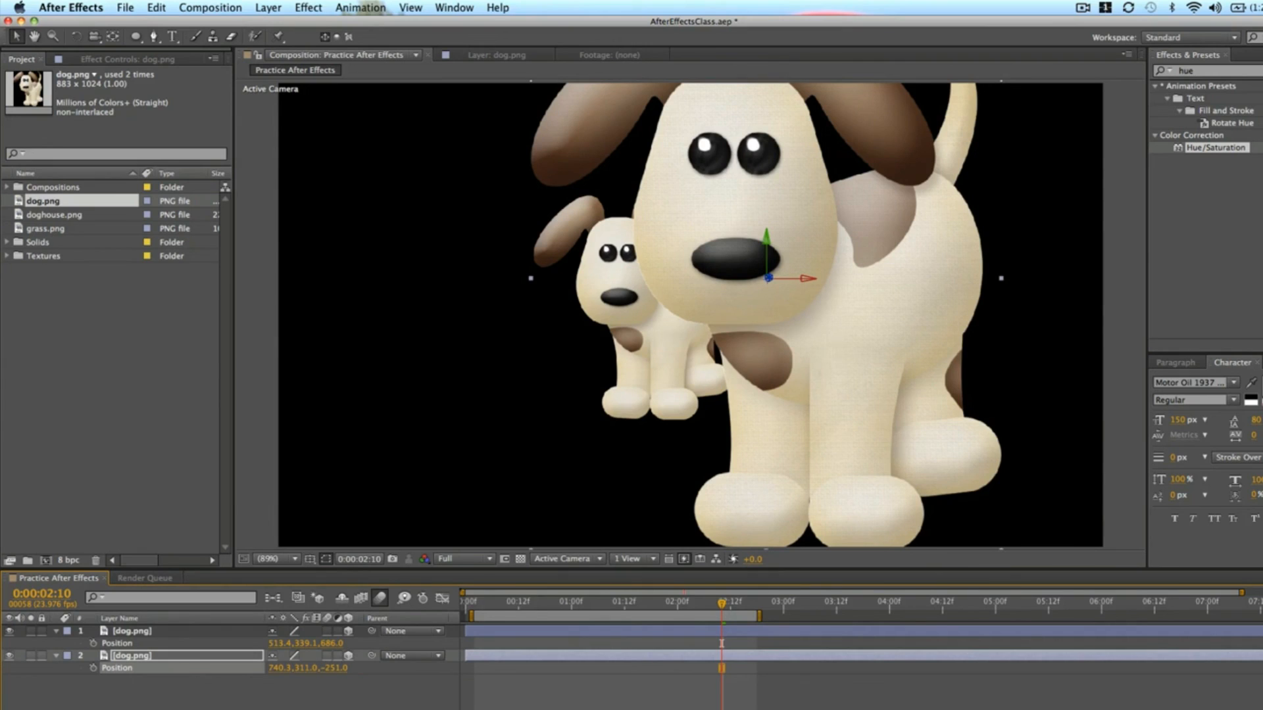
Delete the larger dog.png layer from the composition.
click(176, 645)
click(155, 667)
click(148, 657)
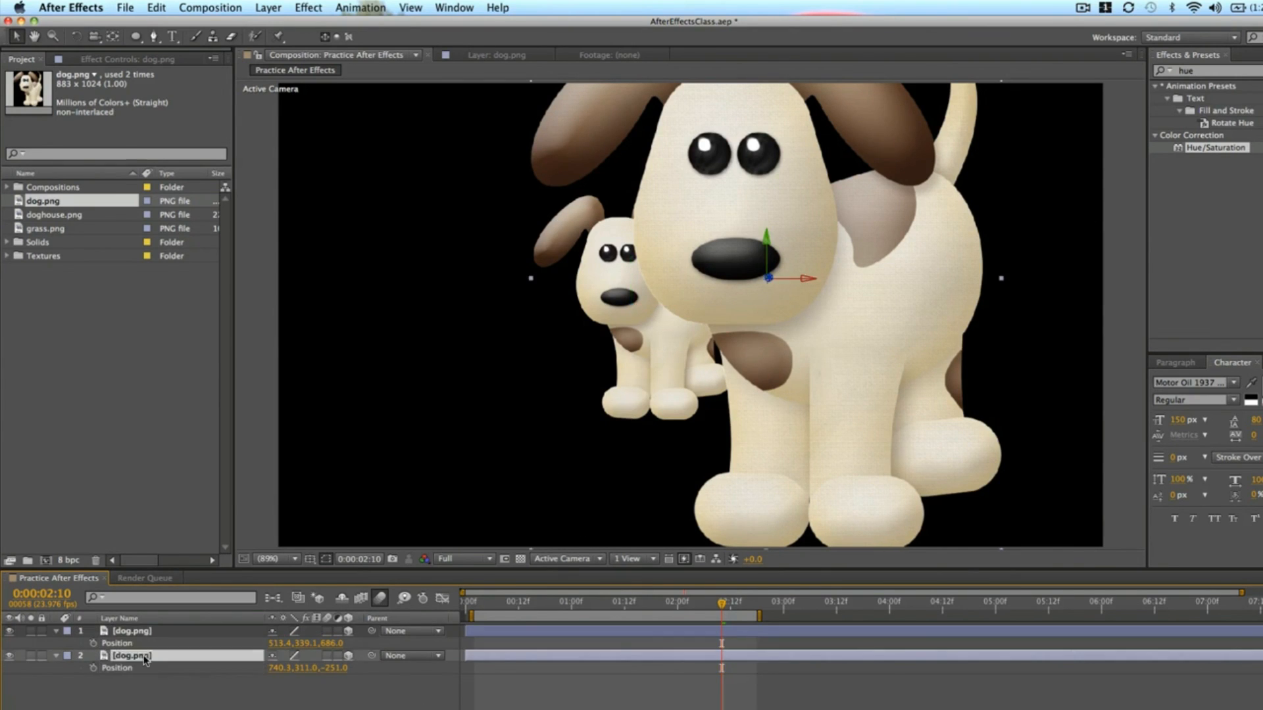
key(Delete)
Set the remaining dog's Z Position to 0 and move it to about 599.9, 344.7.
click(334, 643)
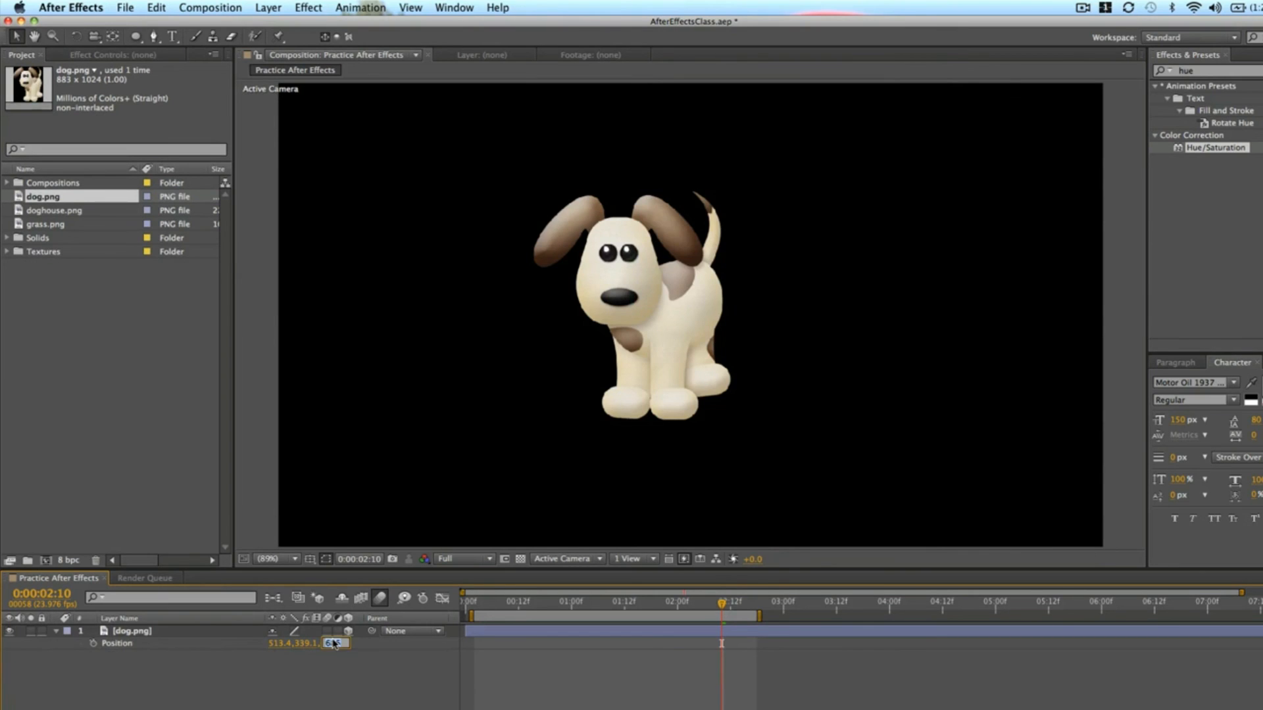
key(Return)
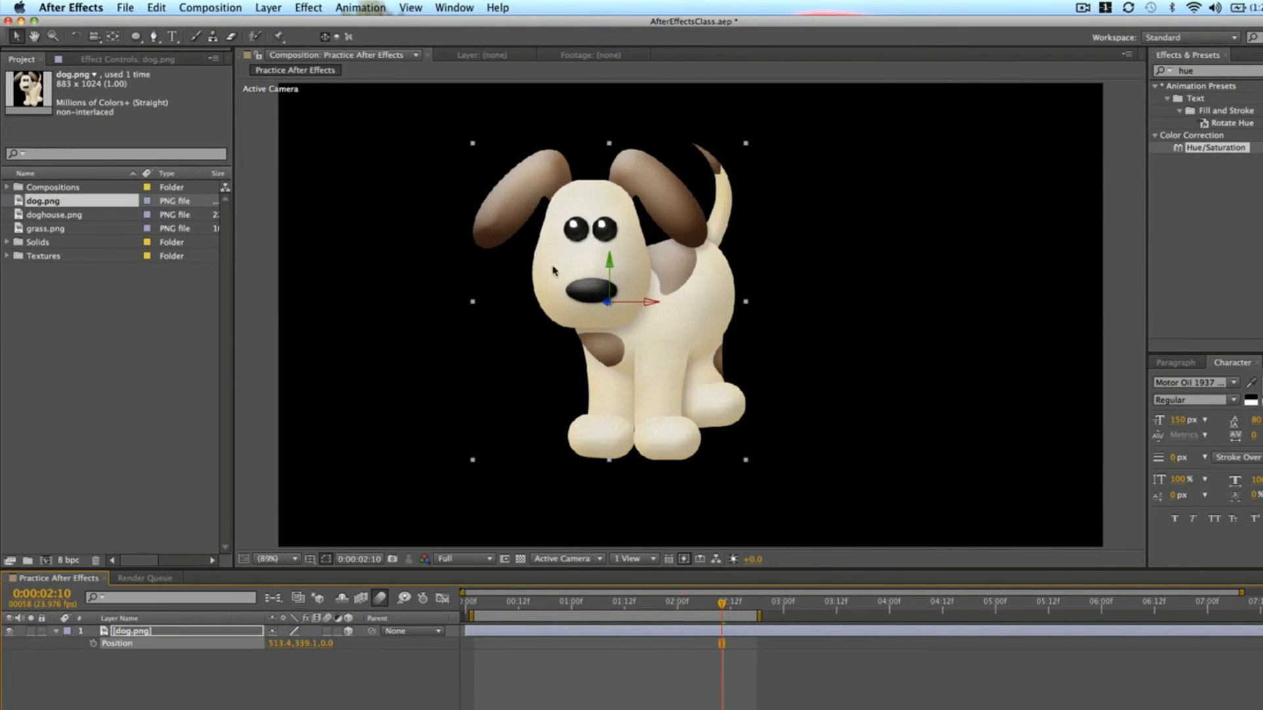
drag(553, 270, 663, 254)
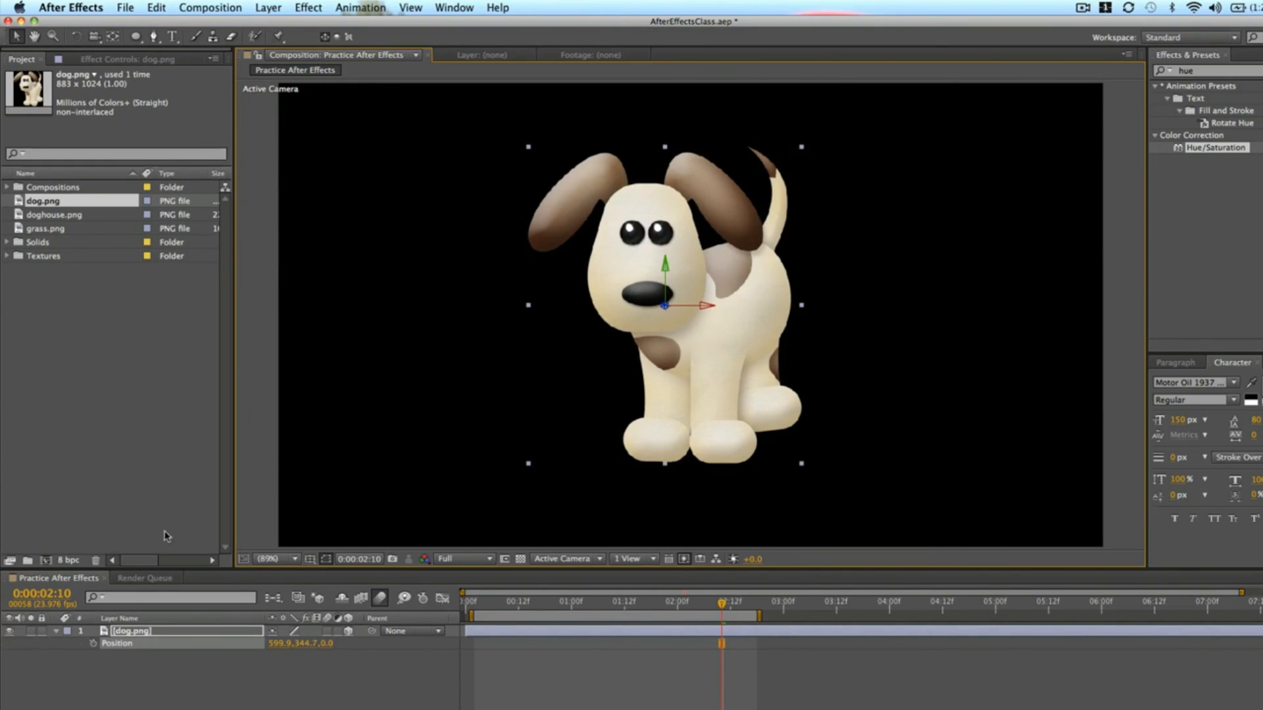
Reveal the dog layer's rotation properties, try a Z Rotation of about 39°, and reset it to 0°.
key(r)
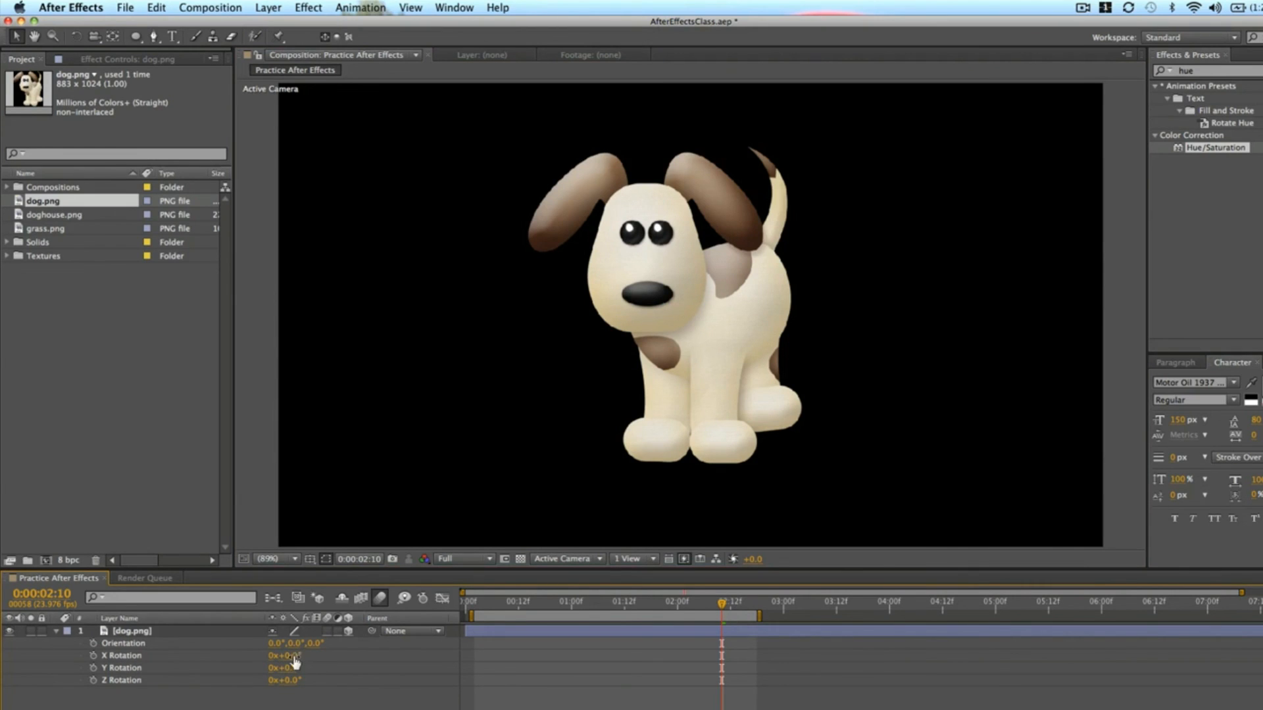
drag(286, 656, 341, 676)
key(super+z)
key(super+z)
key(super+z)
key(super+shift+z)
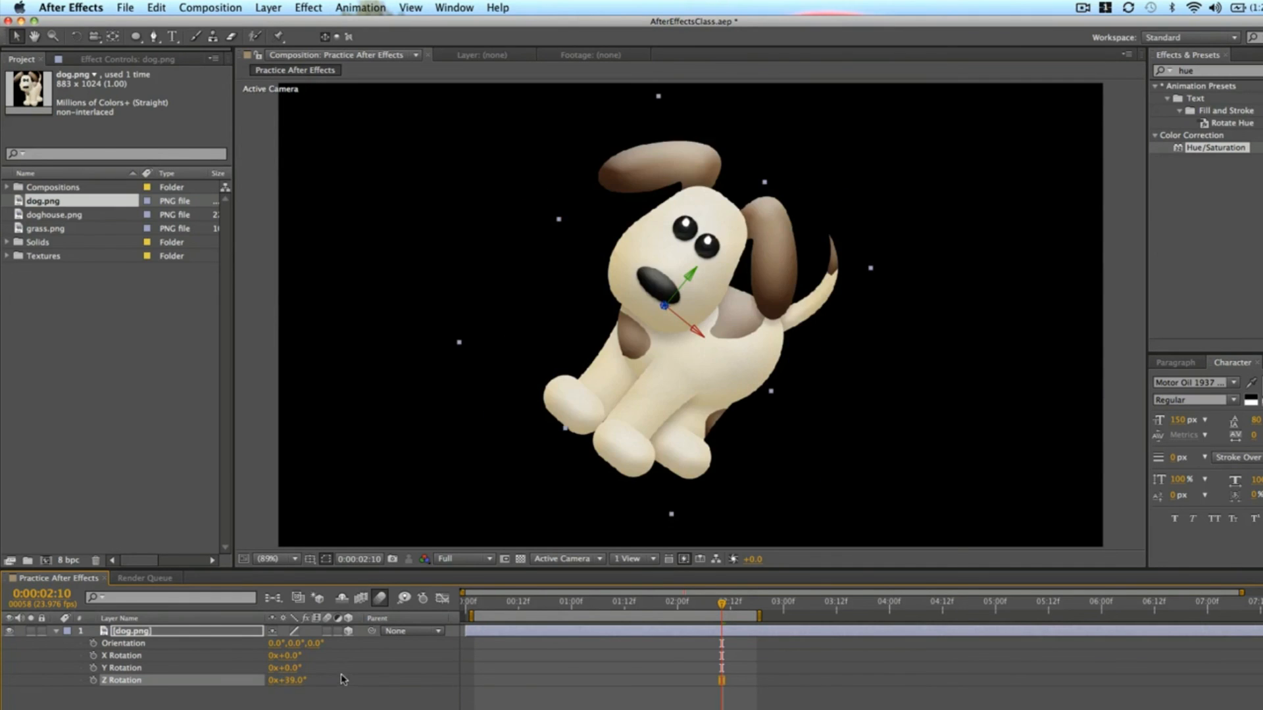
click(292, 682)
text(0)
key(Return)
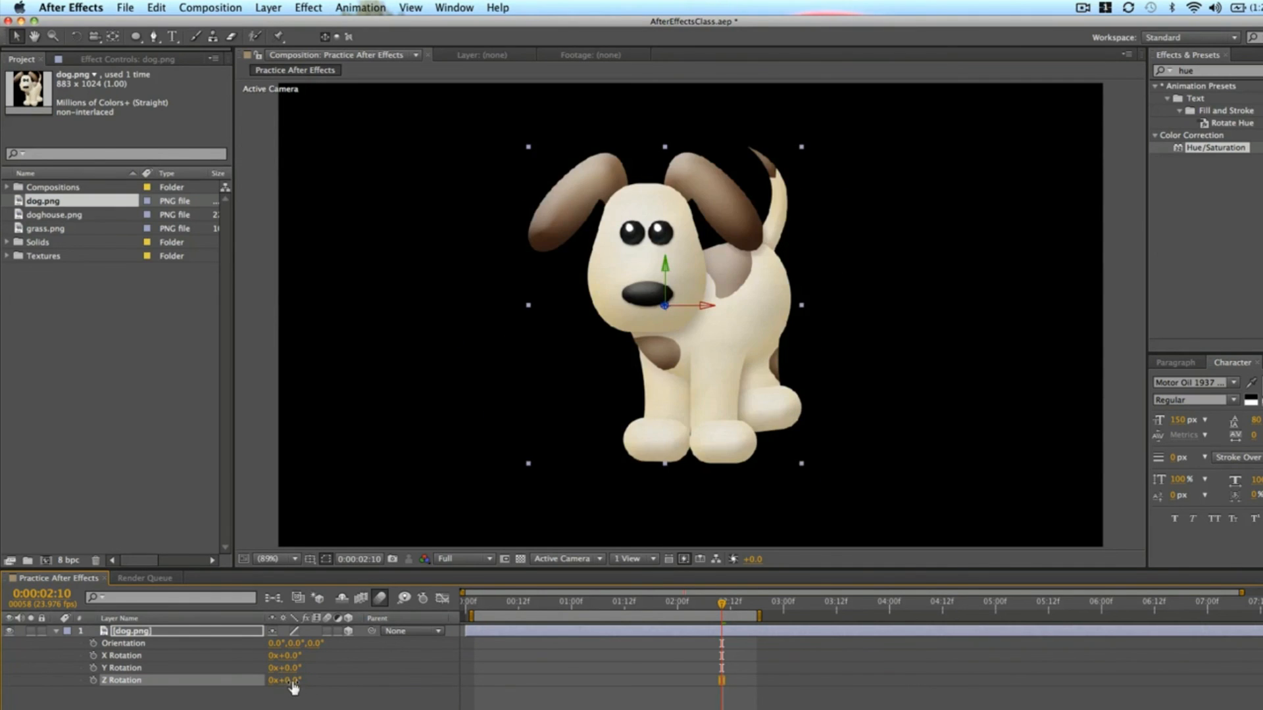
Try Y Rotations of about -81° and -45° on the dog, and reset Y Rotation to 0°.
drag(287, 669, 190, 686)
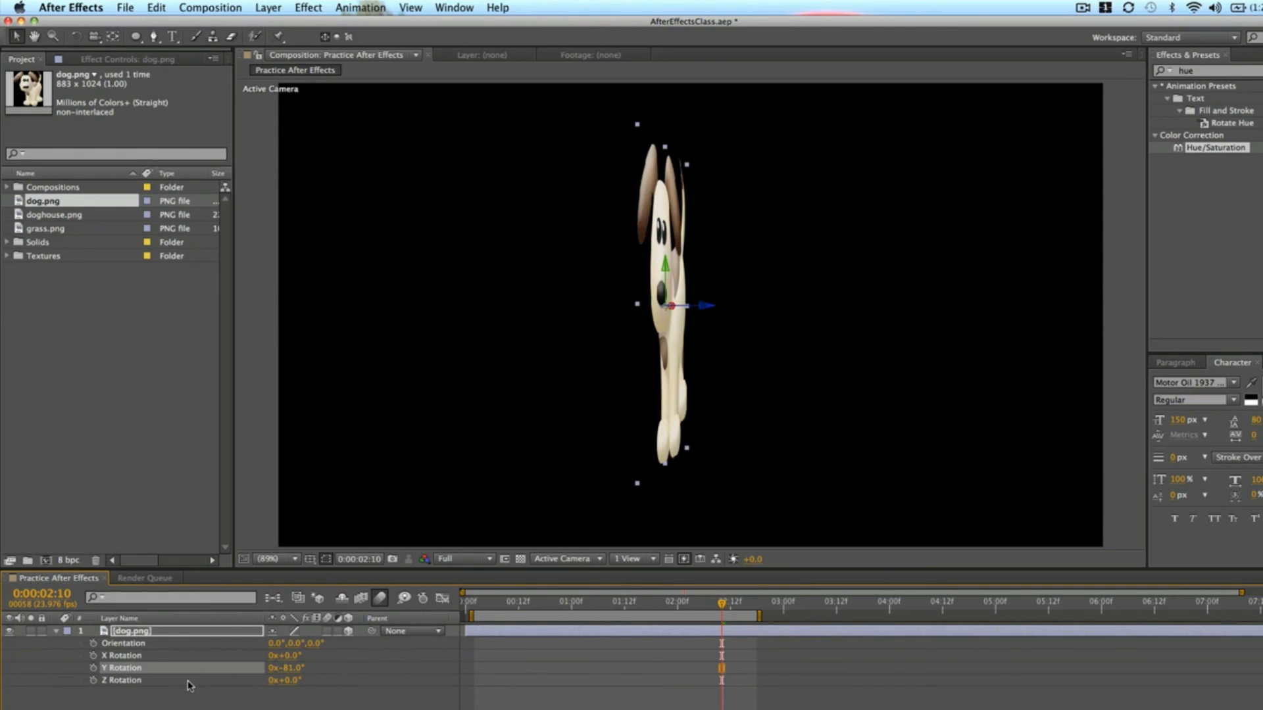
drag(289, 668, 320, 670)
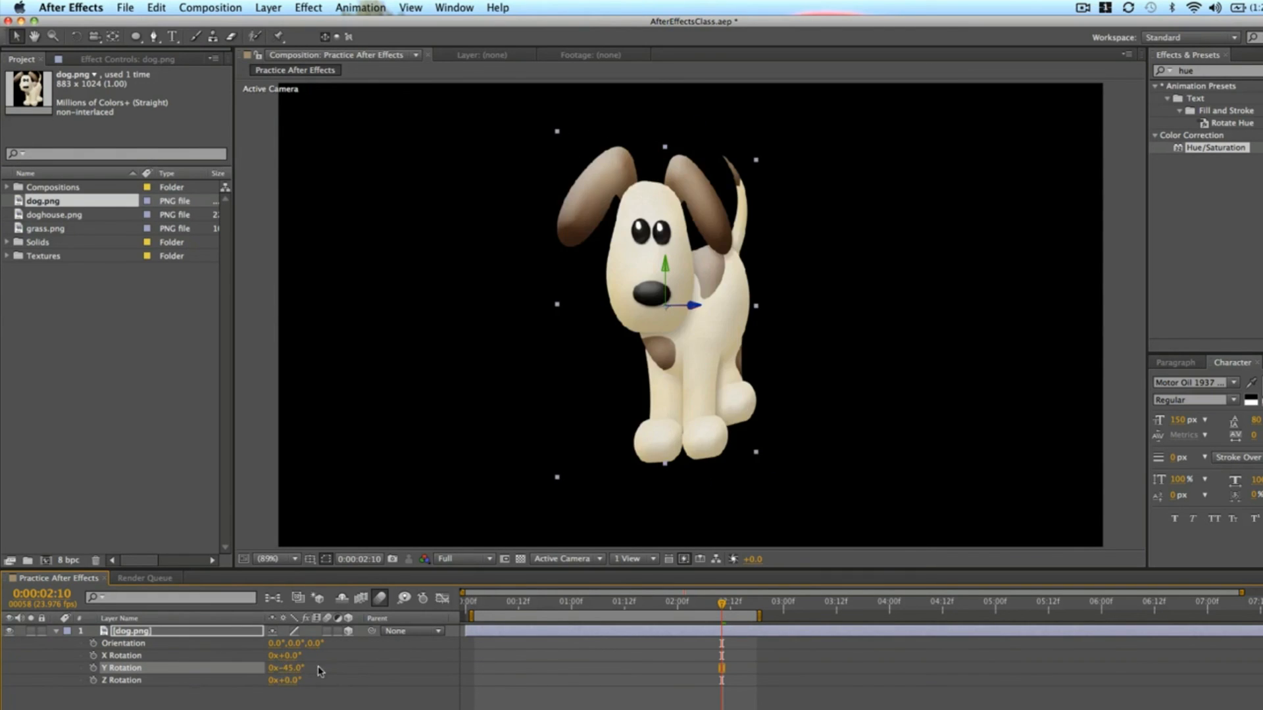
click(291, 668)
text(0)
key(Return)
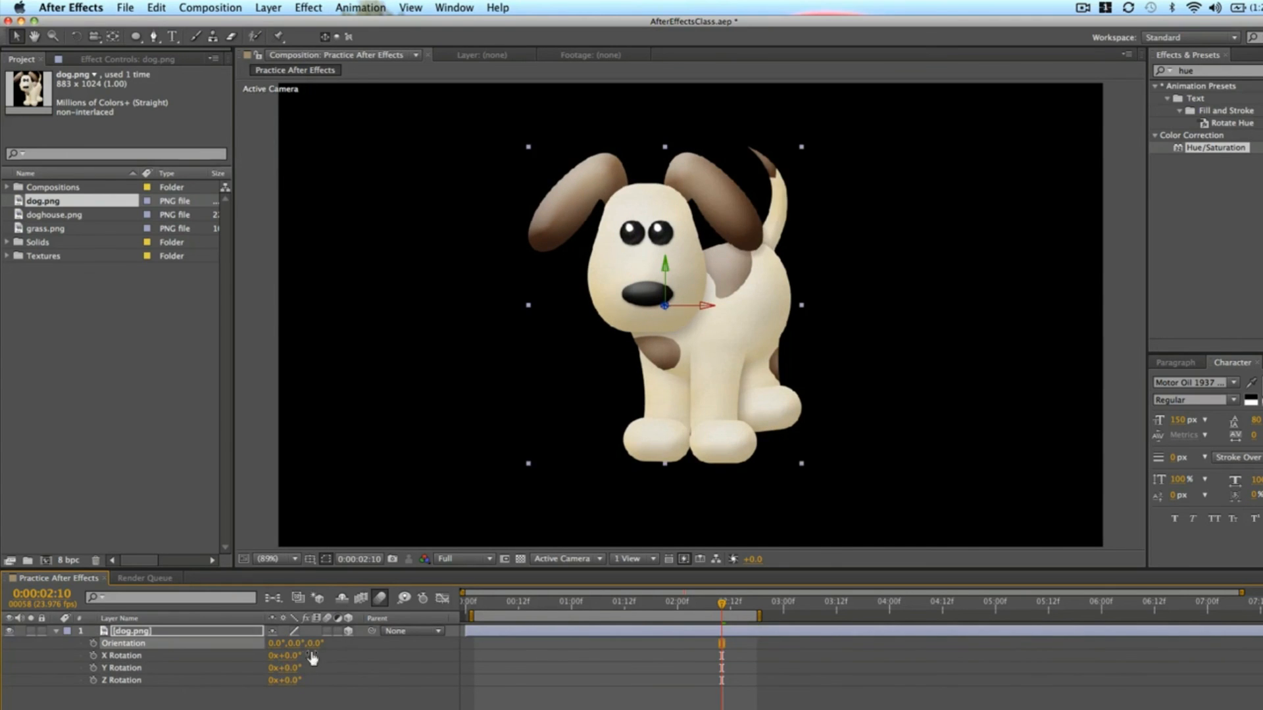
Try an X Rotation of about -45° on the dog, reset it to 0°, and deselect the layer.
mouse_move(294, 656)
mouse_down()
mouse_move(348, 663)
mouse_move(231, 675)
mouse_move(319, 658)
mouse_up()
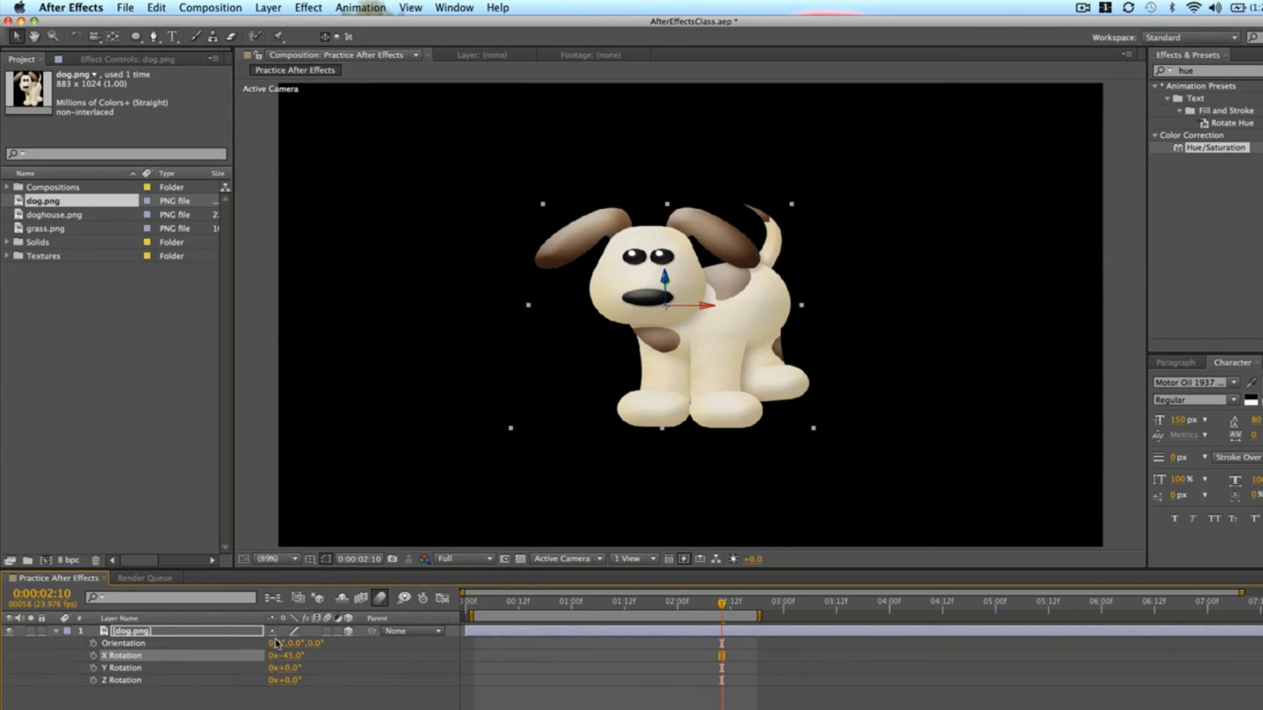
click(293, 656)
text(0)
key(Return)
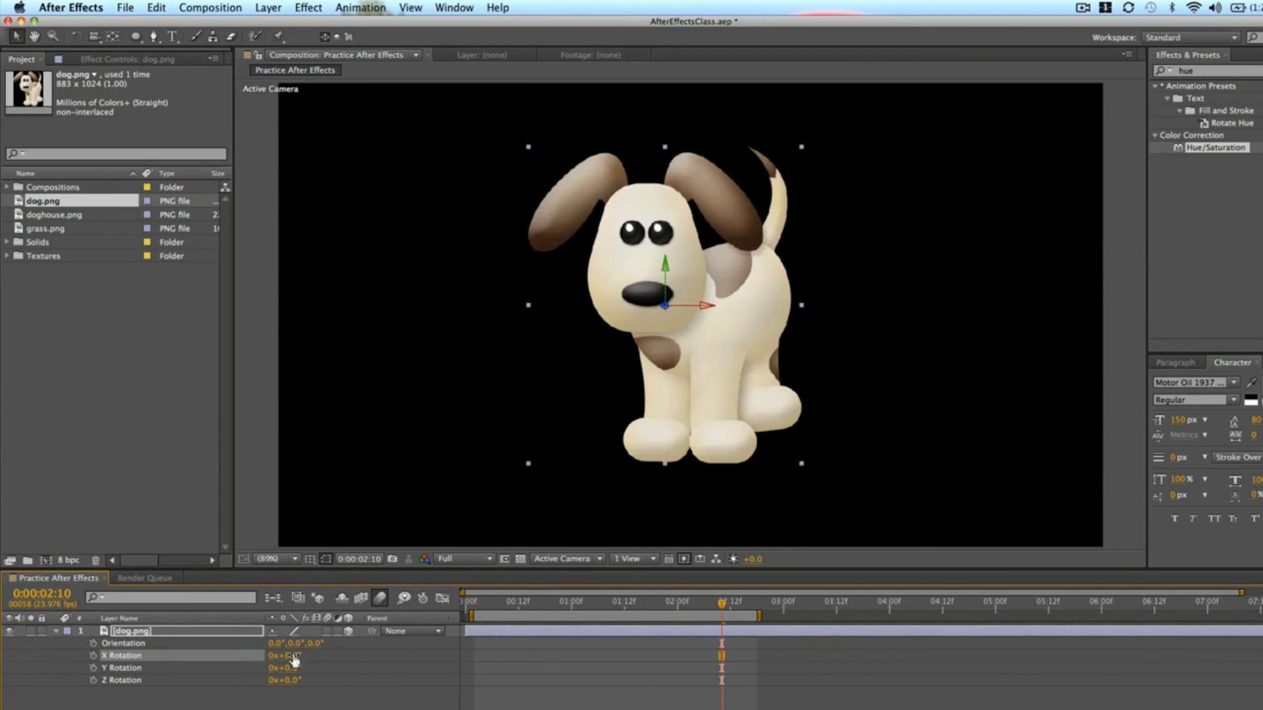
click(367, 691)
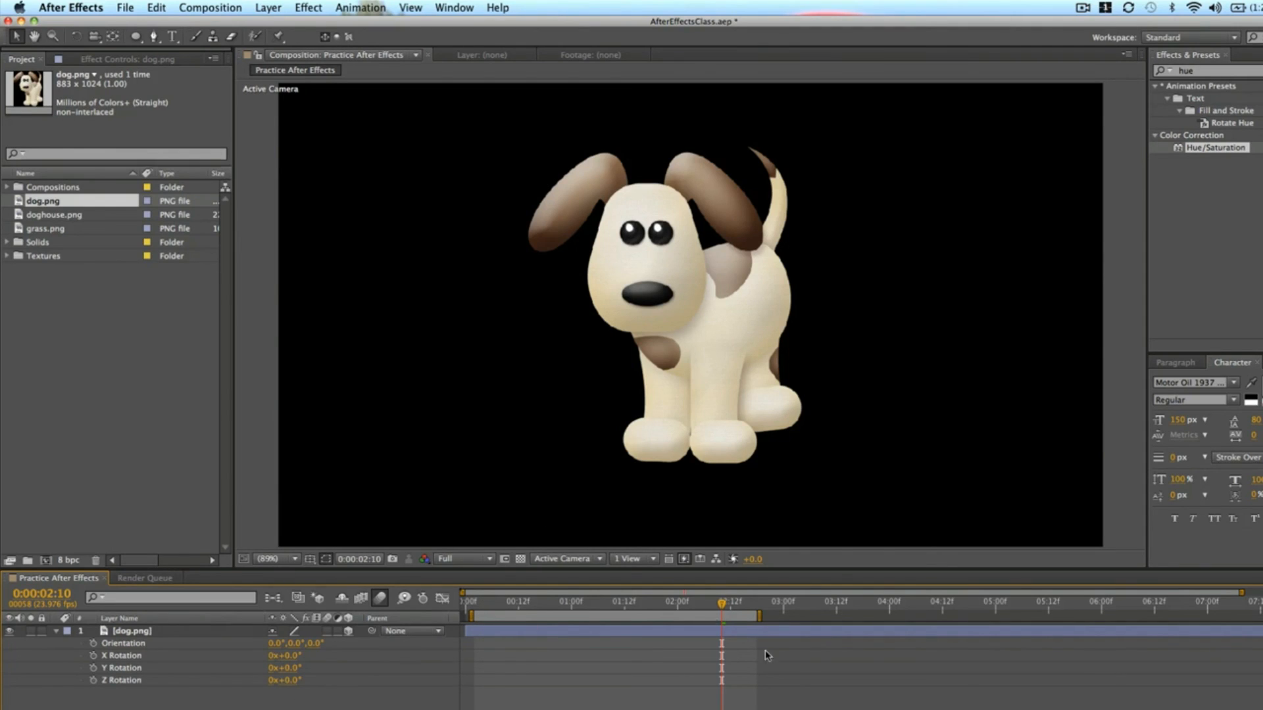
Extend the work area's end to between 03:12f and 04:00f, and push the dog back to a Z Position of about 368.
drag(760, 616, 865, 617)
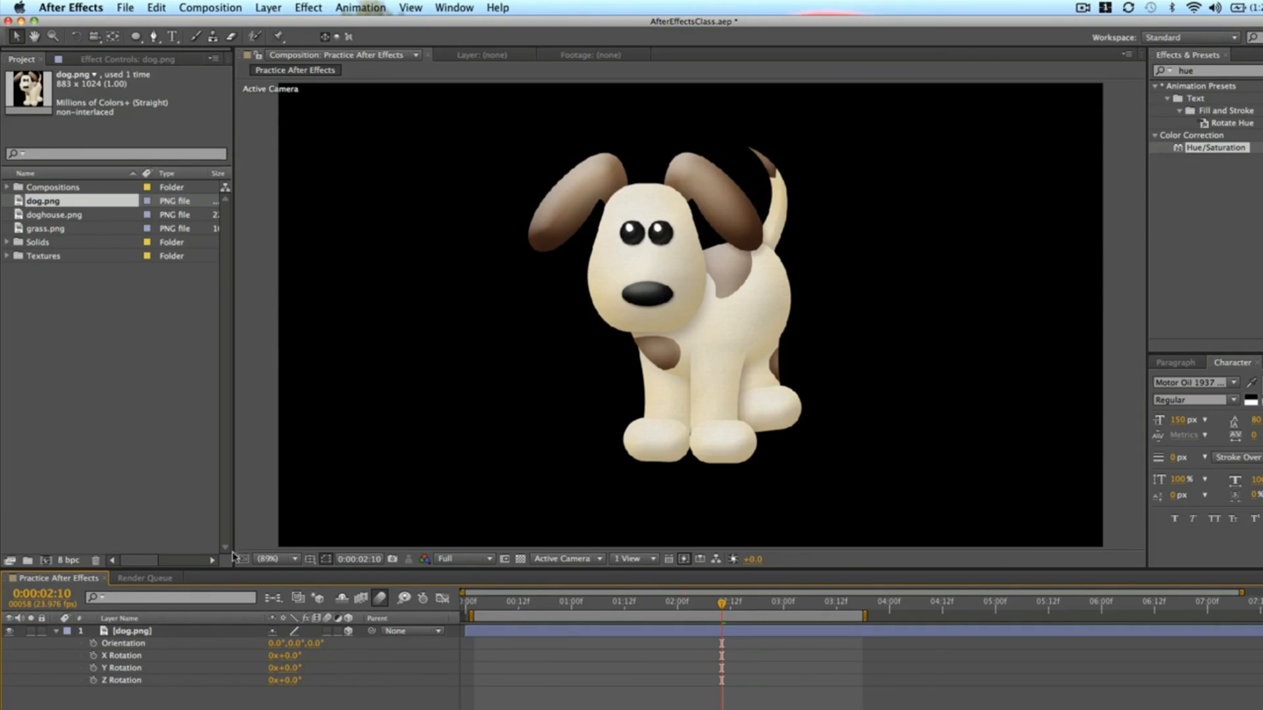
click(139, 632)
key(p)
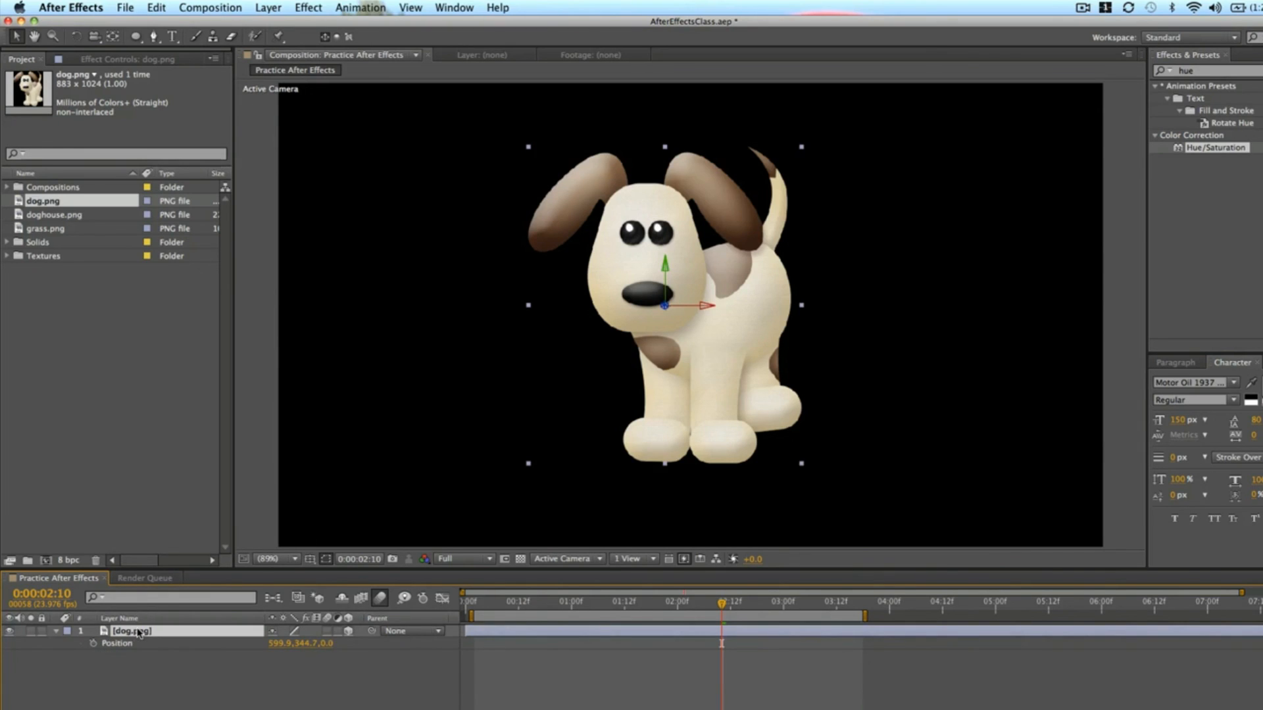
drag(327, 644, 401, 644)
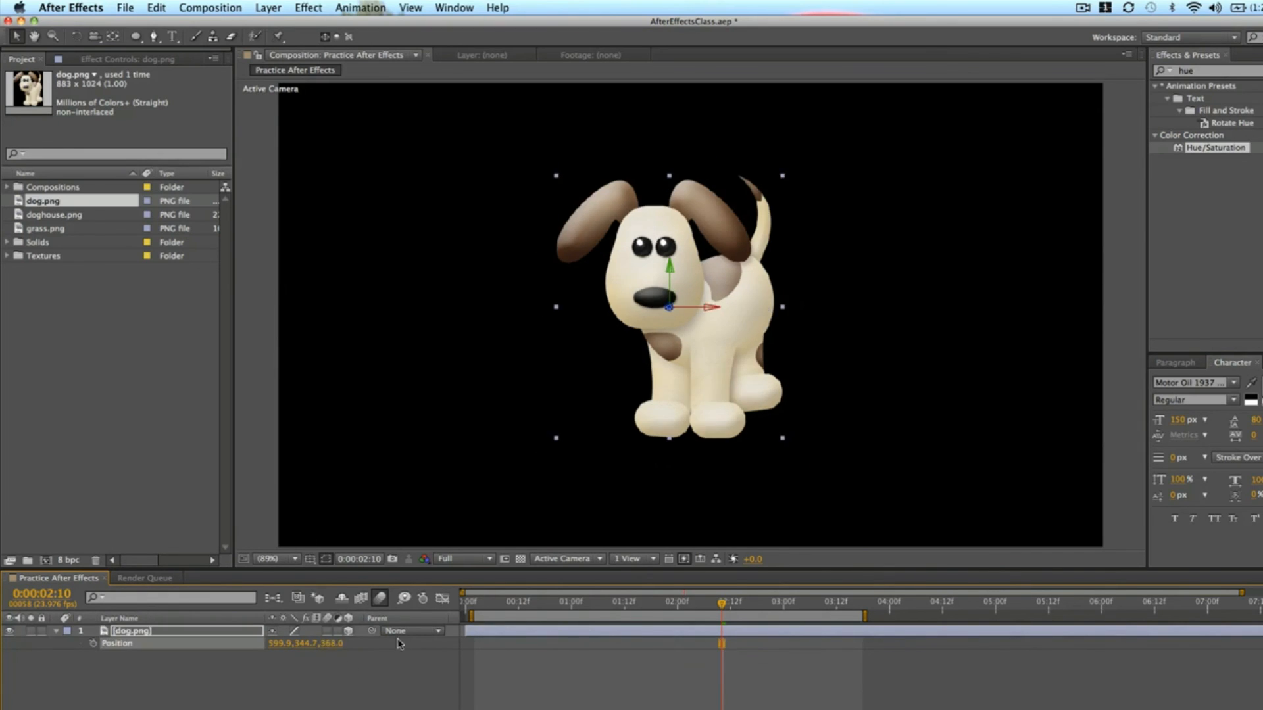
Rotate the dog to about 44° on the X axis and about -82° on the Y axis.
key(r)
drag(292, 656, 244, 677)
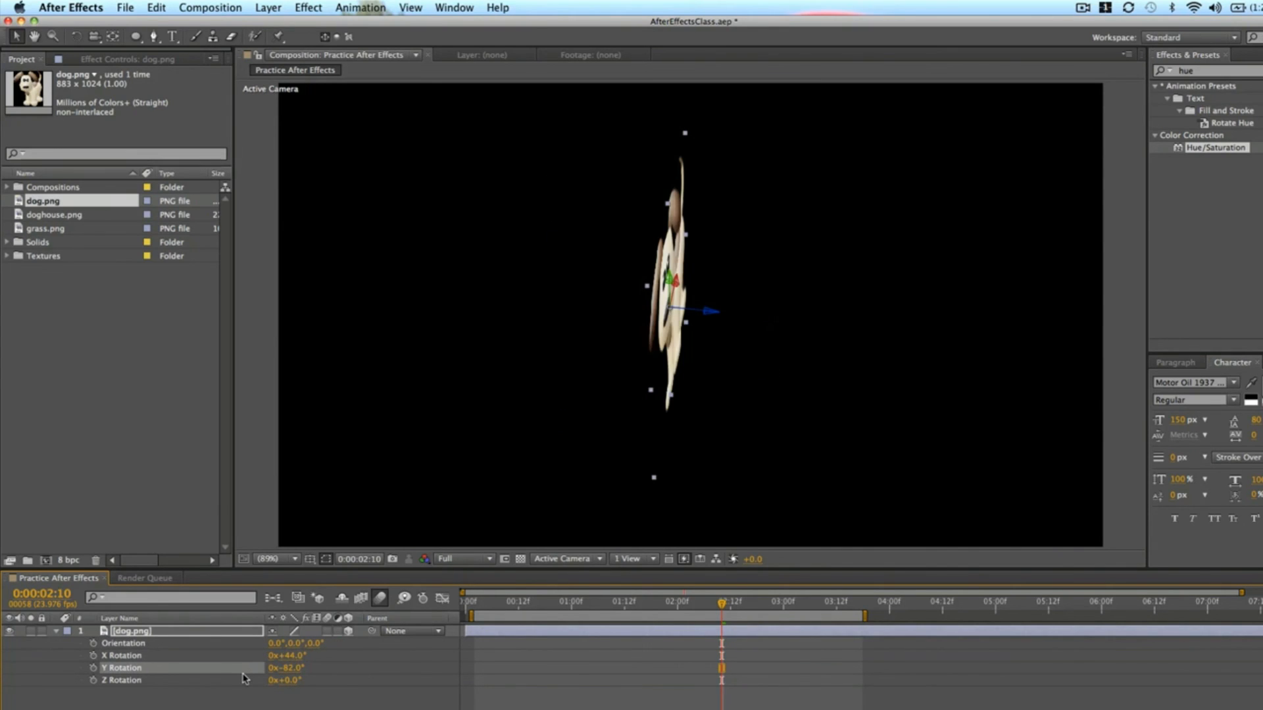